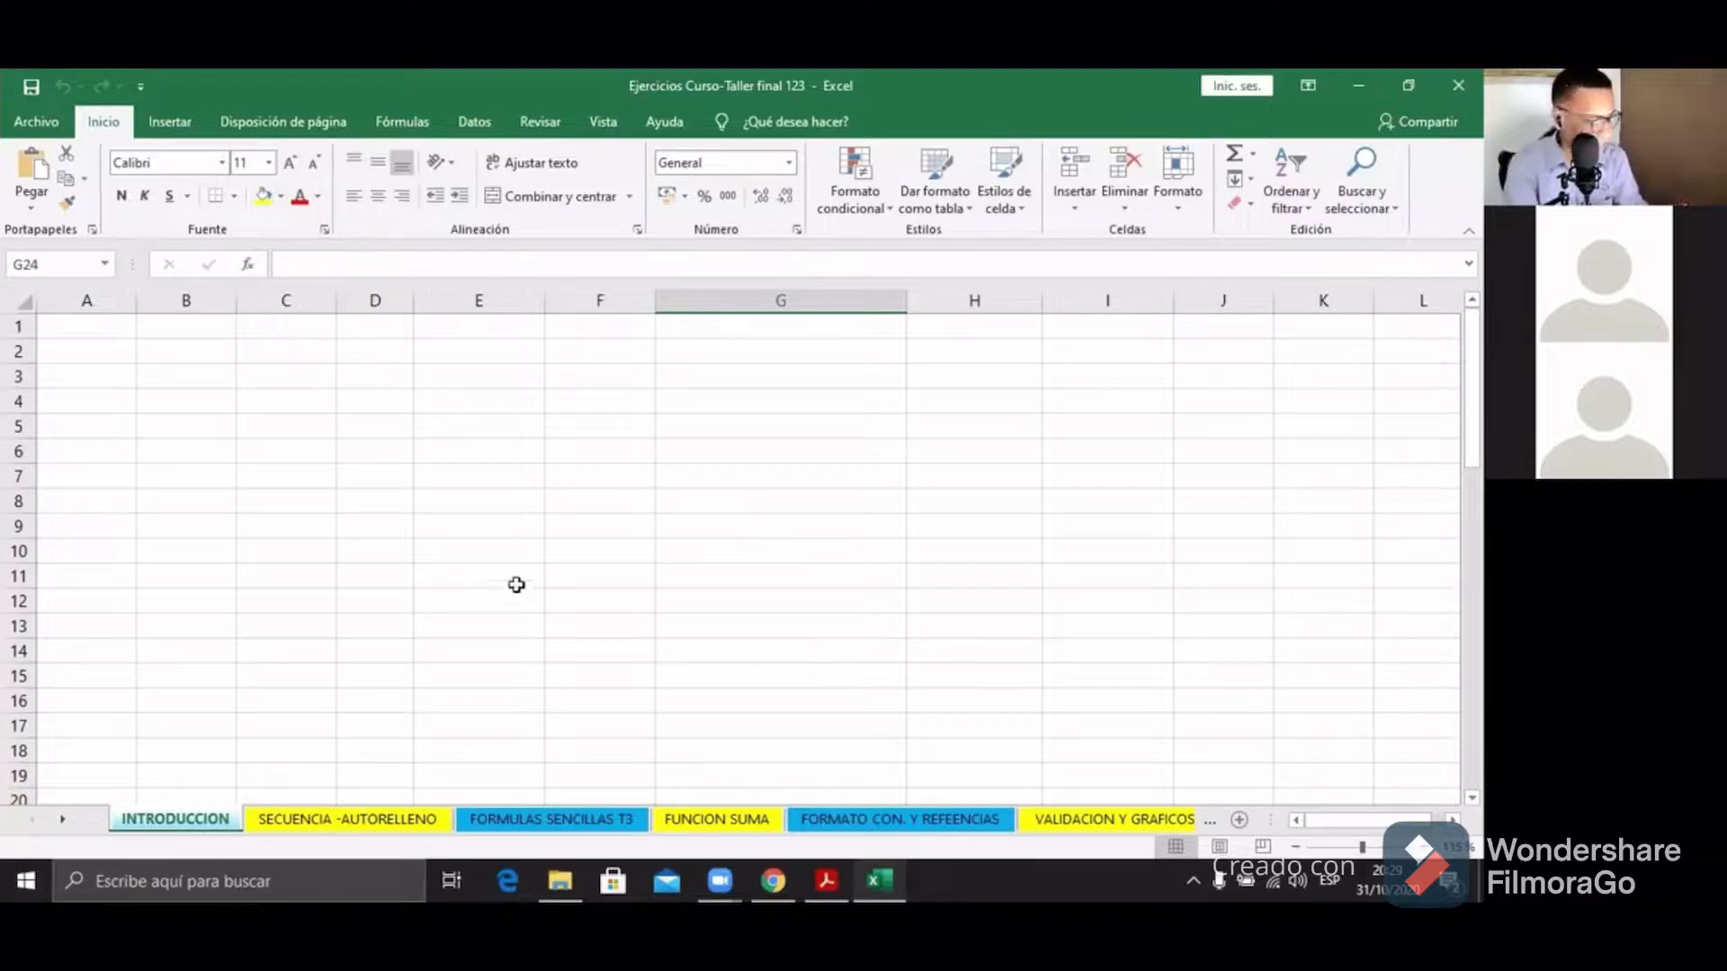
# Step: Enter sample values 'jose' in E7 and 123 in E8, then clear both cells
pyautogui.click(483, 472)
pyautogui.write('jose')
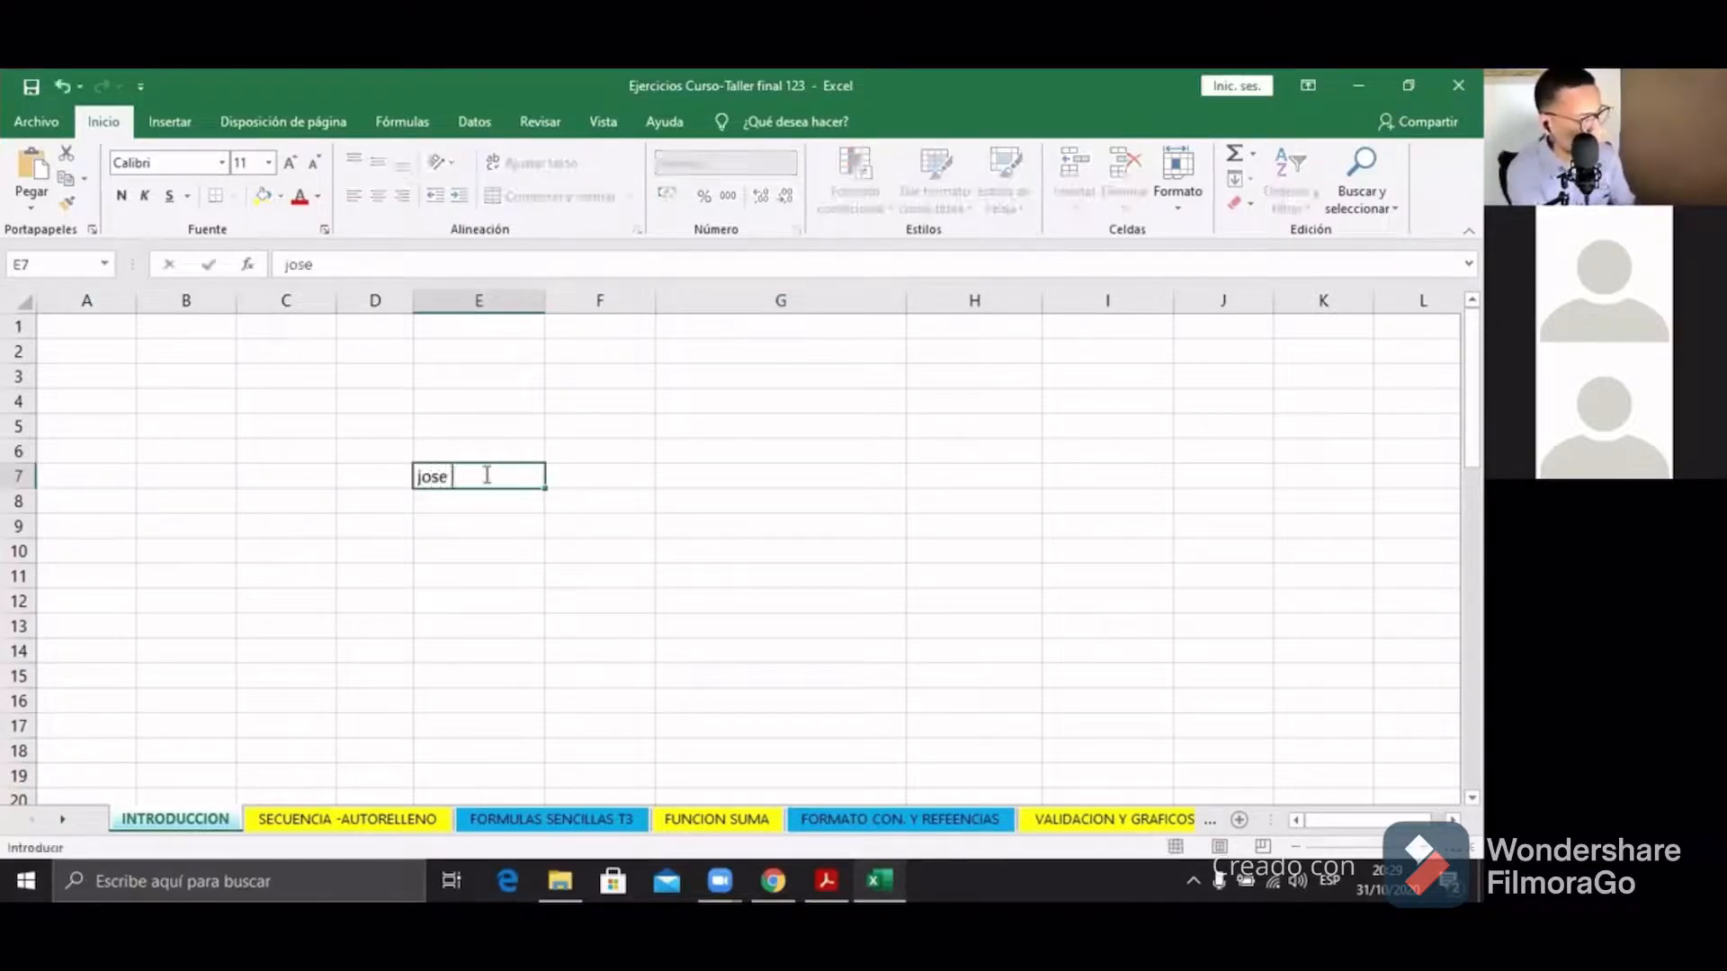
pyautogui.press('Return')
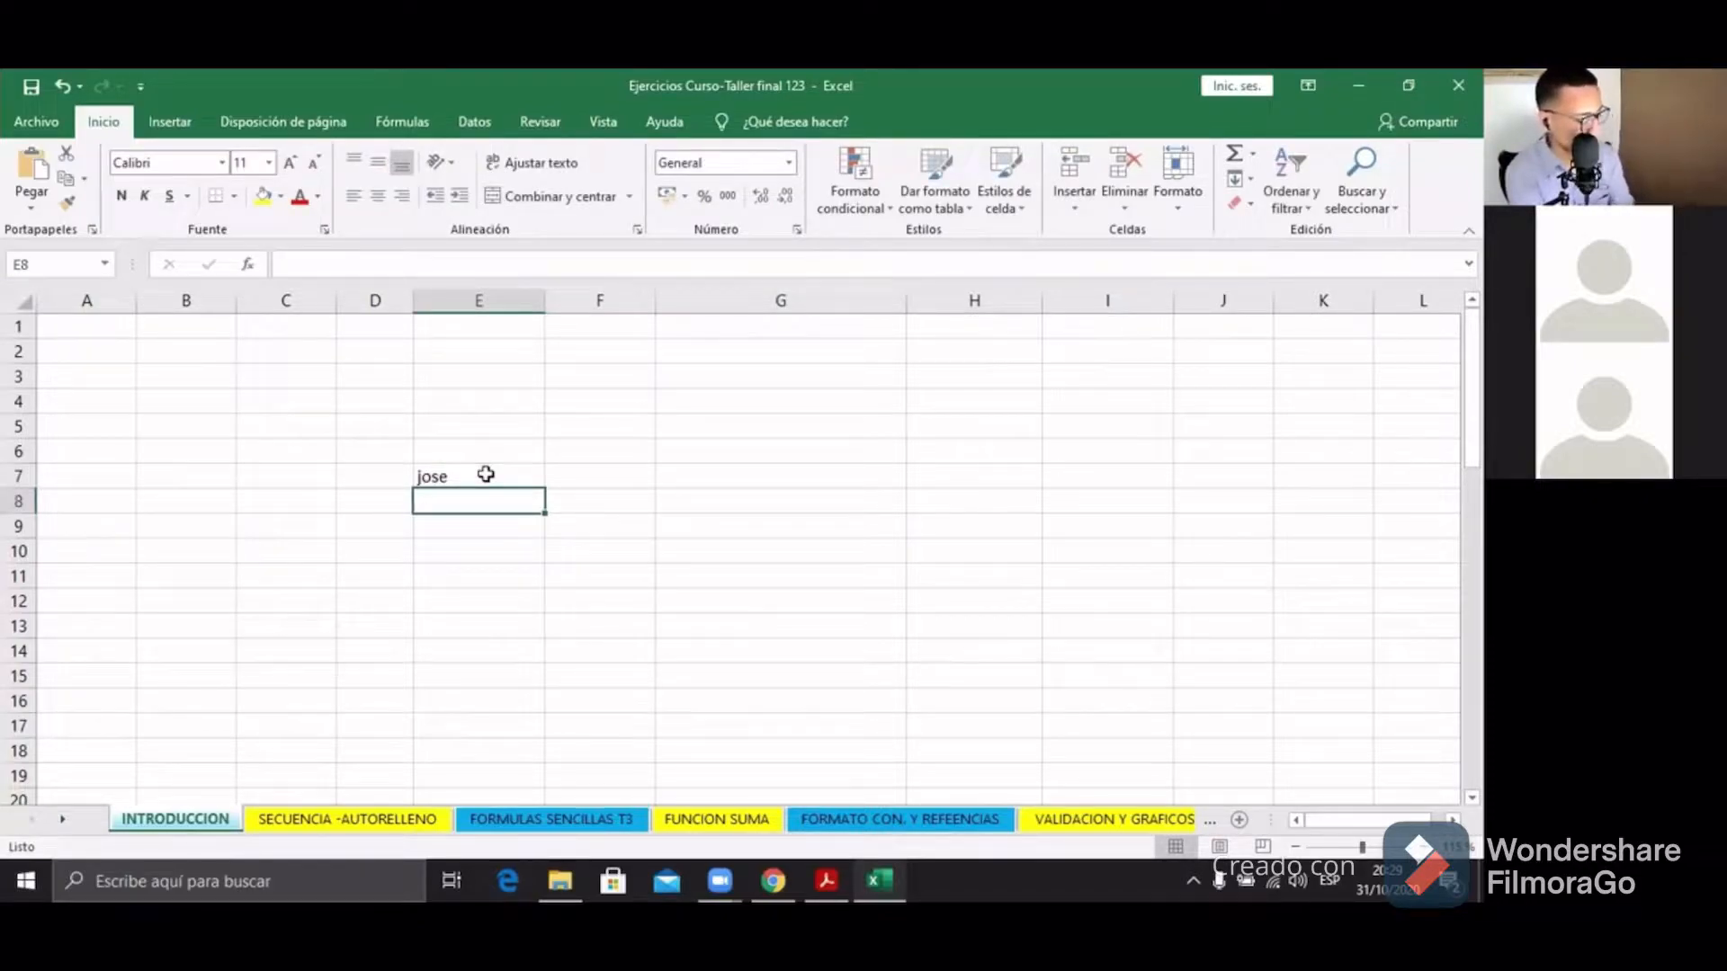
pyautogui.write('123')
pyautogui.press('Return')
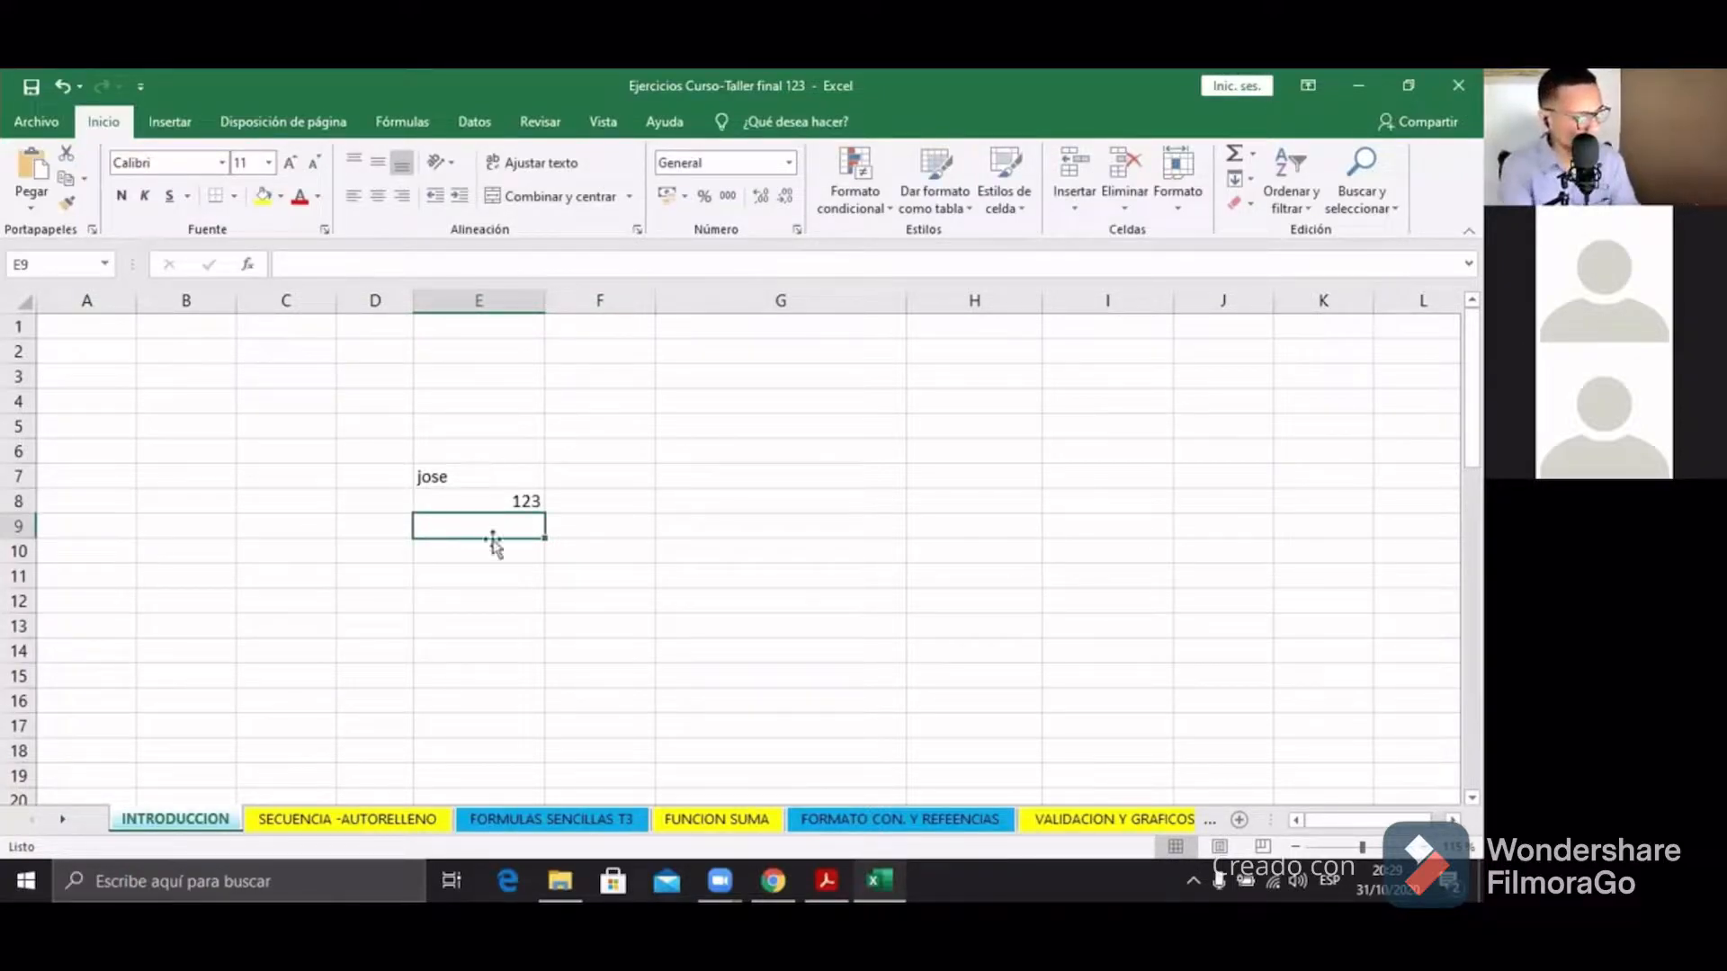
pyautogui.click(437, 482)
pyautogui.press('BackSpace')
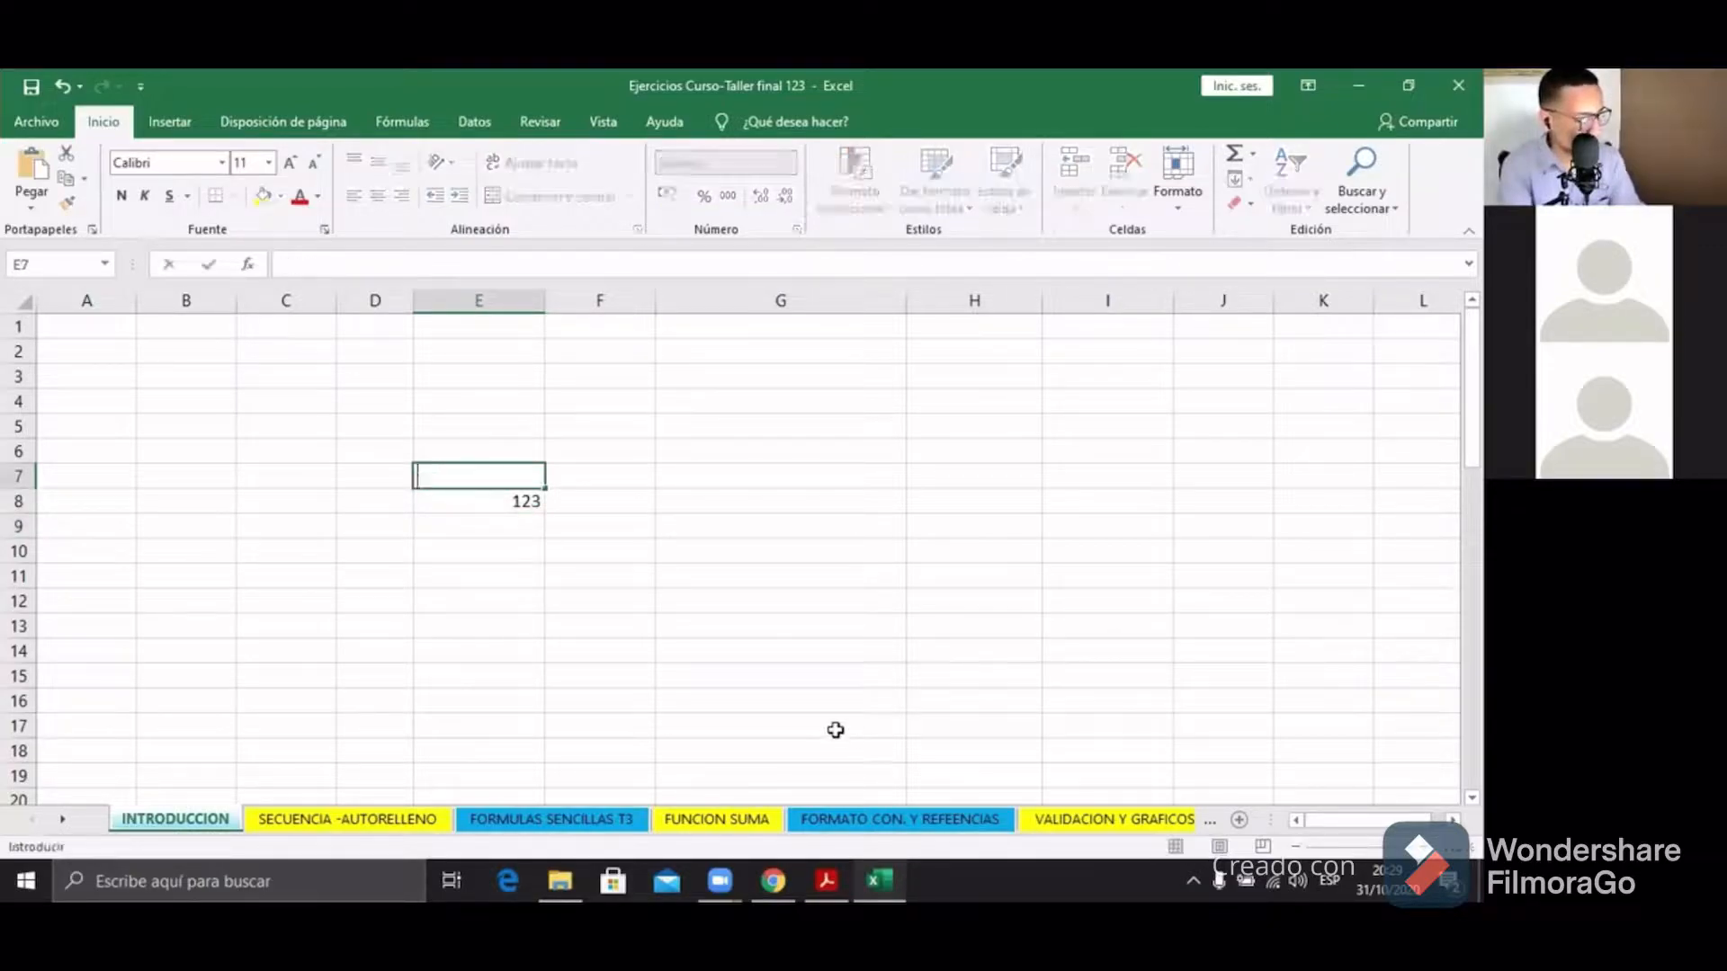
pyautogui.click(529, 501)
pyautogui.press('BackSpace')
pyautogui.click(534, 549)
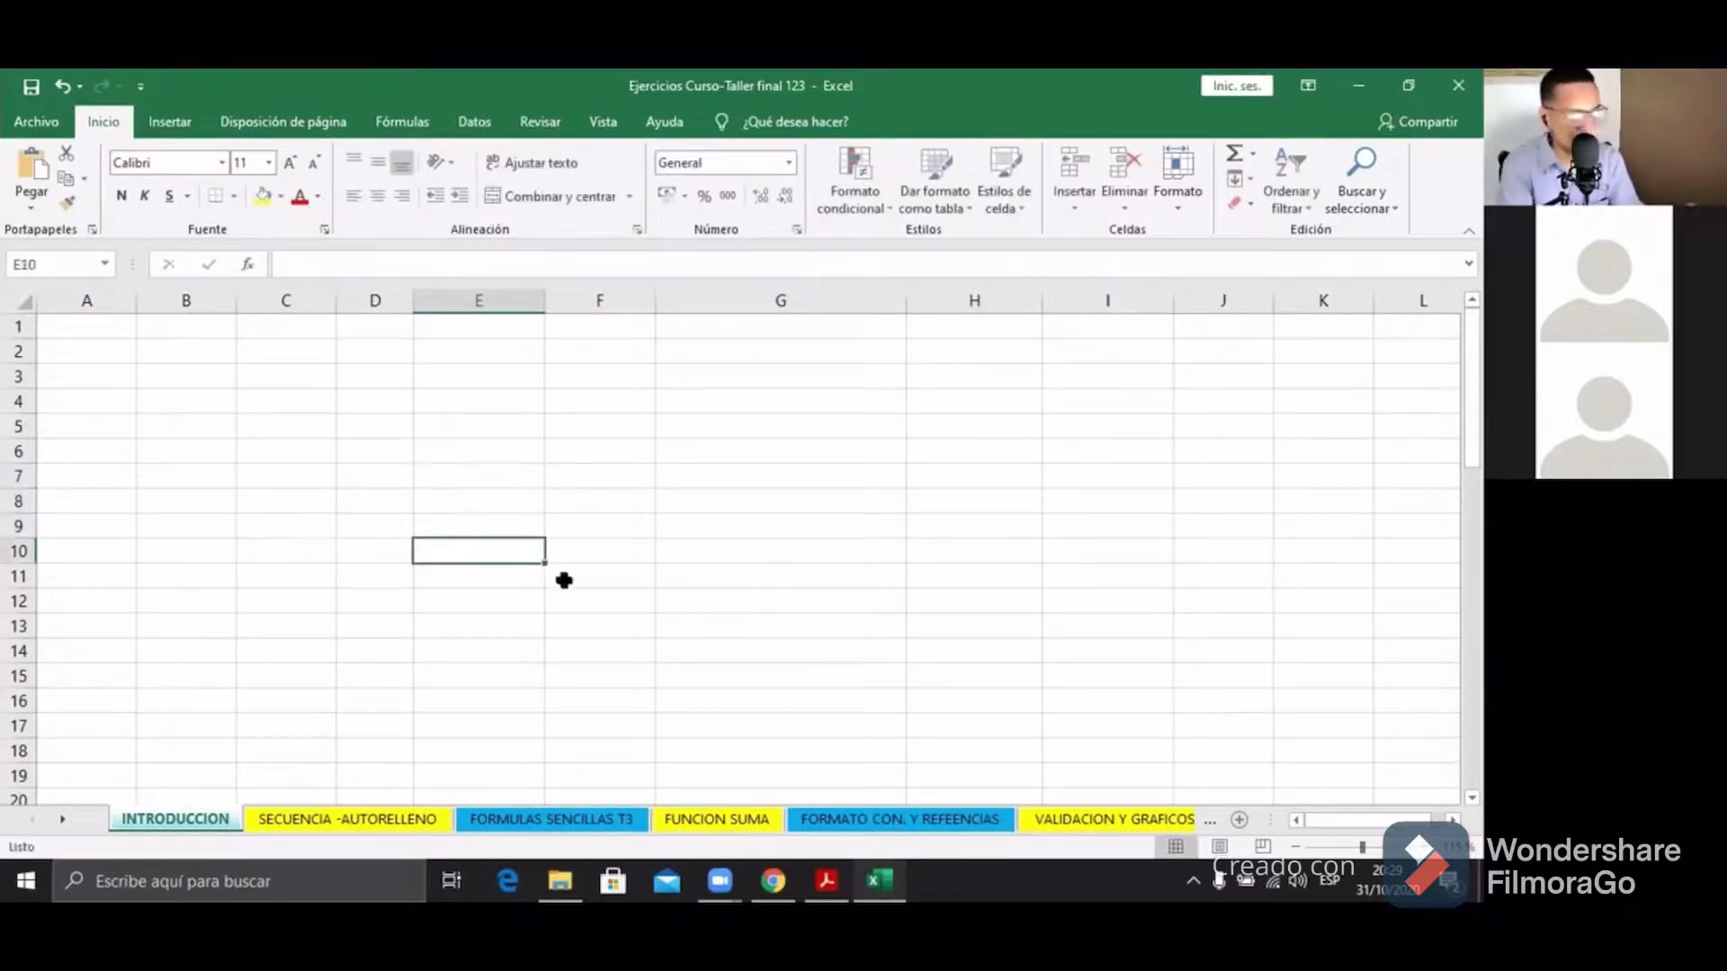
# Step: Type practice text in D3 and erase it
pyautogui.click(407, 381)
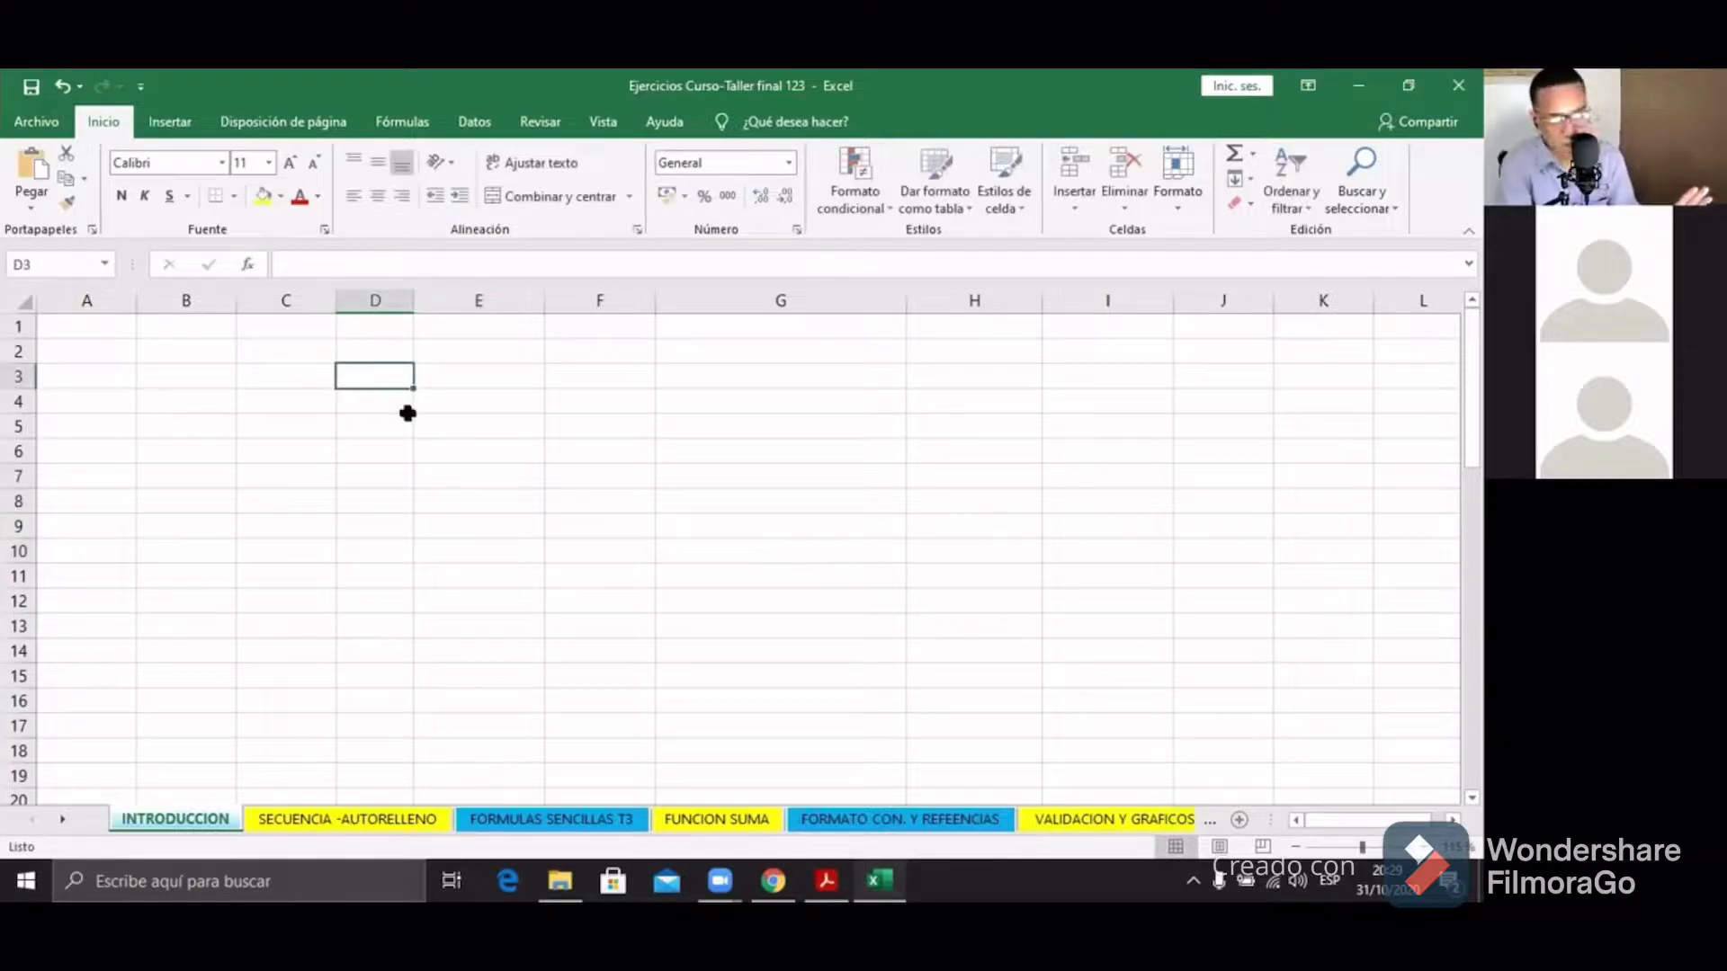
pyautogui.write('sdyteystry')
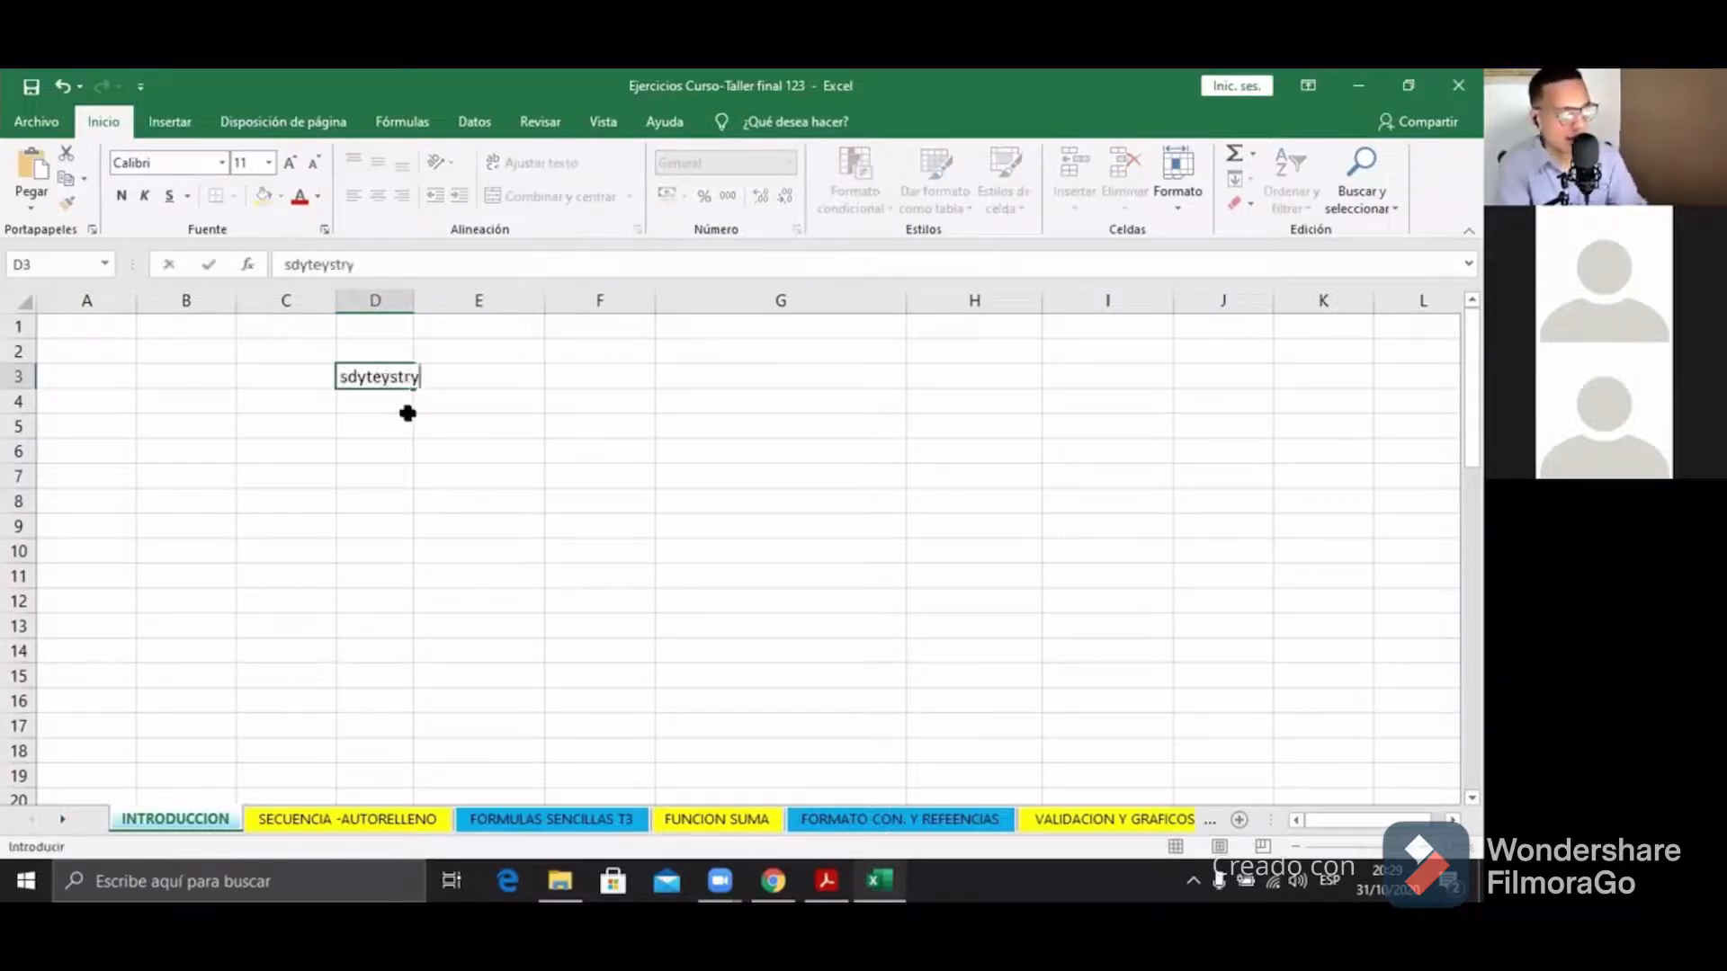
pyautogui.press('BackSpace')
pyautogui.press('BackSpace')
pyautogui.press('BackSpace')
pyautogui.press('BackSpace')
pyautogui.press('BackSpace')
pyautogui.press('BackSpace')
pyautogui.press('BackSpace')
pyautogui.press('BackSpace')
pyautogui.press('BackSpace')
pyautogui.press('BackSpace')
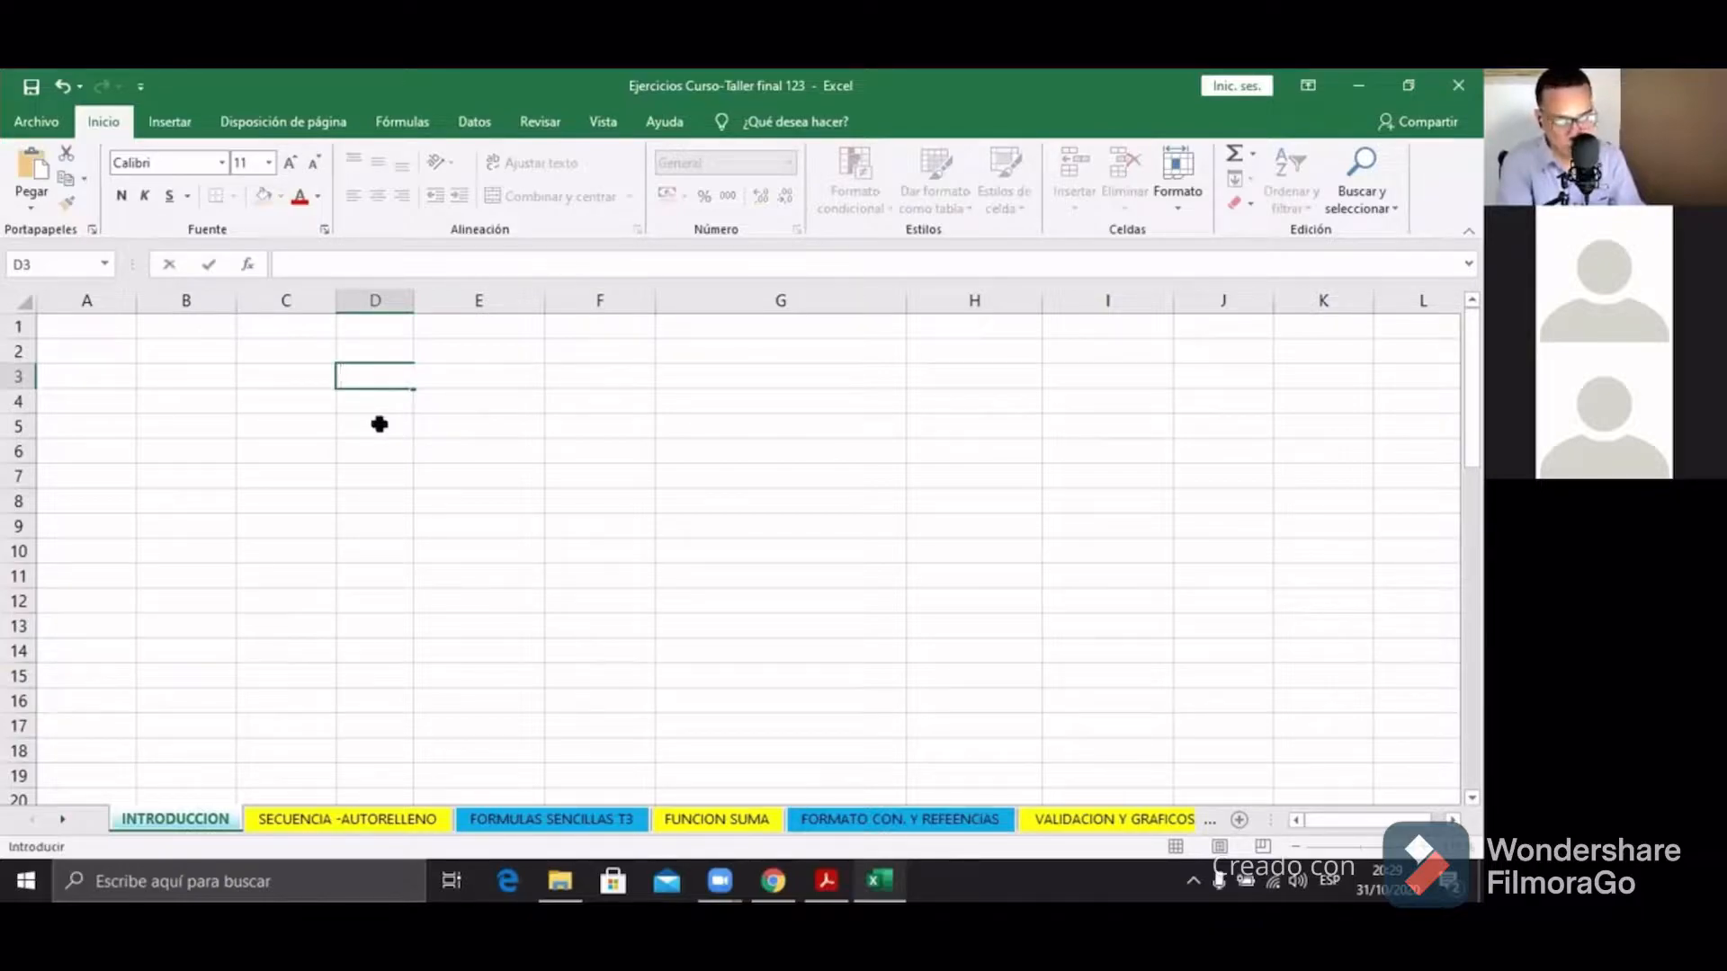
pyautogui.click(379, 423)
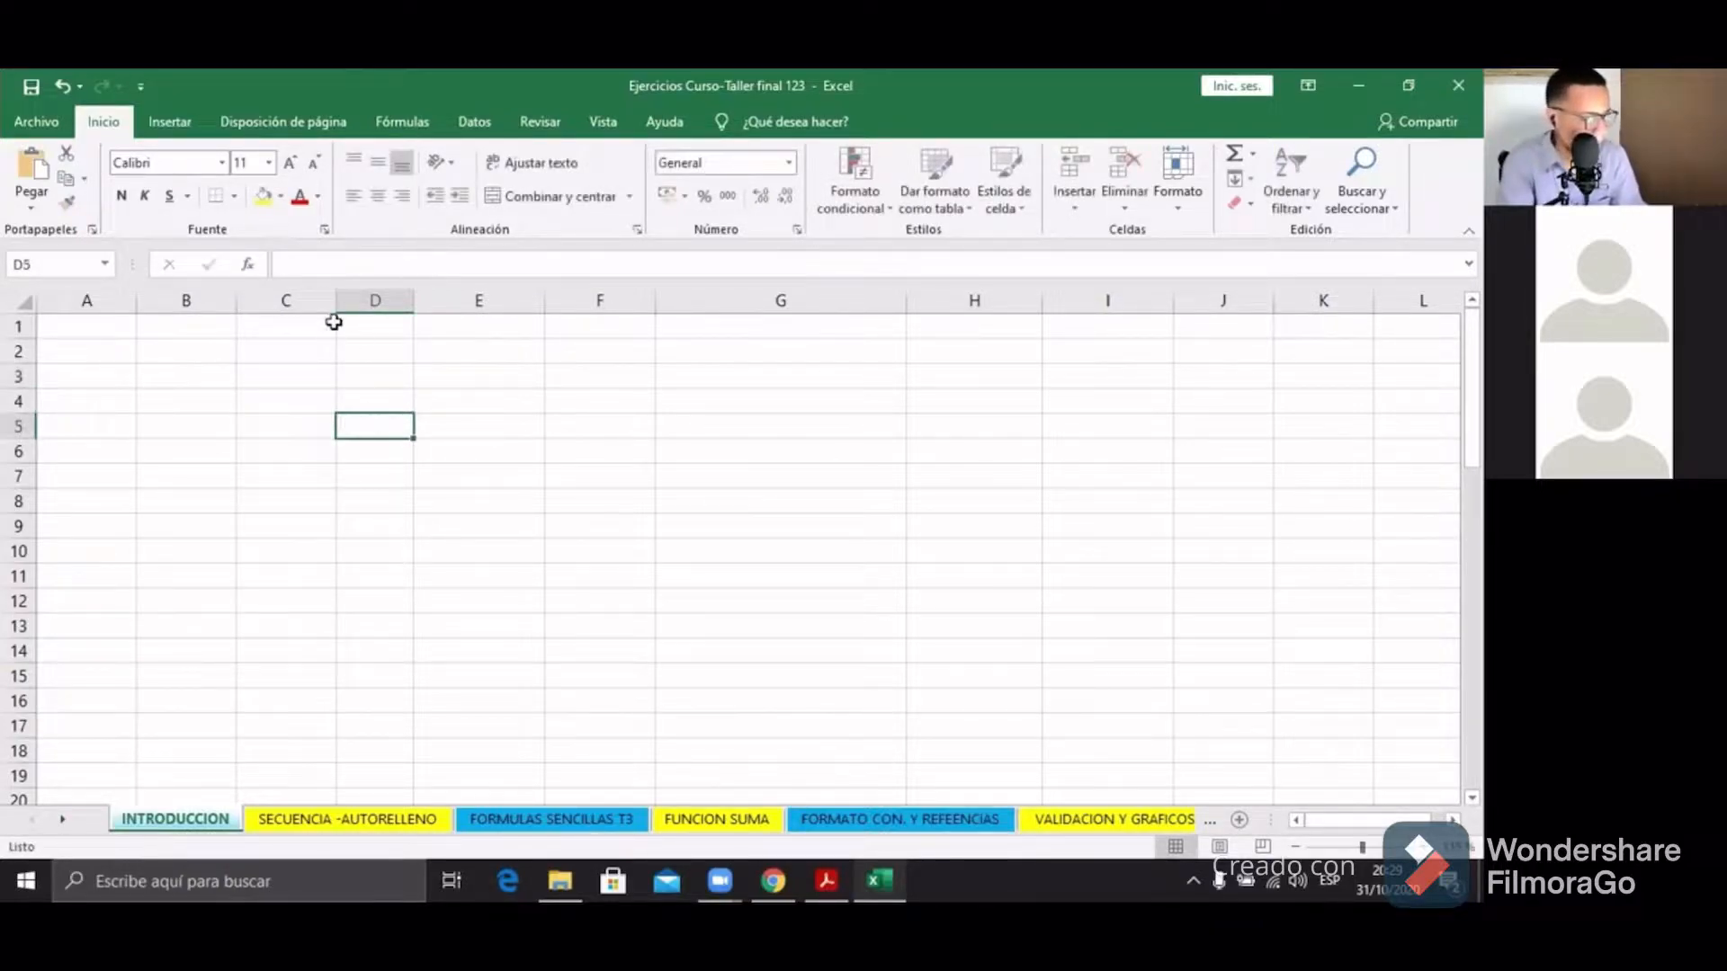
# Step: Start entering a name in G6, then cancel the entry
pyautogui.click(455, 447)
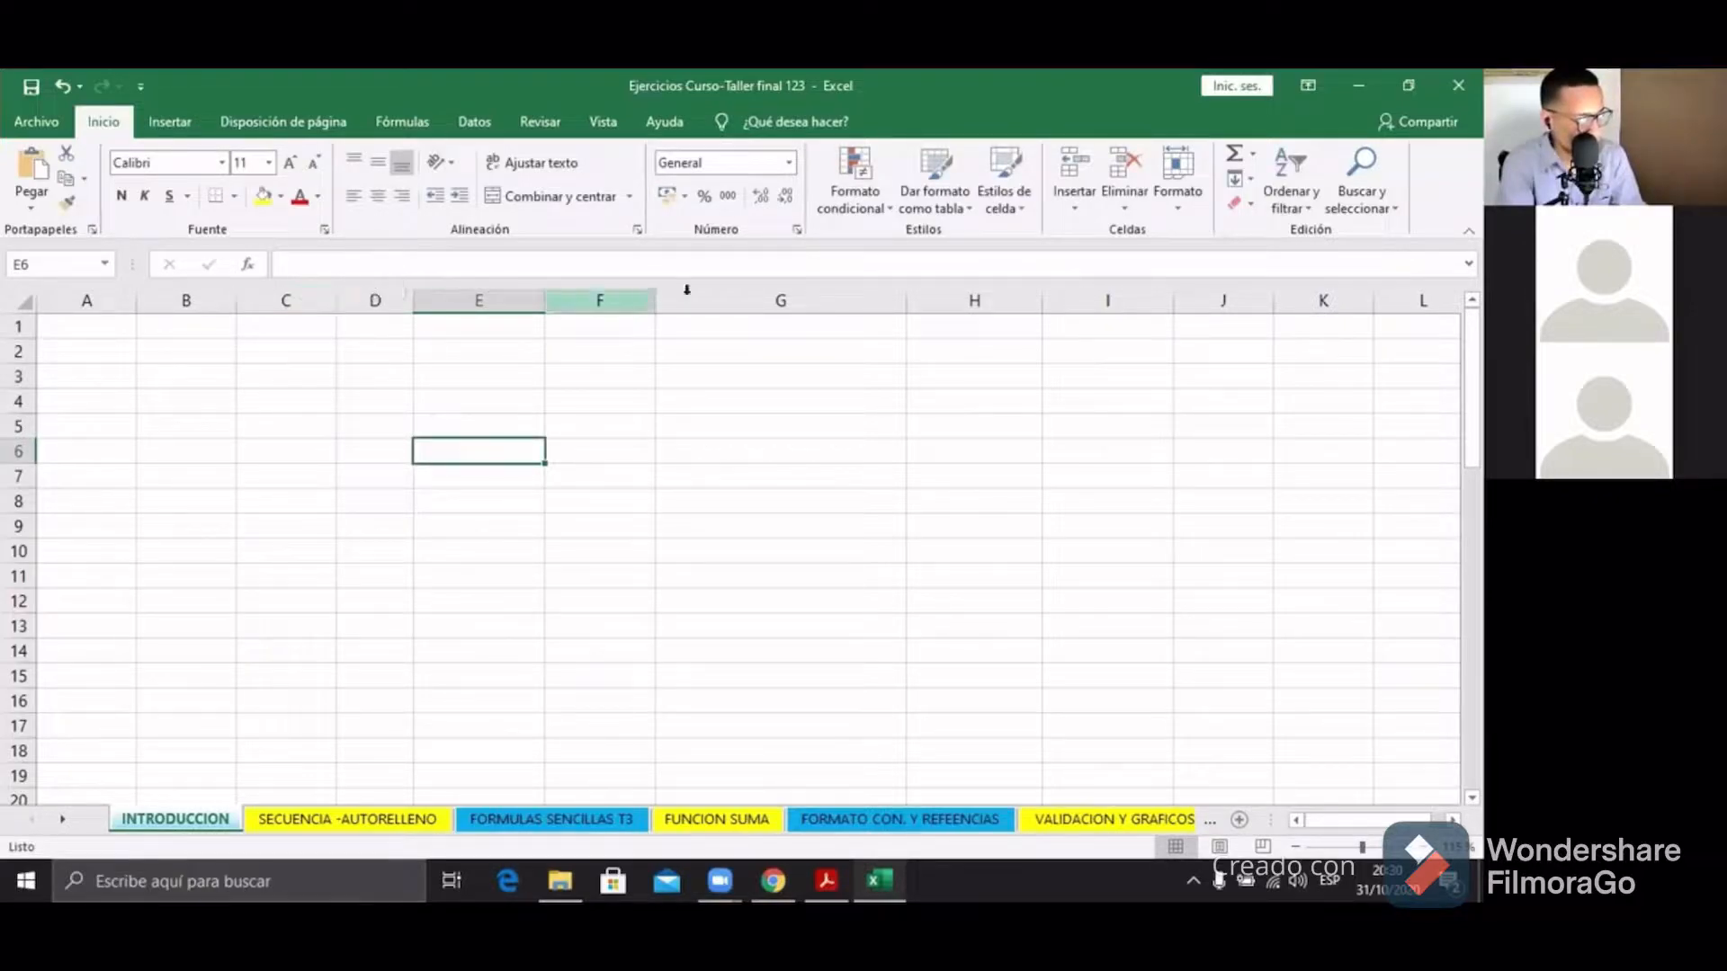
pyautogui.click(764, 450)
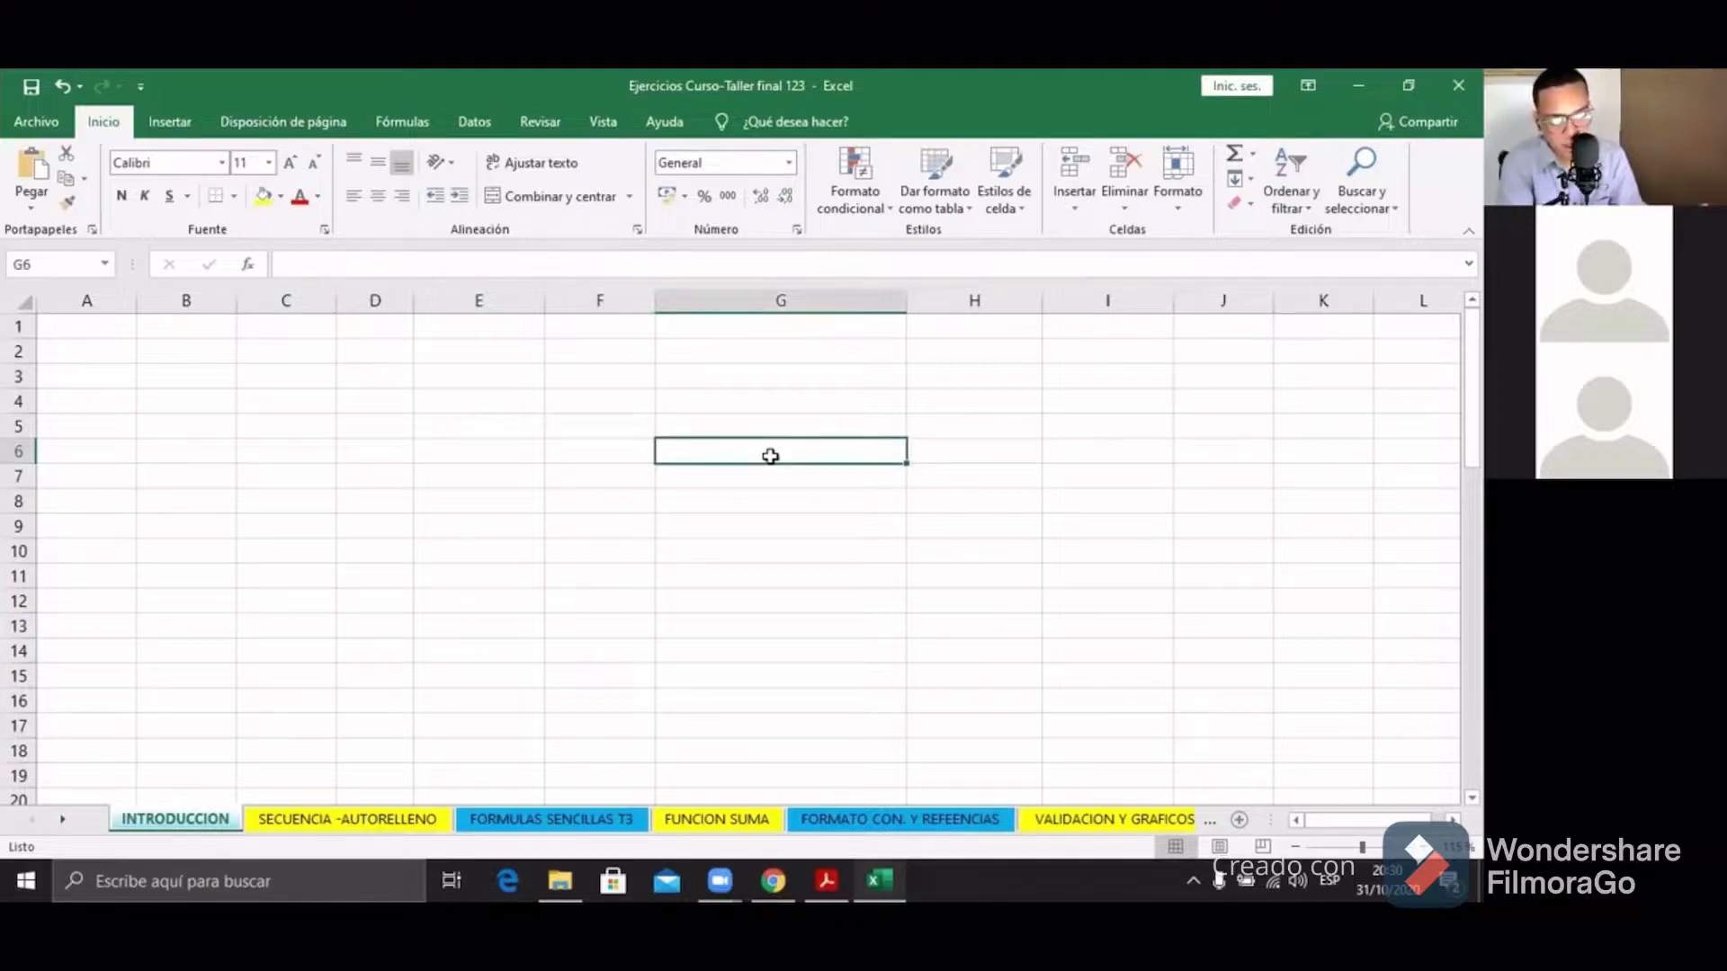
pyautogui.click(642, 264)
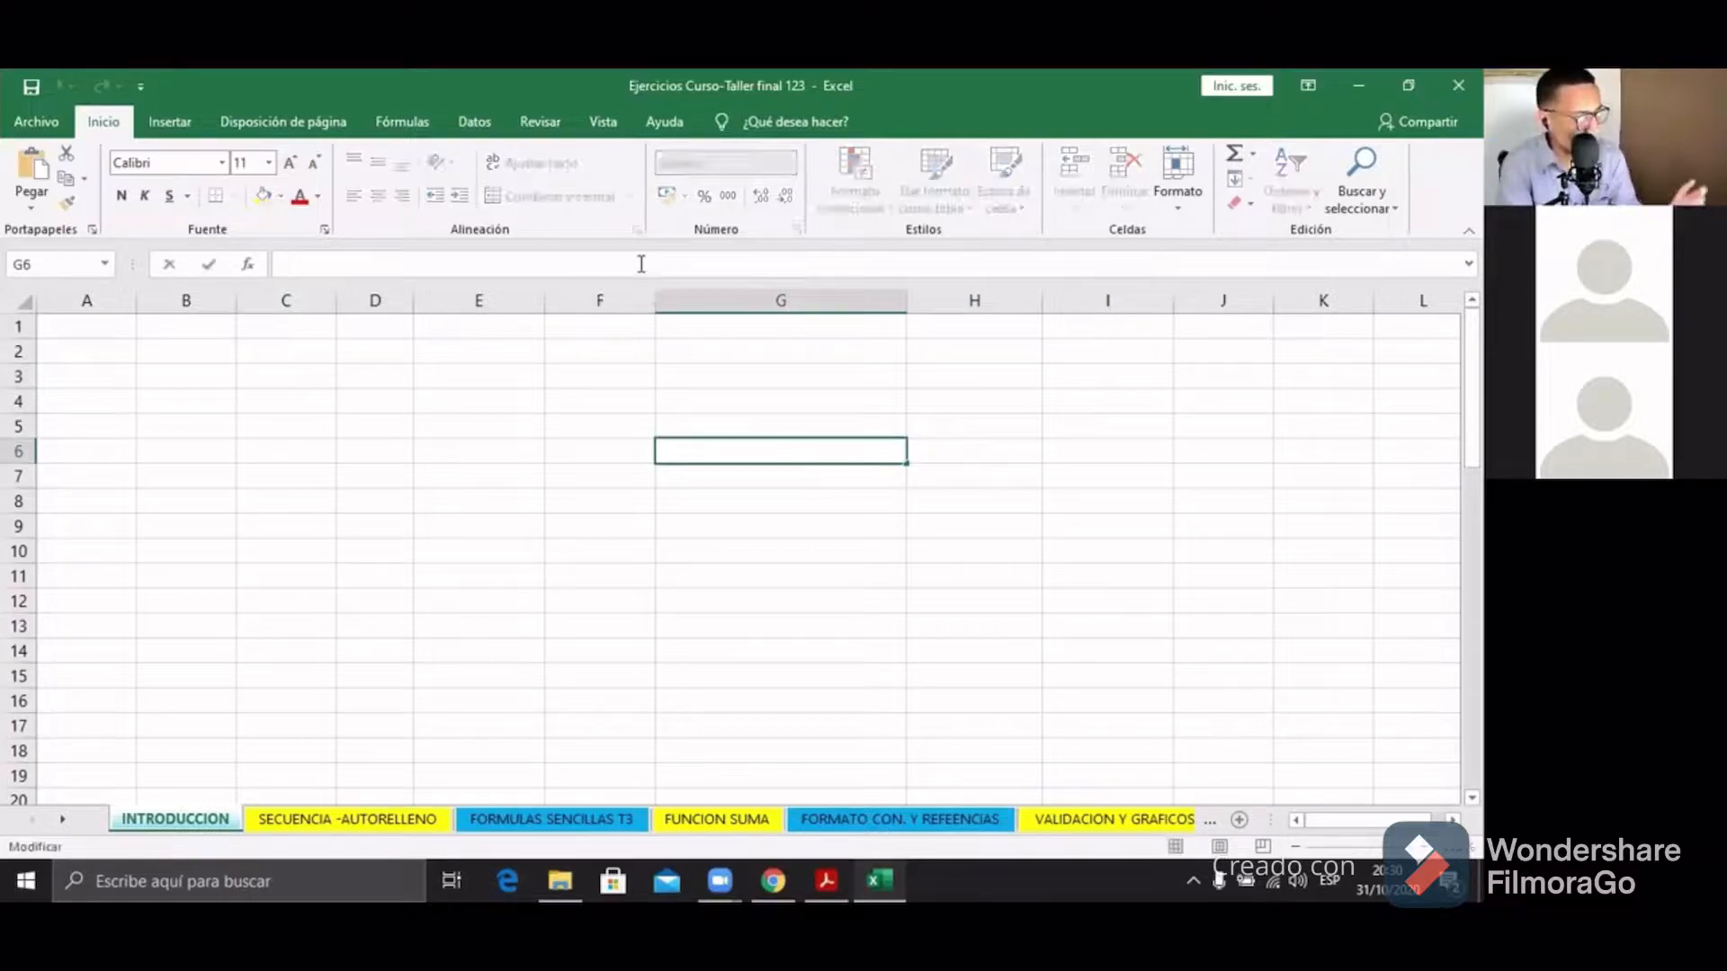
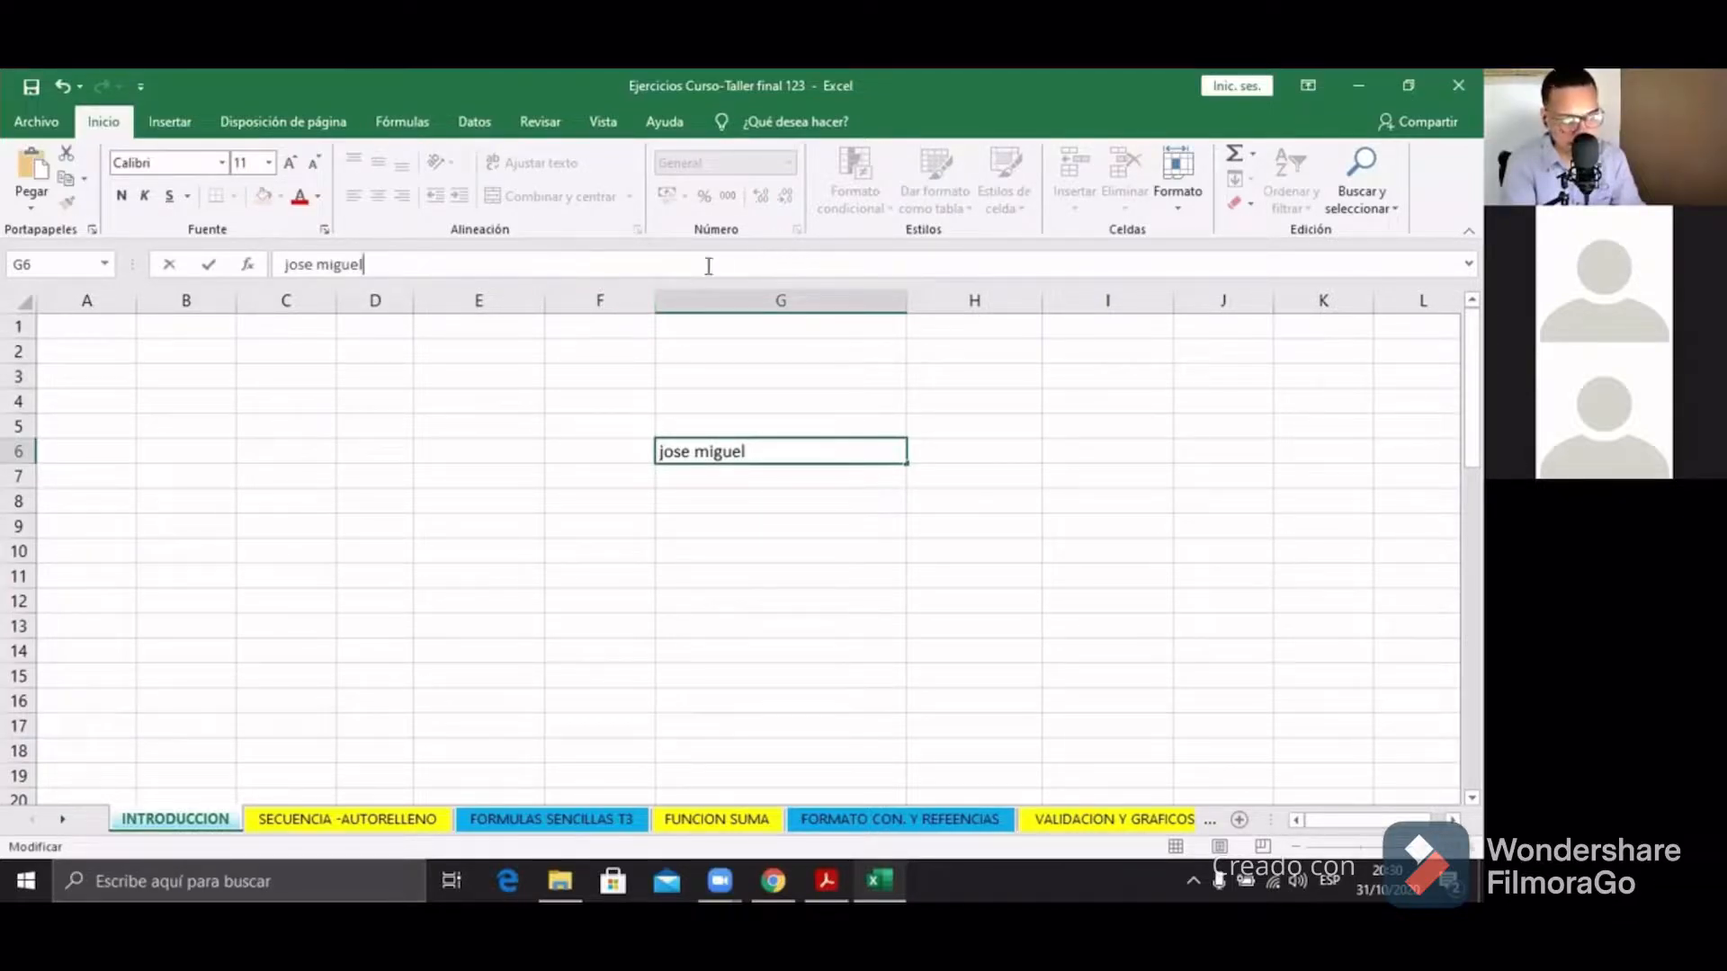
pyautogui.press('Escape')
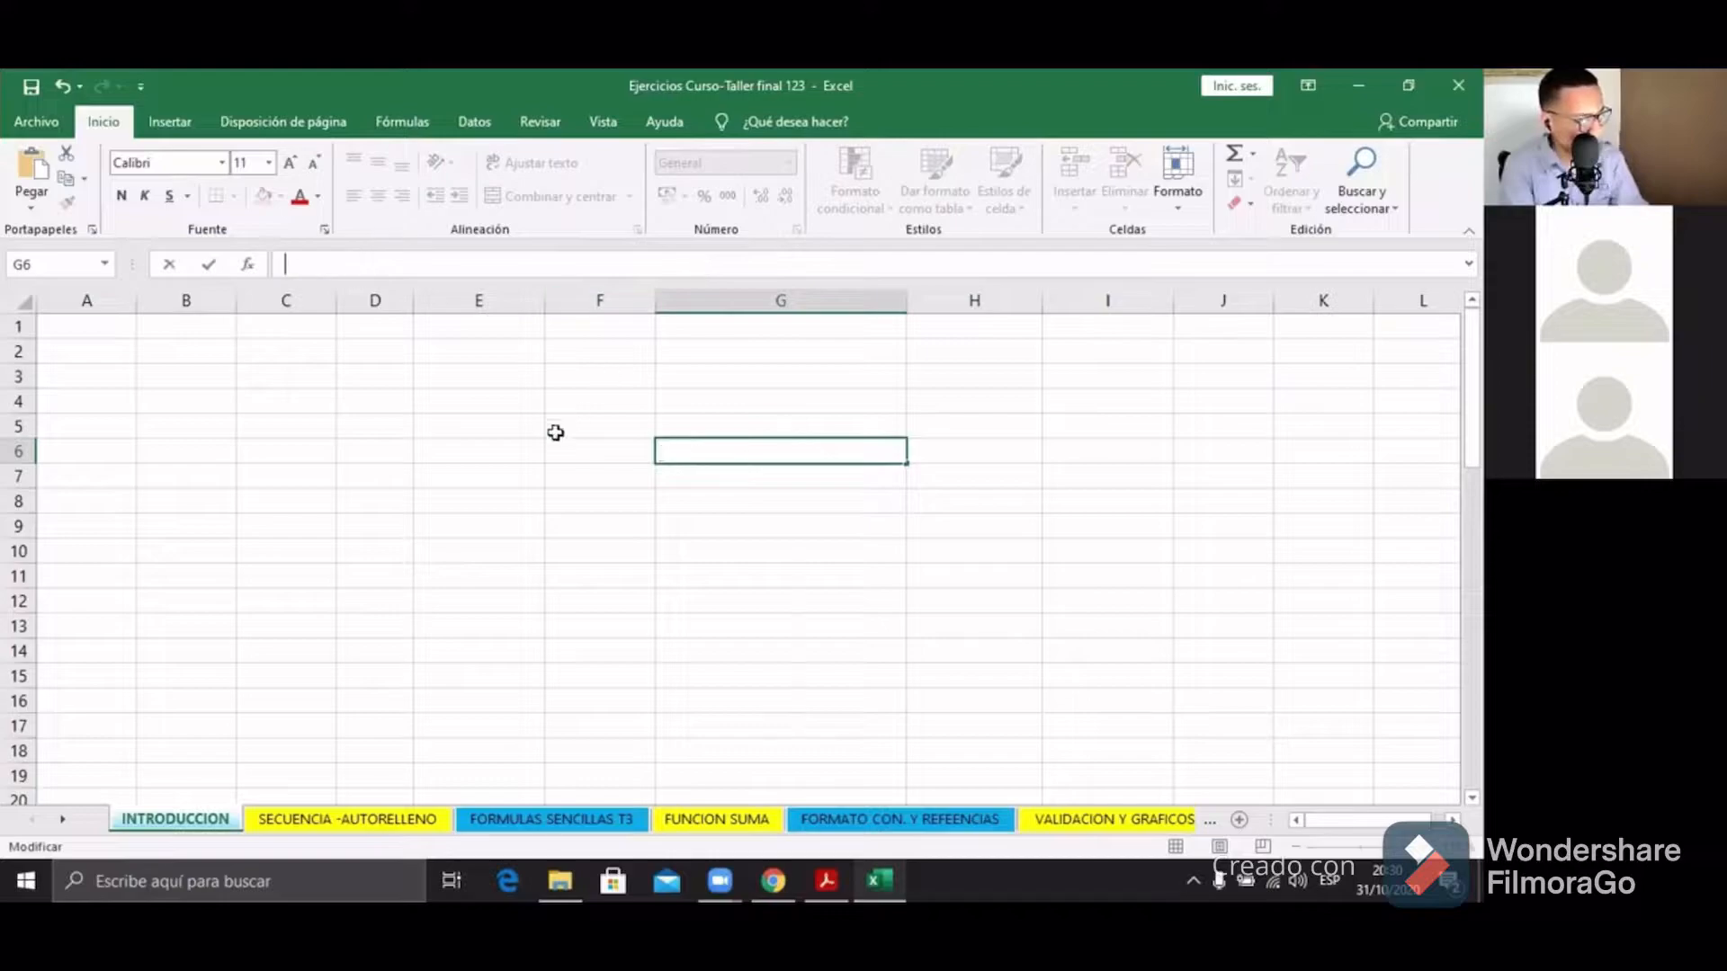
pyautogui.click(538, 449)
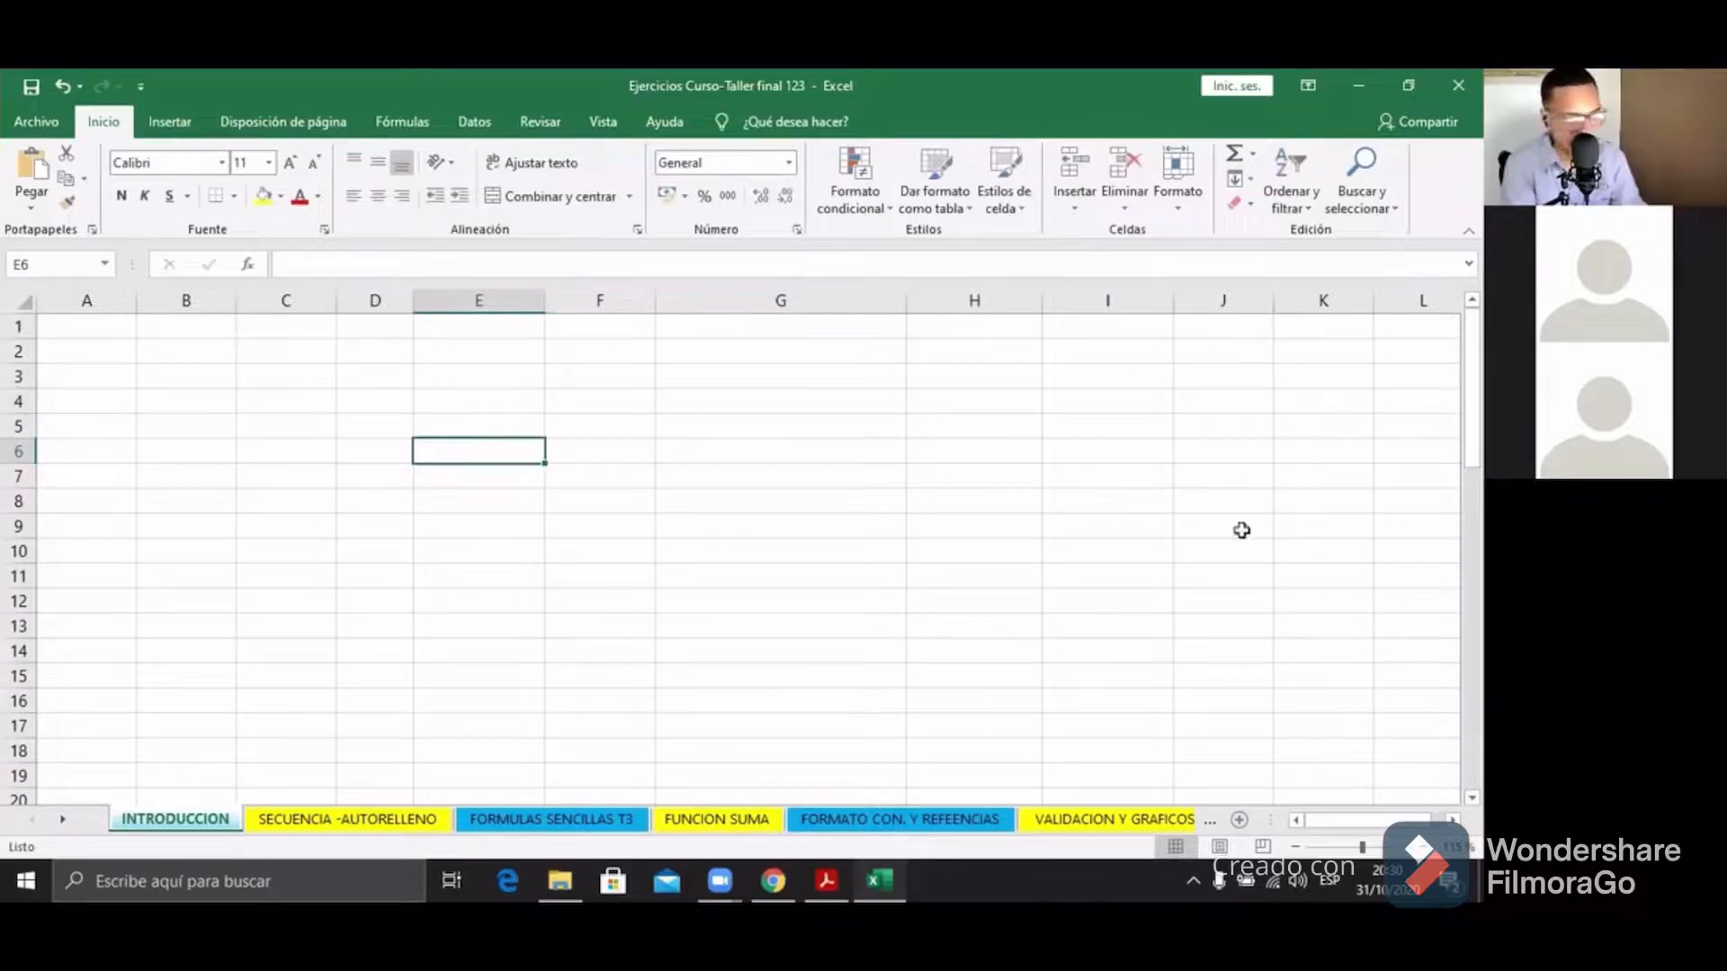
# Step: Drag the borders of columns D, E and F wider, leaving F at width 18.37
pyautogui.click(468, 347)
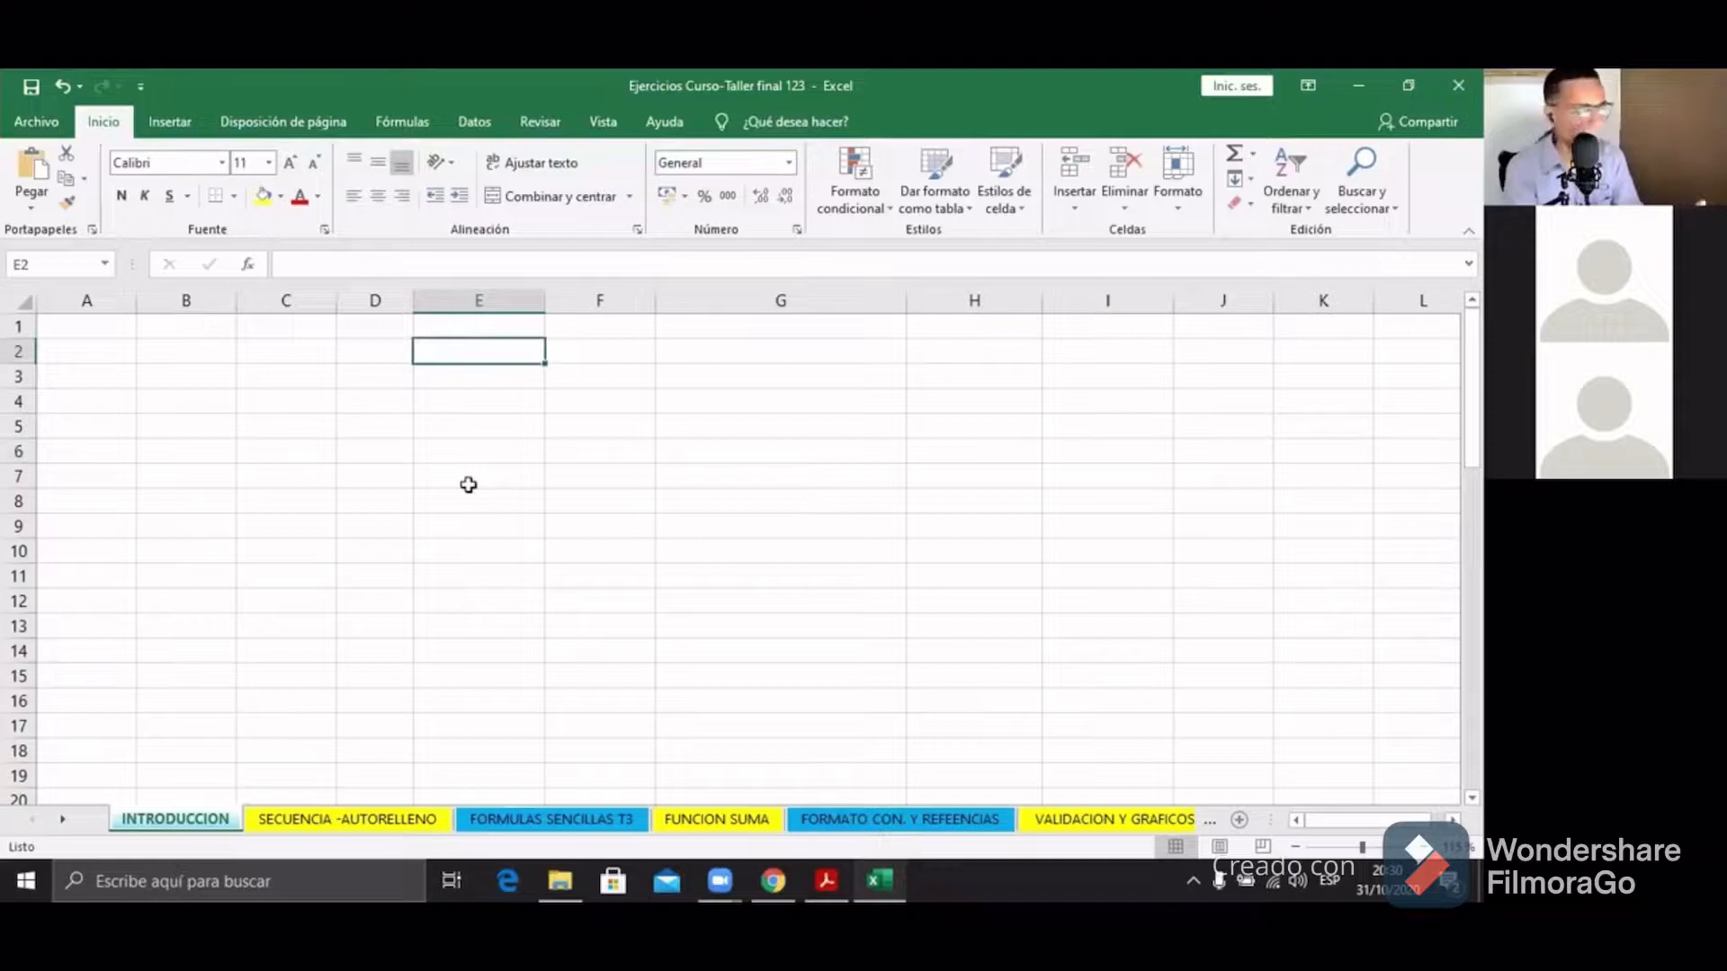
pyautogui.moveTo(416, 304); pyautogui.dragTo(441, 303)
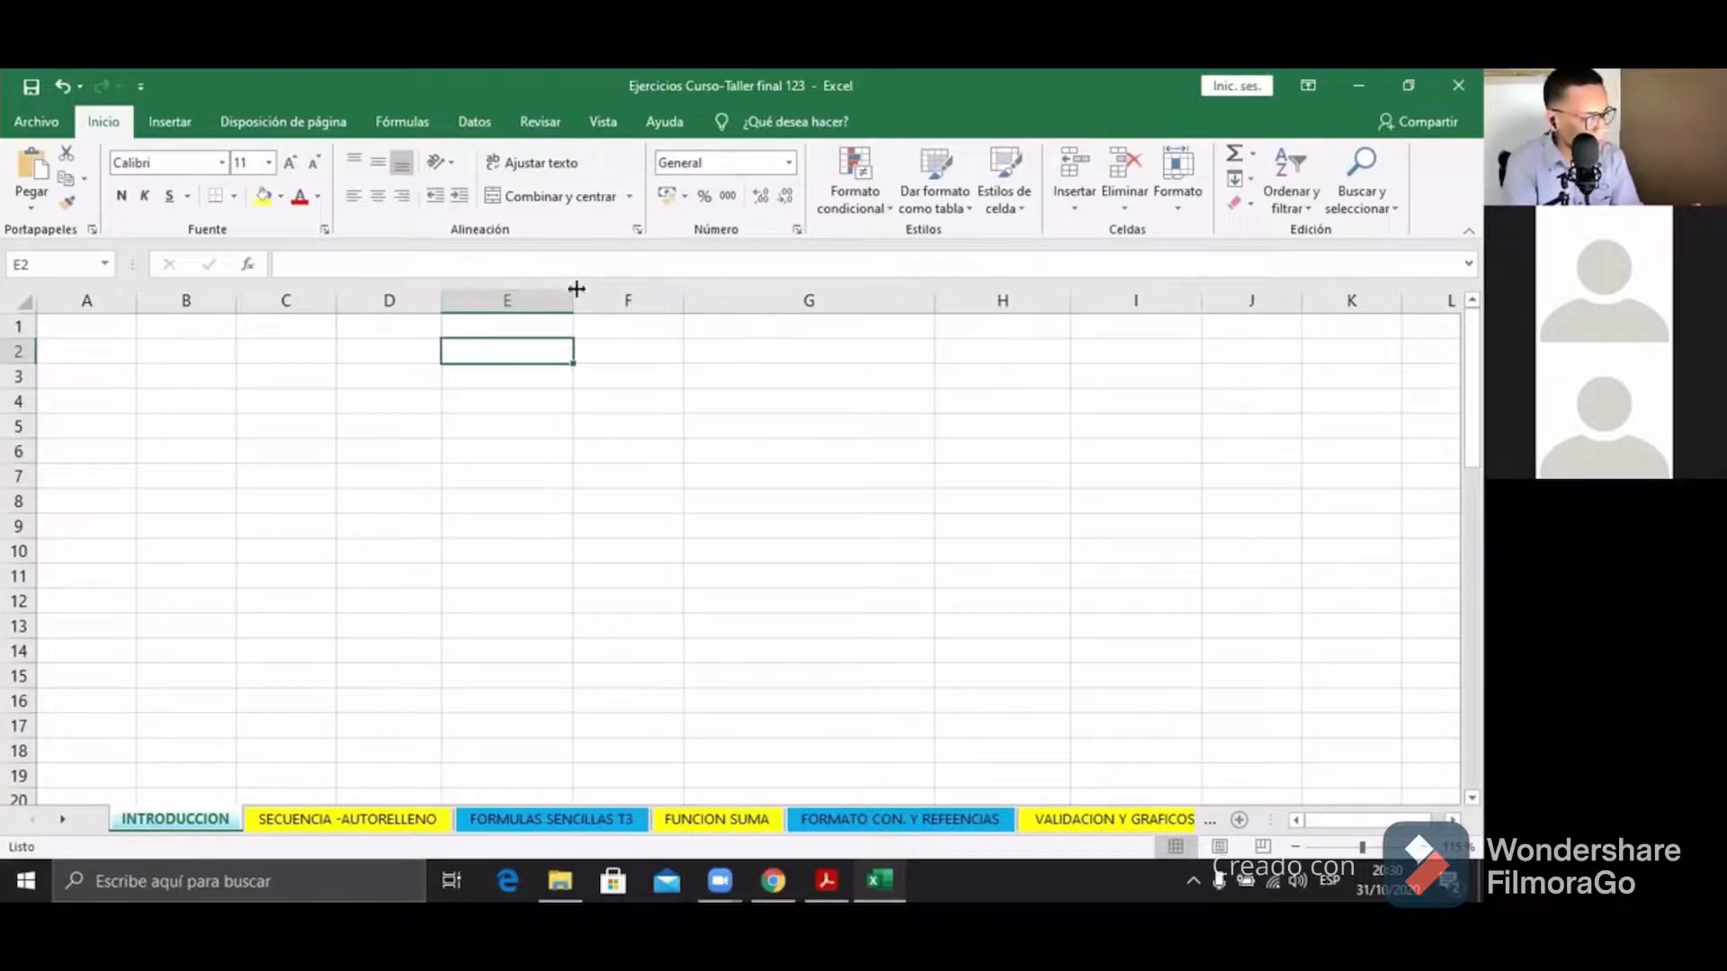
pyautogui.moveTo(573, 289); pyautogui.dragTo(583, 292)
pyautogui.moveTo(689, 302); pyautogui.dragTo(746, 302)
pyautogui.click(388, 451)
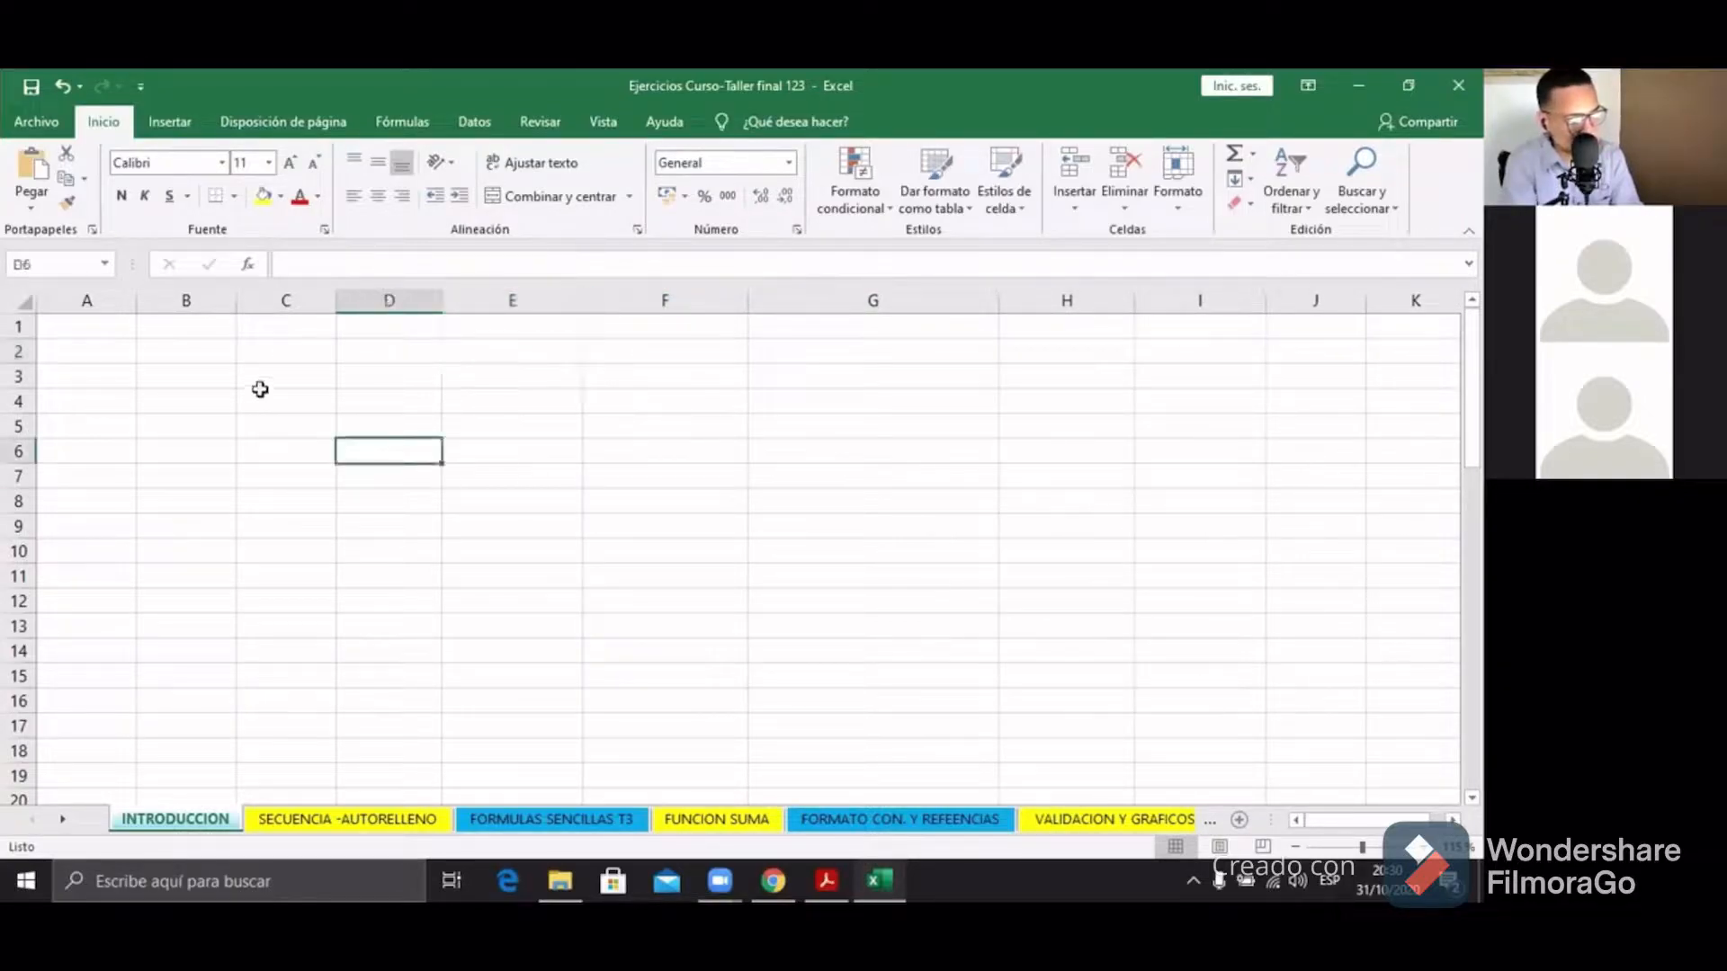
pyautogui.click(260, 396)
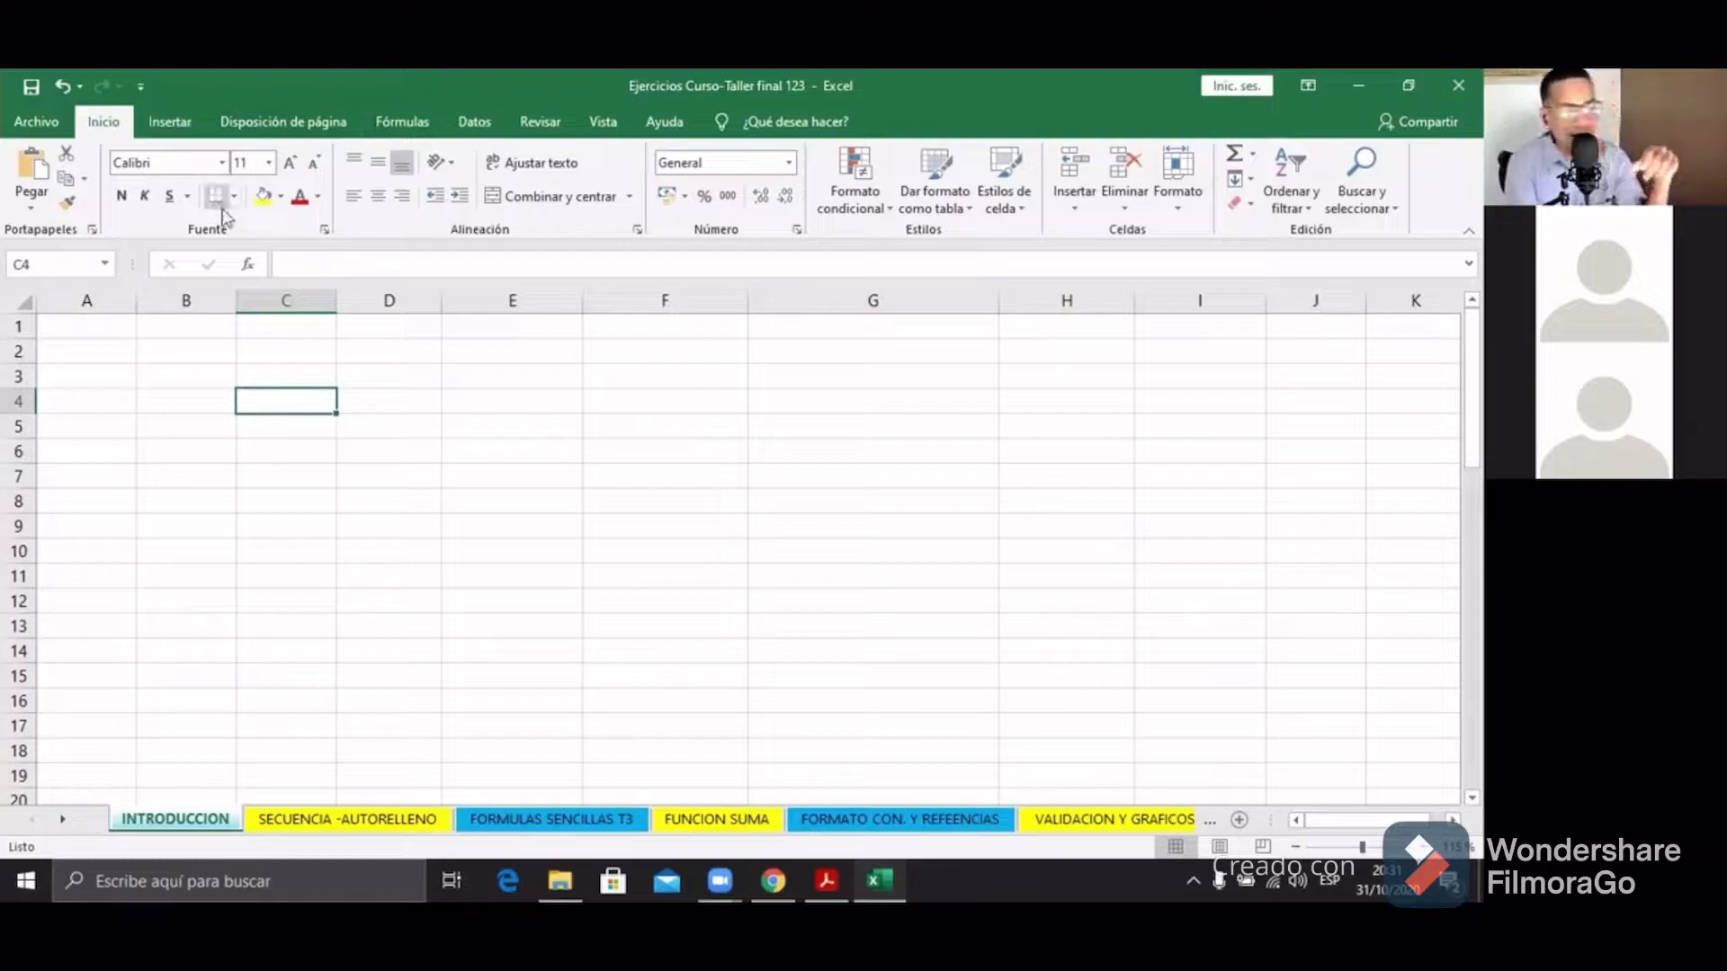
pyautogui.click(467, 358)
pyautogui.click(546, 378)
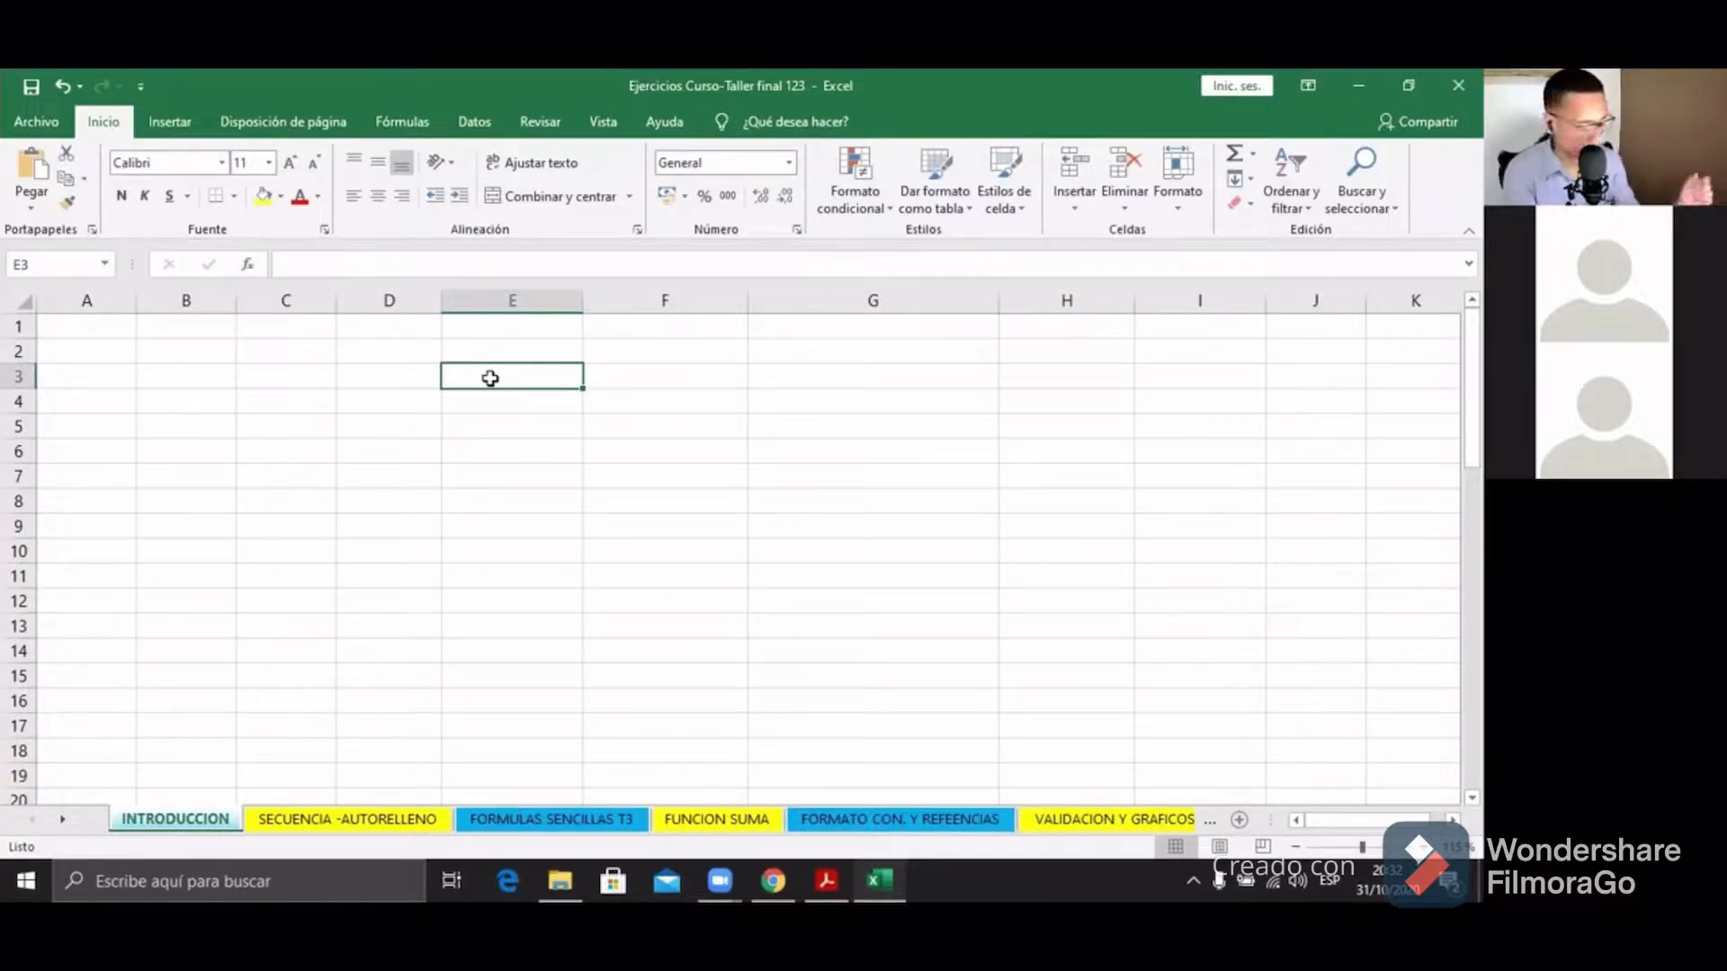
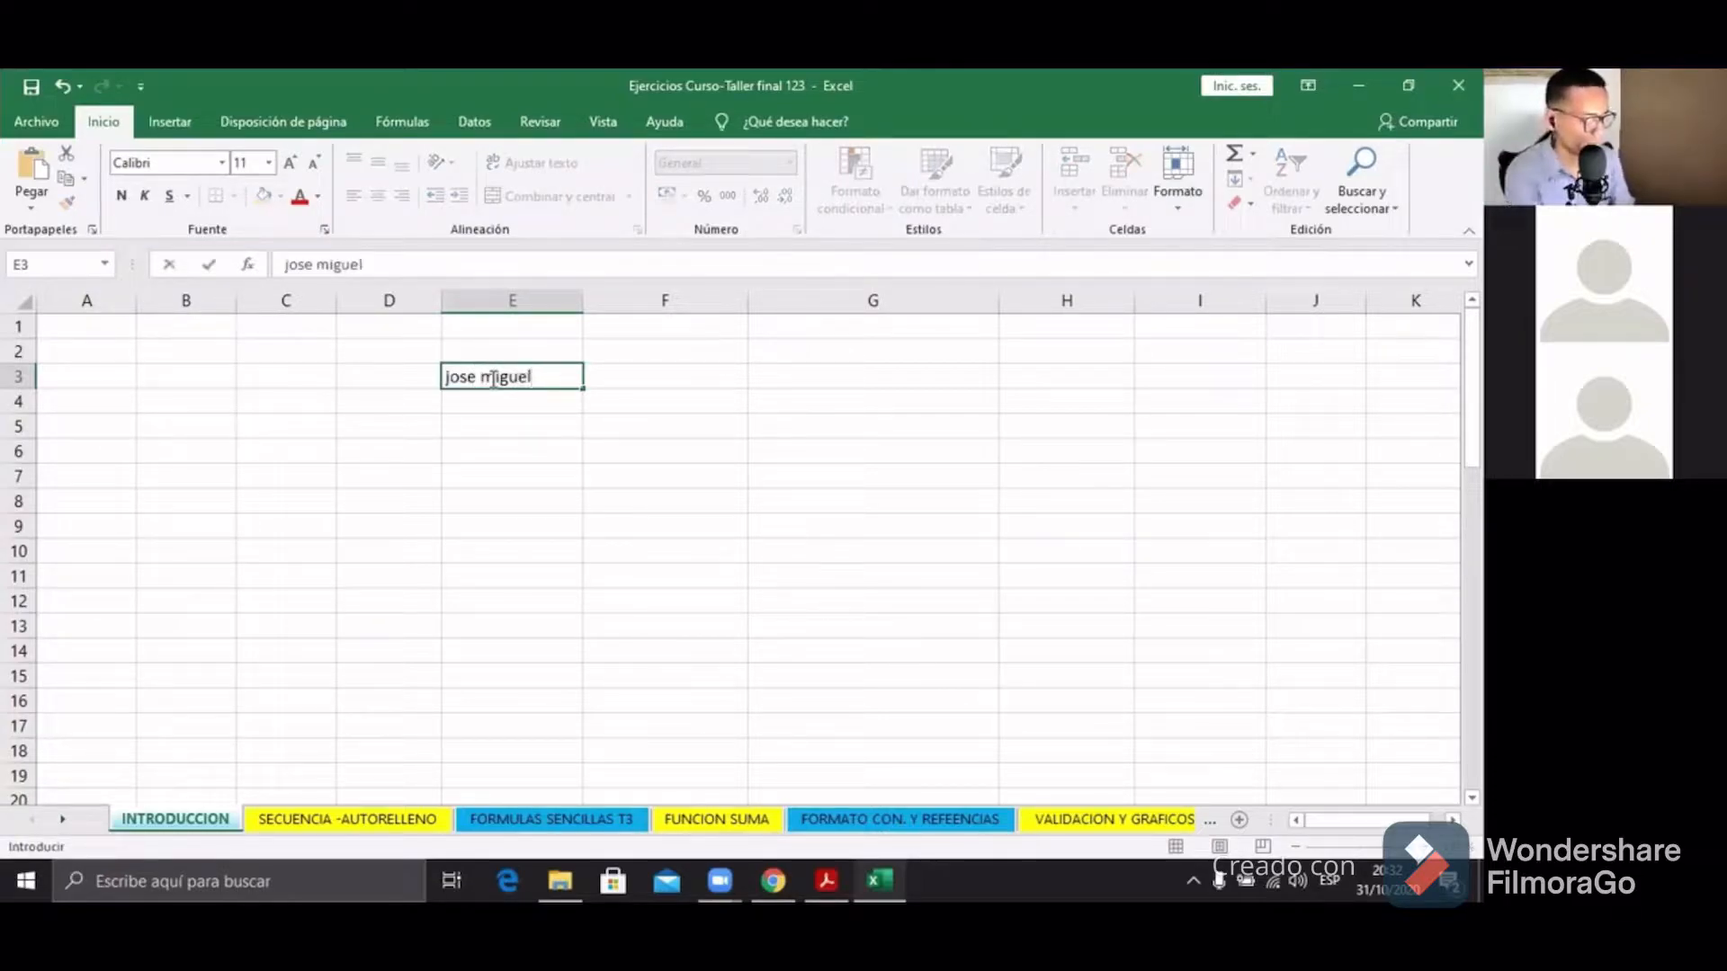
# Step: Enter the person's full name in E3 and reselect that cell
pyautogui.press('Return')
pyautogui.click(529, 373)
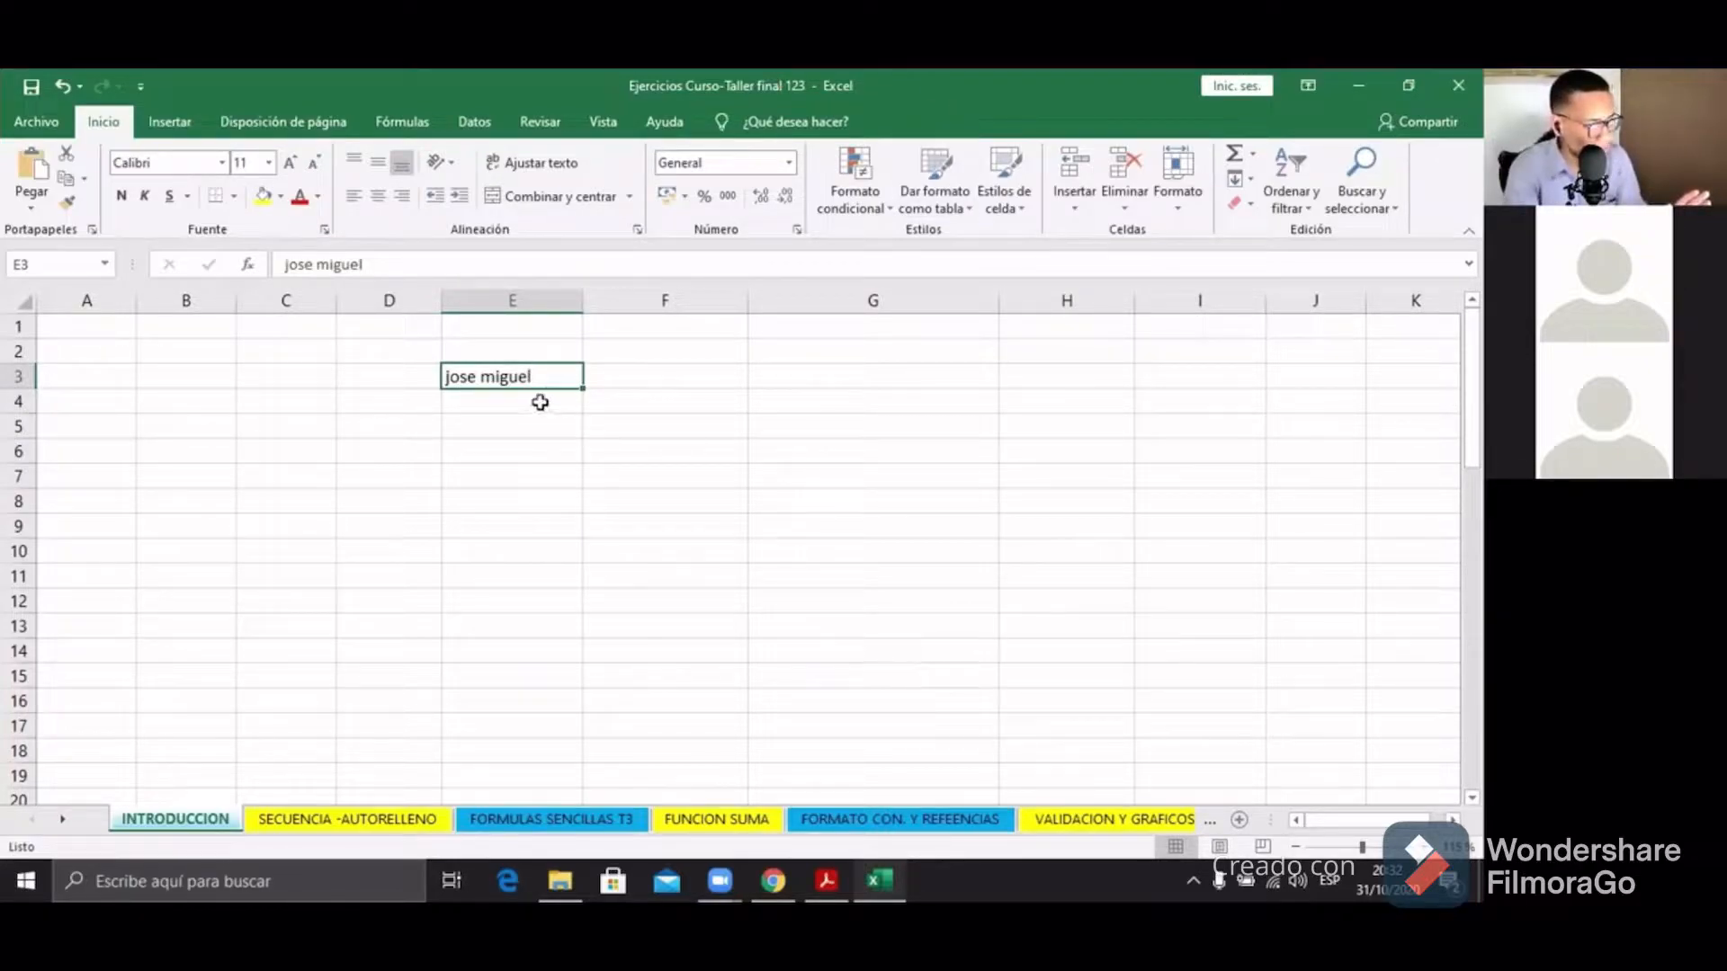
pyautogui.click(533, 430)
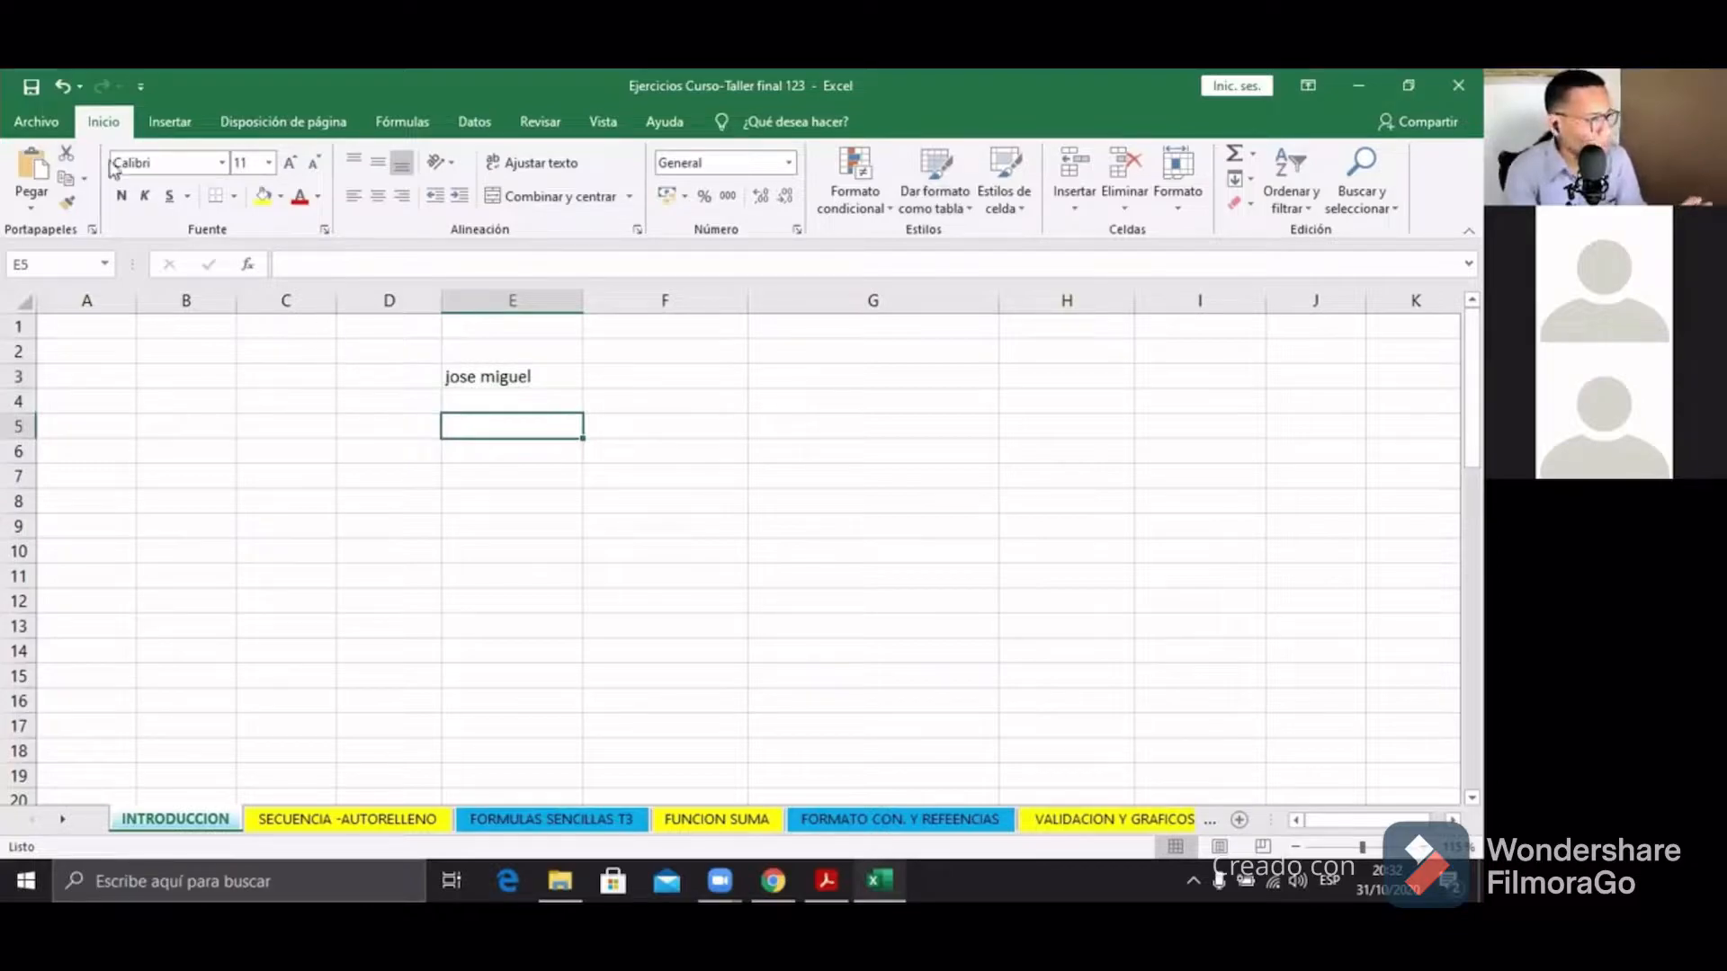
pyautogui.click(553, 396)
pyautogui.click(556, 378)
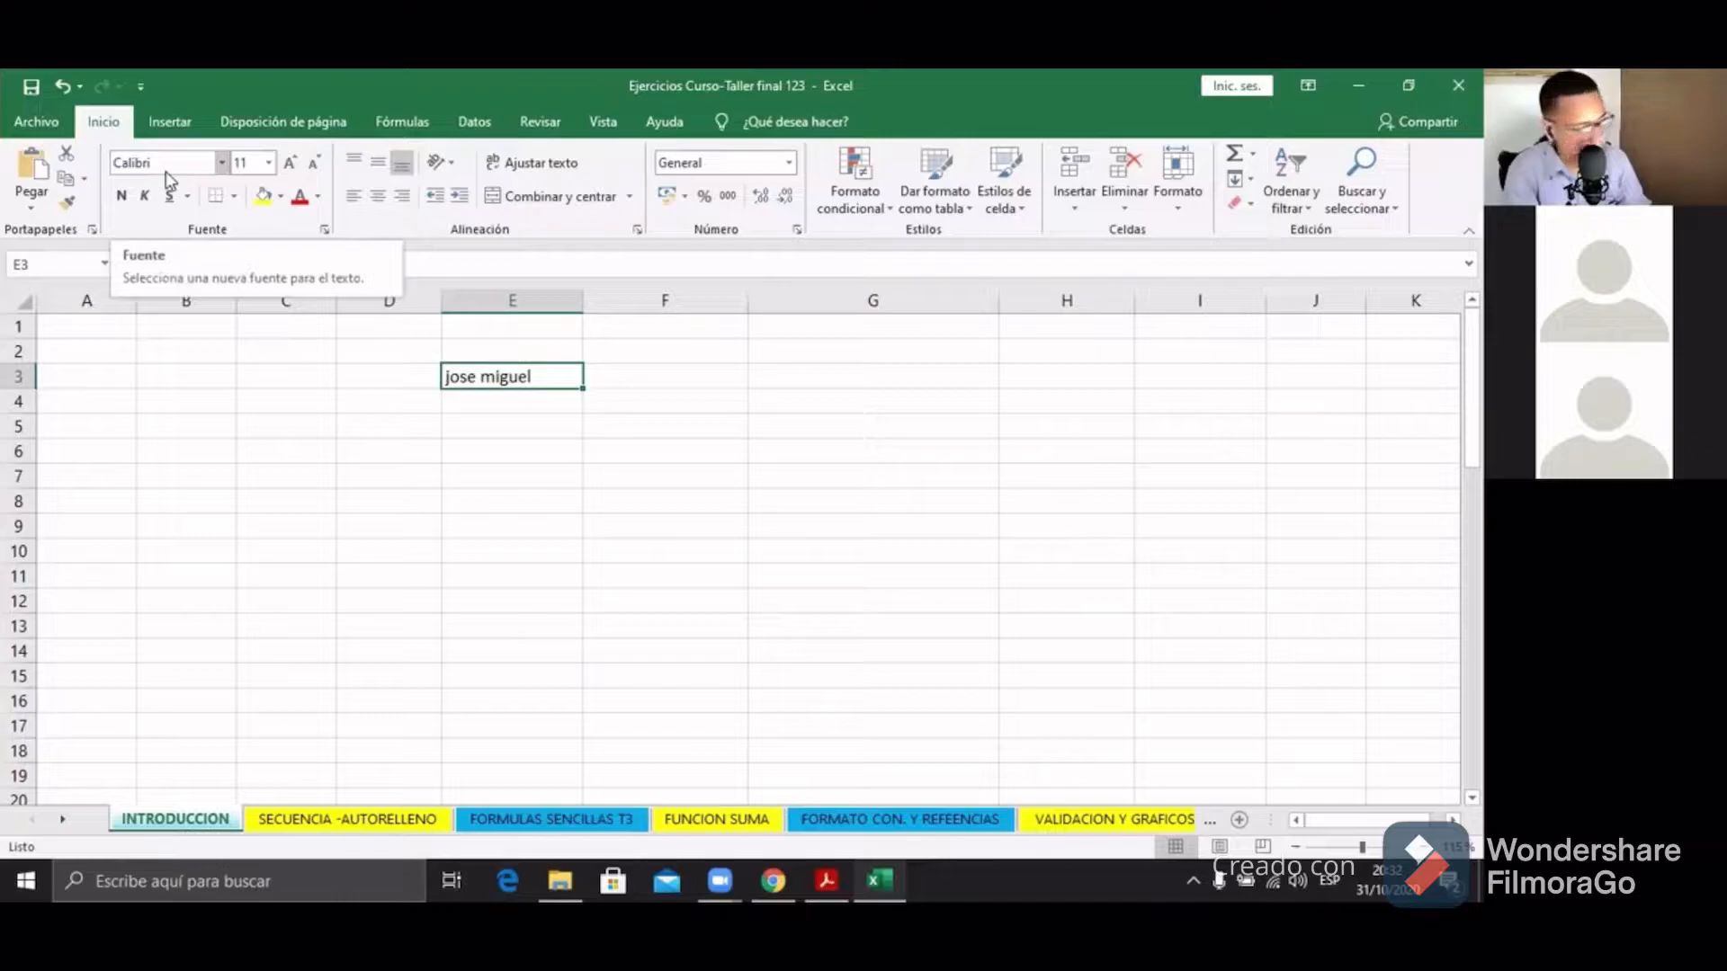
# Step: Preview the fonts Bauhaus 93, Bodoni MT Black, Bradley Hand ITC and Broadway on the name
pyautogui.click(222, 163)
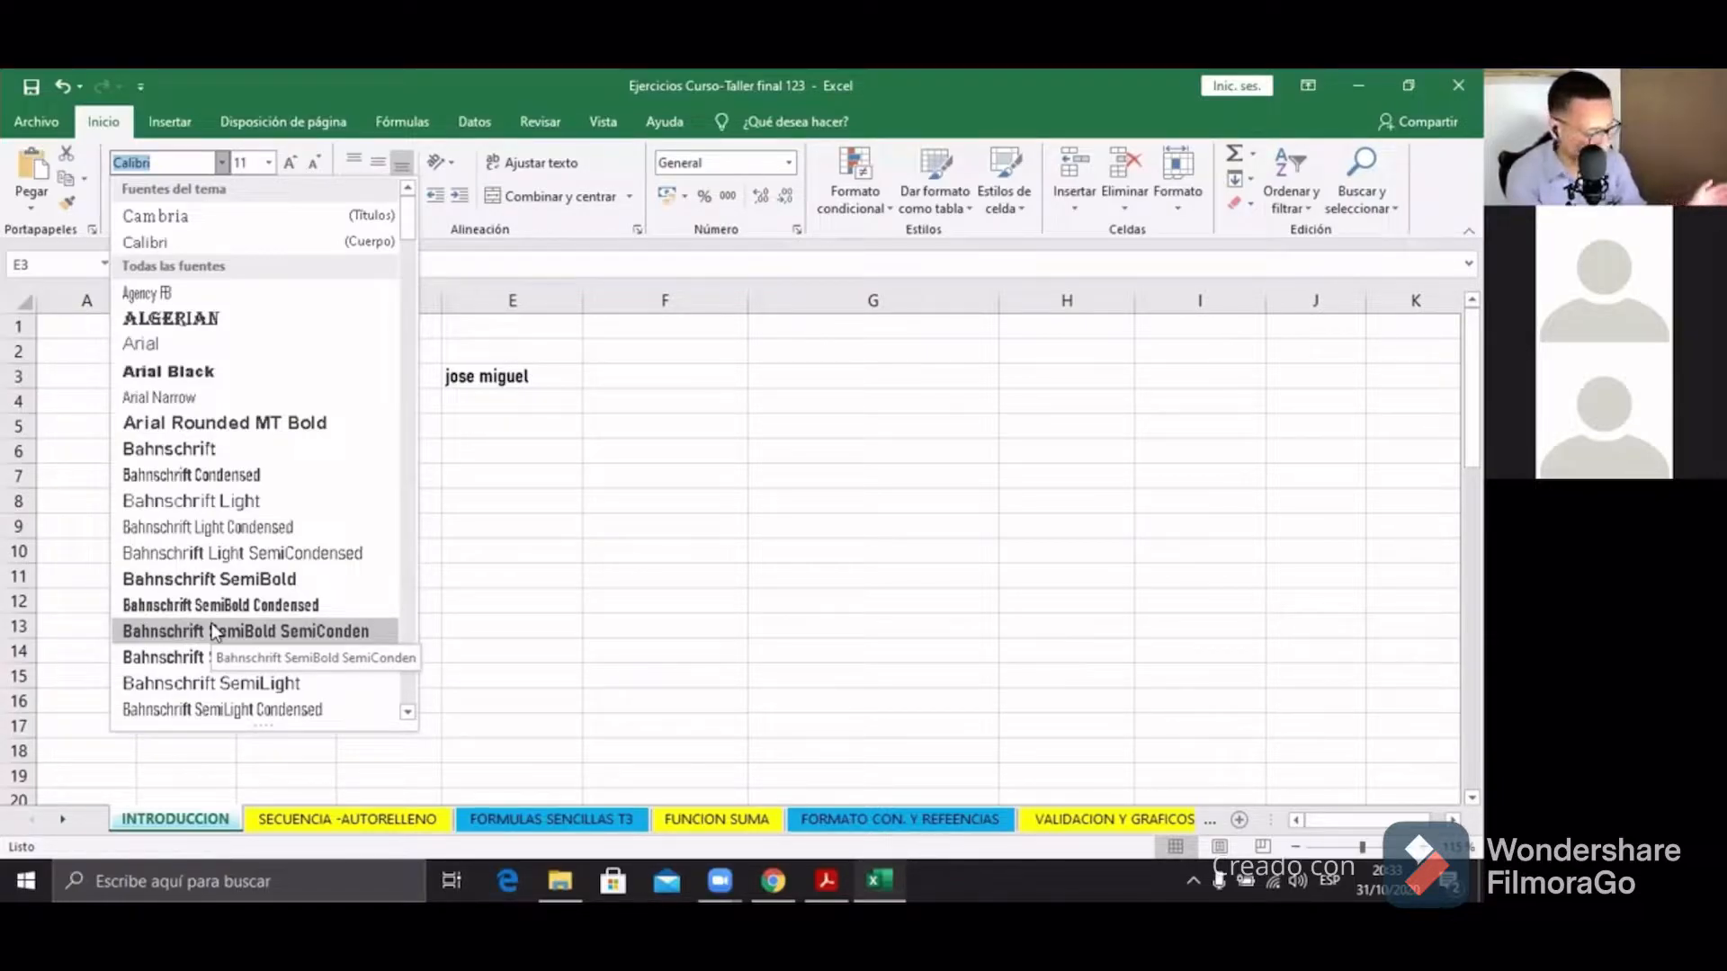
pyautogui.press('Down')
pyautogui.press('Down')
pyautogui.press('Down')
pyautogui.press('Down')
pyautogui.press('Down')
pyautogui.press('Down')
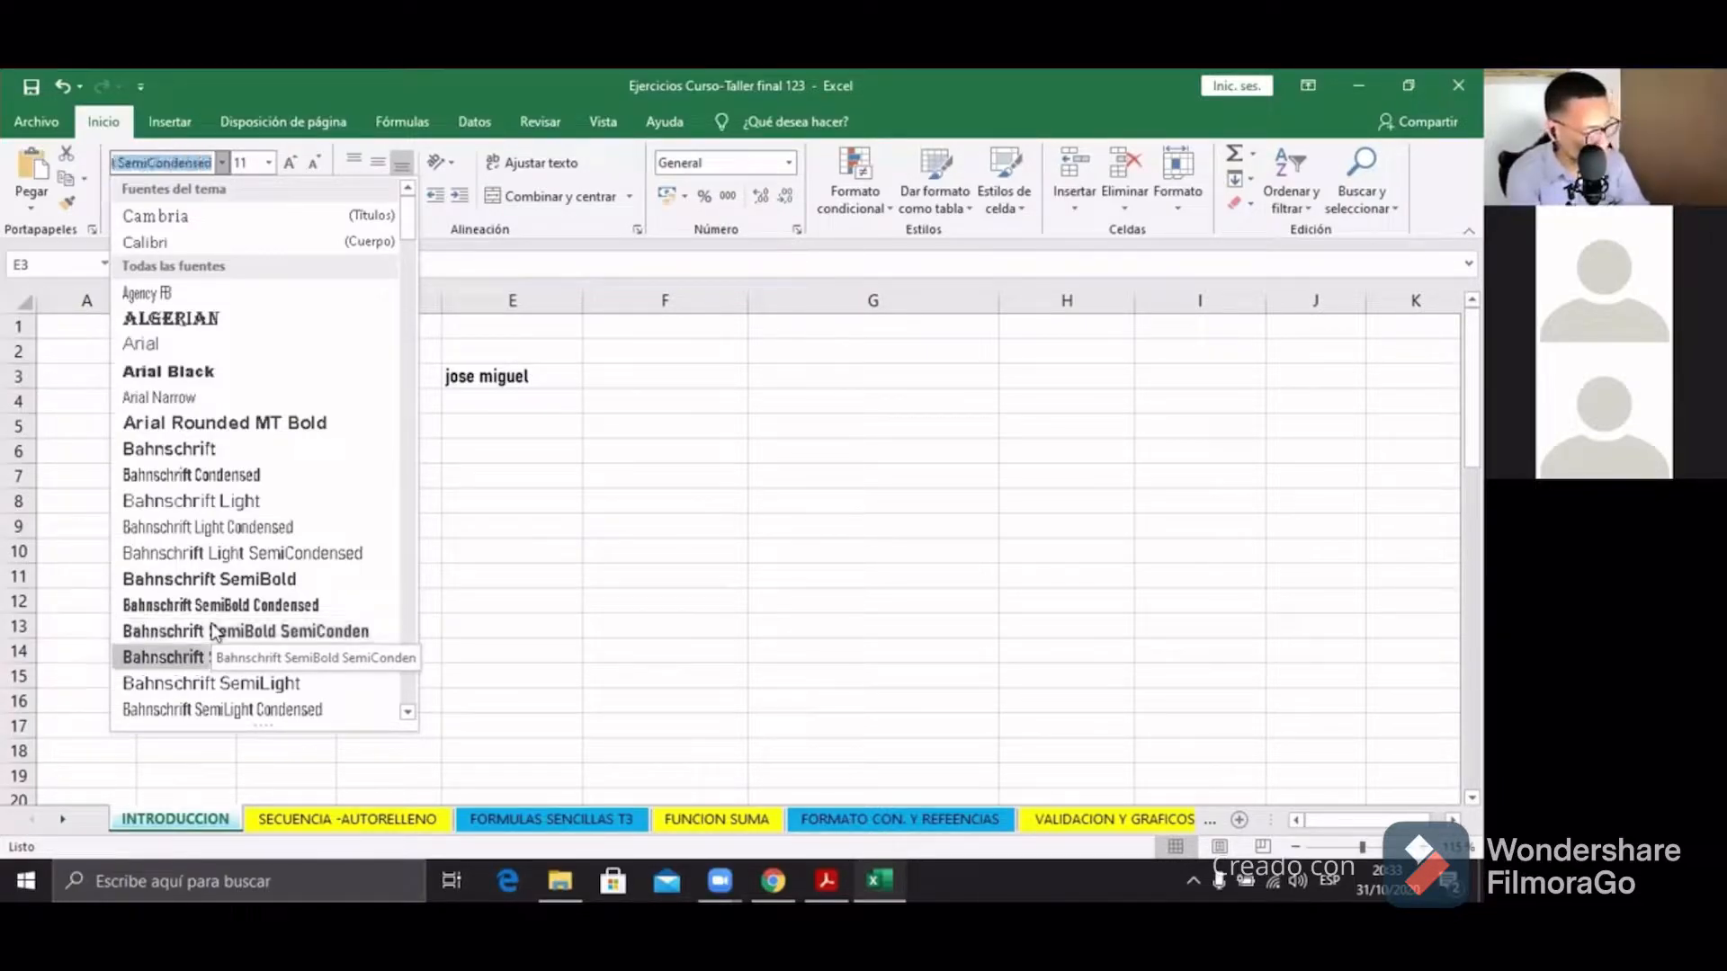
pyautogui.press('Down')
pyautogui.press('Down')
pyautogui.press('Down')
pyautogui.press('Down')
pyautogui.press('Down')
pyautogui.press('Down')
pyautogui.press('Down')
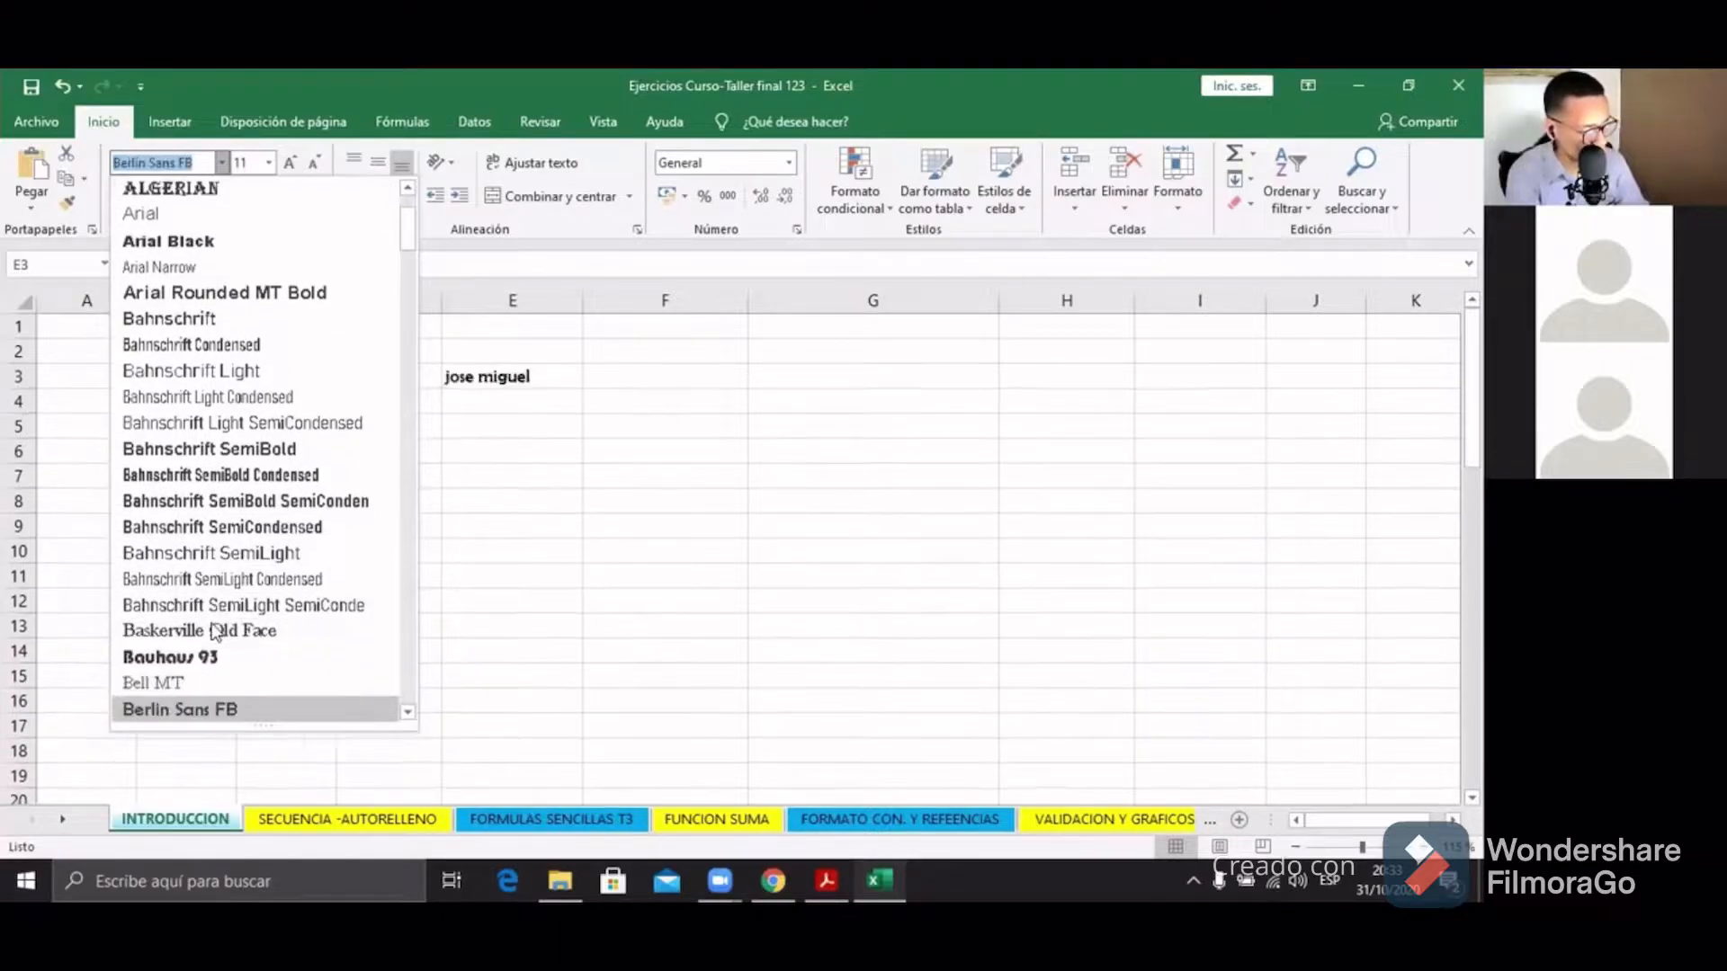
pyautogui.press('Down')
pyautogui.press('Down')
pyautogui.press('Down')
pyautogui.press('Down')
pyautogui.press('Down')
pyautogui.press('Down')
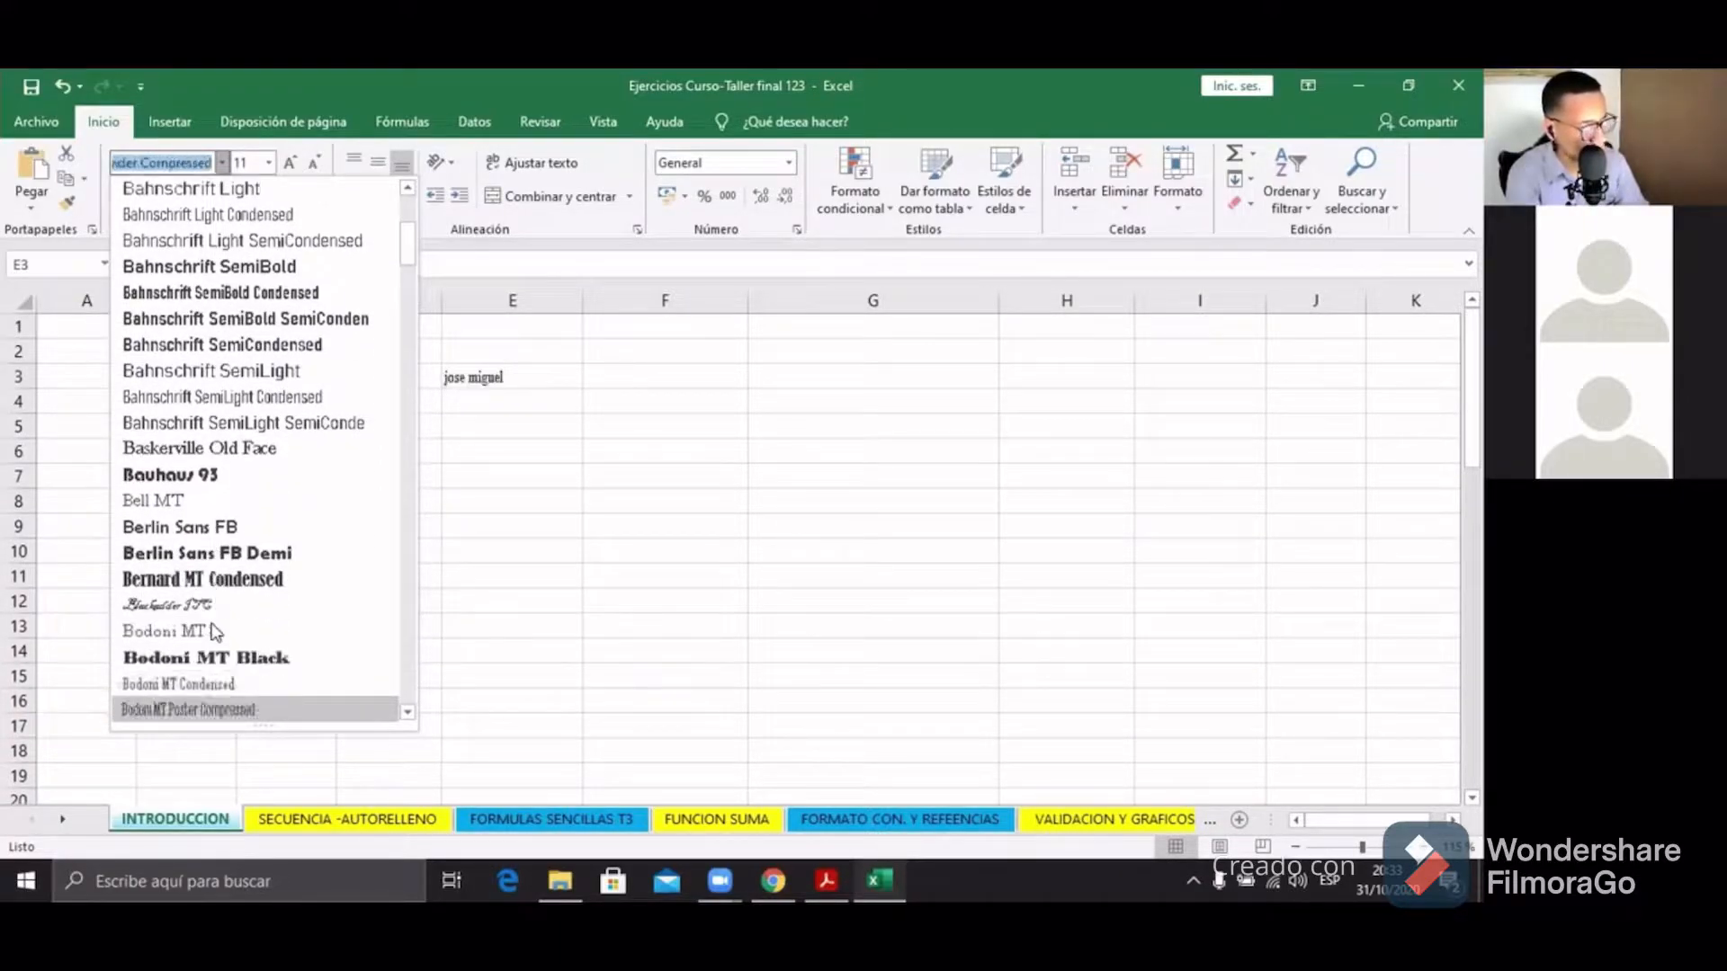
pyautogui.press('Down')
pyautogui.press('Down')
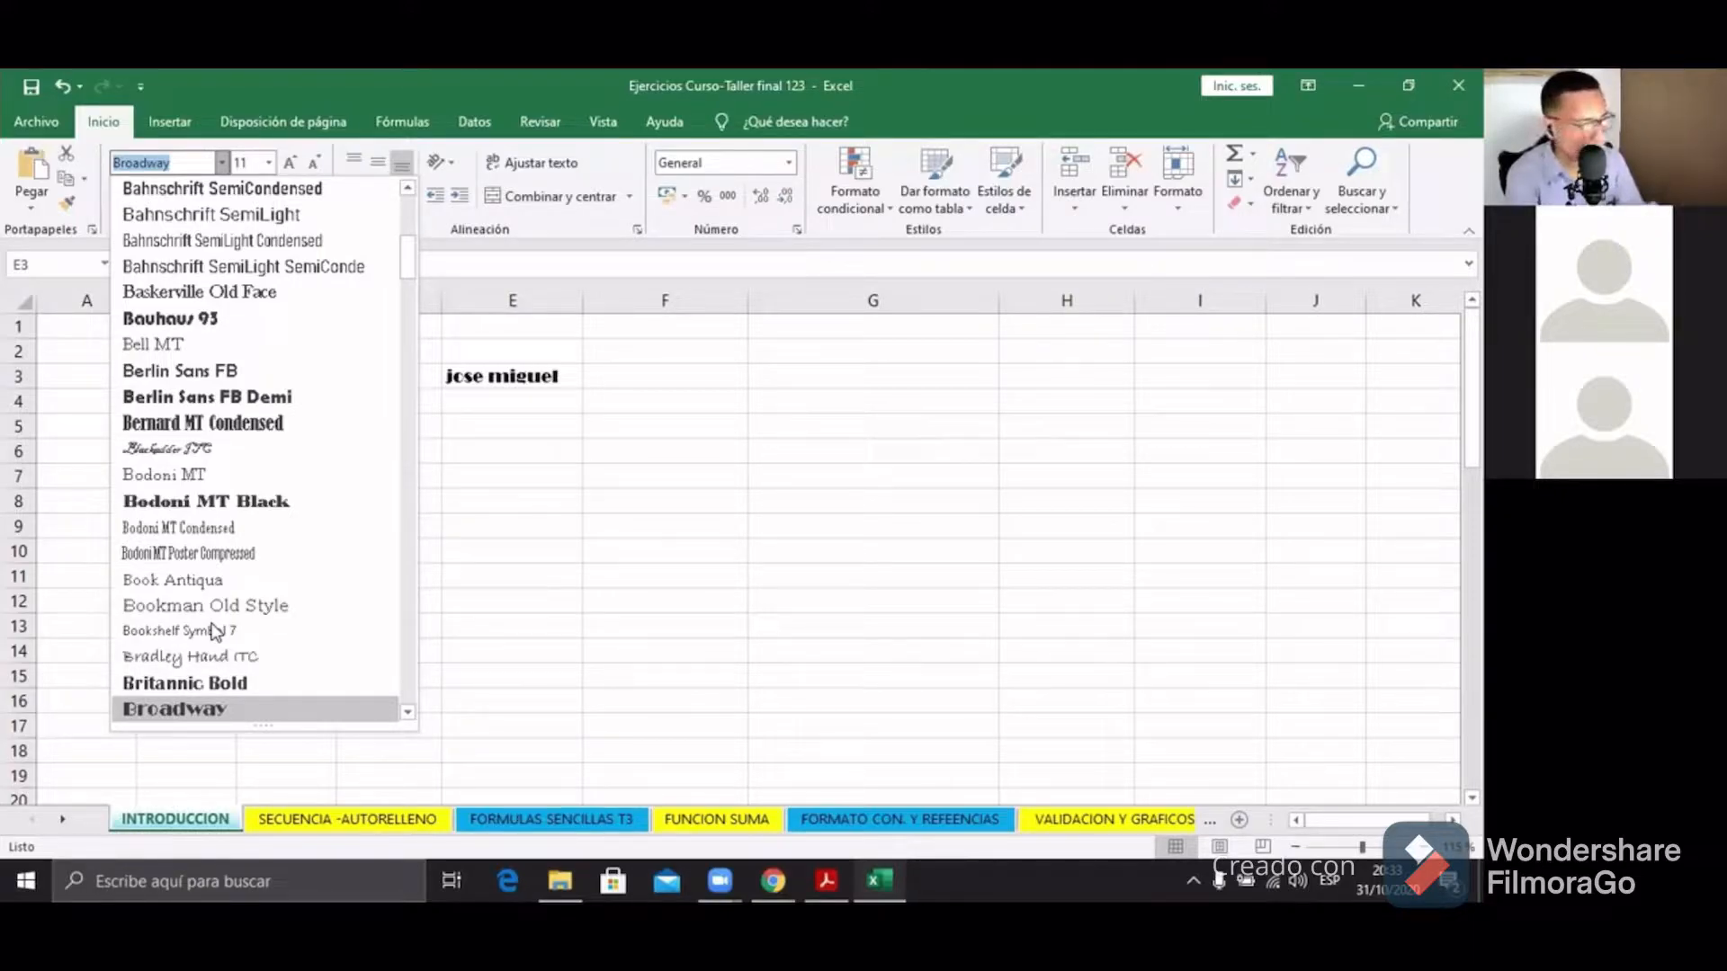
# Step: Set the name's font to Times New Roman
pyautogui.press('BackSpace')
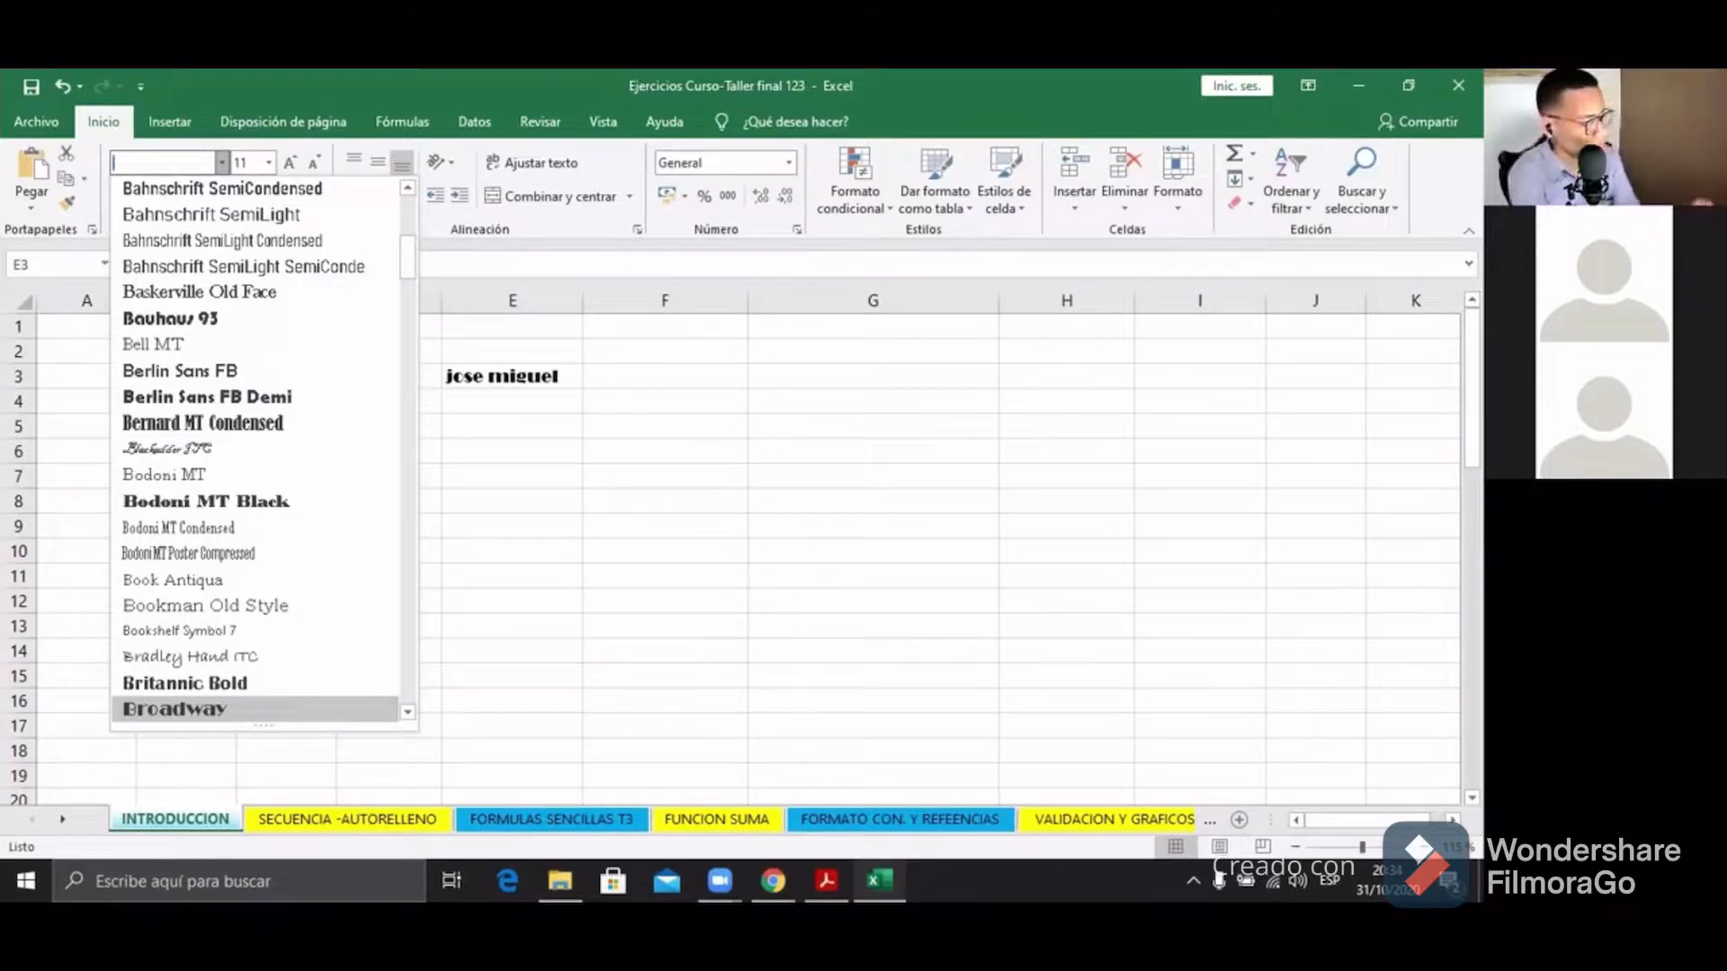
pyautogui.write('Times New')
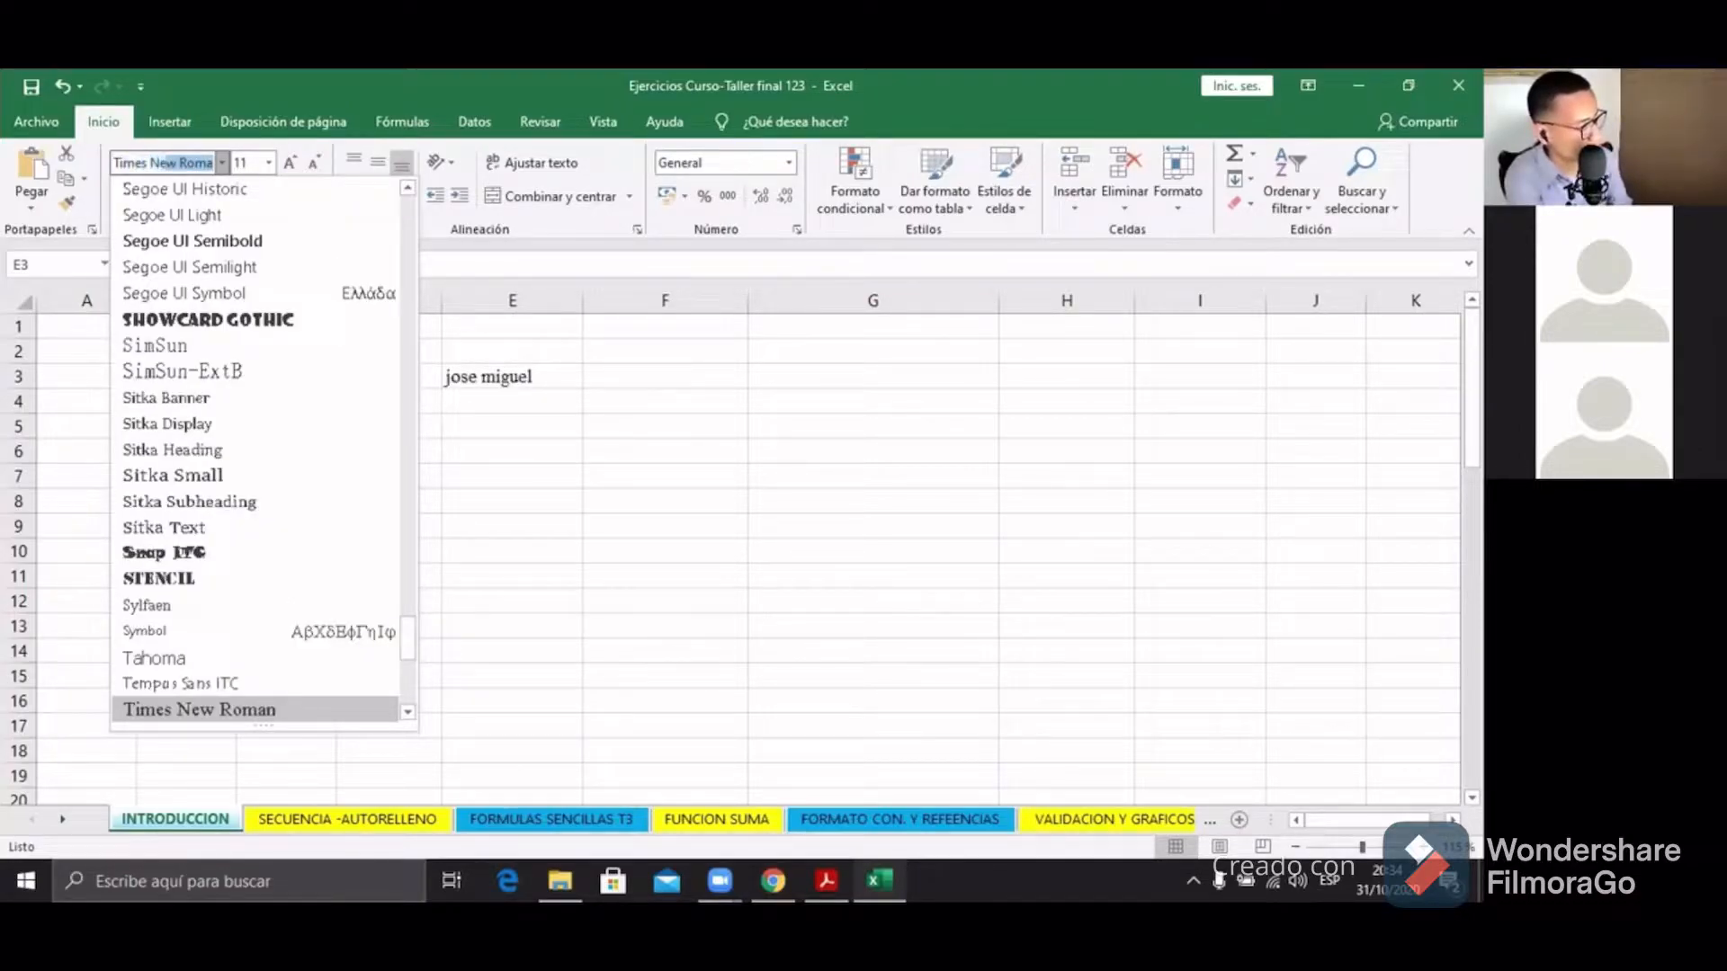
pyautogui.press('BackSpace')
pyautogui.press('BackSpace')
pyautogui.press('BackSpace')
pyautogui.press('BackSpace')
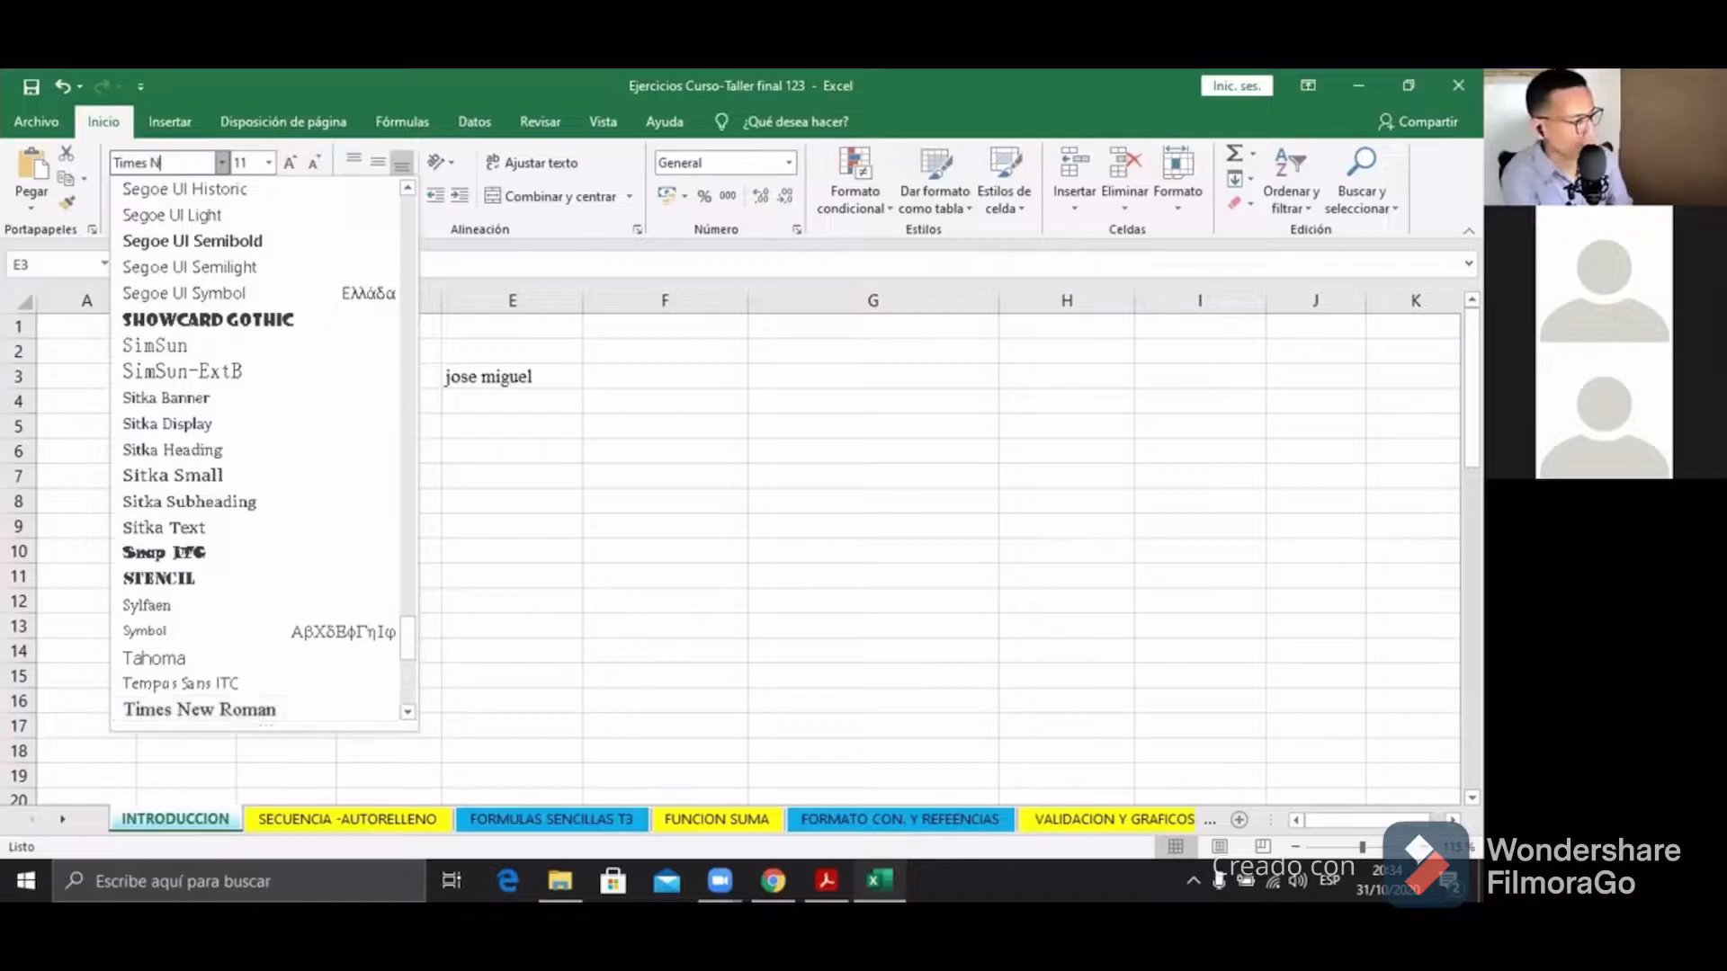
pyautogui.press('BackSpace')
pyautogui.press('BackSpace')
pyautogui.press('BackSpace')
pyautogui.press('BackSpace')
pyautogui.press('BackSpace')
pyautogui.press('BackSpace')
pyautogui.press('BackSpace')
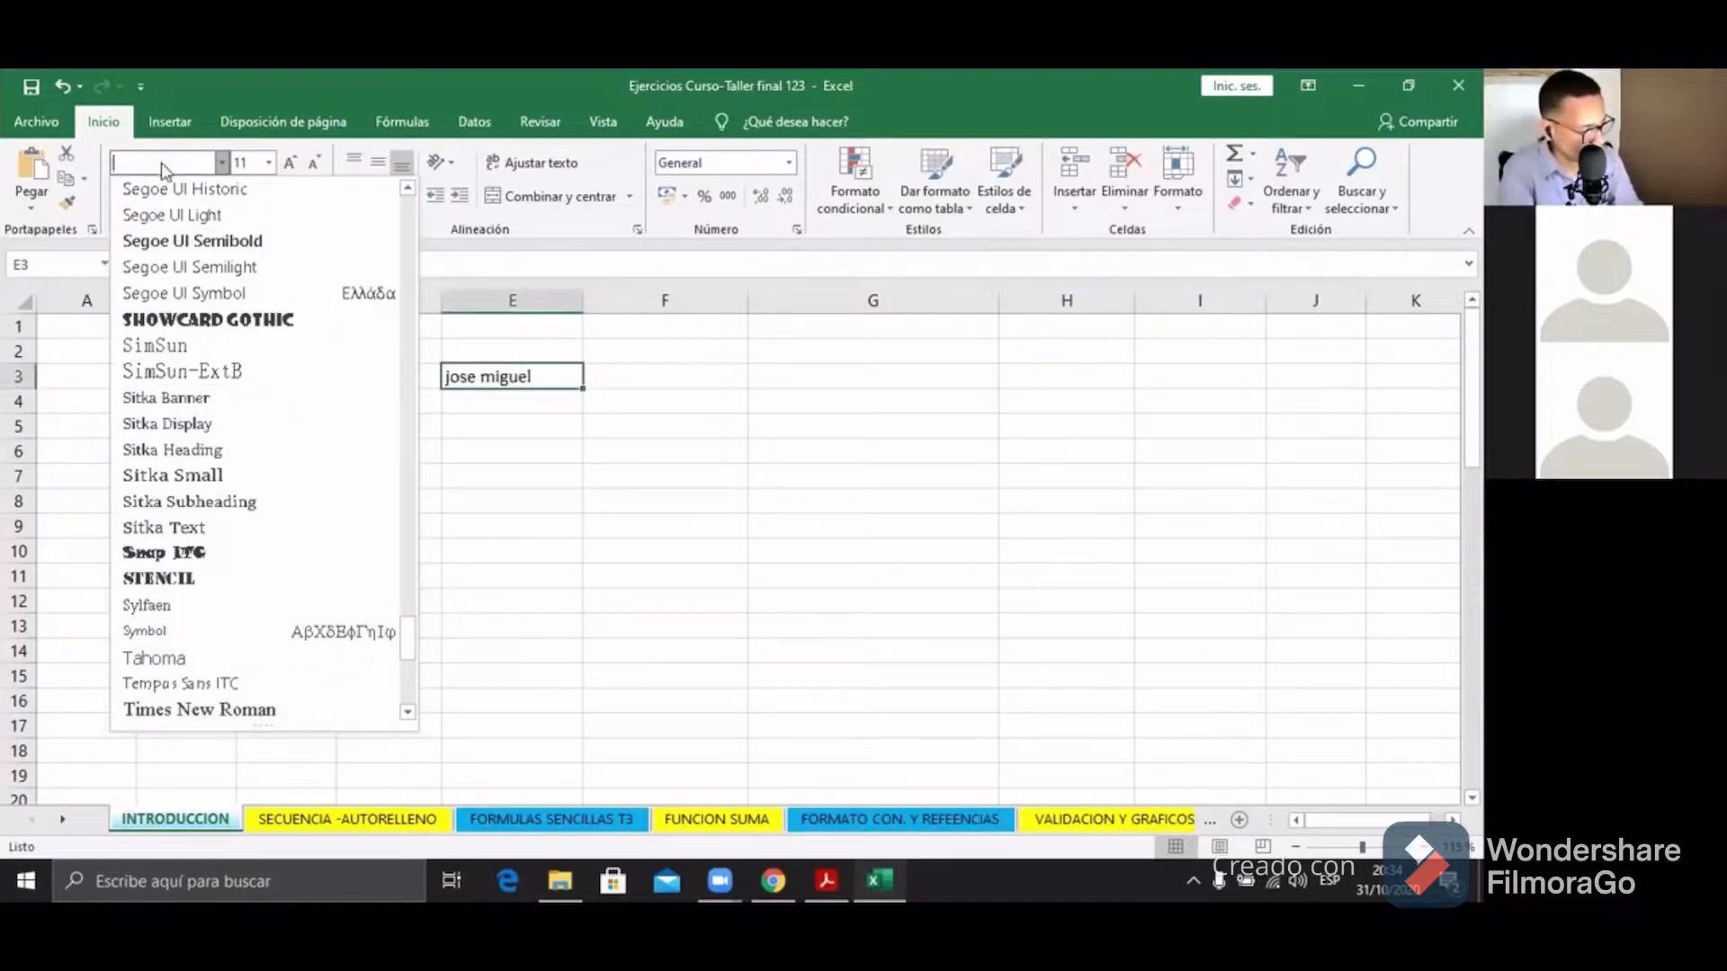
pyautogui.write('Tikme')
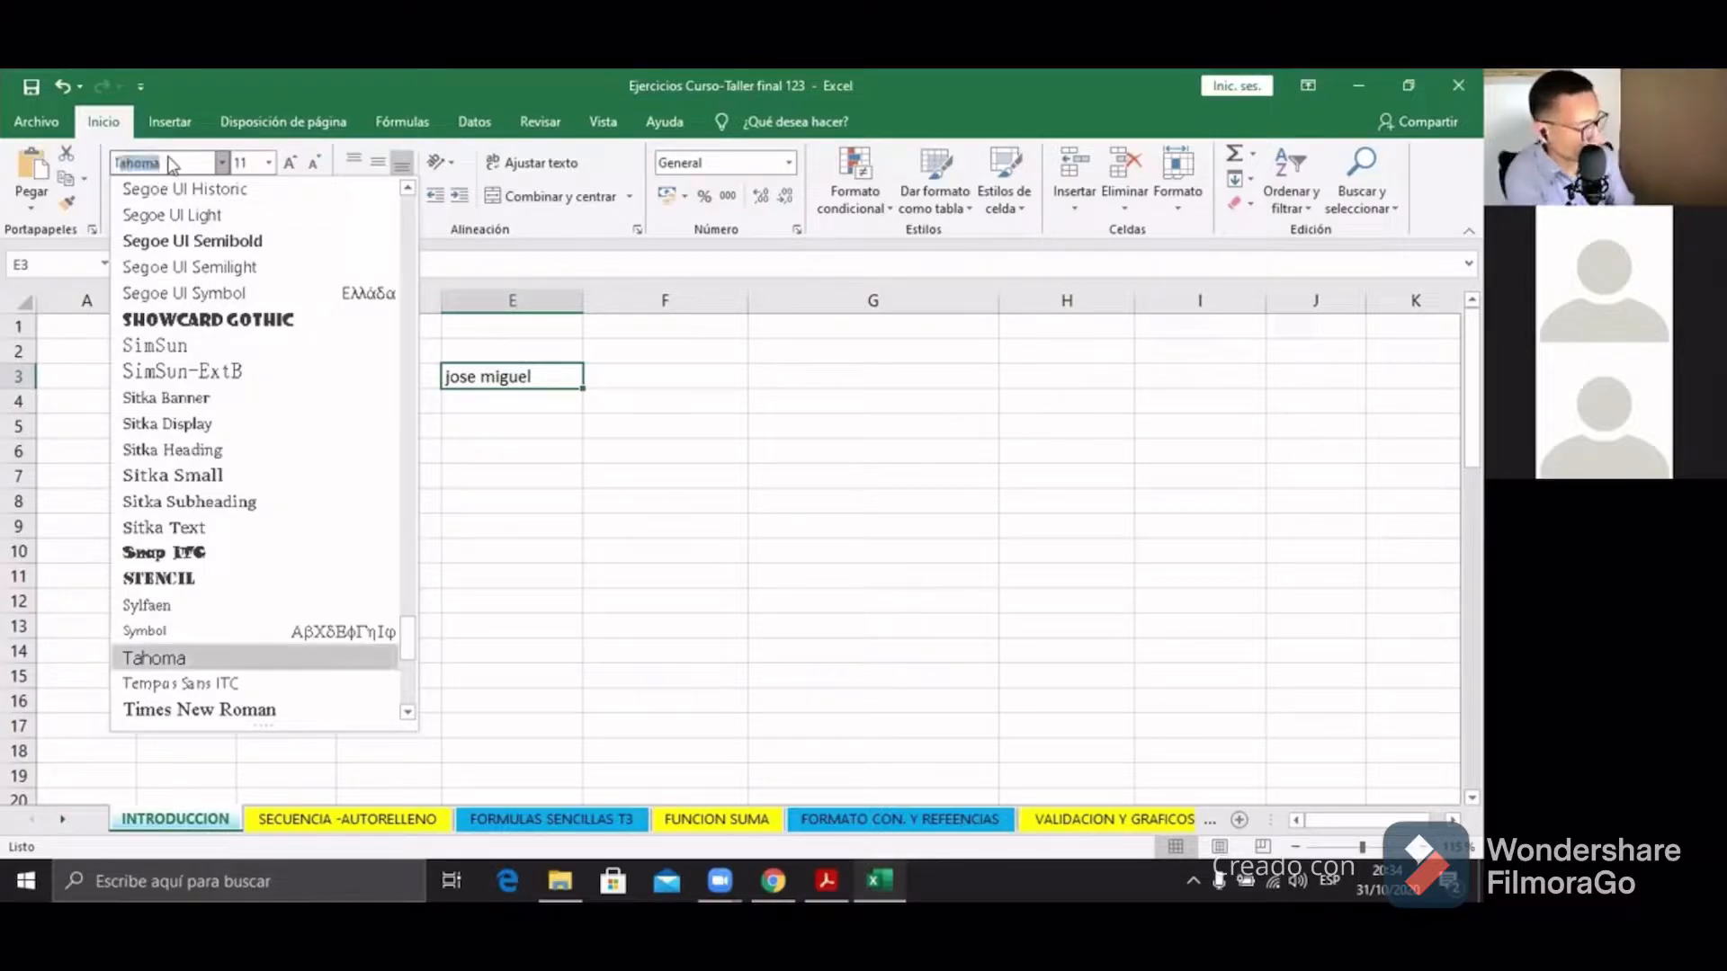
pyautogui.press('BackSpace')
pyautogui.press('BackSpace')
pyautogui.press('BackSpace')
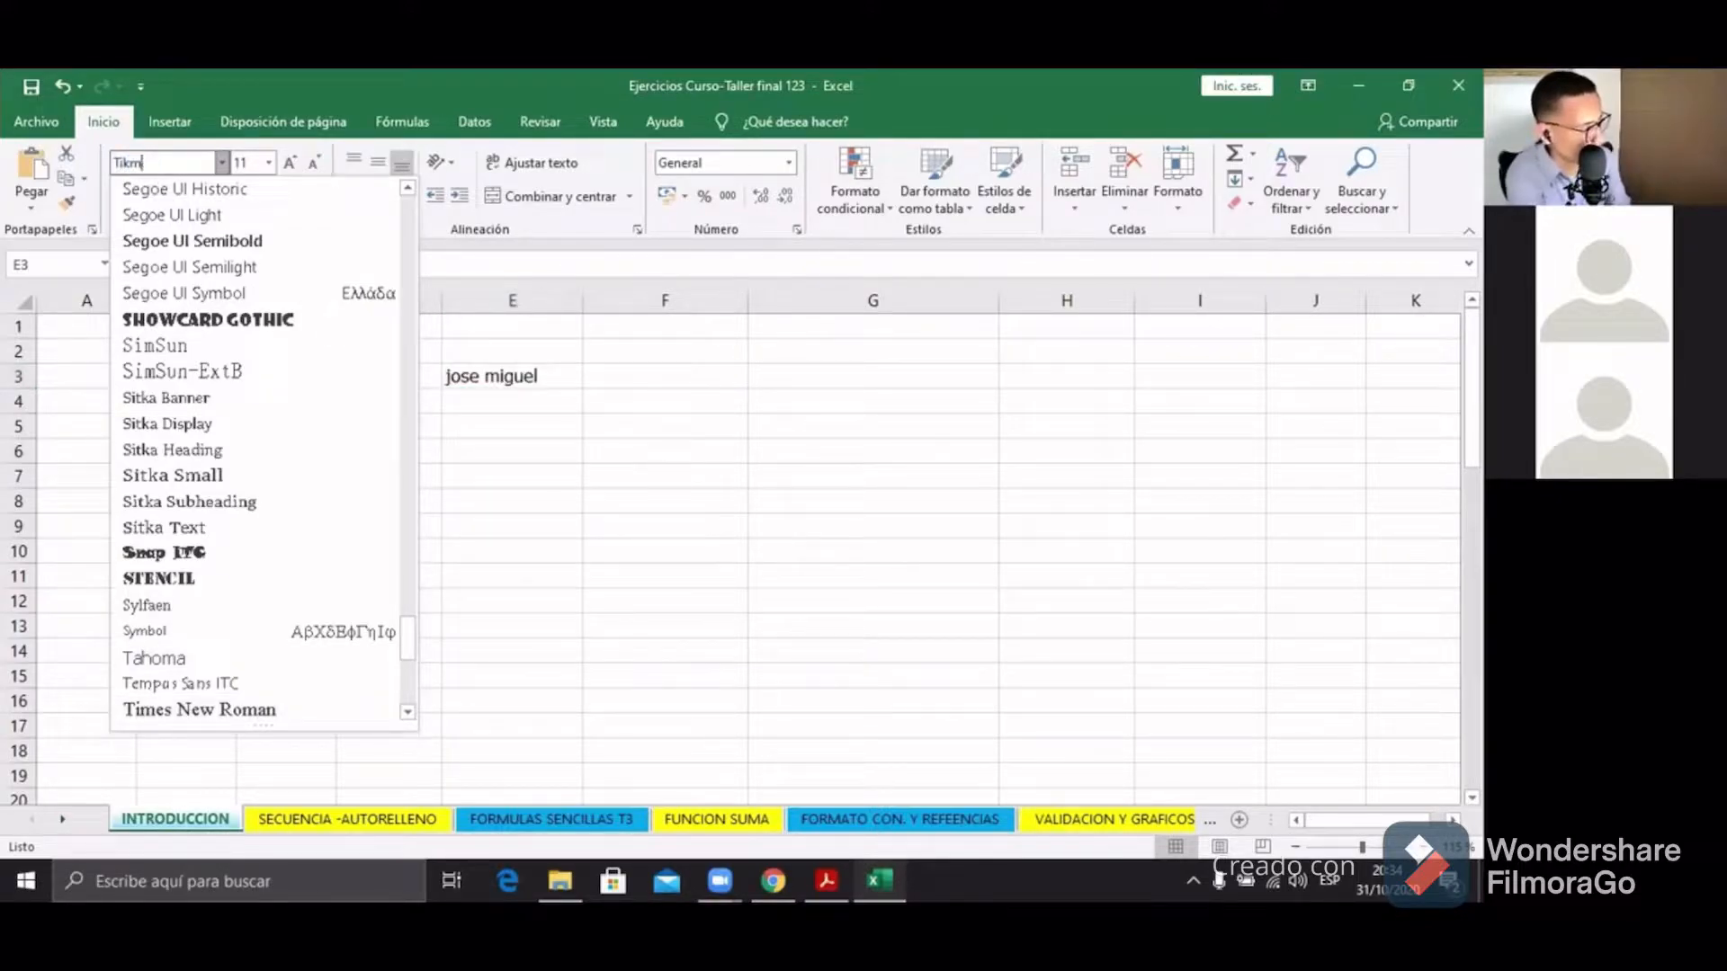
pyautogui.write('mes Ne')
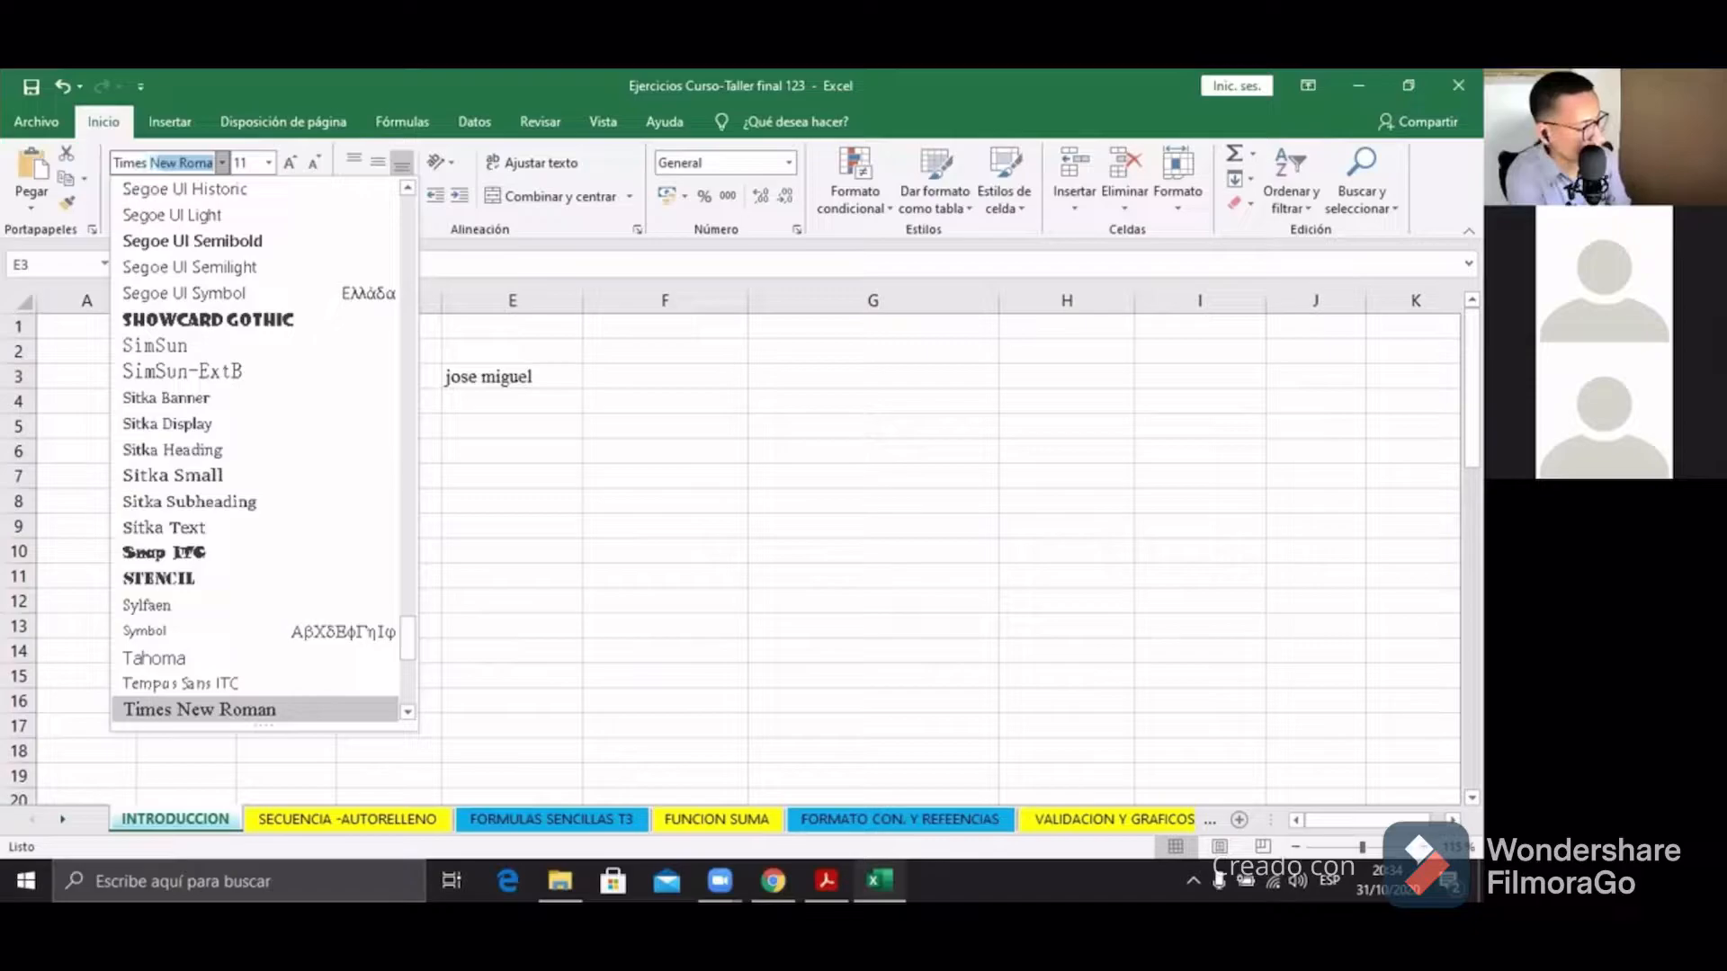
pyautogui.write('w')
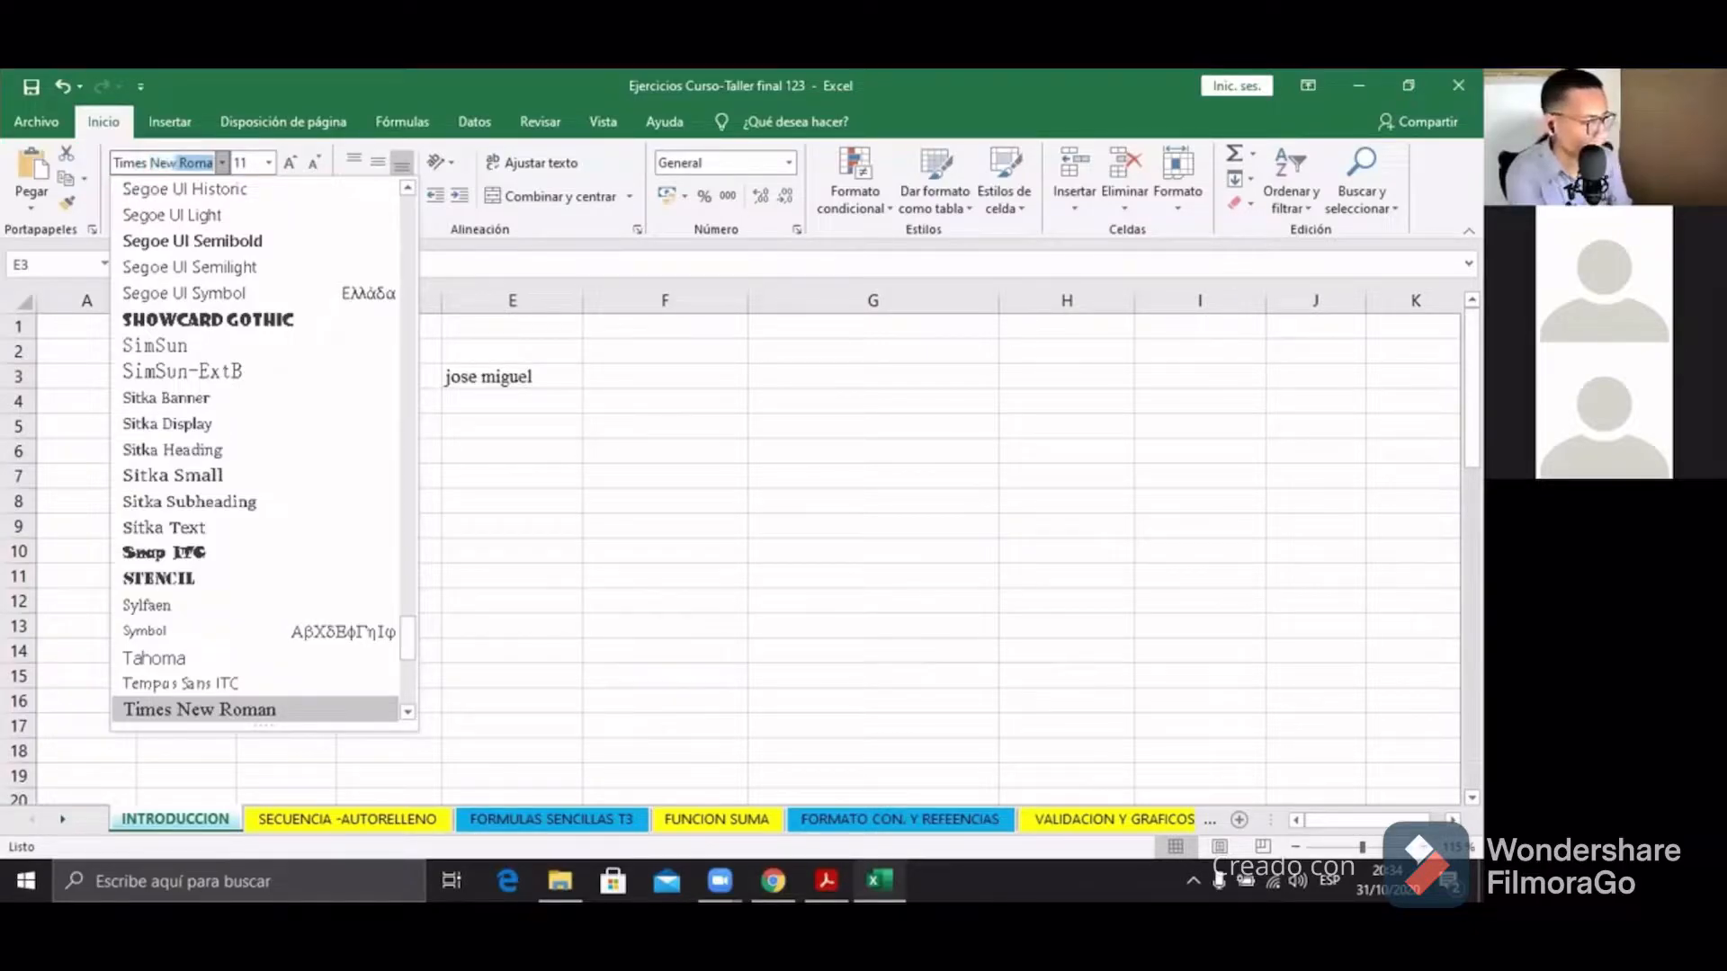
pyautogui.press('Return')
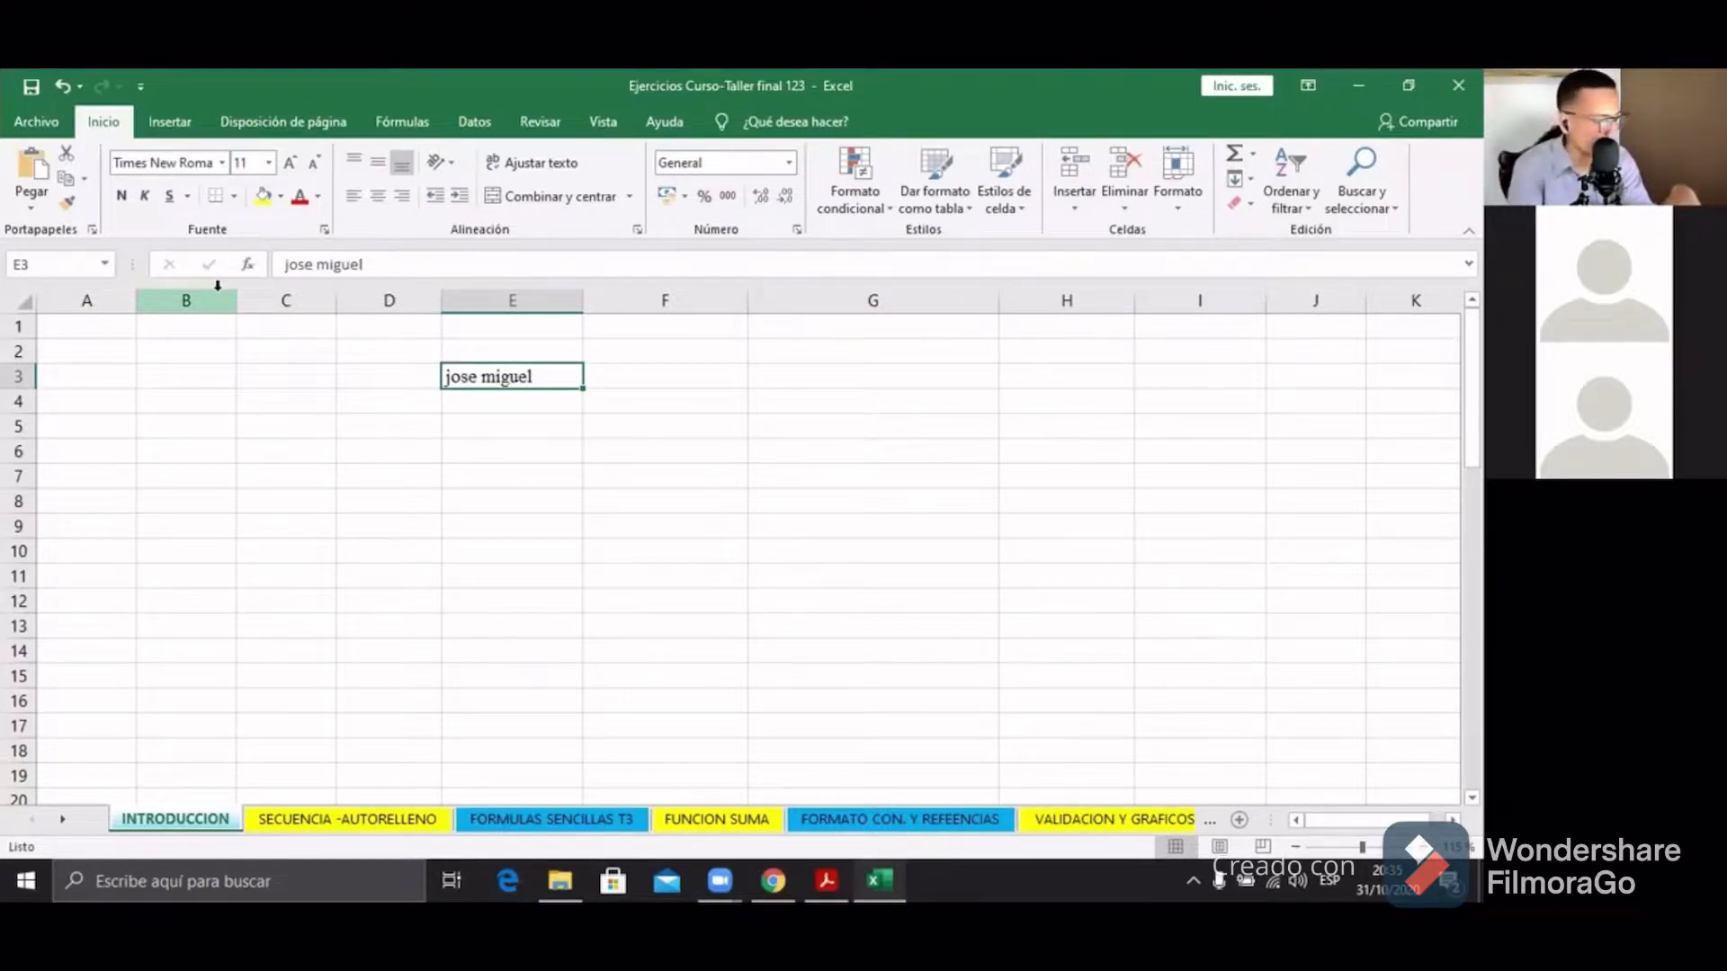
# Step: Set the name in E3 to font size 16, then clear the size box
pyautogui.click(269, 162)
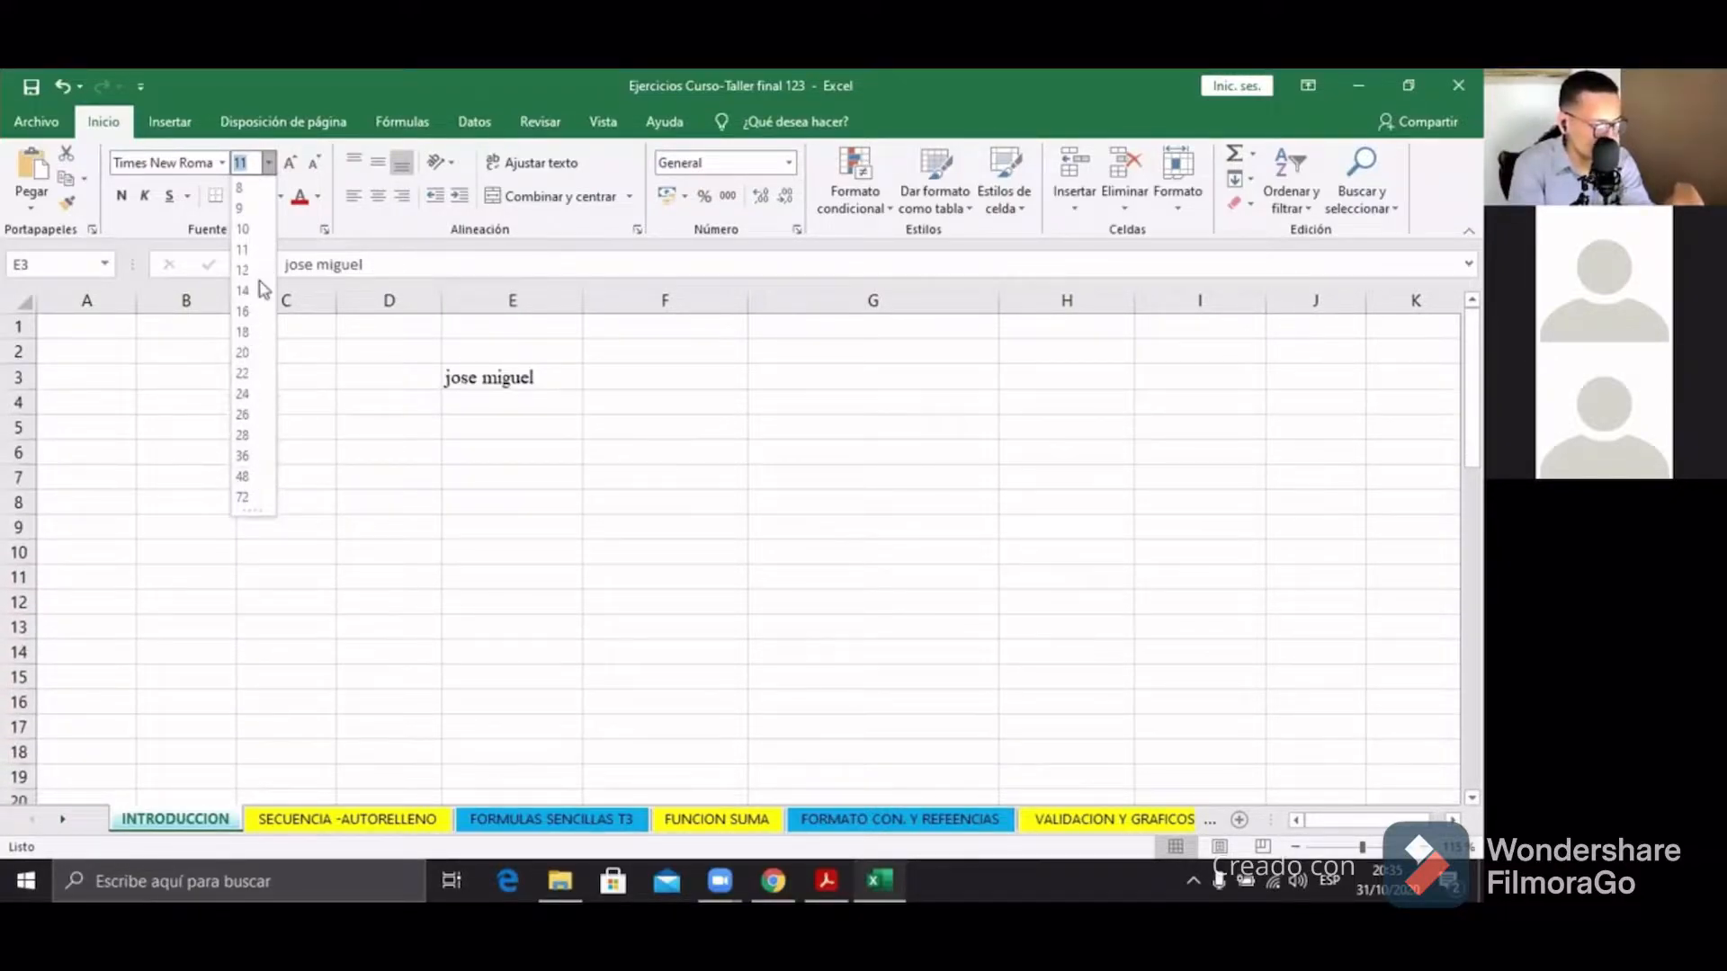
pyautogui.click(297, 473)
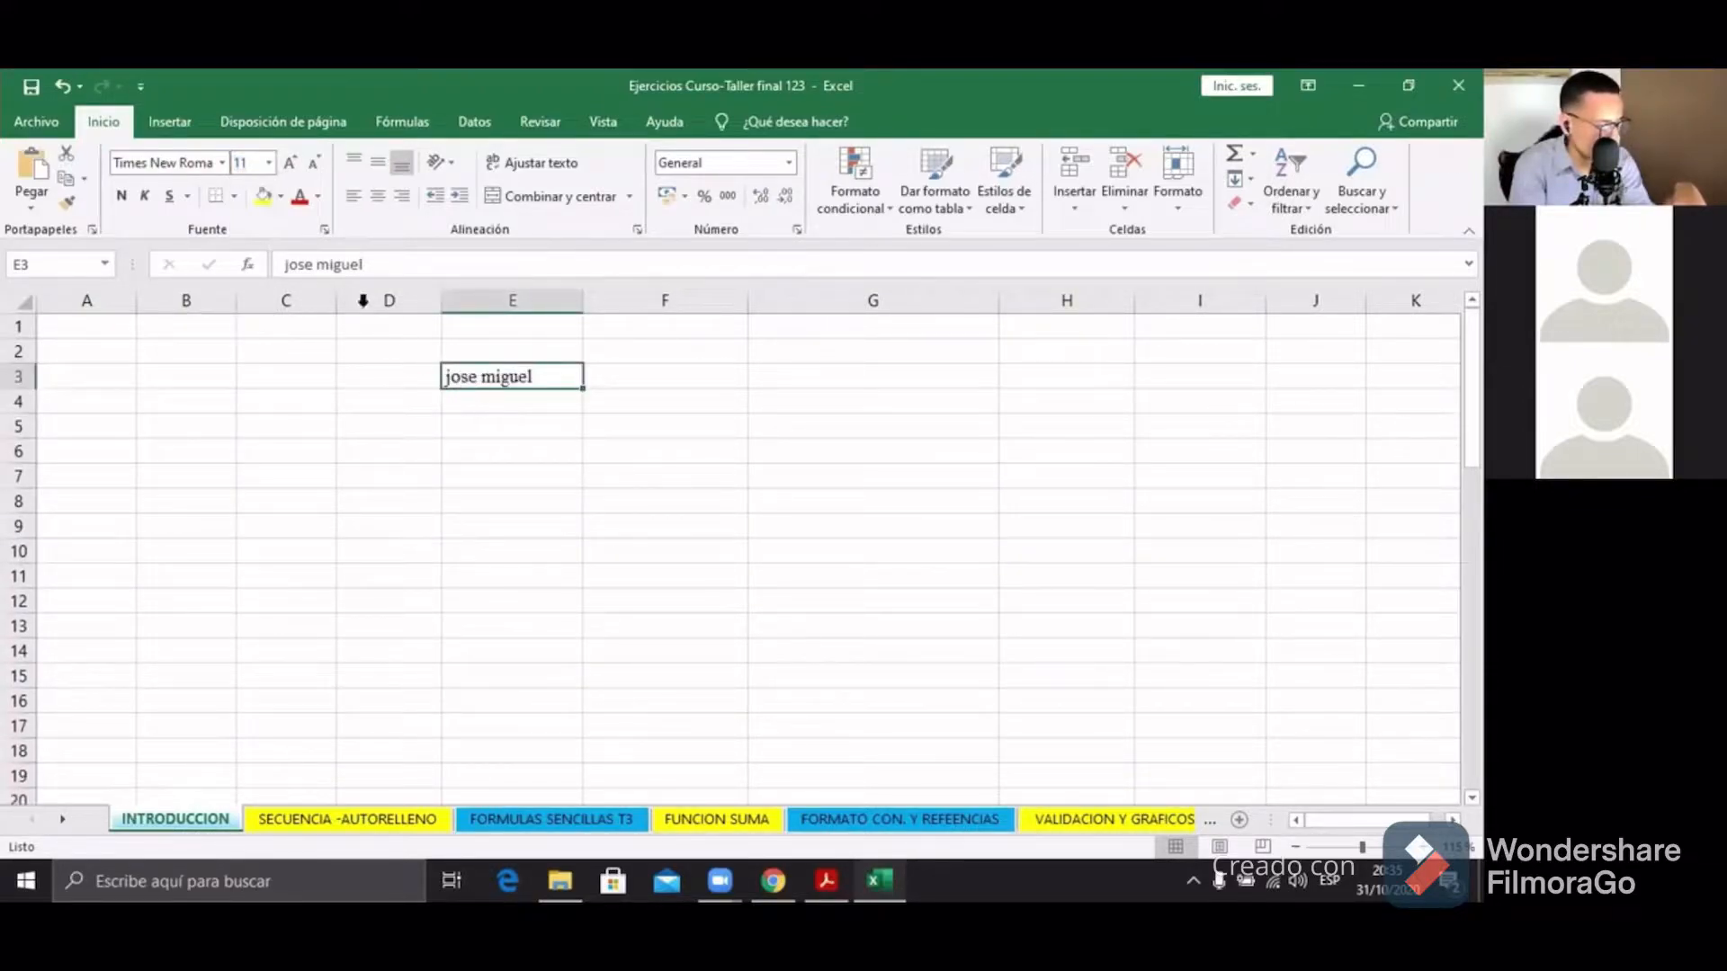
pyautogui.click(270, 163)
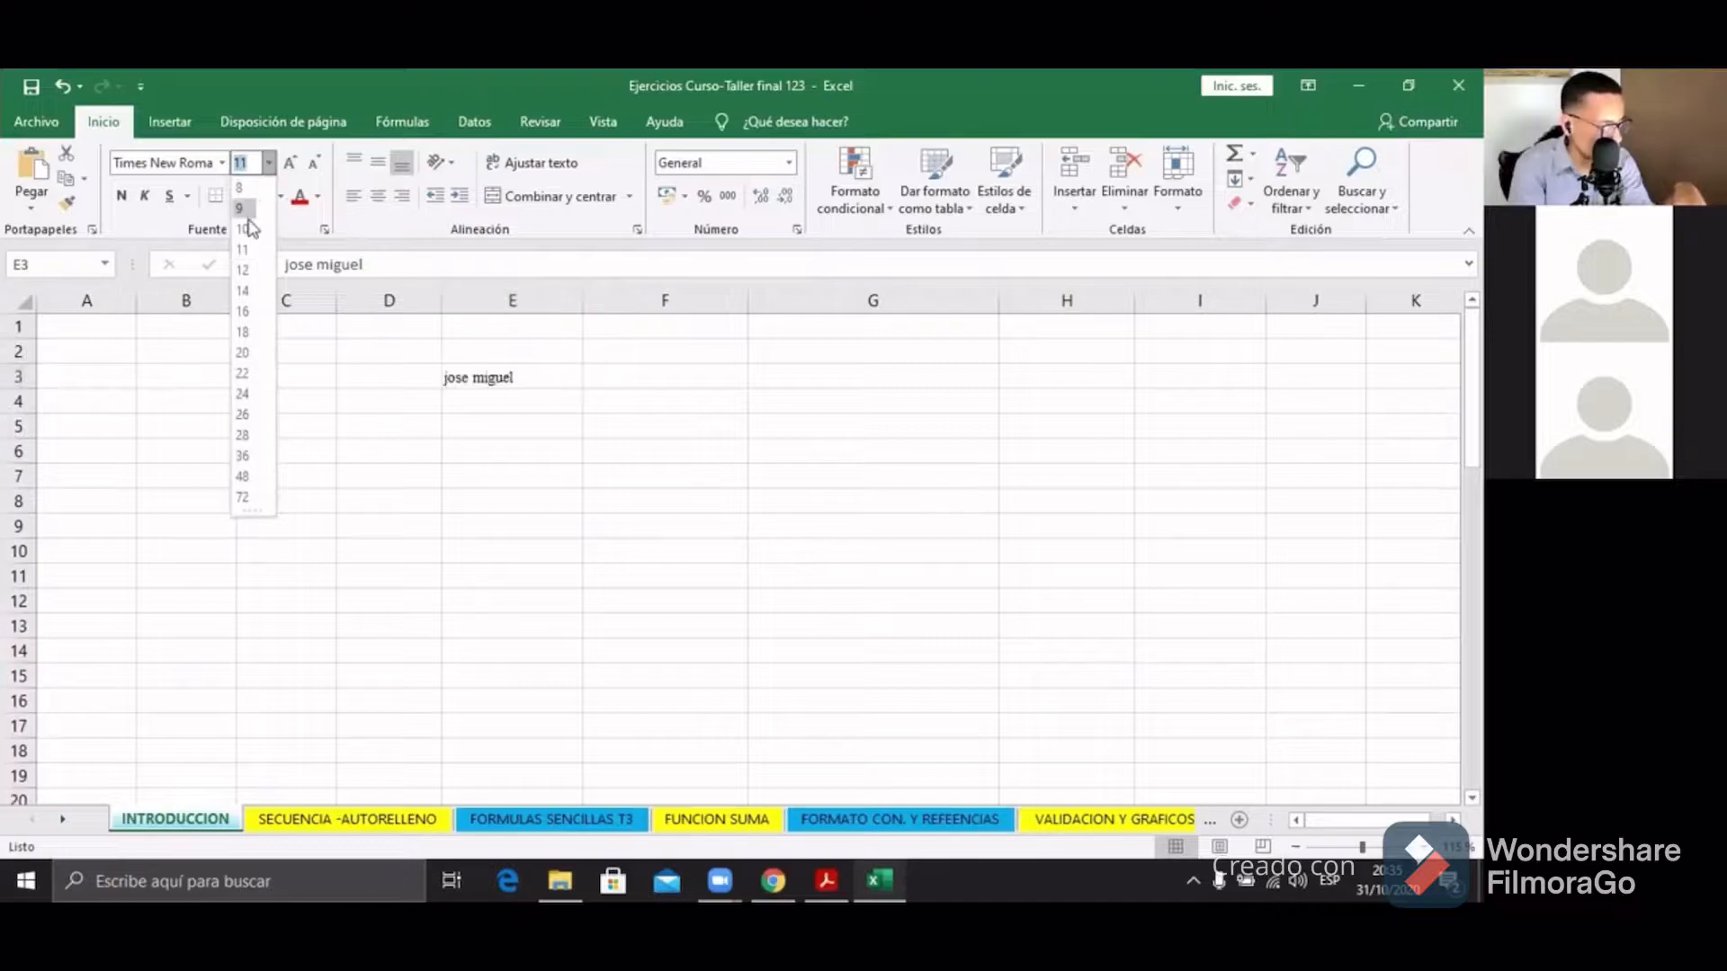
pyautogui.click(242, 312)
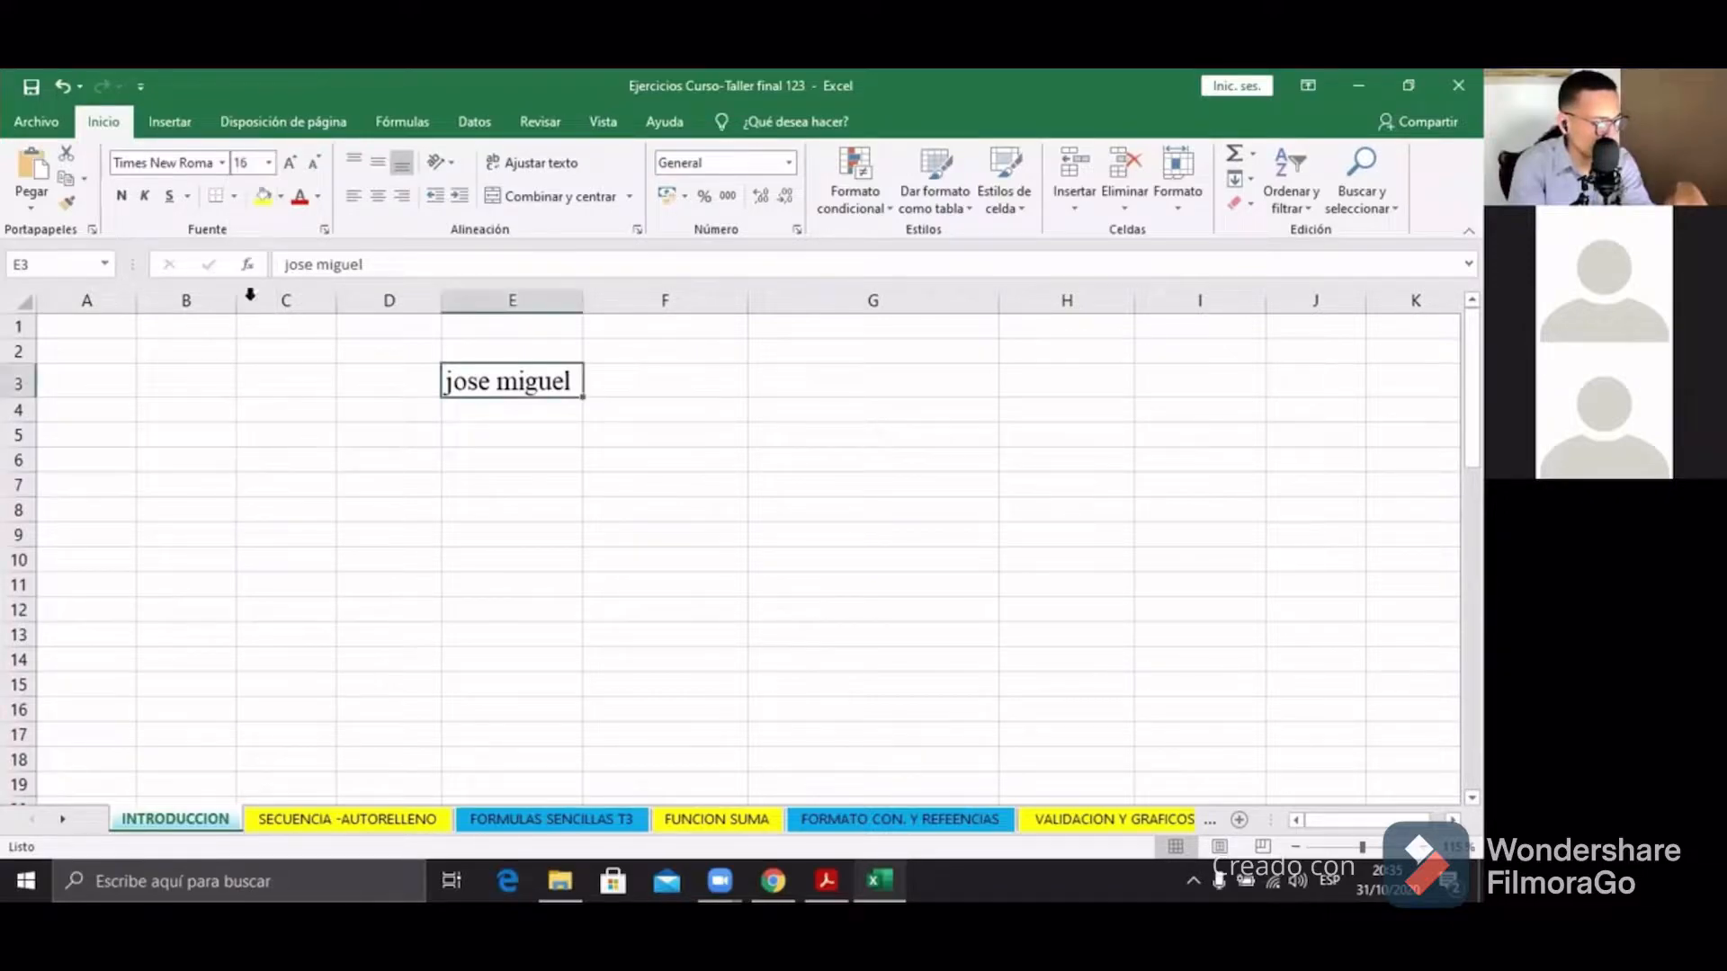
pyautogui.click(241, 163)
pyautogui.press('BackSpace')
pyautogui.write('24')
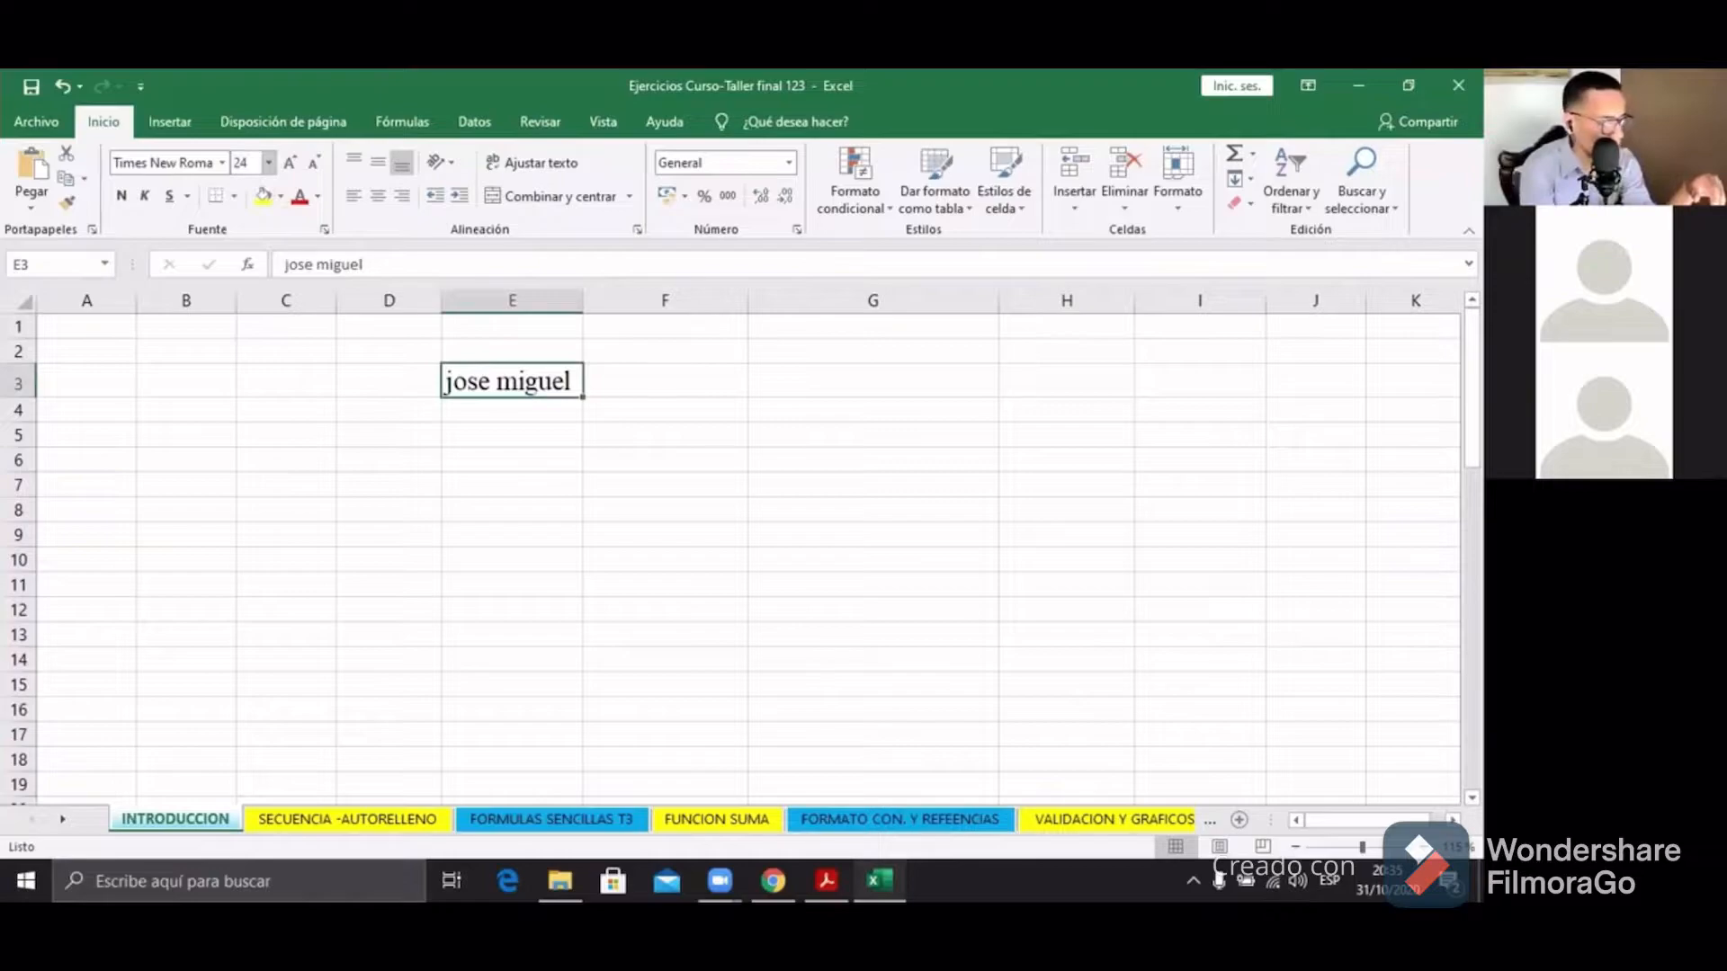
pyautogui.press('Return')
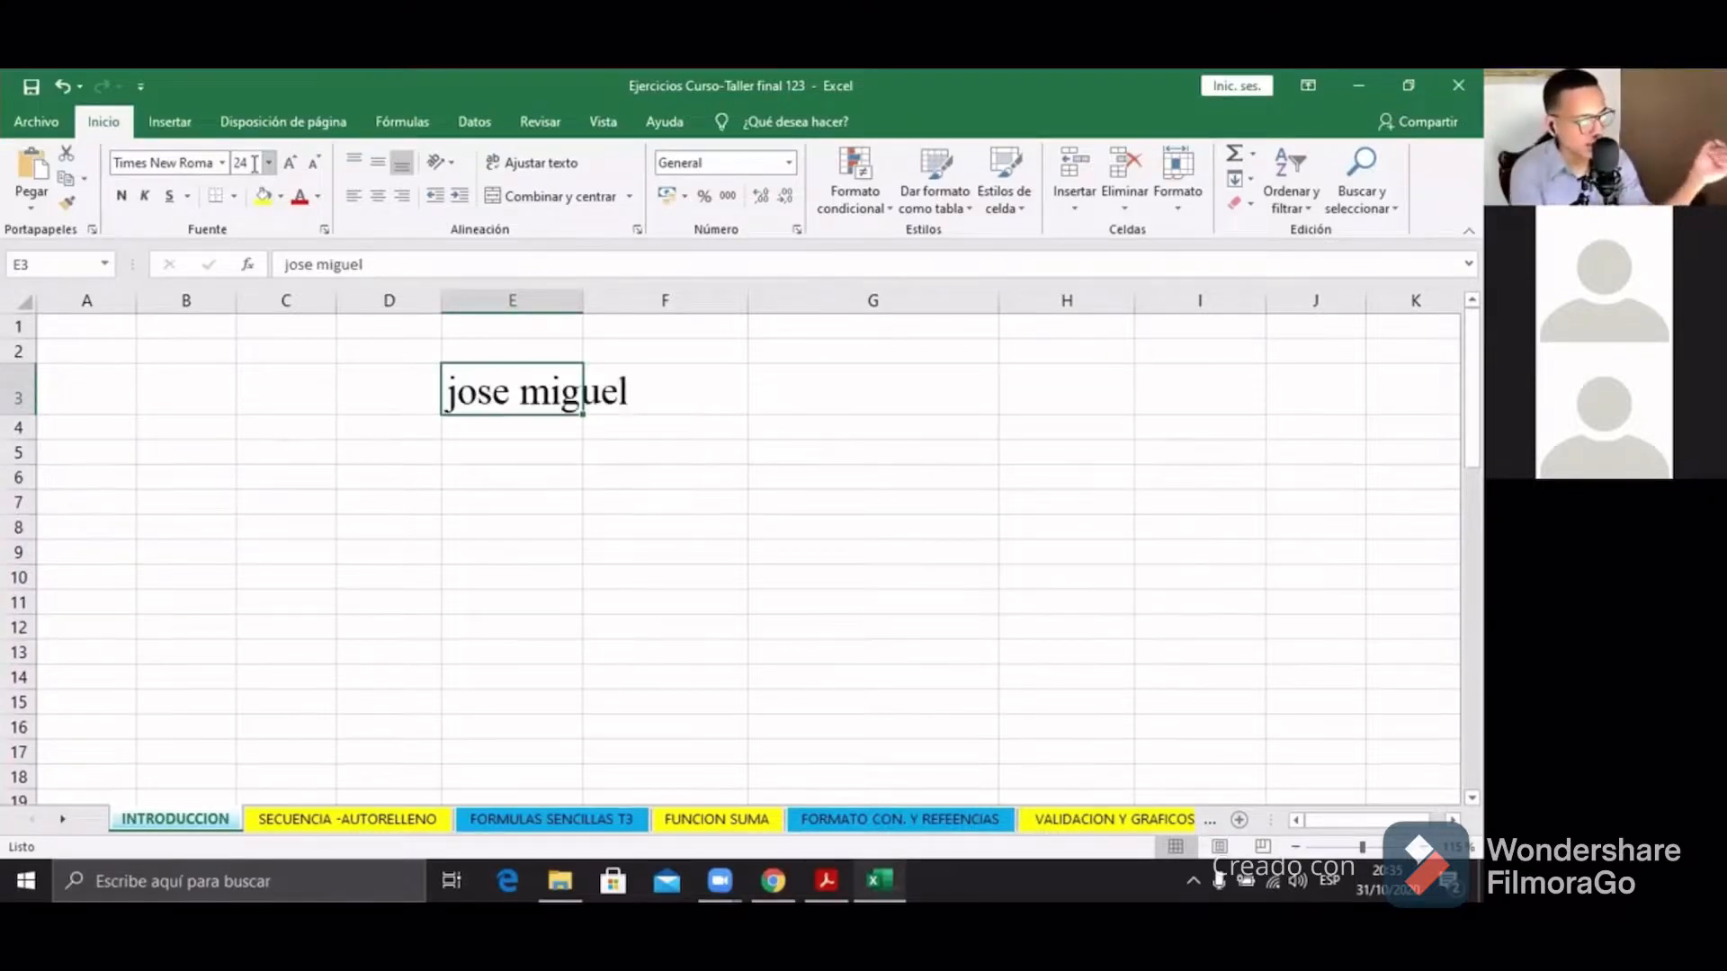
pyautogui.click(243, 163)
pyautogui.press('BackSpace')
pyautogui.write('16')
pyautogui.press('Return')
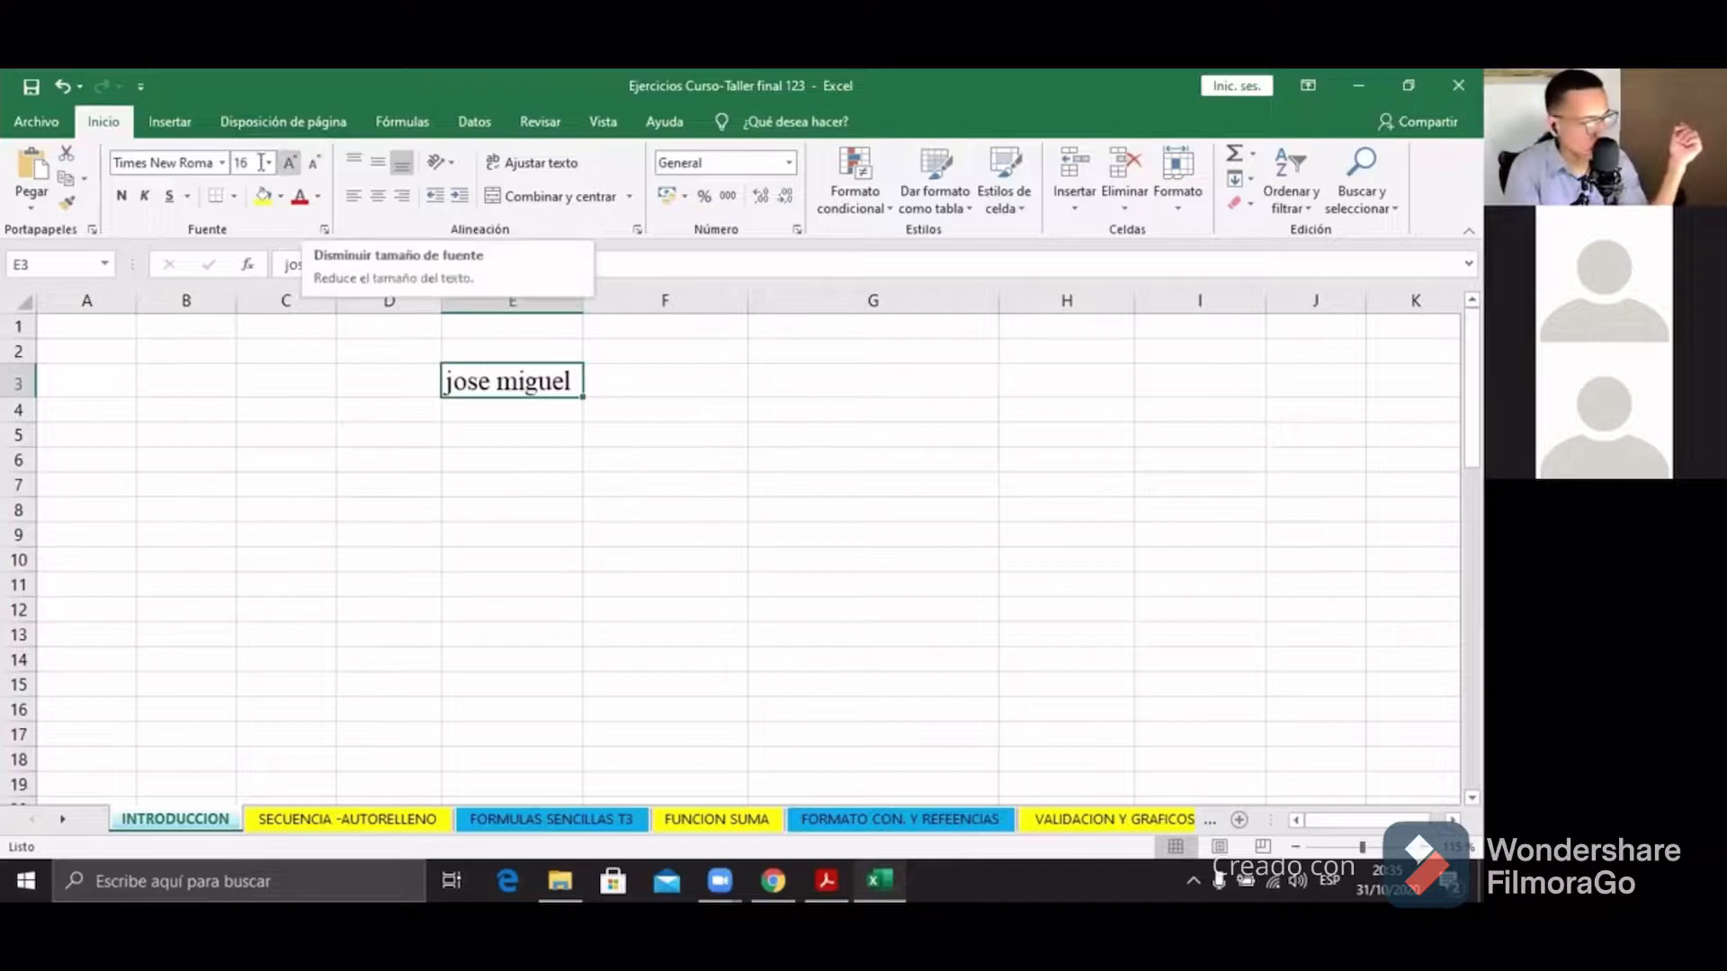
pyautogui.click(286, 164)
pyautogui.click(286, 163)
pyautogui.click(286, 164)
pyautogui.click(286, 164)
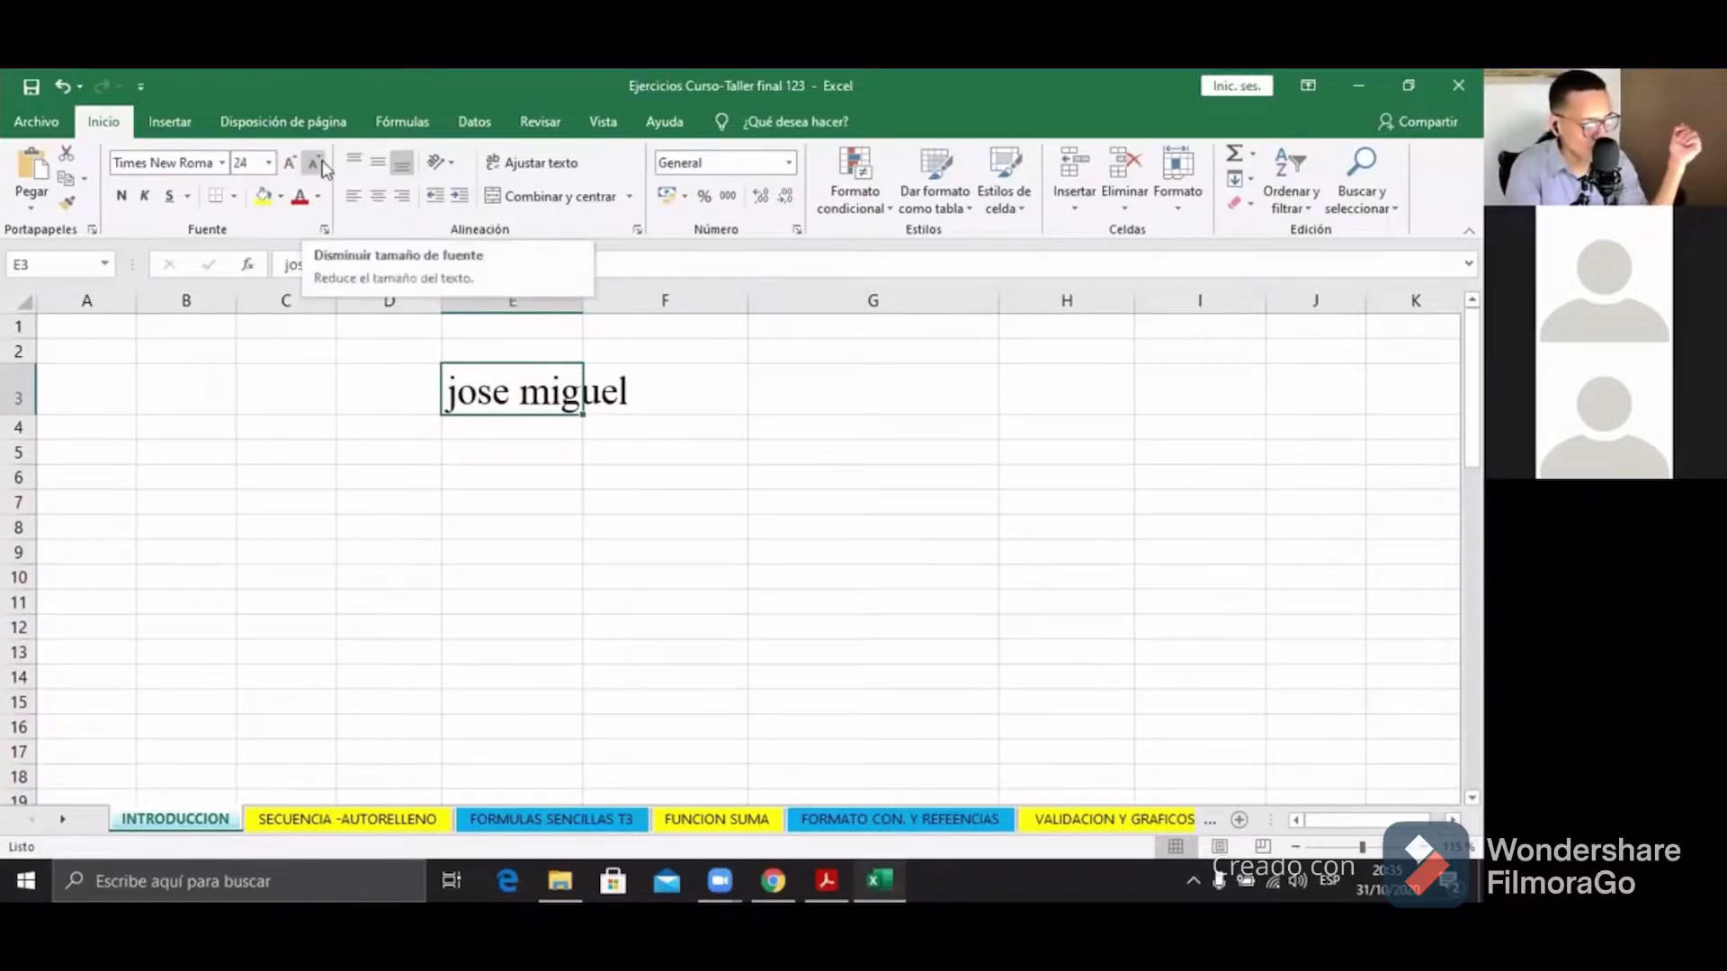
pyautogui.click(289, 162)
pyautogui.click(289, 162)
pyautogui.click(289, 162)
pyautogui.click(289, 162)
pyautogui.click(289, 162)
pyautogui.click(313, 166)
pyautogui.click(313, 166)
pyautogui.click(313, 165)
pyautogui.click(313, 165)
pyautogui.click(313, 165)
pyautogui.click(313, 164)
pyautogui.click(313, 164)
pyautogui.click(313, 163)
pyautogui.click(313, 164)
pyautogui.click(313, 163)
pyautogui.click(293, 171)
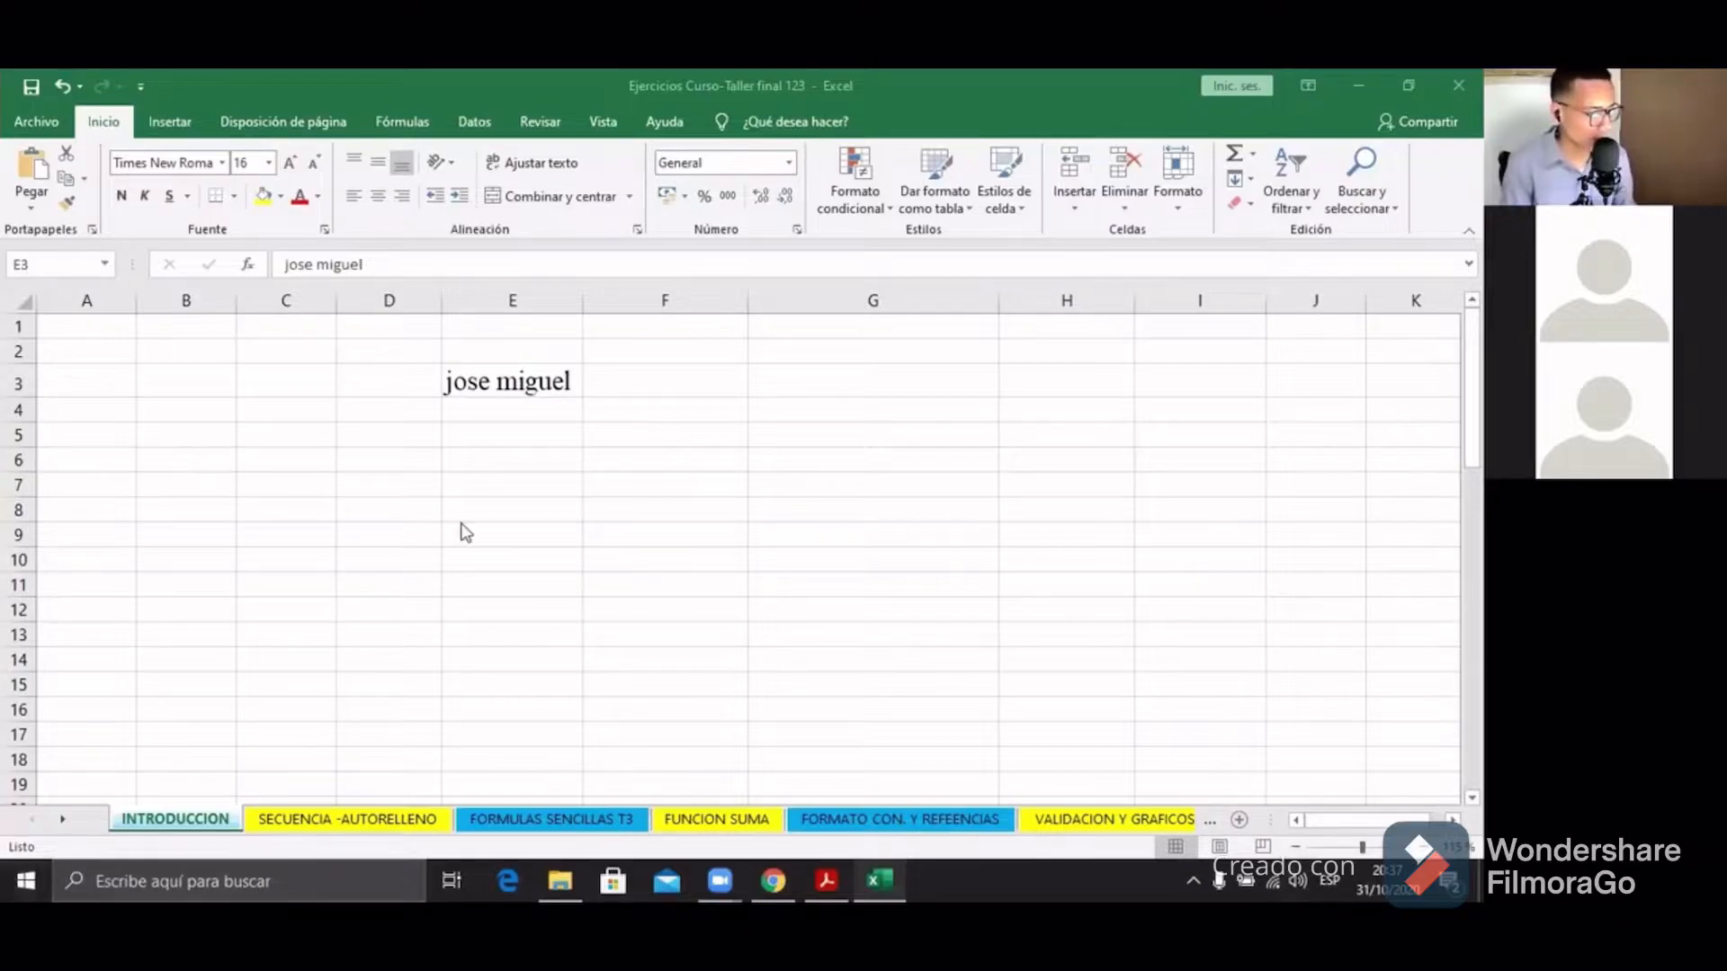
# Step: Make the Times New Roman name in E3 bold
pyautogui.click(523, 387)
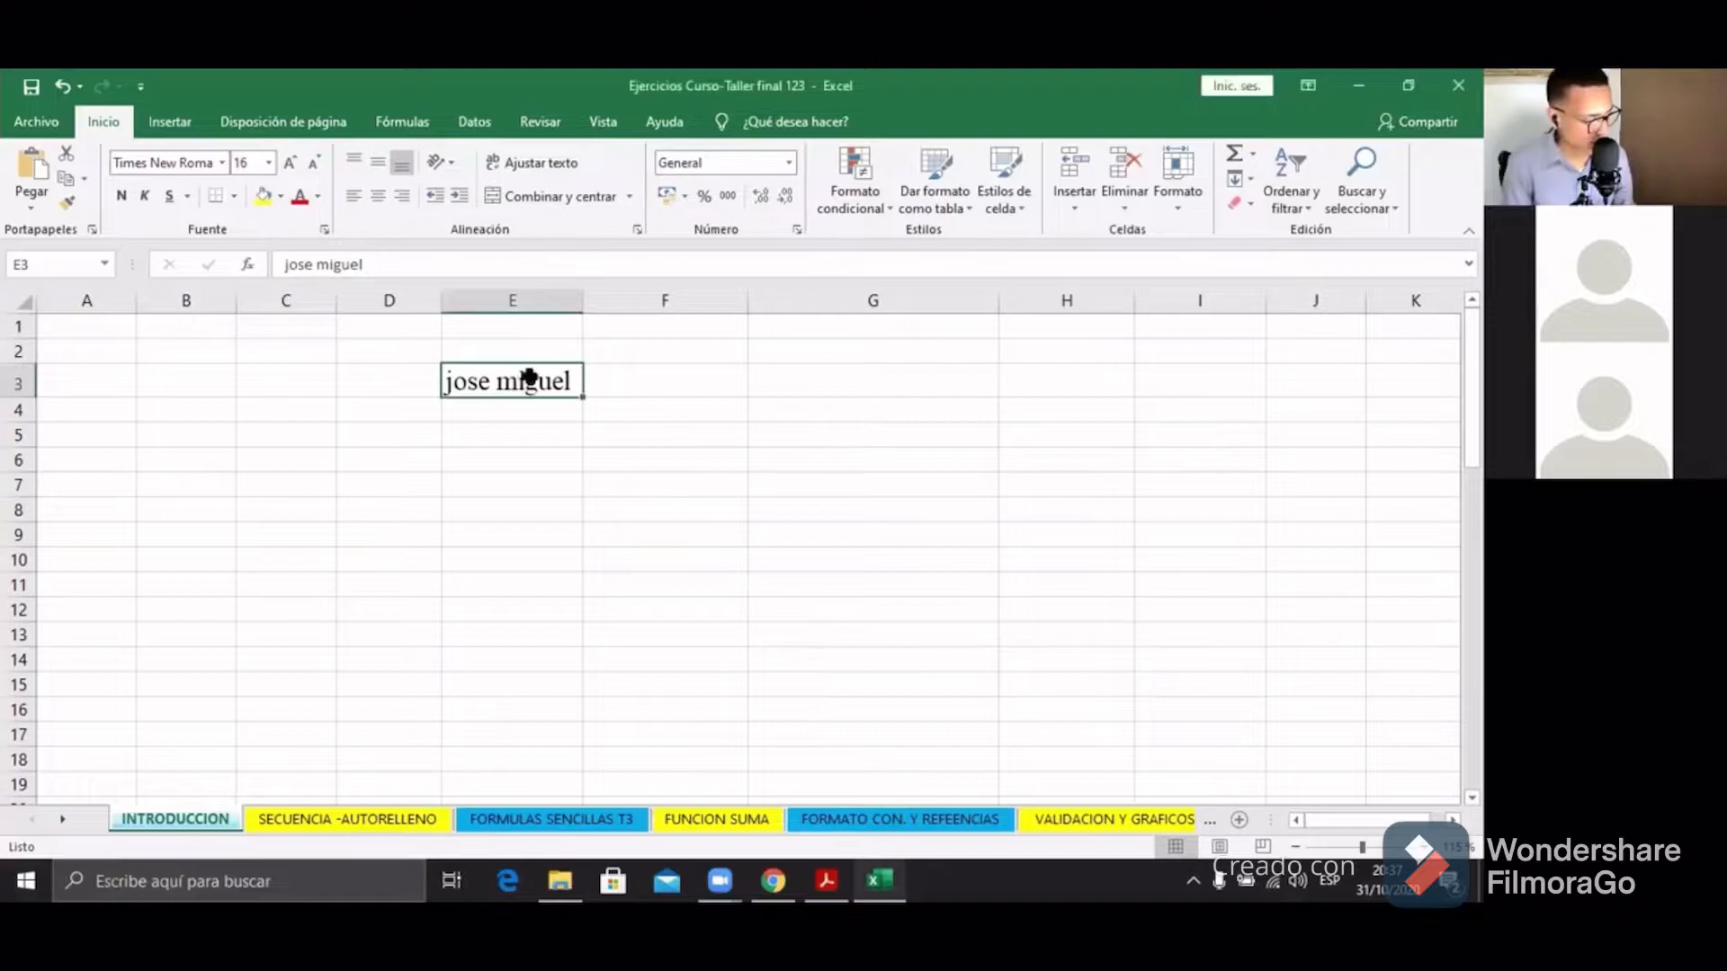
pyautogui.click(121, 198)
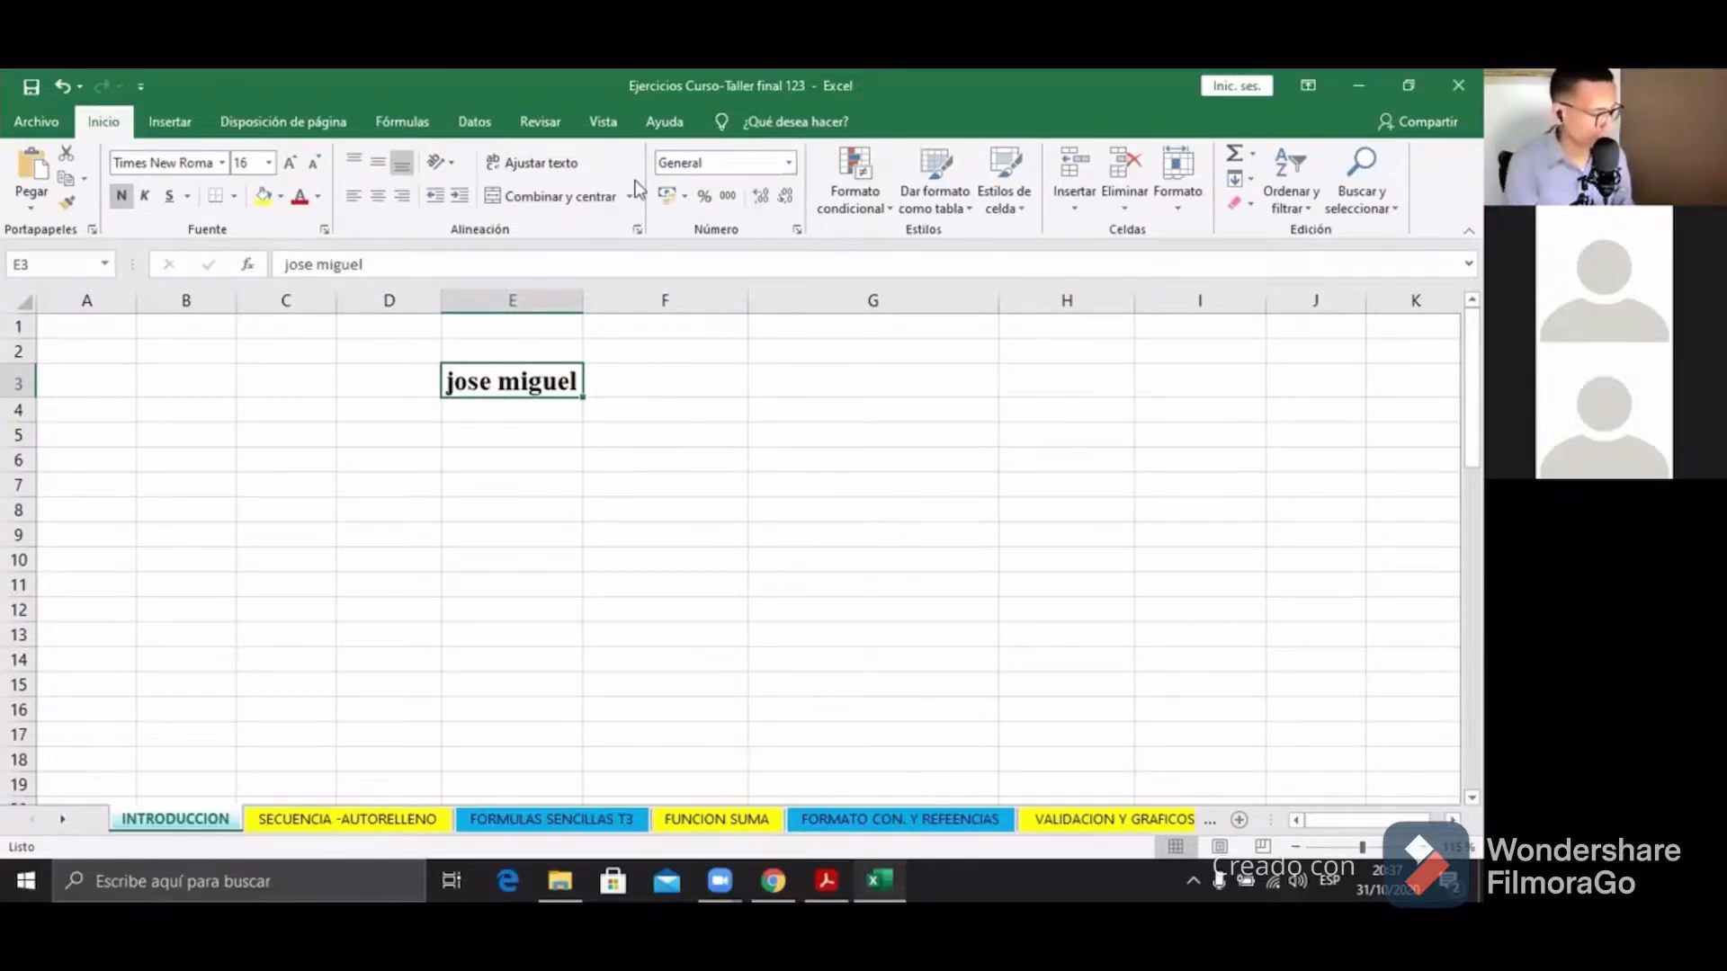
# Step: Type the first surname in E4 and the second in E5, then reselect E3
pyautogui.click(533, 406)
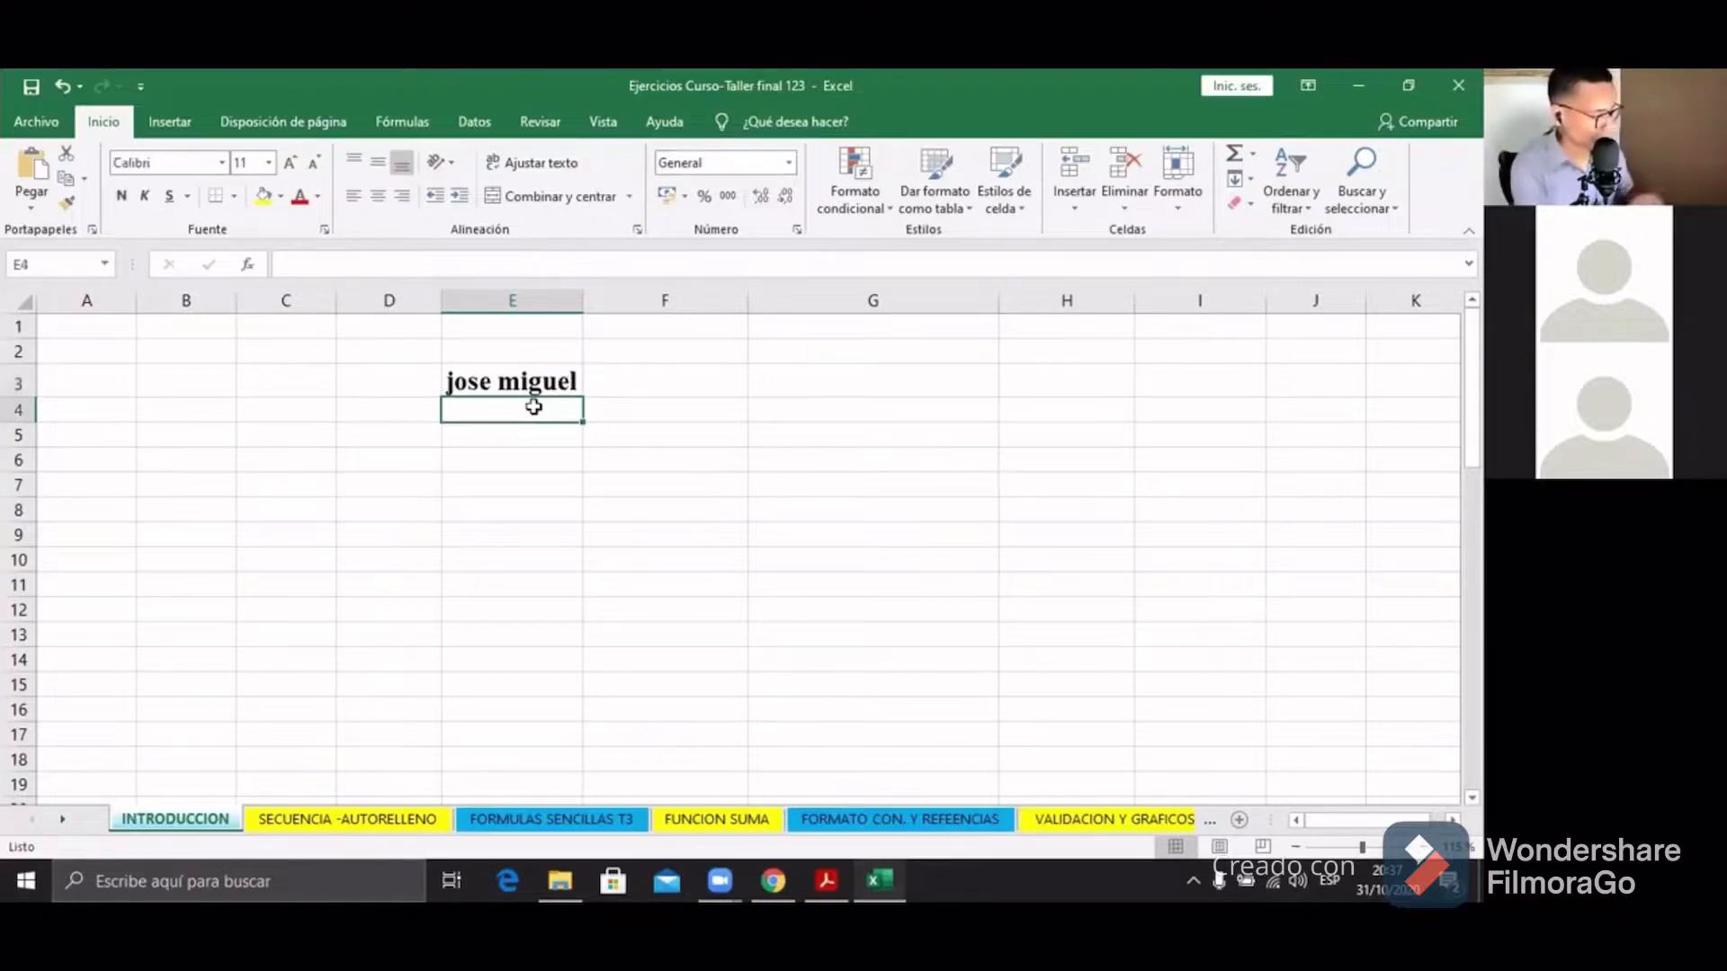
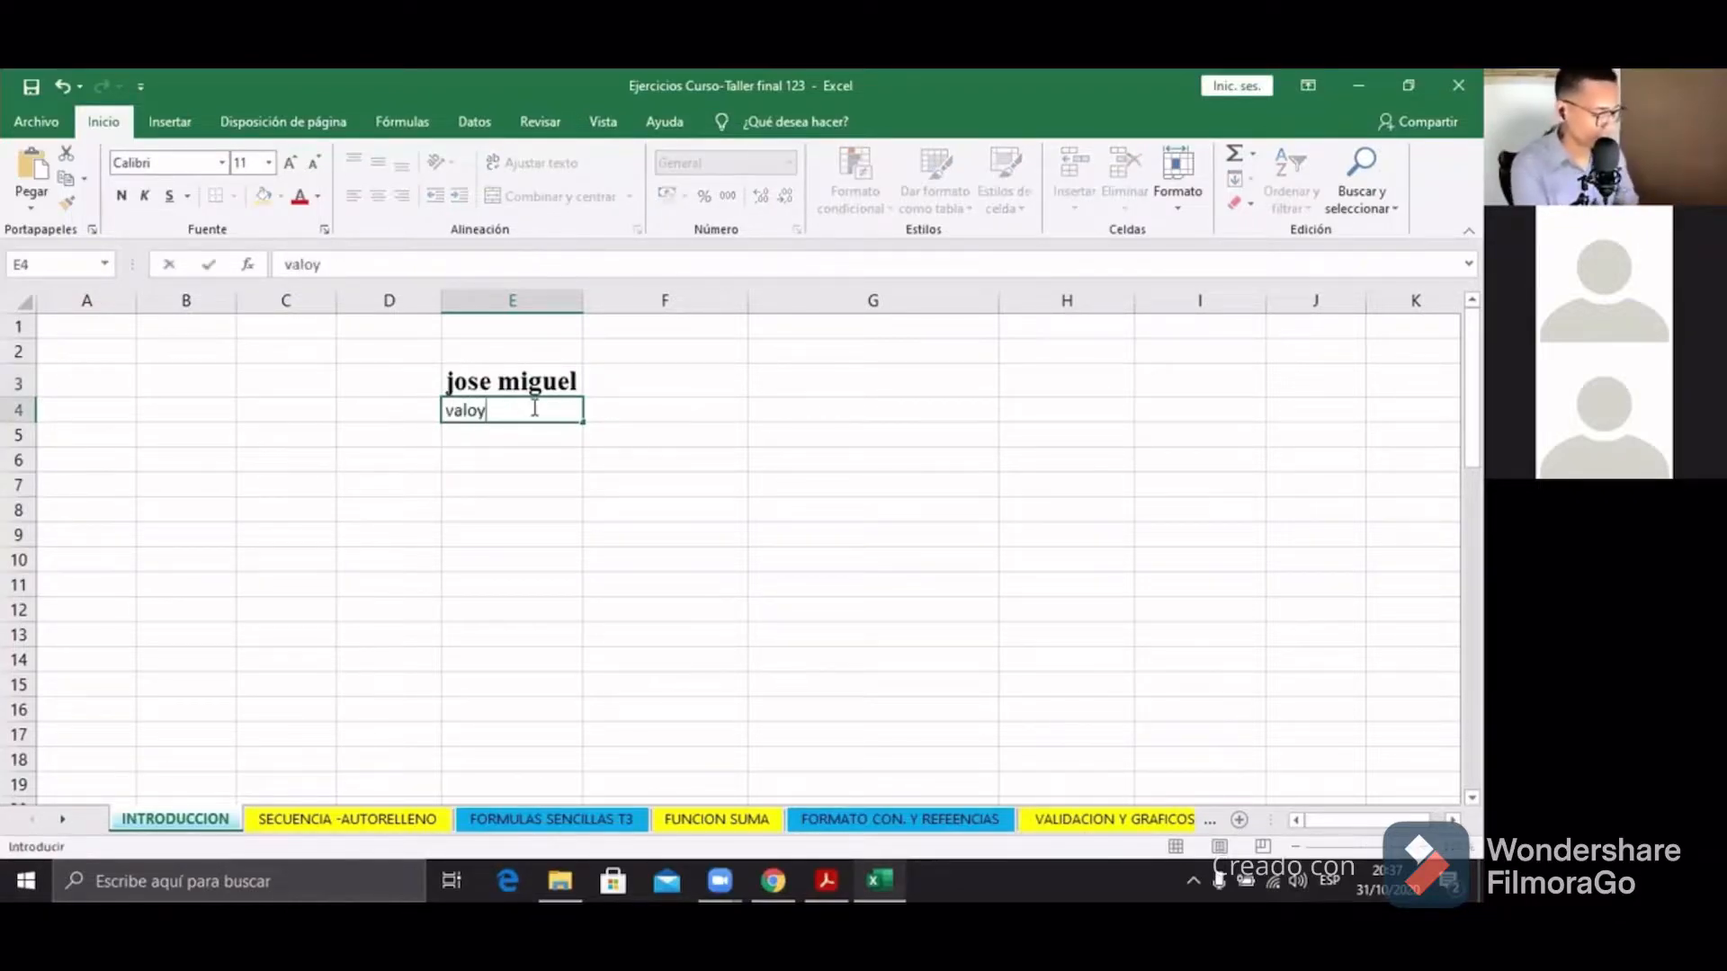
pyautogui.press('Return')
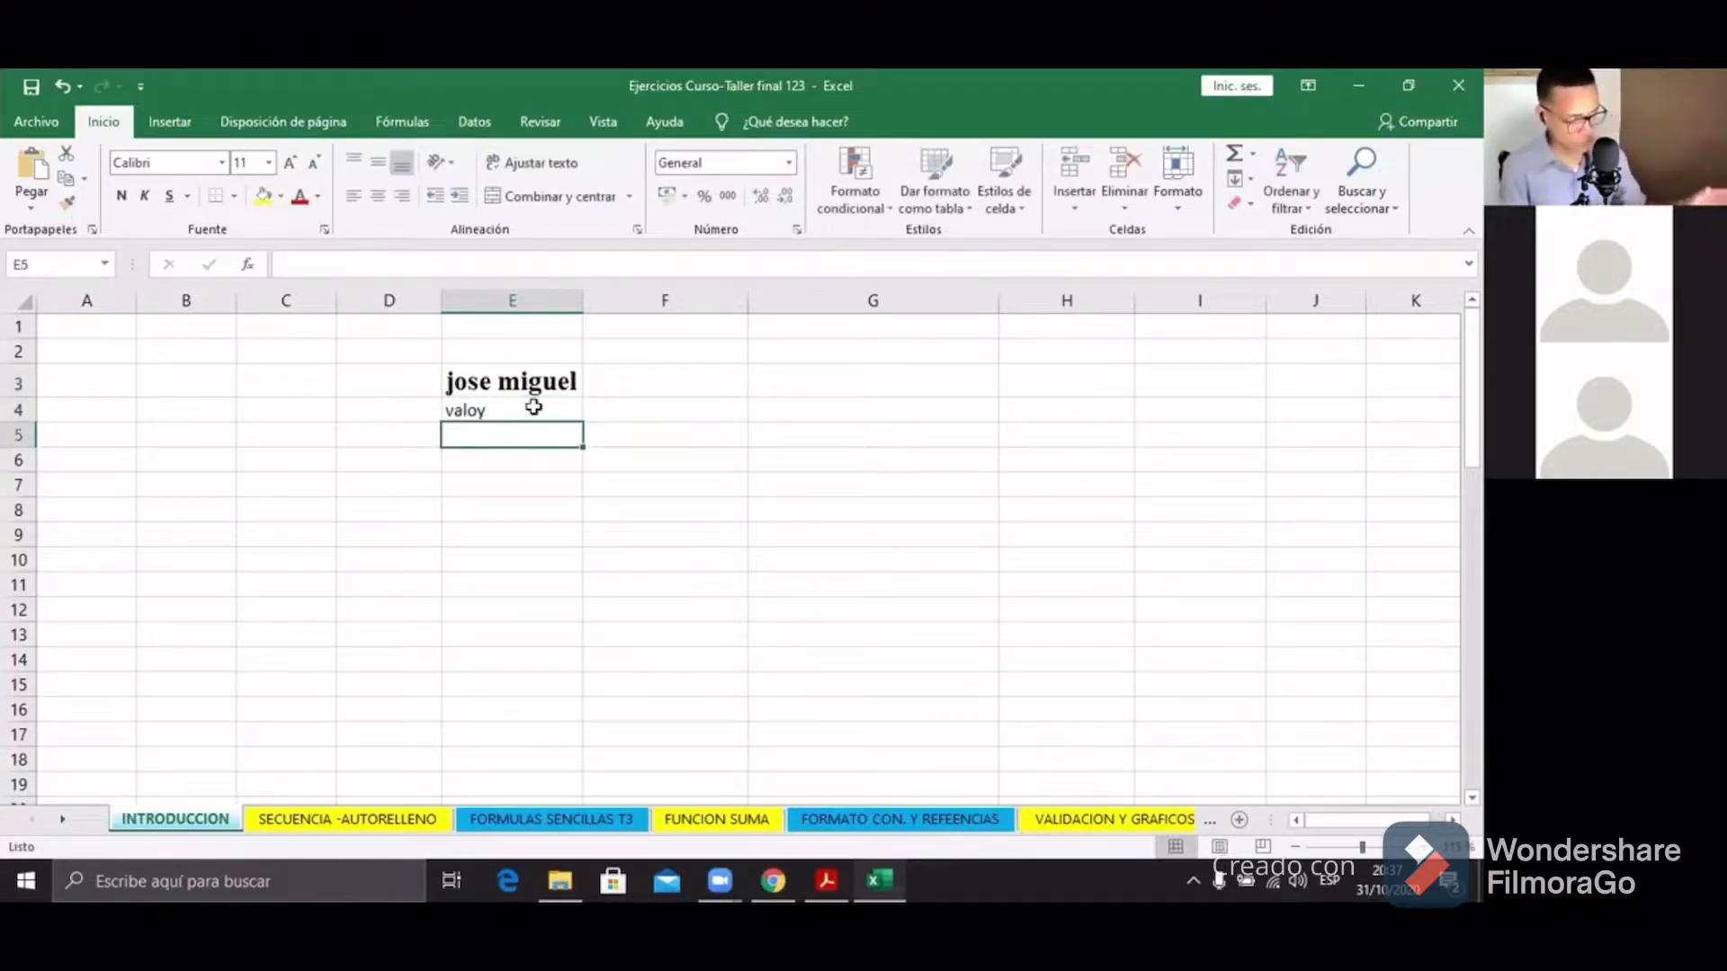
pyautogui.click(518, 412)
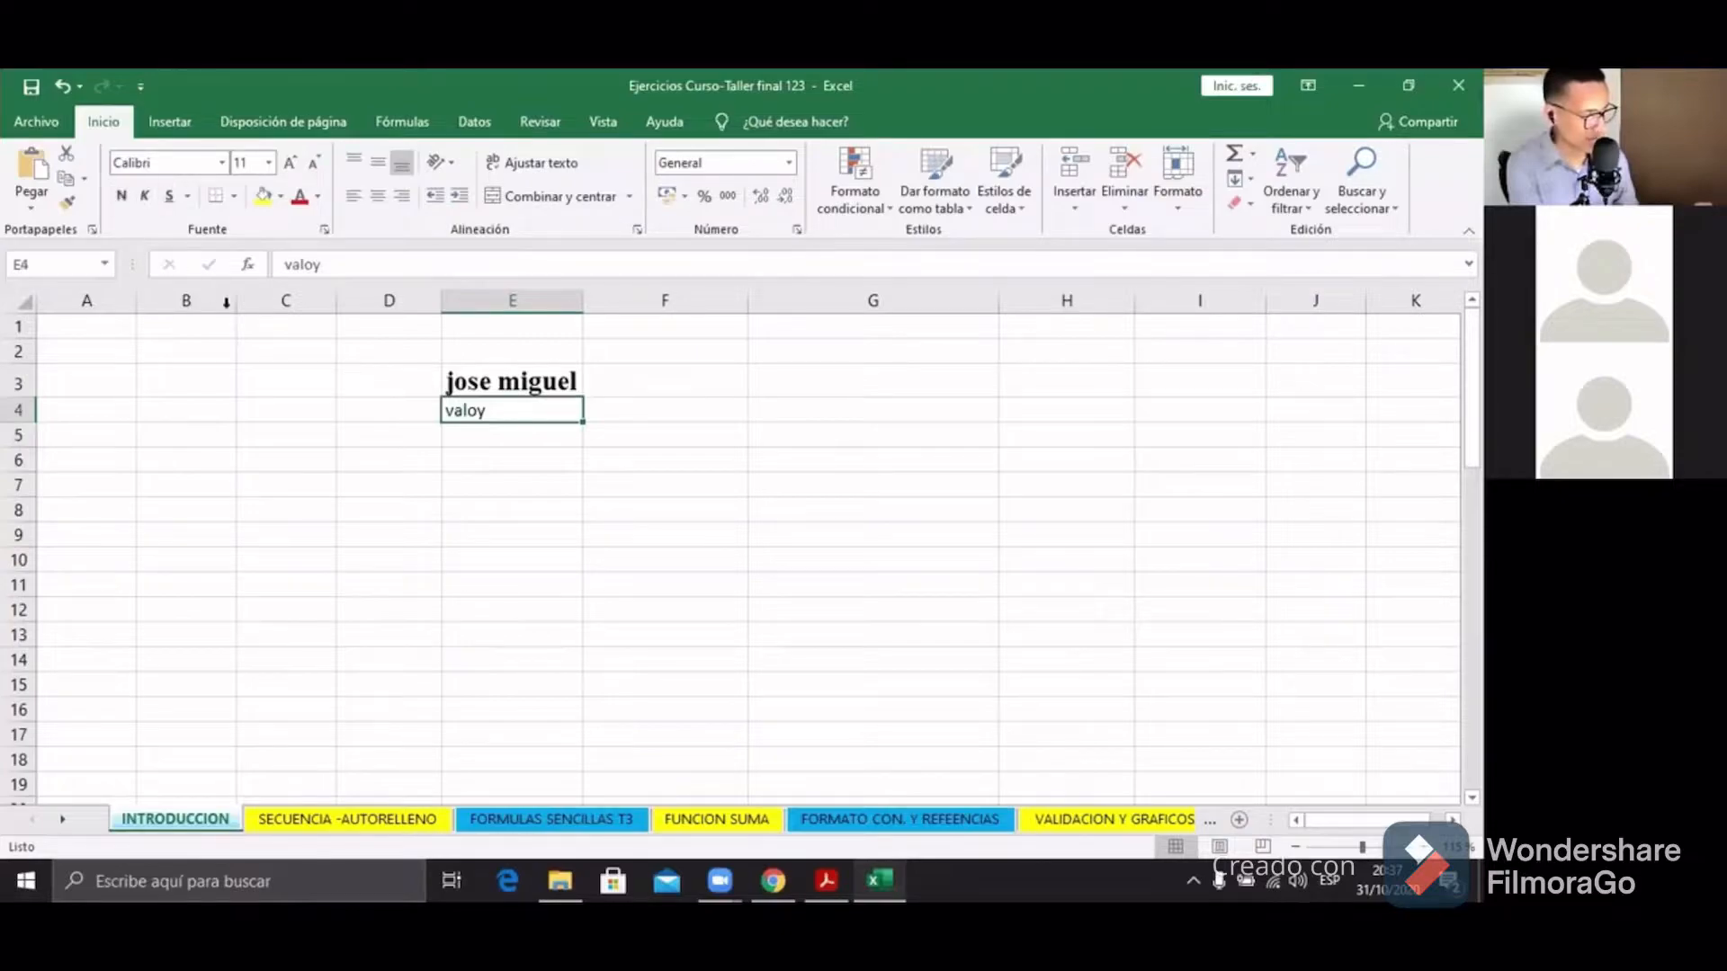
pyautogui.click(453, 381)
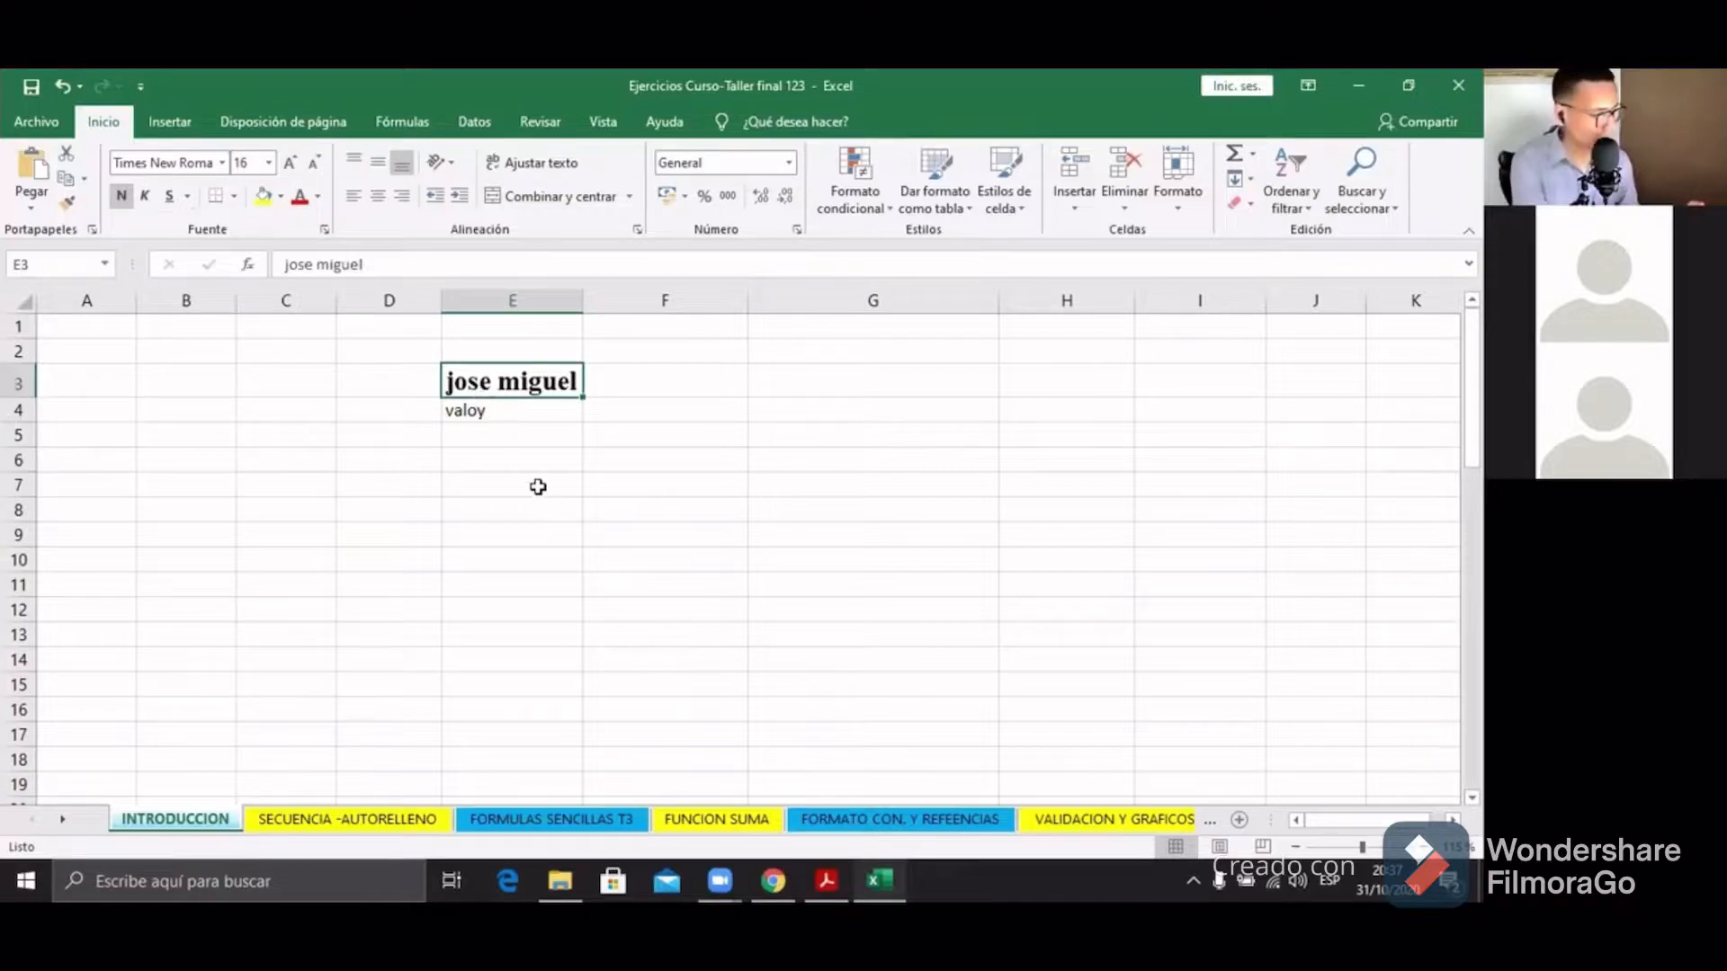
pyautogui.click(507, 437)
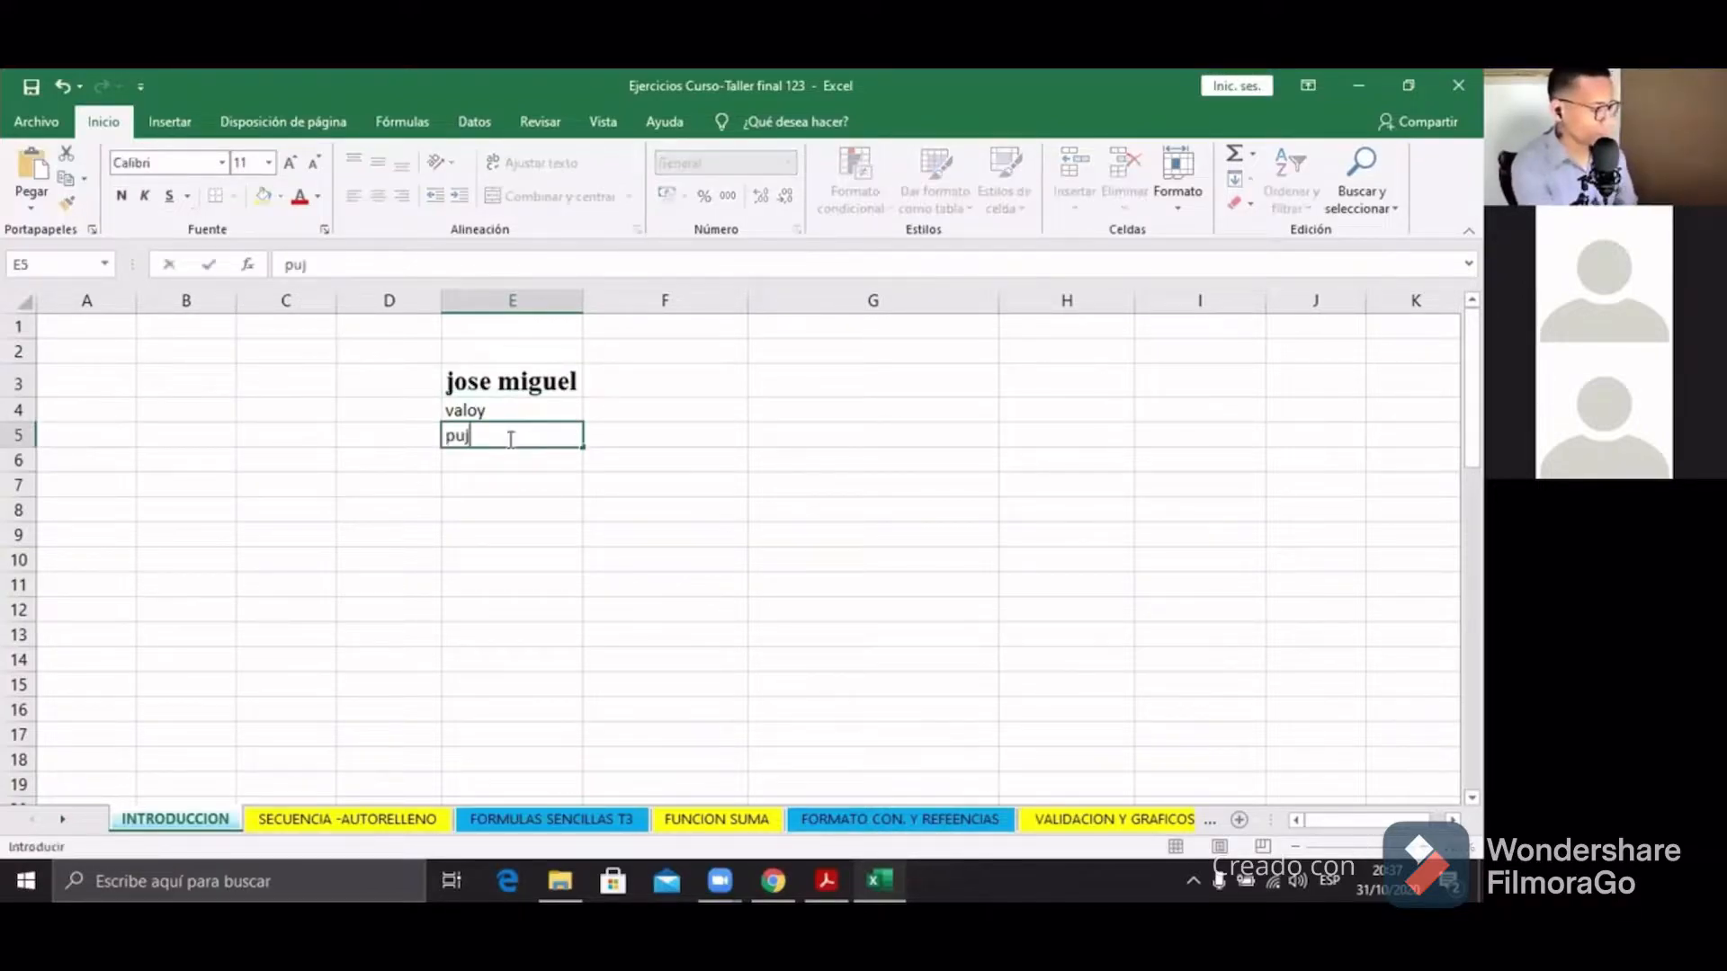
pyautogui.click(503, 458)
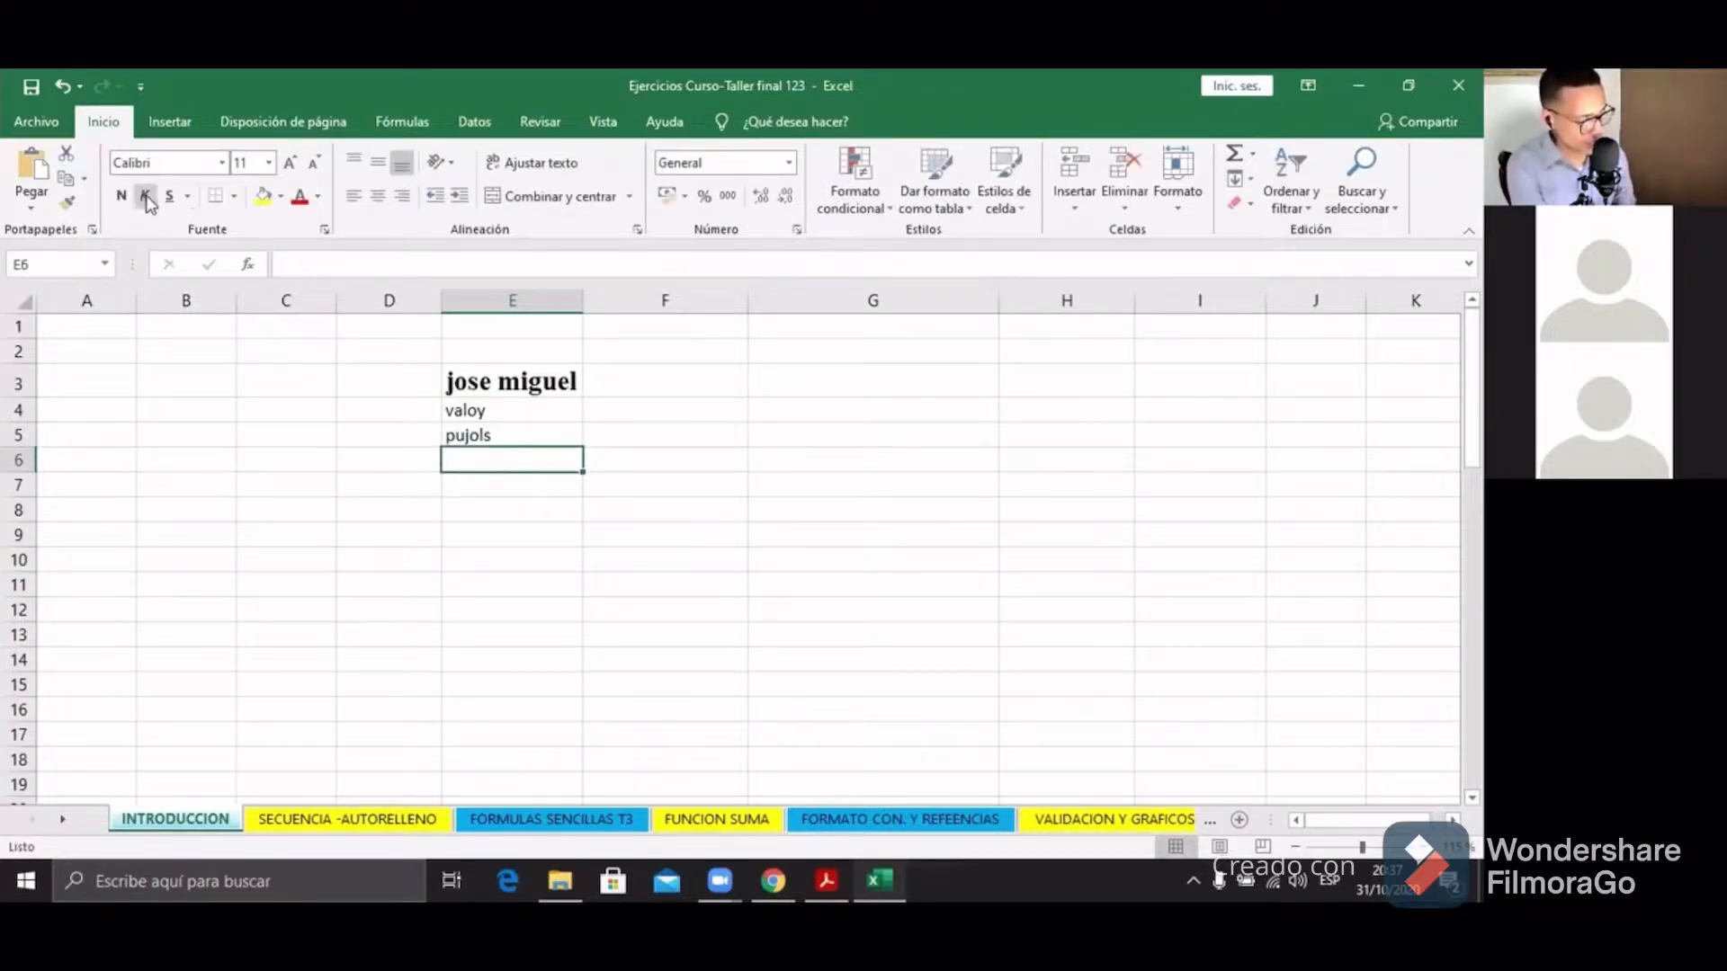
pyautogui.moveTo(545, 386); pyautogui.dragTo(184, 310)
pyautogui.moveTo(528, 414); pyautogui.dragTo(531, 390)
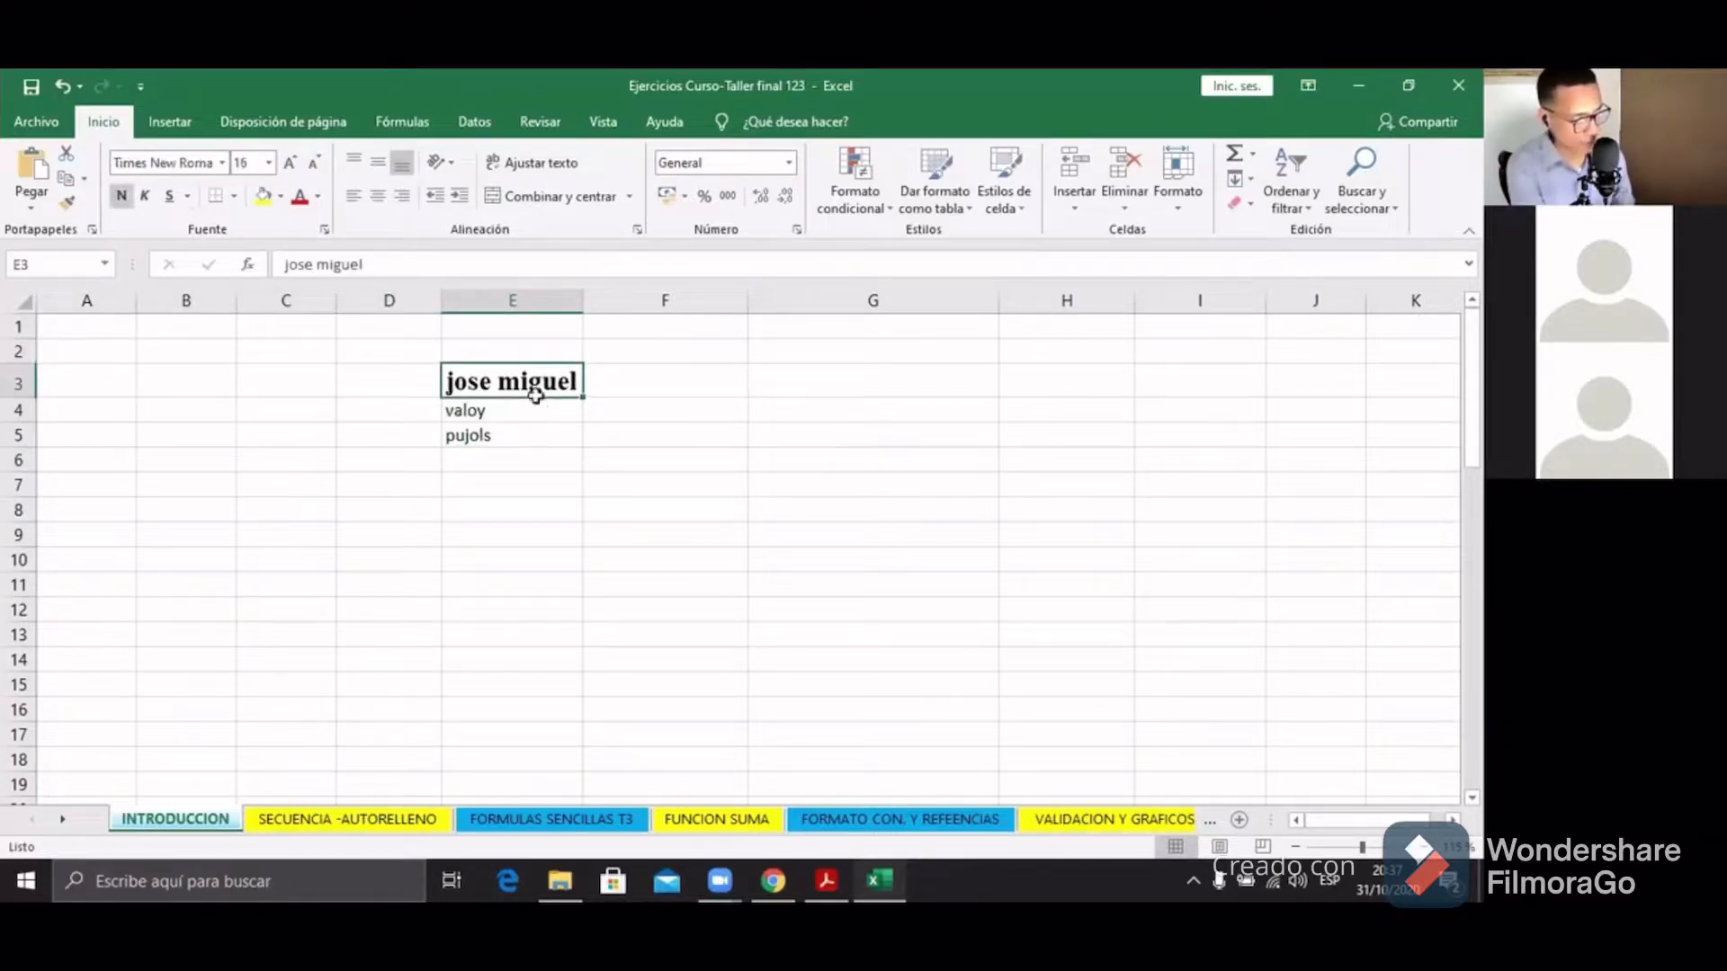
# Step: Remove bold, toggle italic on and off, then give the name a double underline
pyautogui.click(121, 195)
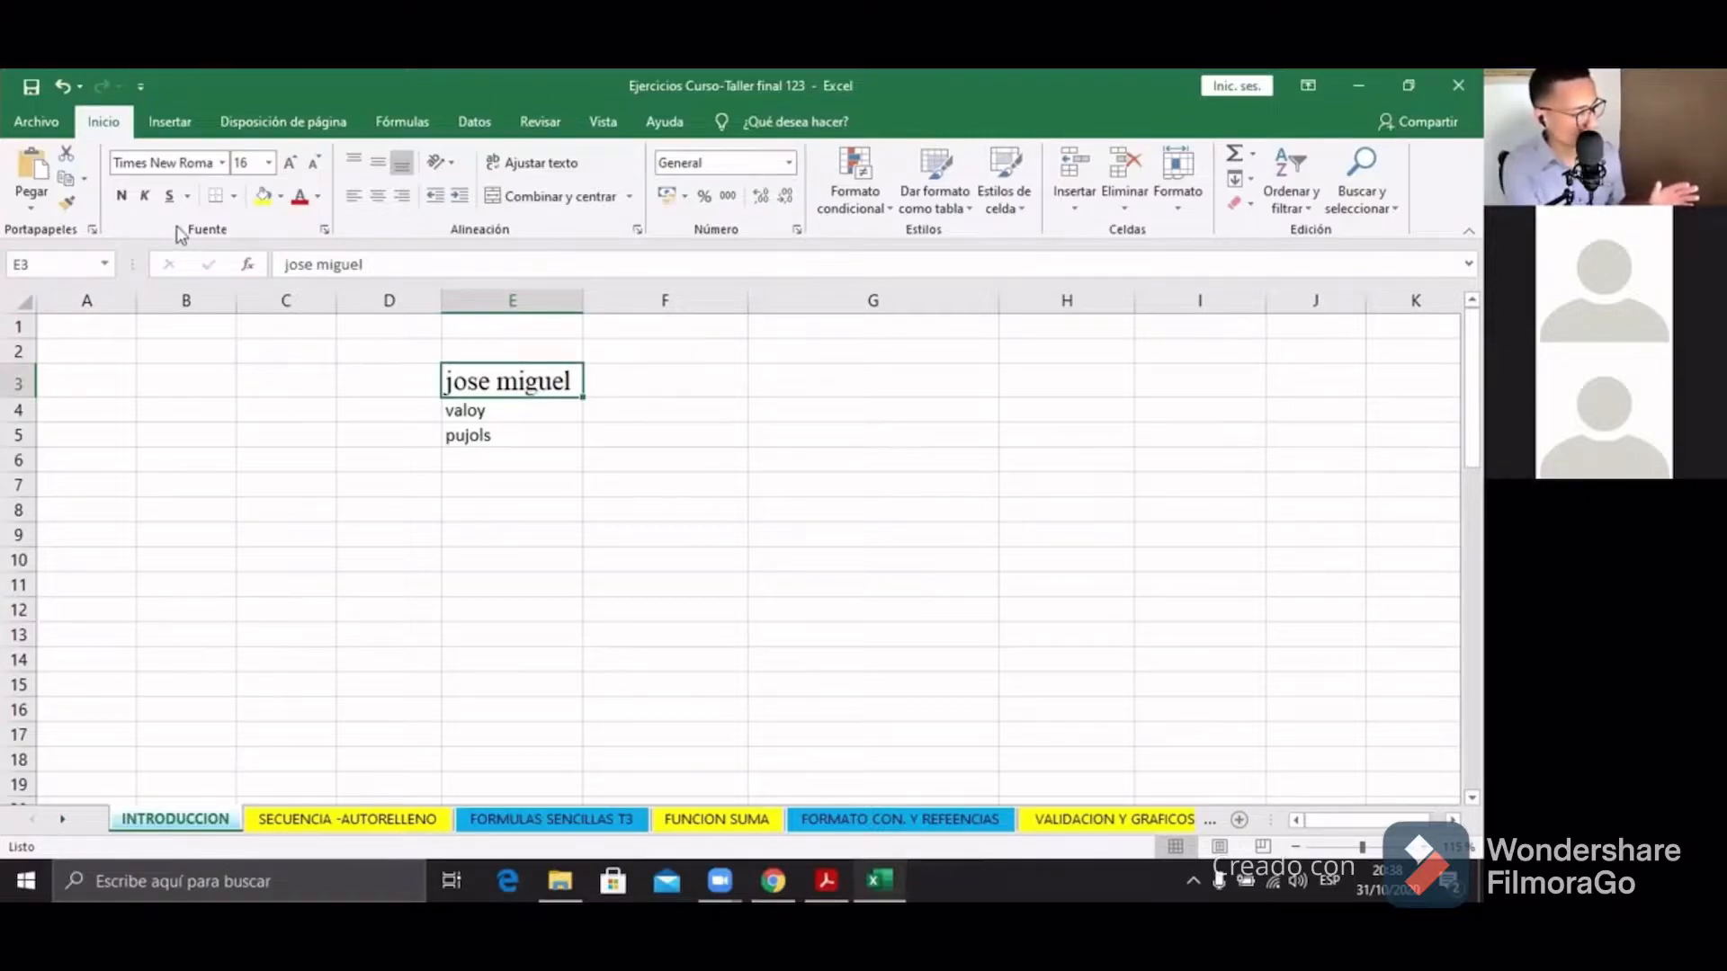
pyautogui.click(146, 200)
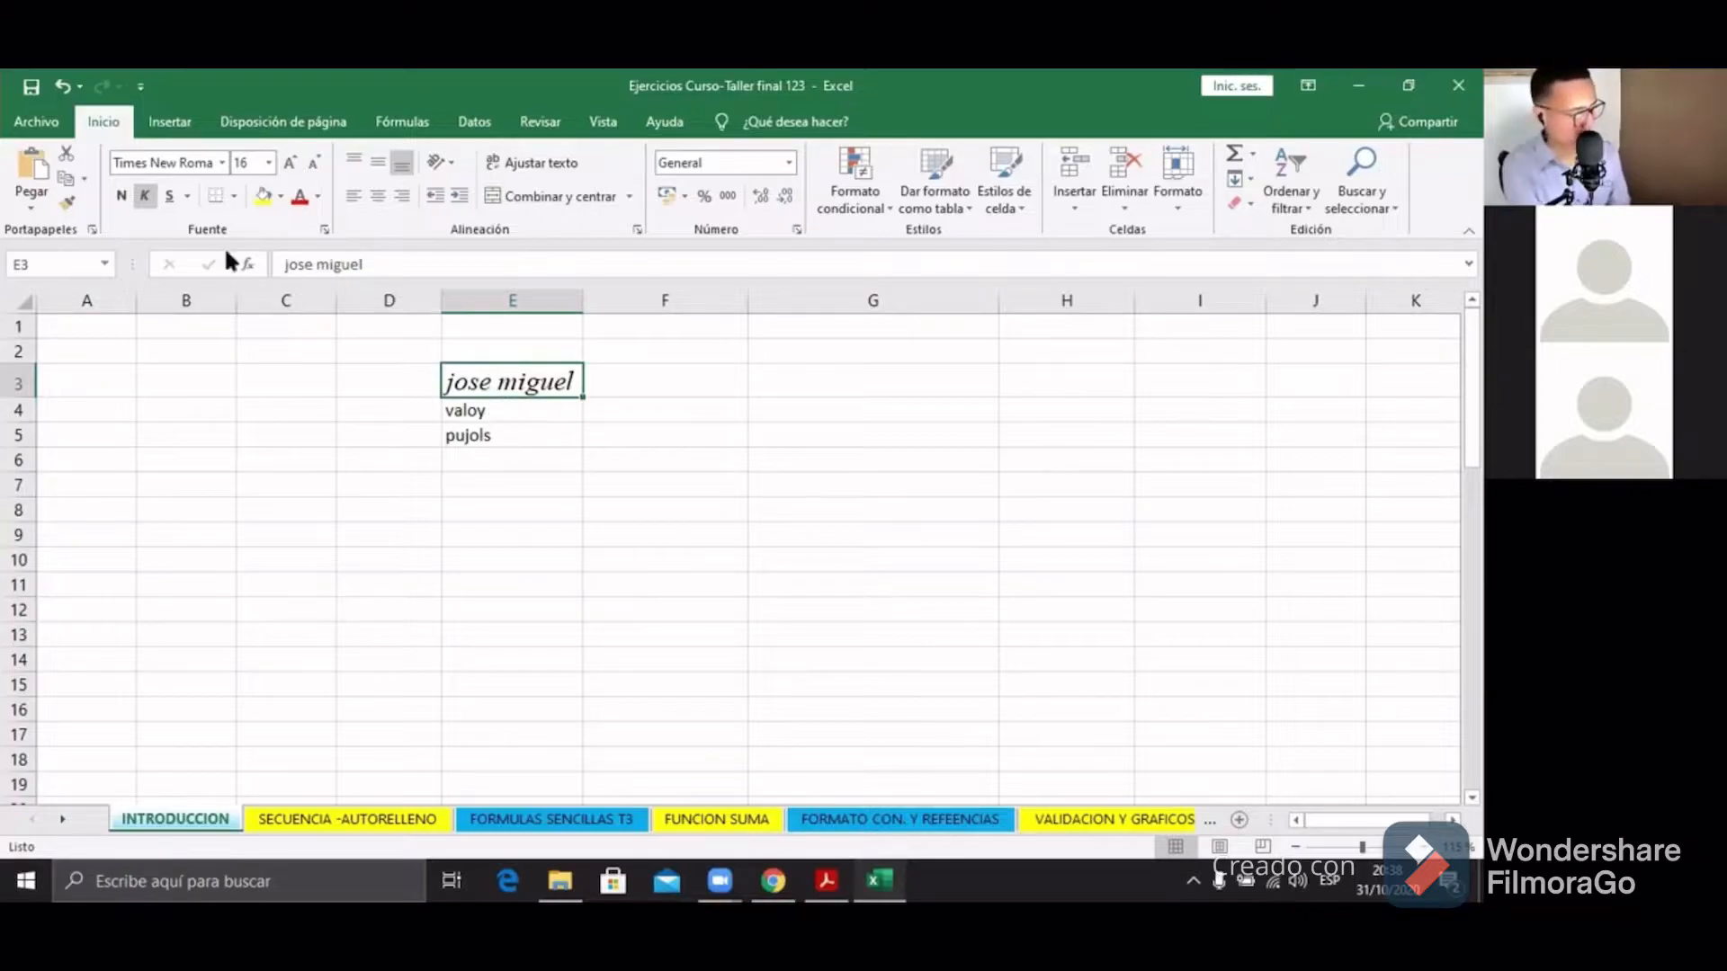
pyautogui.click(147, 197)
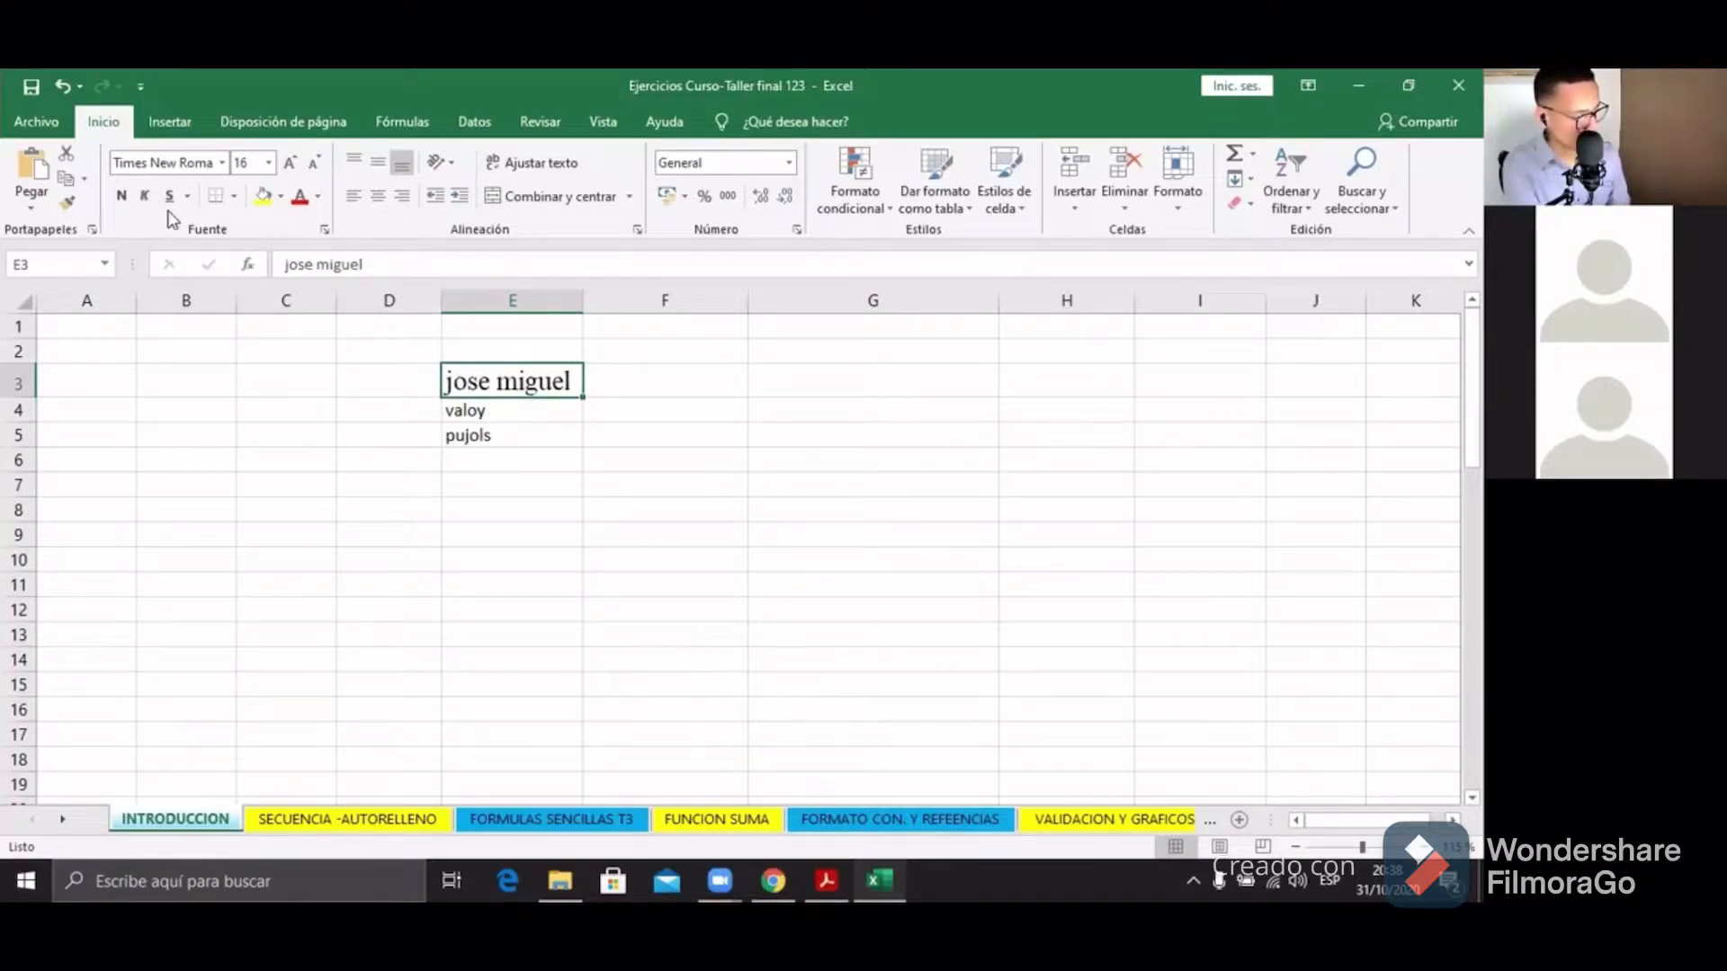
pyautogui.click(169, 197)
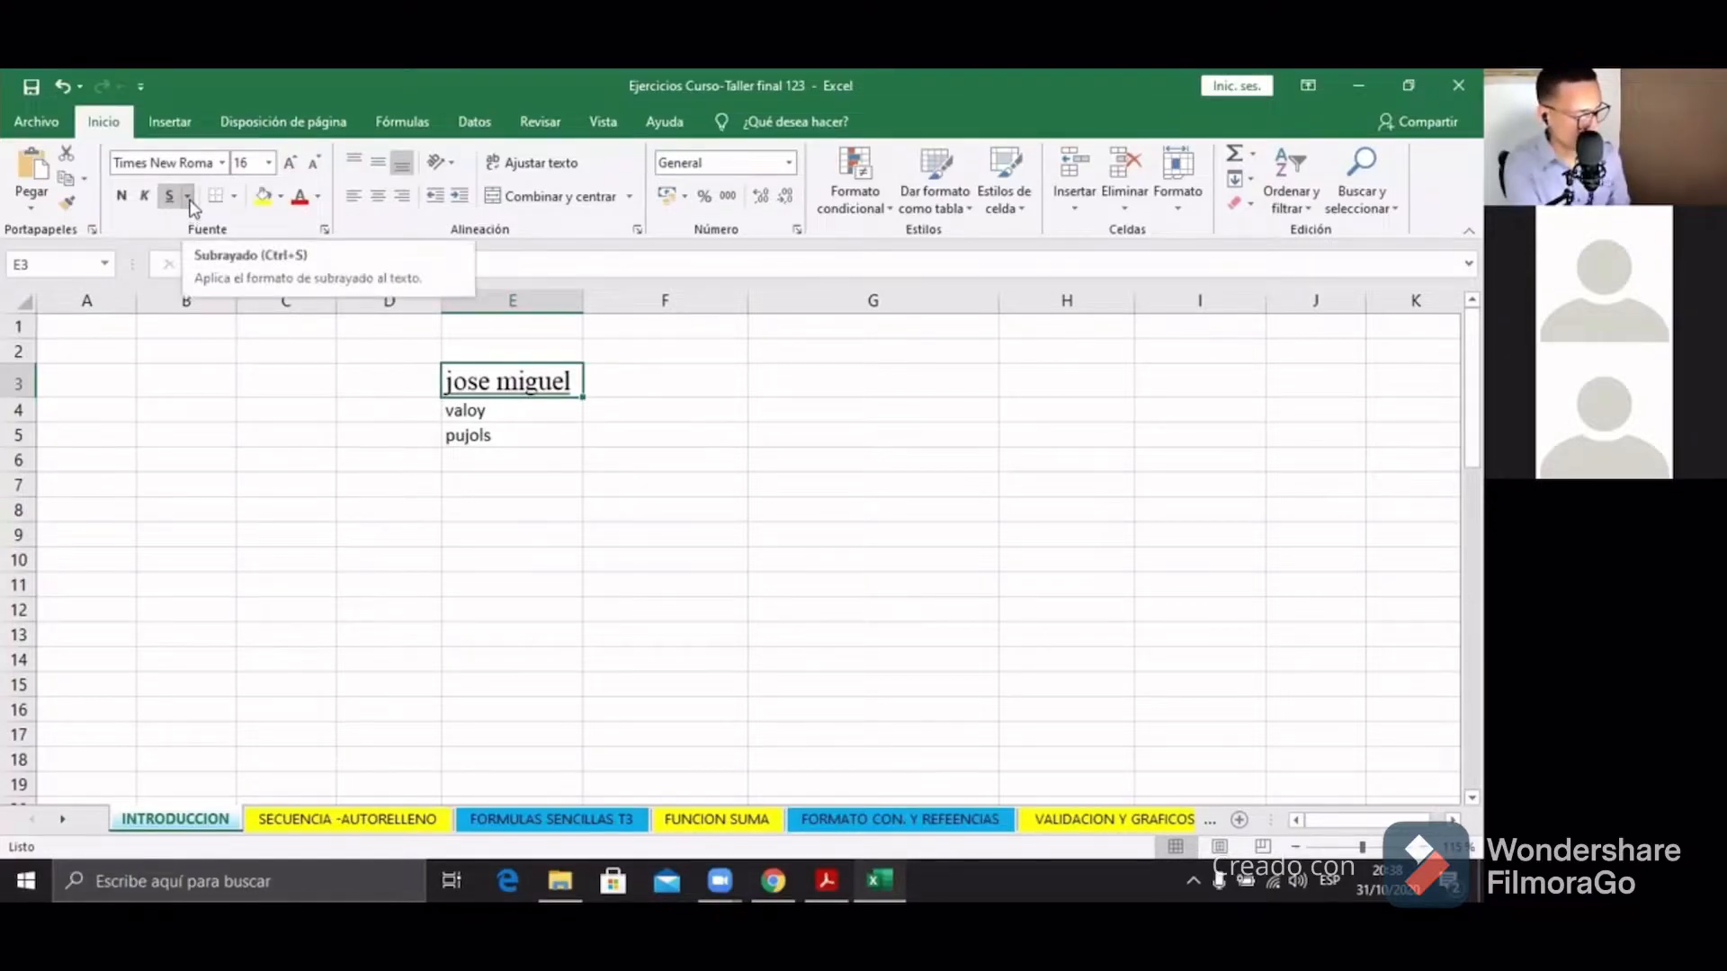
pyautogui.click(189, 198)
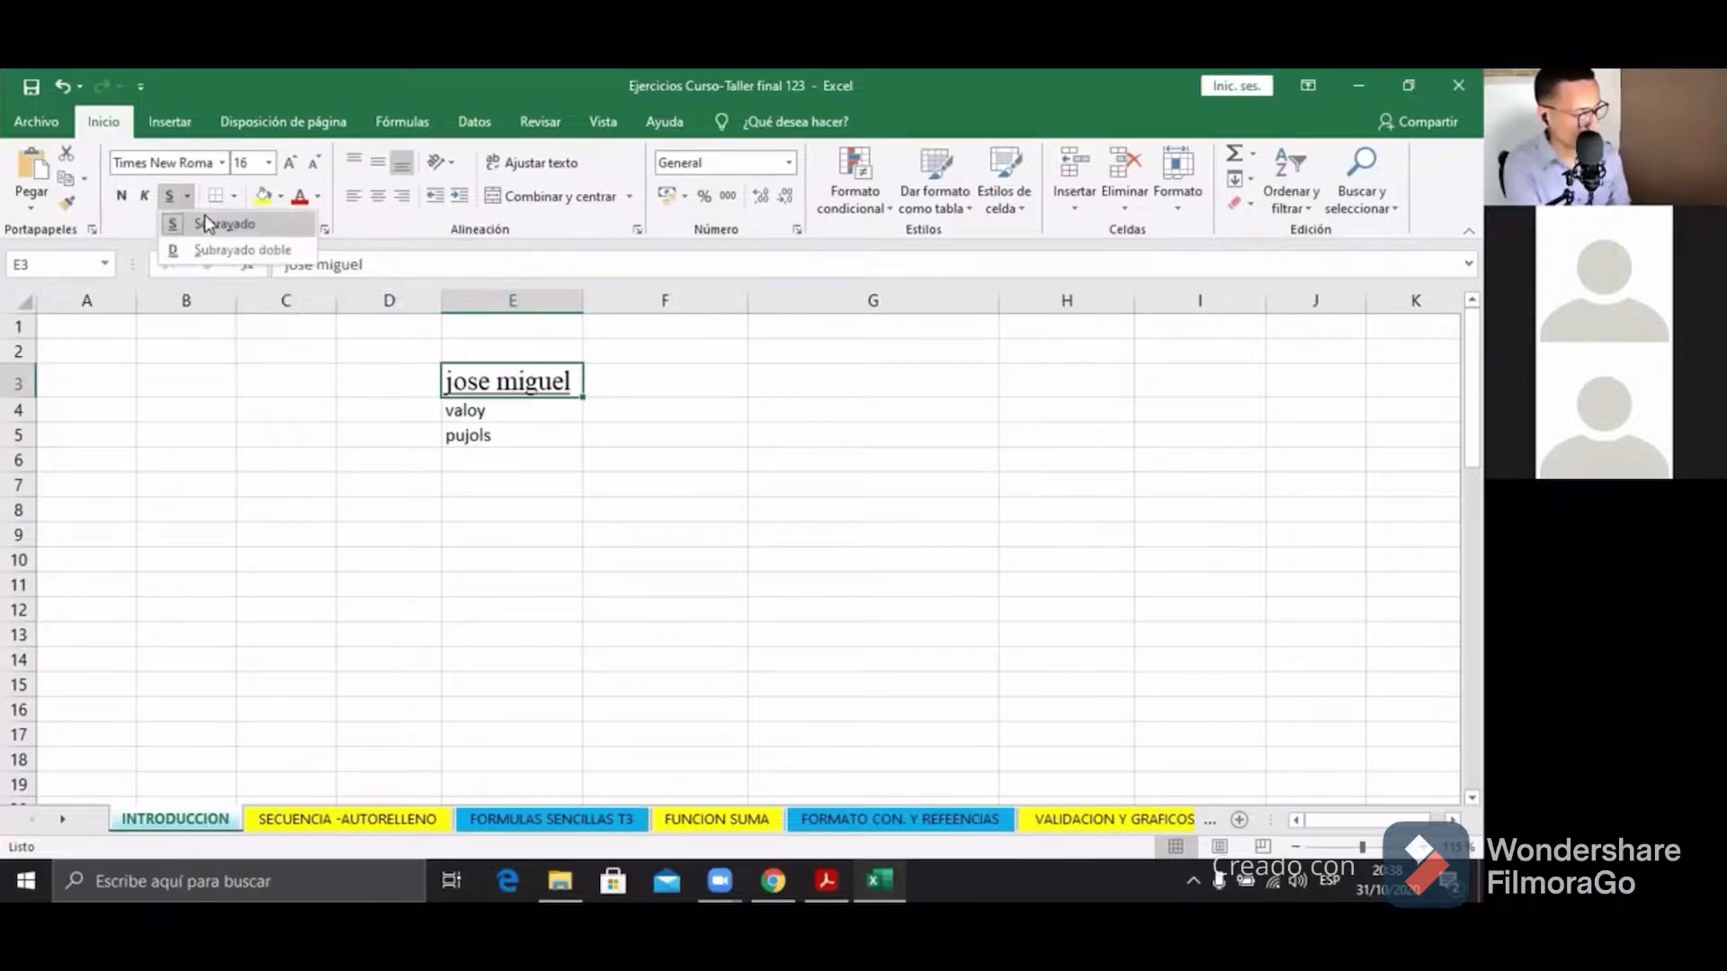
pyautogui.click(206, 223)
pyautogui.click(186, 197)
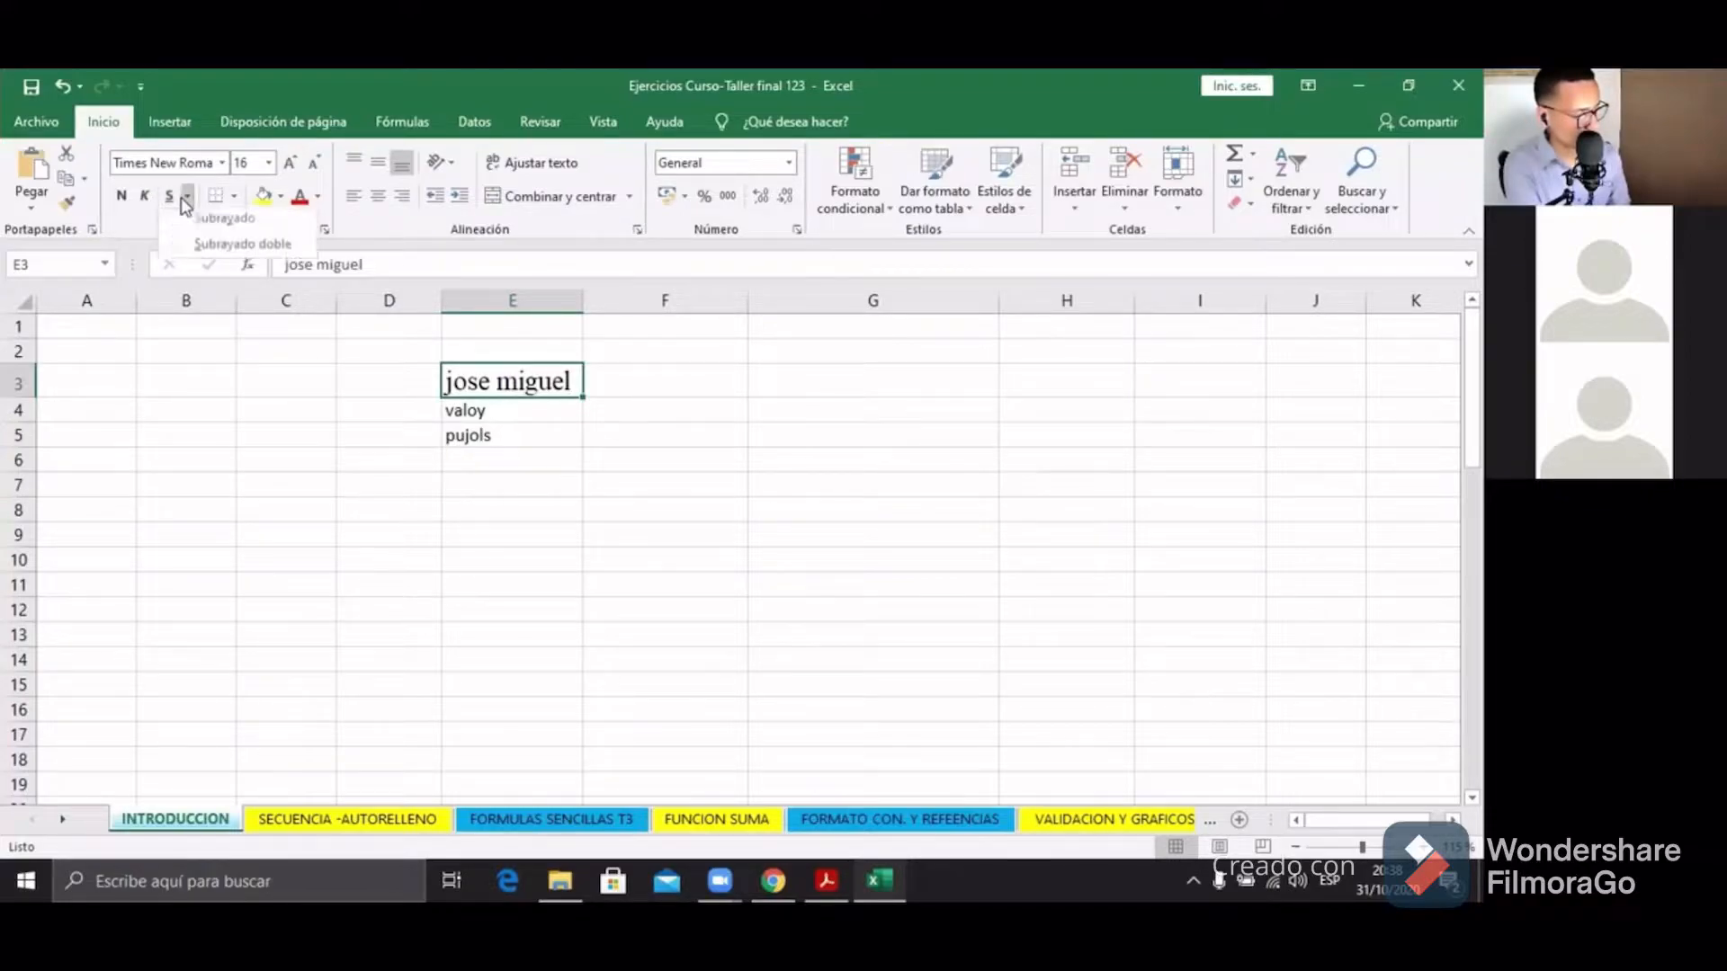
pyautogui.click(216, 250)
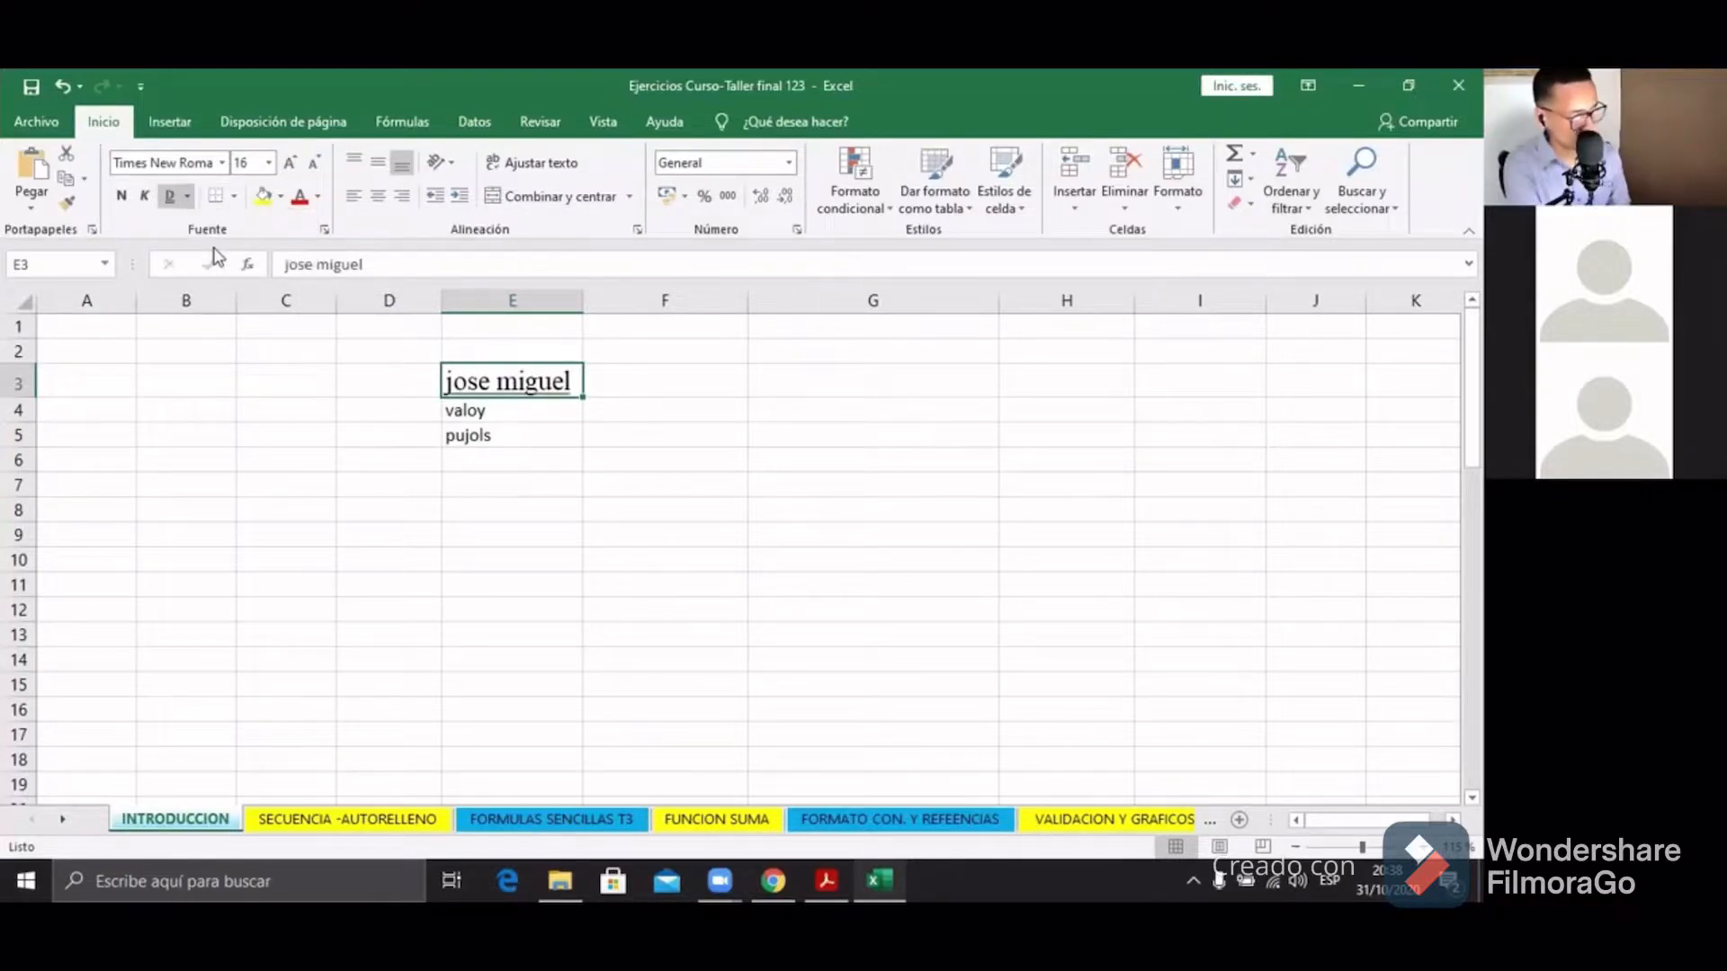
pyautogui.click(339, 554)
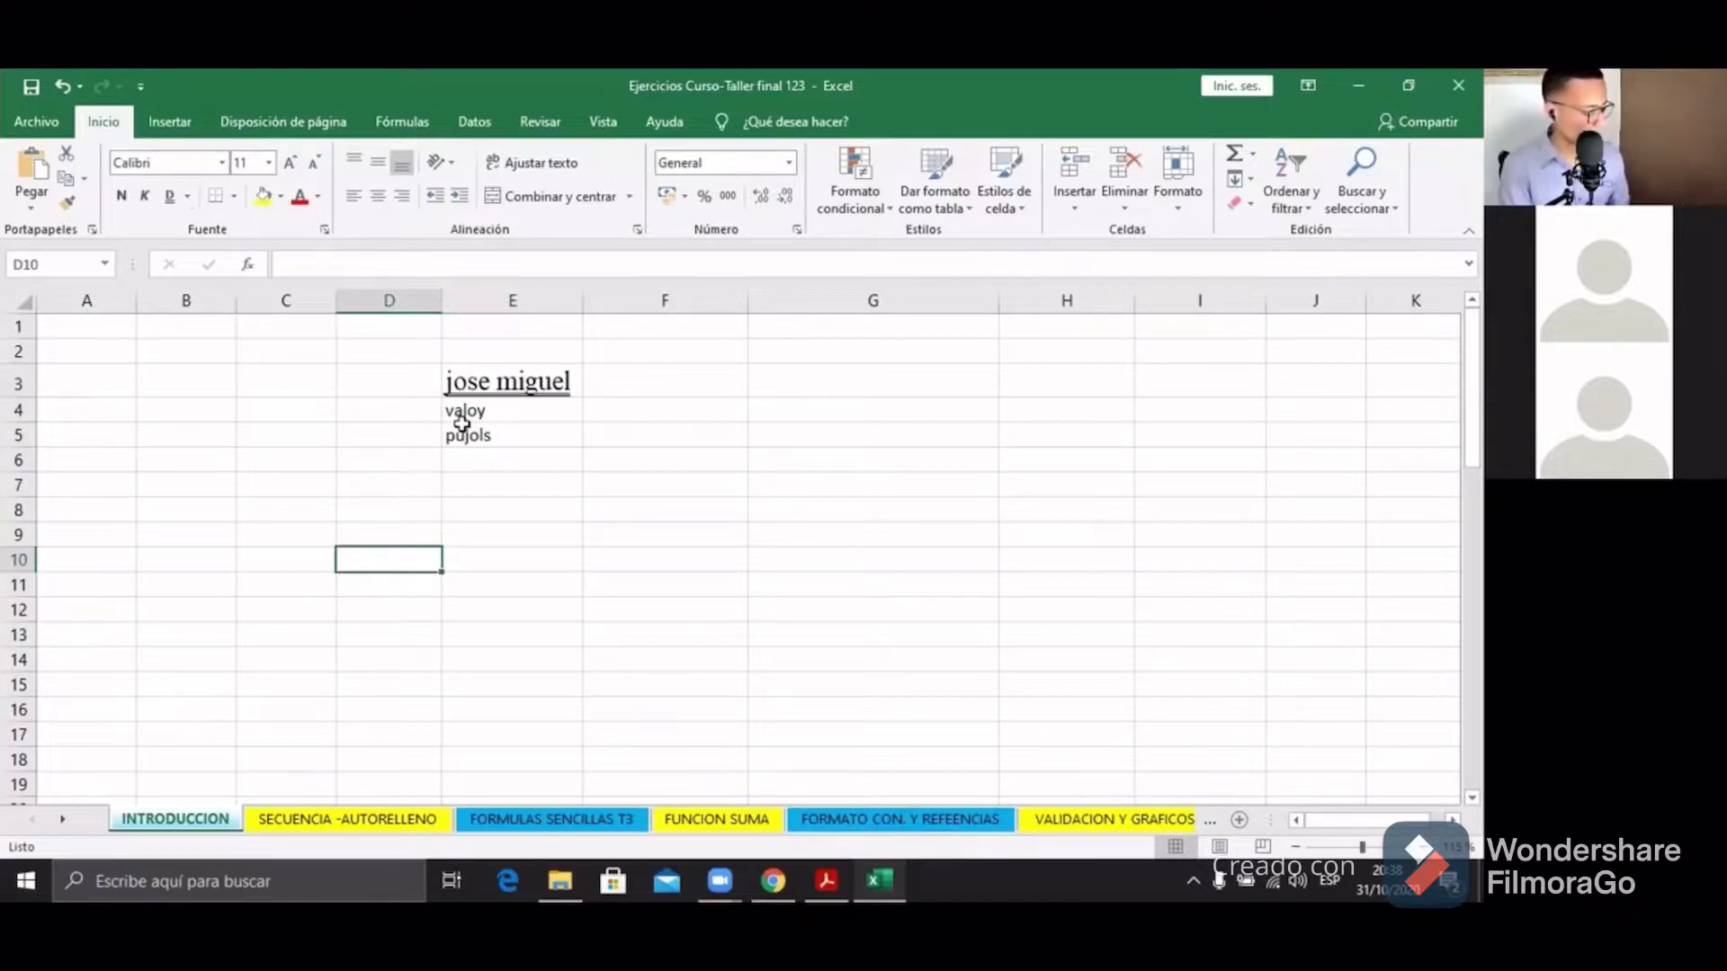
# Step: Undo the underline and bold, select E3–E5, and keep undoing back to the plain name
pyautogui.hotkey('ctrl', 'z')
pyautogui.hotkey('ctrl', 'z')
pyautogui.hotkey('ctrl', 'z')
pyautogui.hotkey('ctrl', 'z')
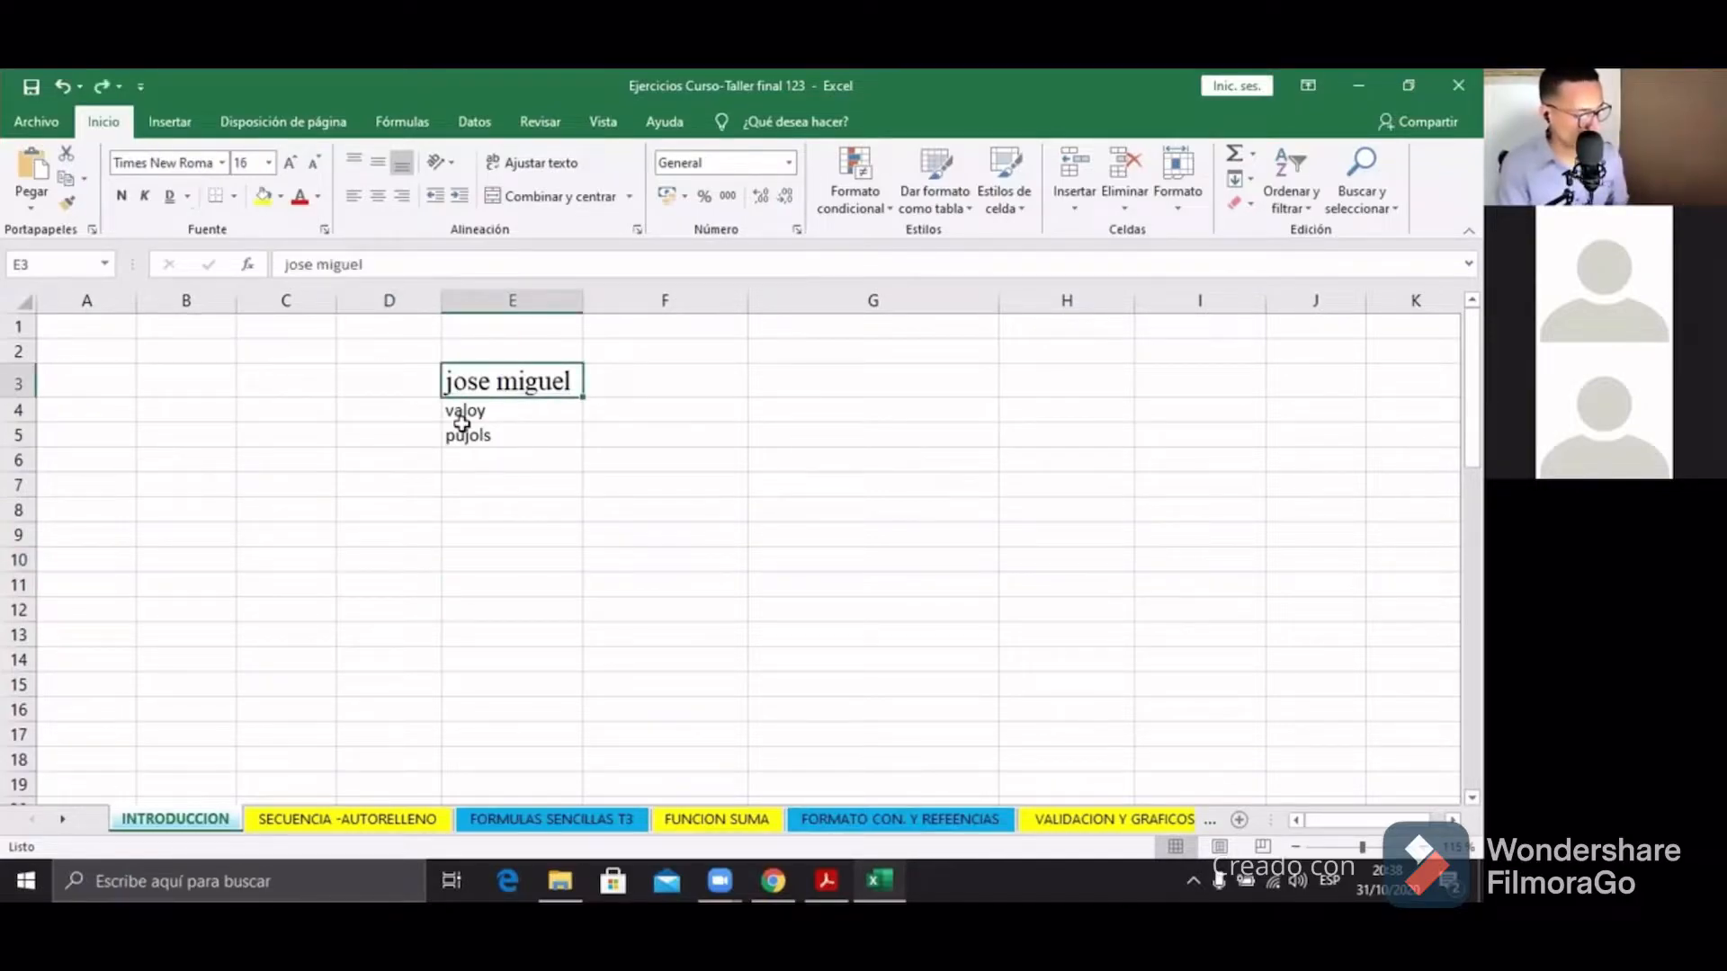
pyautogui.hotkey('ctrl', 'z')
pyautogui.hotkey('ctrl', 'z')
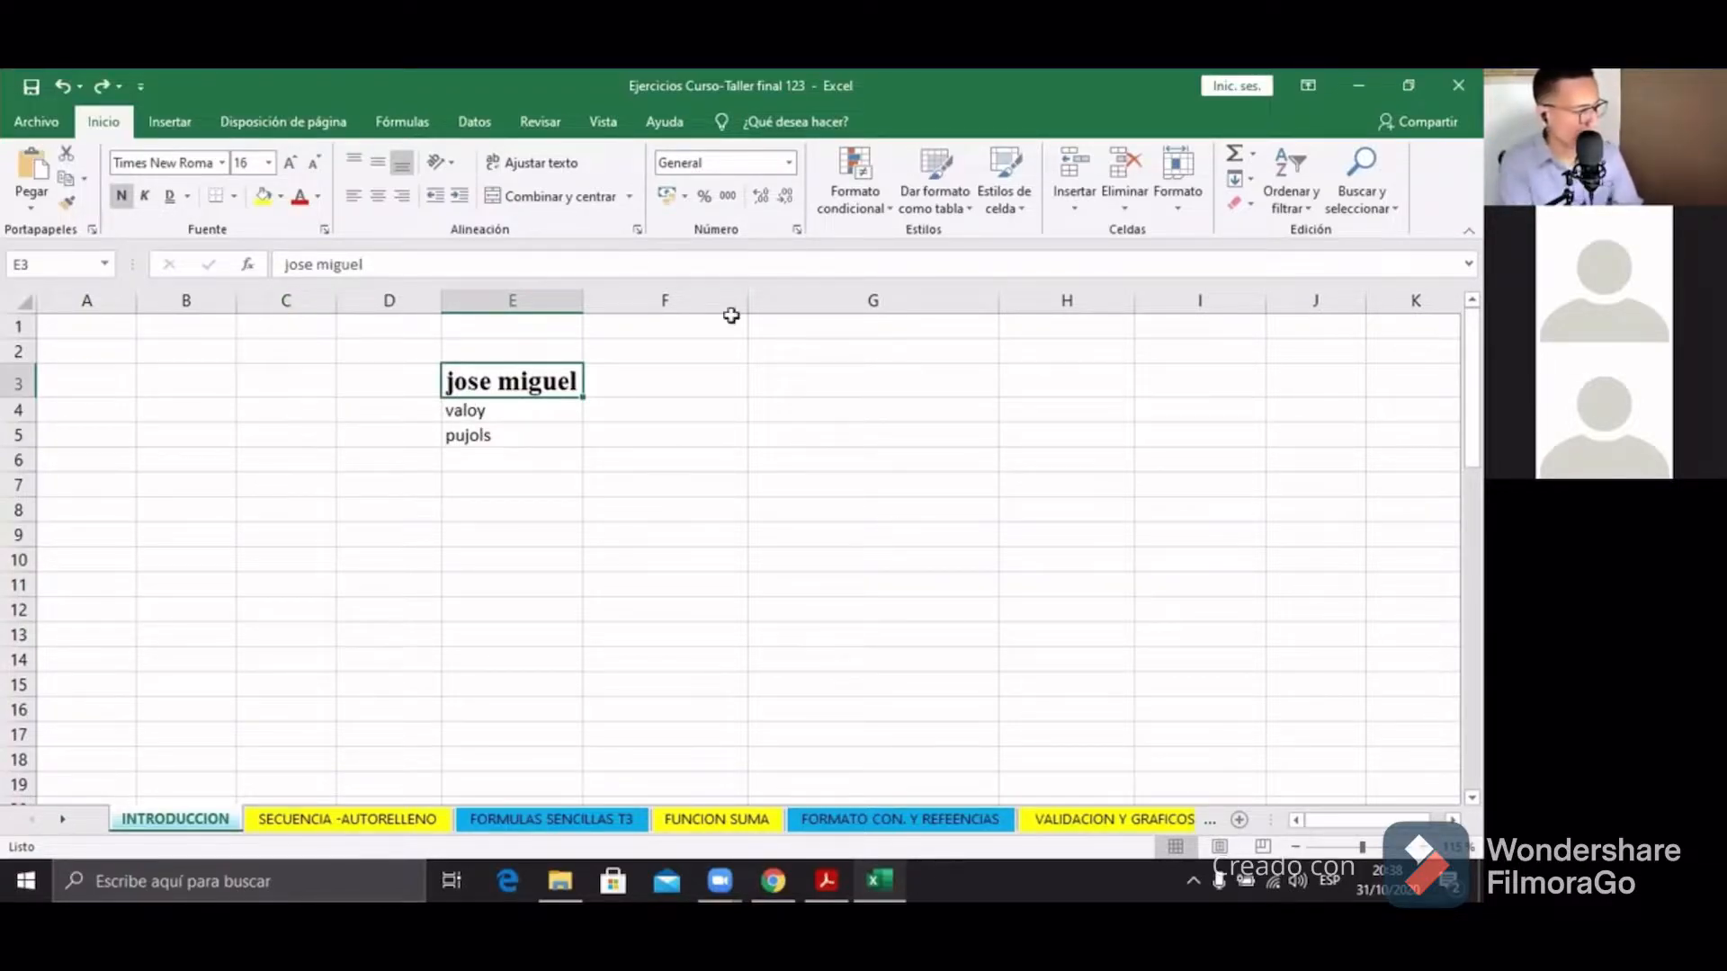
pyautogui.hotkey('ctrl', 'n')
pyautogui.click(467, 508)
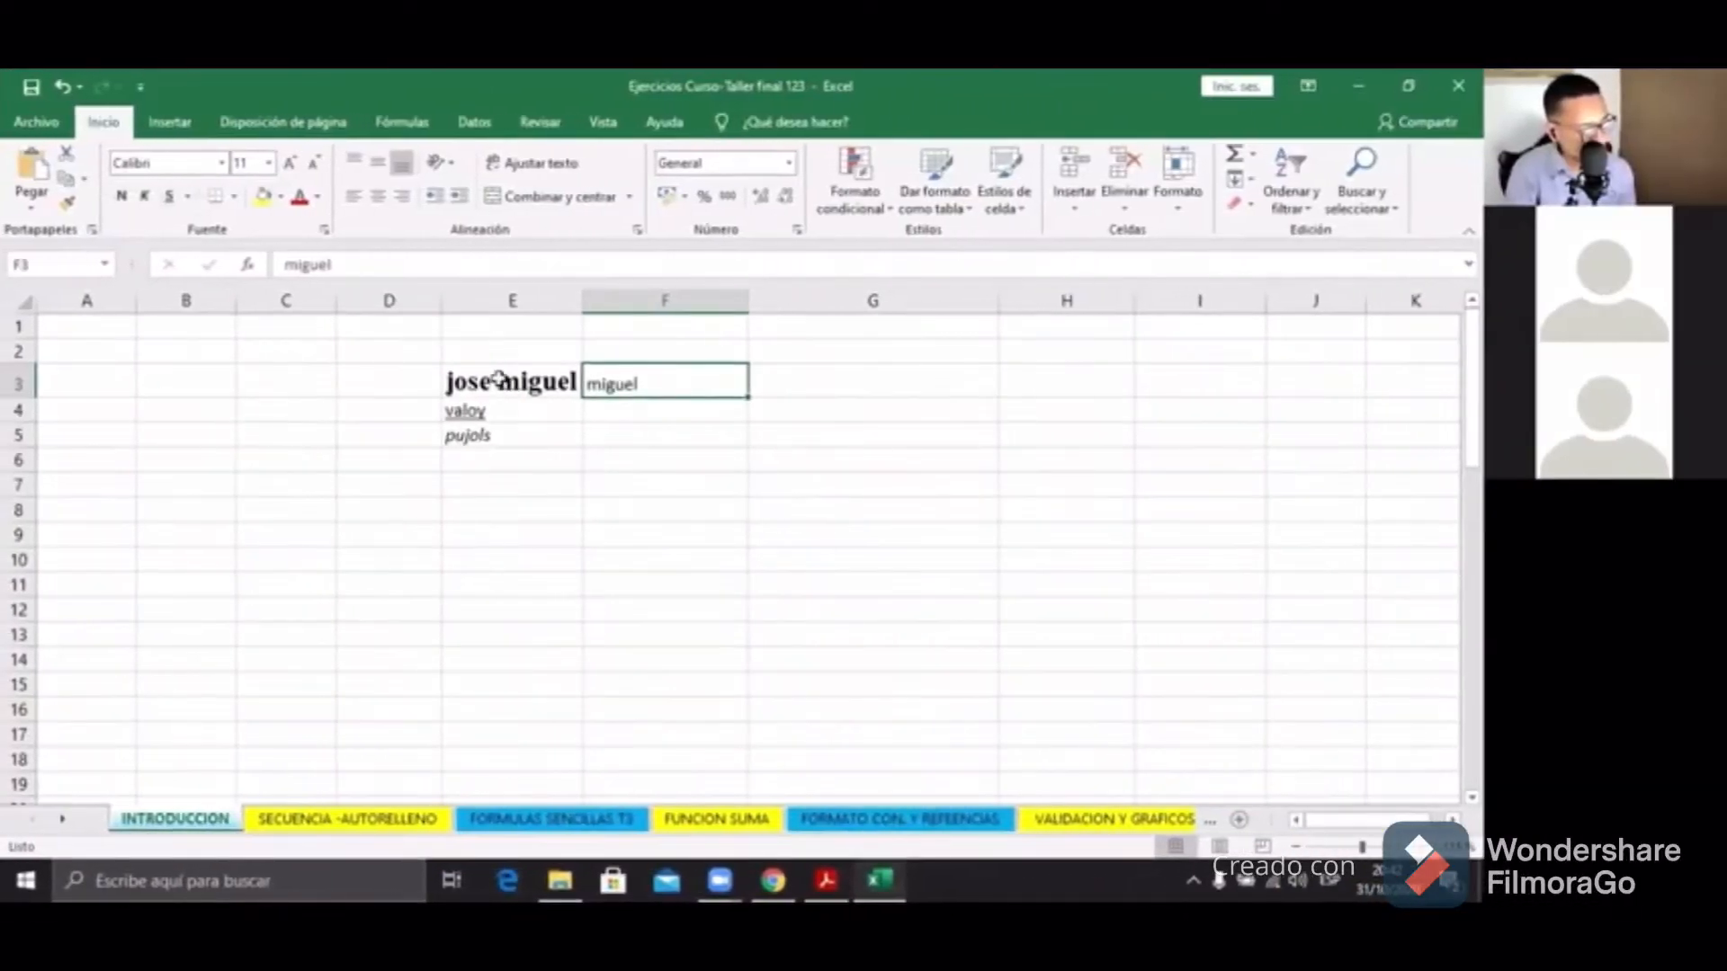
pyautogui.click(500, 377)
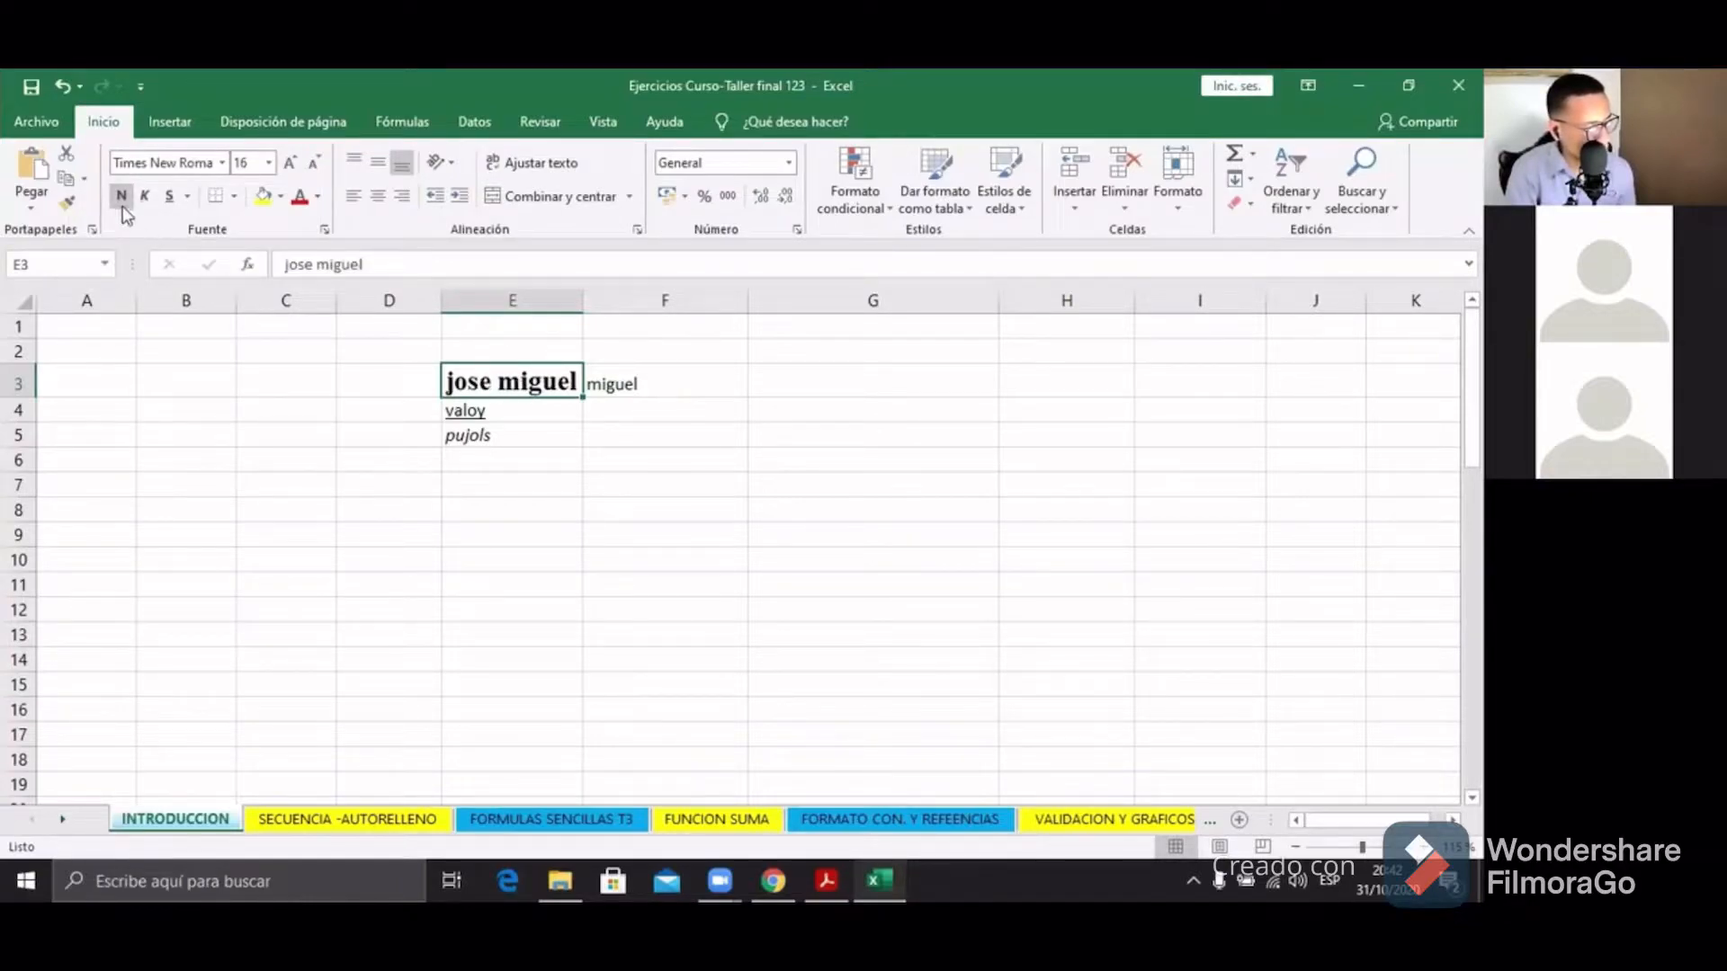
pyautogui.click(461, 410)
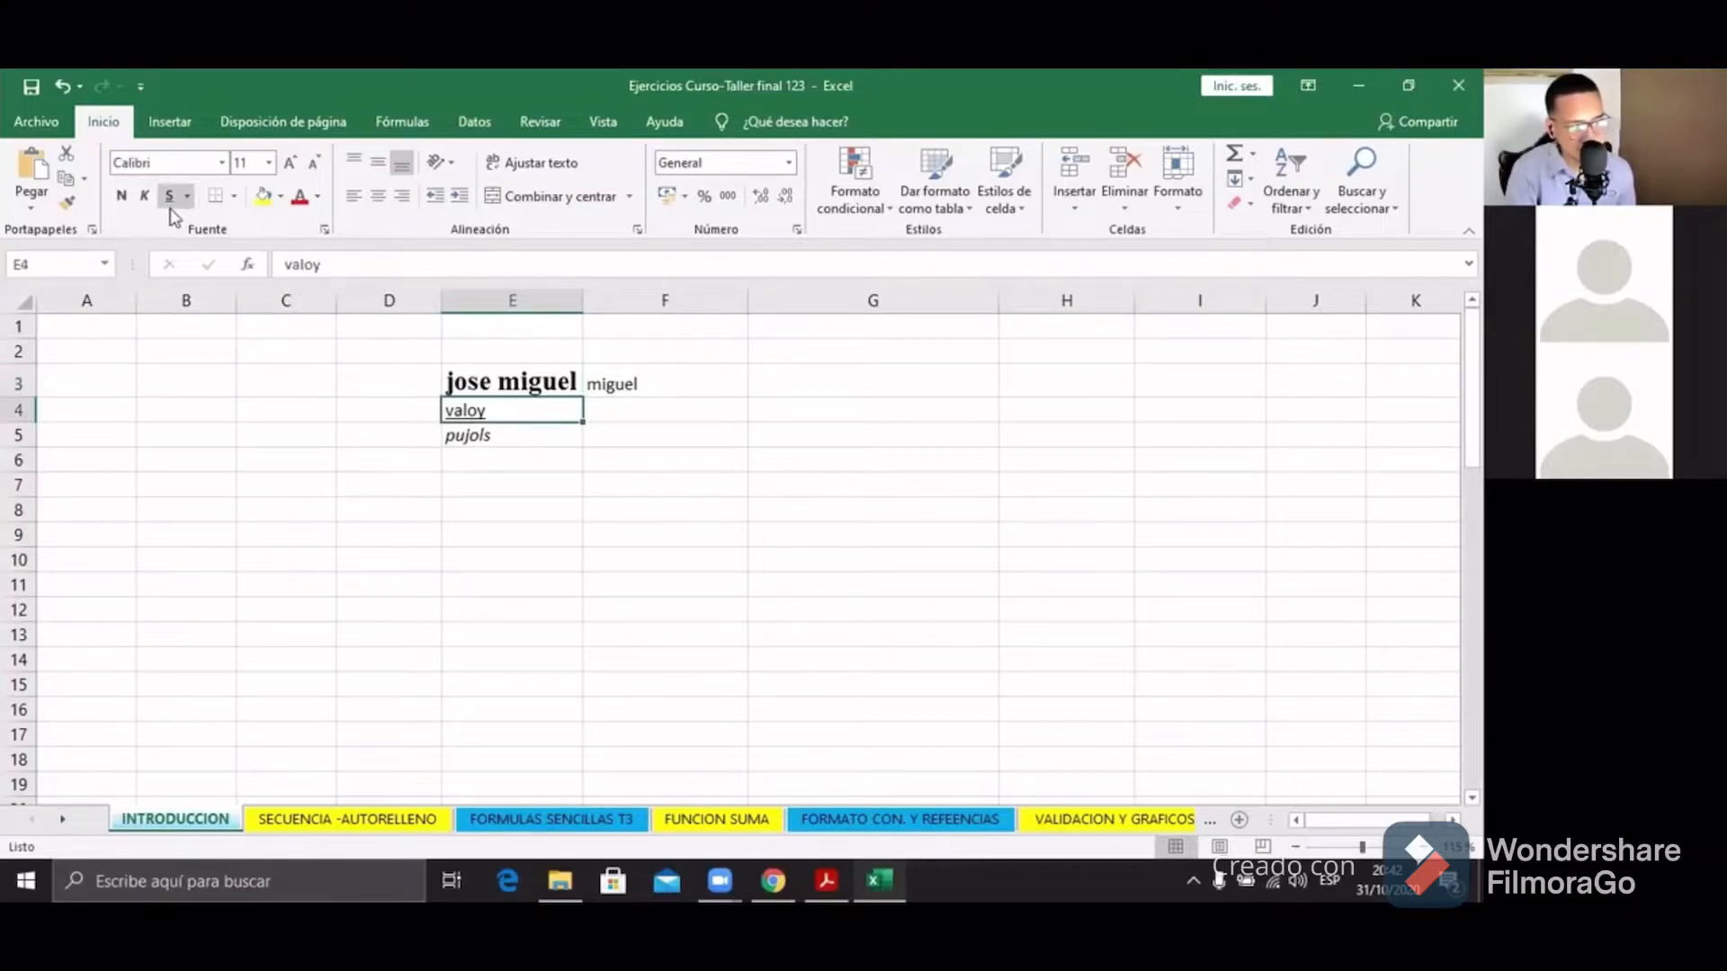
pyautogui.click(502, 432)
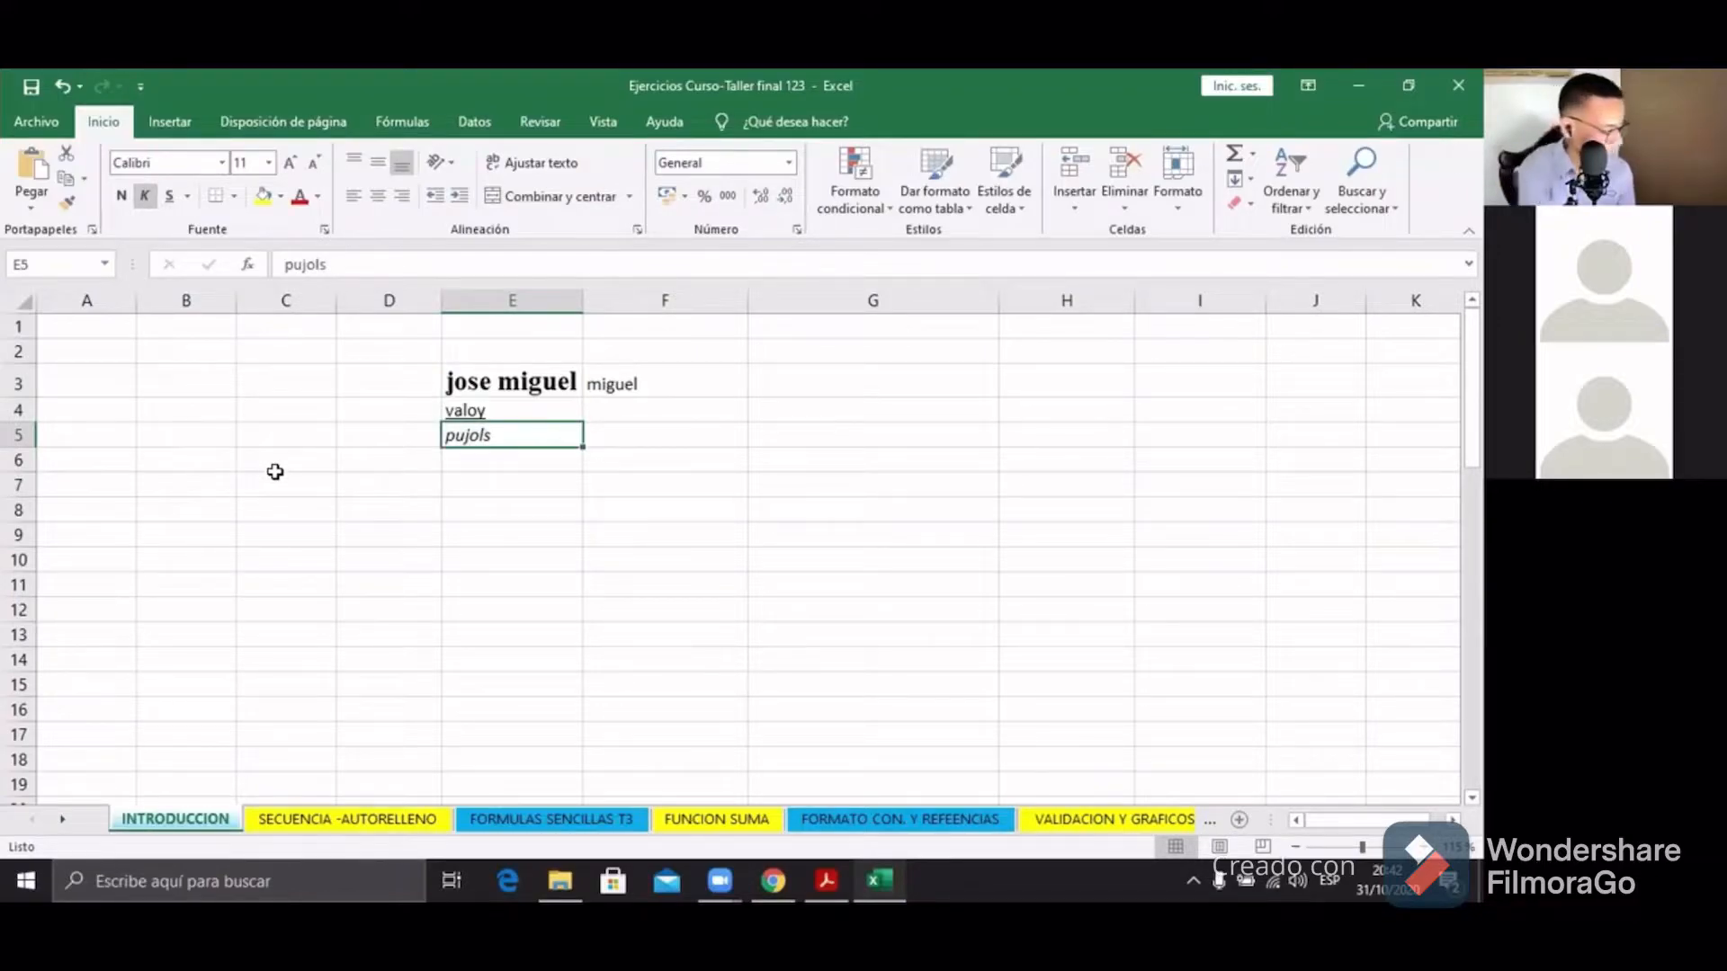
pyautogui.hotkey('ctrl', 'z')
pyautogui.hotkey('ctrl', 'z')
pyautogui.hotkey('ctrl', 'z')
pyautogui.hotkey('ctrl', 'z')
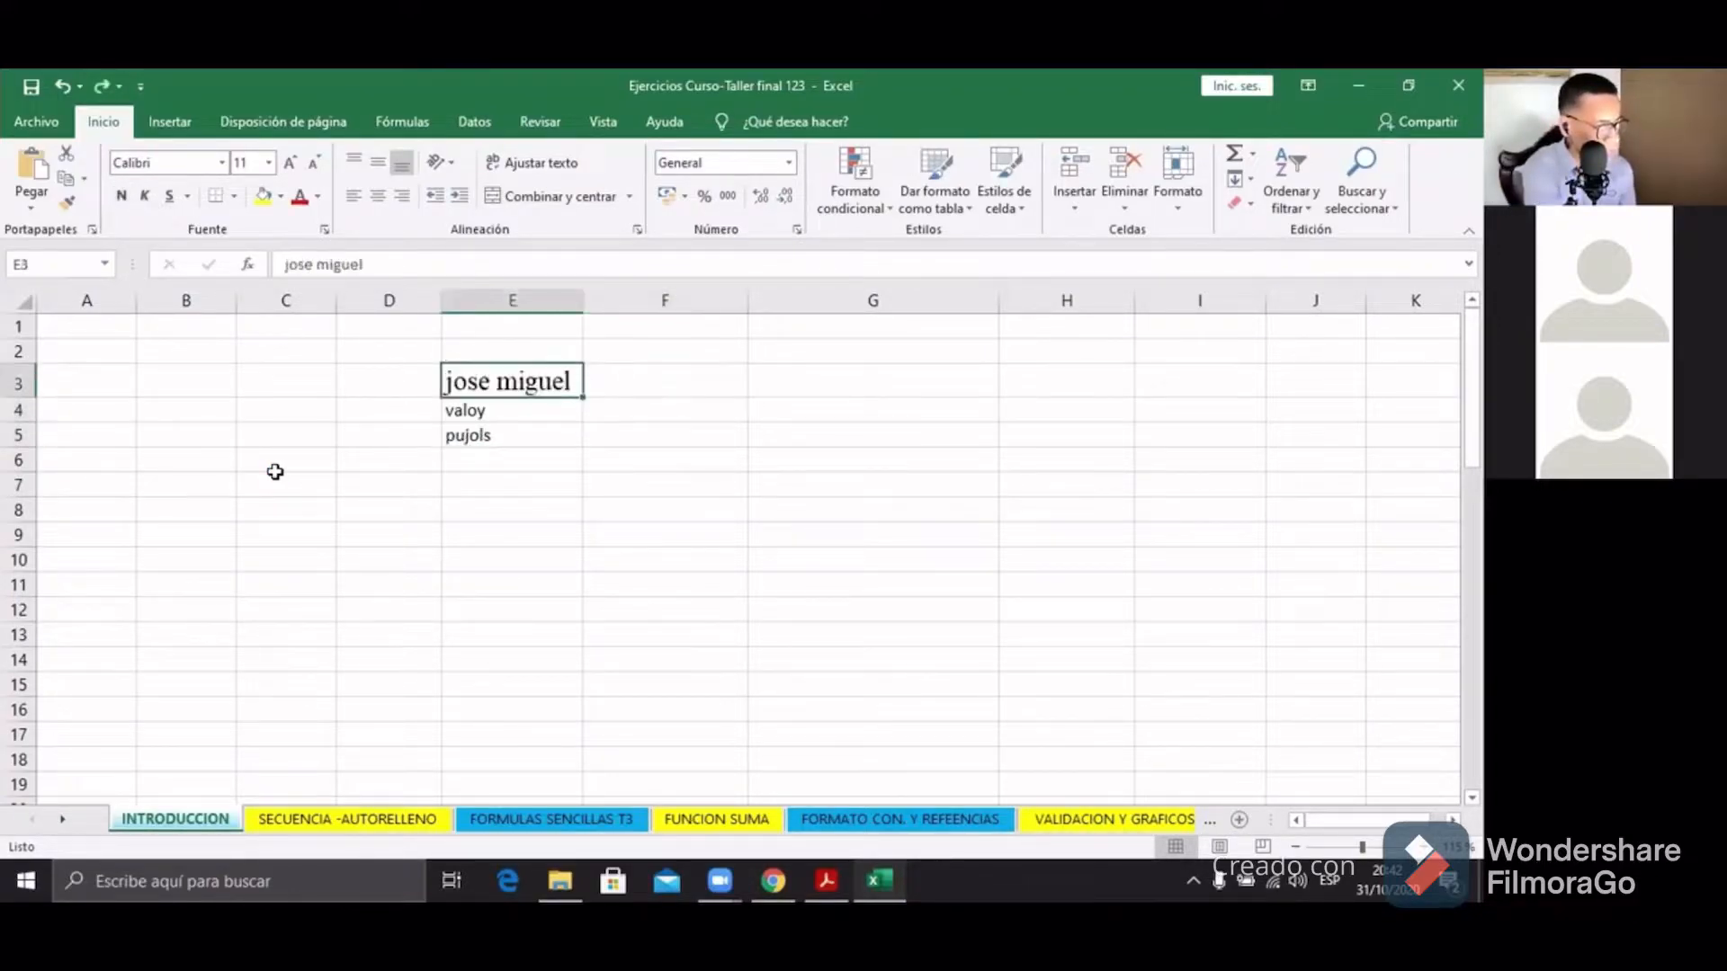
pyautogui.hotkey('ctrl', 'z')
pyautogui.hotkey('ctrl', 'z')
pyautogui.hotkey('ctrl', 'z')
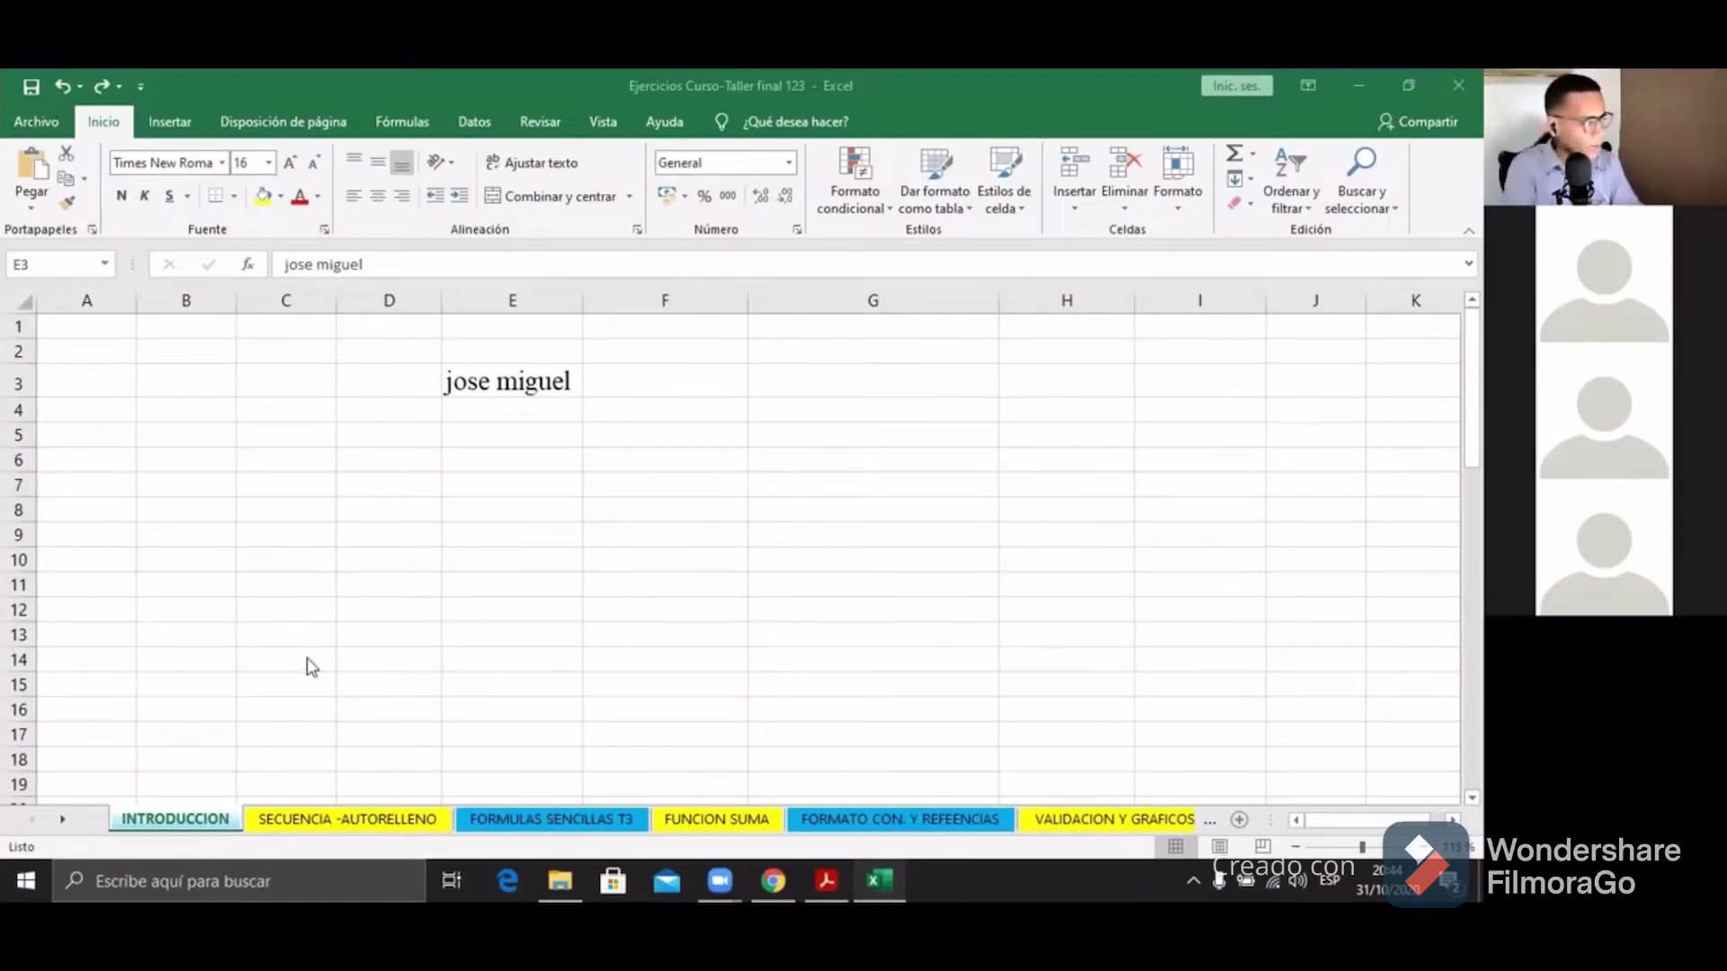
# Step: Select various empty cells around the sheet, including E11:F11, E11 and G4
pyautogui.click(356, 531)
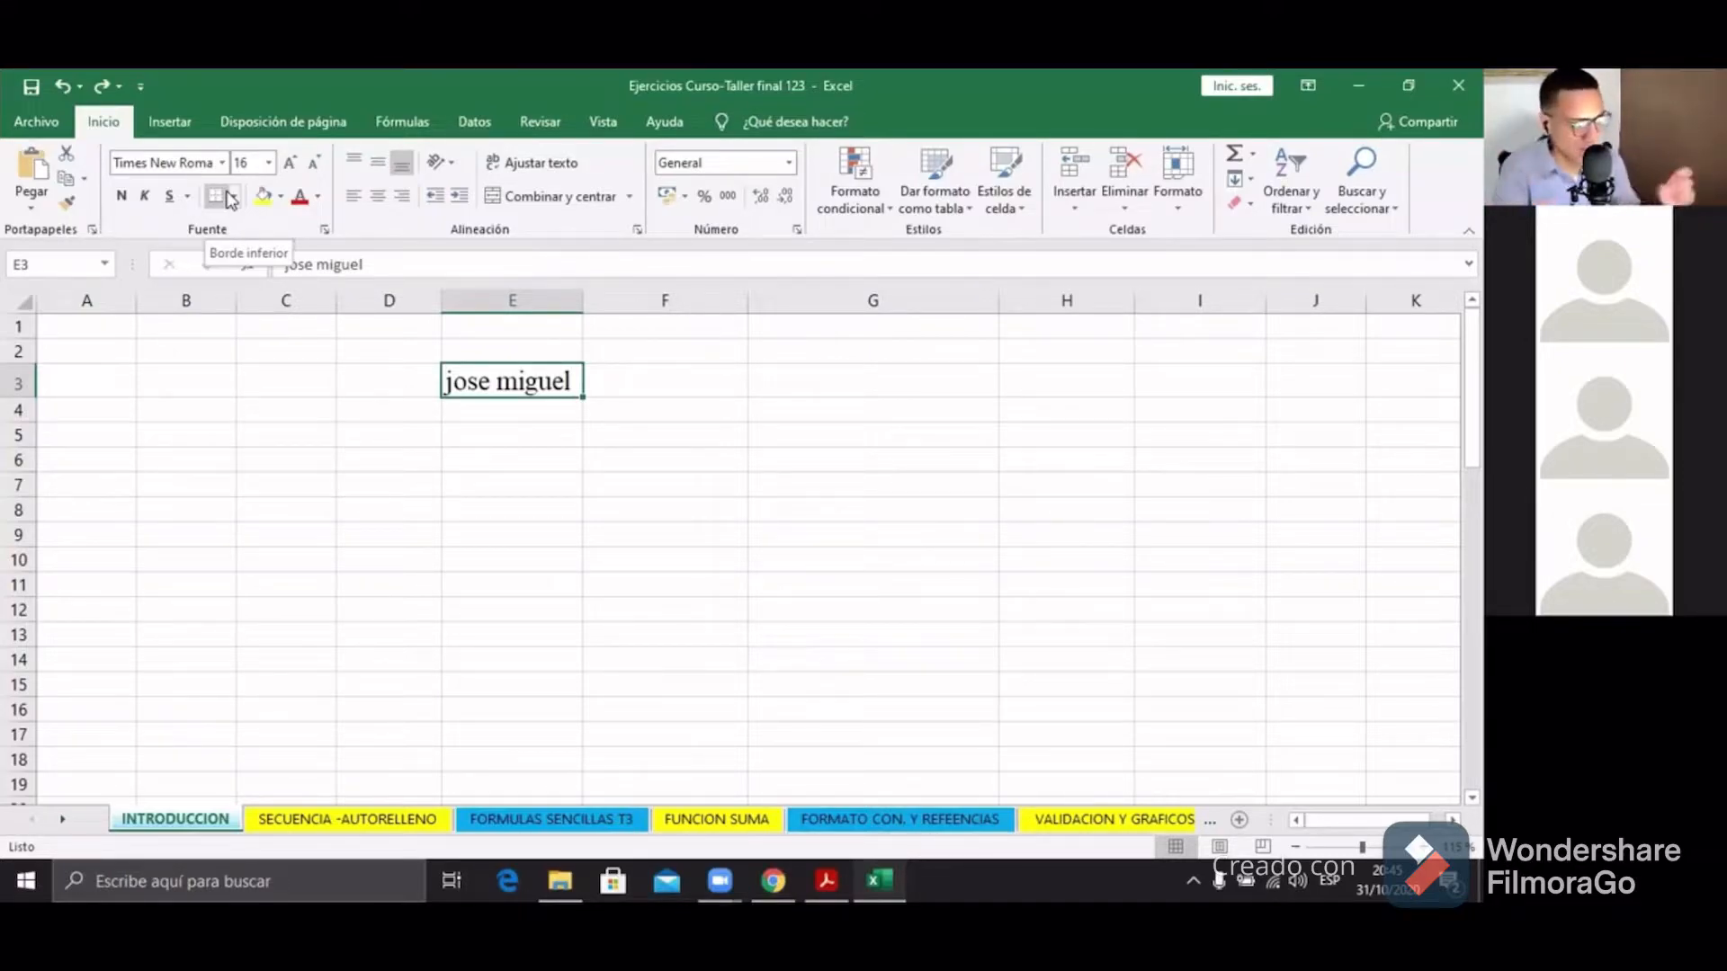
pyautogui.moveTo(567, 589); pyautogui.dragTo(666, 585)
pyautogui.click(886, 389)
pyautogui.click(400, 632)
pyautogui.click(819, 438)
pyautogui.click(643, 565)
pyautogui.click(471, 555)
pyautogui.click(801, 537)
pyautogui.click(575, 539)
pyautogui.moveTo(388, 486); pyautogui.dragTo(388, 510)
pyautogui.moveTo(389, 636); pyautogui.dragTo(388, 660)
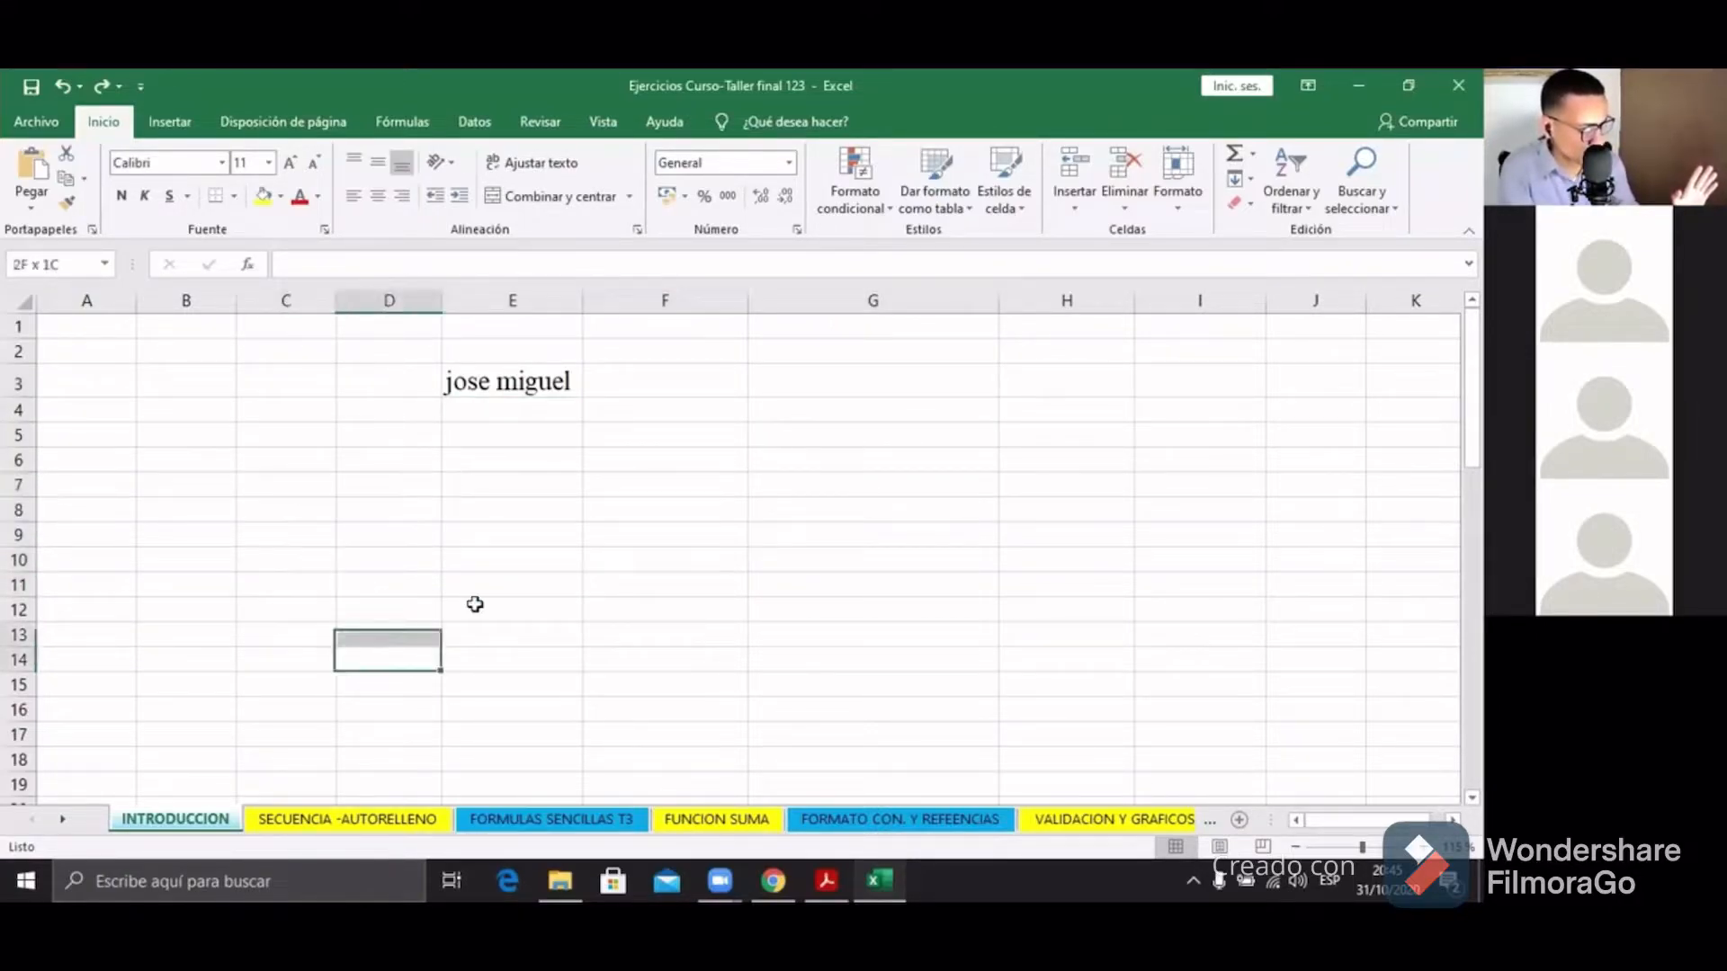
pyautogui.click(503, 588)
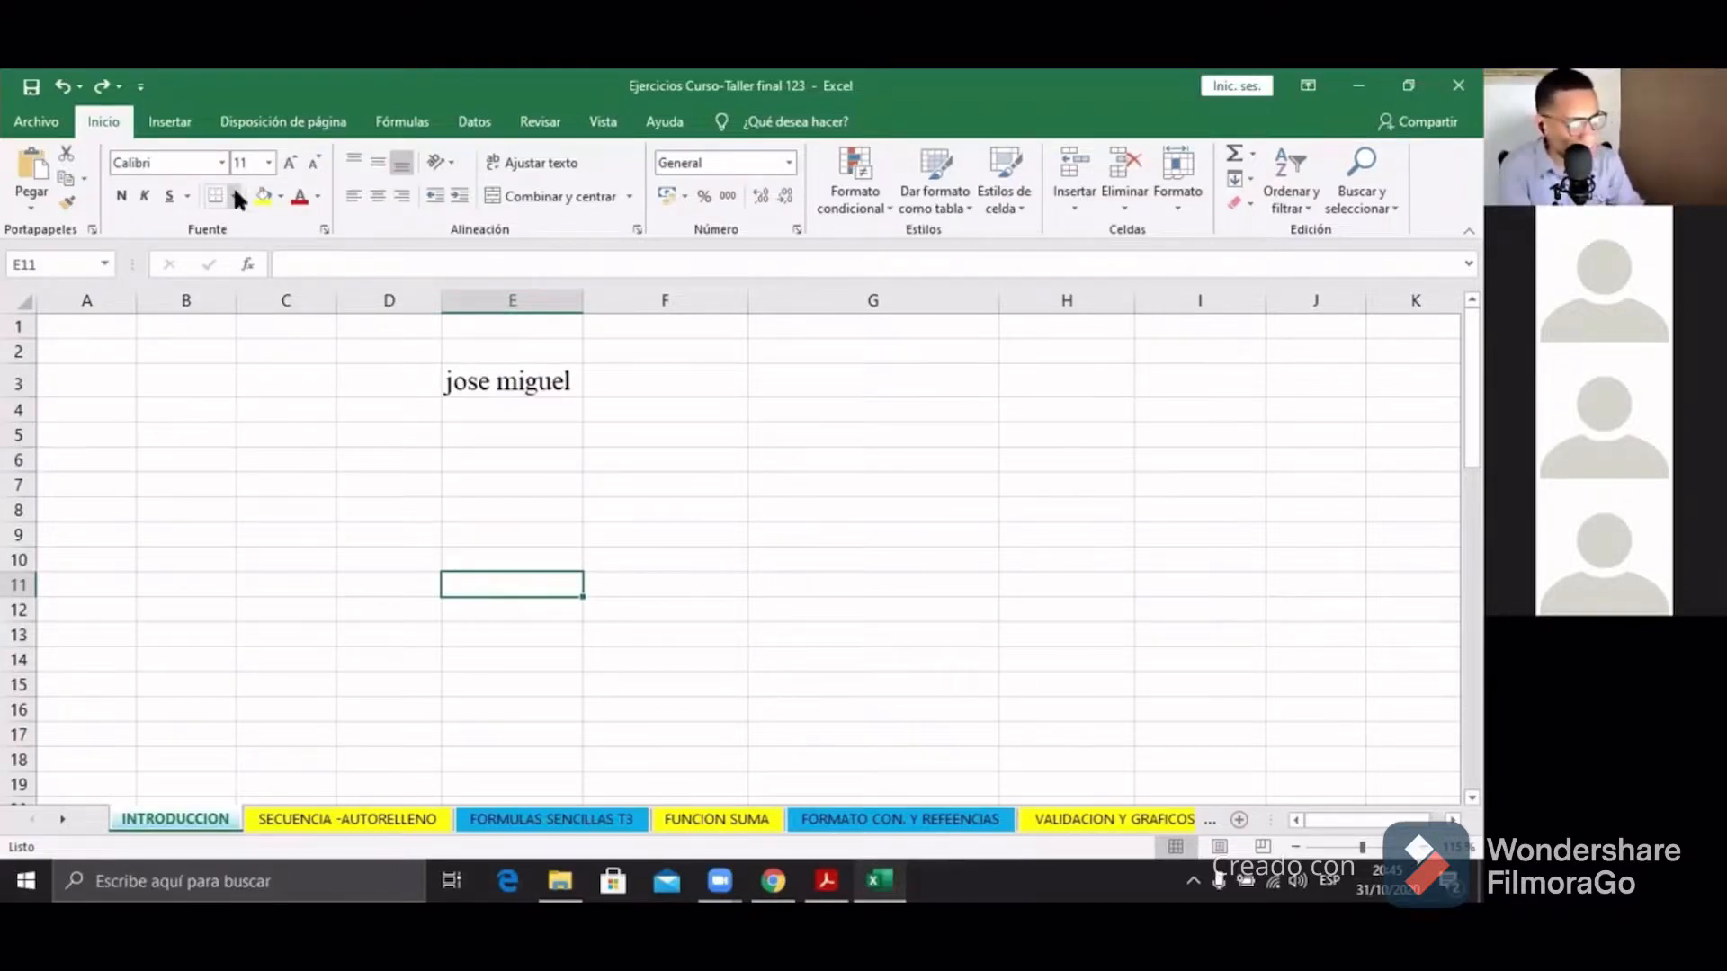
pyautogui.click(958, 412)
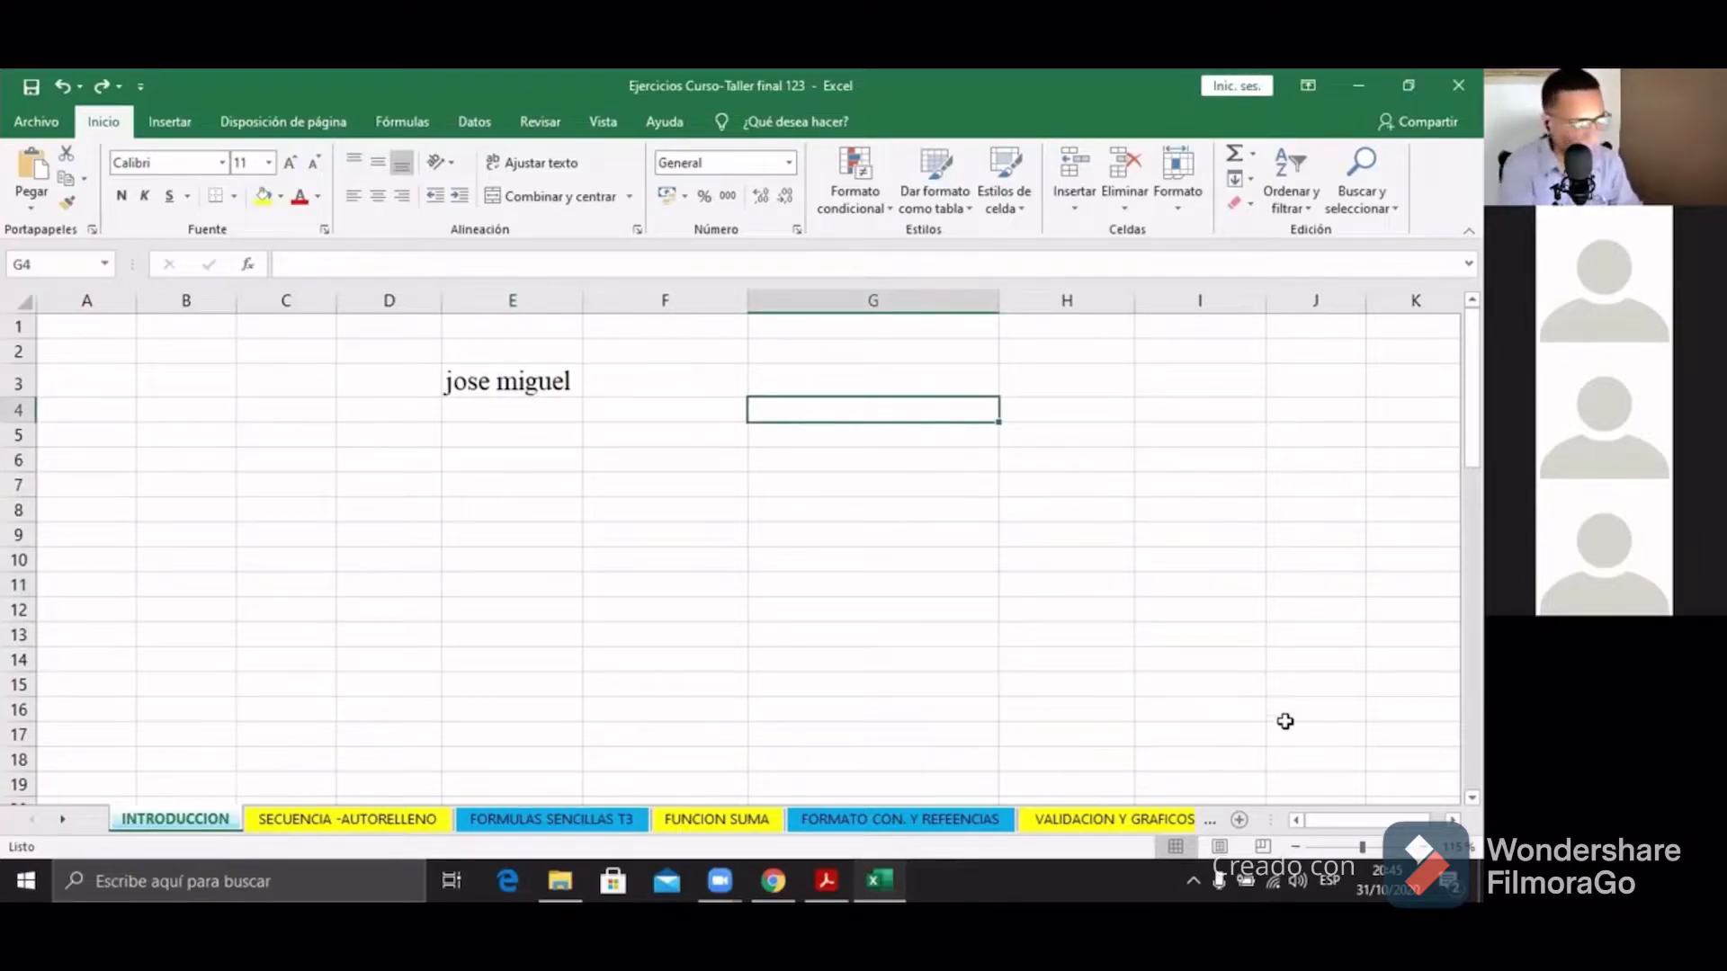
# Step: Delete the name from cell E3
pyautogui.click(511, 388)
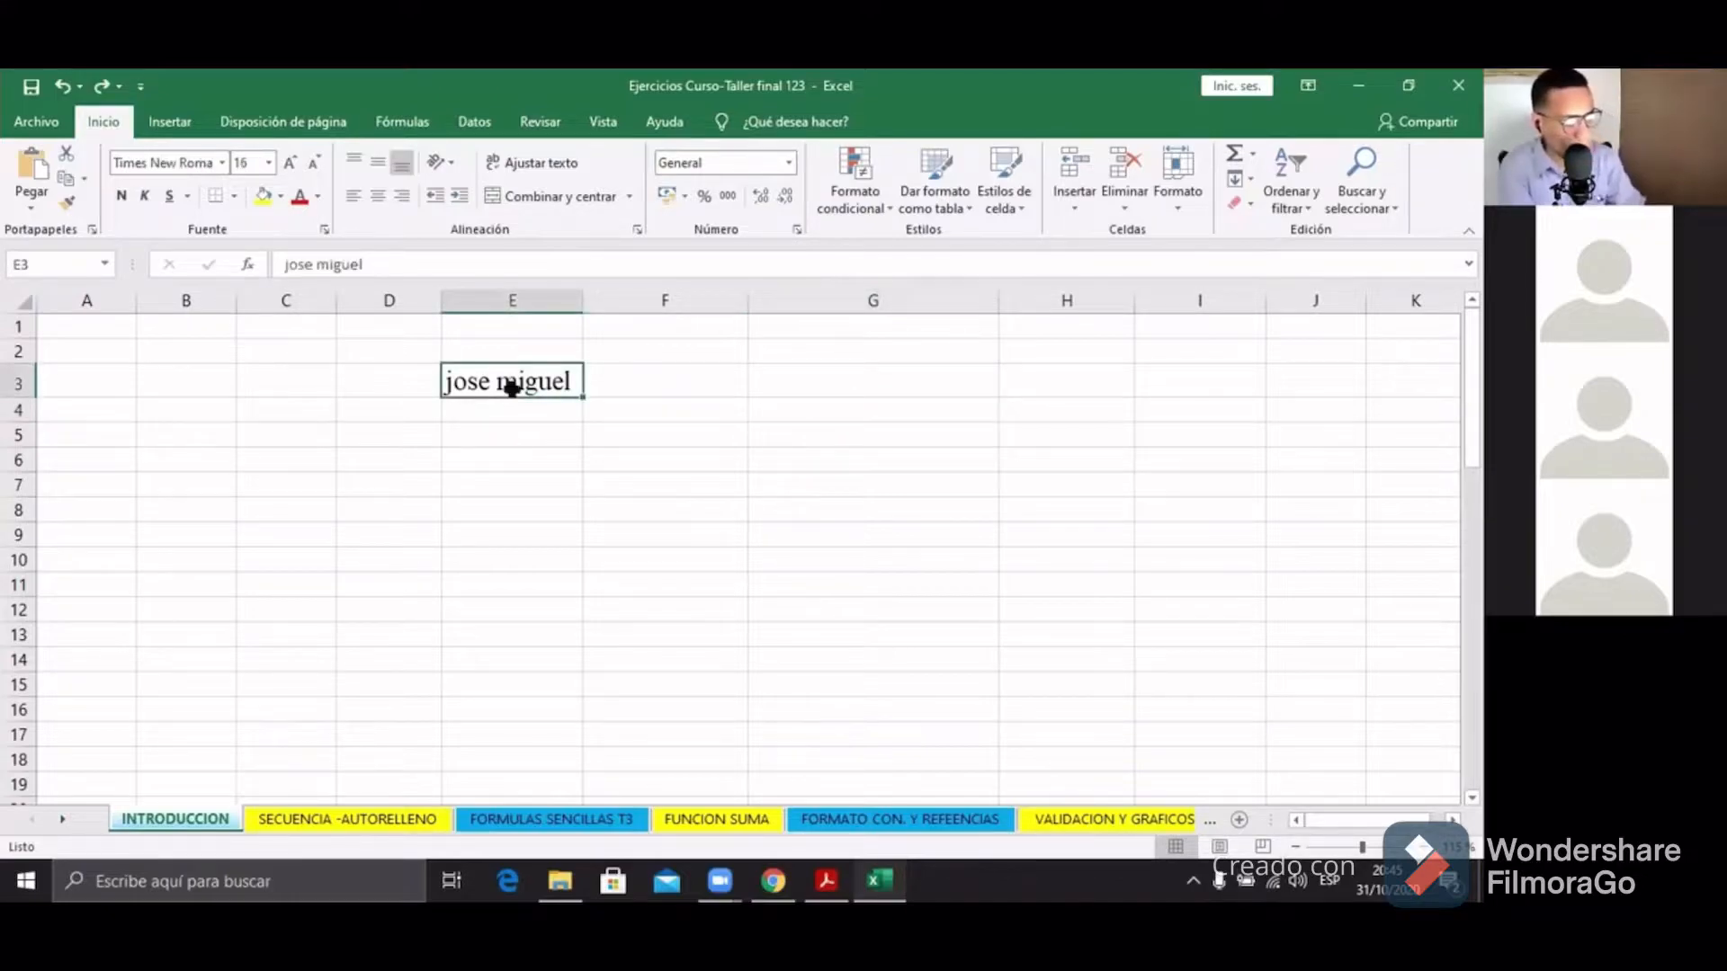
pyautogui.press('Delete')
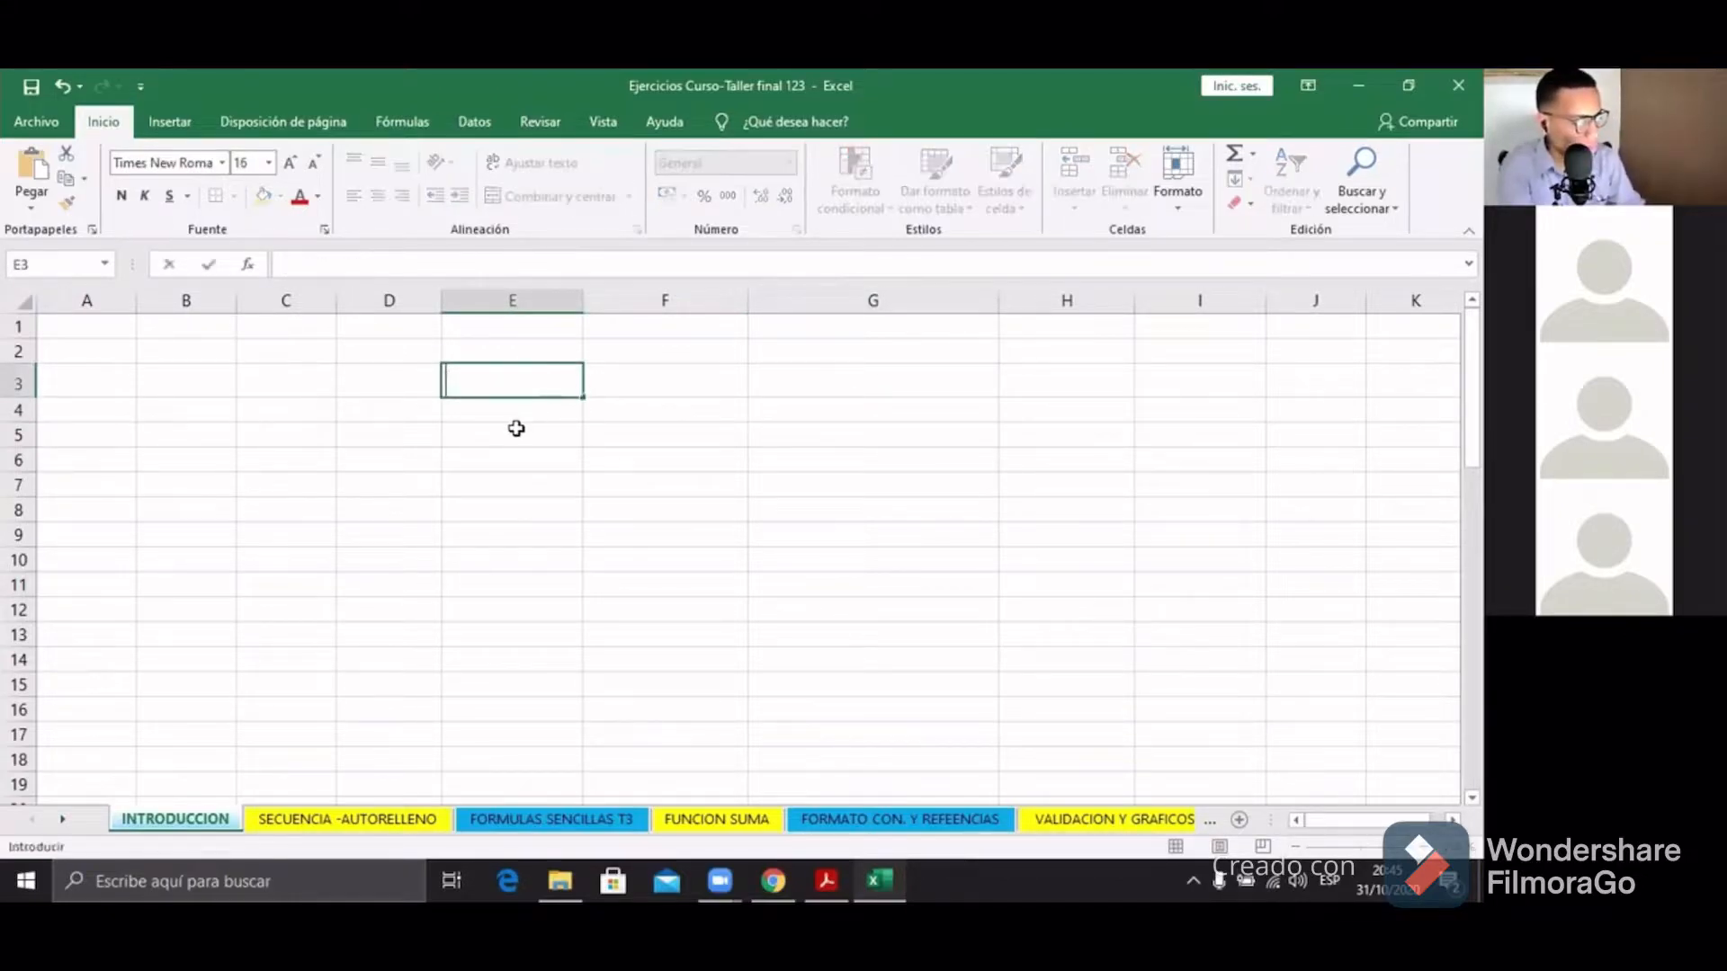
pyautogui.click(523, 430)
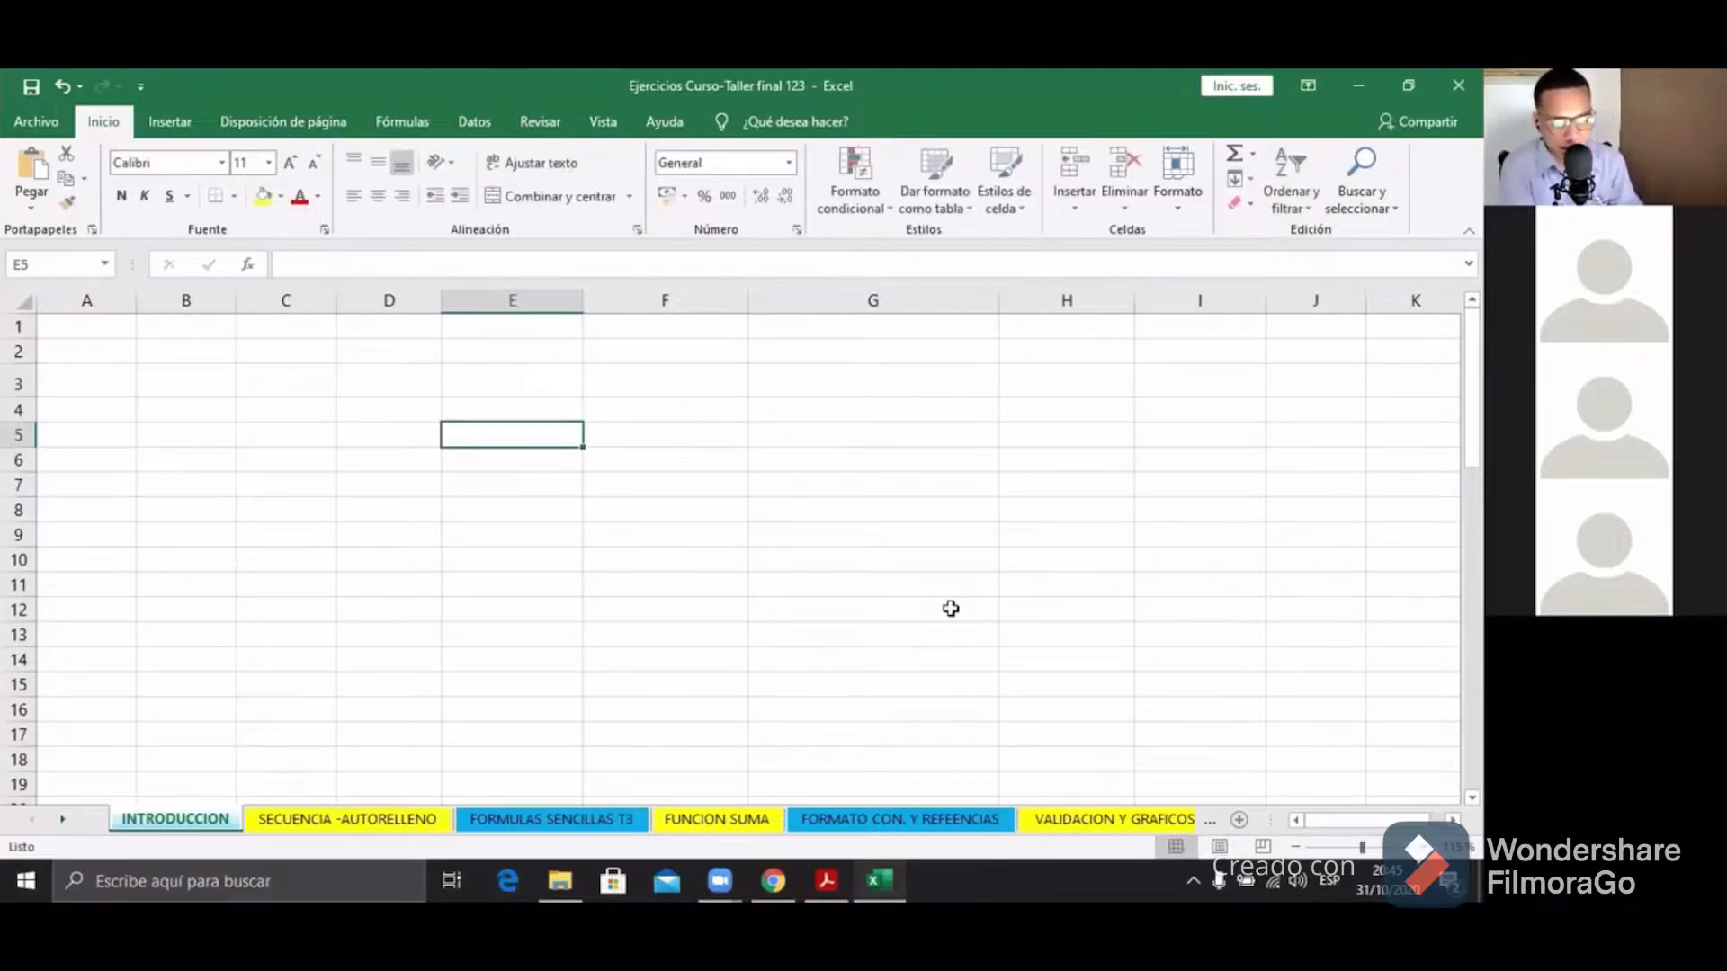
# Step: Select the WOPEX ACADEMY table and open its print preview zoomed to actual size
pyautogui.scroll(-12, 951, 609)
pyautogui.scroll(2, 755, 581)
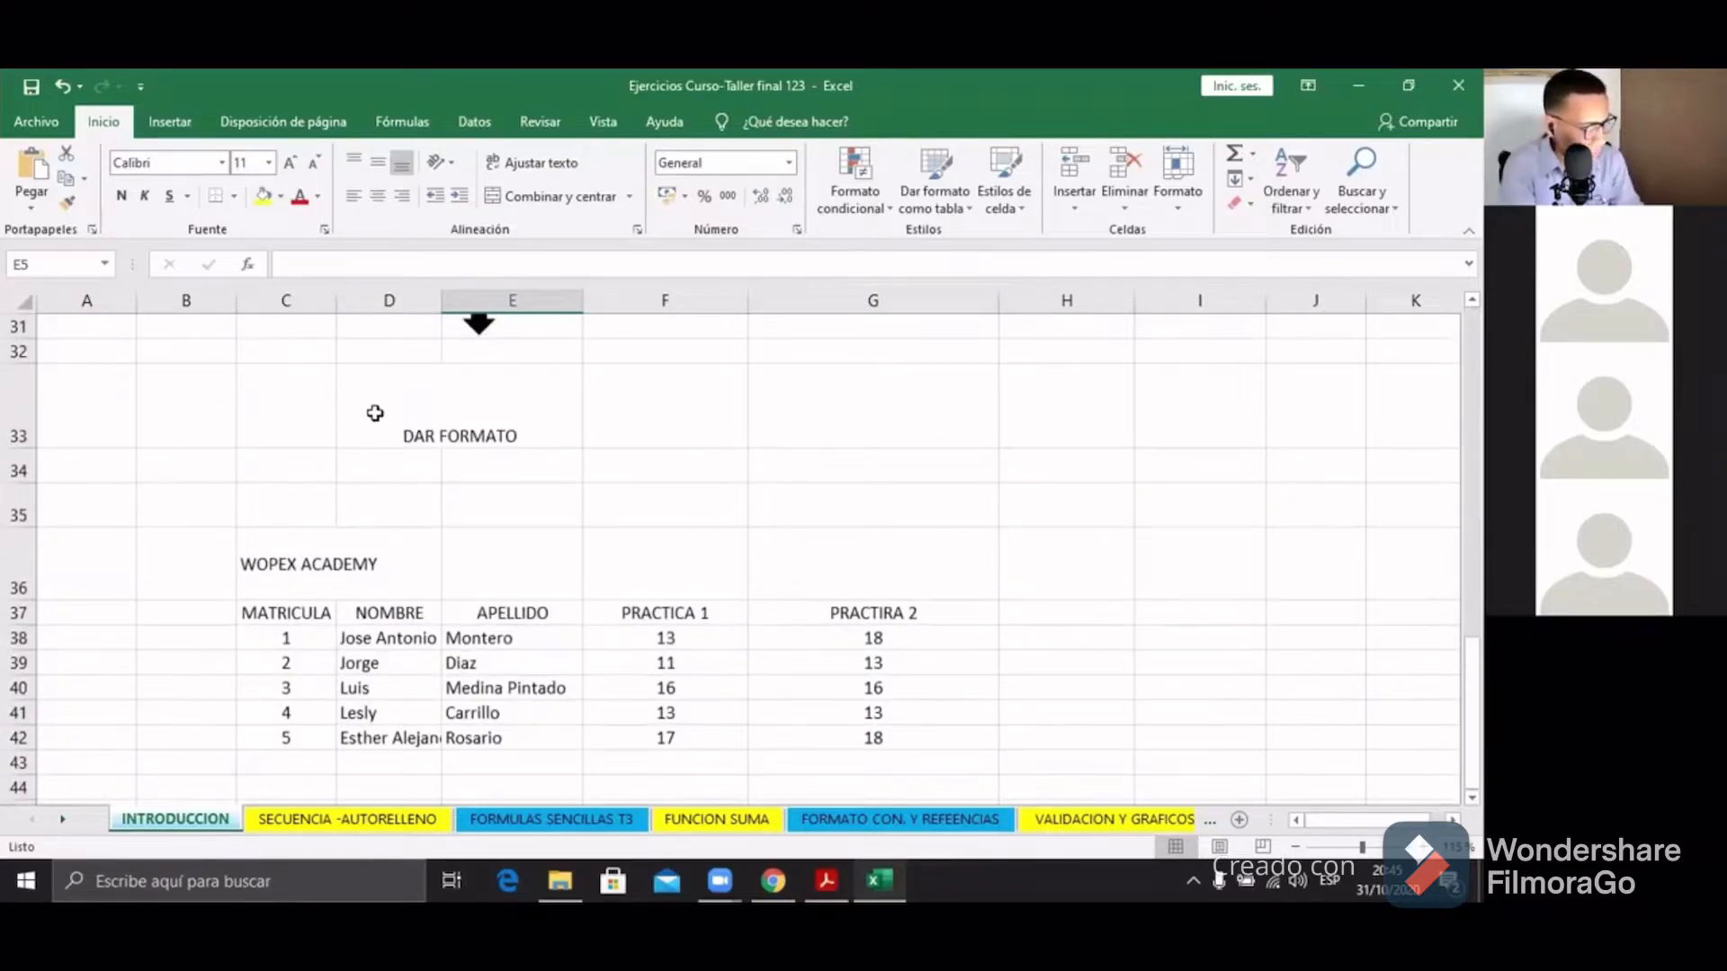
pyautogui.click(219, 410)
pyautogui.moveTo(212, 548); pyautogui.dragTo(870, 766)
pyautogui.hotkey('ctrl', 'p')
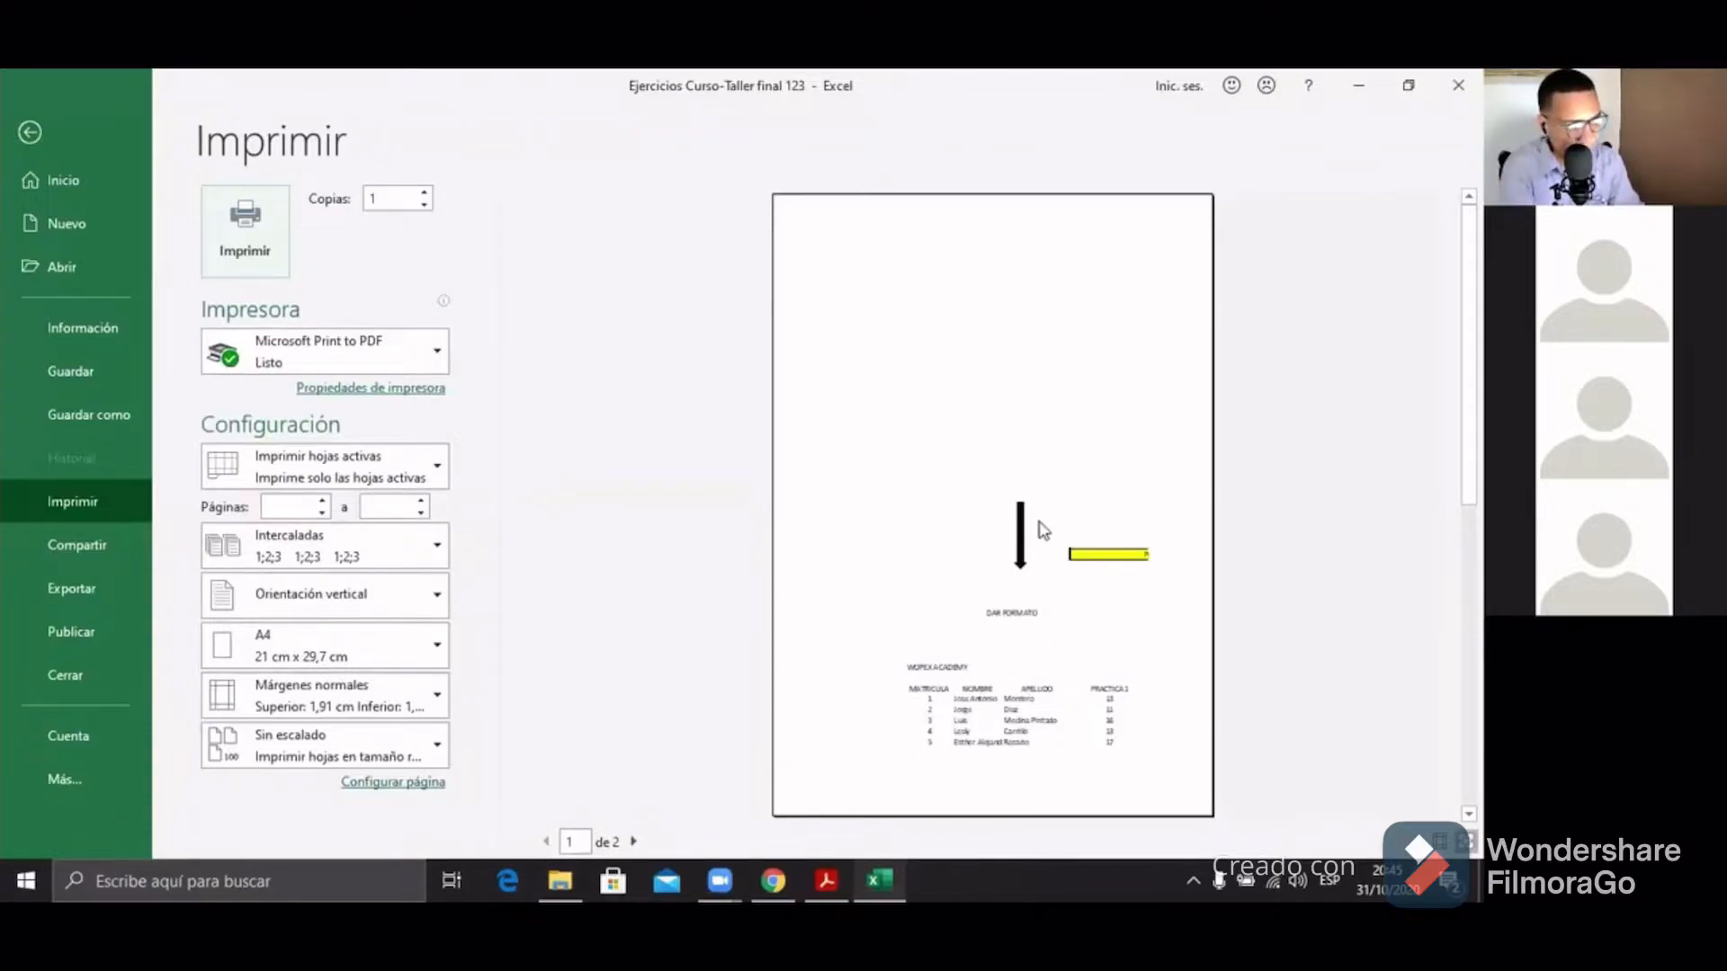
pyautogui.click(966, 662)
pyautogui.scroll(-6, 970, 666)
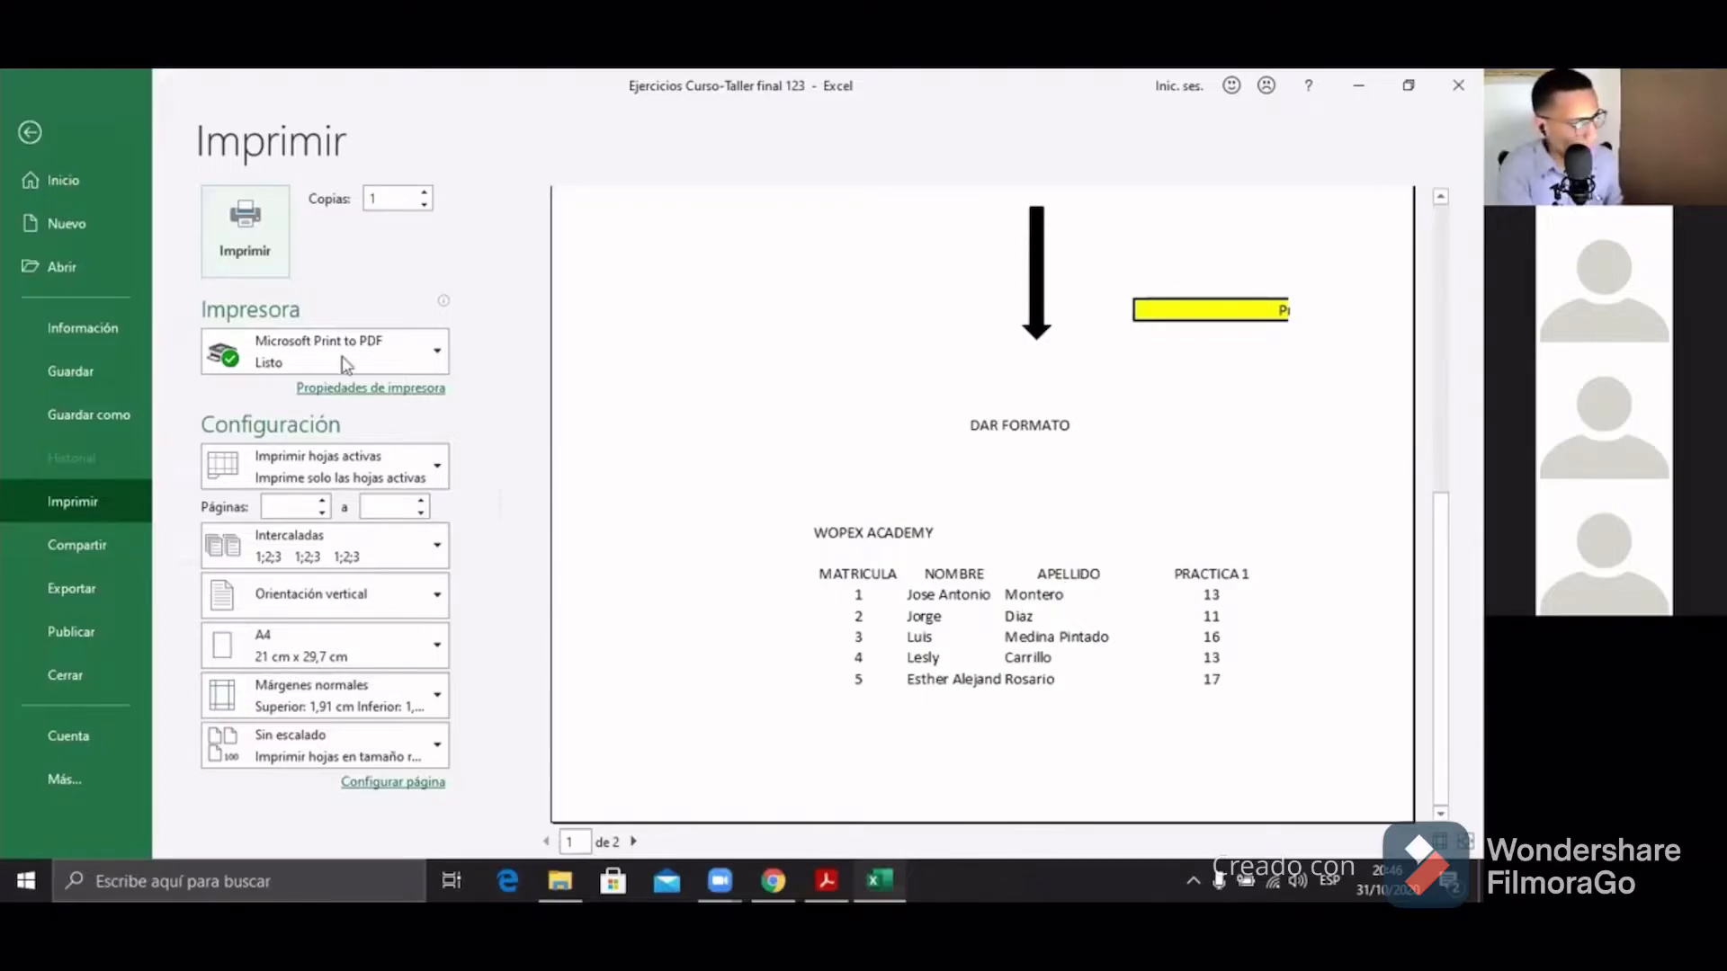
# Step: Leave print preview and select the WOPEX ACADEMY student table range B36:G42
pyautogui.click(28, 133)
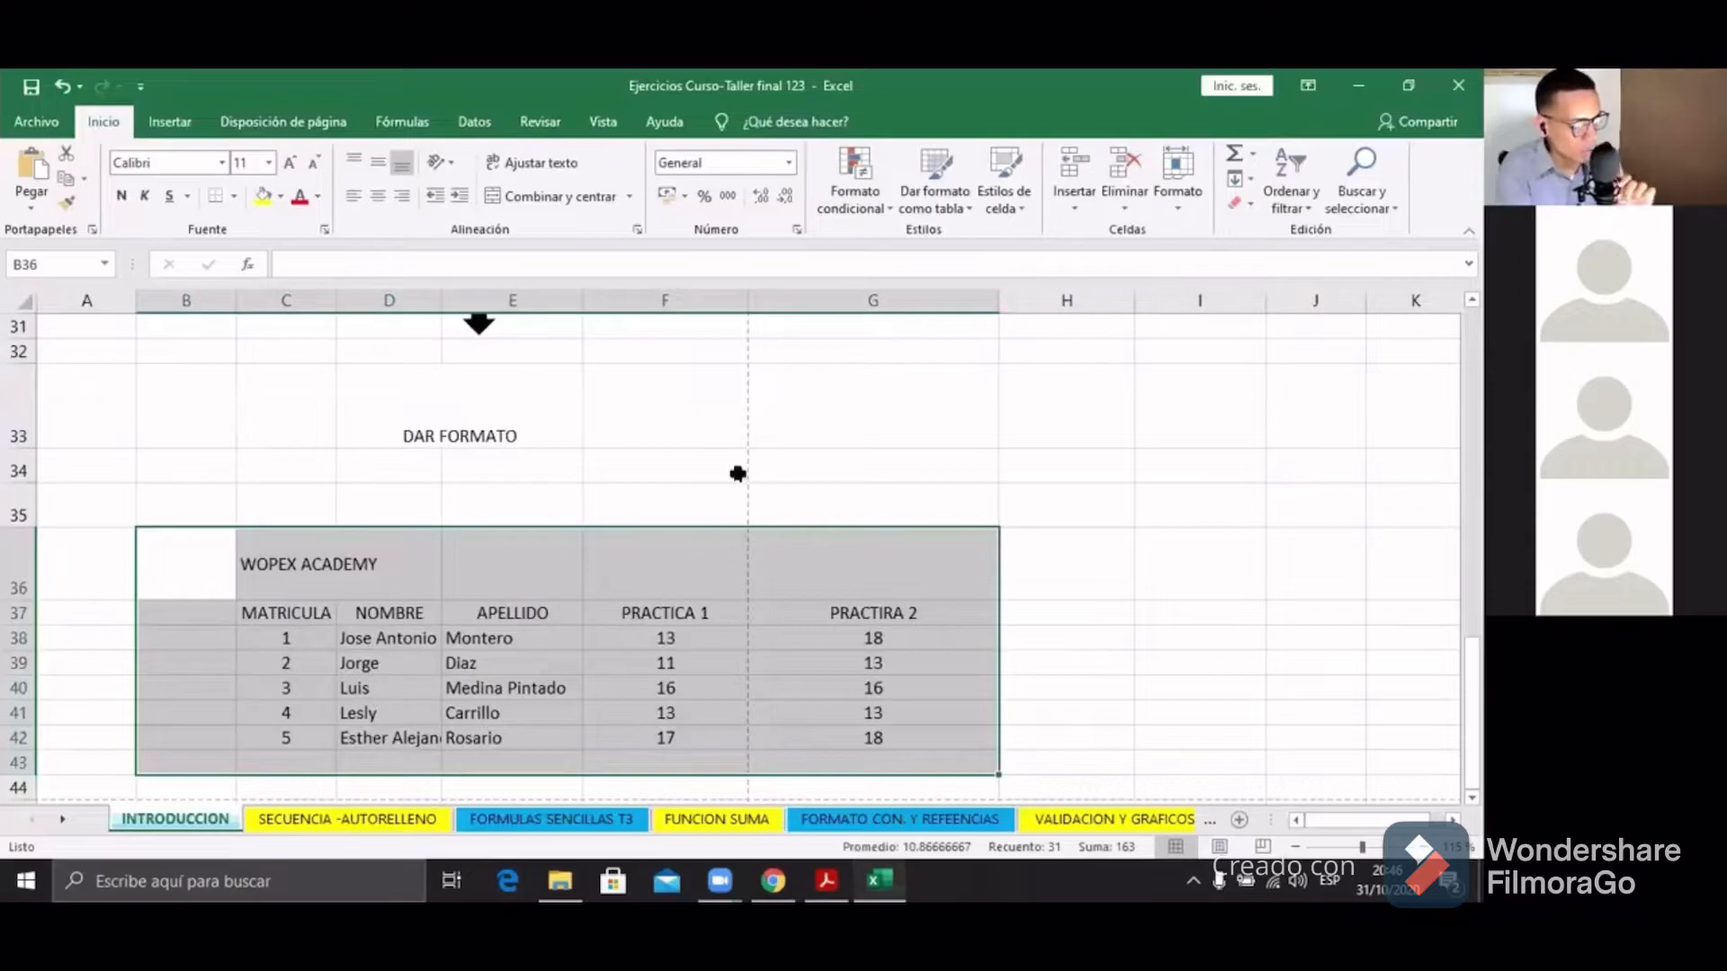
pyautogui.click(733, 471)
pyautogui.moveTo(219, 551); pyautogui.dragTo(905, 737)
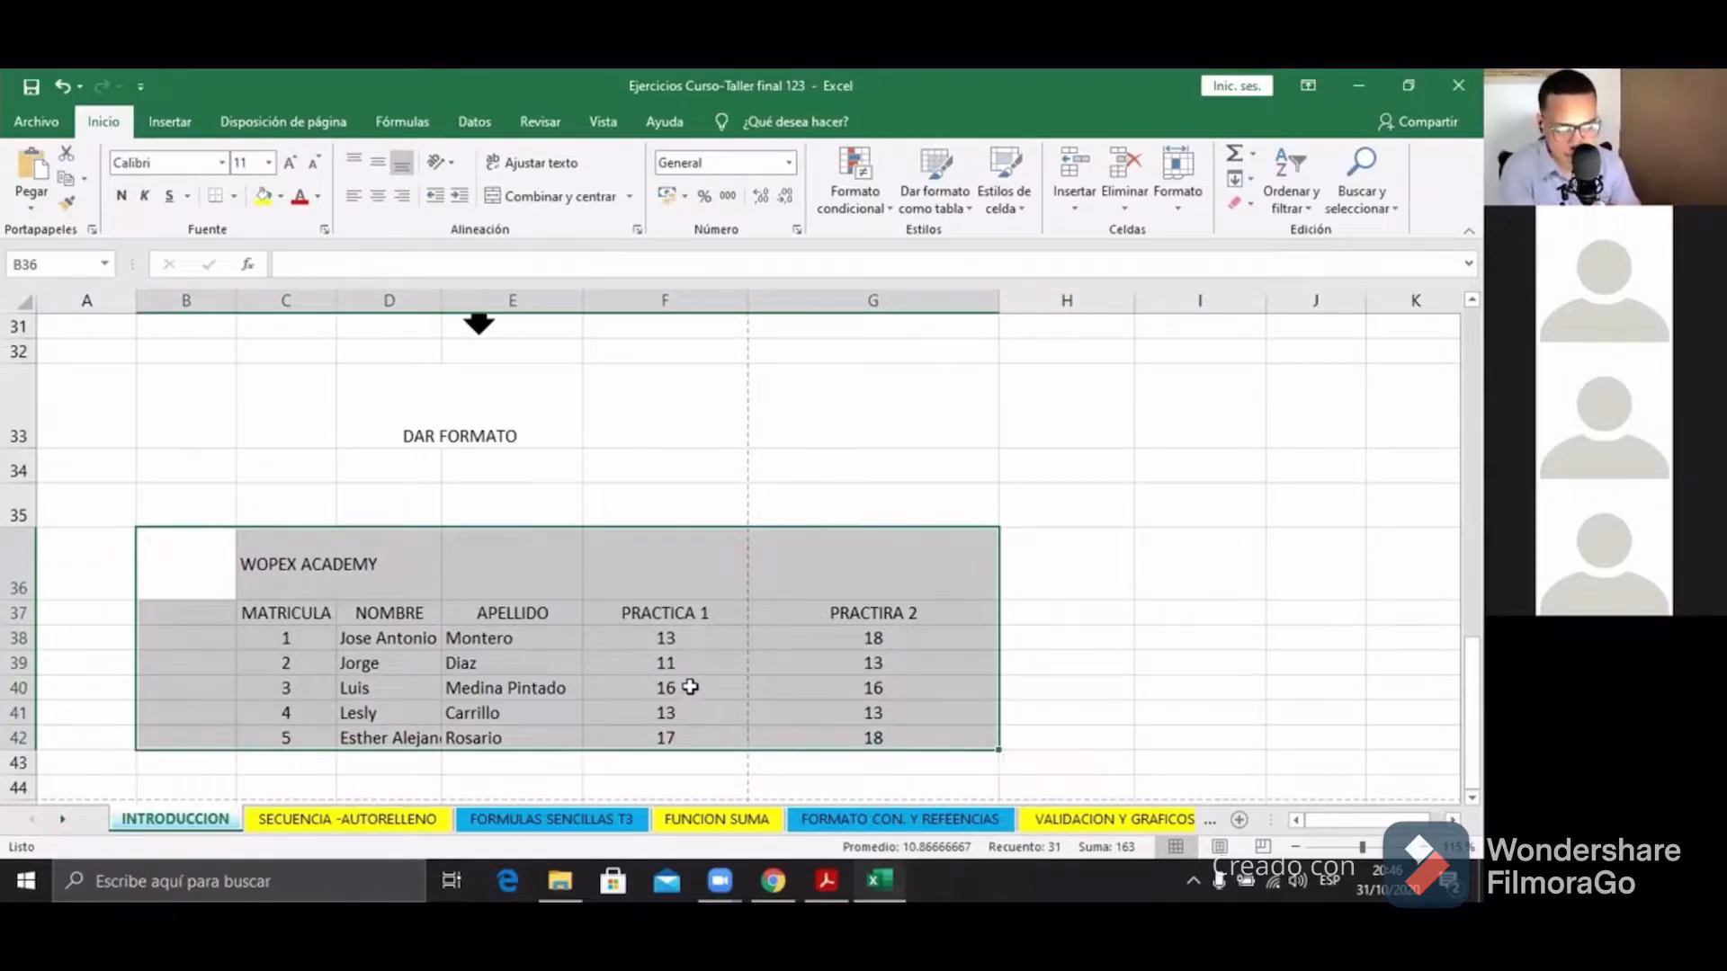
pyautogui.hotkey('alt', 'Tab')
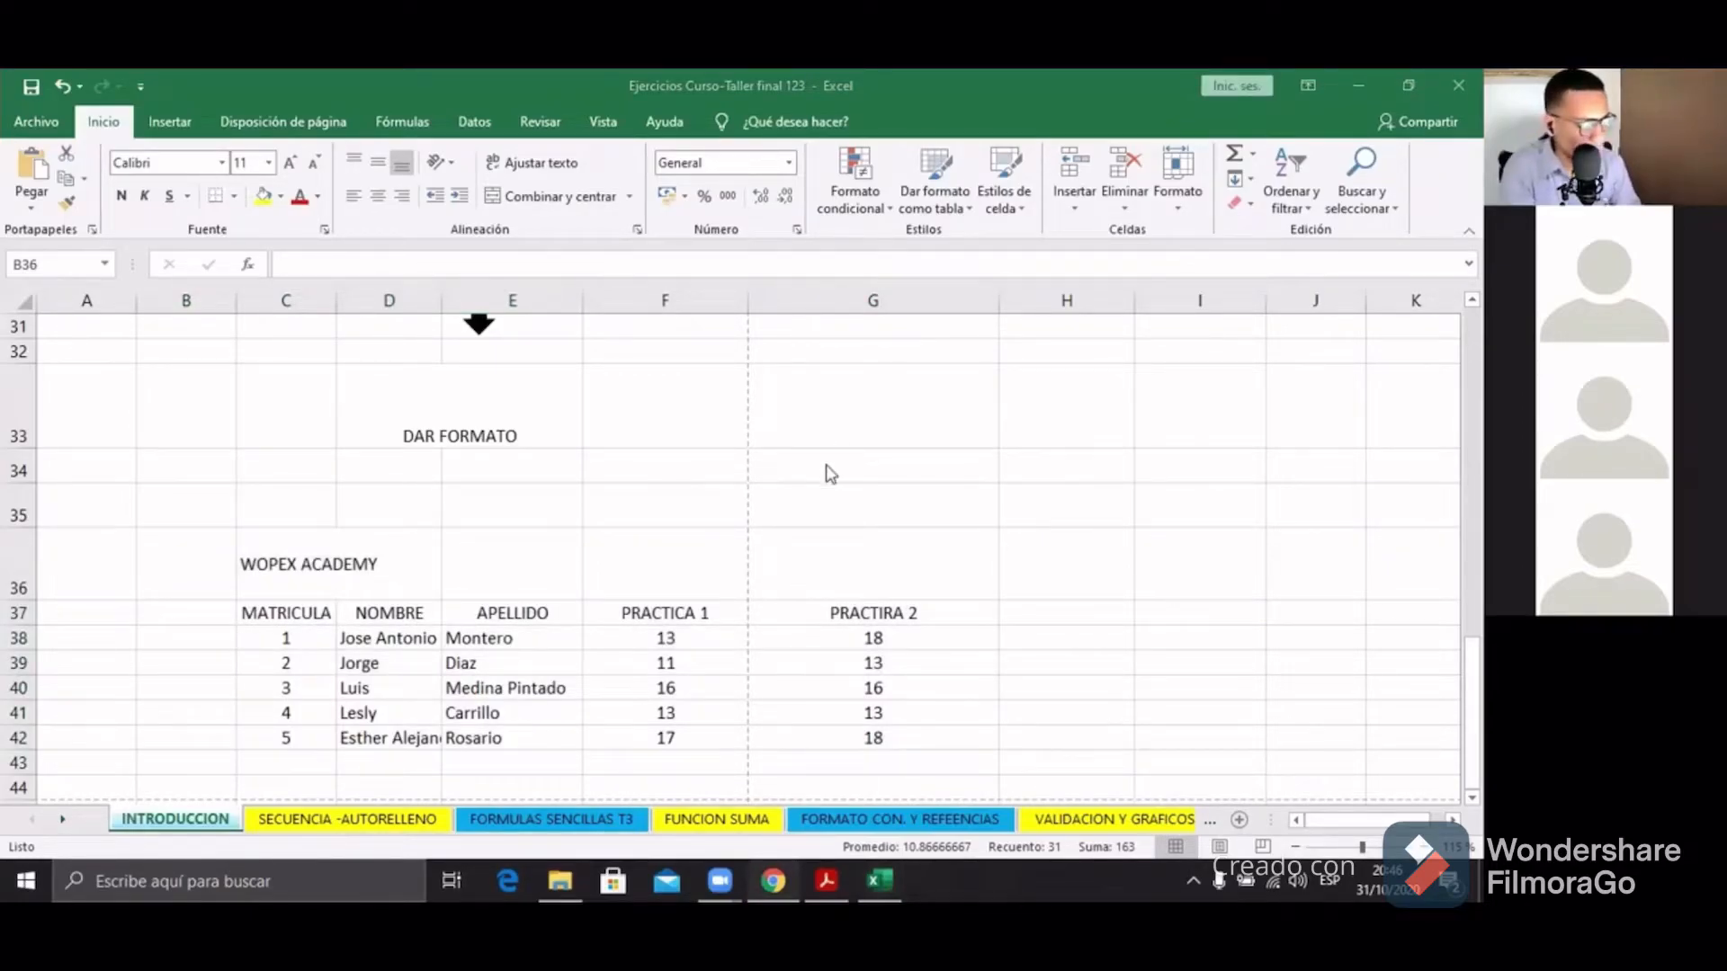
pyautogui.hotkey('alt', 'Tab')
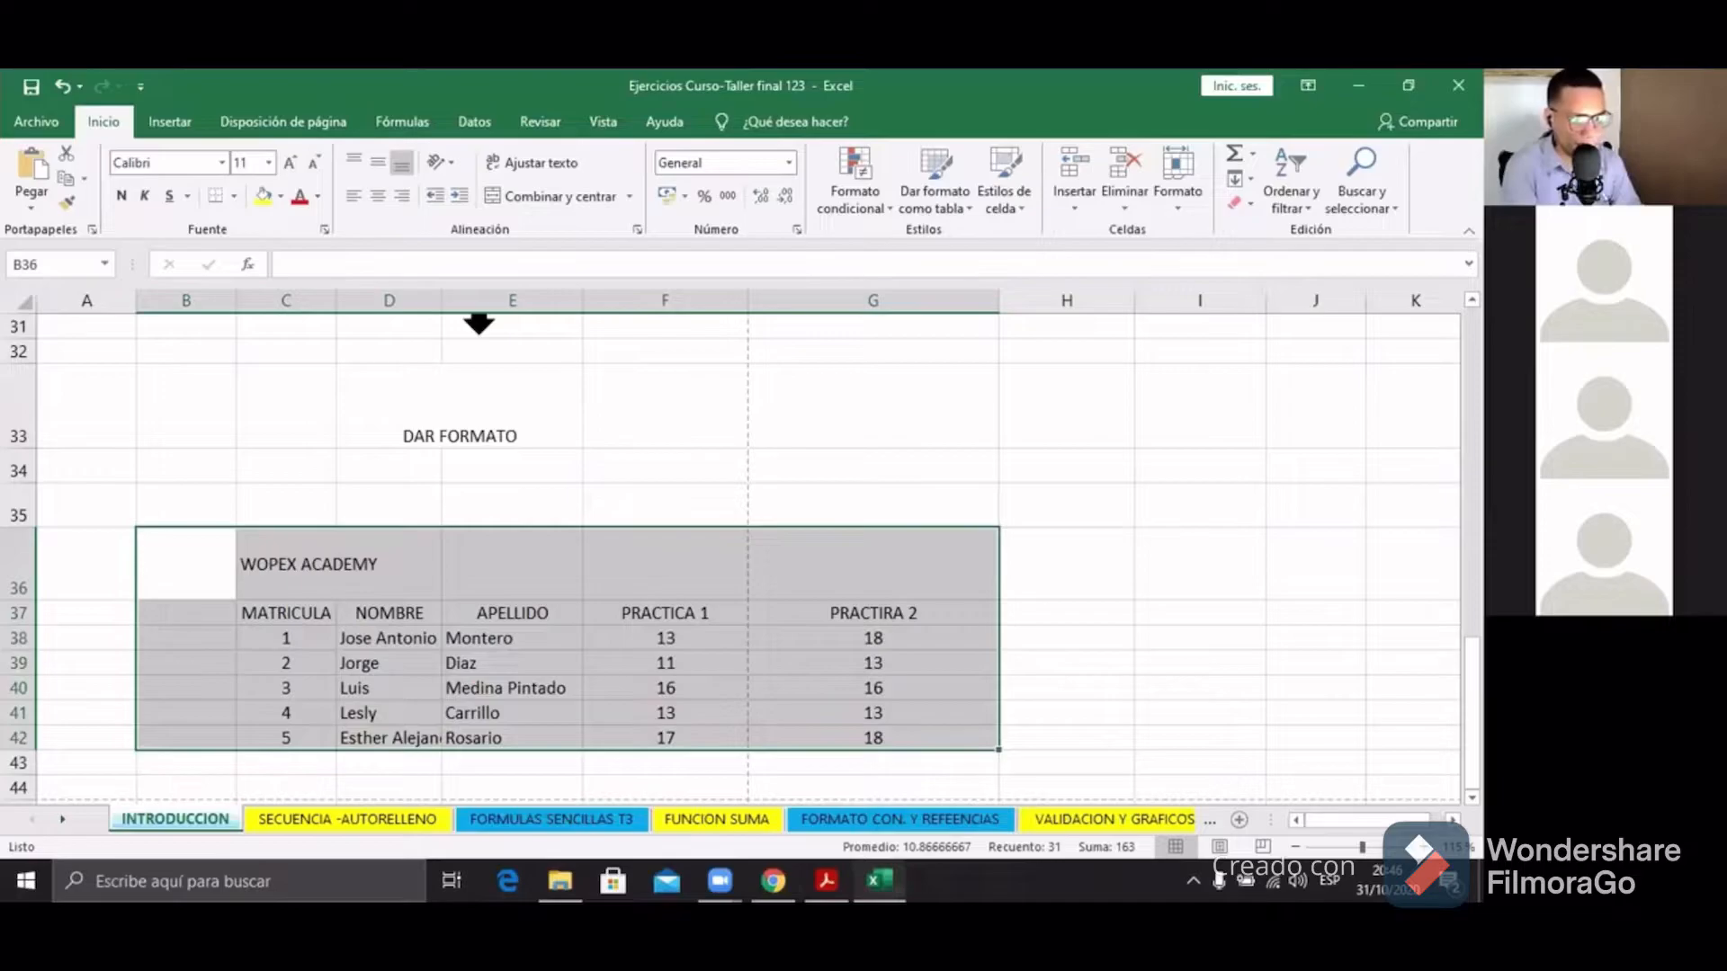
pyautogui.click(240, 559)
pyautogui.moveTo(208, 559); pyautogui.dragTo(783, 725)
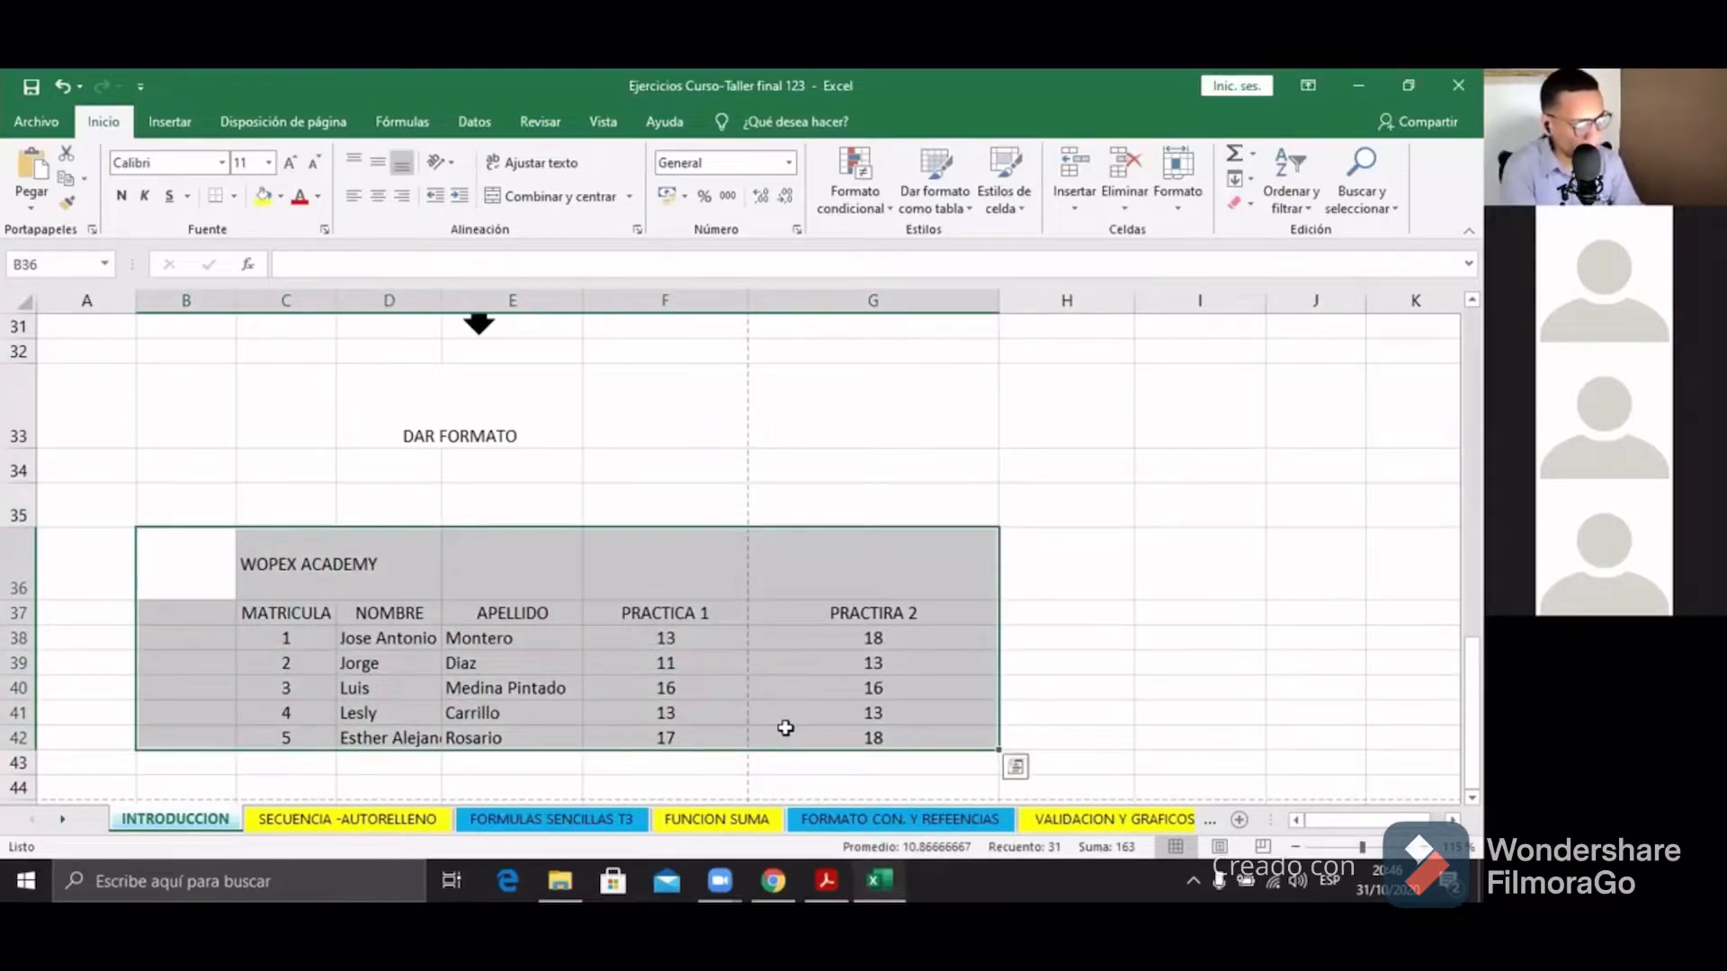
# Step: Apply Todos los bordes so every cell of the table is bordered
pyautogui.click(234, 197)
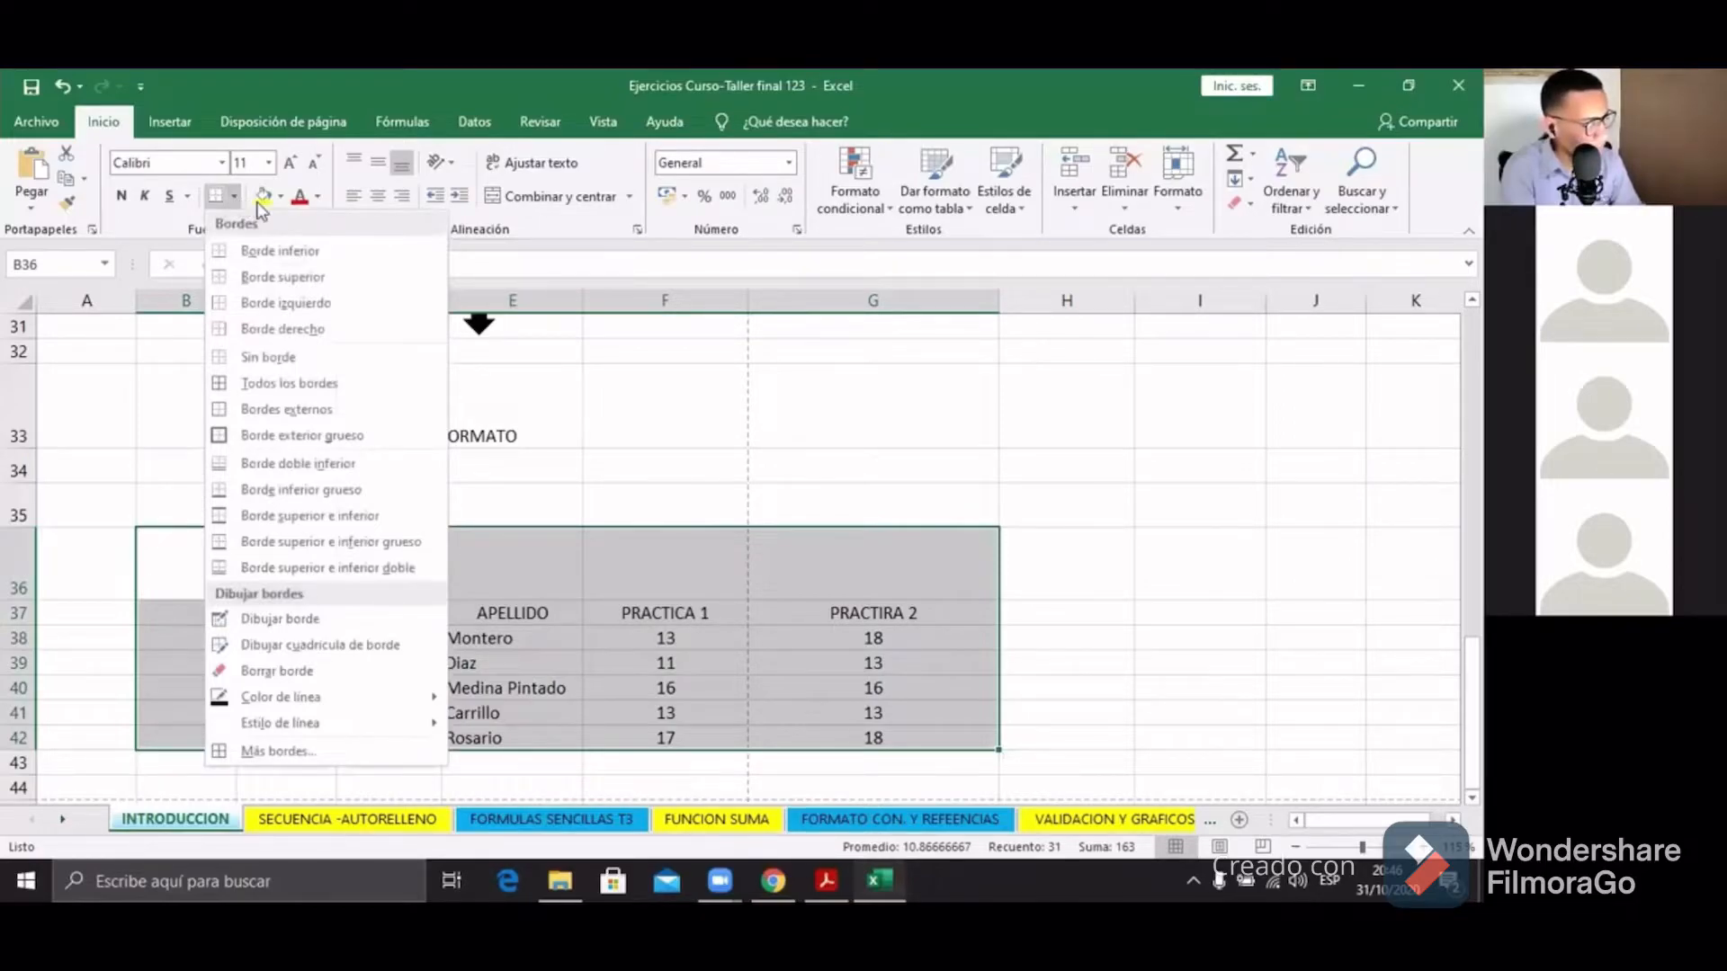
pyautogui.click(330, 389)
pyautogui.click(597, 497)
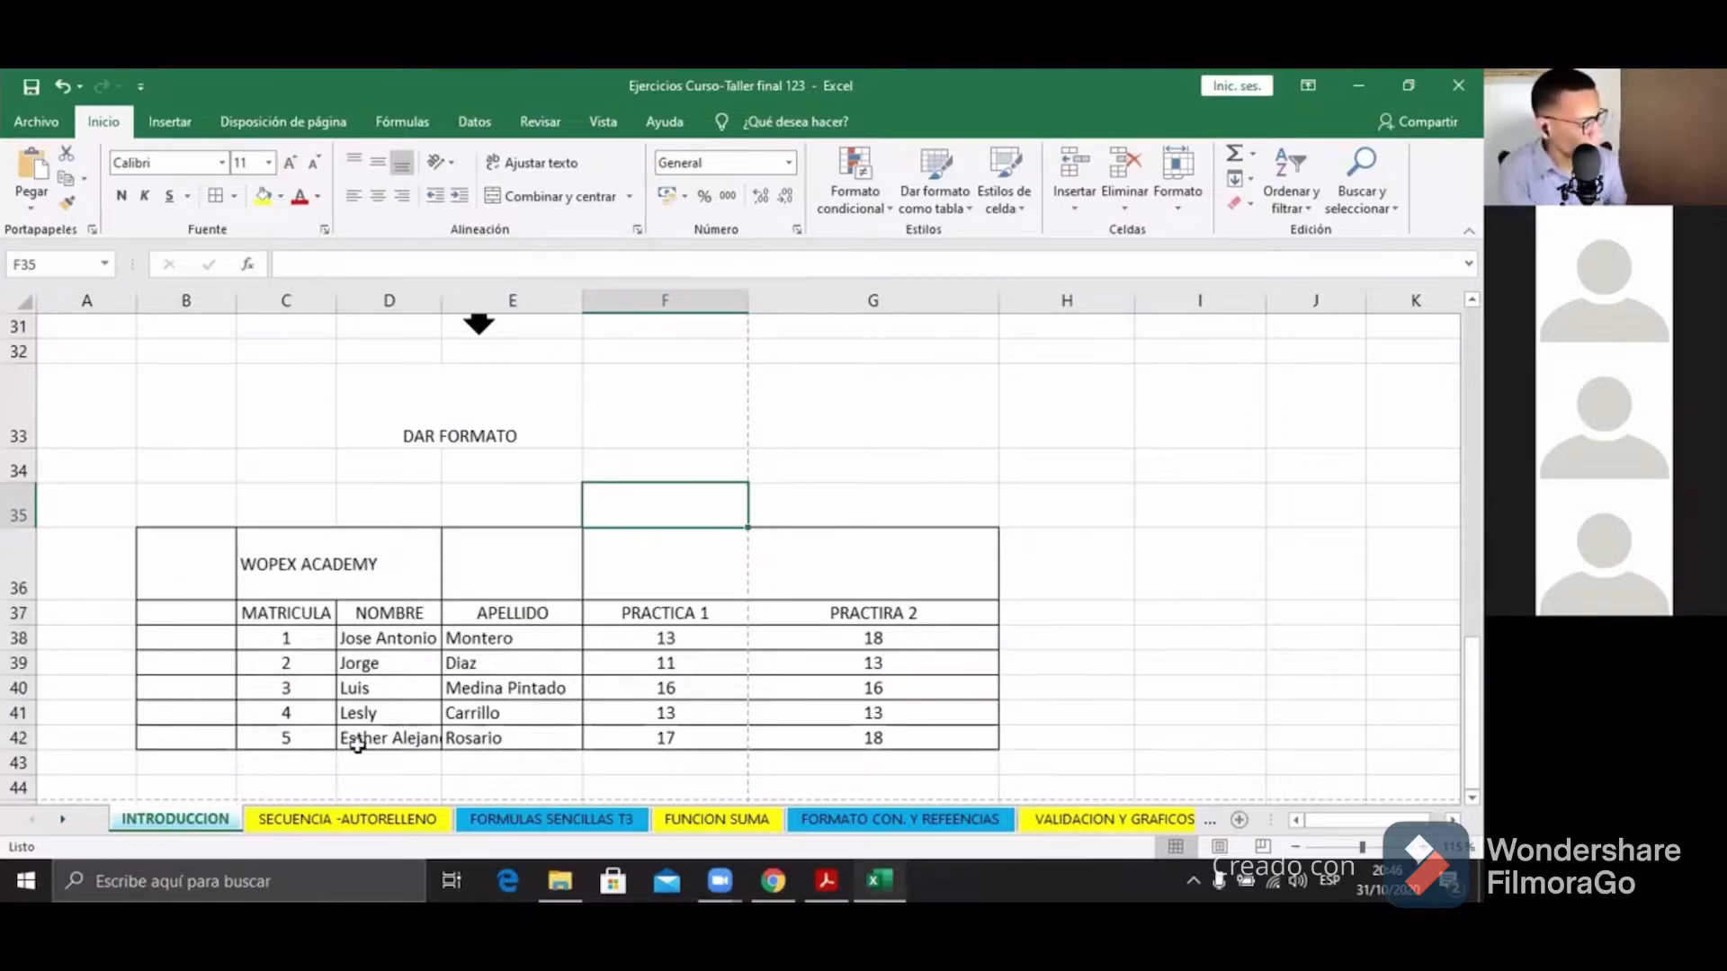
pyautogui.hotkey('ctrl', 'p')
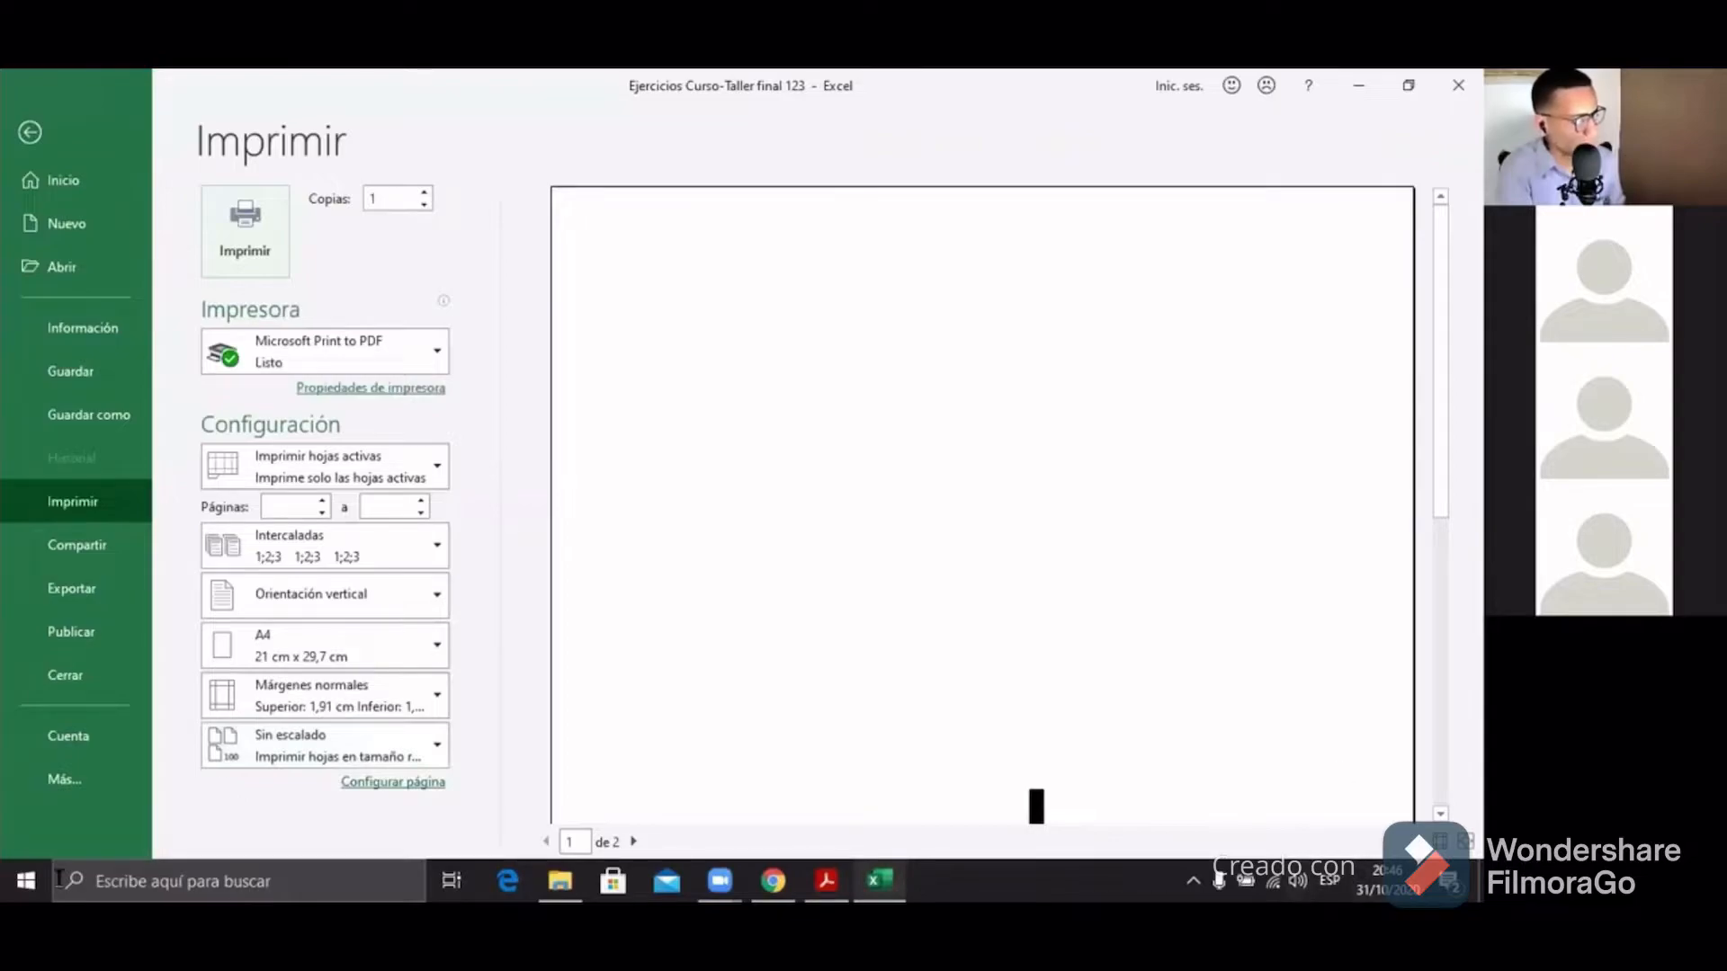
pyautogui.scroll(-1, 859, 430)
pyautogui.scroll(-5, 859, 430)
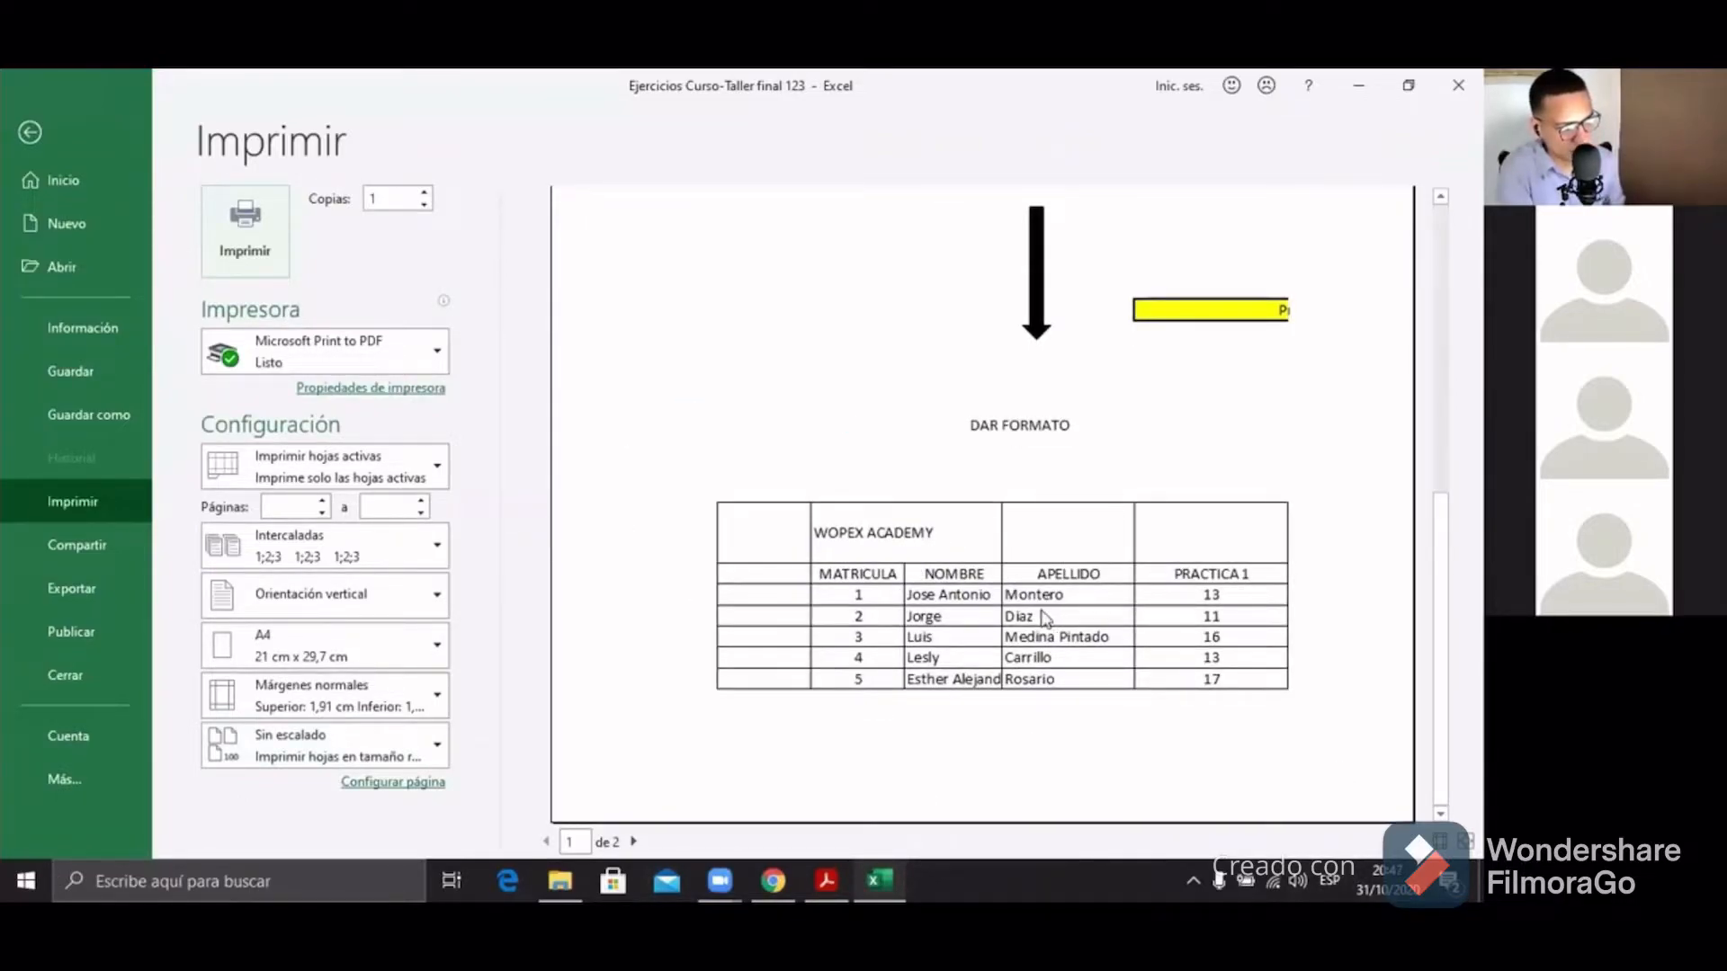
pyautogui.click(15, 133)
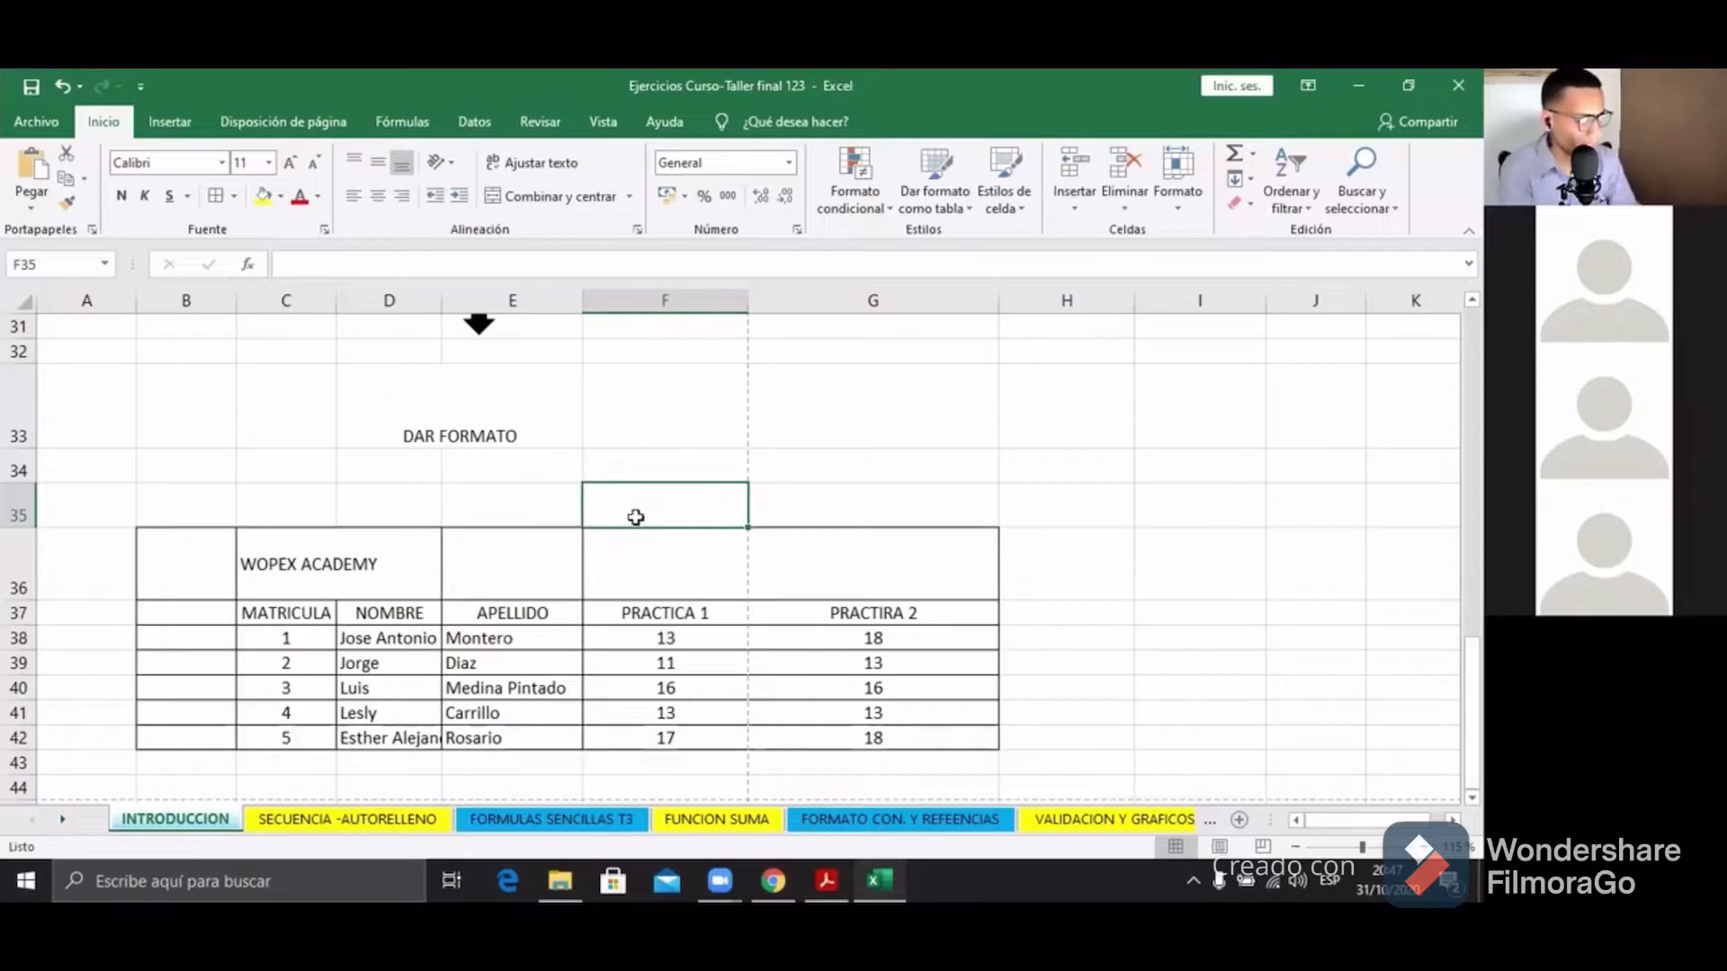
# Step: Select the whole student table B36:G42
pyautogui.scroll(-2, 570, 531)
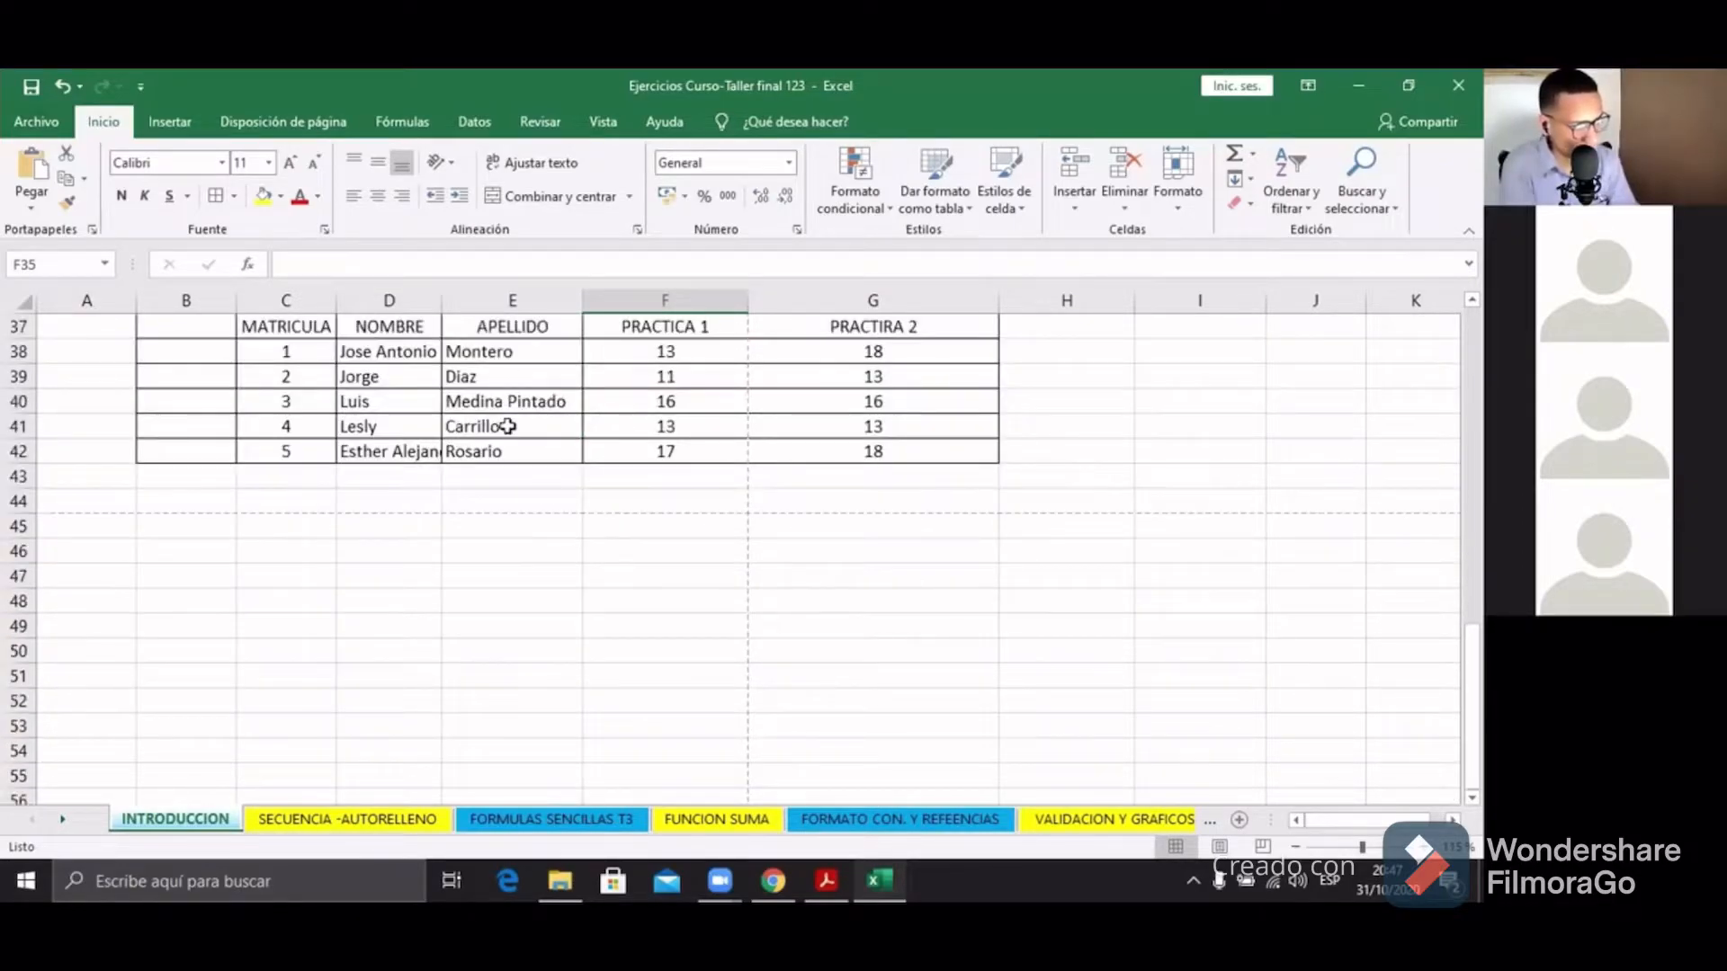
pyautogui.scroll(1, 493, 430)
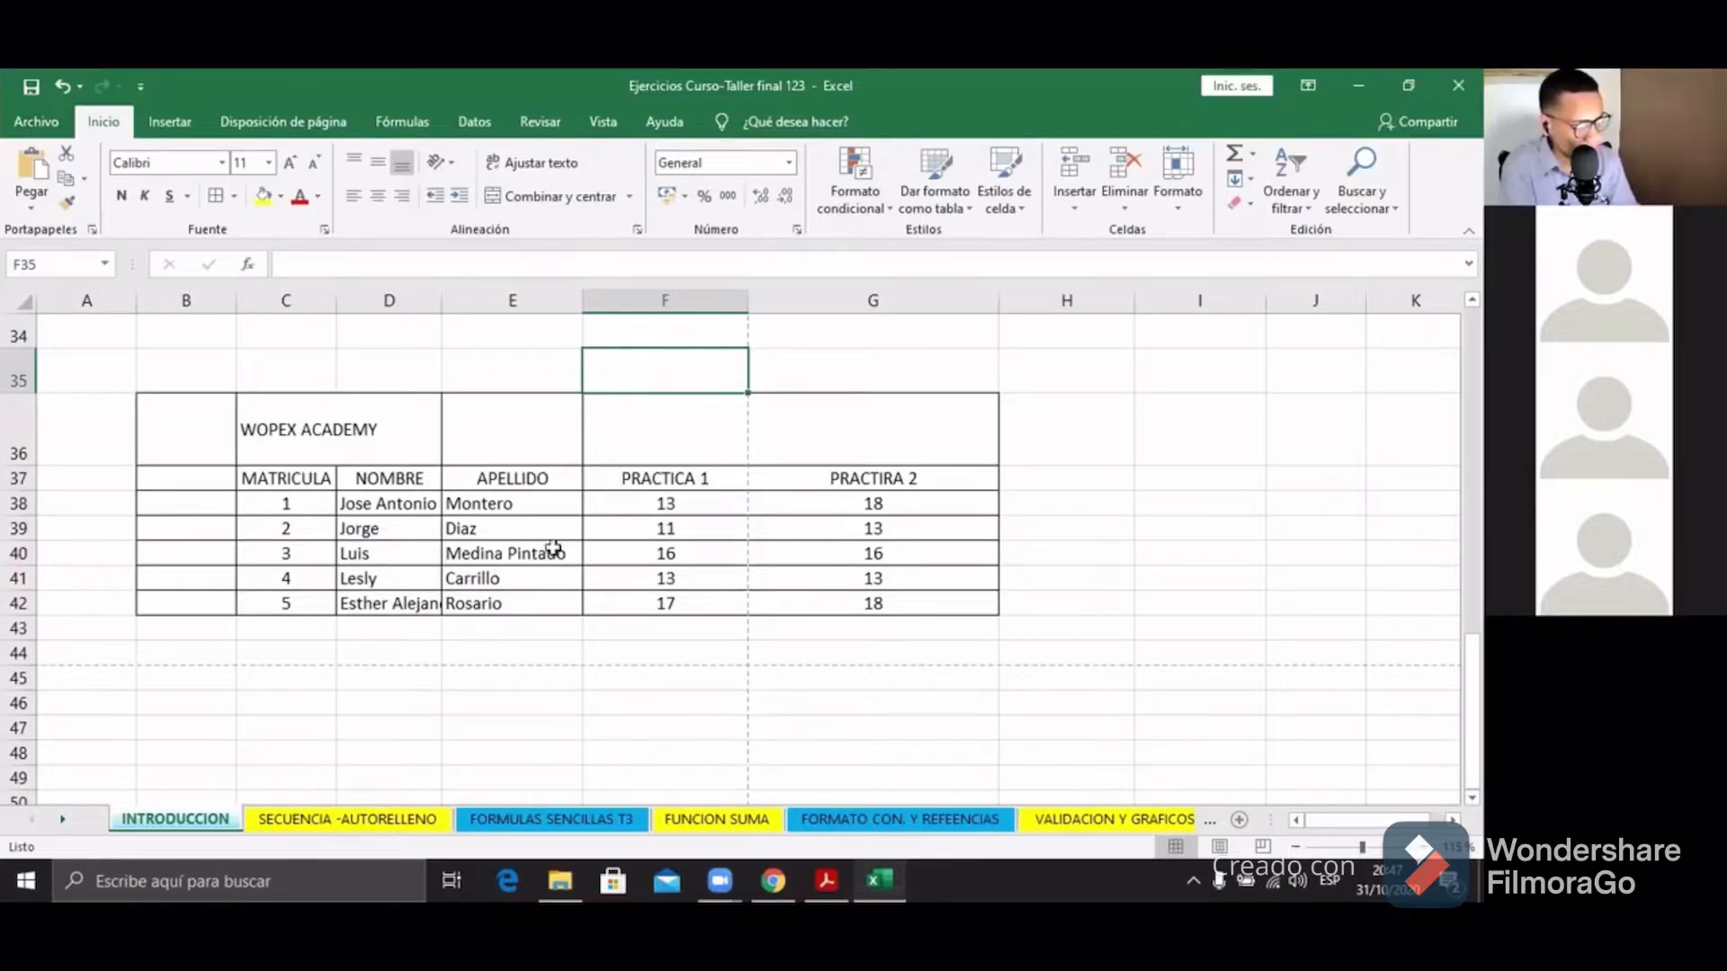
pyautogui.moveTo(694, 504); pyautogui.dragTo(693, 600)
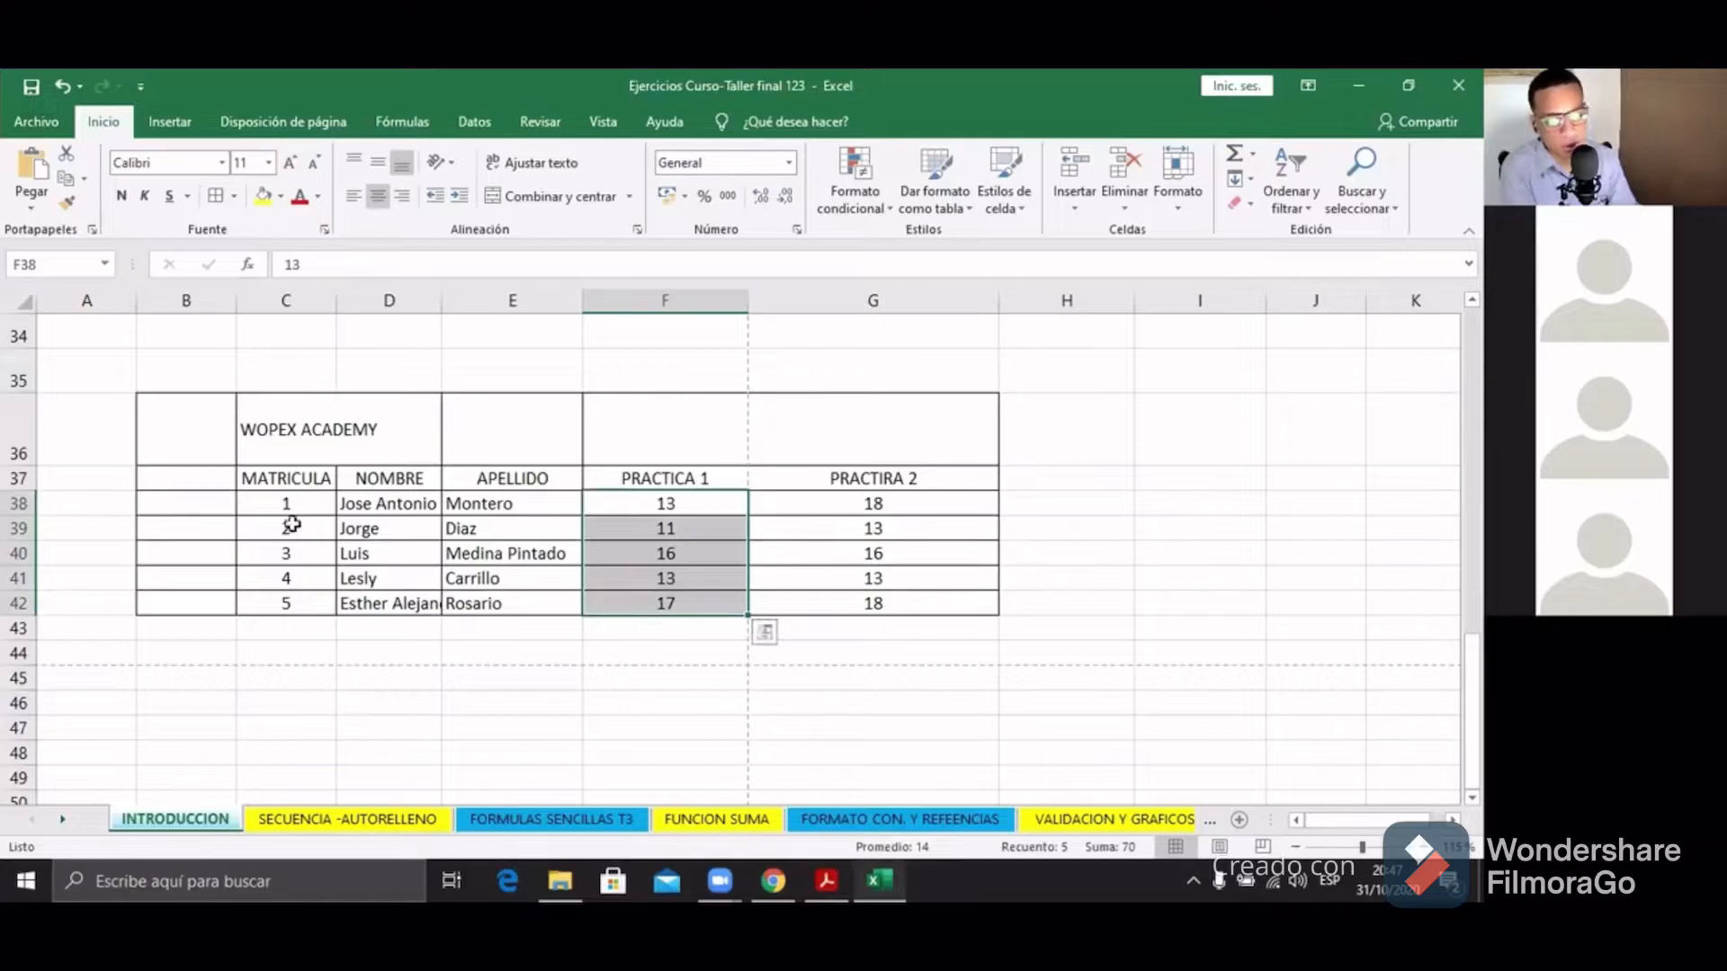
pyautogui.moveTo(162, 520); pyautogui.dragTo(752, 524)
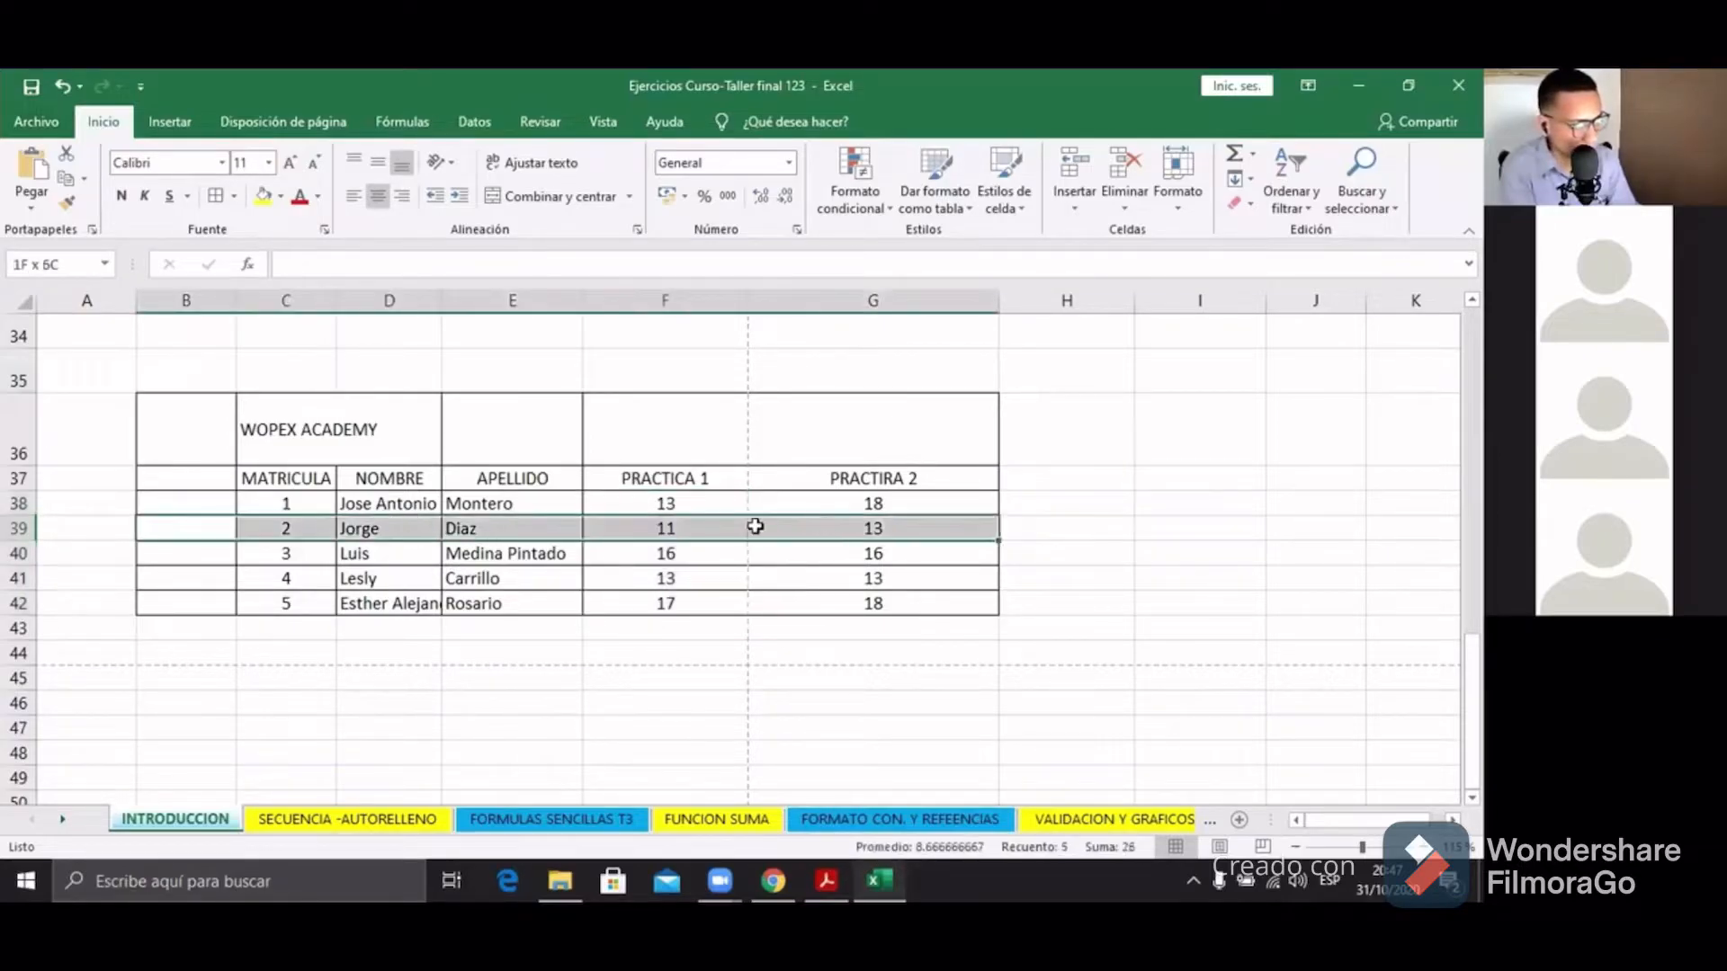
pyautogui.moveTo(486, 504); pyautogui.dragTo(925, 478)
pyautogui.click(649, 550)
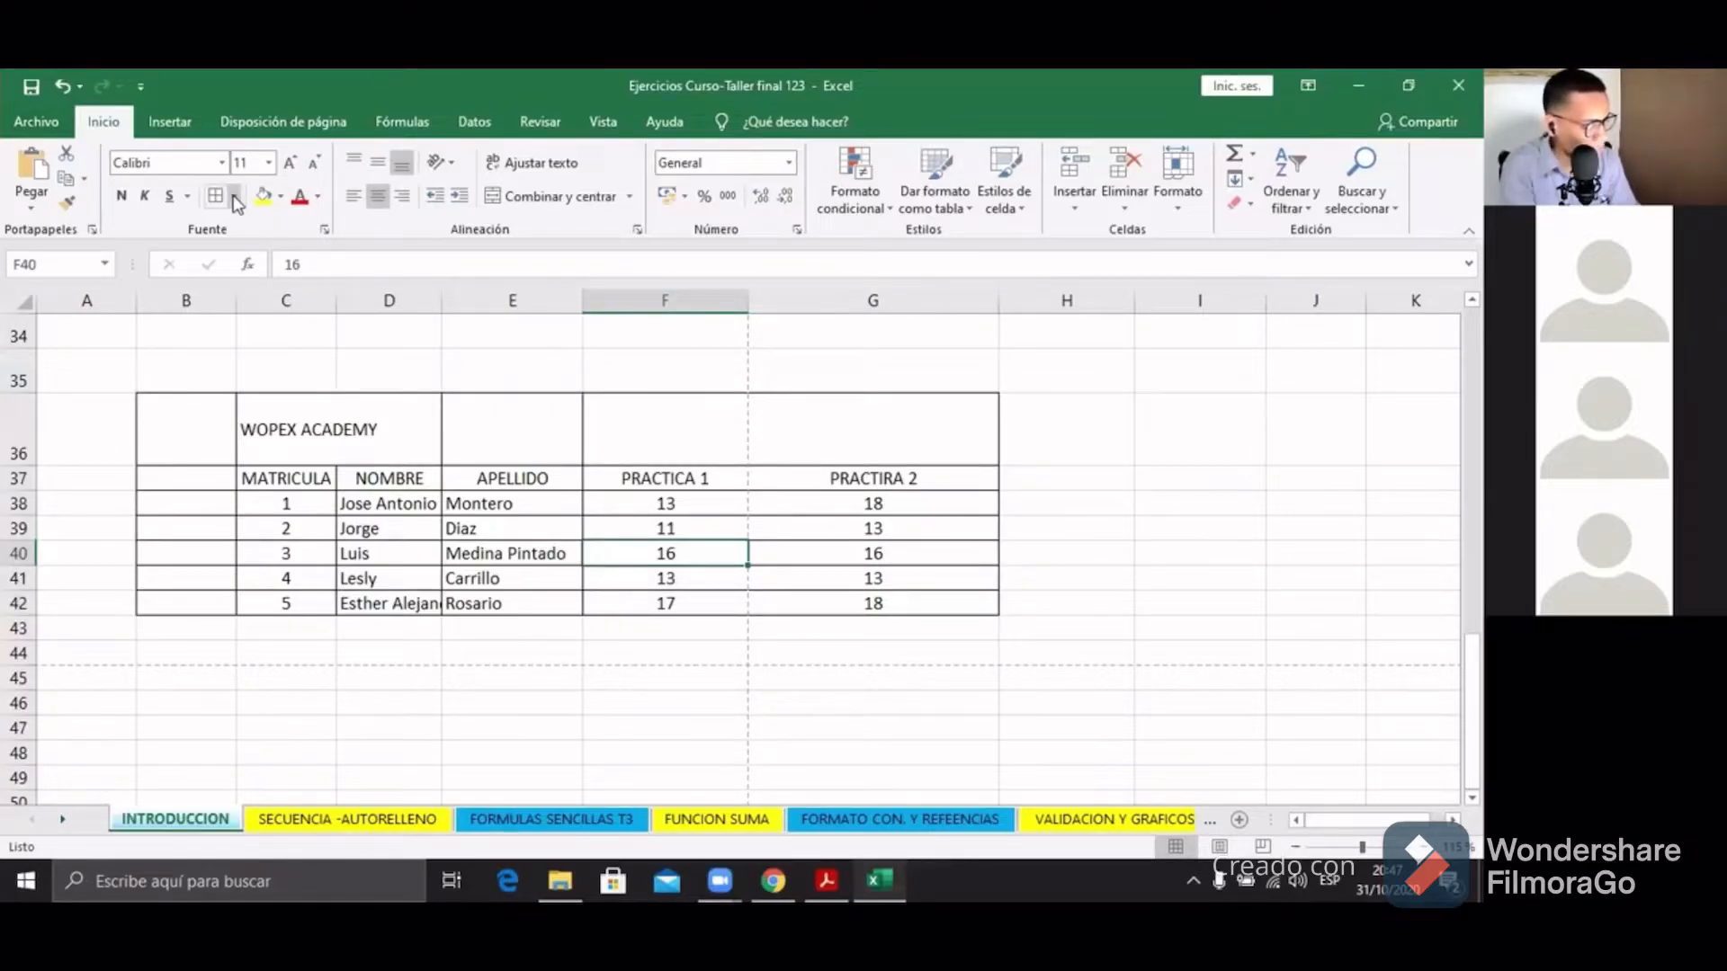
pyautogui.moveTo(200, 435); pyautogui.dragTo(876, 606)
# Step: Undo the Todos los bordes formatting with Ctrl+Z, then reselect B36:G42
pyautogui.hotkey('ctrl', 'z')
pyautogui.click(494, 756)
pyautogui.moveTo(199, 449); pyautogui.dragTo(872, 601)
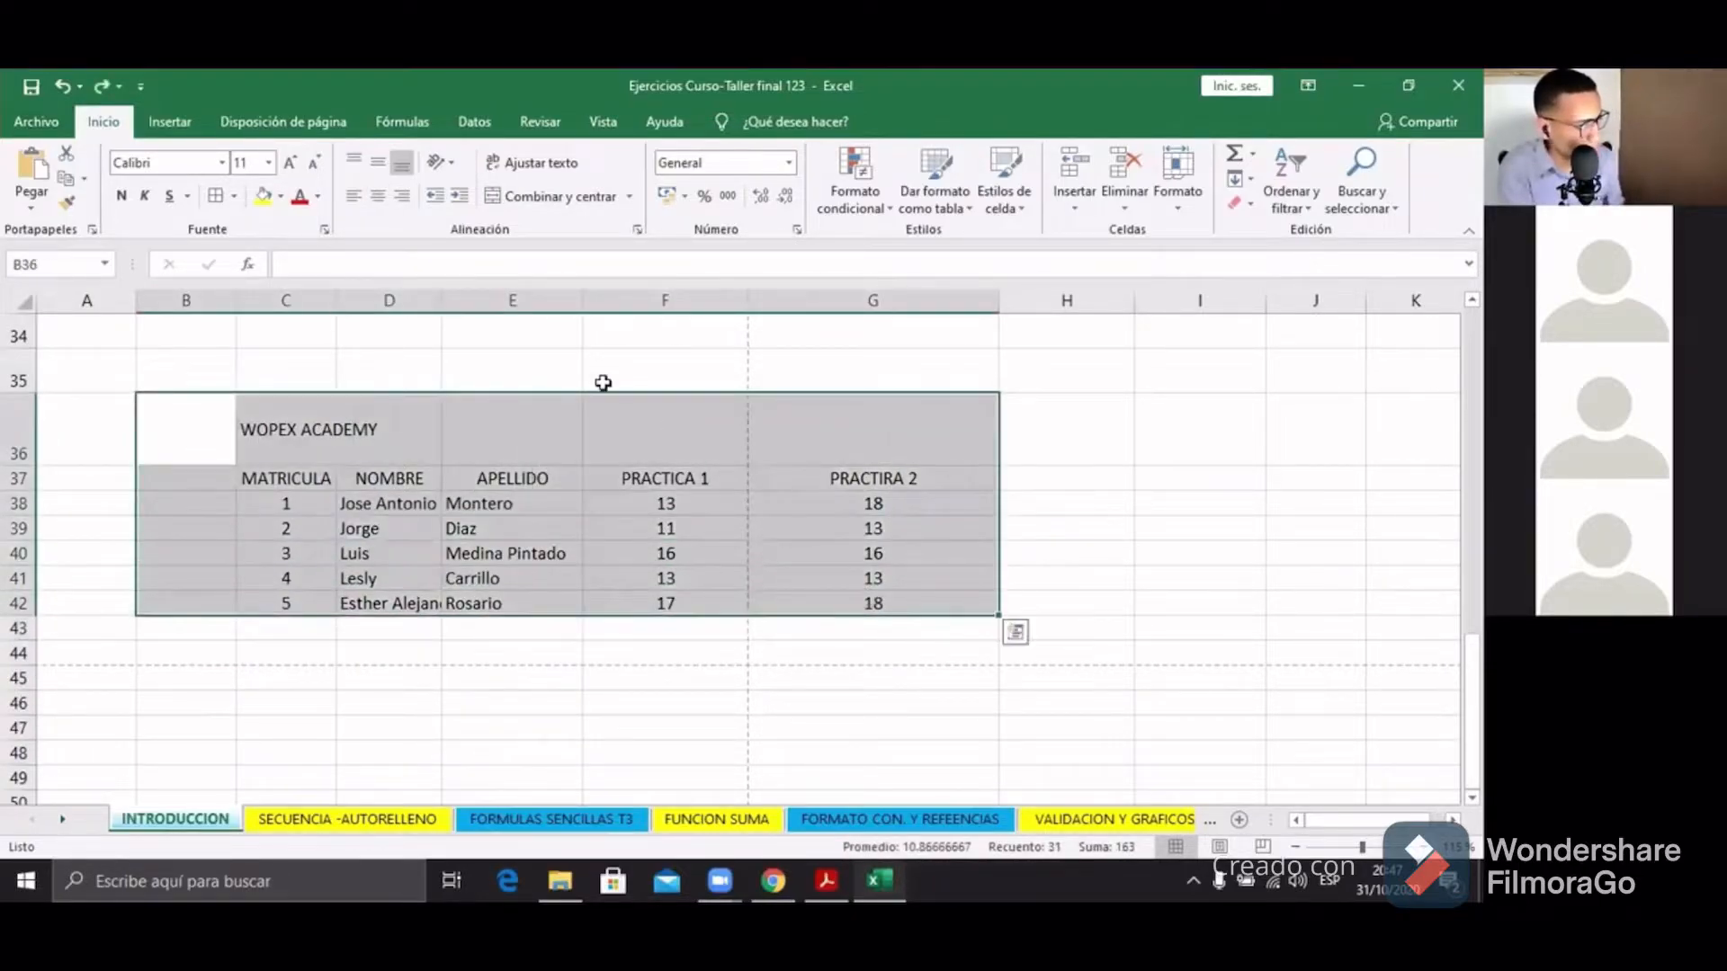
# Step: Try a Bordes externos outline on the table, undo it, and reselect B36:G42
pyautogui.click(236, 197)
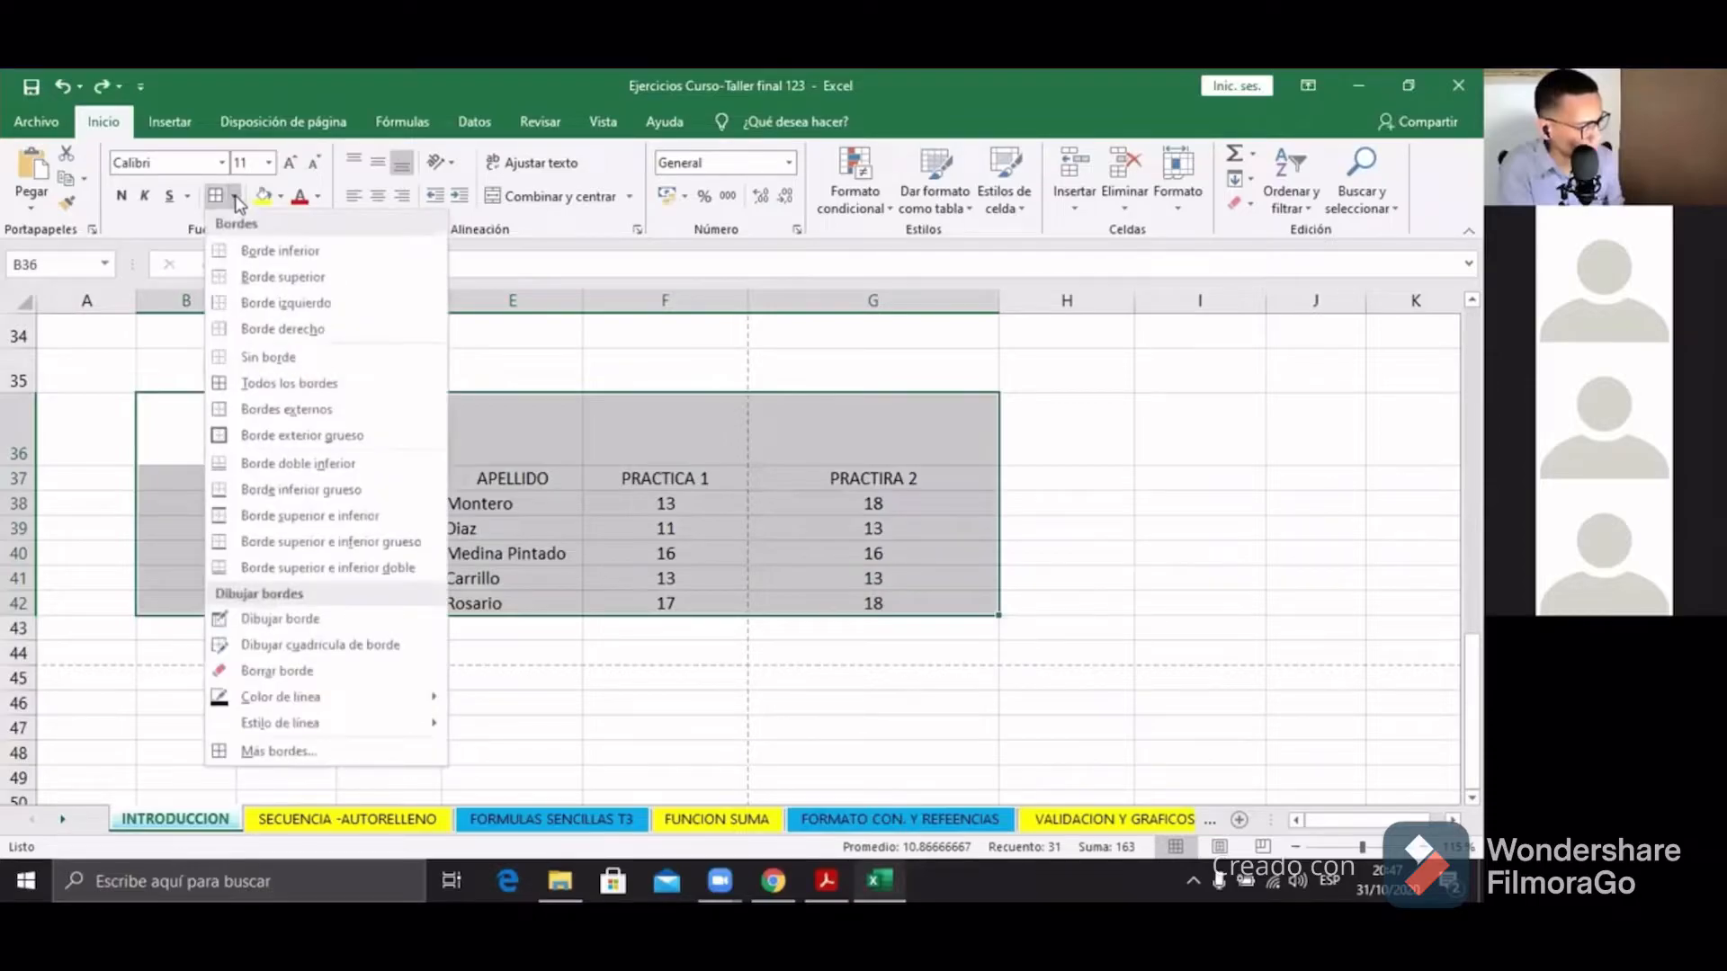
pyautogui.click(370, 413)
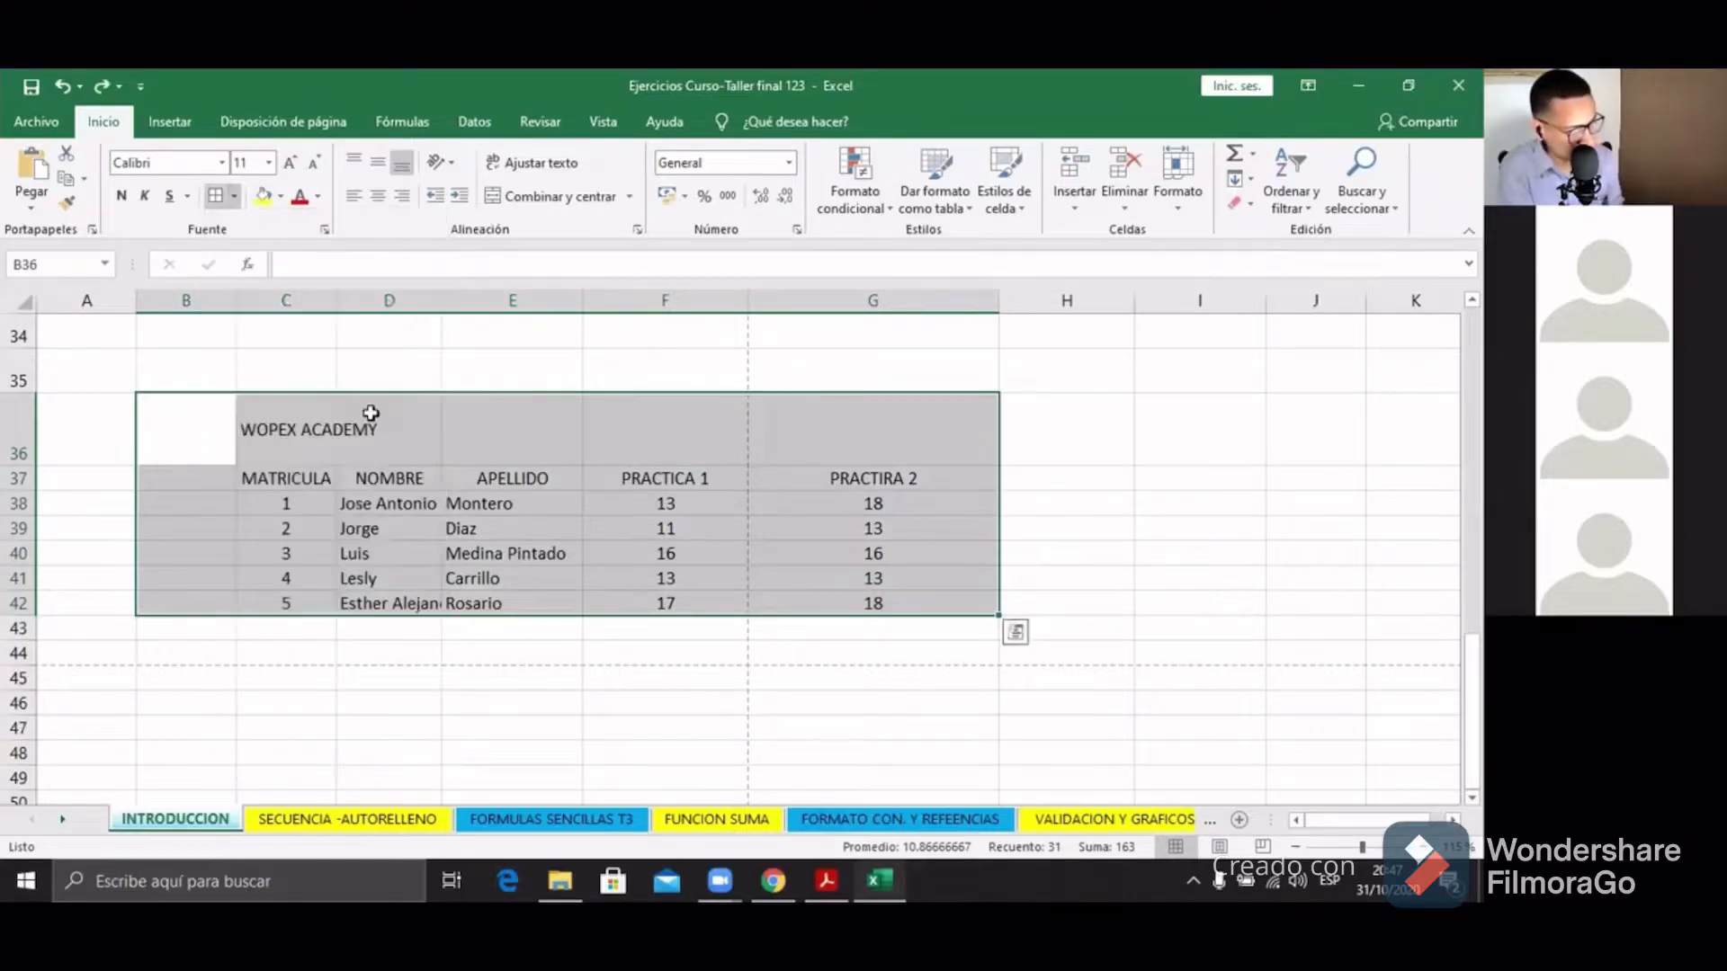
pyautogui.click(406, 631)
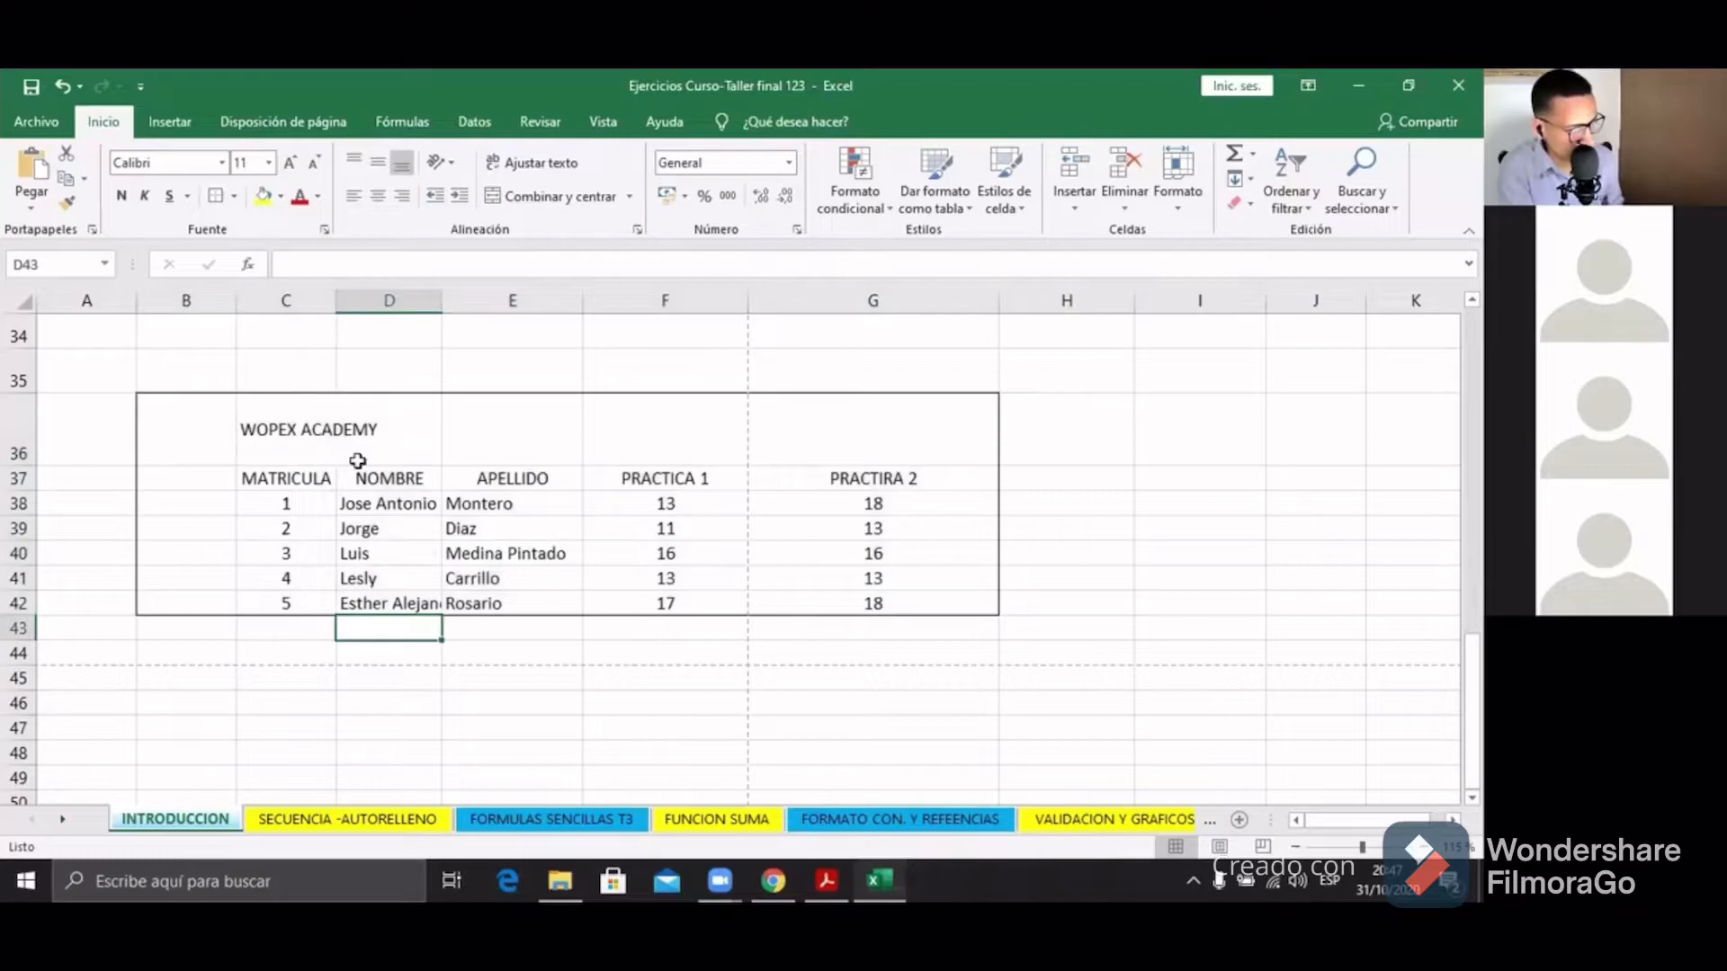
pyautogui.moveTo(220, 393)
pyautogui.mouseDown()
pyautogui.moveTo(1014, 547)
pyautogui.moveTo(941, 606)
pyautogui.mouseUp()
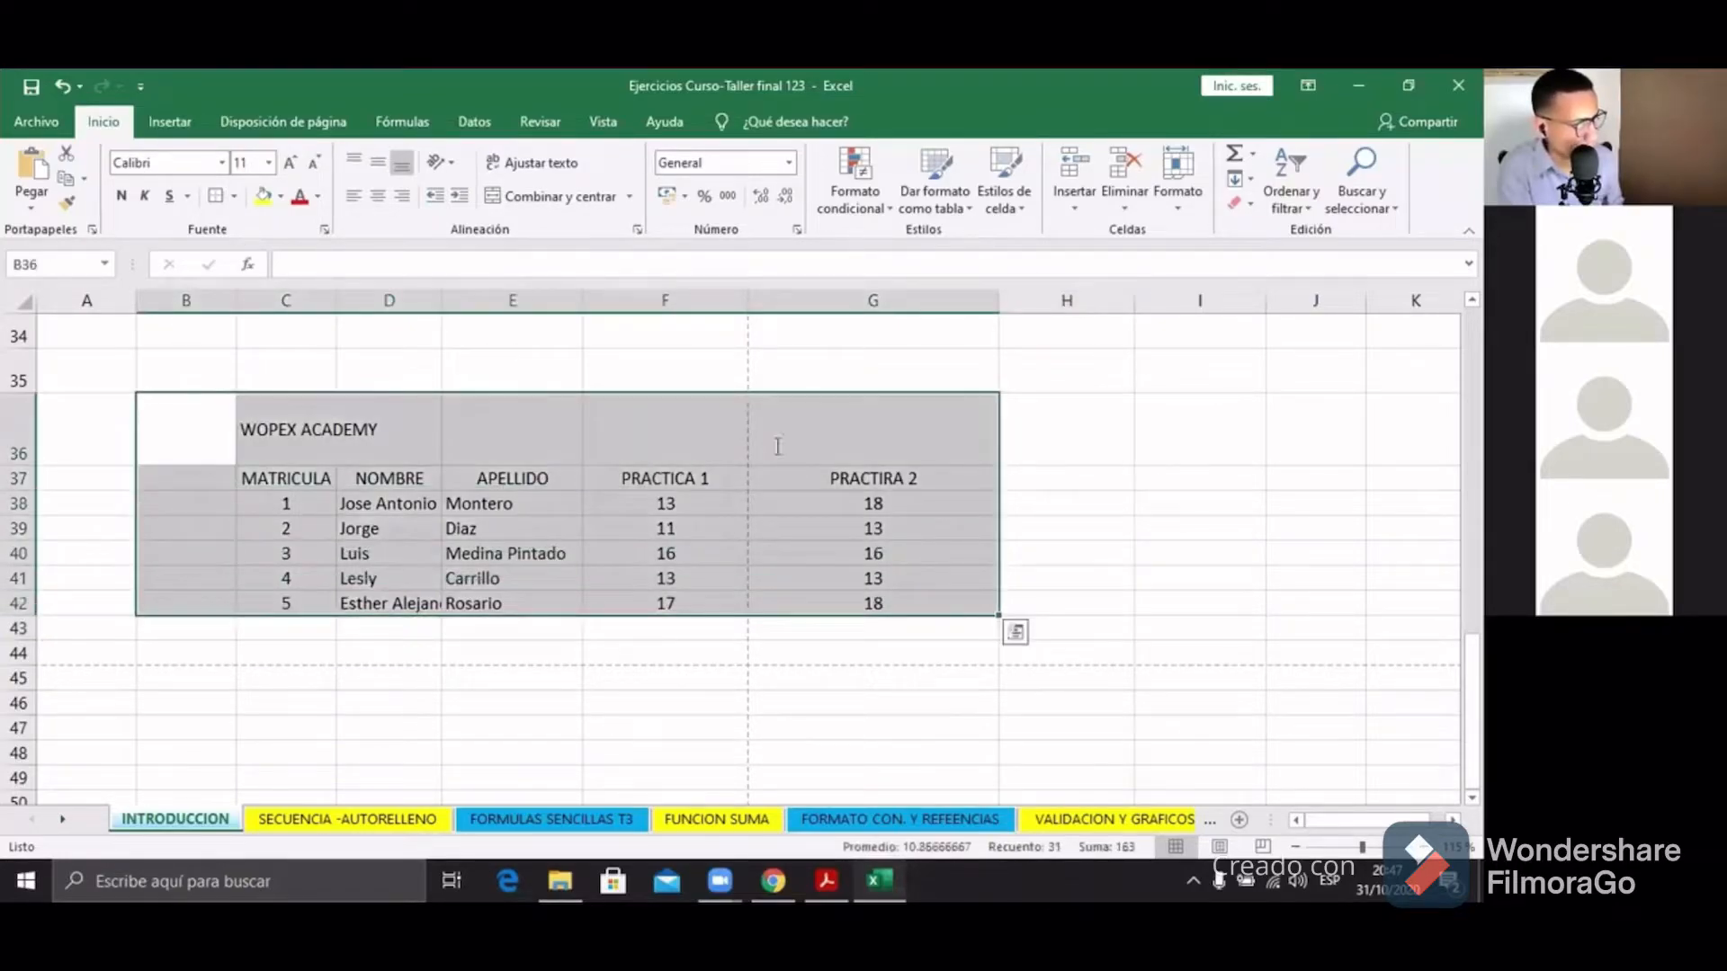
pyautogui.click(233, 196)
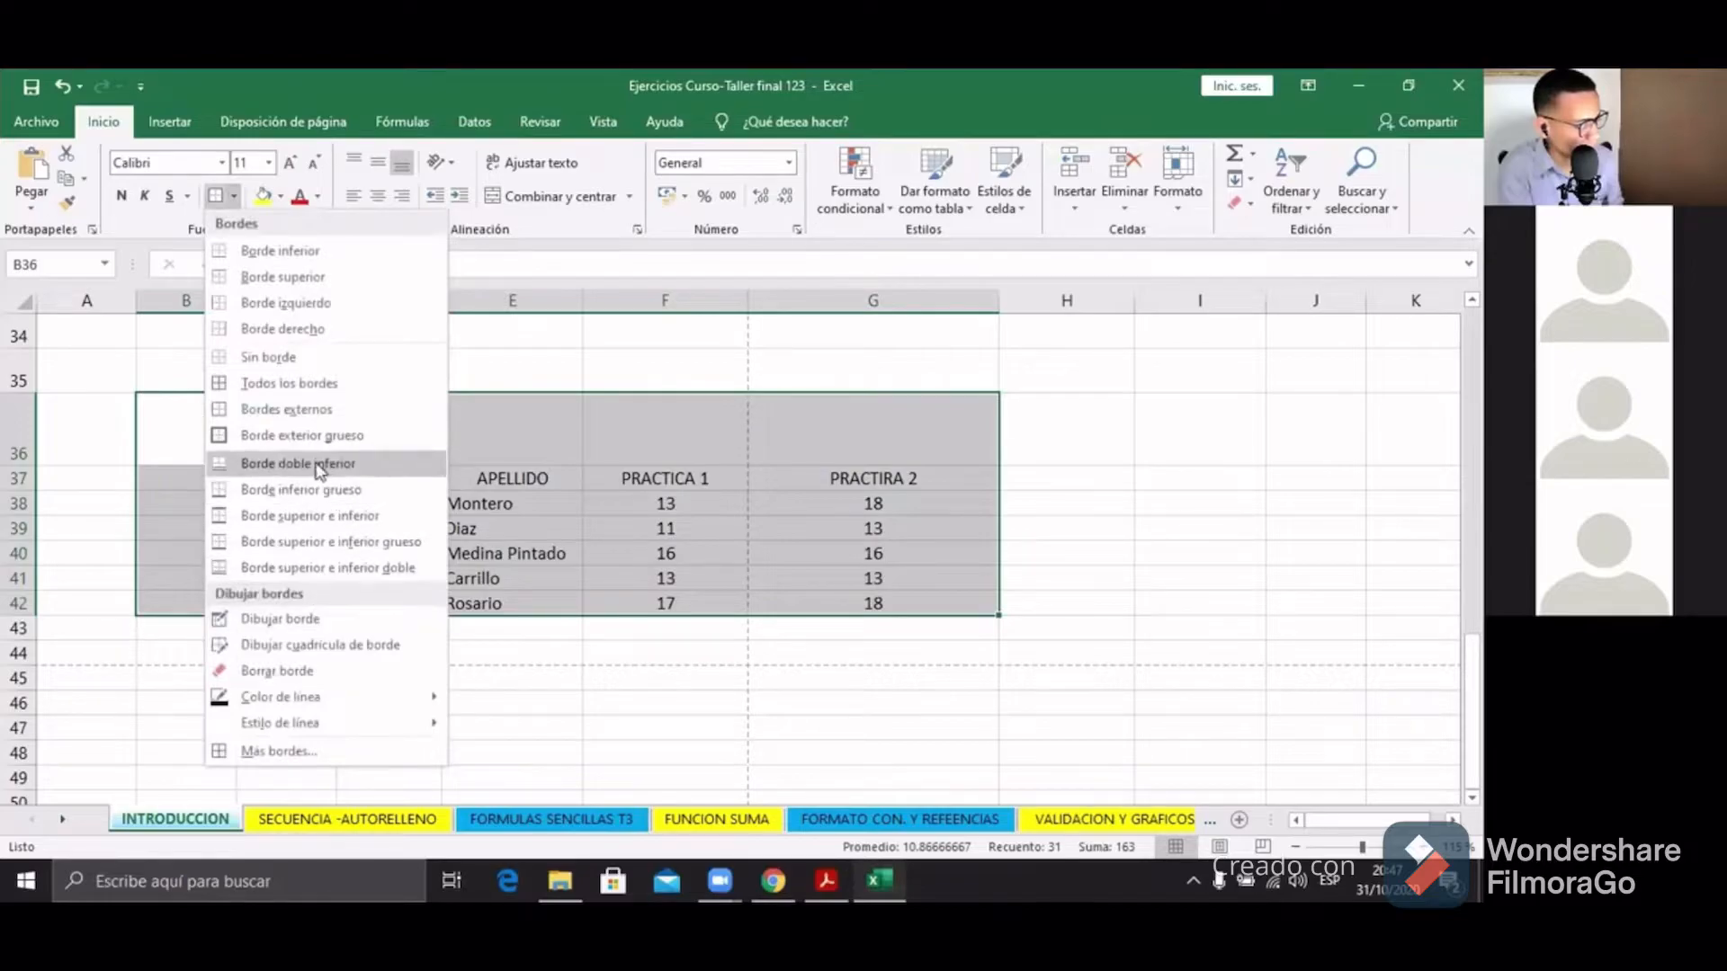
pyautogui.click(732, 635)
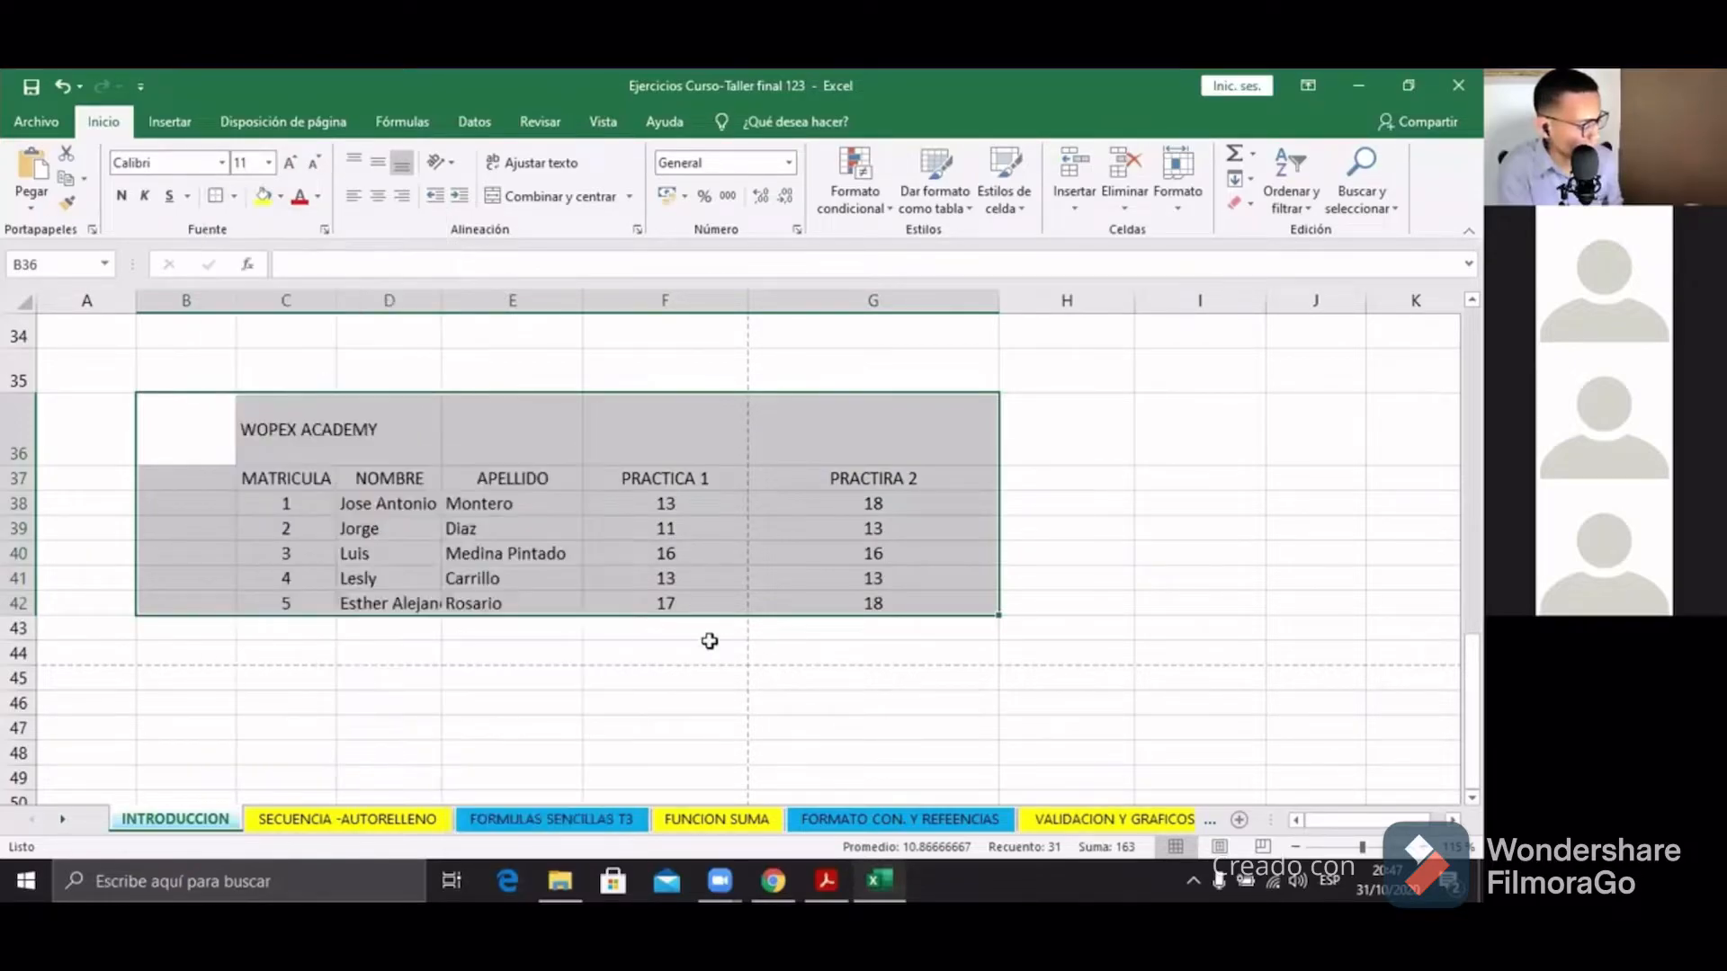
pyautogui.hotkey('ctrl', 'z')
pyautogui.click(271, 654)
pyautogui.moveTo(216, 423); pyautogui.dragTo(985, 604)
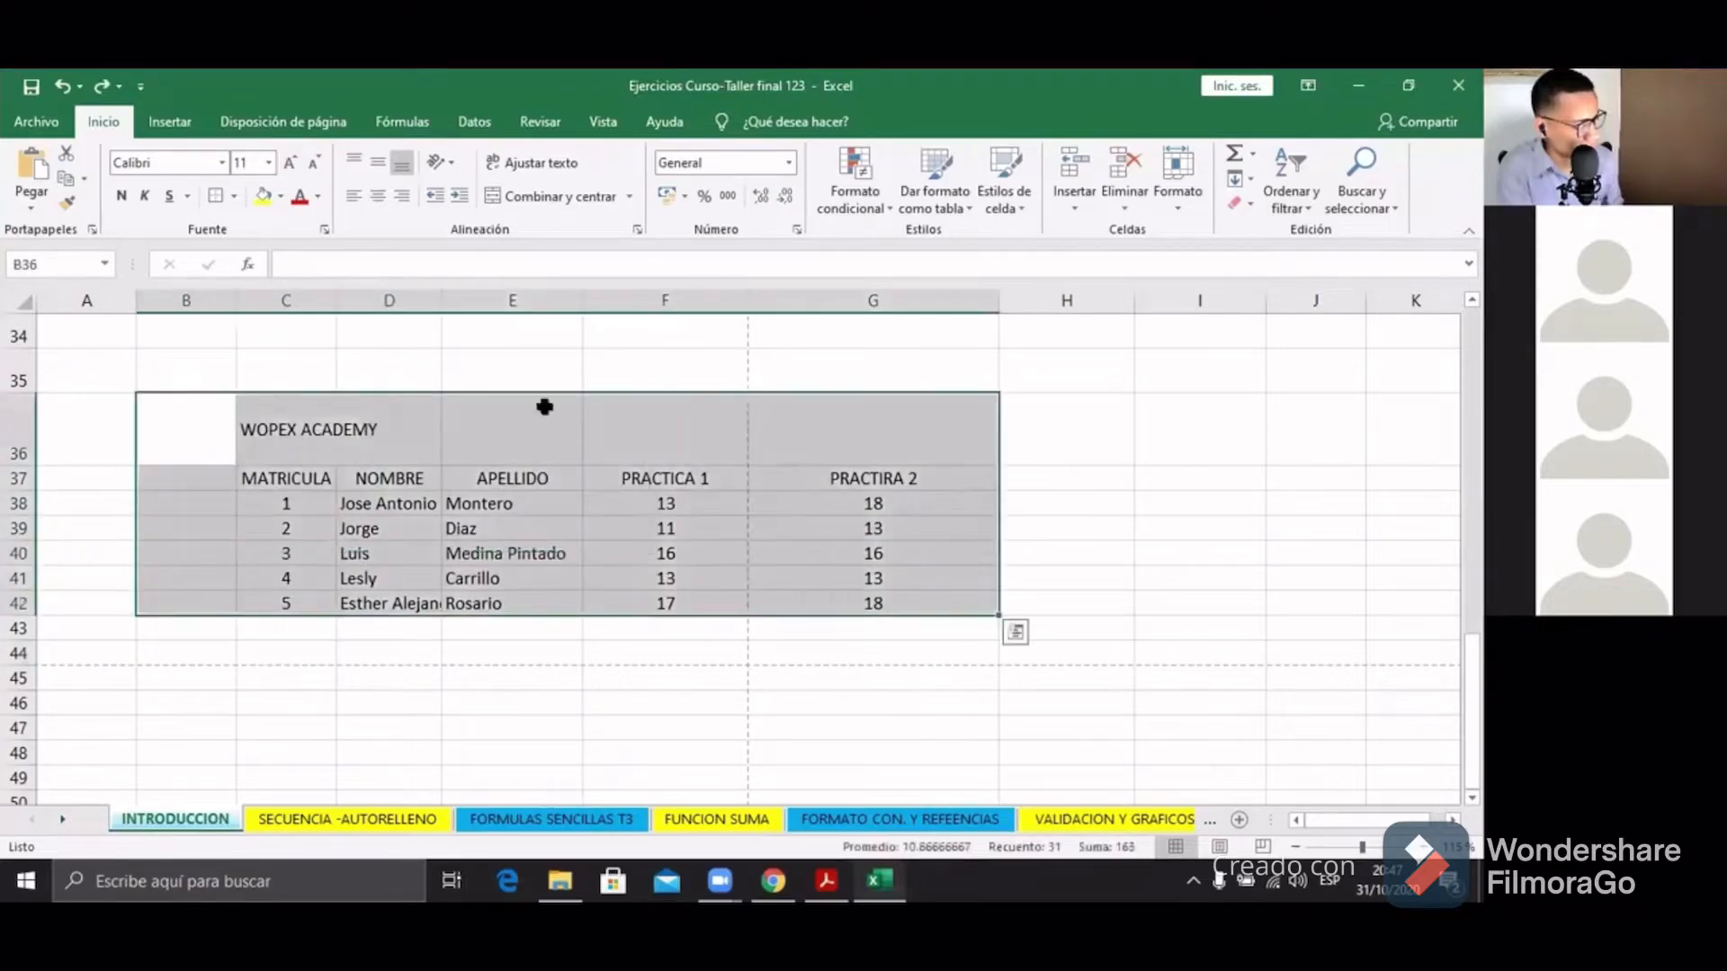
# Step: Apply Todos los bordes to every cell of B36:G42
pyautogui.click(235, 197)
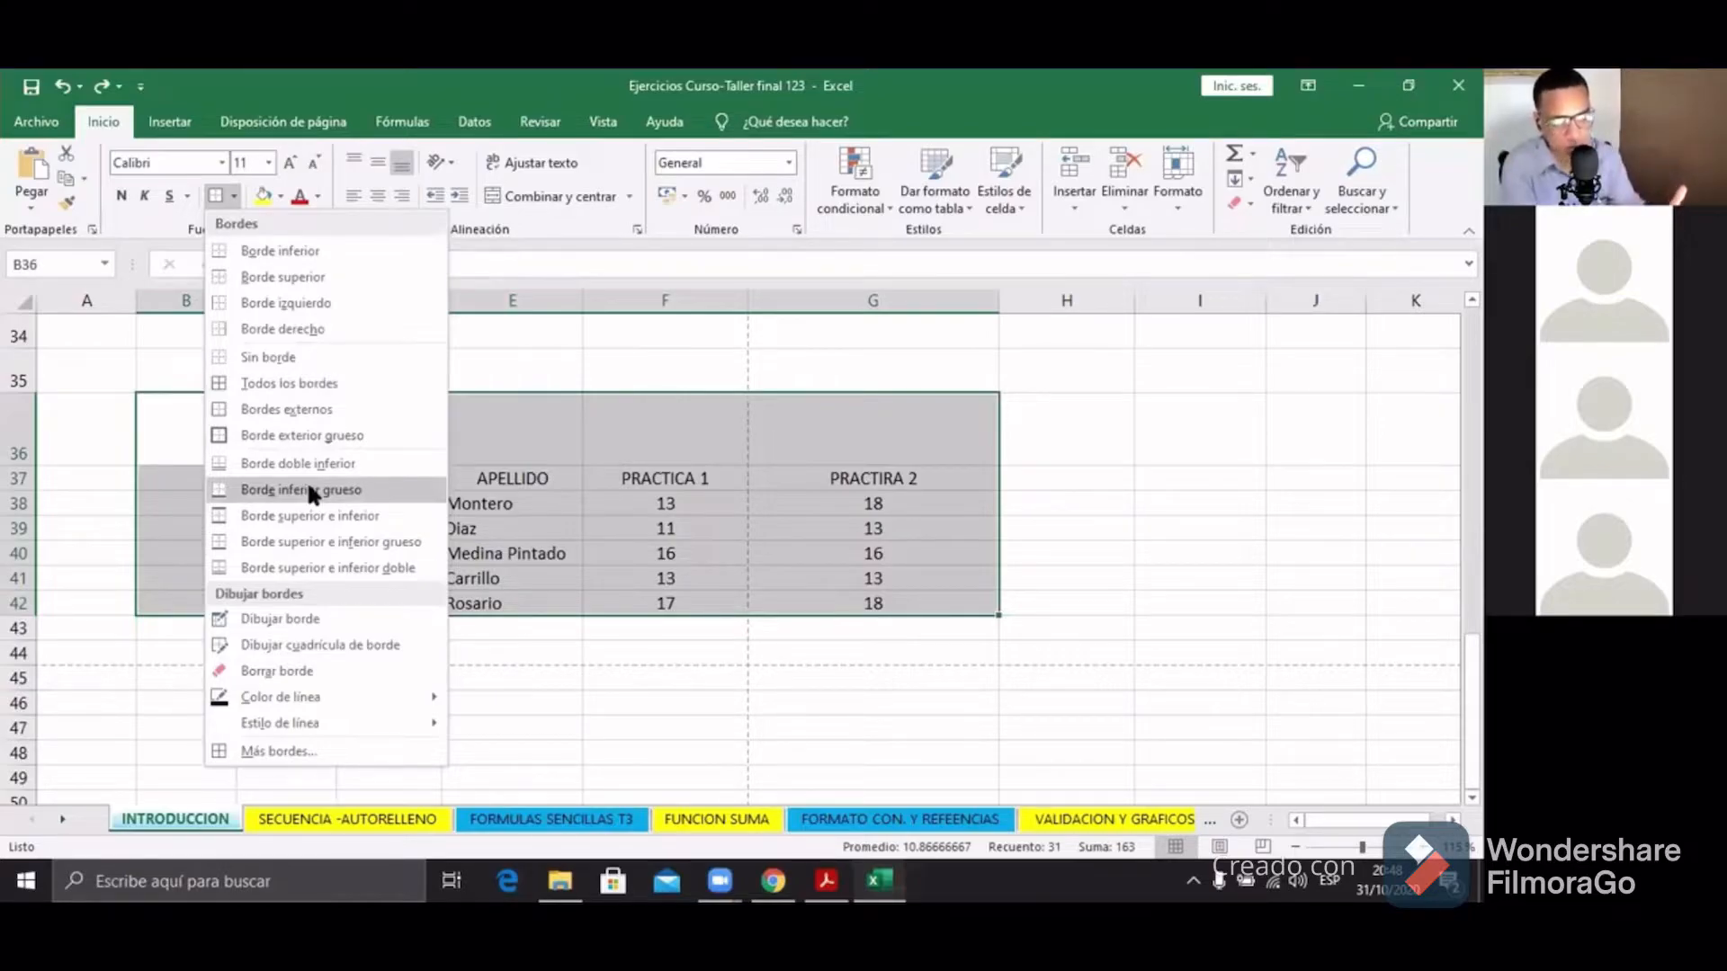
pyautogui.click(312, 385)
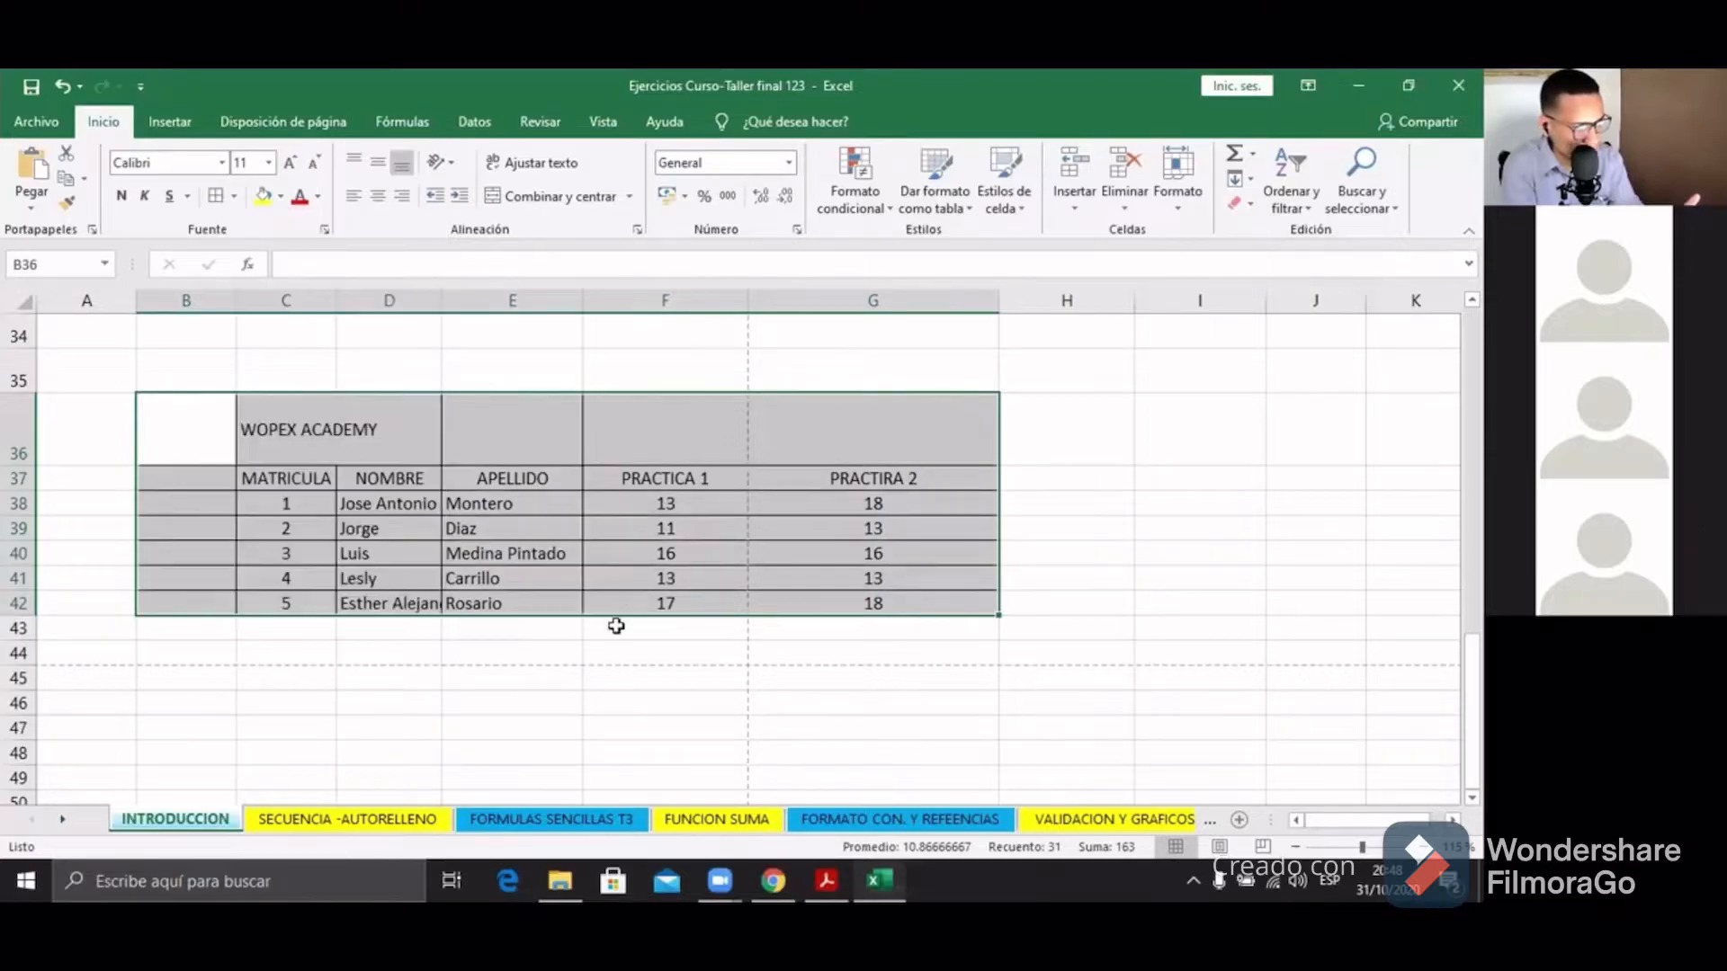
pyautogui.click(665, 652)
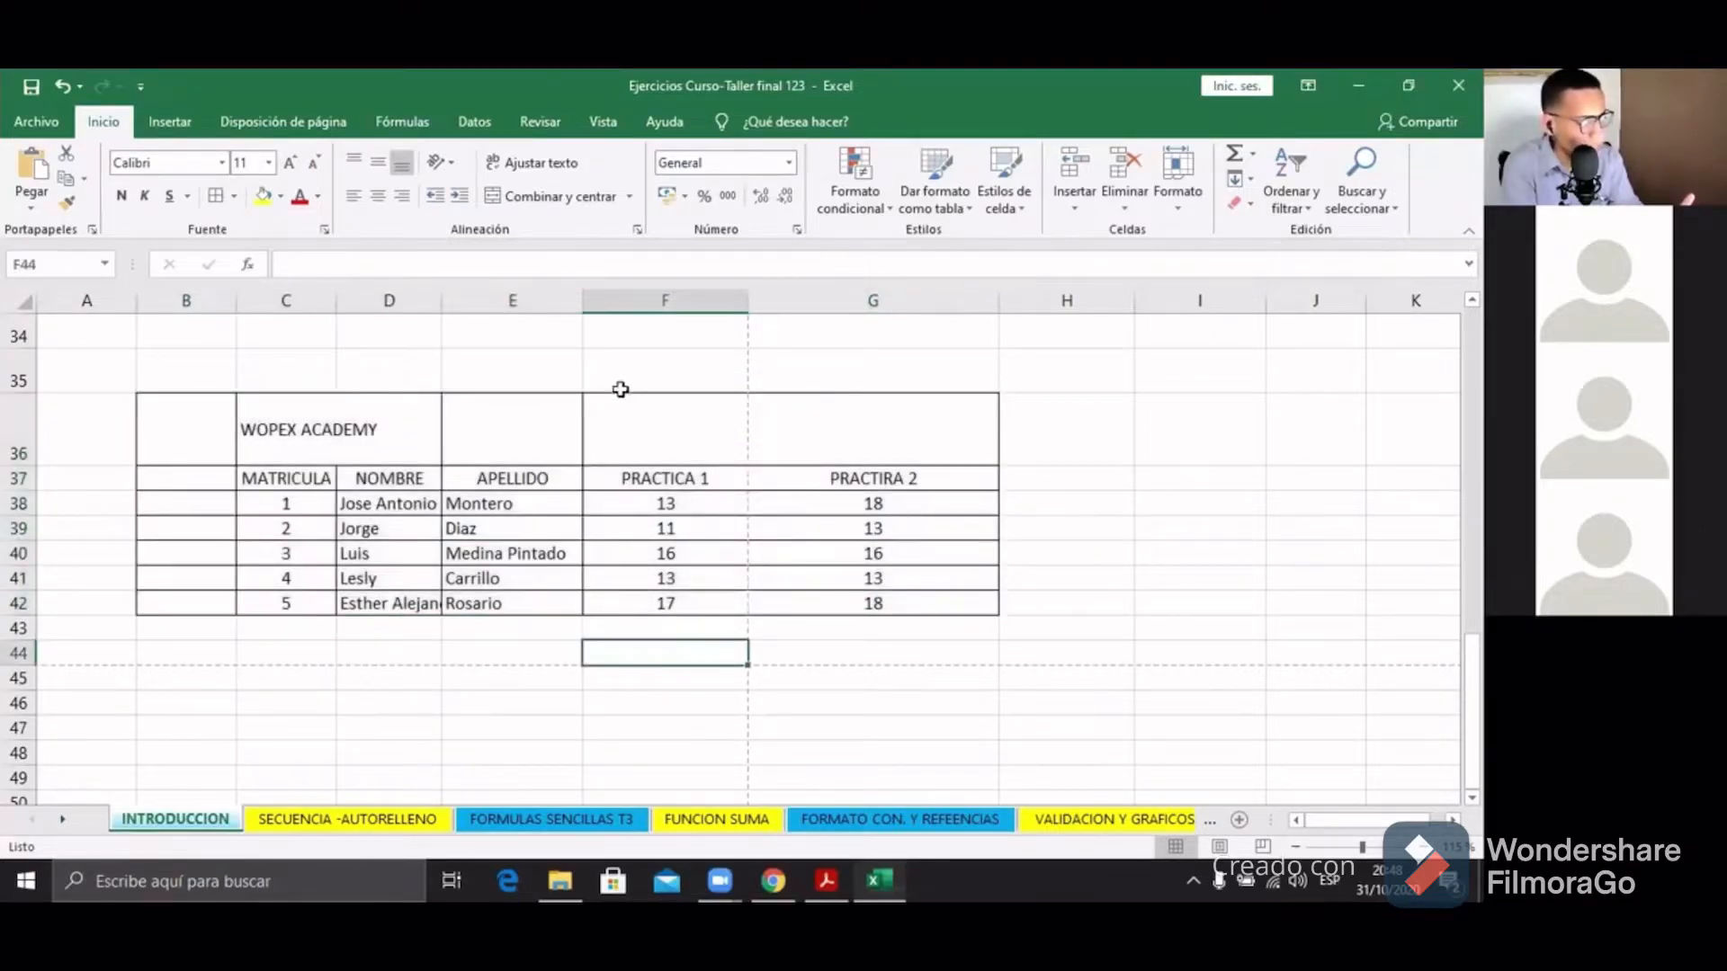
pyautogui.moveTo(203, 427)
pyautogui.mouseDown()
pyautogui.moveTo(849, 408)
pyautogui.moveTo(925, 570)
pyautogui.moveTo(913, 603)
pyautogui.mouseUp()
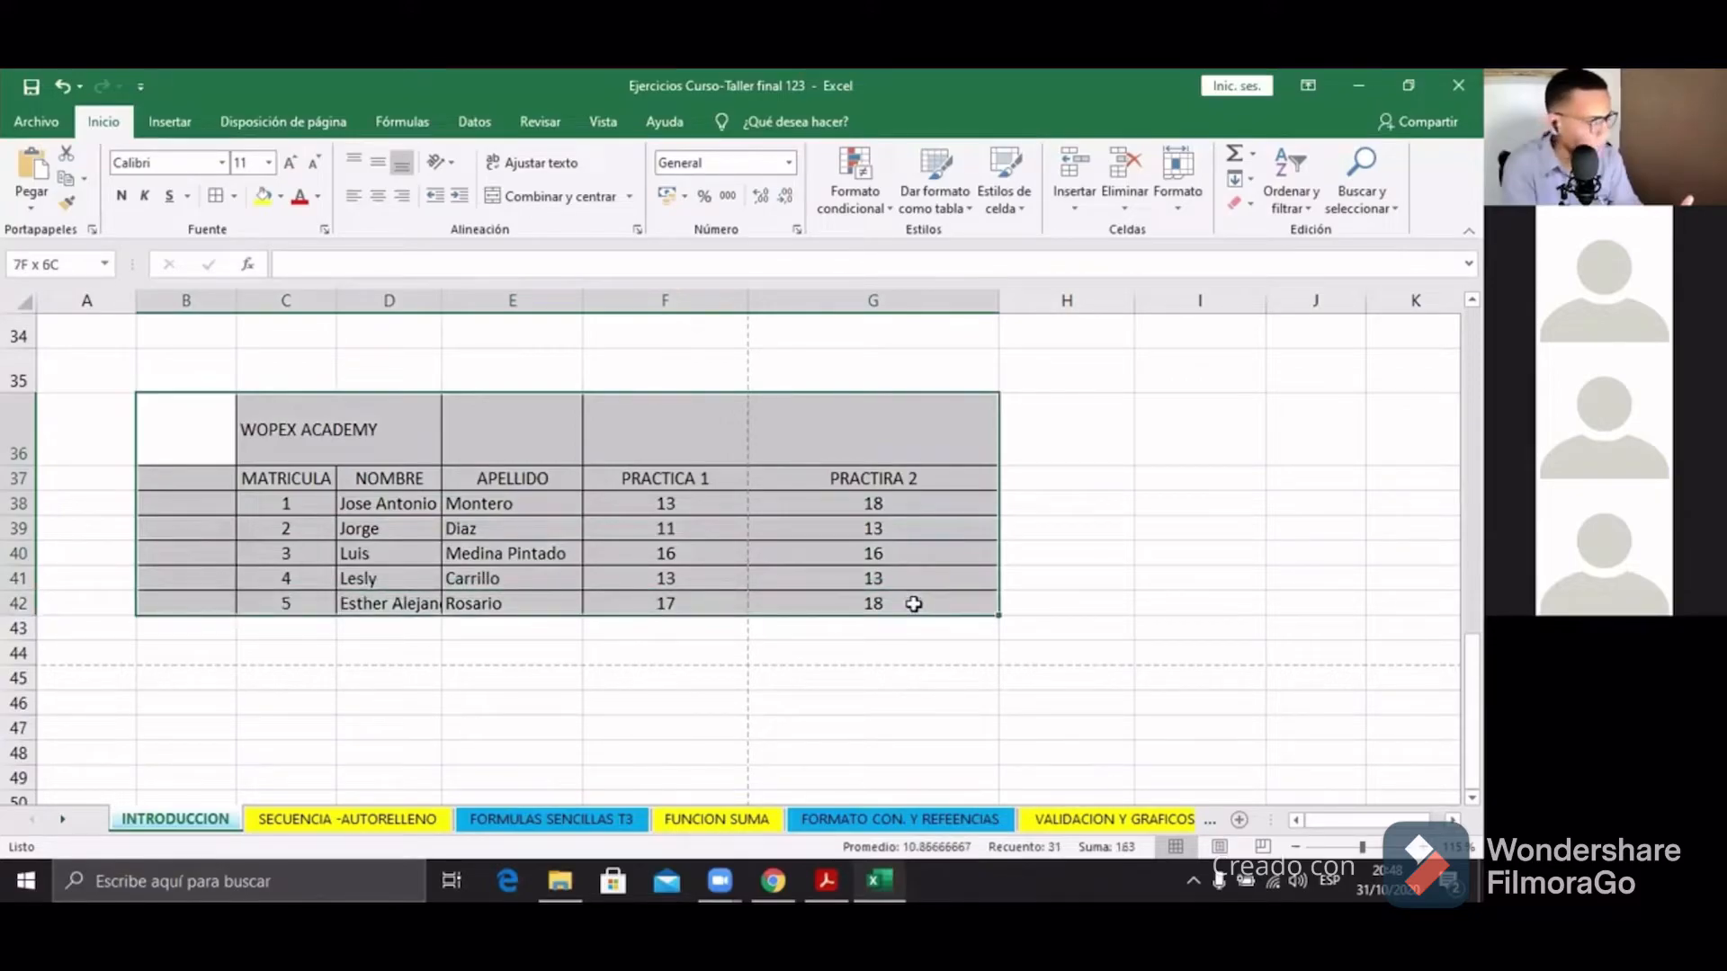
pyautogui.click(416, 377)
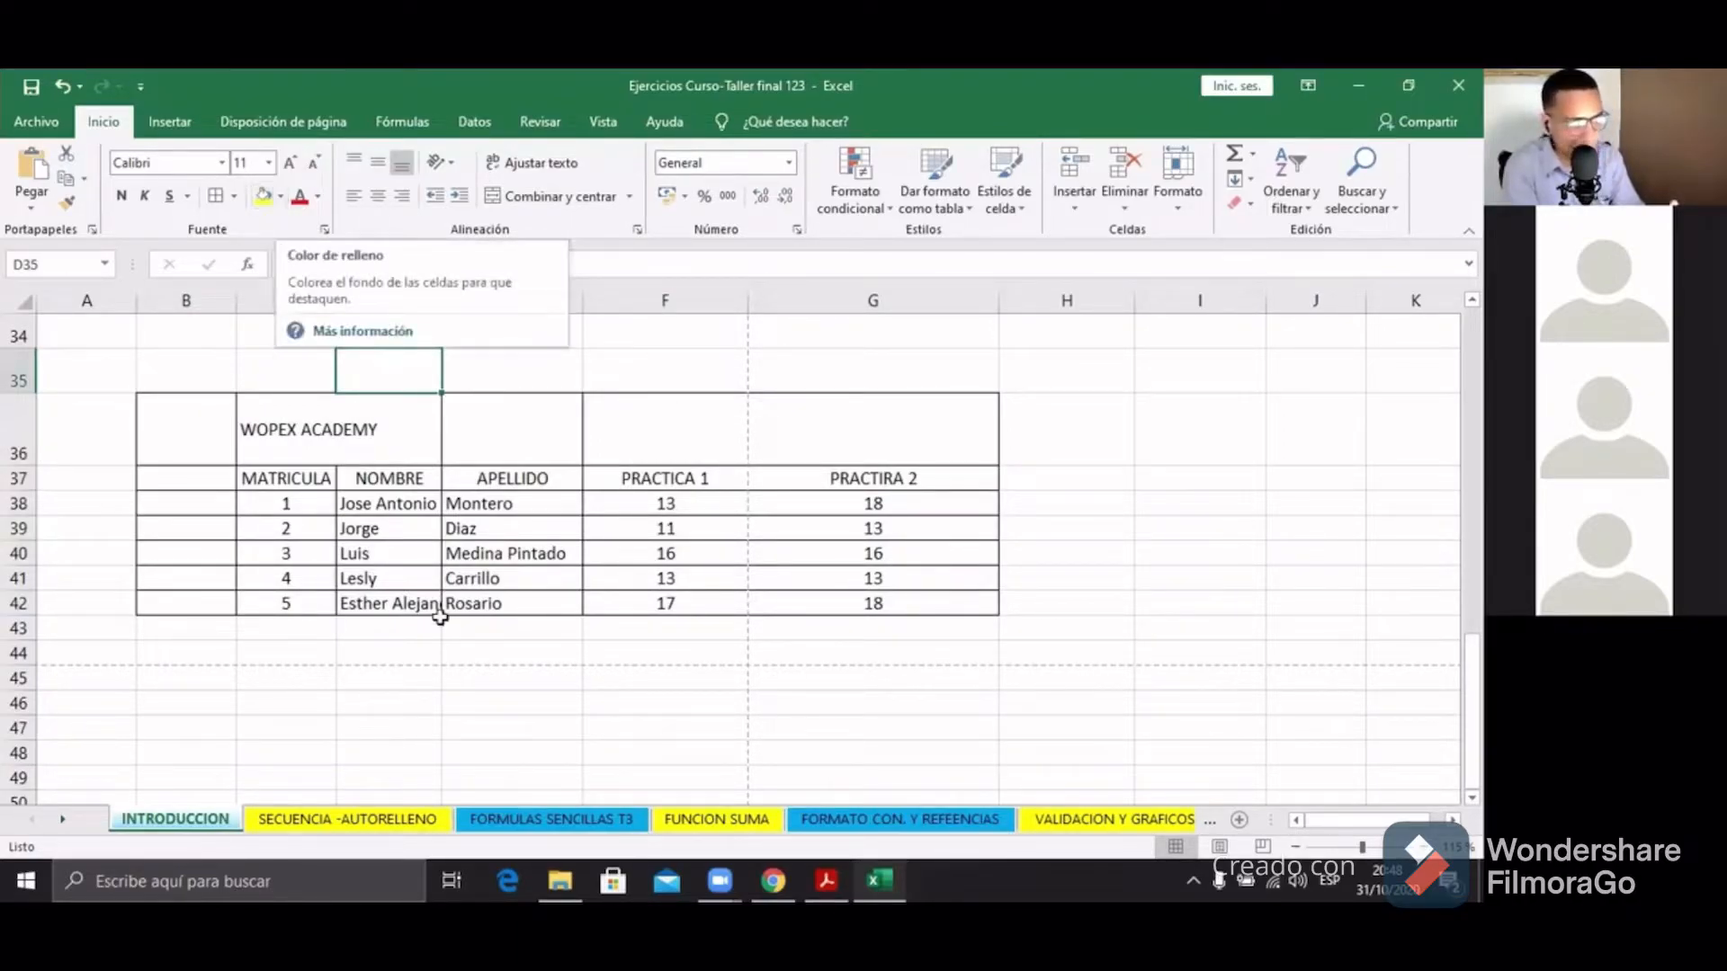
pyautogui.click(1089, 502)
pyautogui.click(883, 337)
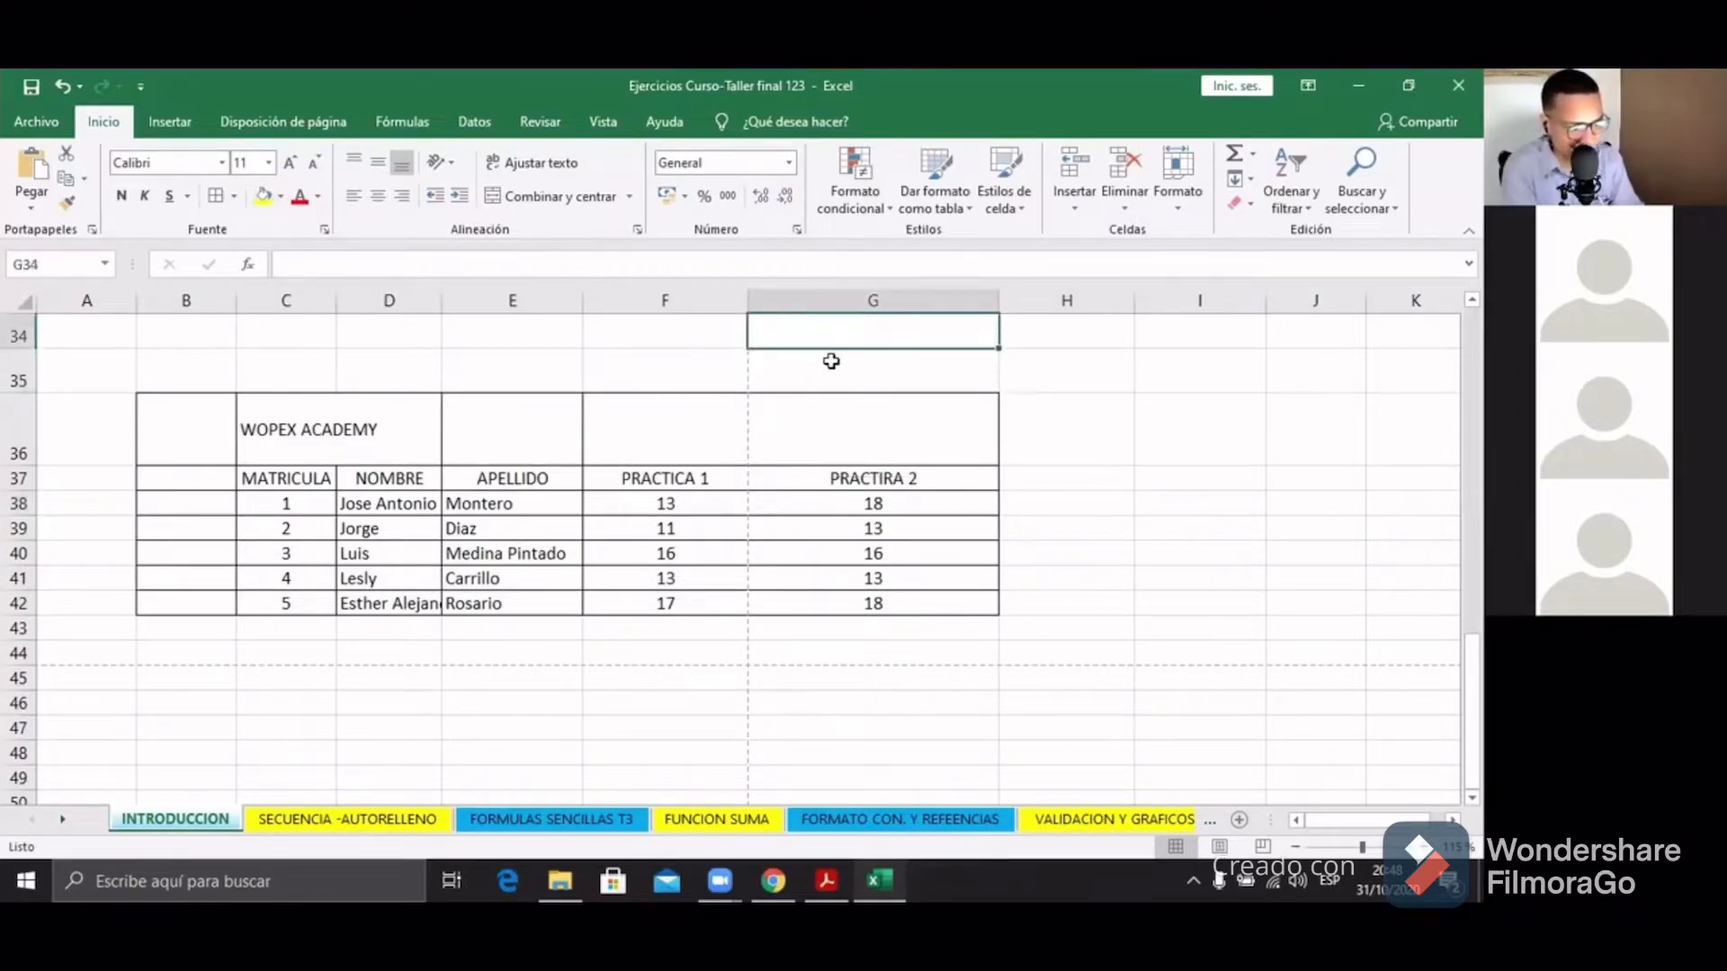
pyautogui.click(618, 381)
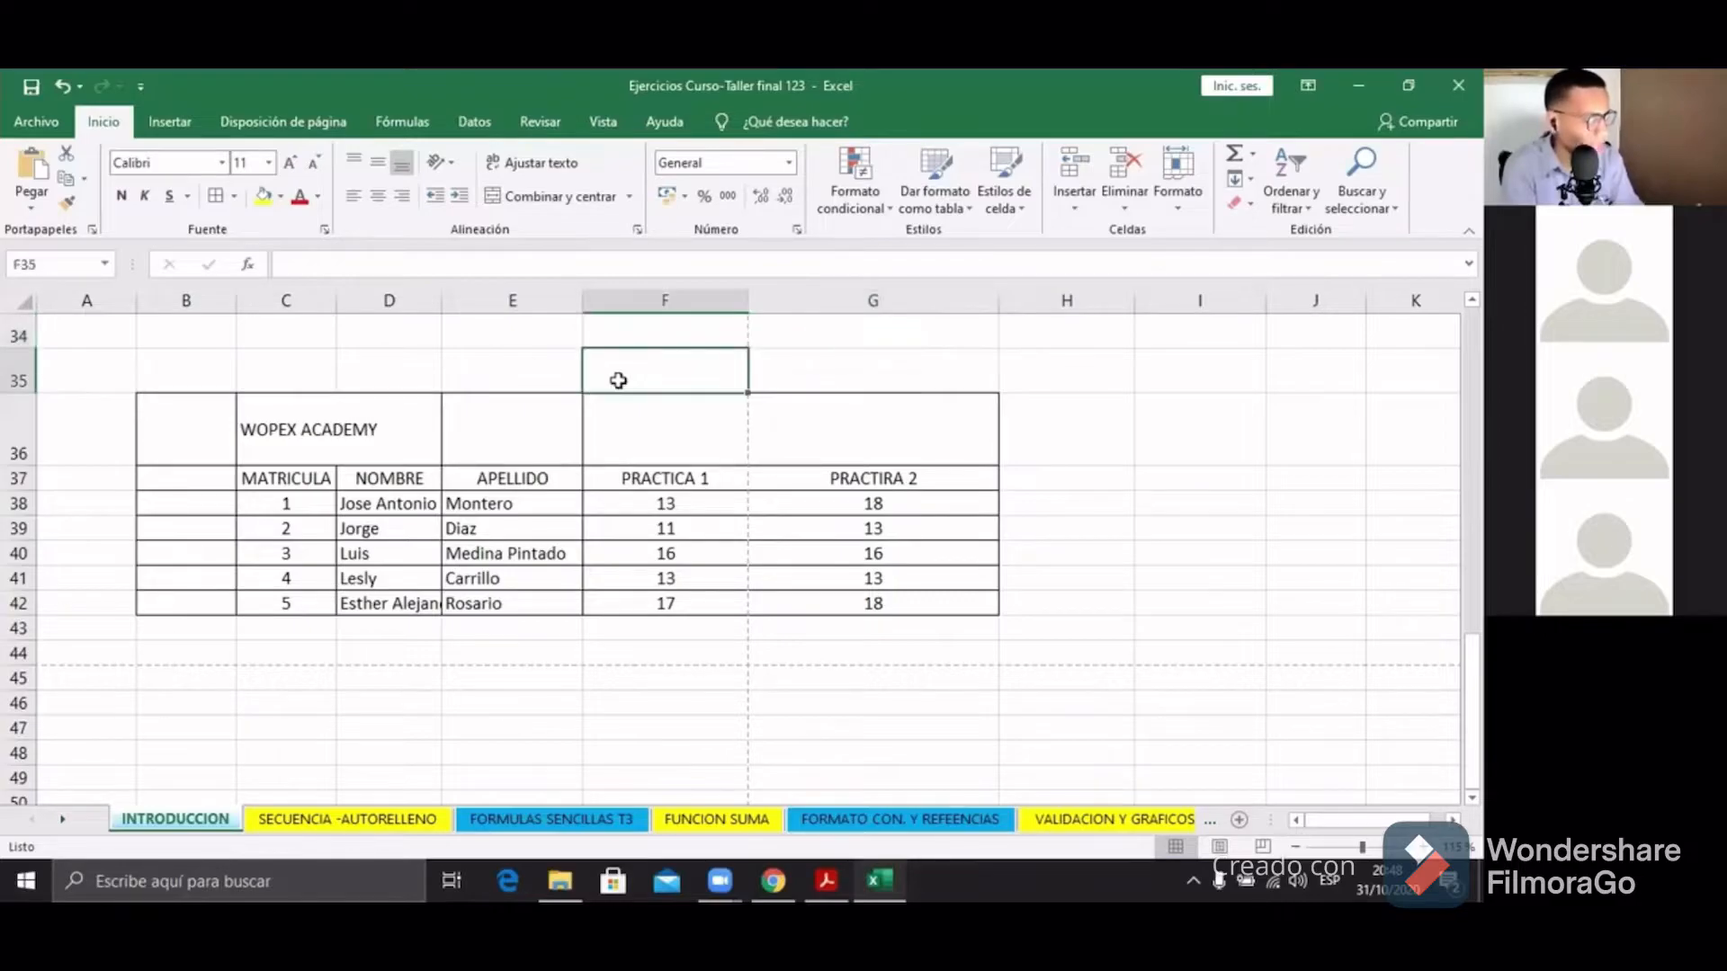
pyautogui.click(281, 196)
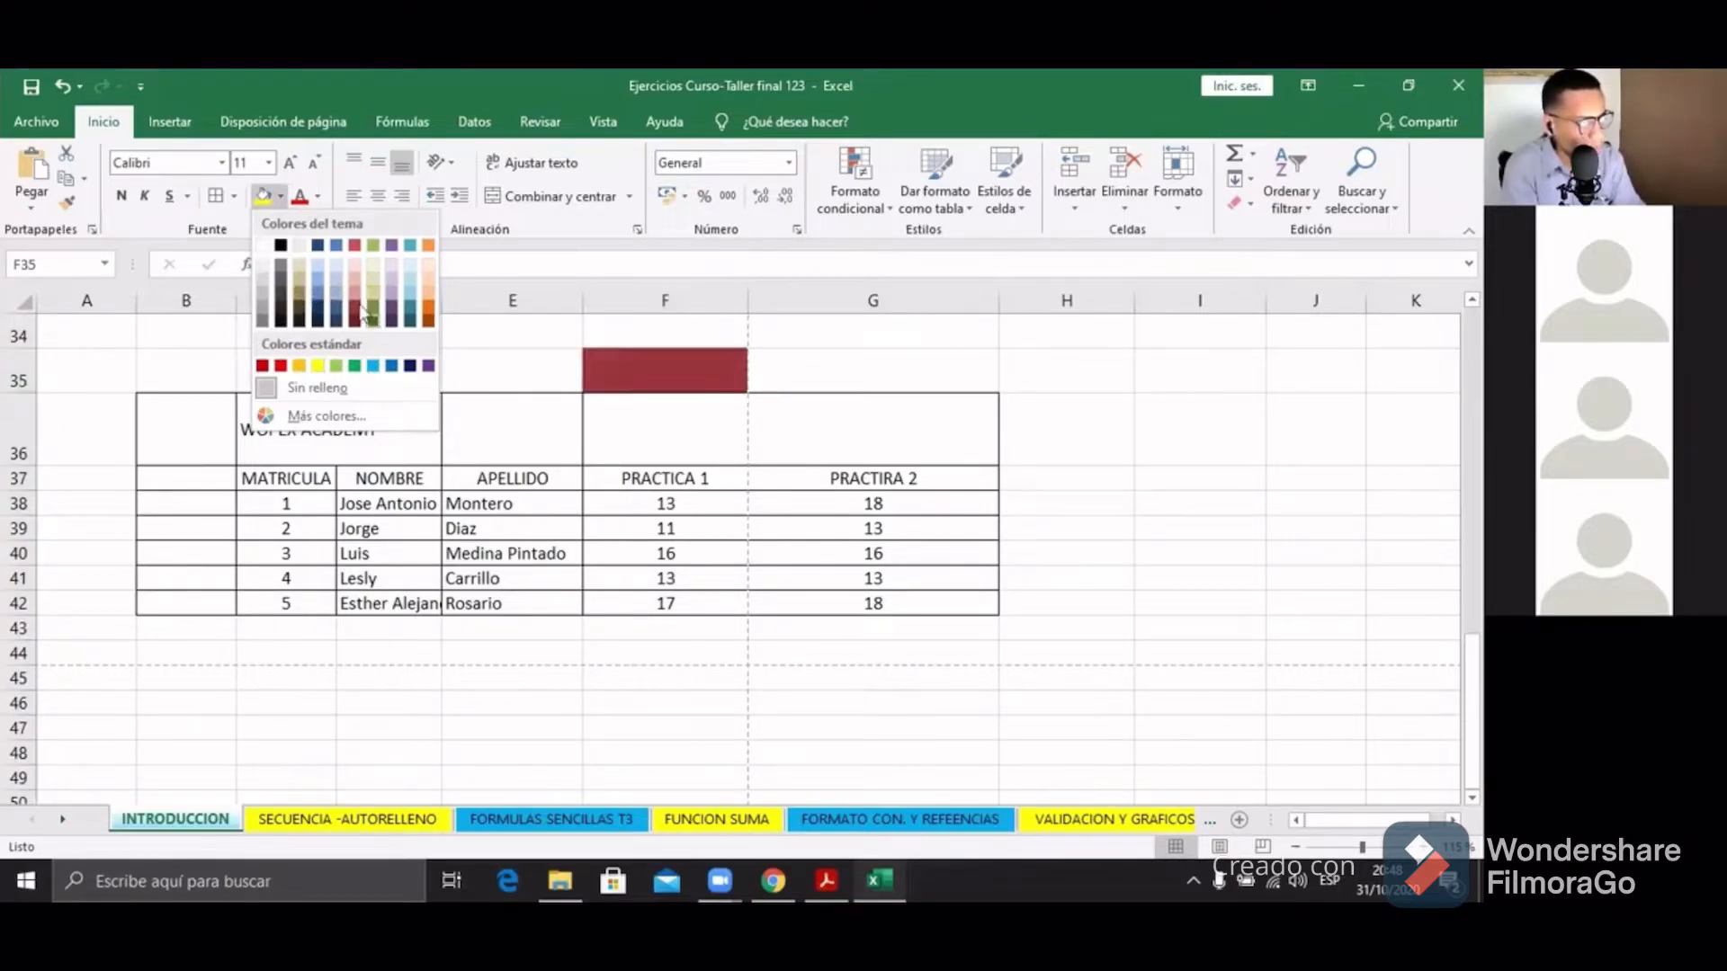
pyautogui.click(877, 364)
pyautogui.moveTo(240, 437); pyautogui.dragTo(831, 603)
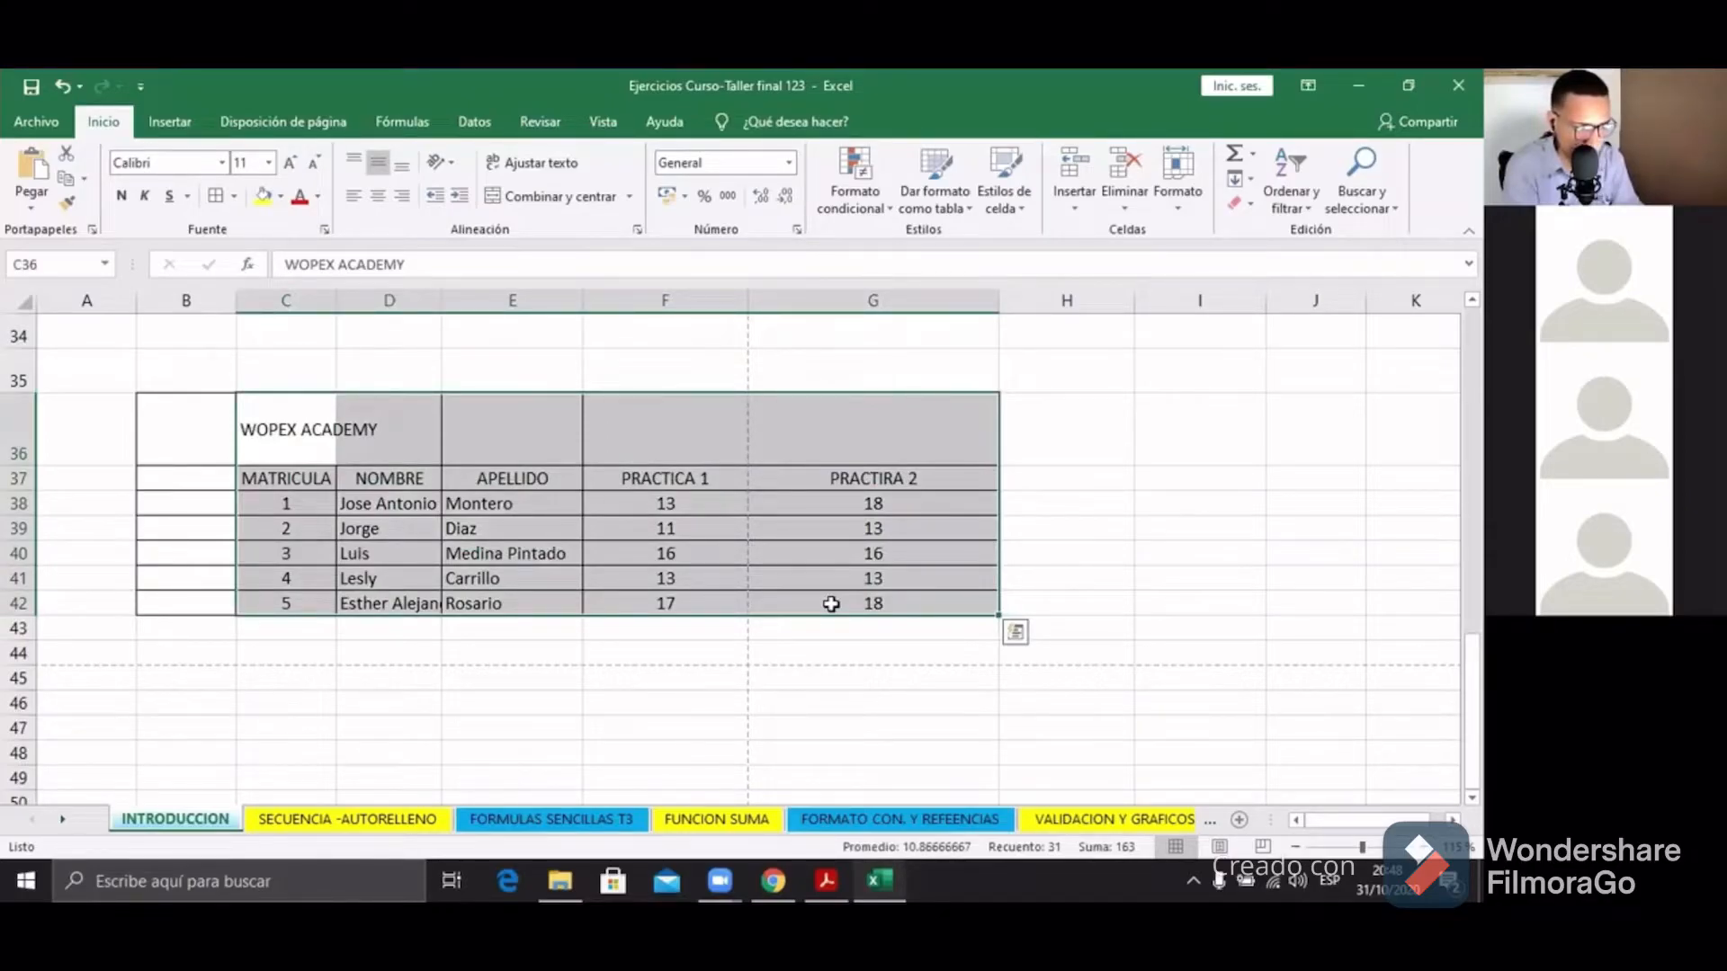
# Step: Select the header row C37:G37, MATRICULA to PRACTIRA 2, and open the Font Color choices
pyautogui.click(693, 567)
pyautogui.moveTo(686, 463); pyautogui.dragTo(694, 604)
pyautogui.click(389, 300)
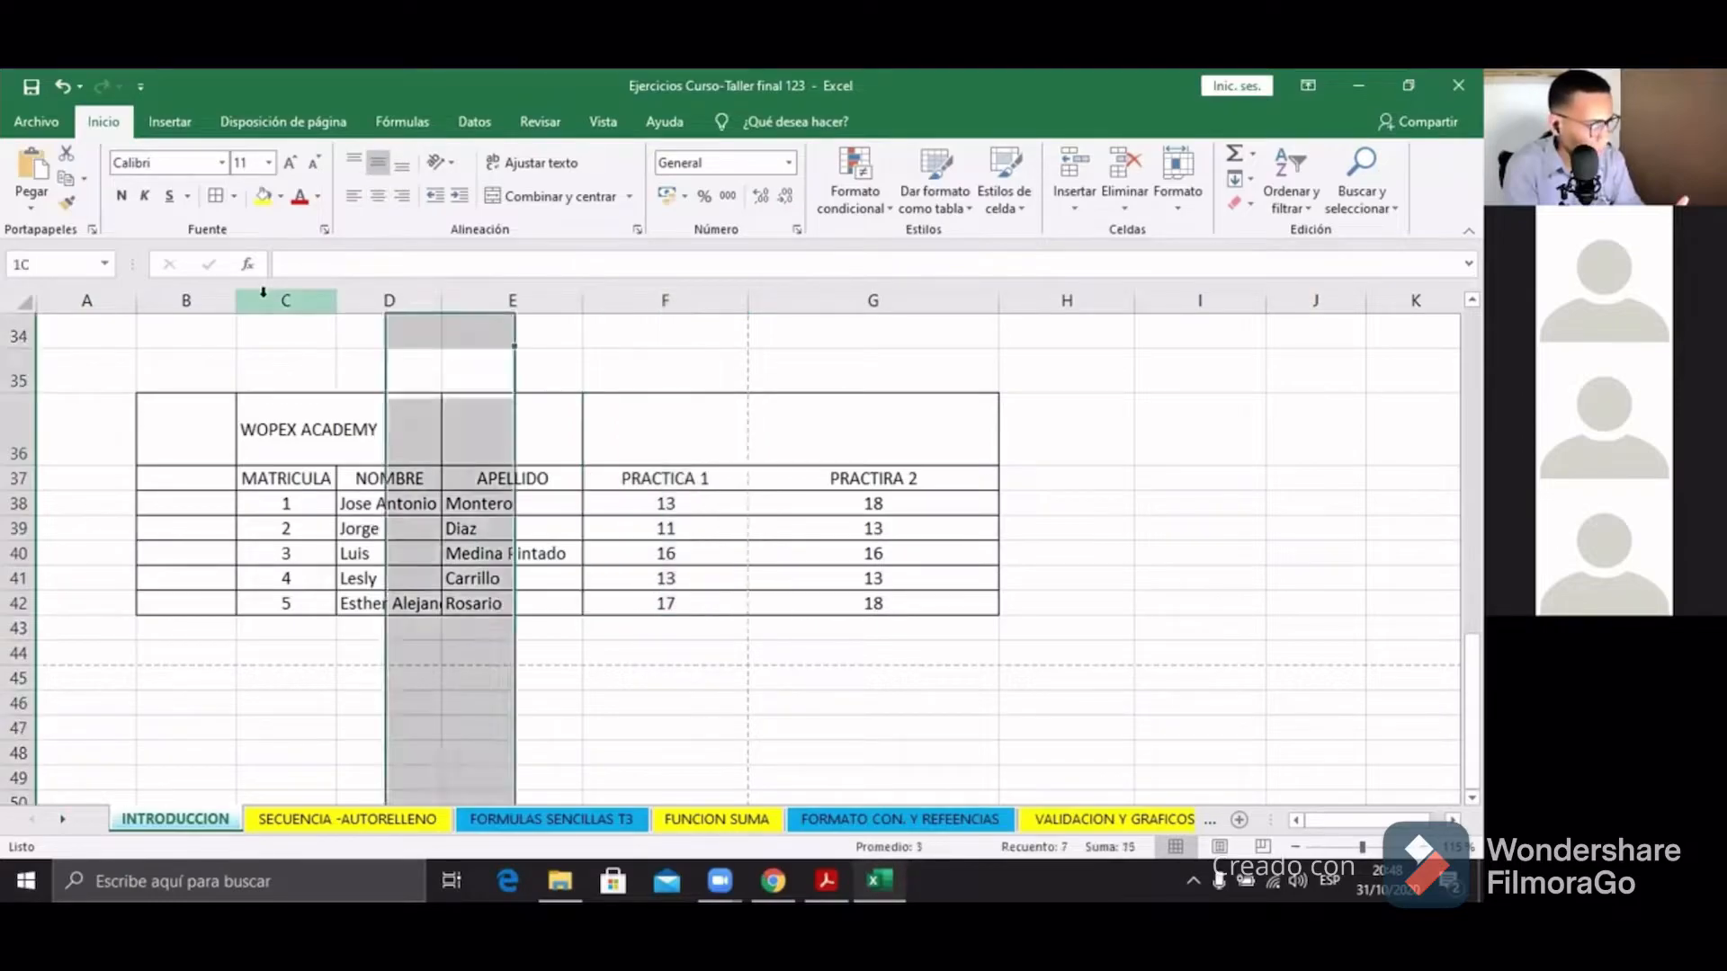
pyautogui.click(401, 374)
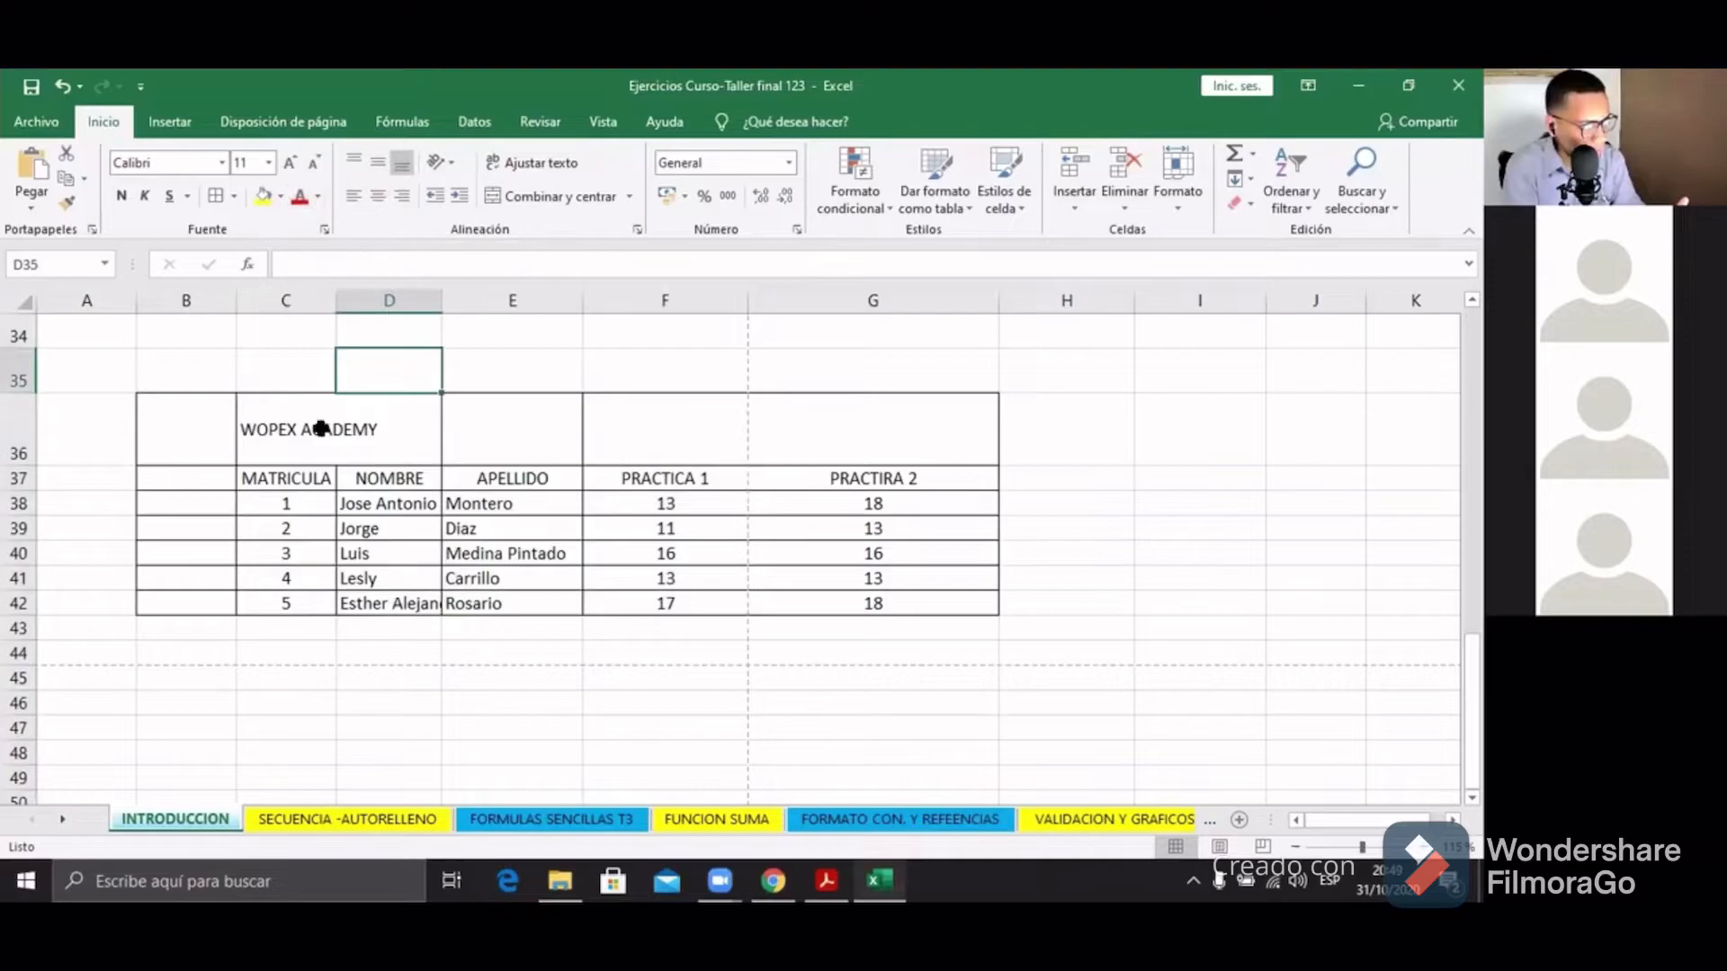
pyautogui.click(651, 478)
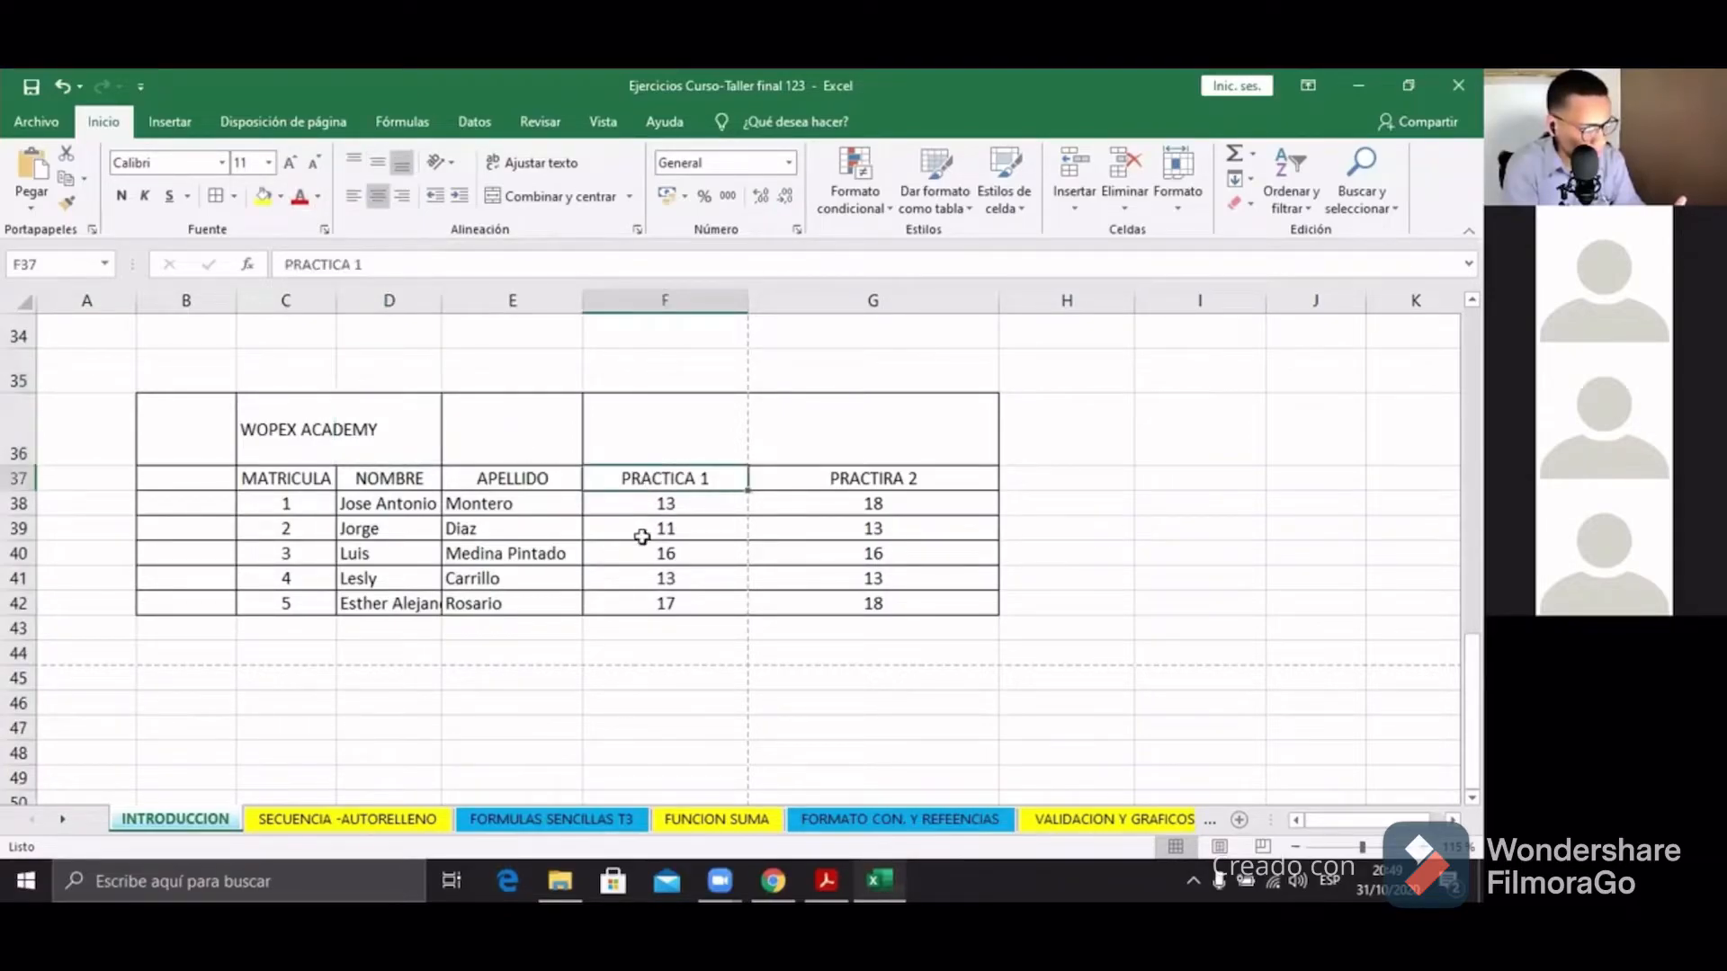
pyautogui.click(366, 474)
pyautogui.click(497, 481)
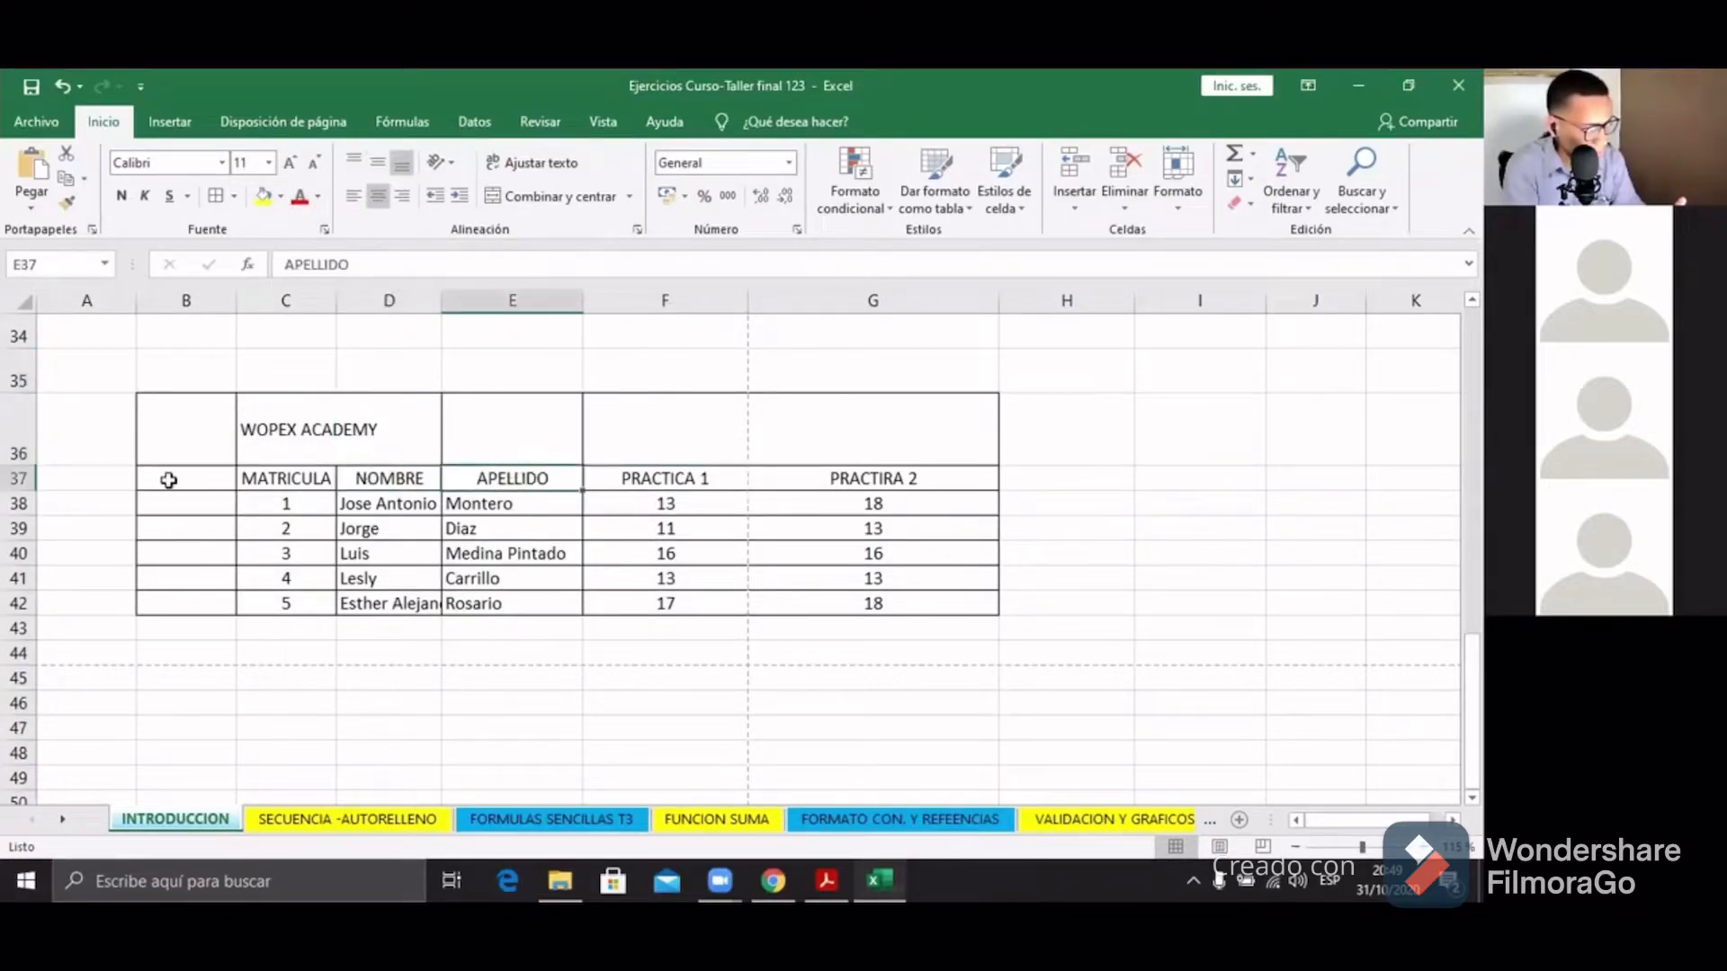
pyautogui.moveTo(288, 471); pyautogui.dragTo(886, 477)
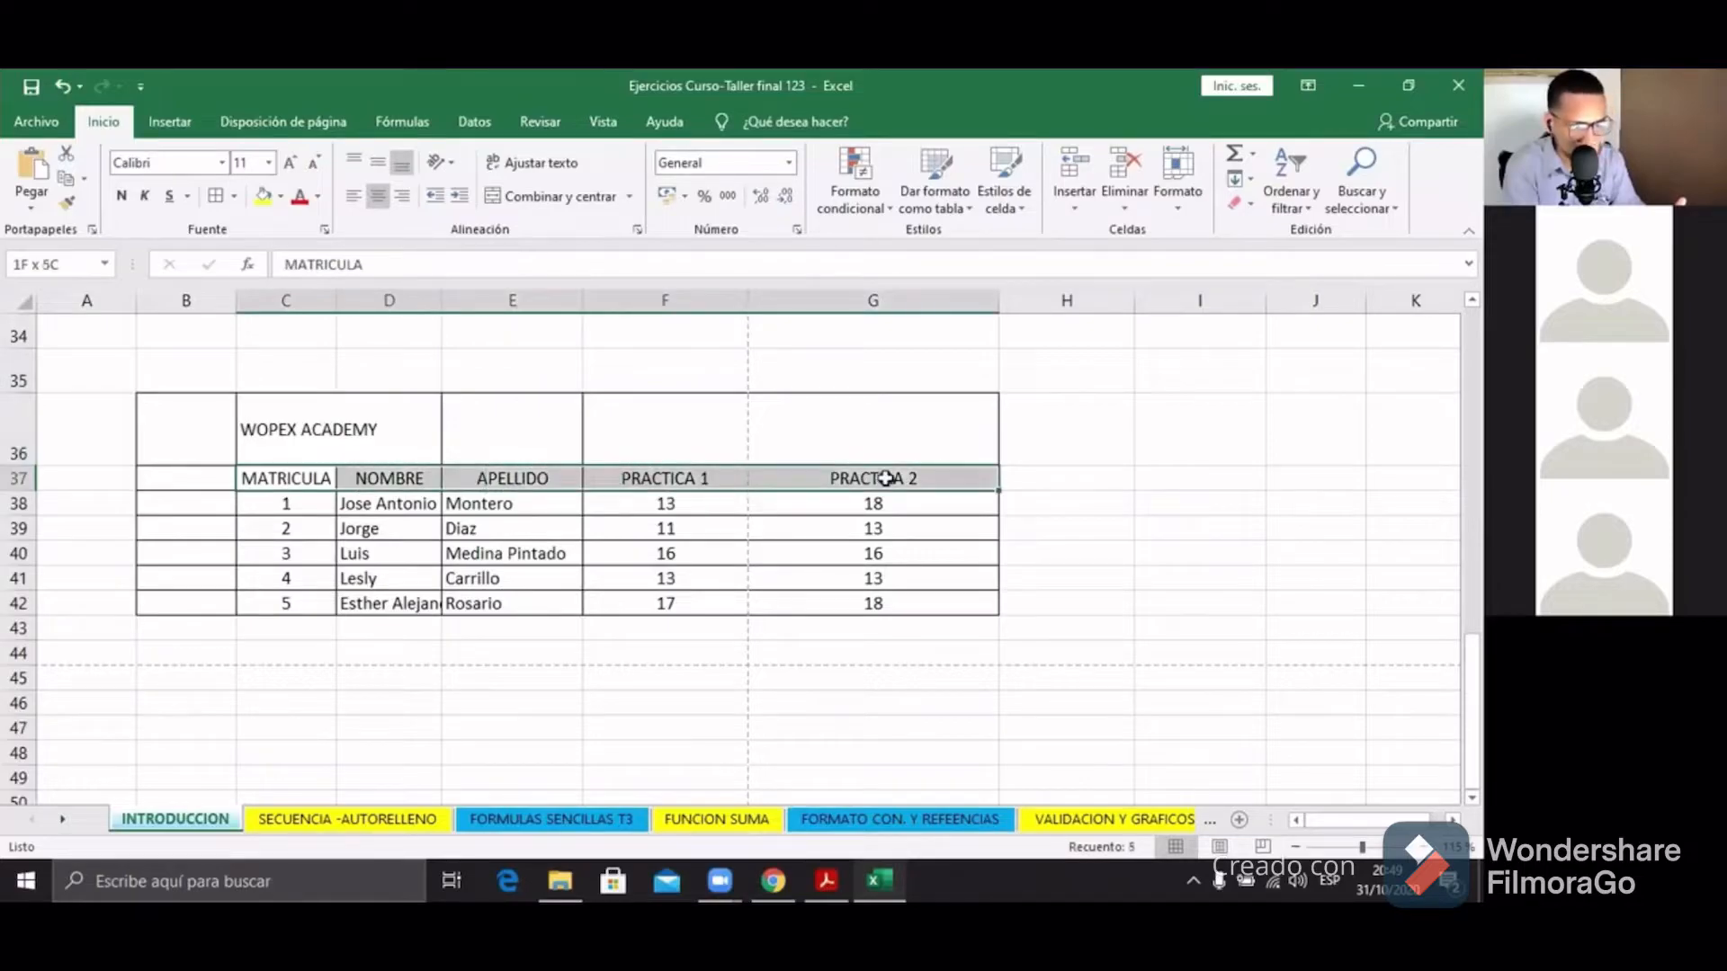
pyautogui.click(319, 197)
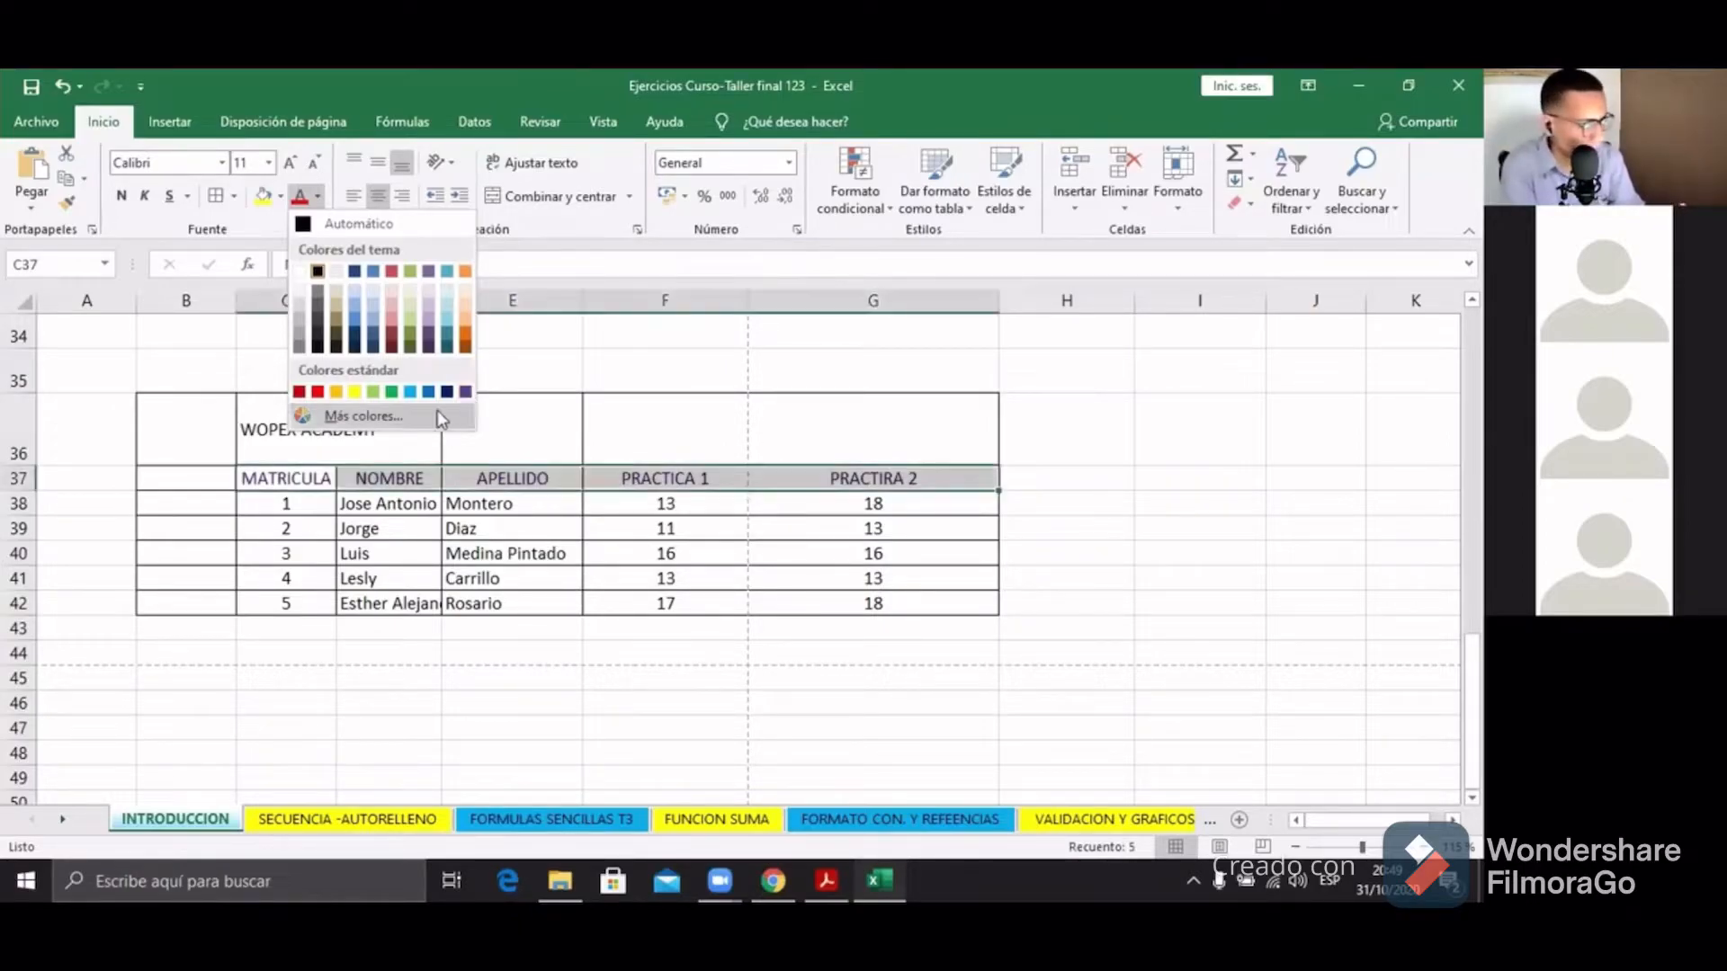
# Step: Try a pale lavender in More Colors, then close the Colors dialog without applying it
pyautogui.click(403, 418)
pyautogui.click(1080, 378)
pyautogui.click(1121, 321)
pyautogui.click(1126, 327)
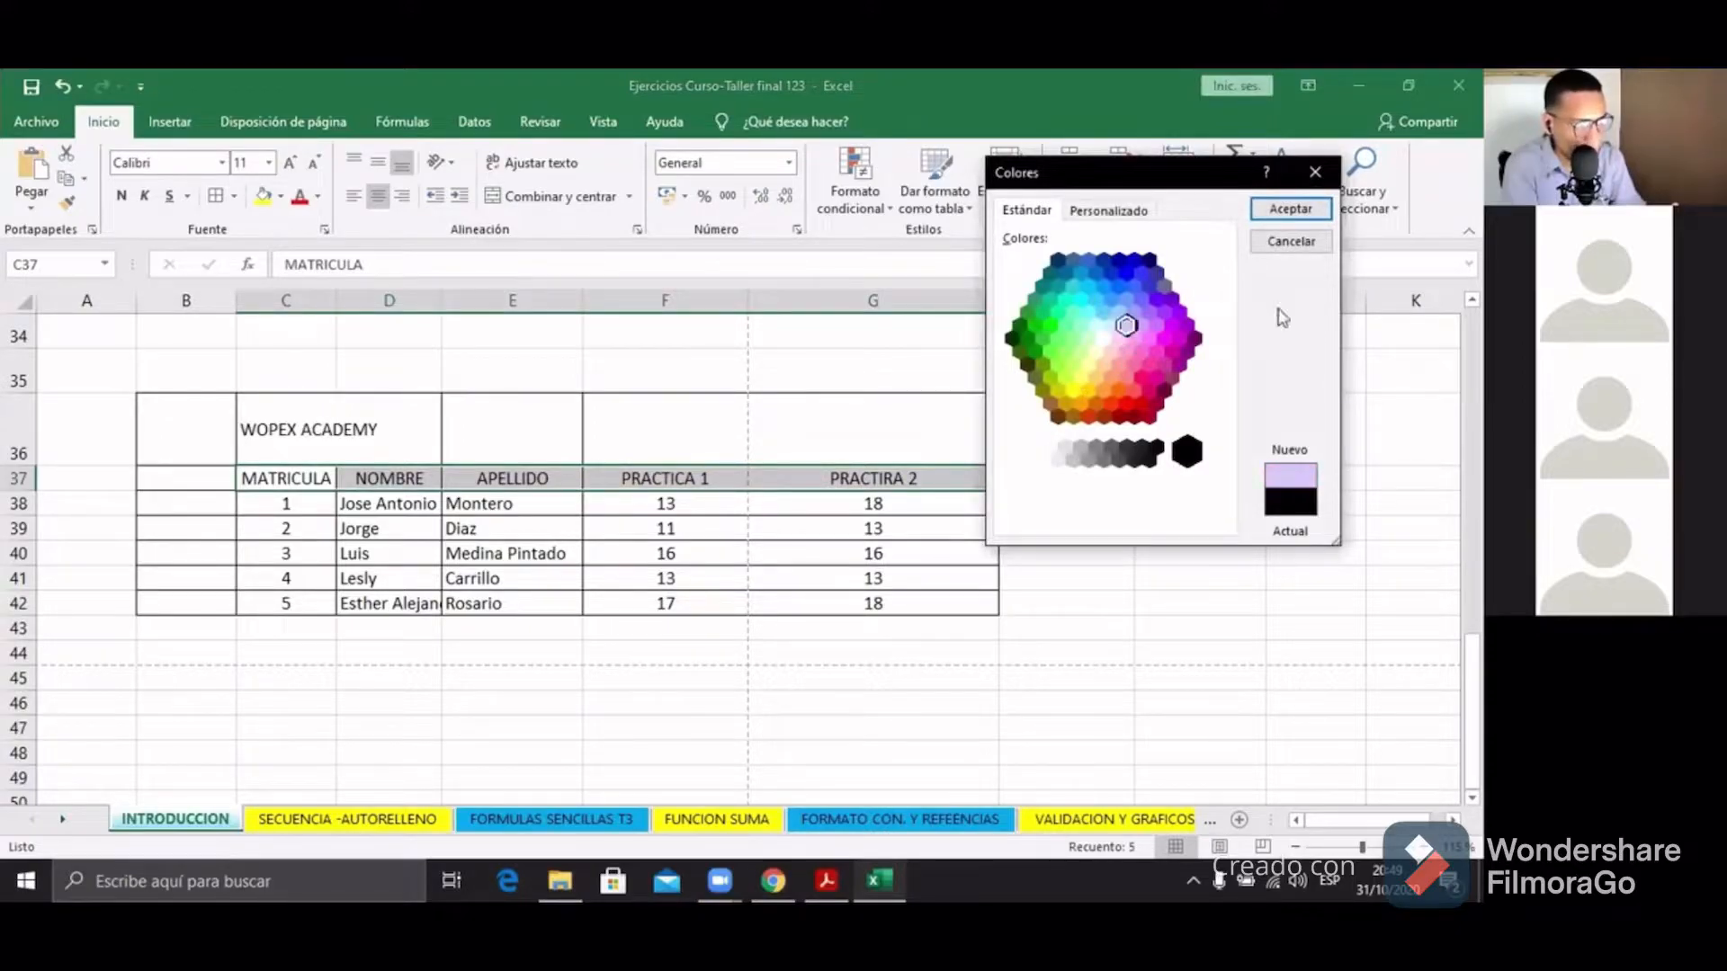
pyautogui.click(1330, 180)
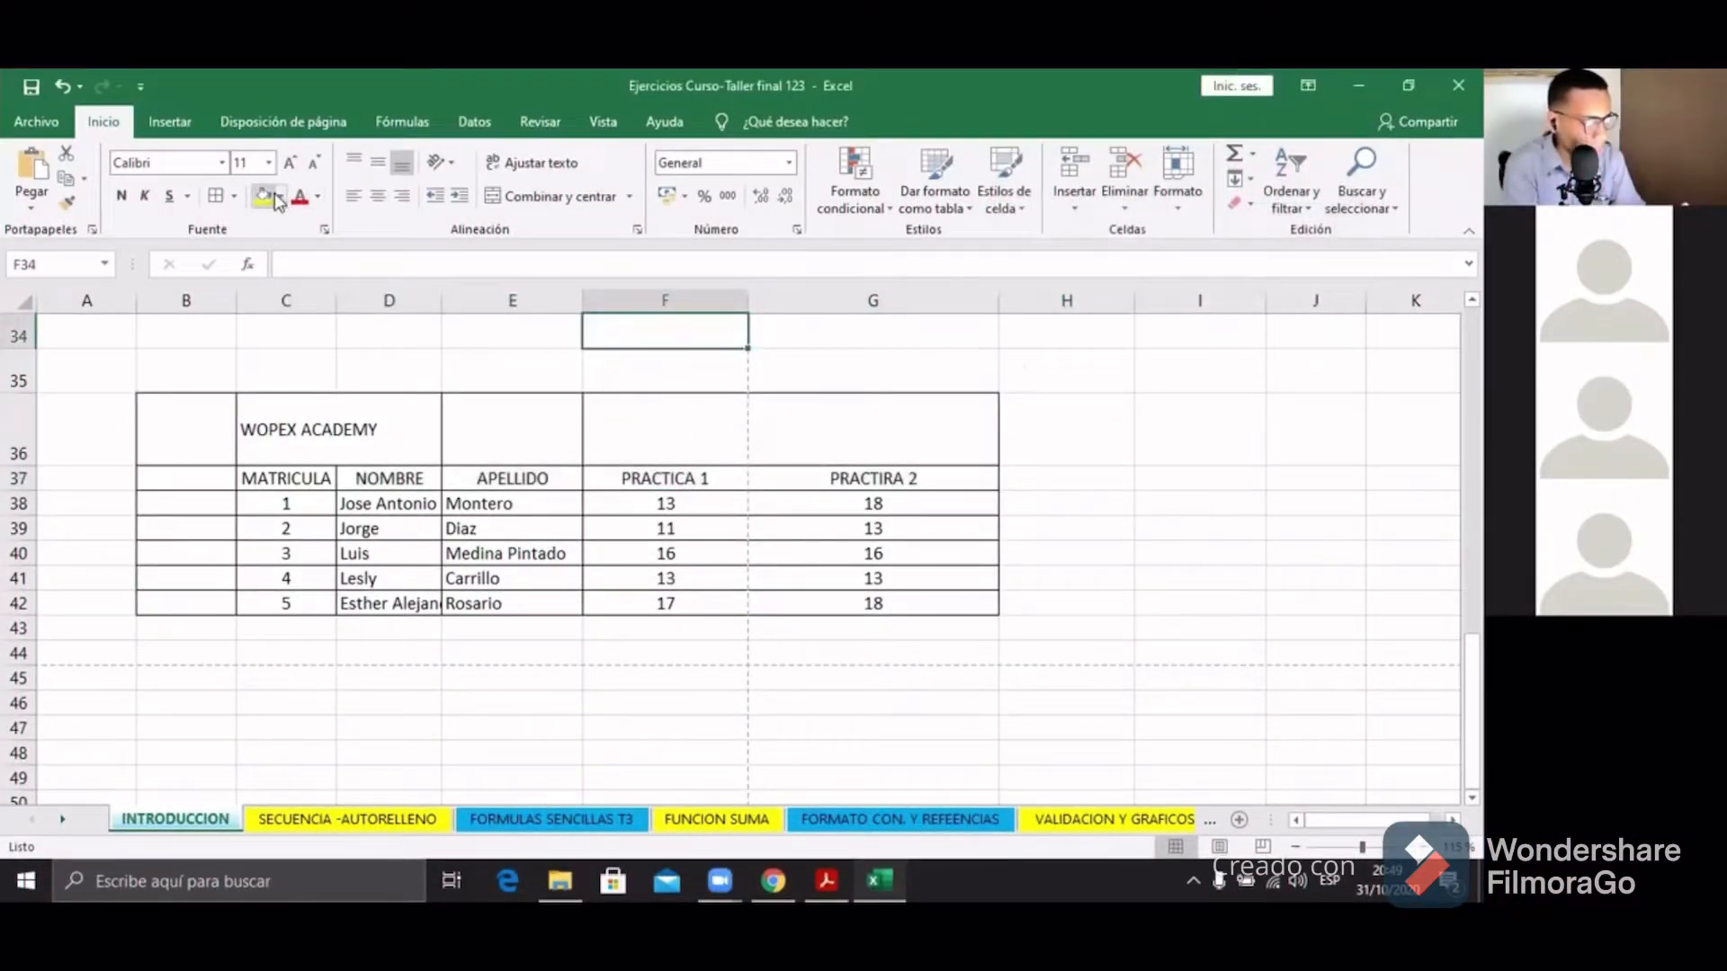
pyautogui.click(369, 380)
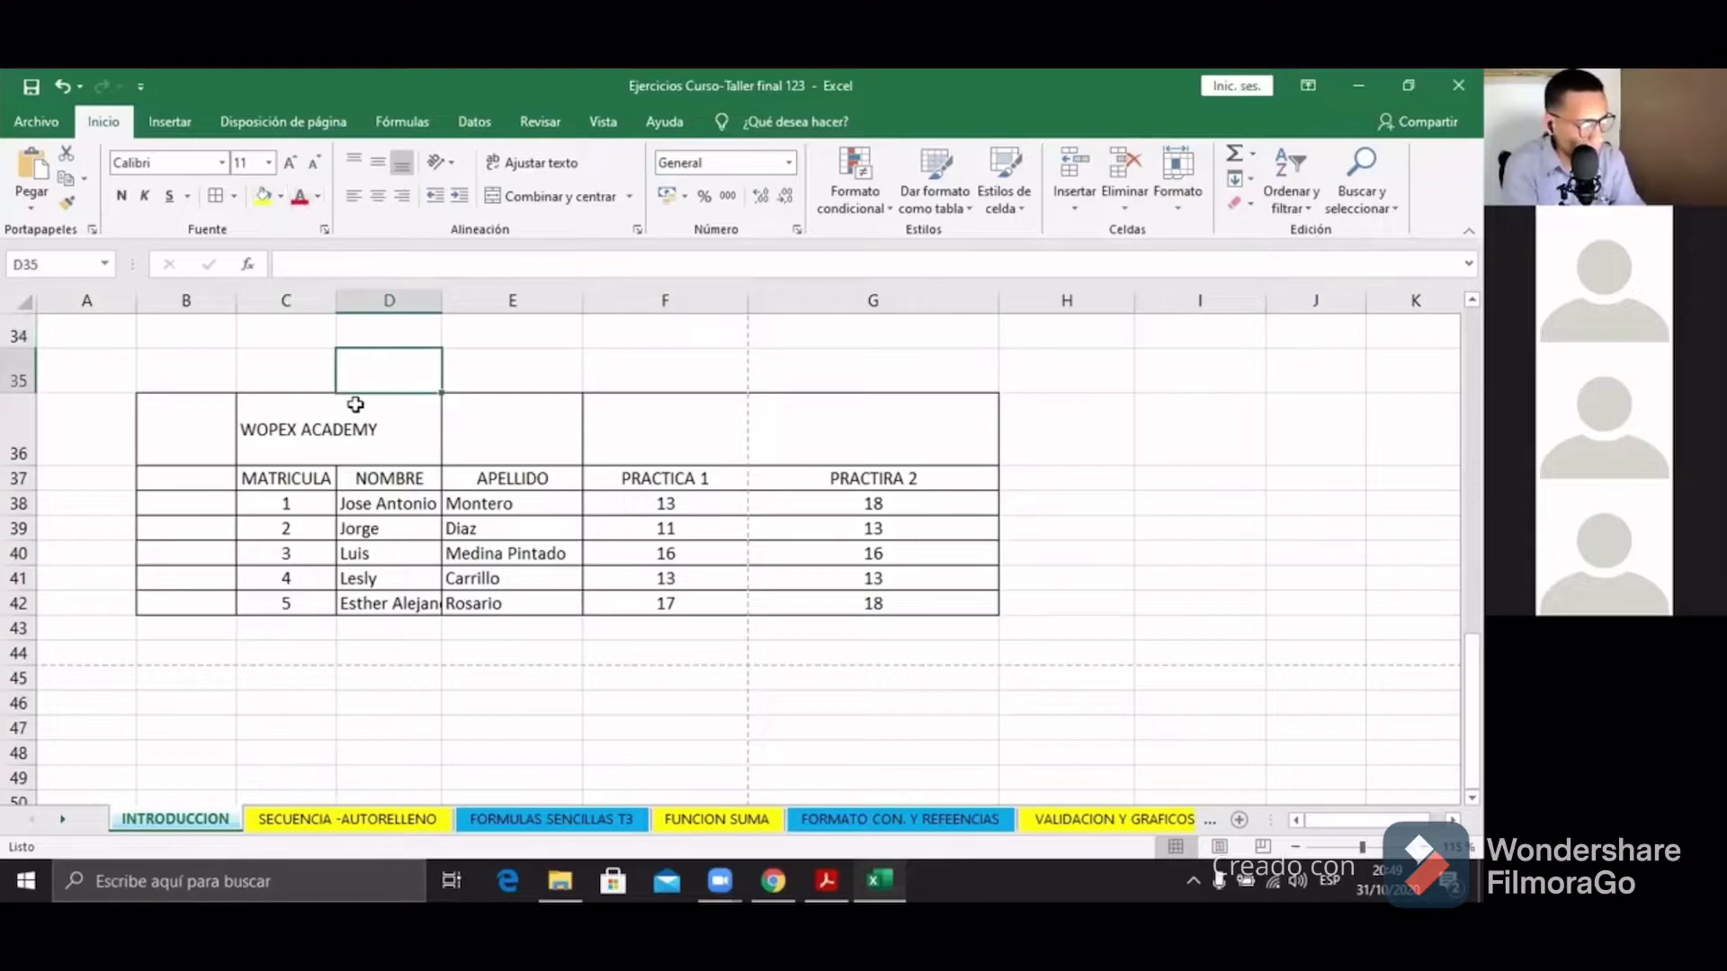
pyautogui.click(350, 432)
pyautogui.click(625, 477)
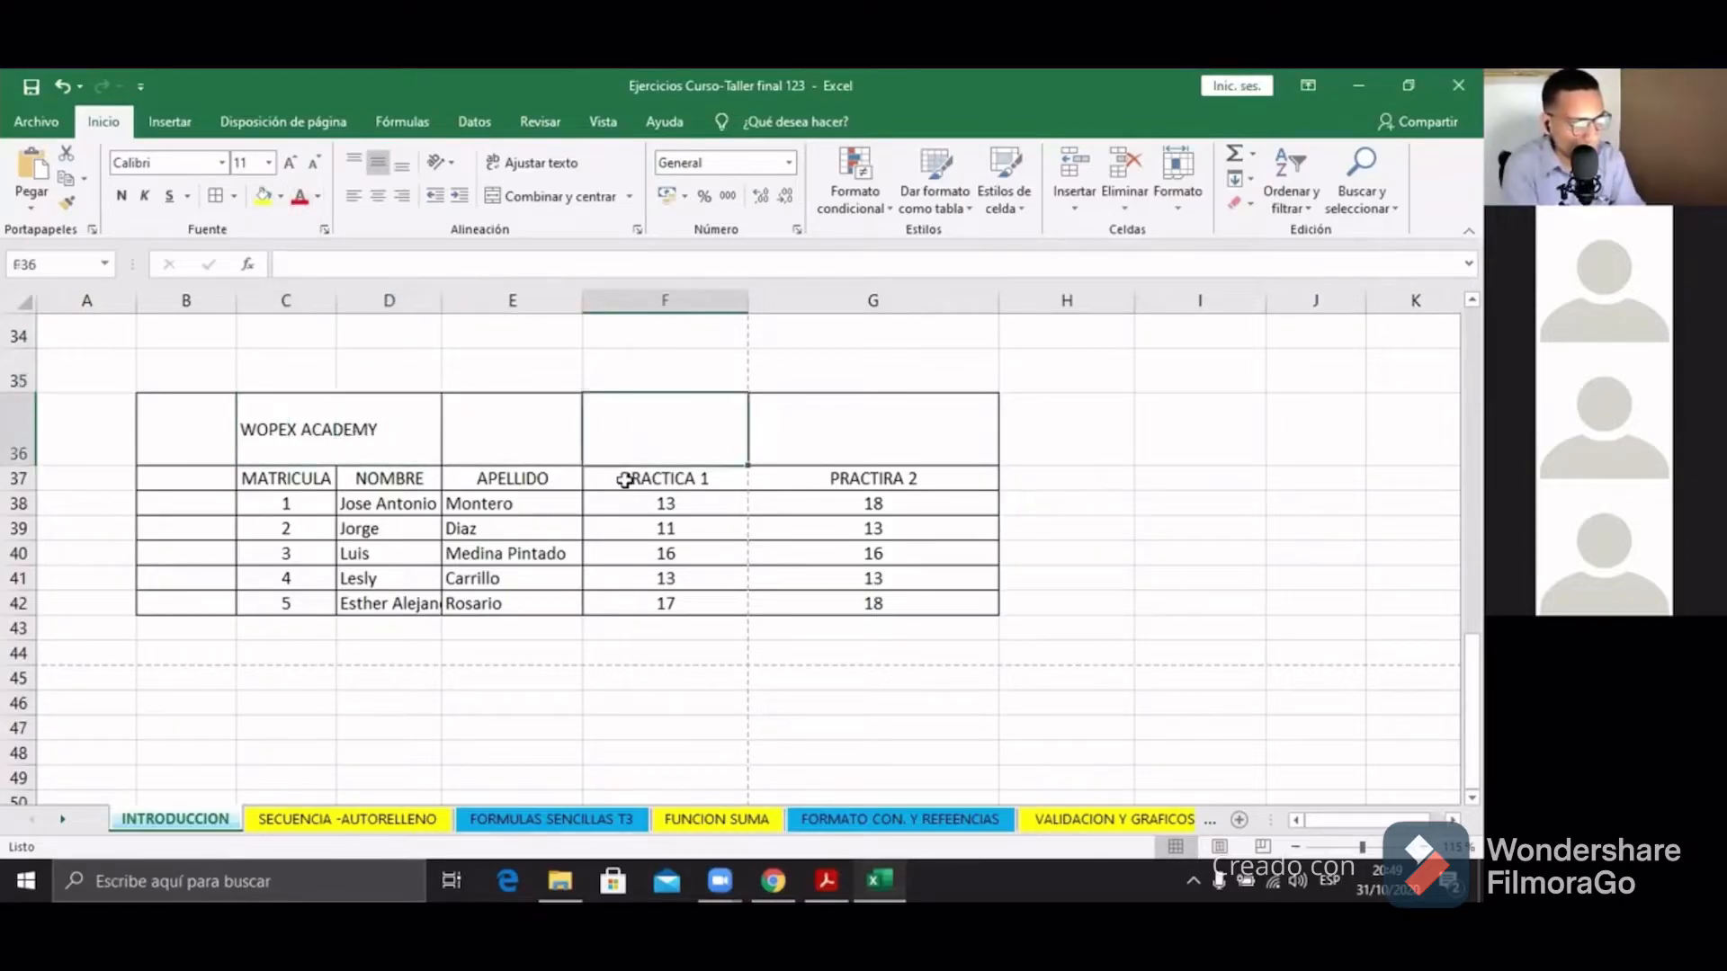
pyautogui.click(697, 557)
pyautogui.moveTo(697, 565); pyautogui.dragTo(698, 576)
pyautogui.click(405, 552)
pyautogui.click(570, 550)
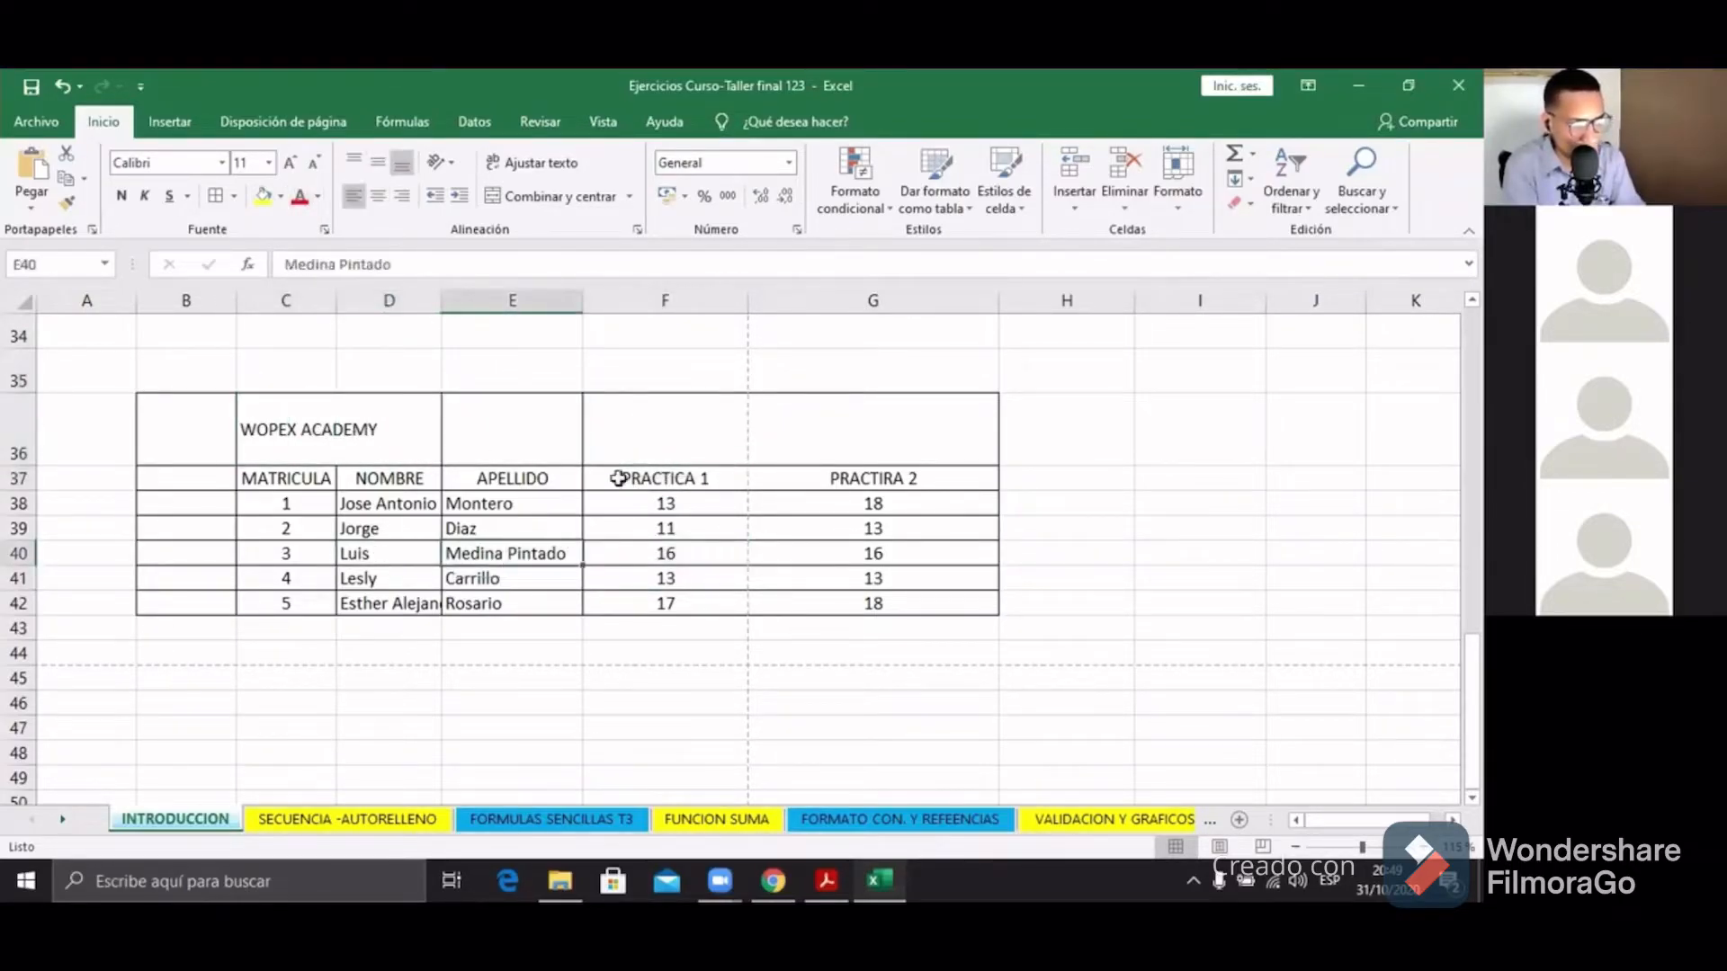
pyautogui.click(620, 478)
pyautogui.click(570, 443)
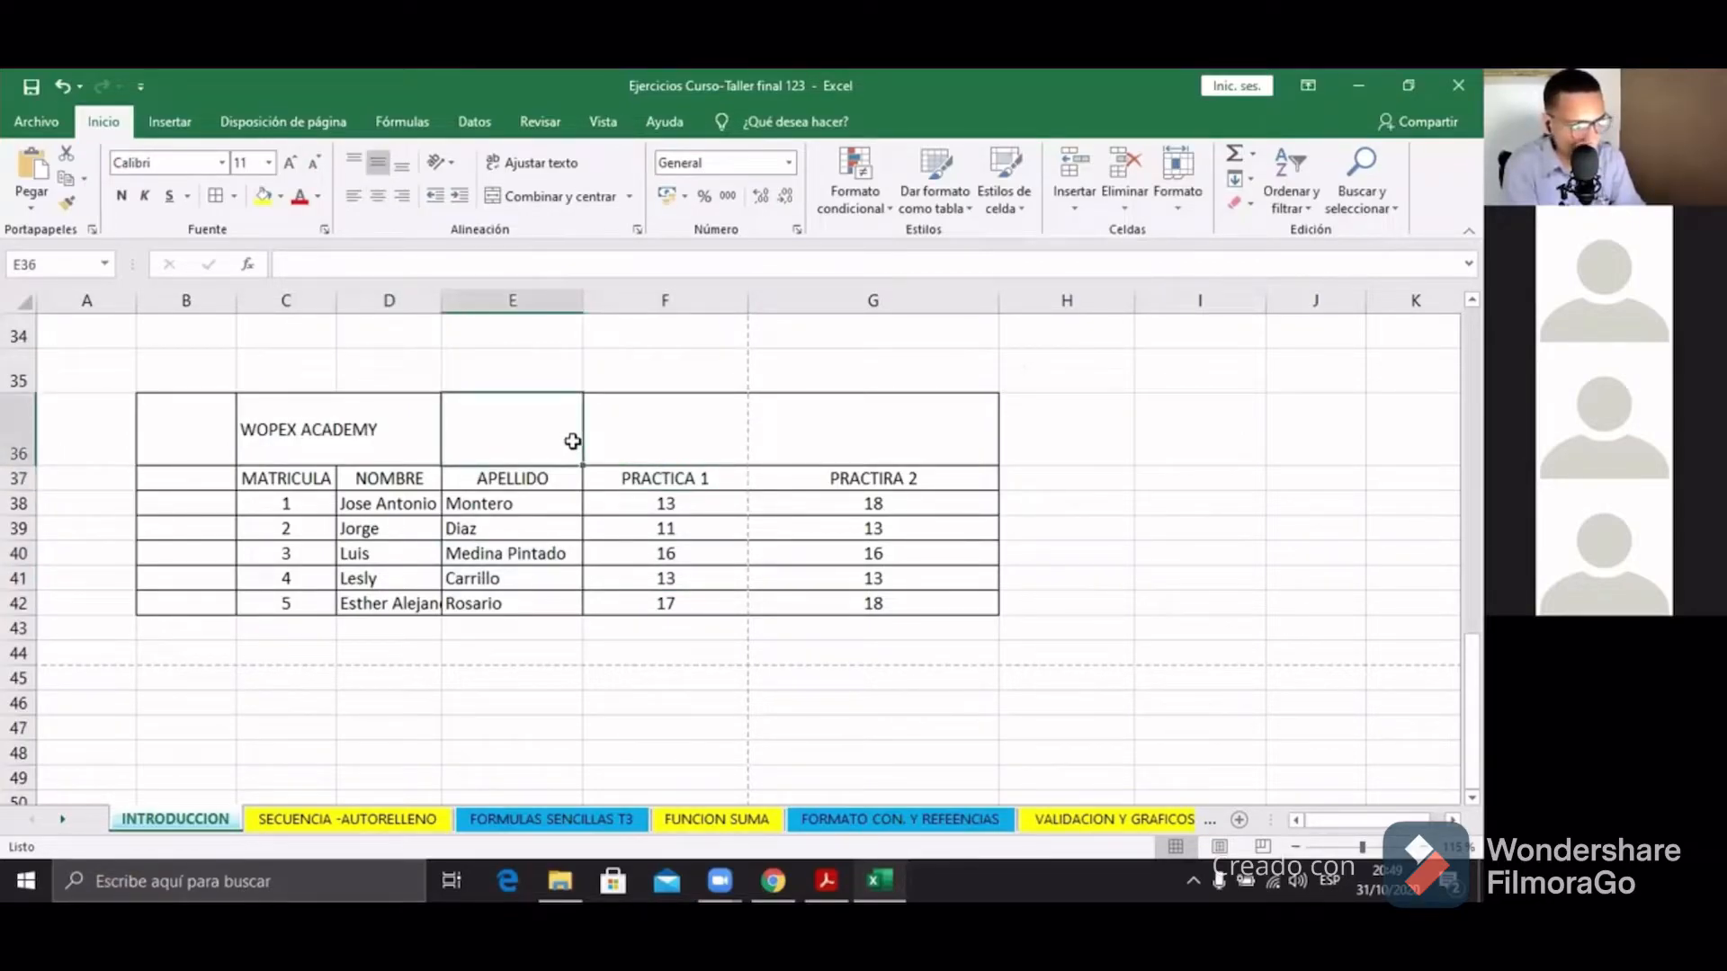
pyautogui.click(286, 299)
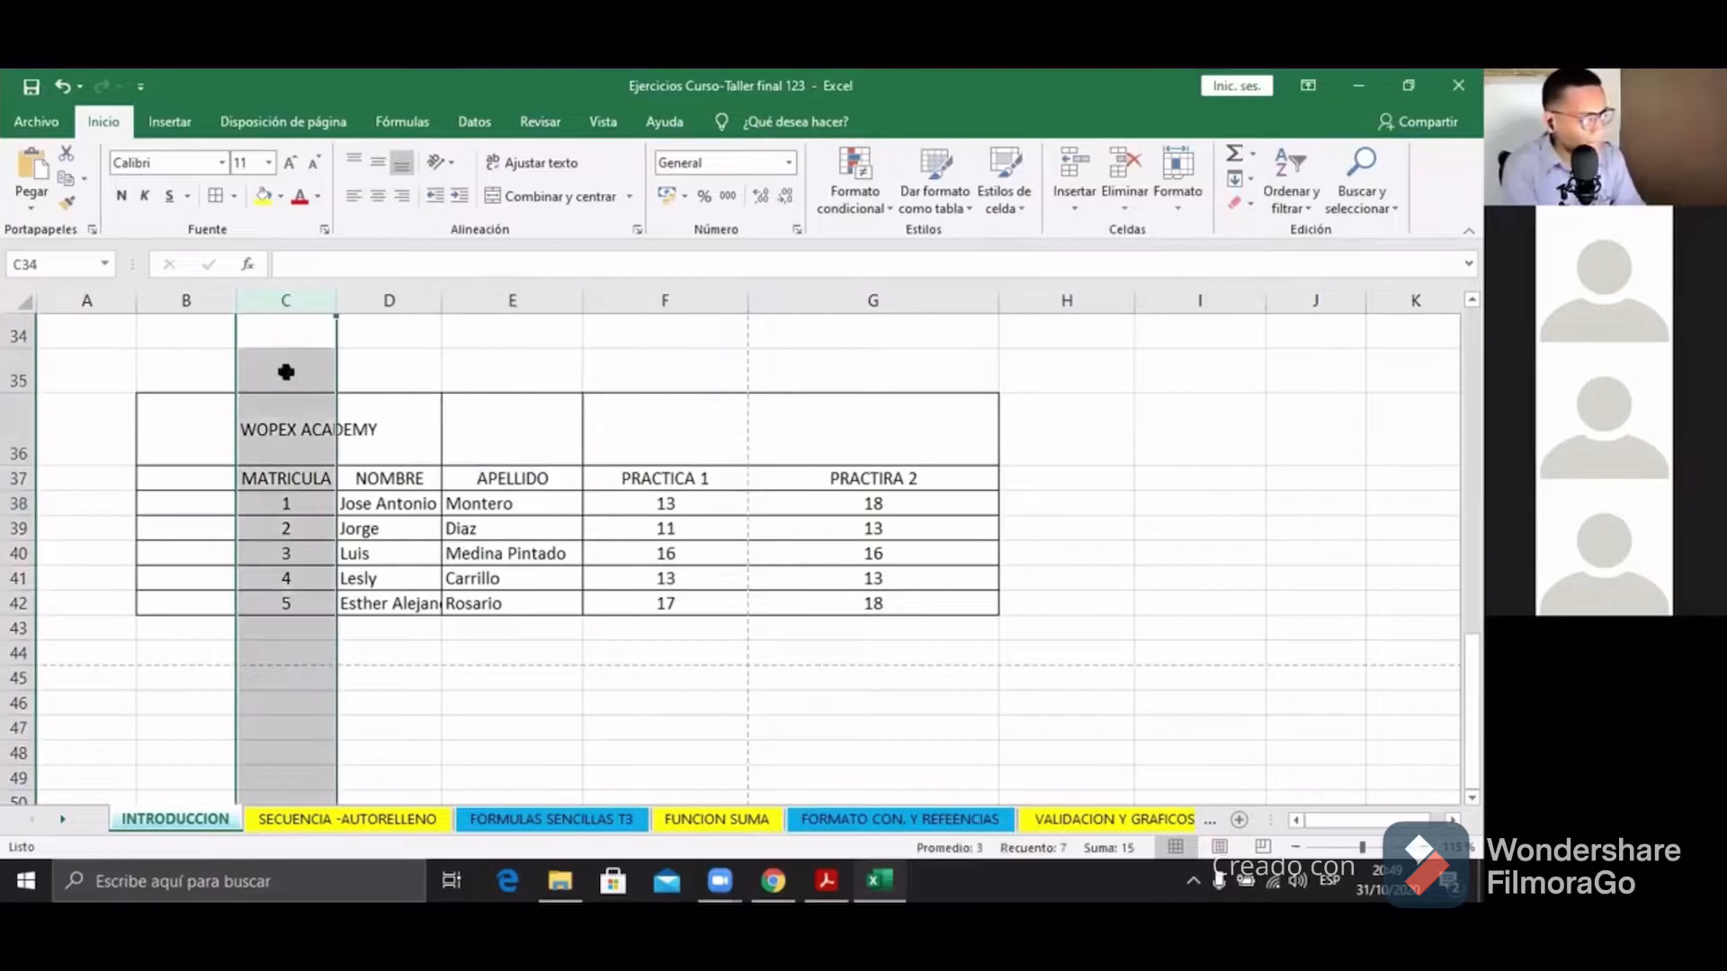
pyautogui.click(285, 369)
pyautogui.moveTo(286, 411); pyautogui.dragTo(917, 578)
pyautogui.click(424, 510)
pyautogui.moveTo(189, 435); pyautogui.dragTo(960, 609)
pyautogui.click(883, 534)
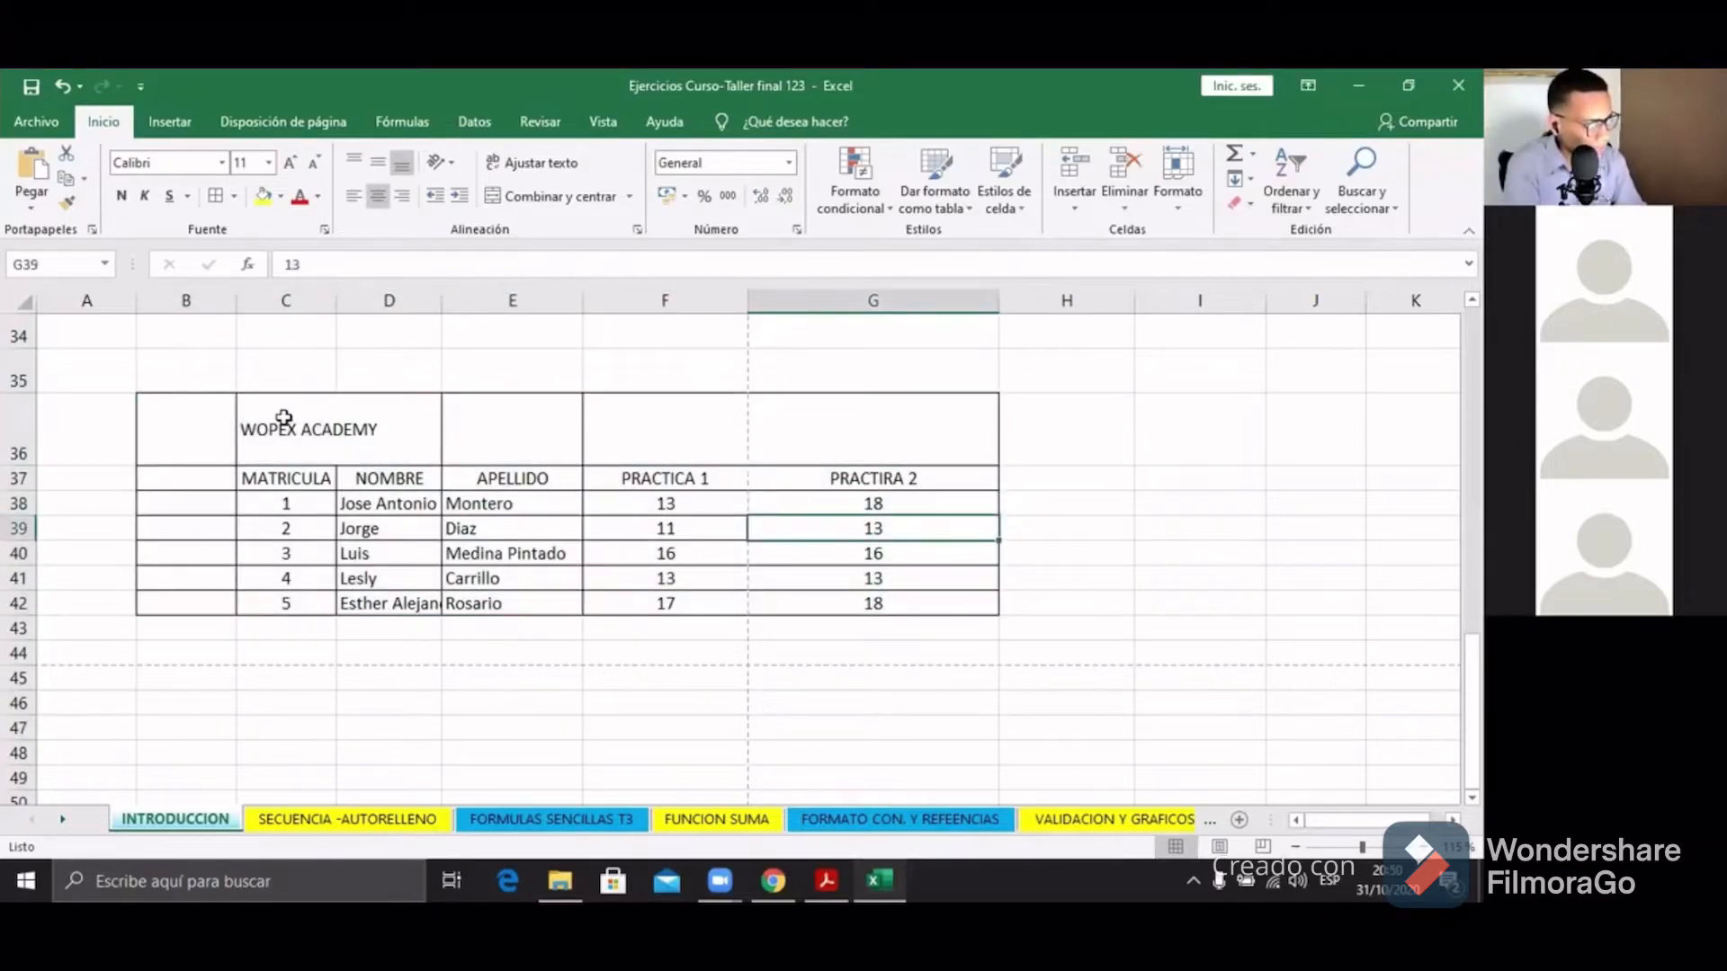
pyautogui.click(282, 418)
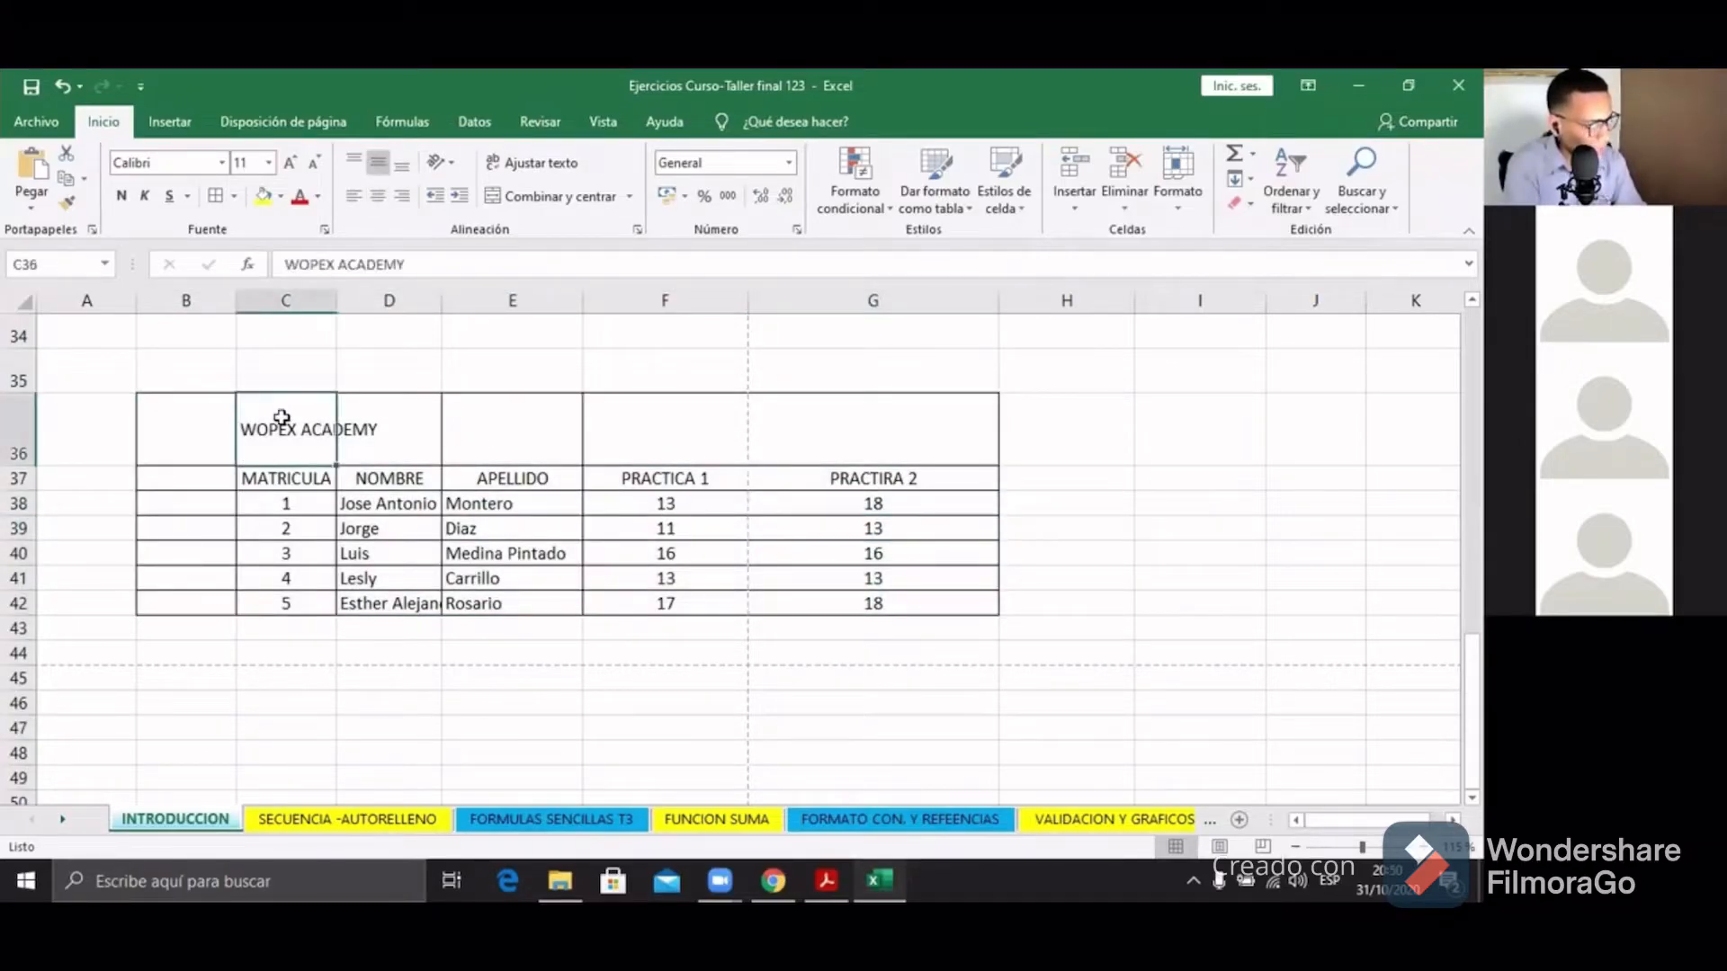
pyautogui.click(185, 452)
pyautogui.moveTo(216, 325); pyautogui.dragTo(816, 326)
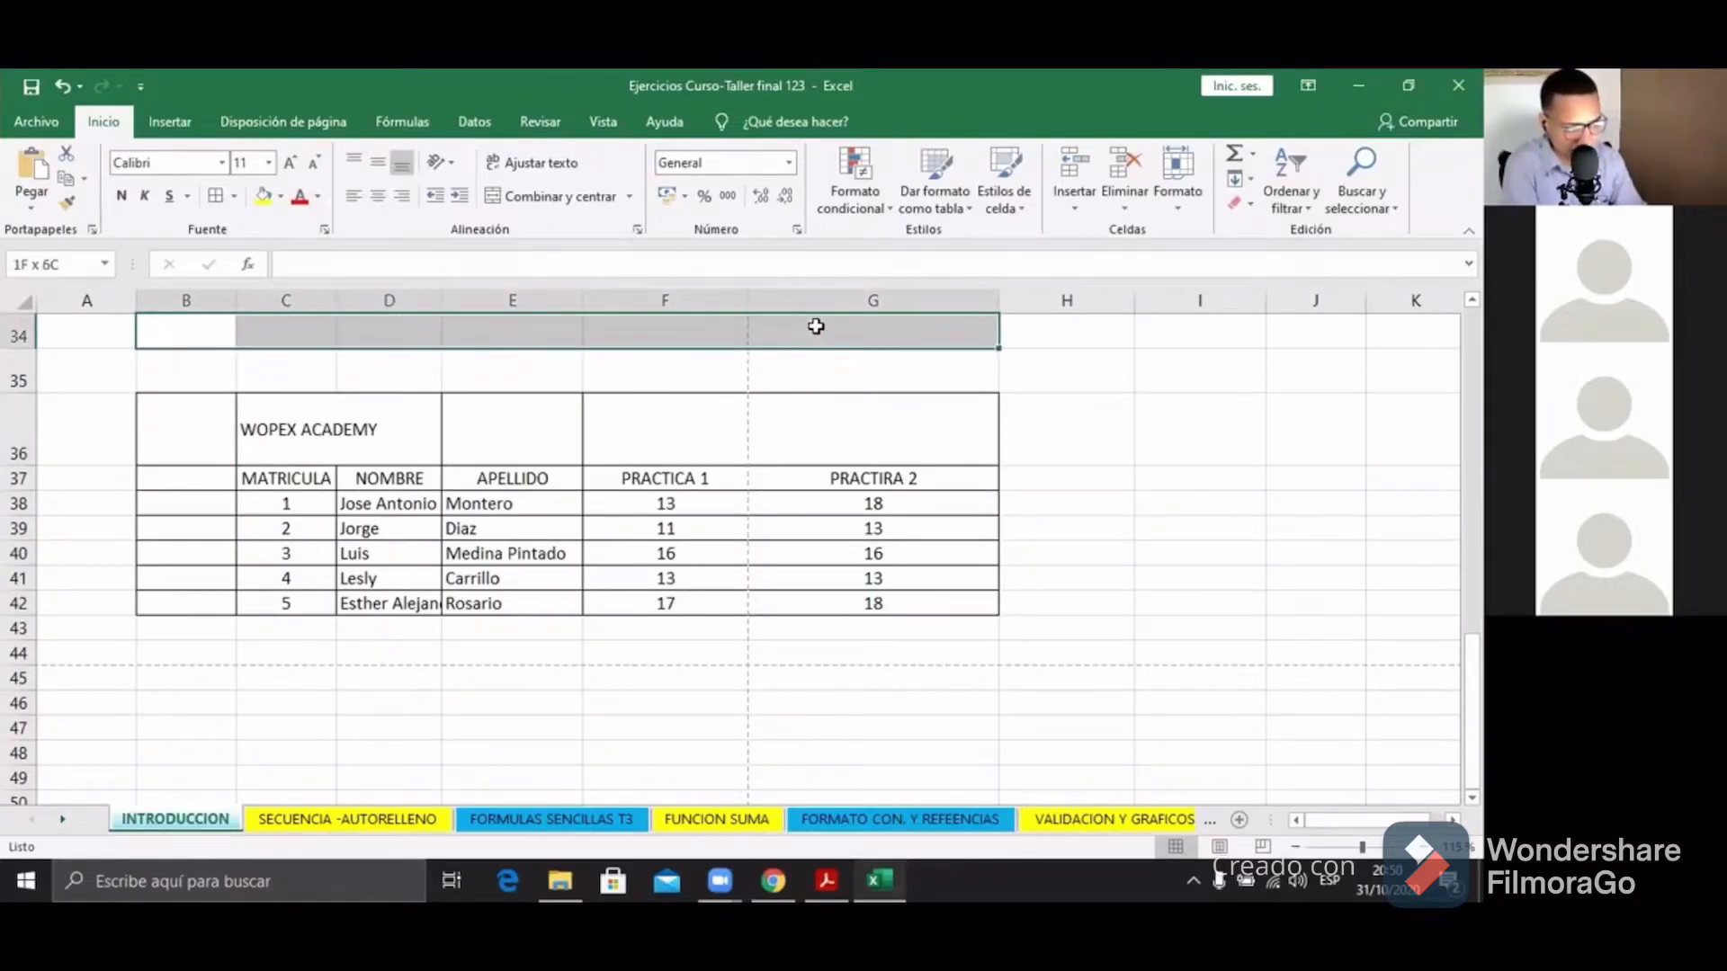
pyautogui.moveTo(200, 443); pyautogui.dragTo(880, 434)
pyautogui.click(399, 452)
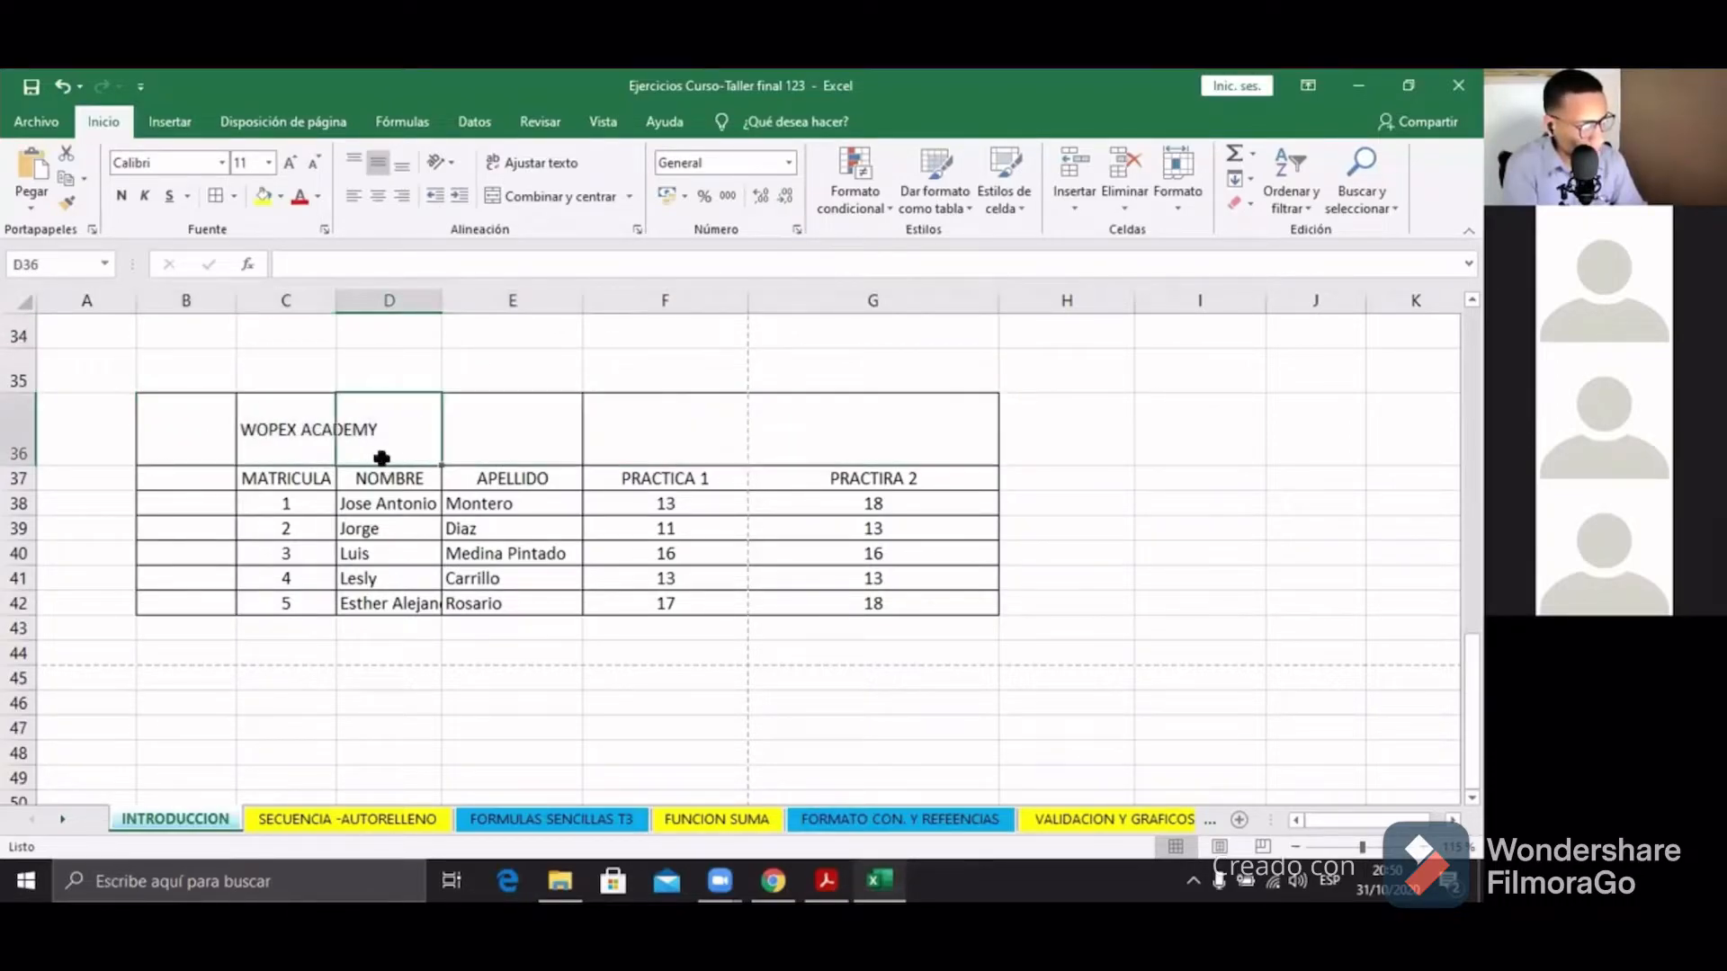
pyautogui.click(310, 447)
pyautogui.click(414, 436)
pyautogui.click(311, 437)
pyautogui.click(387, 437)
pyautogui.click(308, 439)
pyautogui.click(387, 439)
pyautogui.click(328, 443)
pyautogui.click(348, 439)
pyautogui.click(330, 444)
pyautogui.click(345, 447)
pyautogui.click(331, 444)
pyautogui.click(344, 437)
pyautogui.click(332, 421)
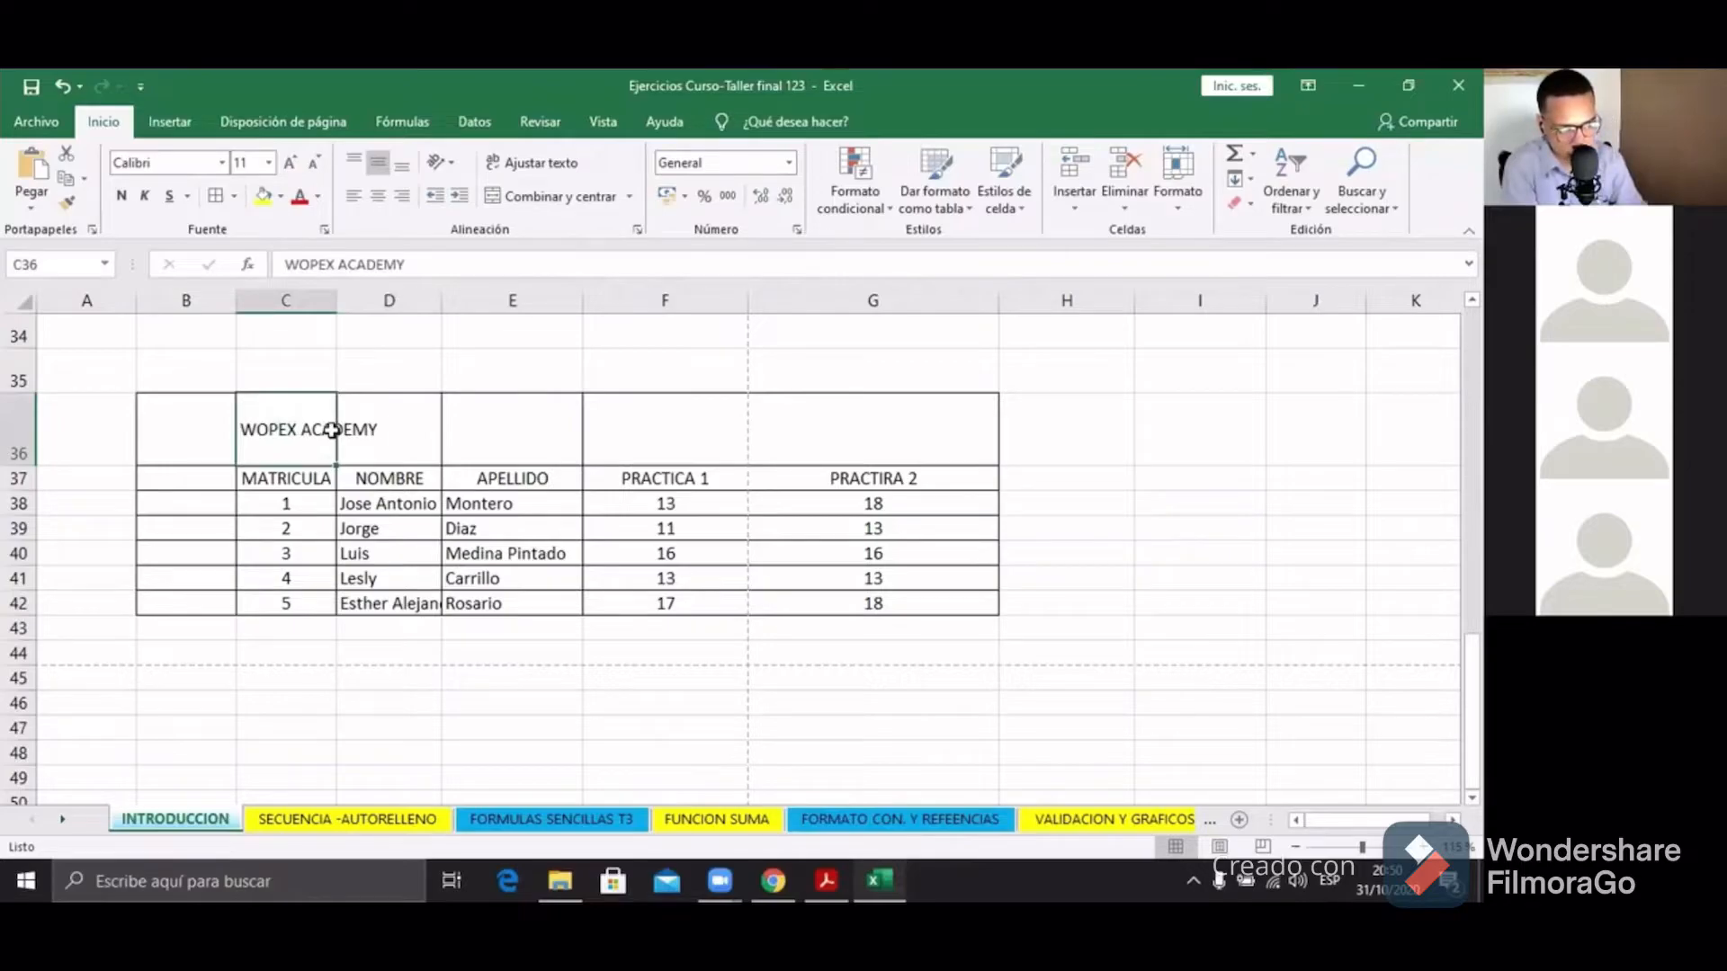
pyautogui.click(359, 423)
pyautogui.click(331, 428)
pyautogui.click(347, 427)
pyautogui.click(332, 428)
pyautogui.click(345, 424)
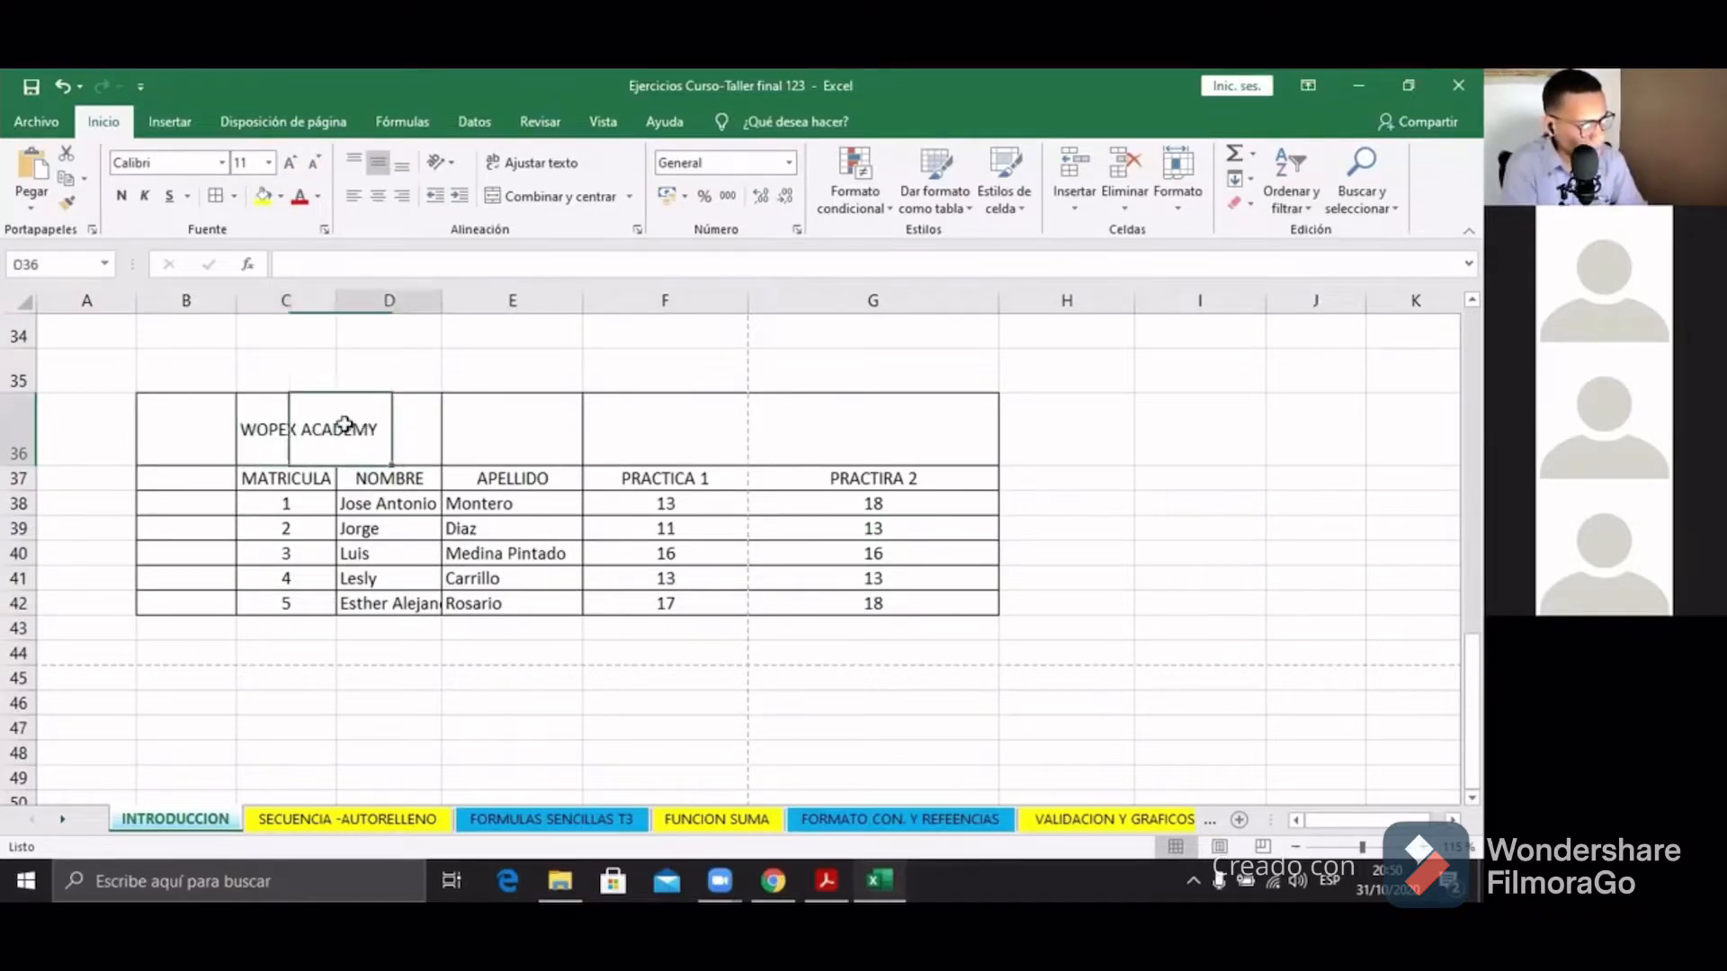
pyautogui.click(334, 430)
pyautogui.click(339, 497)
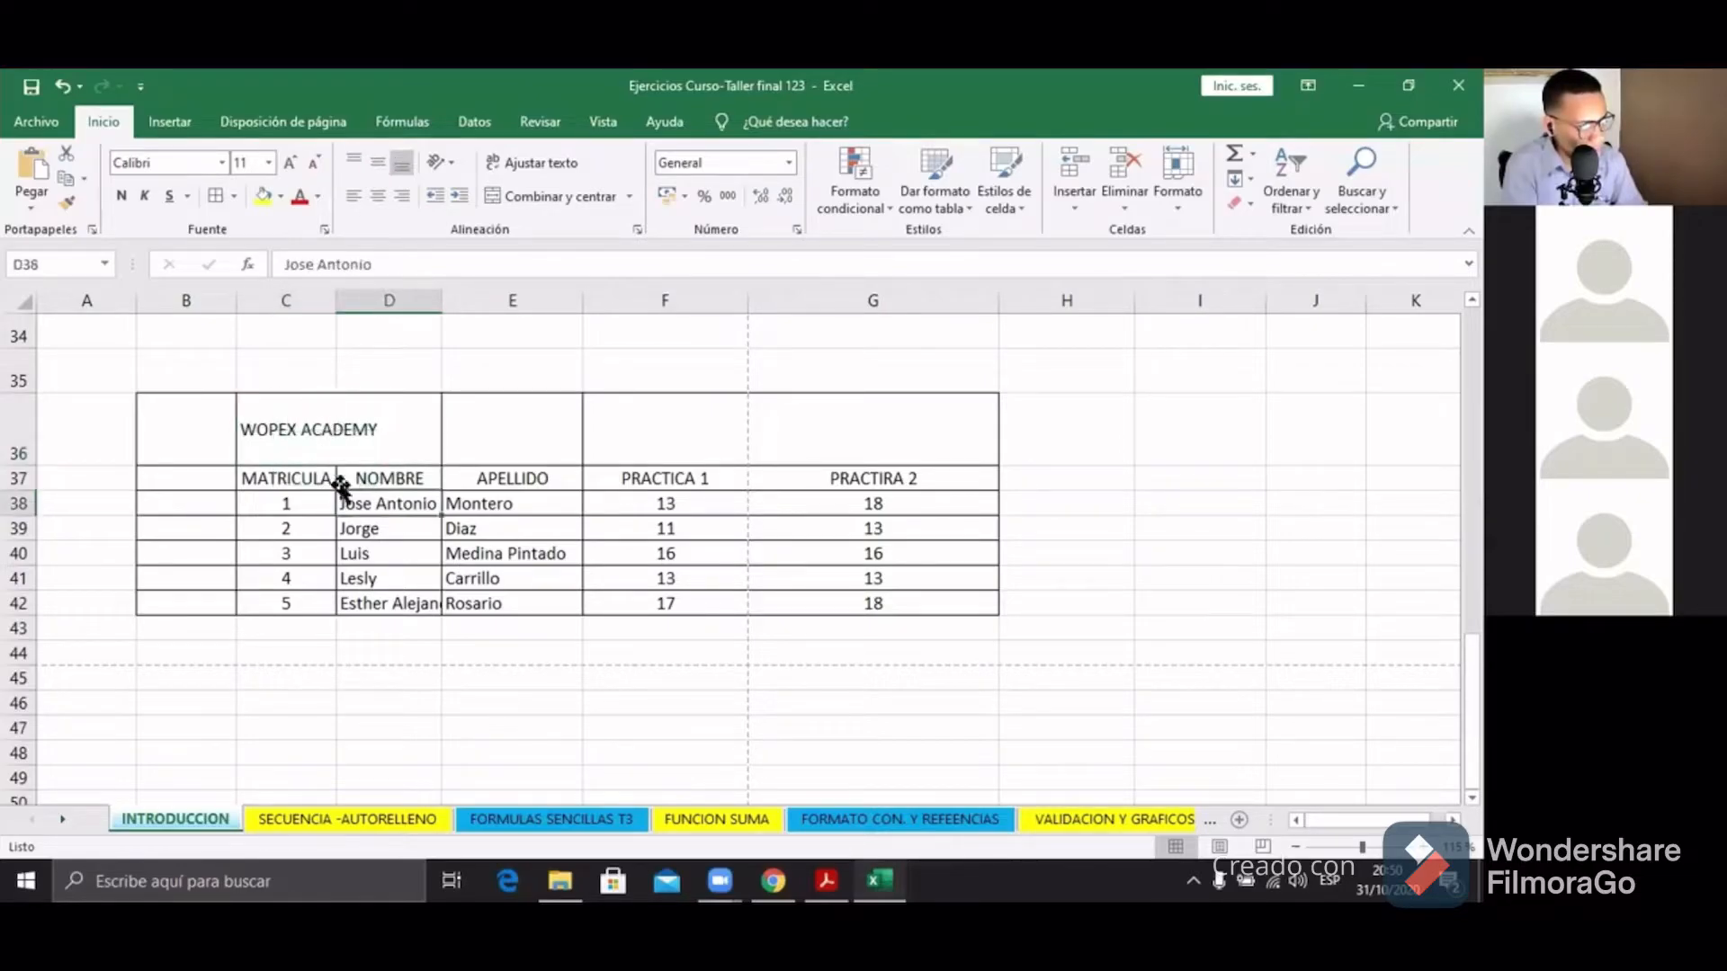
pyautogui.click(297, 448)
pyautogui.click(347, 432)
pyautogui.click(291, 437)
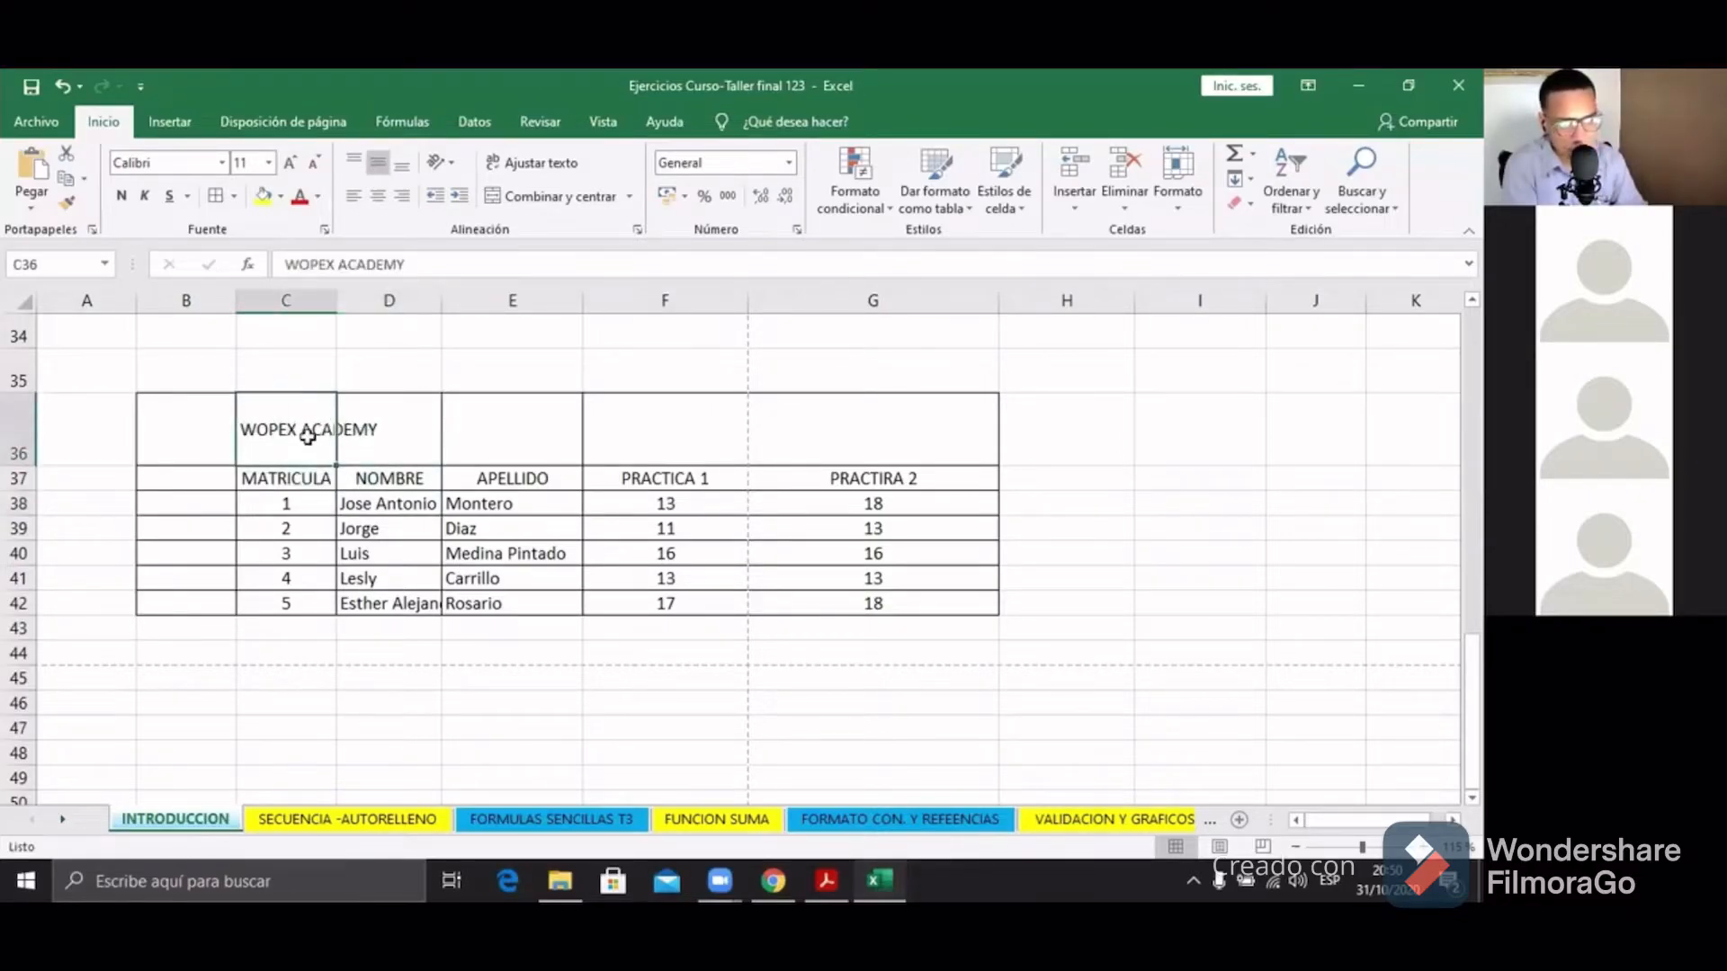
pyautogui.click(348, 429)
pyautogui.click(286, 432)
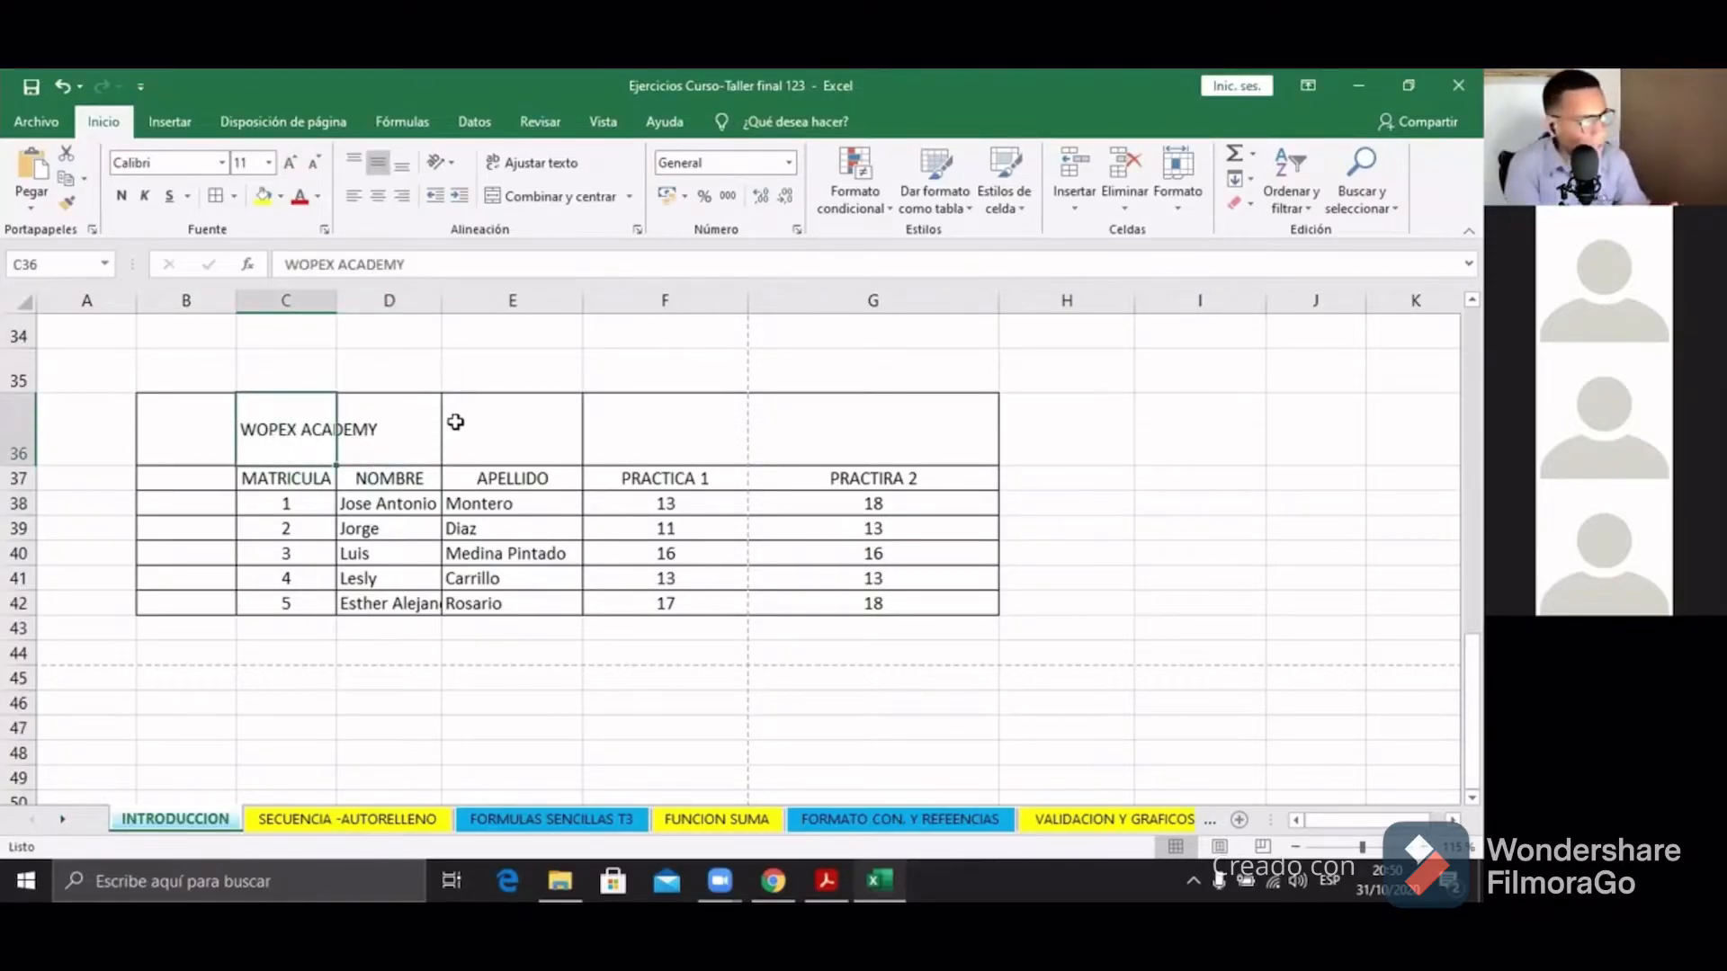
pyautogui.click(361, 424)
pyautogui.click(333, 428)
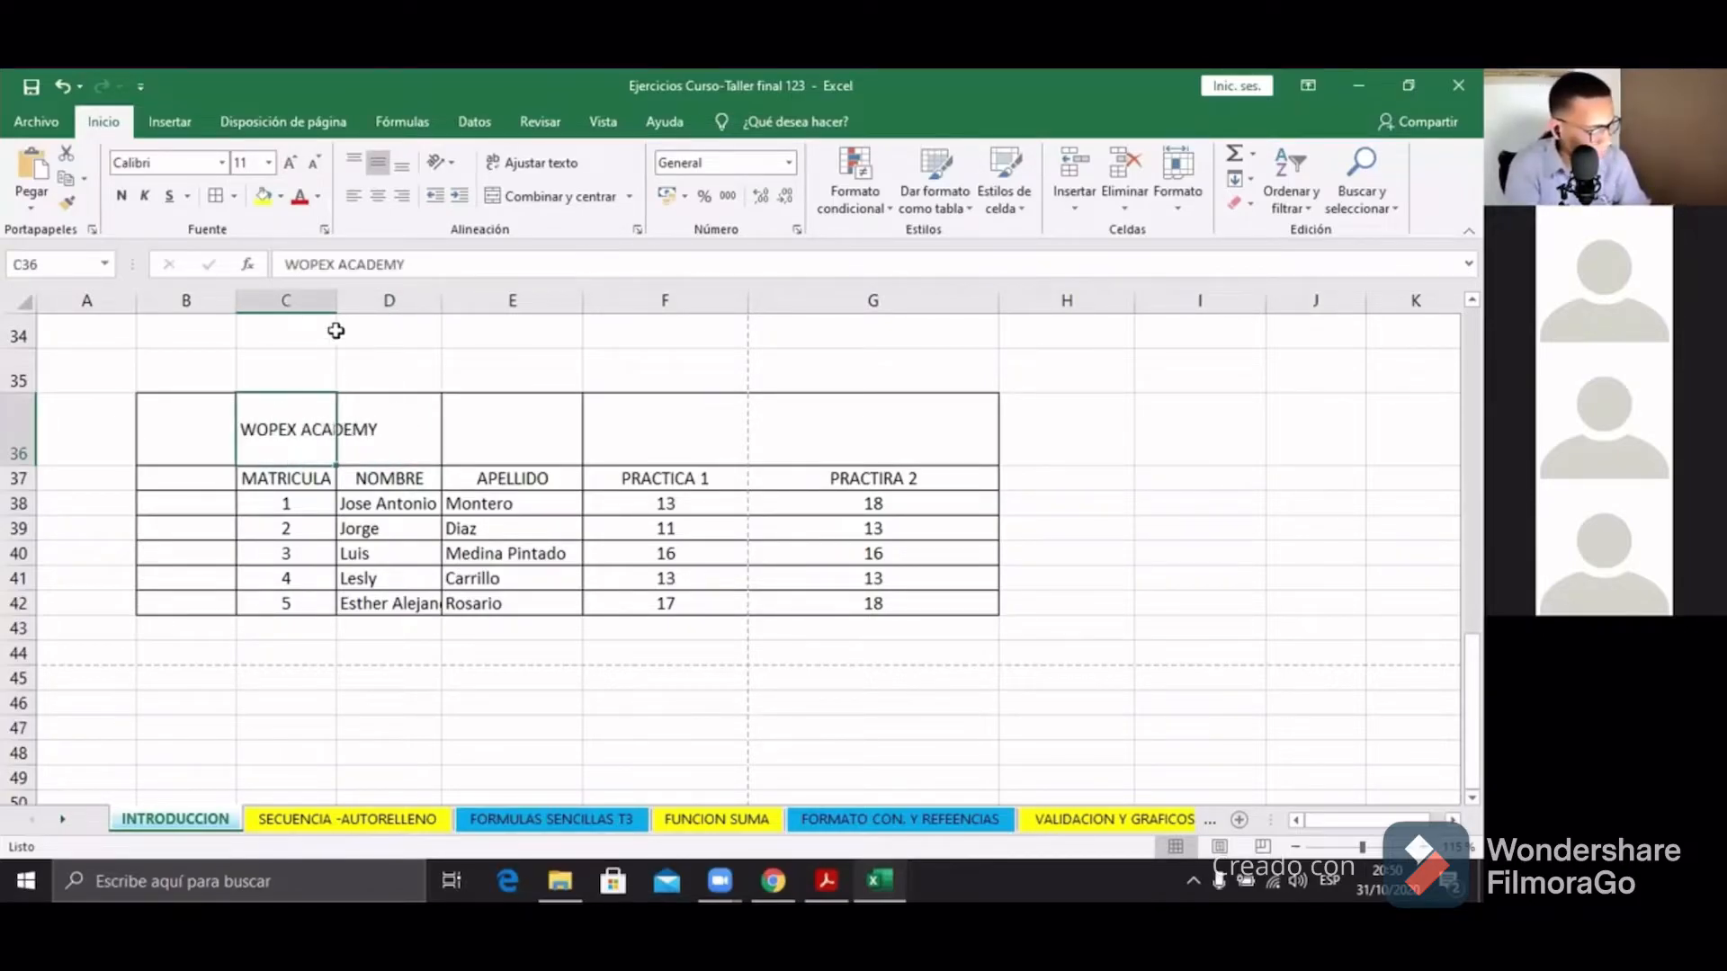
pyautogui.click(369, 675)
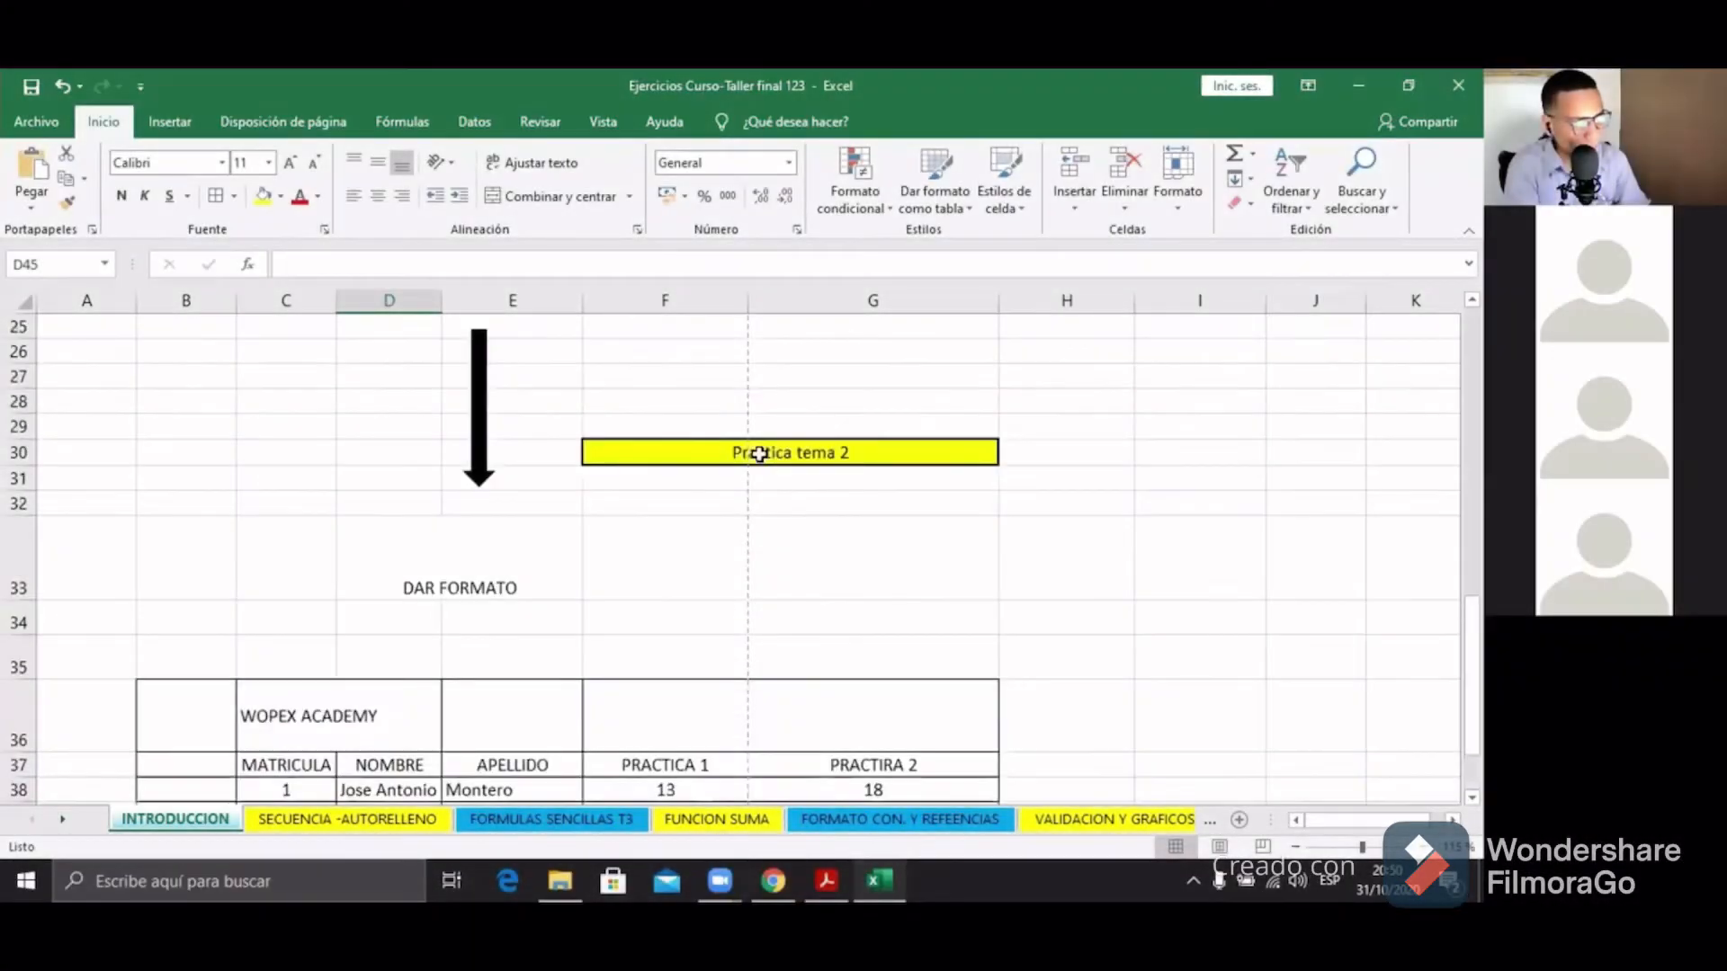
pyautogui.scroll(8, 759, 452)
pyautogui.click(688, 486)
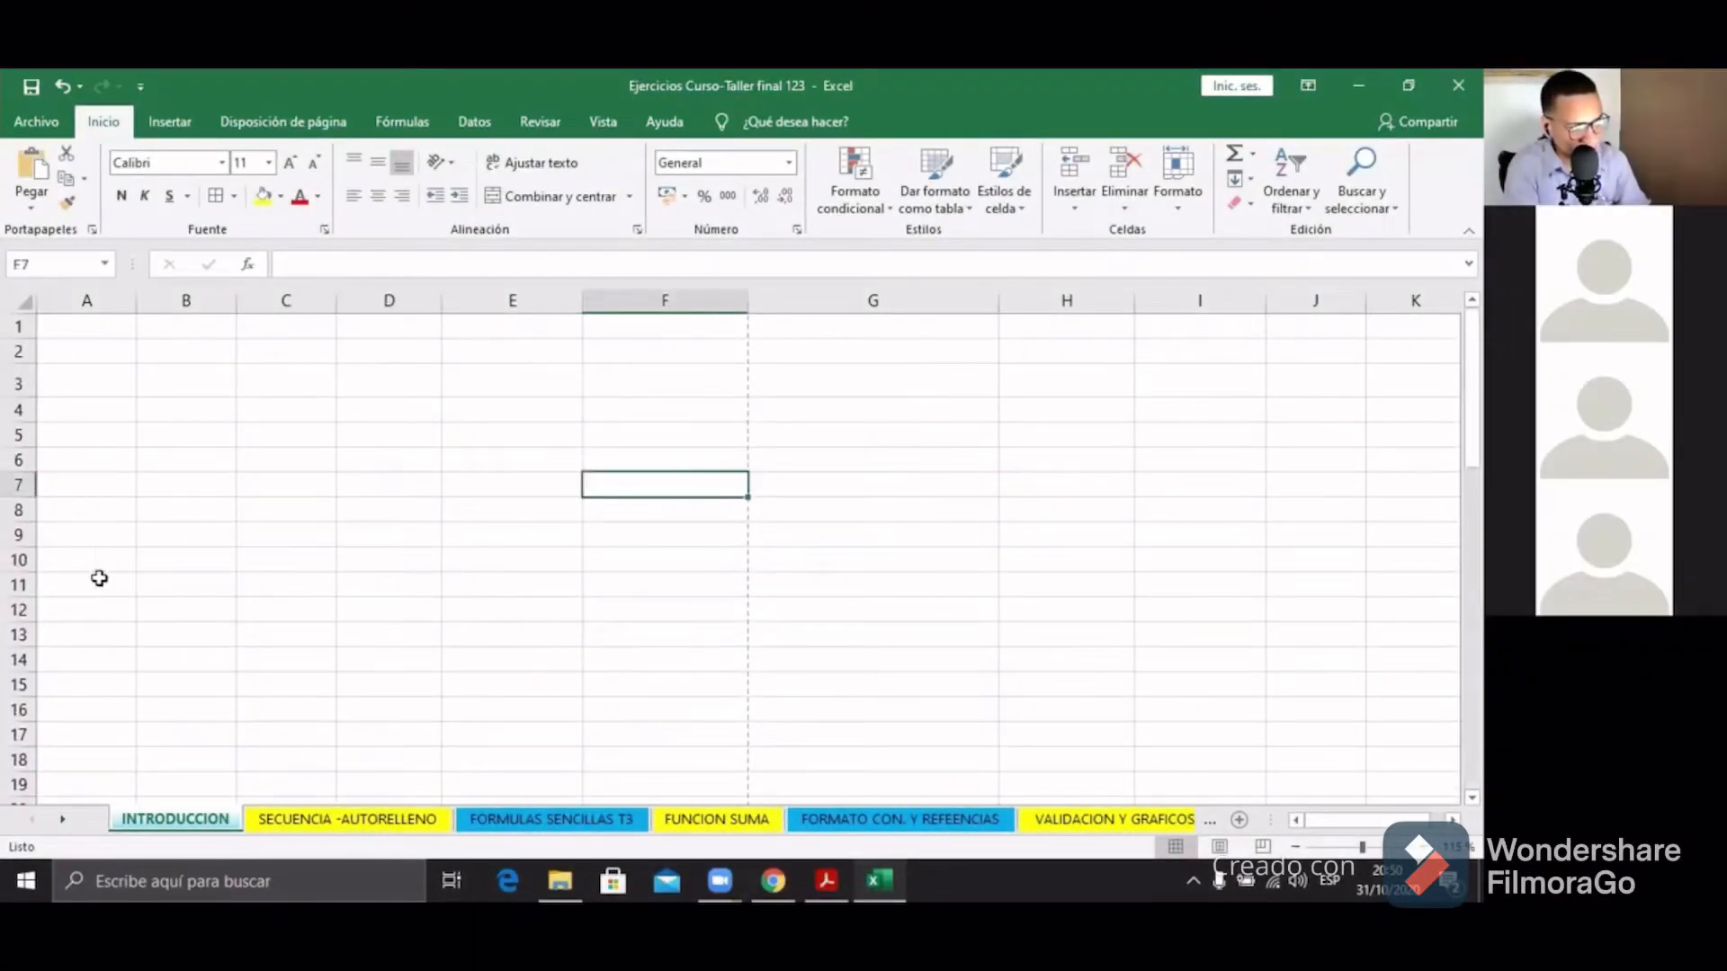
pyautogui.moveTo(324, 490); pyautogui.dragTo(396, 486)
pyautogui.click(549, 440)
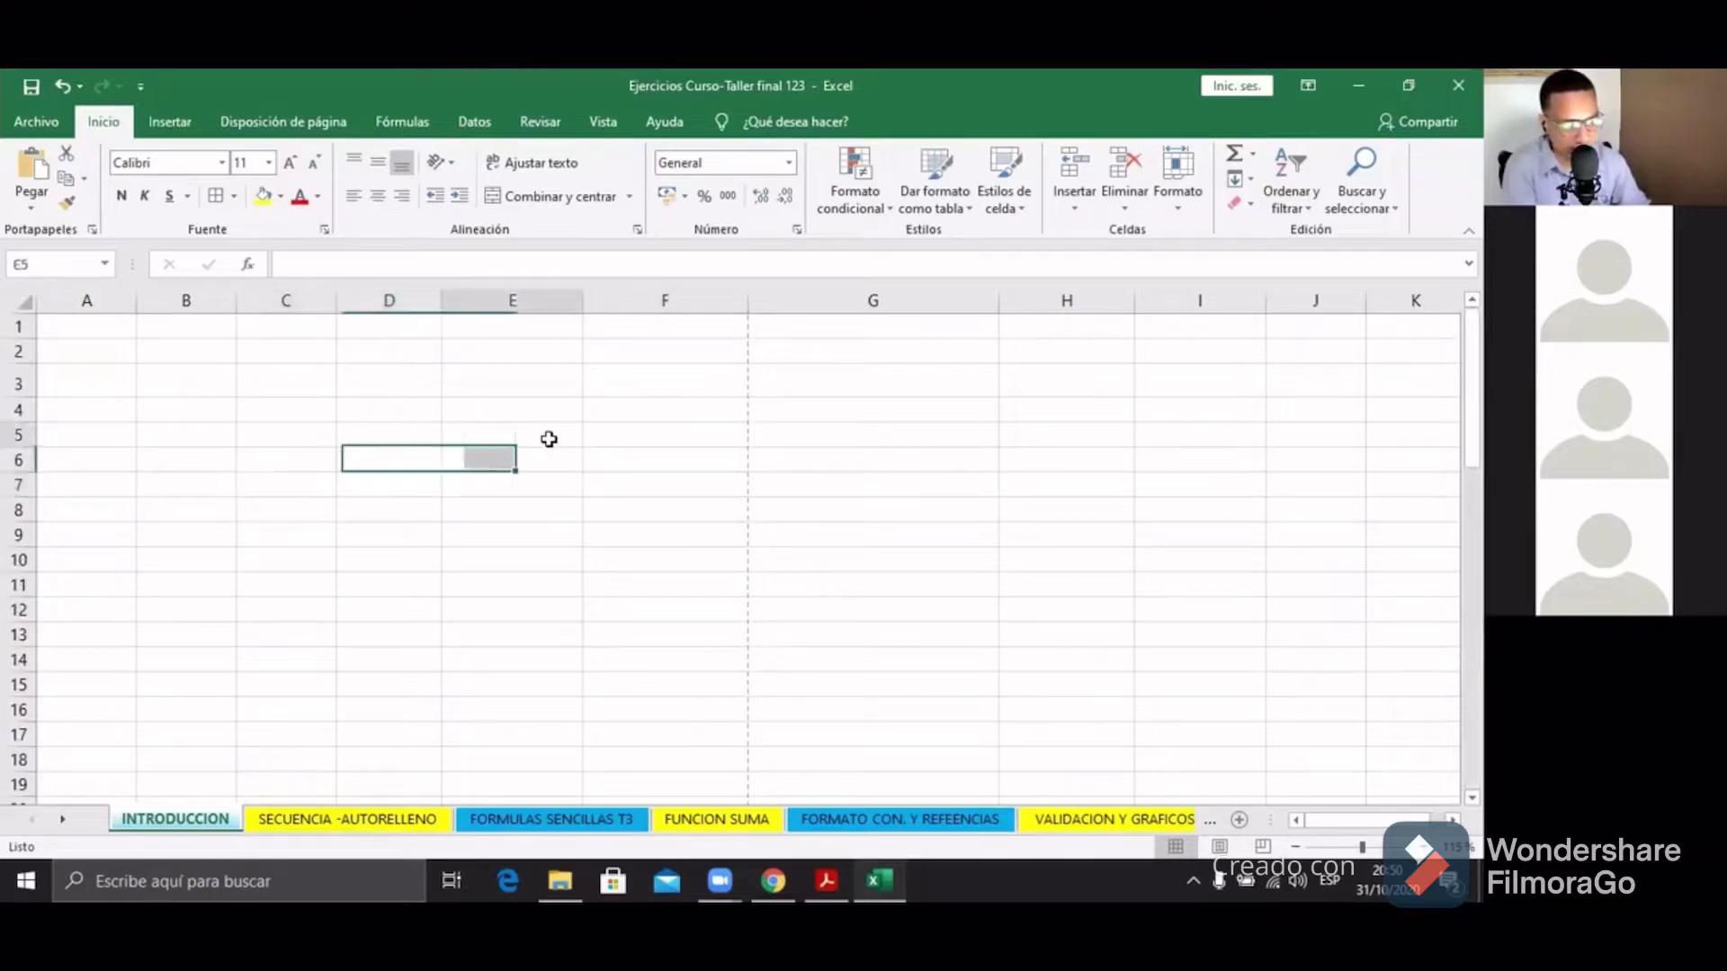
pyautogui.click(624, 541)
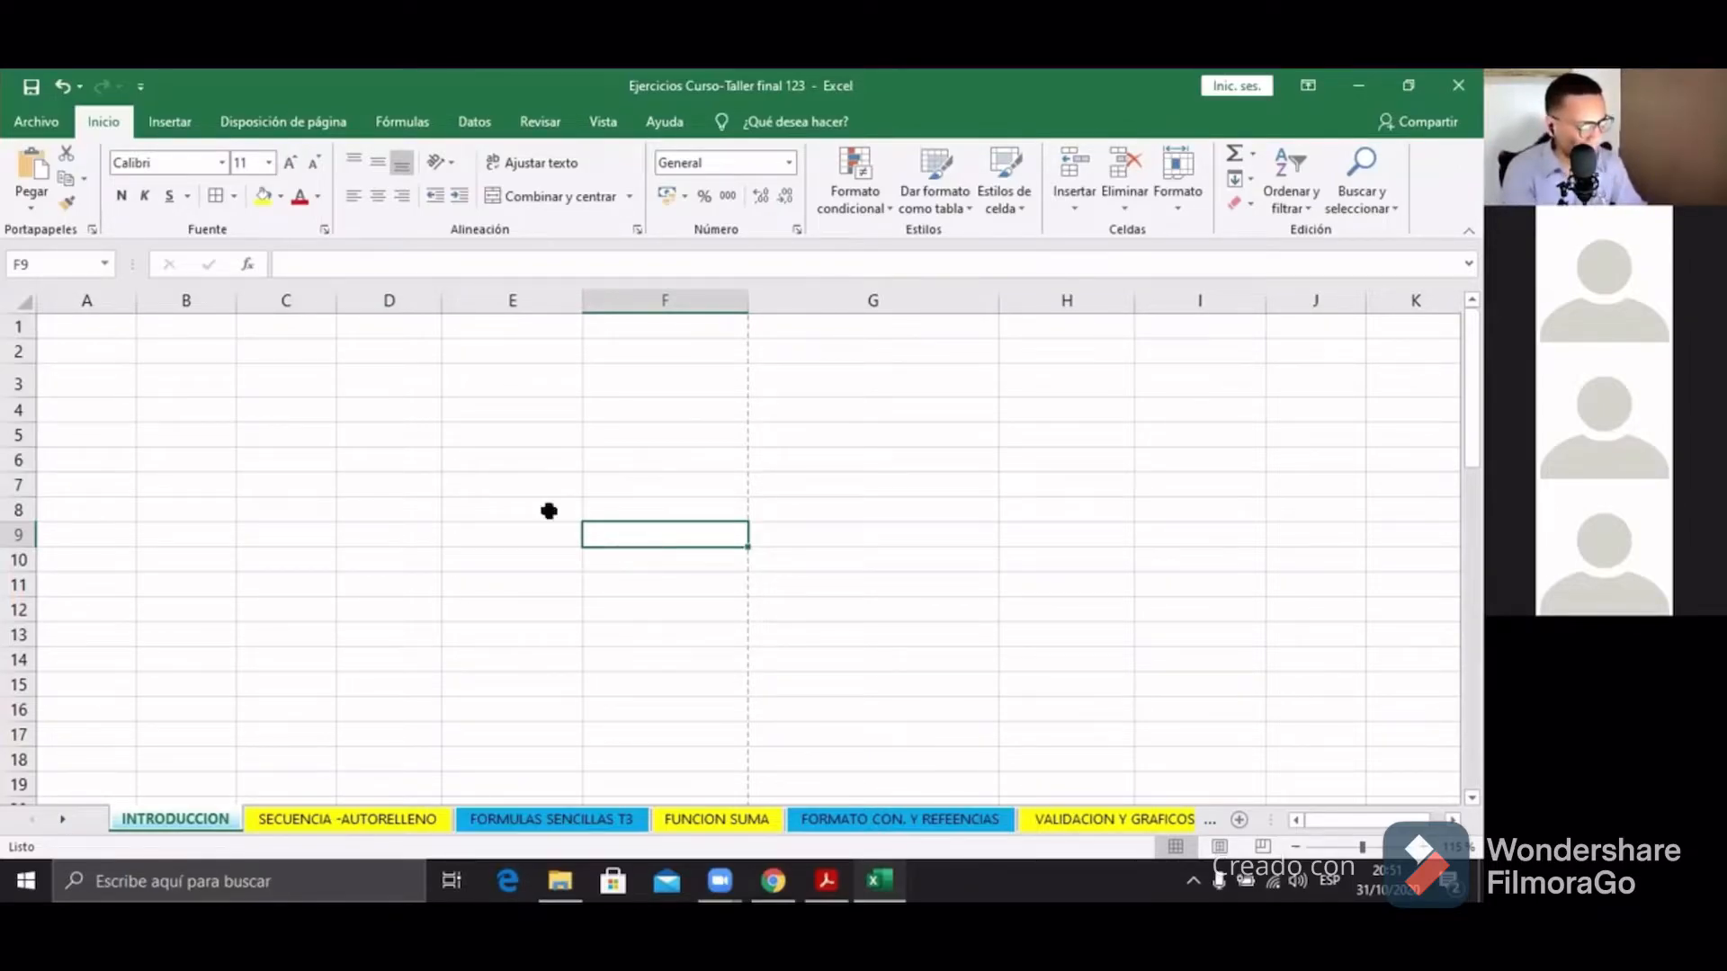
pyautogui.click(484, 512)
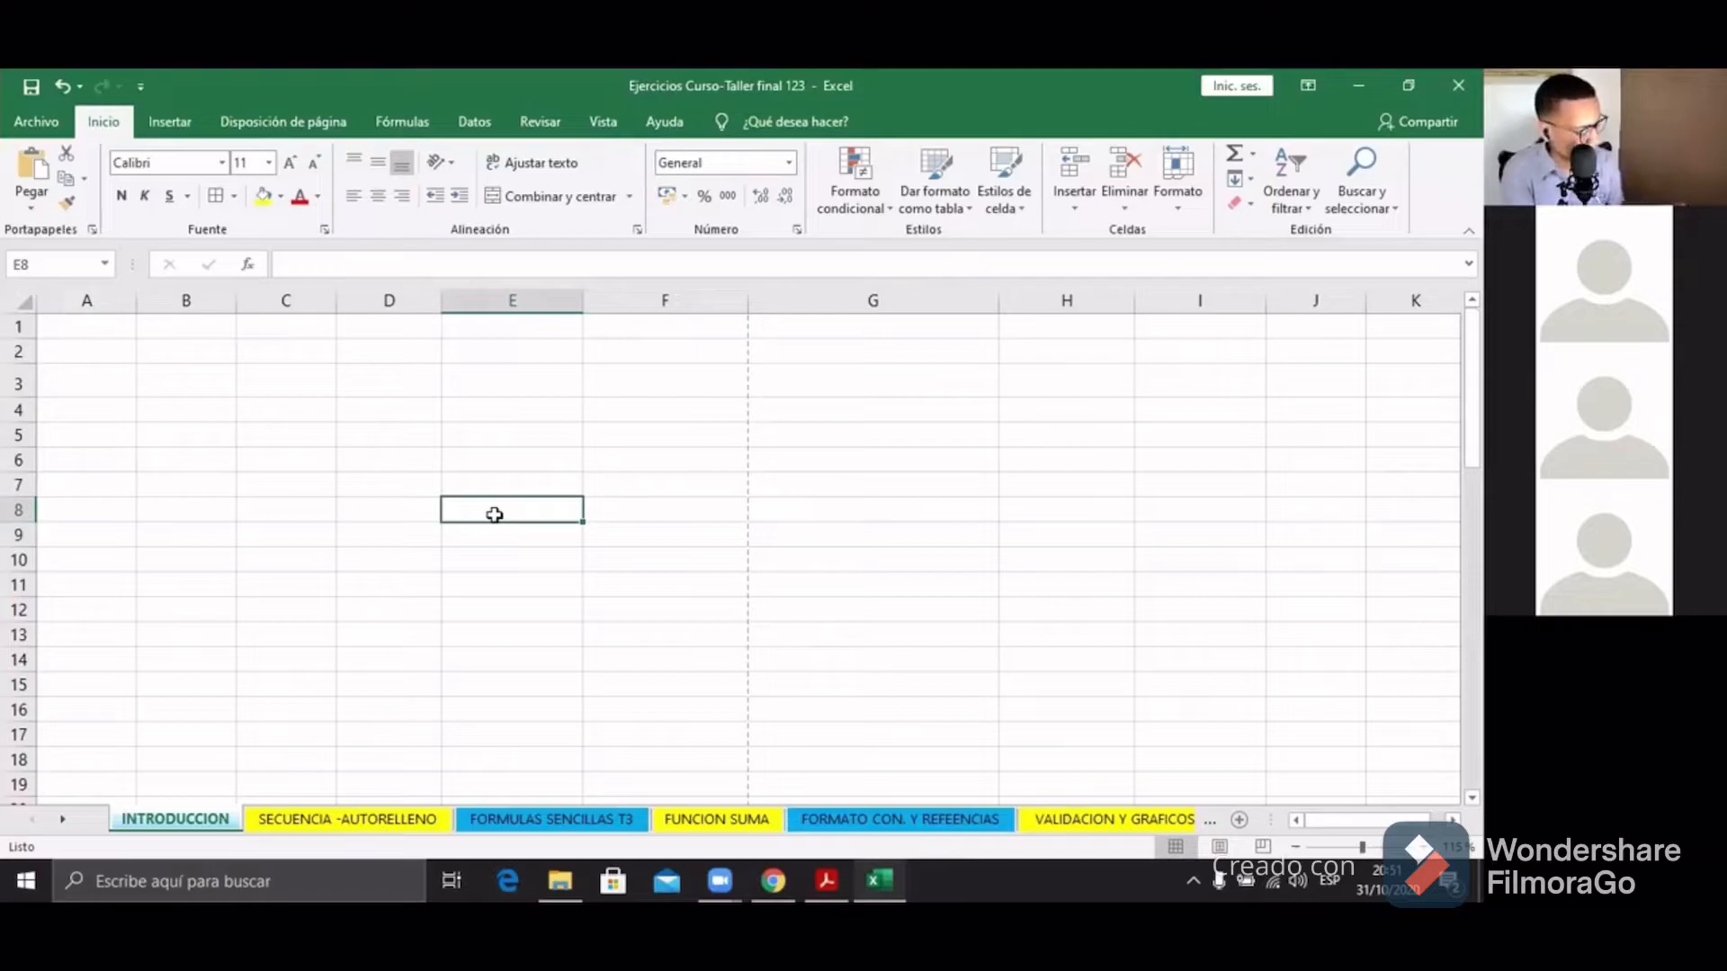
pyautogui.scroll(3, 494, 515)
pyautogui.scroll(1, 497, 508)
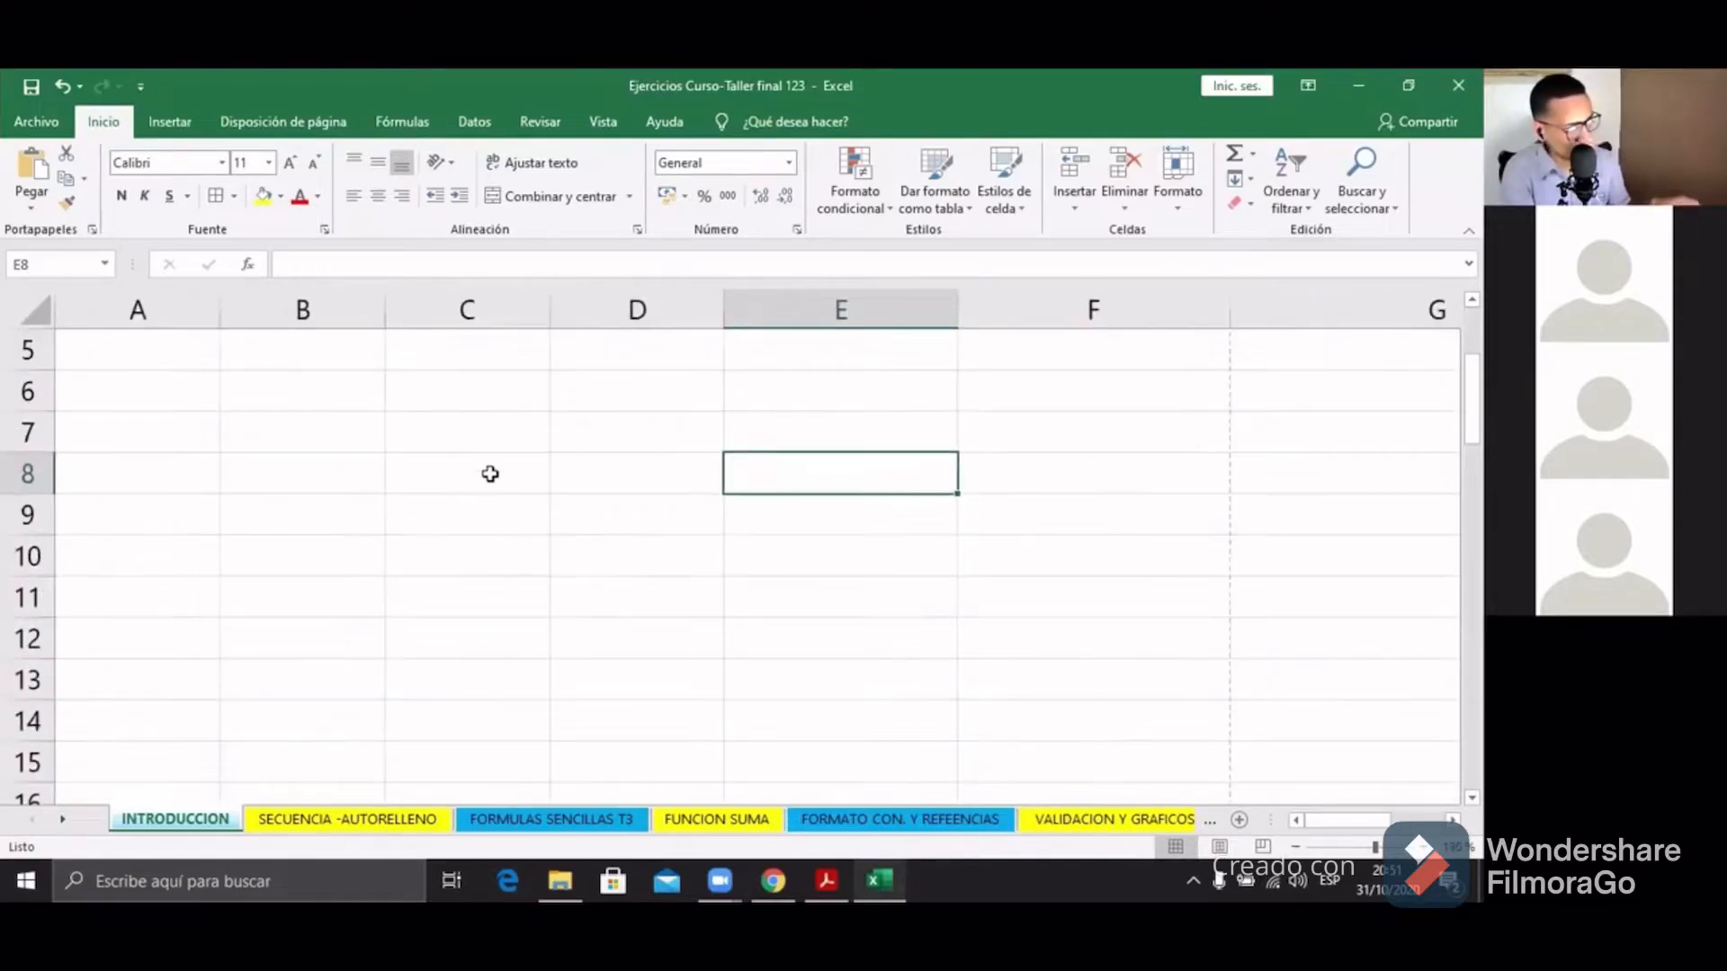
pyautogui.click(490, 474)
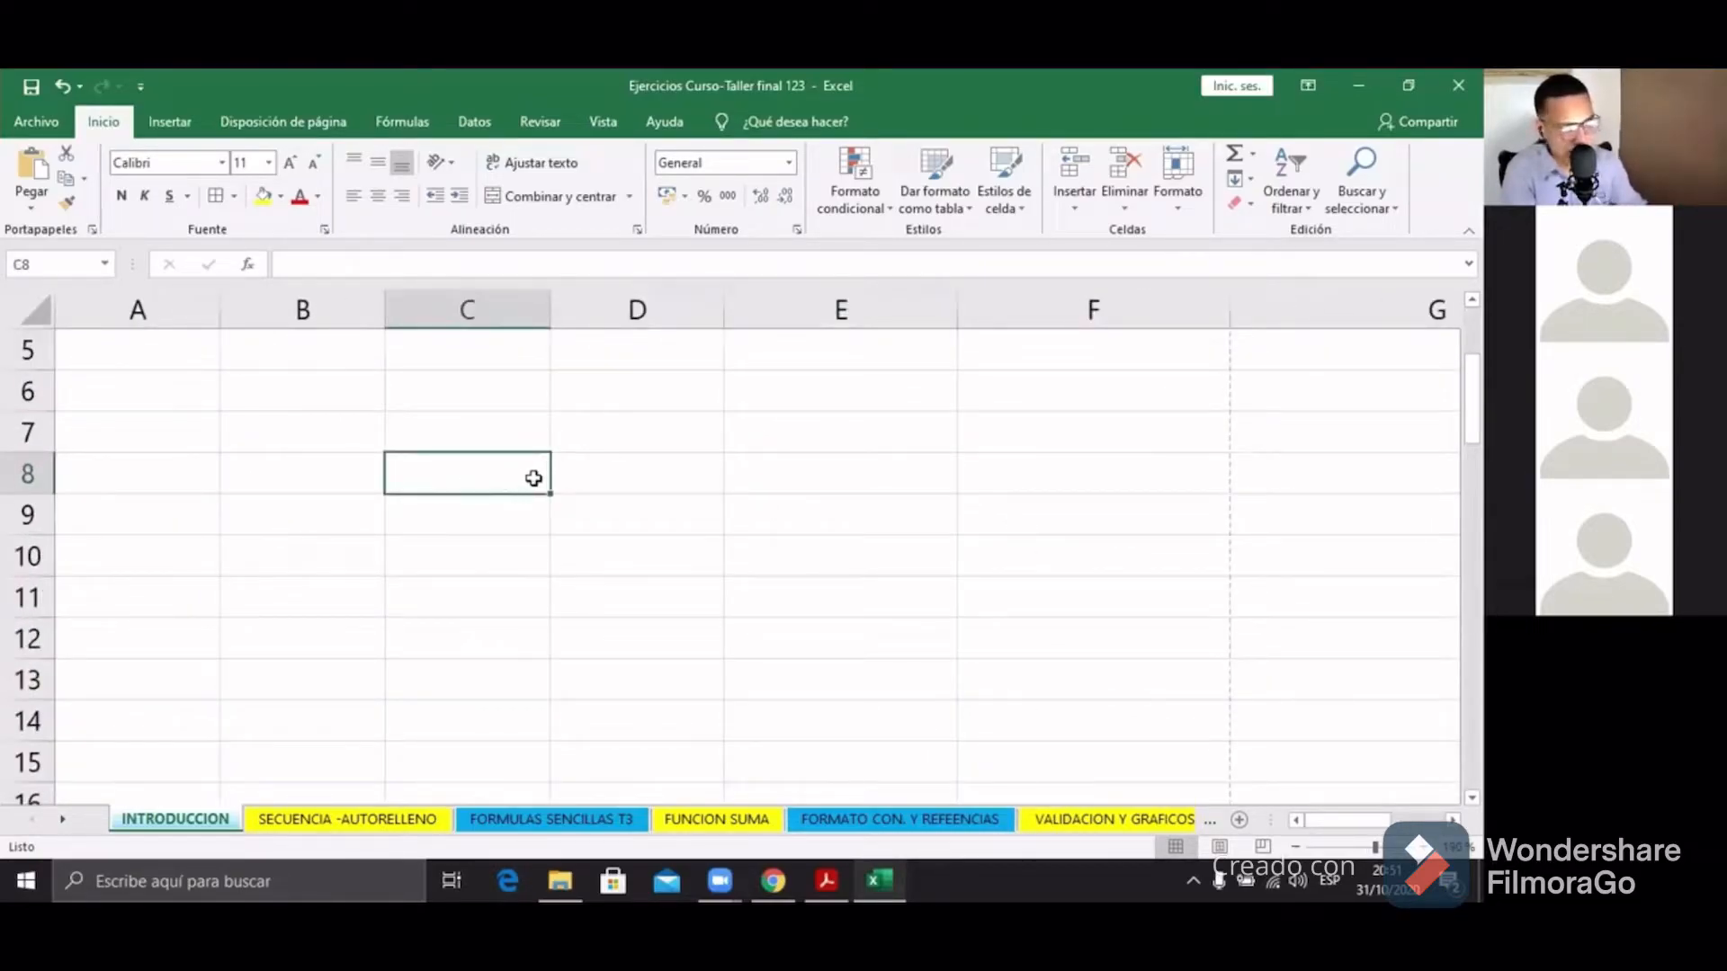
pyautogui.press('Up')
pyautogui.press('Right')
pyautogui.press('Up')
pyautogui.click(511, 409)
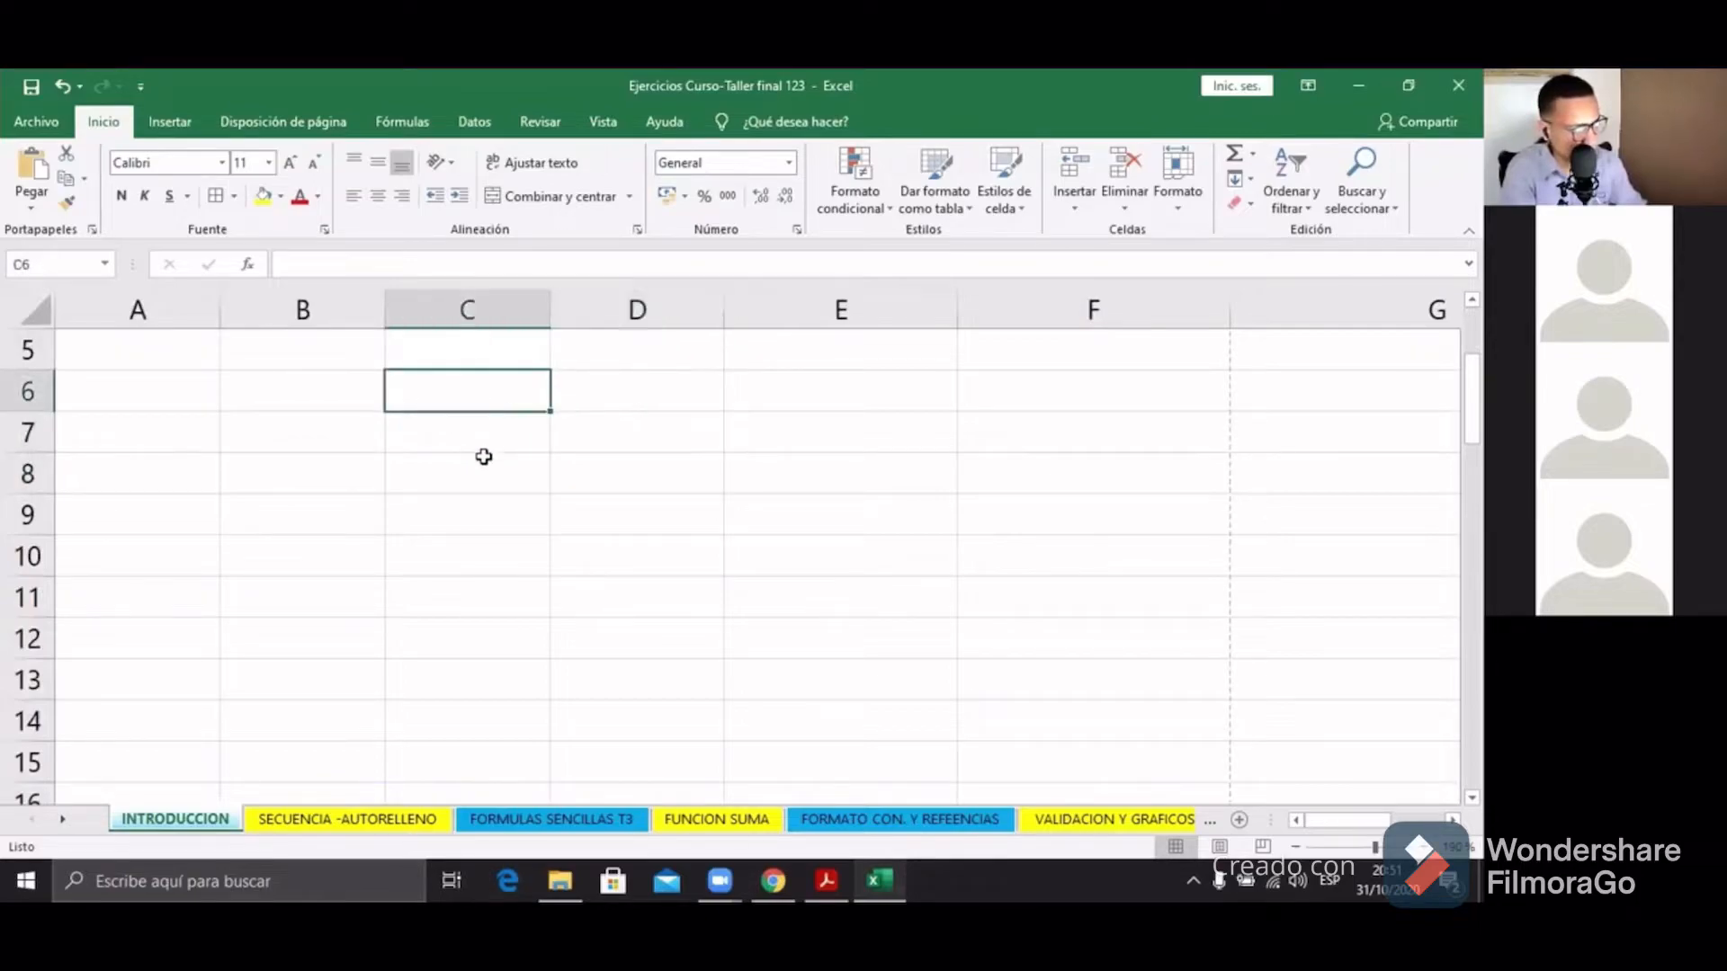
pyautogui.moveTo(305, 396); pyautogui.dragTo(690, 413)
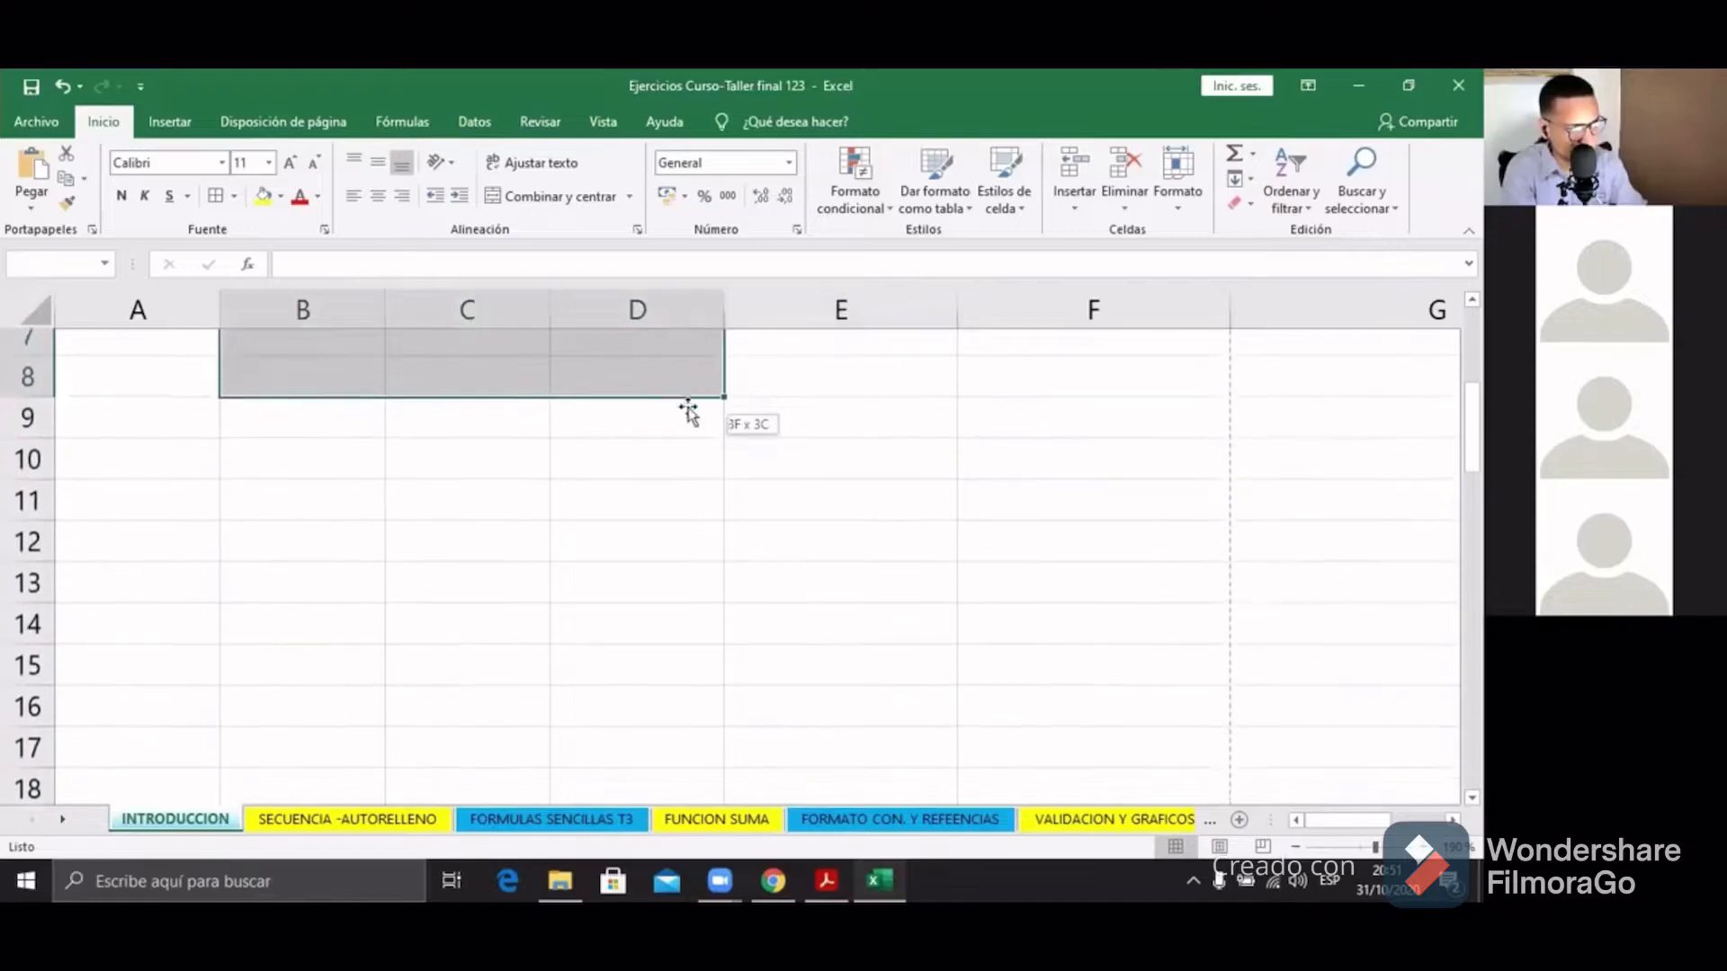
pyautogui.click(585, 463)
pyautogui.click(524, 476)
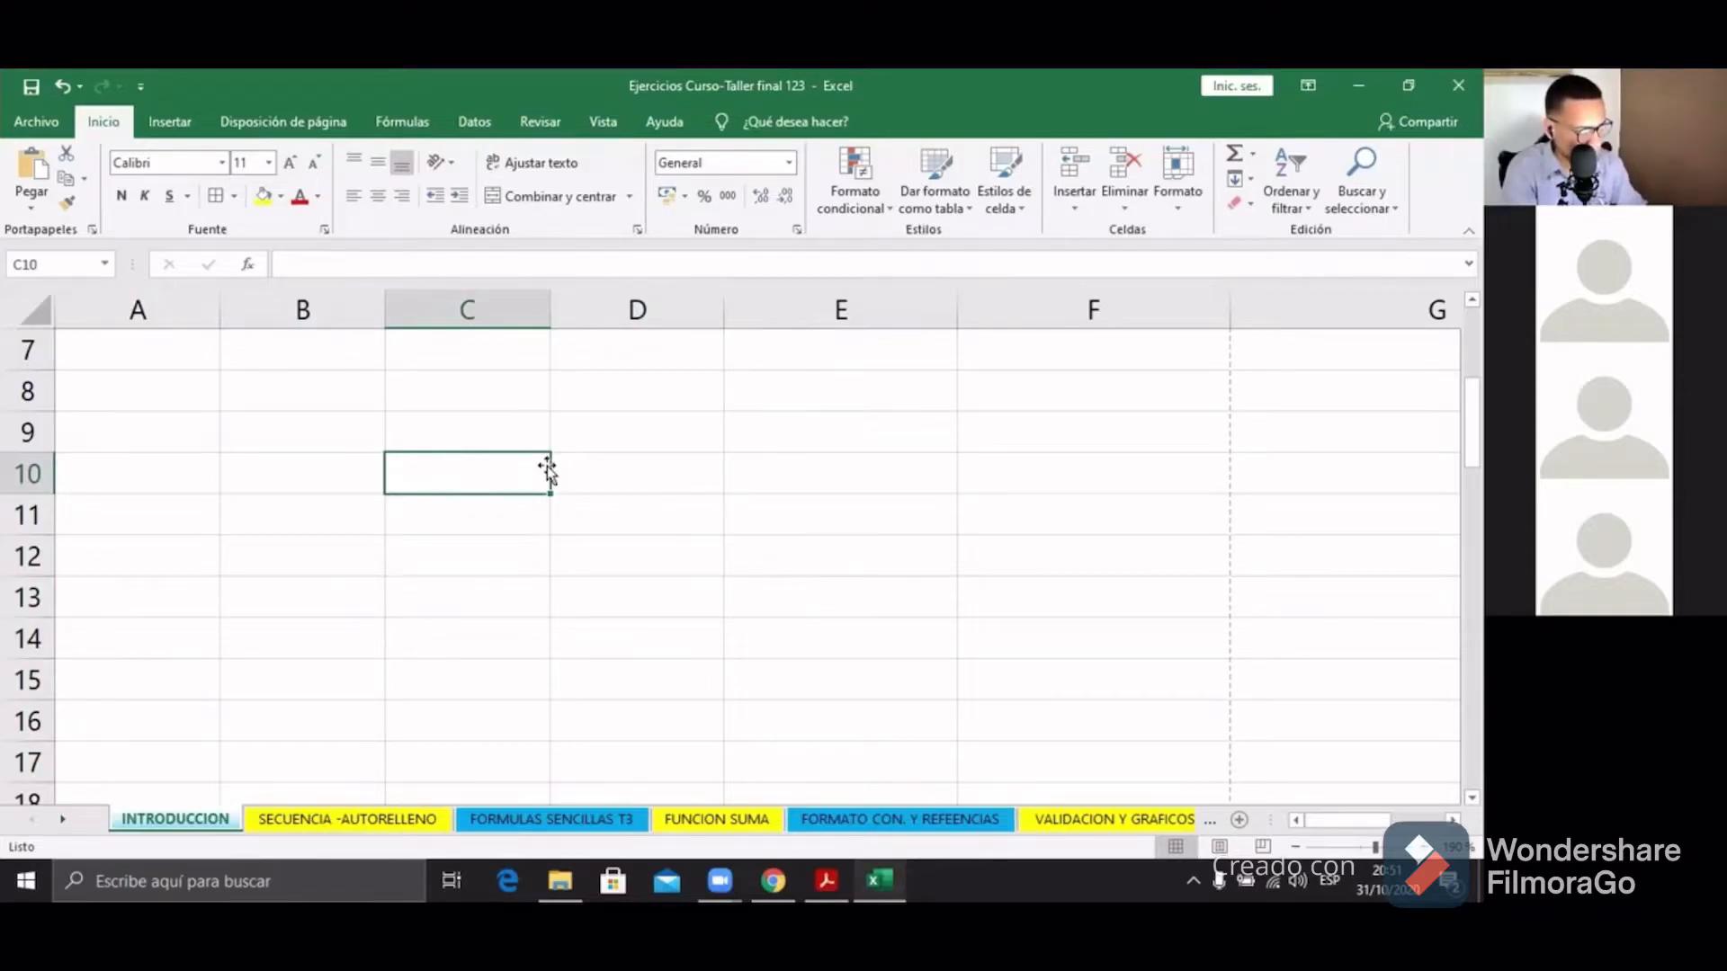
pyautogui.moveTo(547, 468); pyautogui.dragTo(481, 479)
# Step: Enter a person's name in C10 and move it over to F10
pyautogui.doubleClick(474, 477)
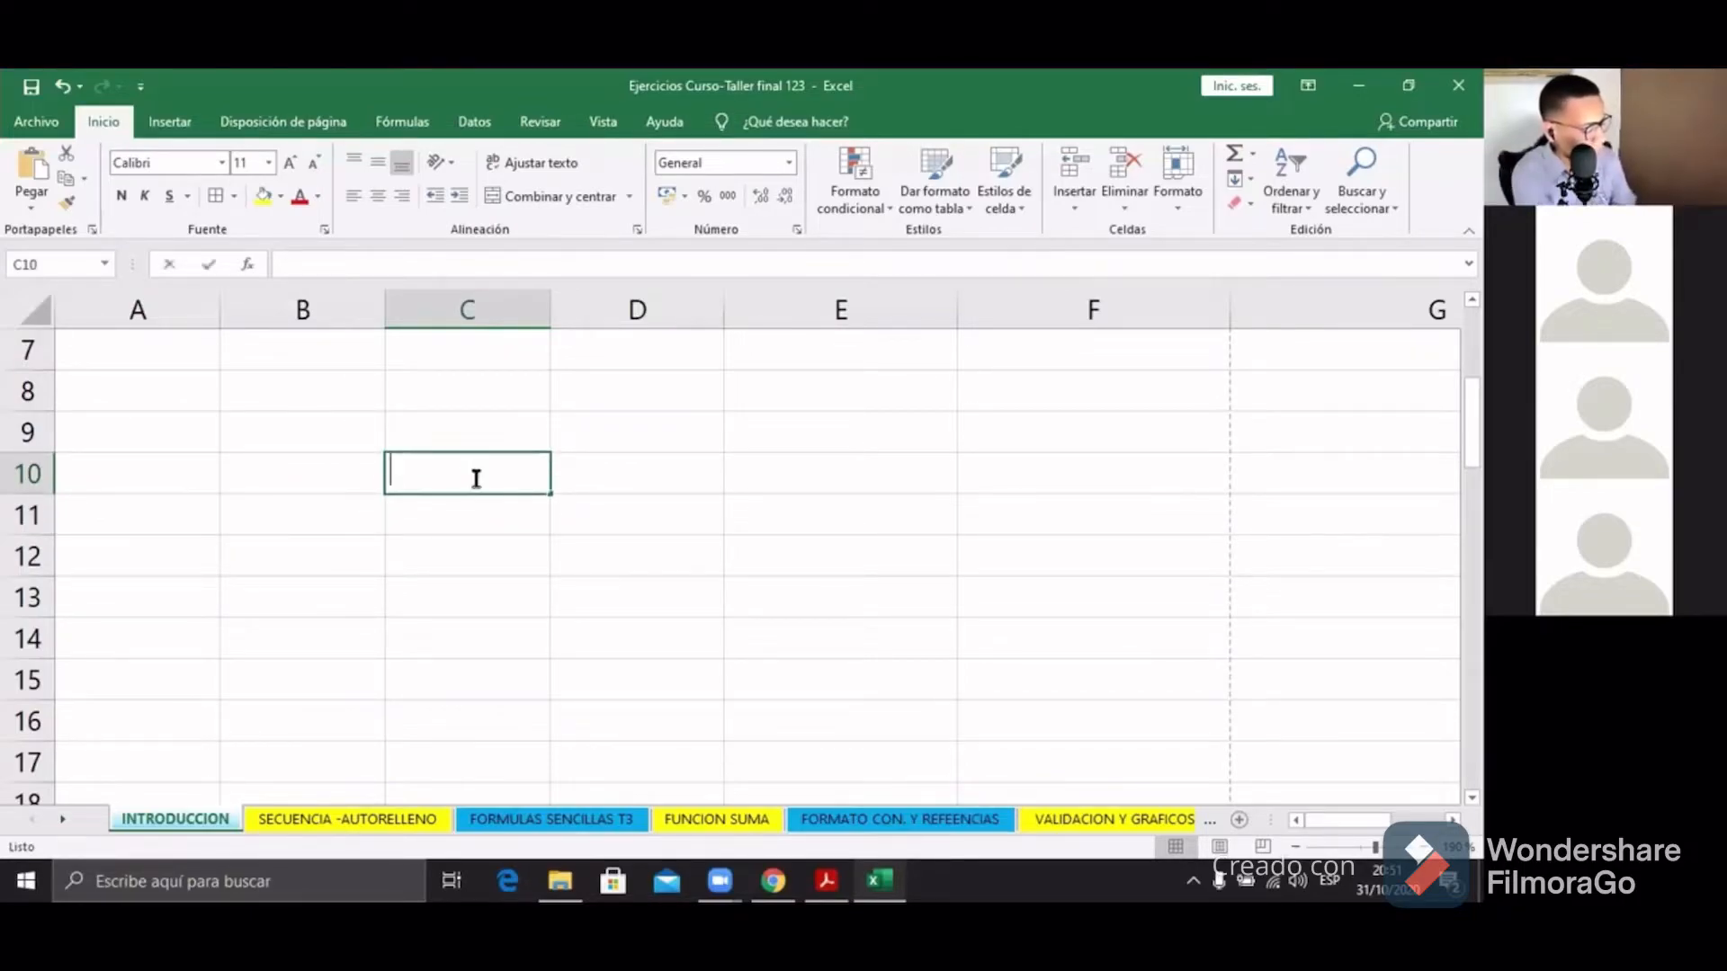
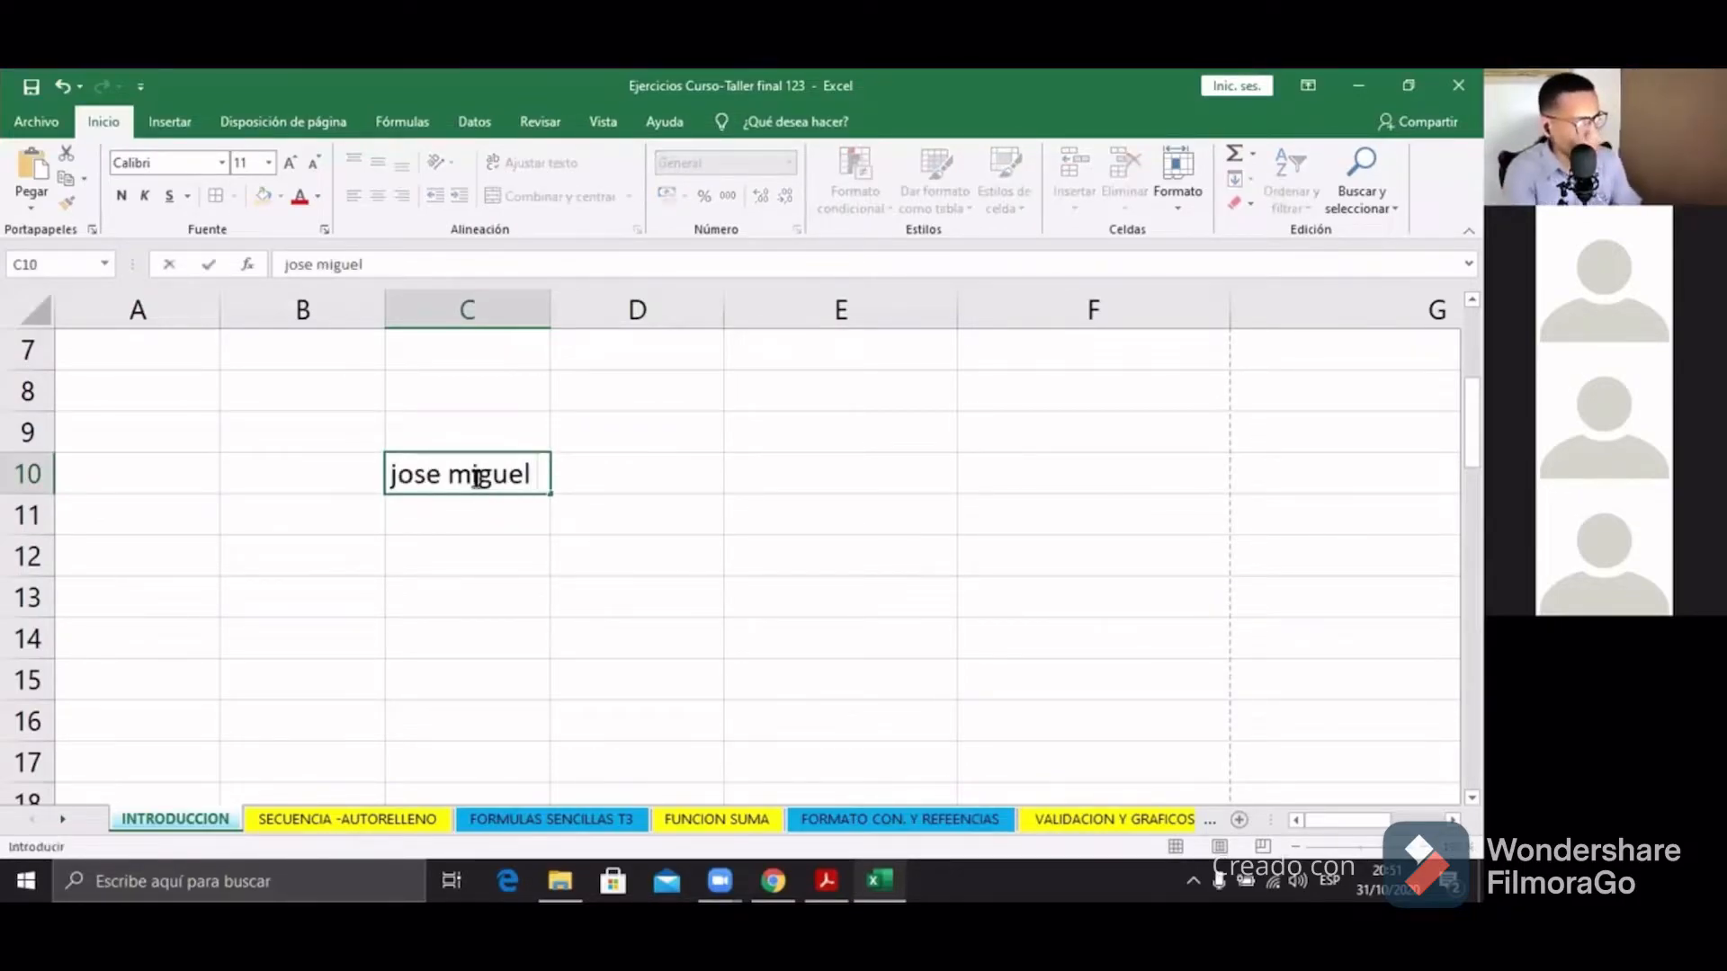
pyautogui.click(451, 540)
pyautogui.click(452, 474)
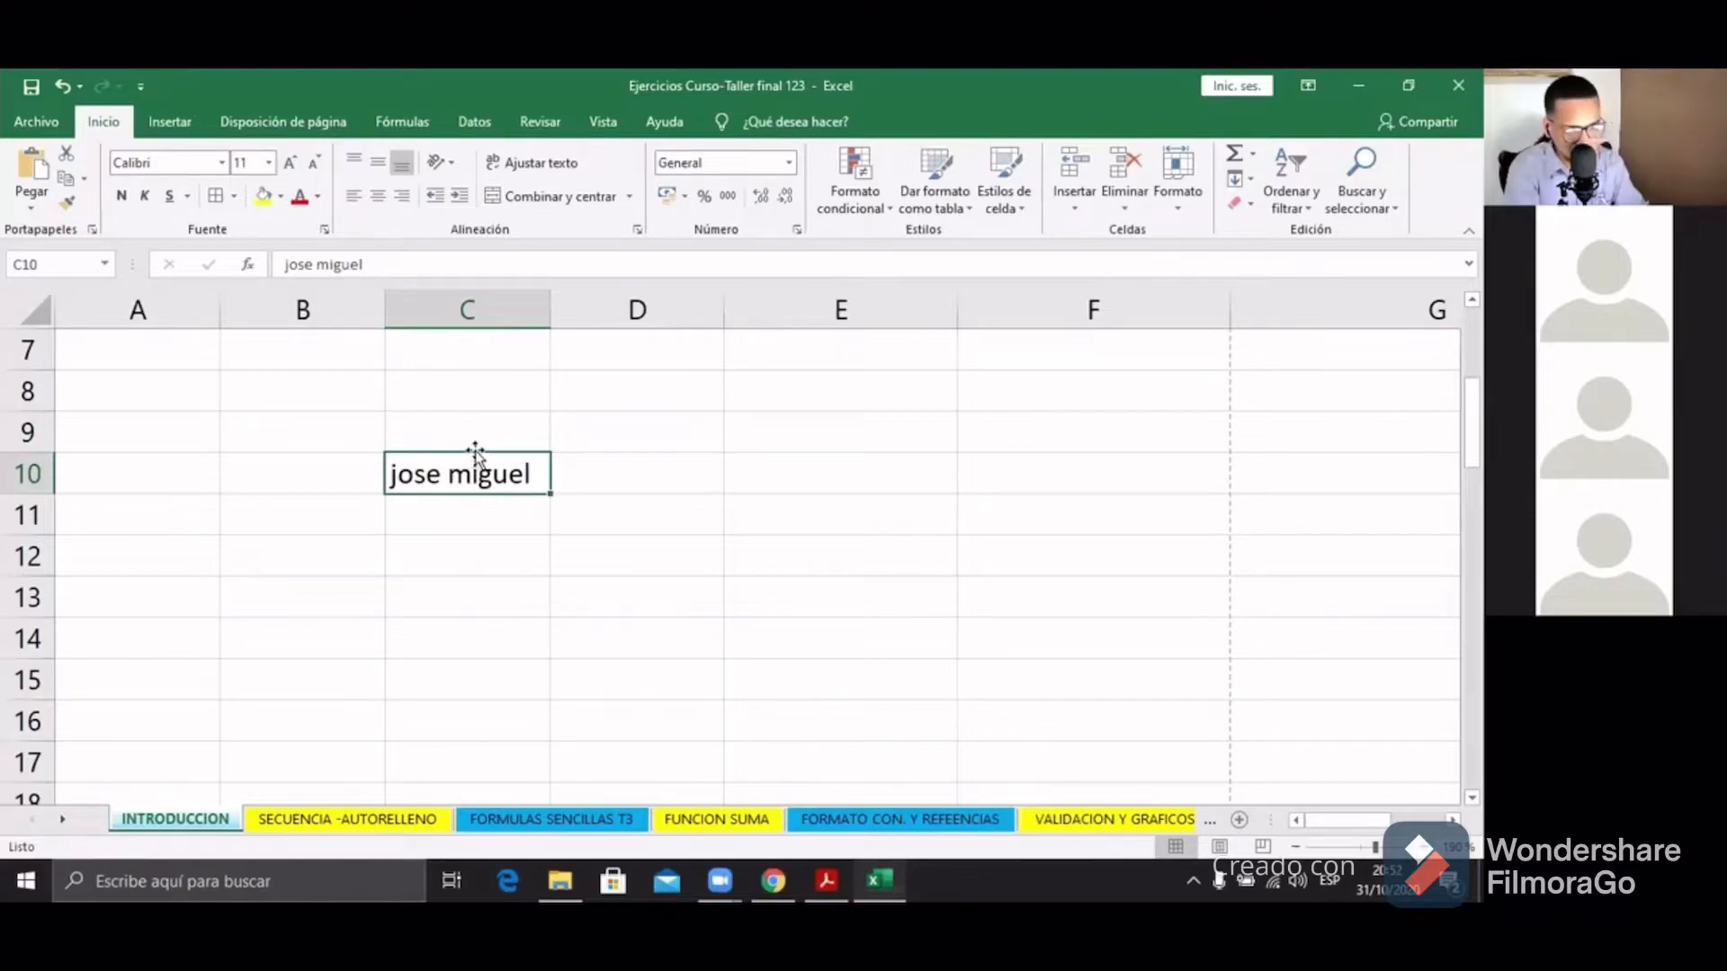
pyautogui.moveTo(475, 450); pyautogui.dragTo(474, 458)
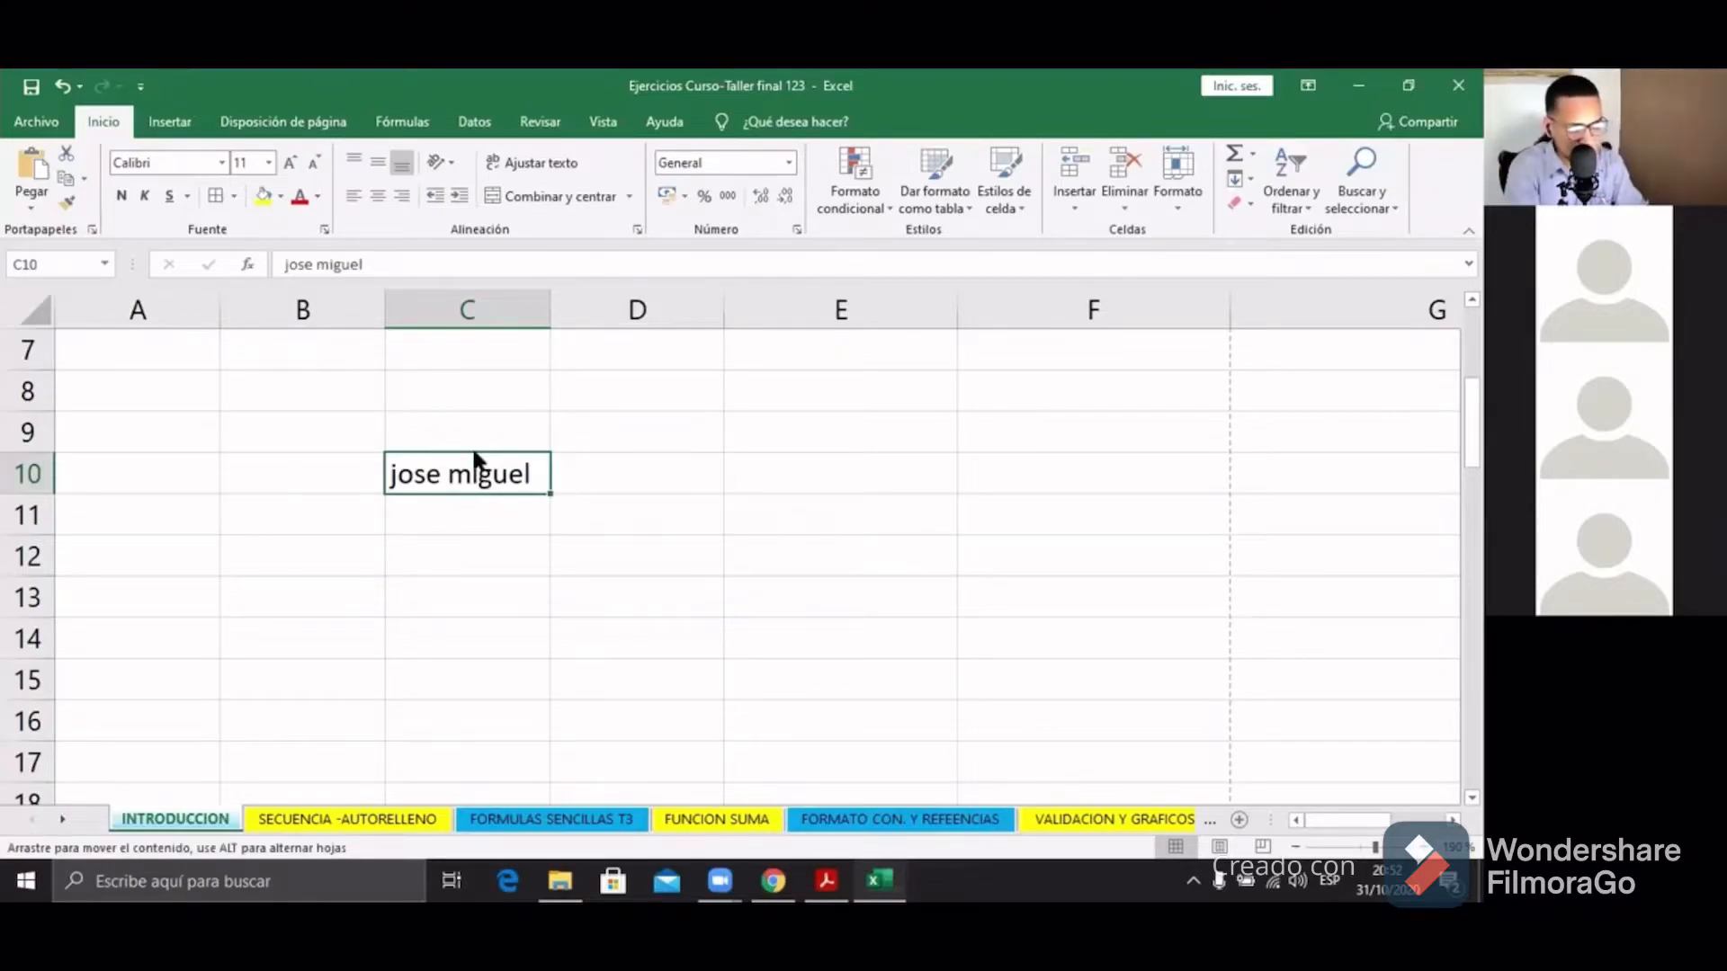
pyautogui.moveTo(477, 459); pyautogui.dragTo(1042, 469)
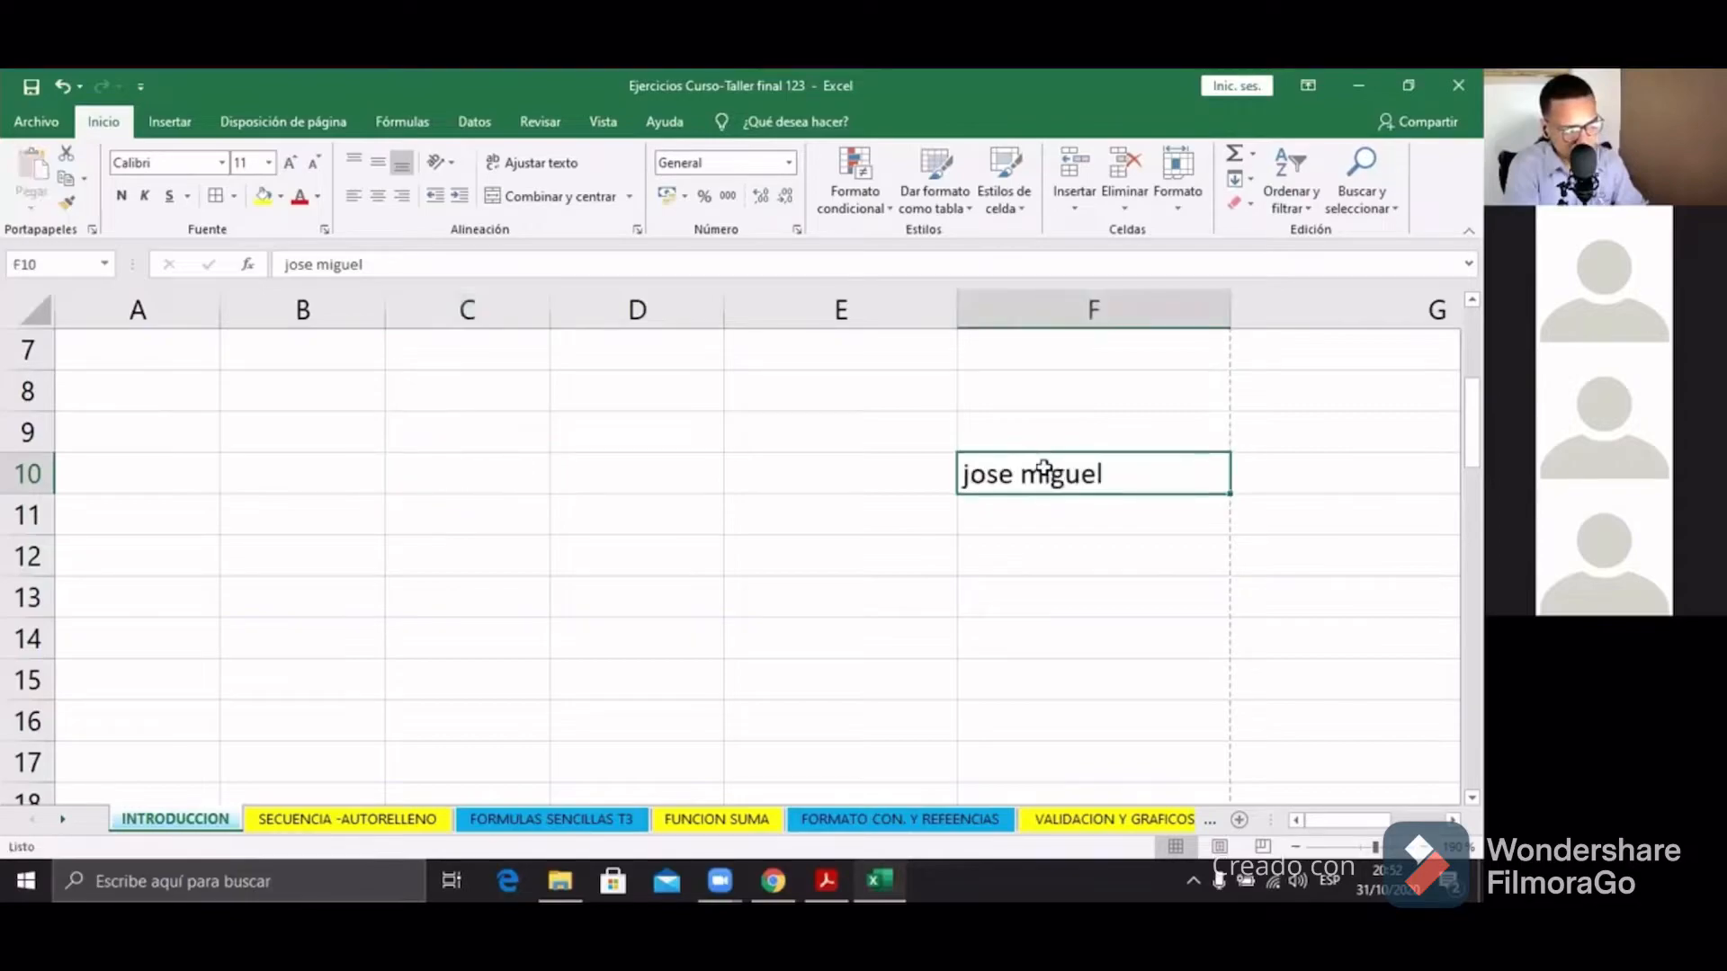
# Step: Move the name from F10 down to B15
pyautogui.click(433, 469)
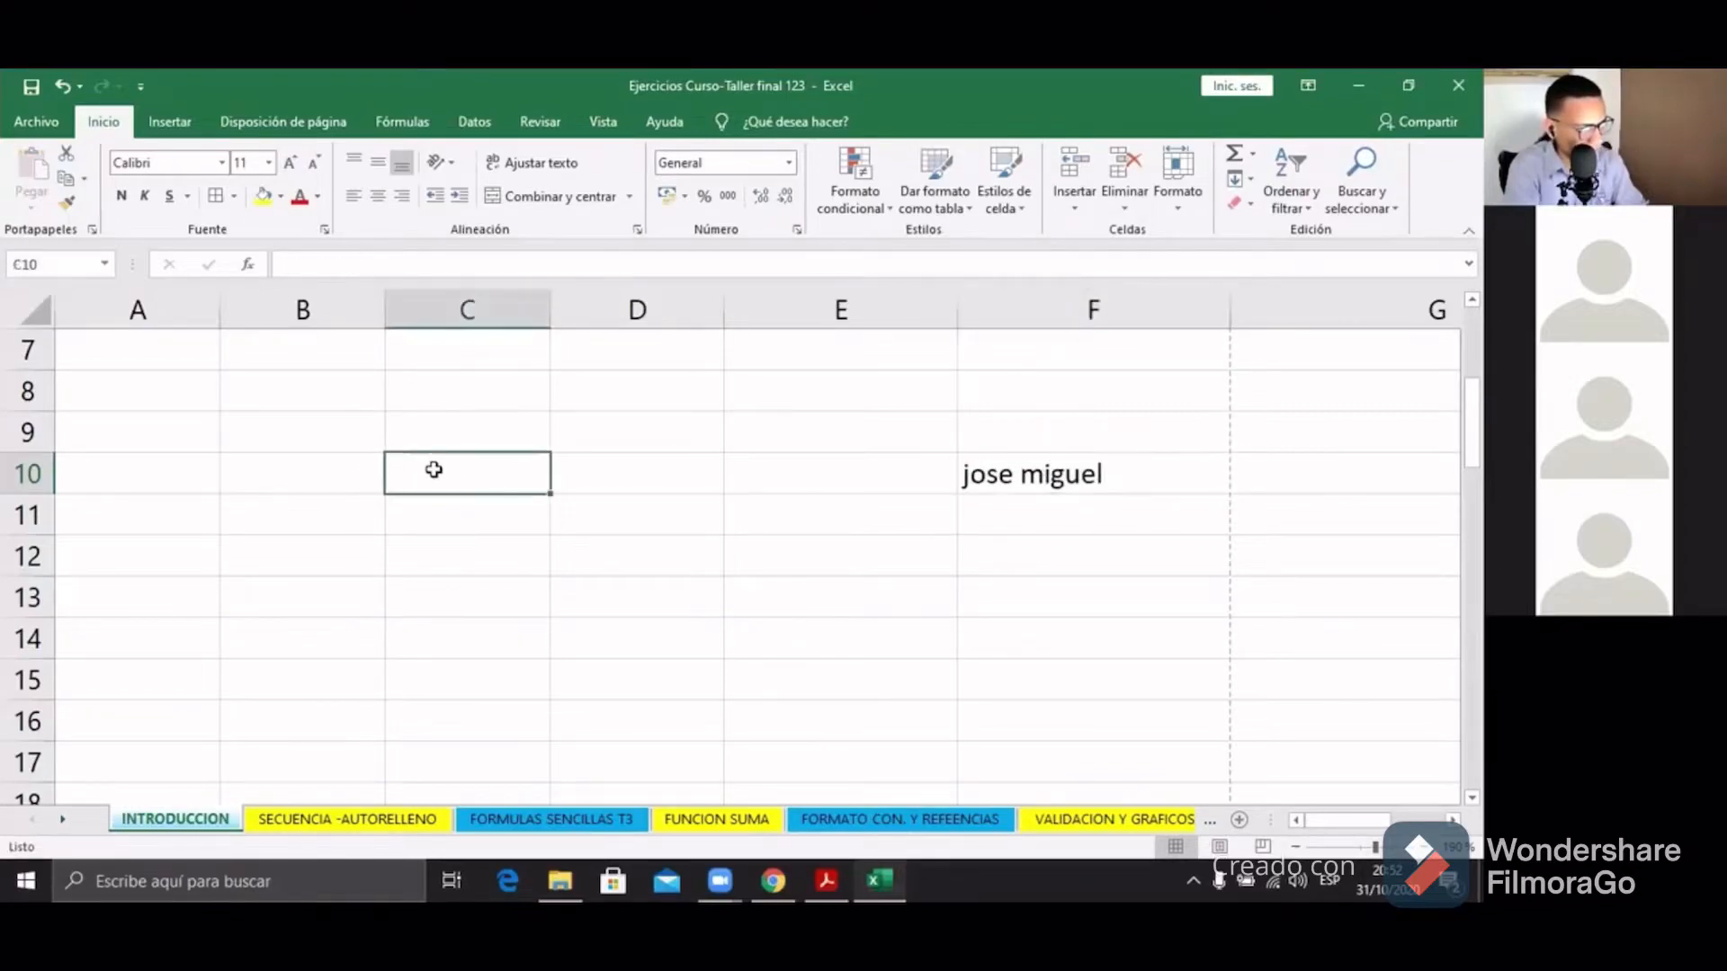
pyautogui.click(1120, 470)
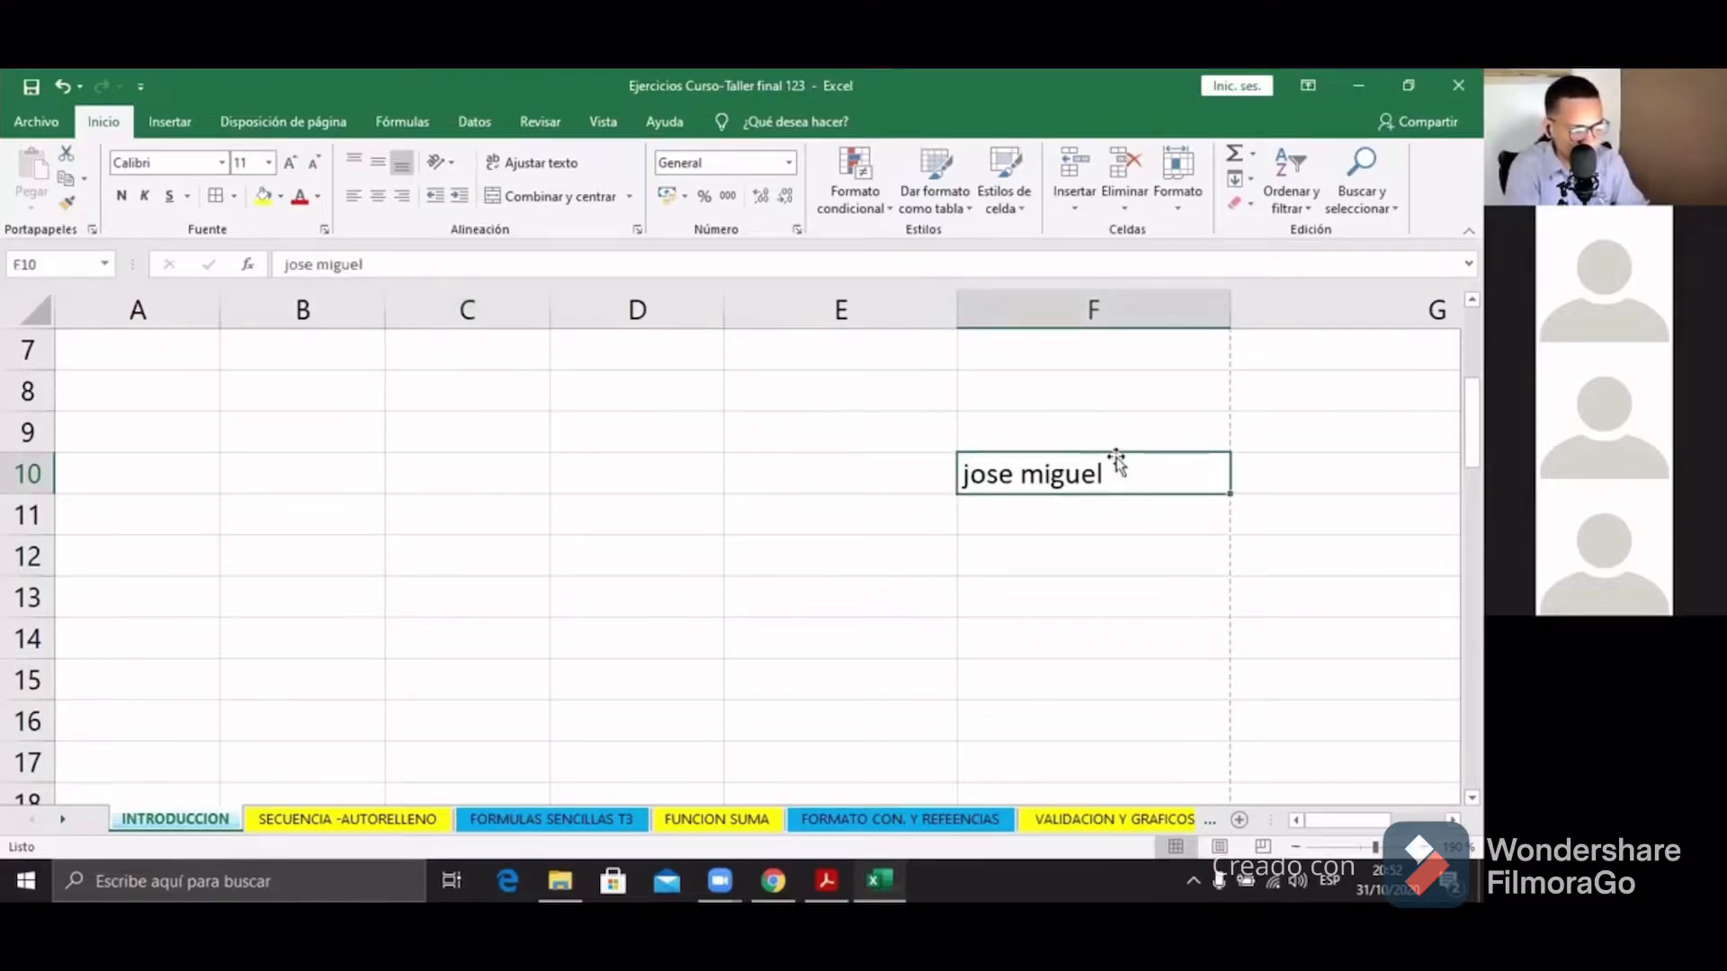
pyautogui.moveTo(1113, 455); pyautogui.dragTo(279, 670)
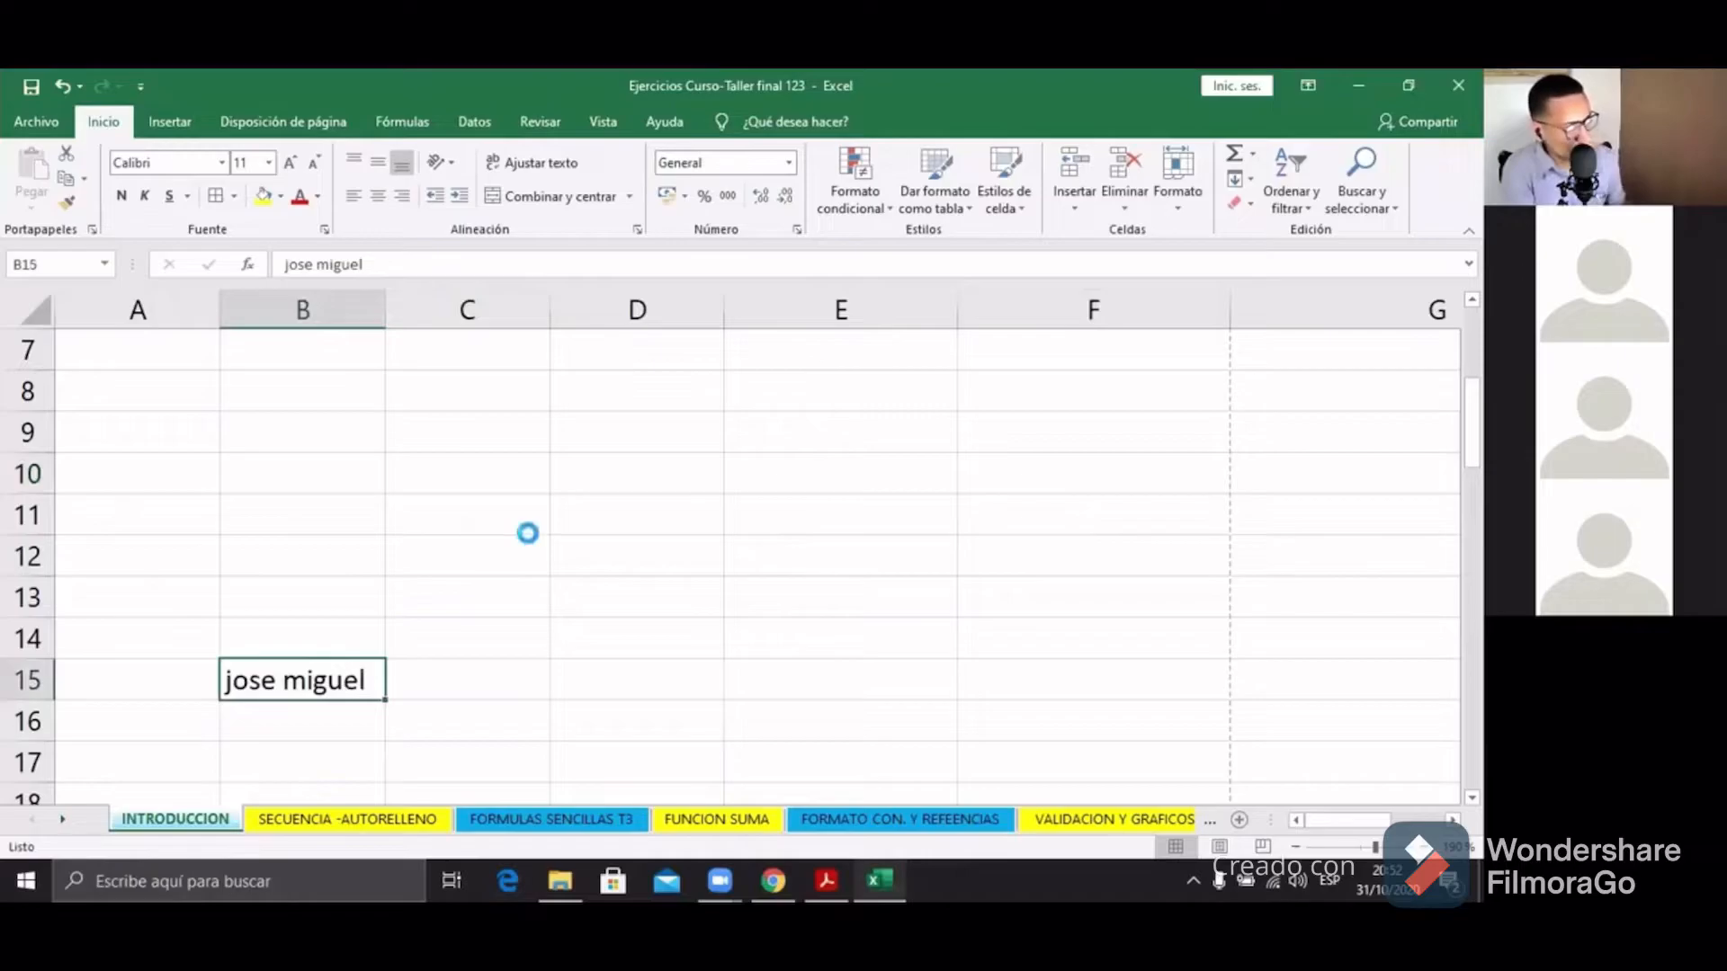
pyautogui.scroll(-7, 521, 535)
pyautogui.scroll(-9, 542, 534)
# Step: Select the WOPEX ACADEMY table and try moving it, declining the replace-data prompt
pyautogui.click(121, 551)
pyautogui.moveTo(344, 568); pyautogui.dragTo(713, 681)
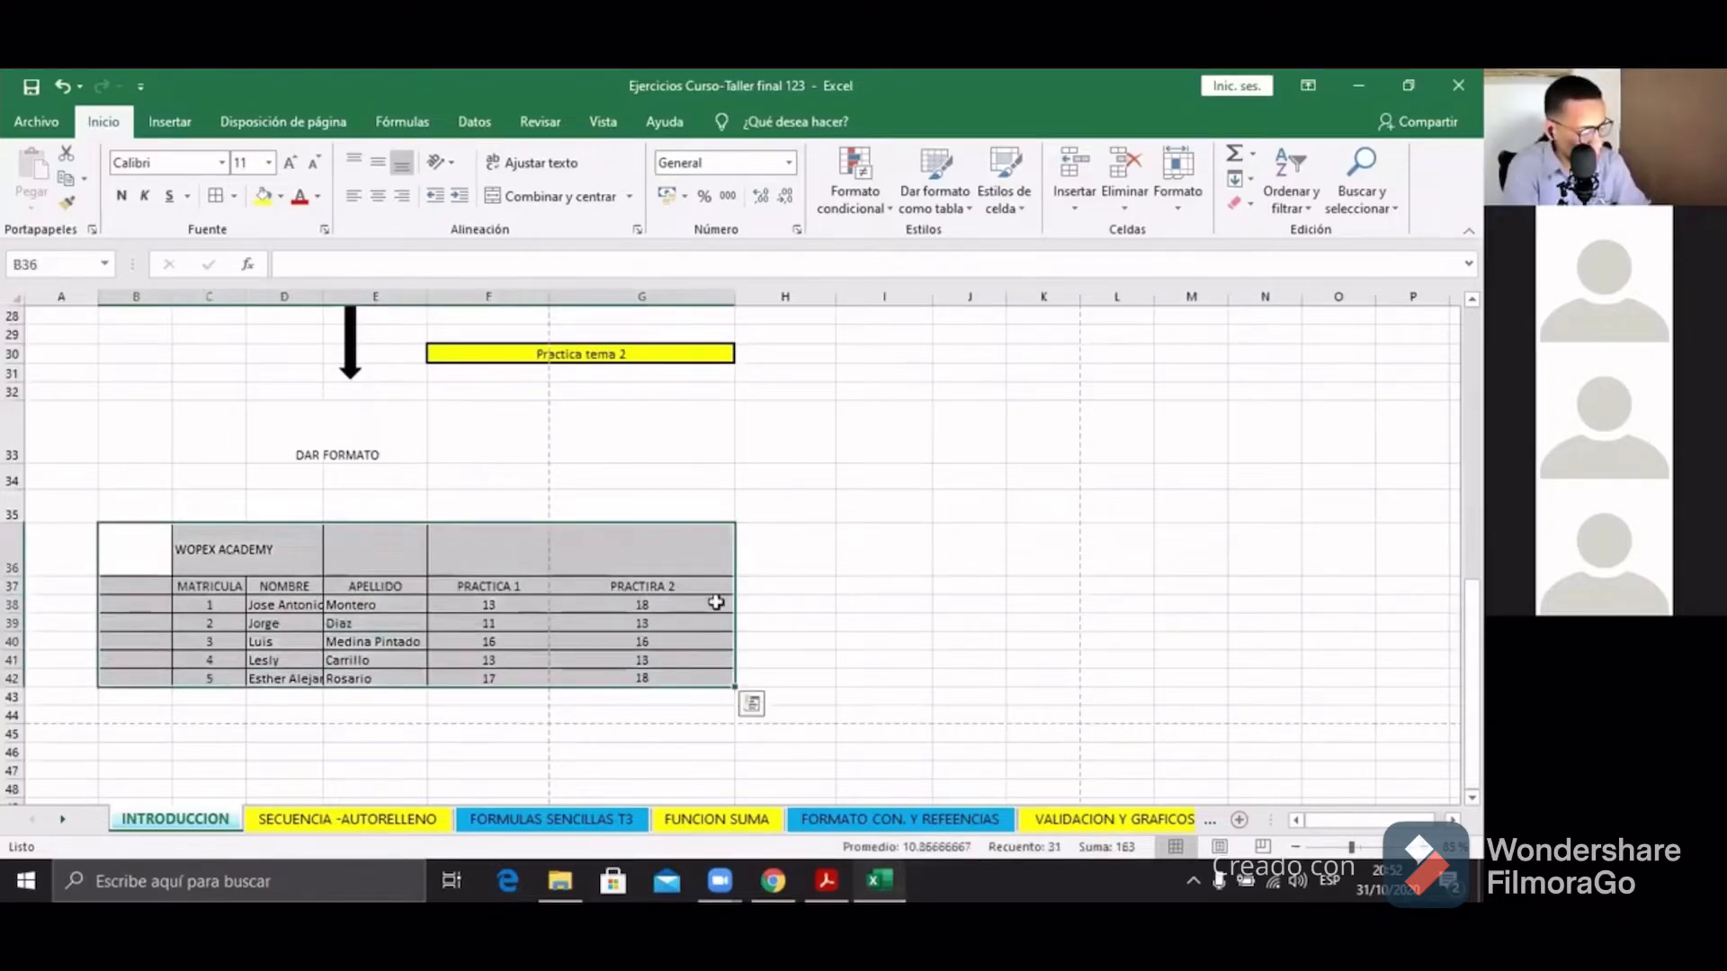
pyautogui.moveTo(698, 521); pyautogui.dragTo(1039, 333)
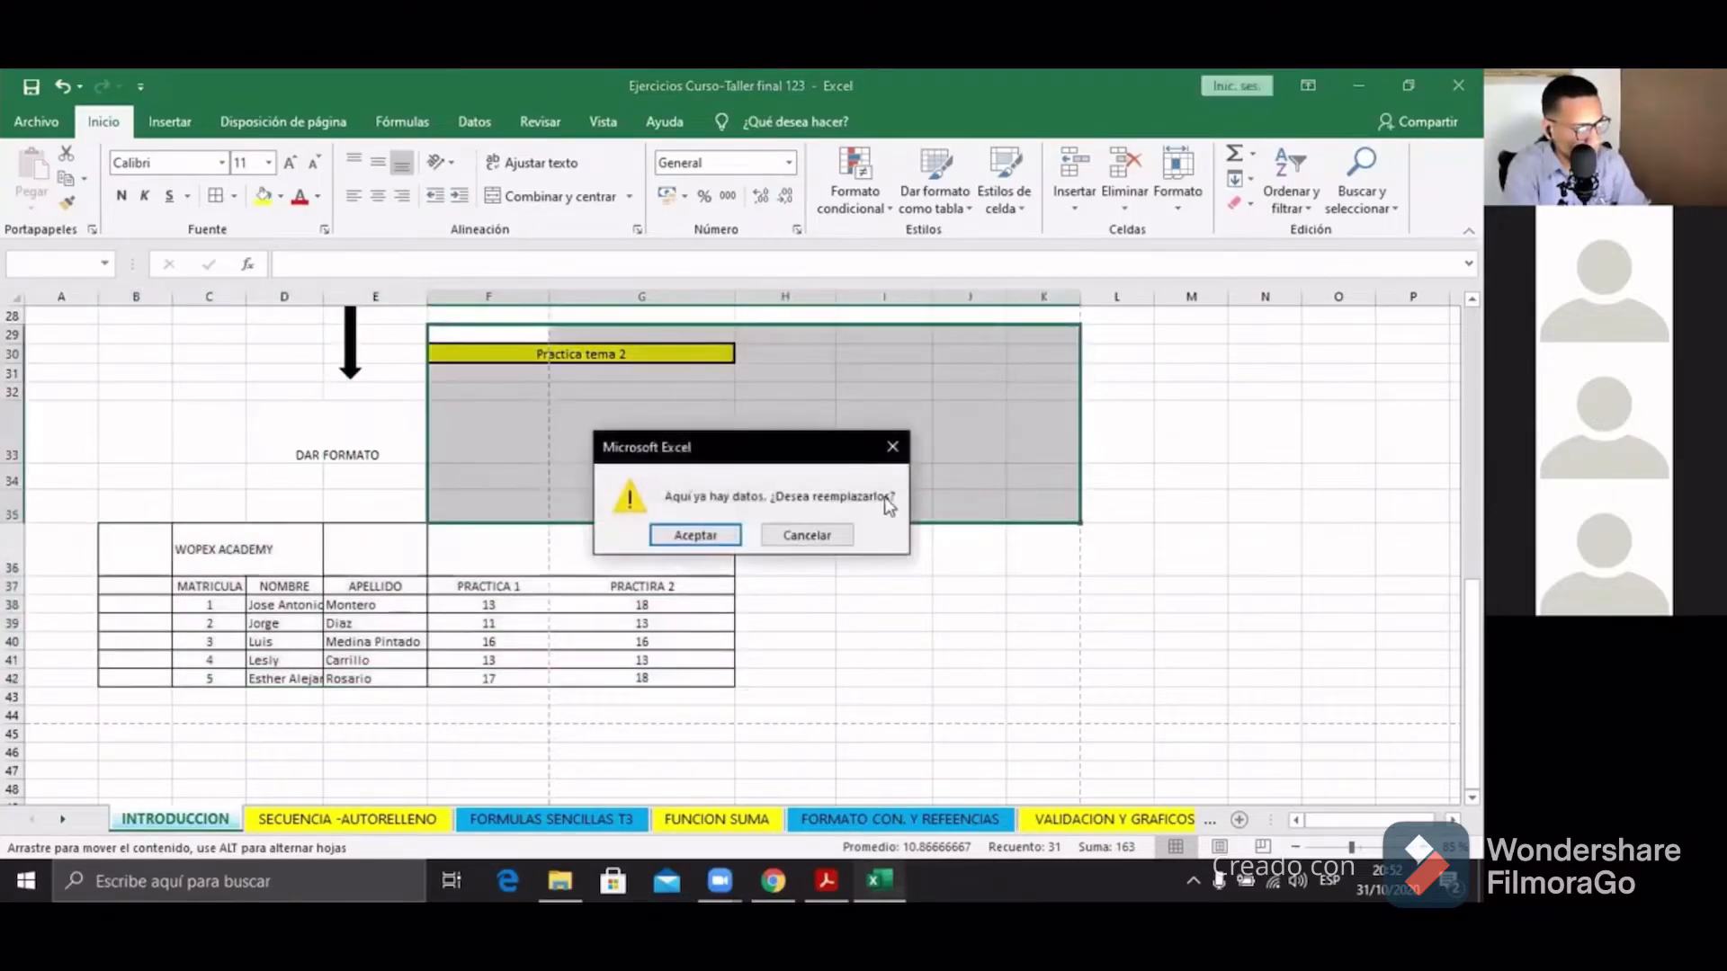
pyautogui.click(890, 447)
# Step: Drag the table into place at D35:I41 beneath DAR FORMATO
pyautogui.moveTo(492, 523); pyautogui.dragTo(993, 708)
pyautogui.scroll(1, 958, 646)
pyautogui.scroll(-2, 956, 644)
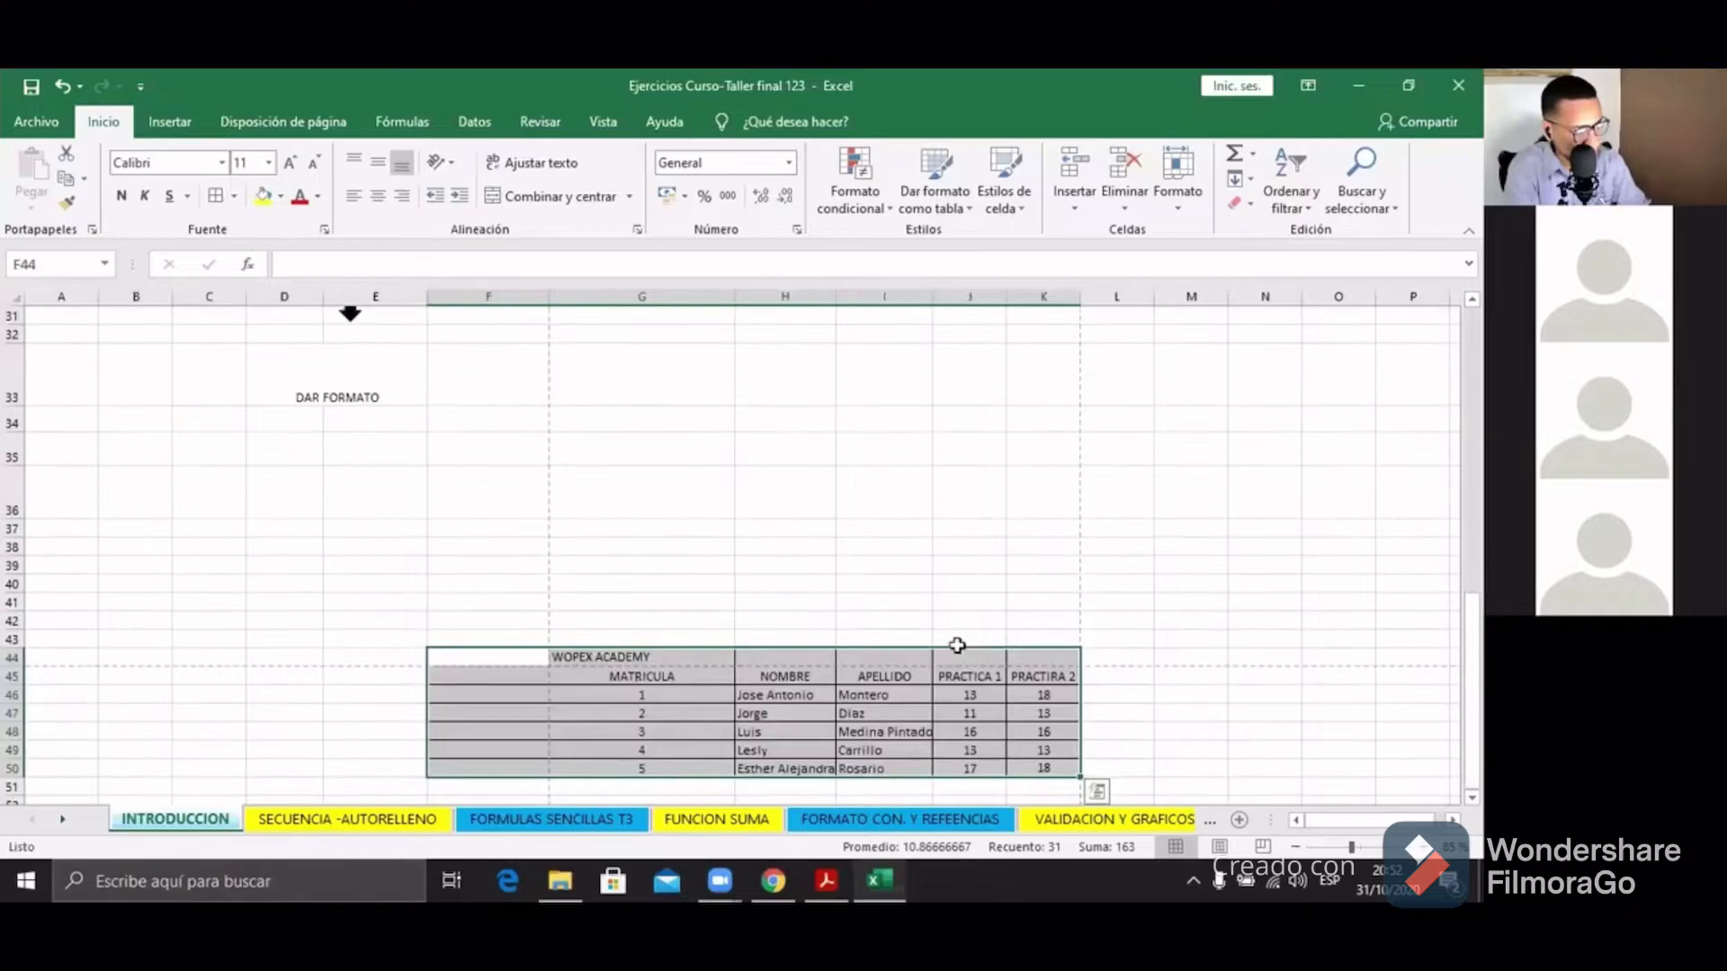
pyautogui.moveTo(938, 645); pyautogui.dragTo(998, 491)
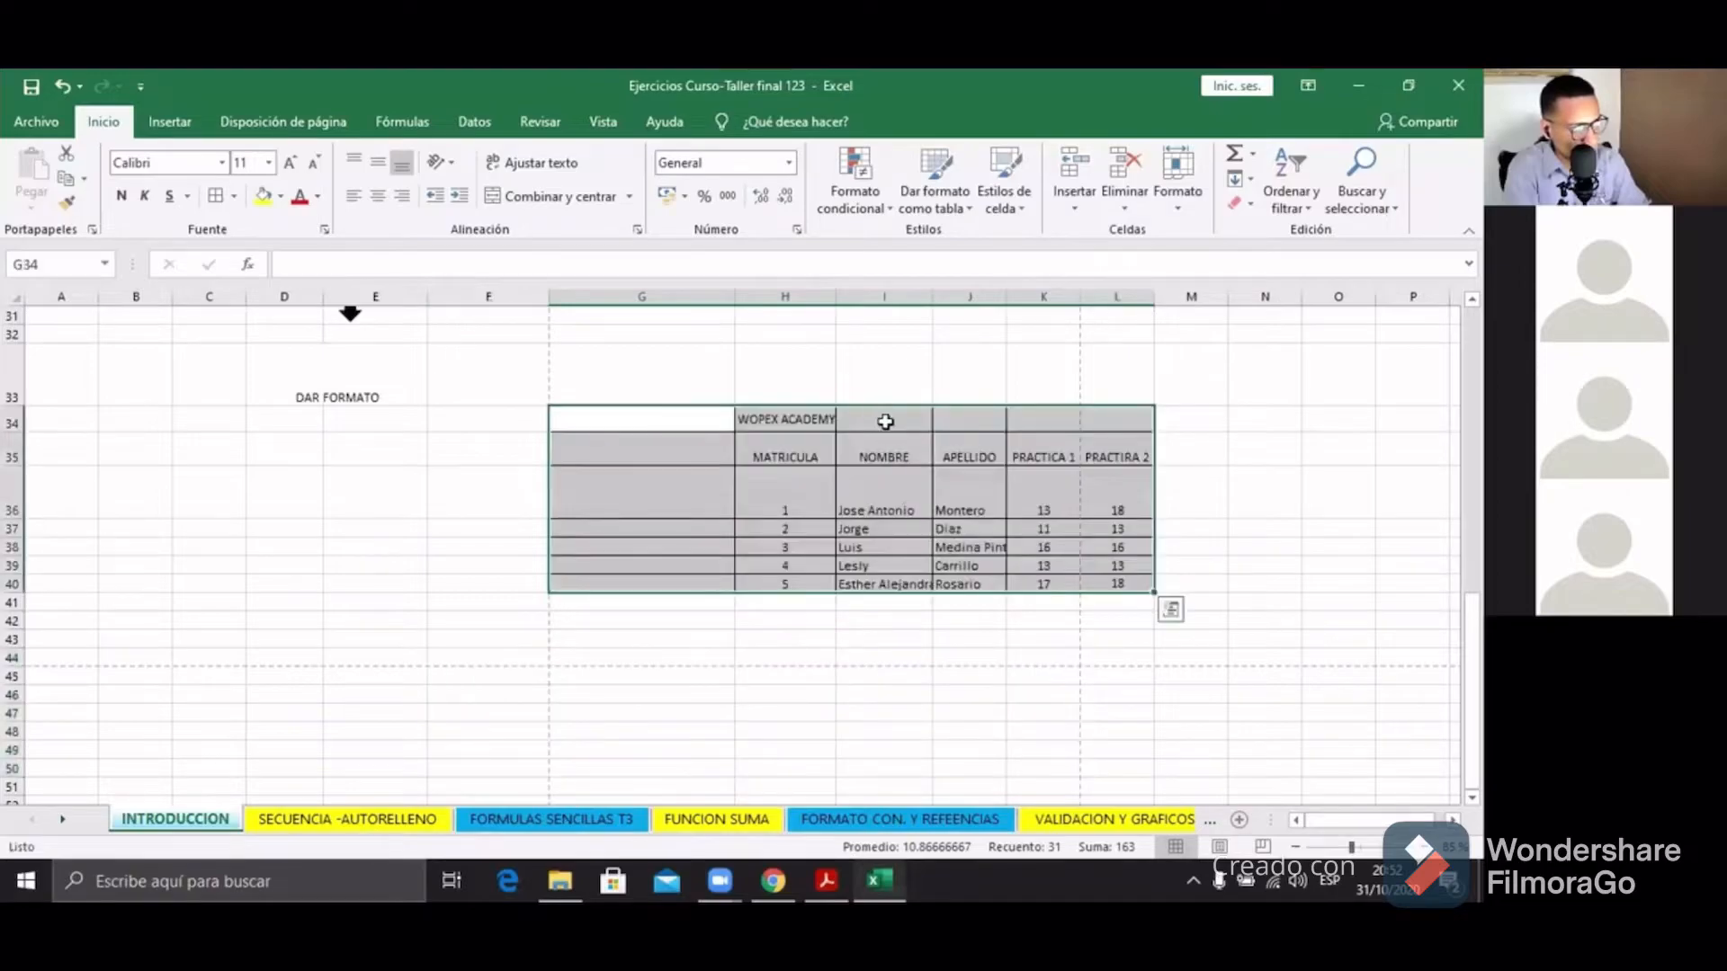
pyautogui.moveTo(887, 397); pyautogui.dragTo(570, 504)
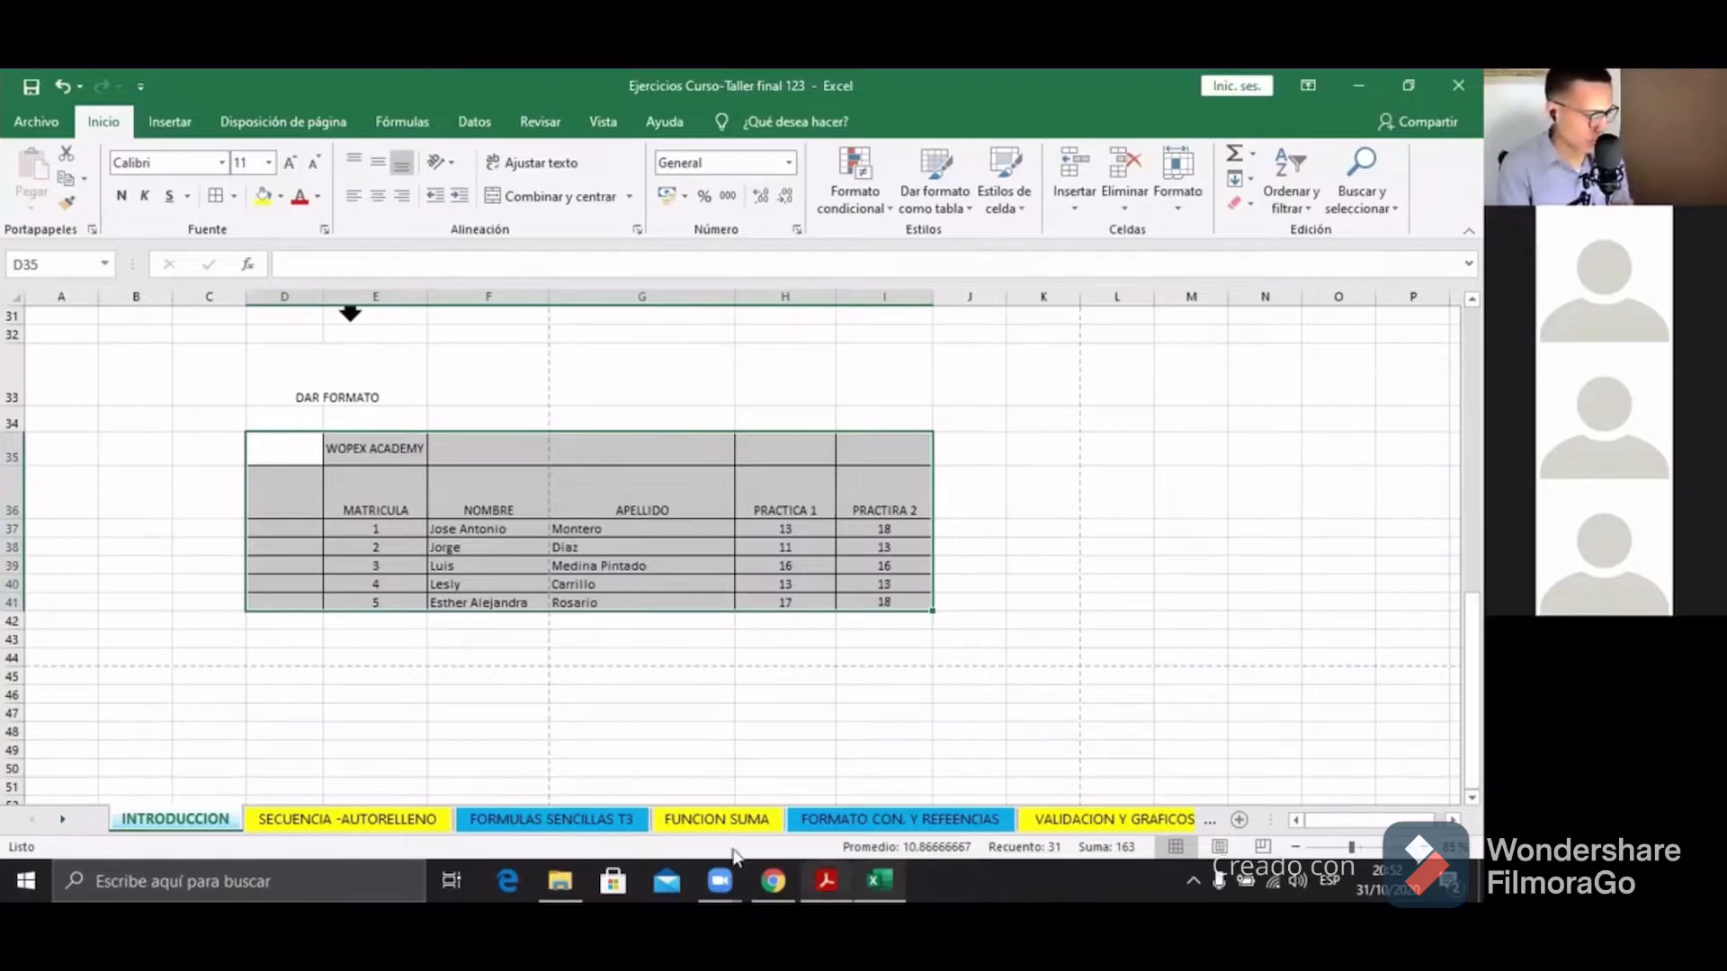
pyautogui.click(469, 437)
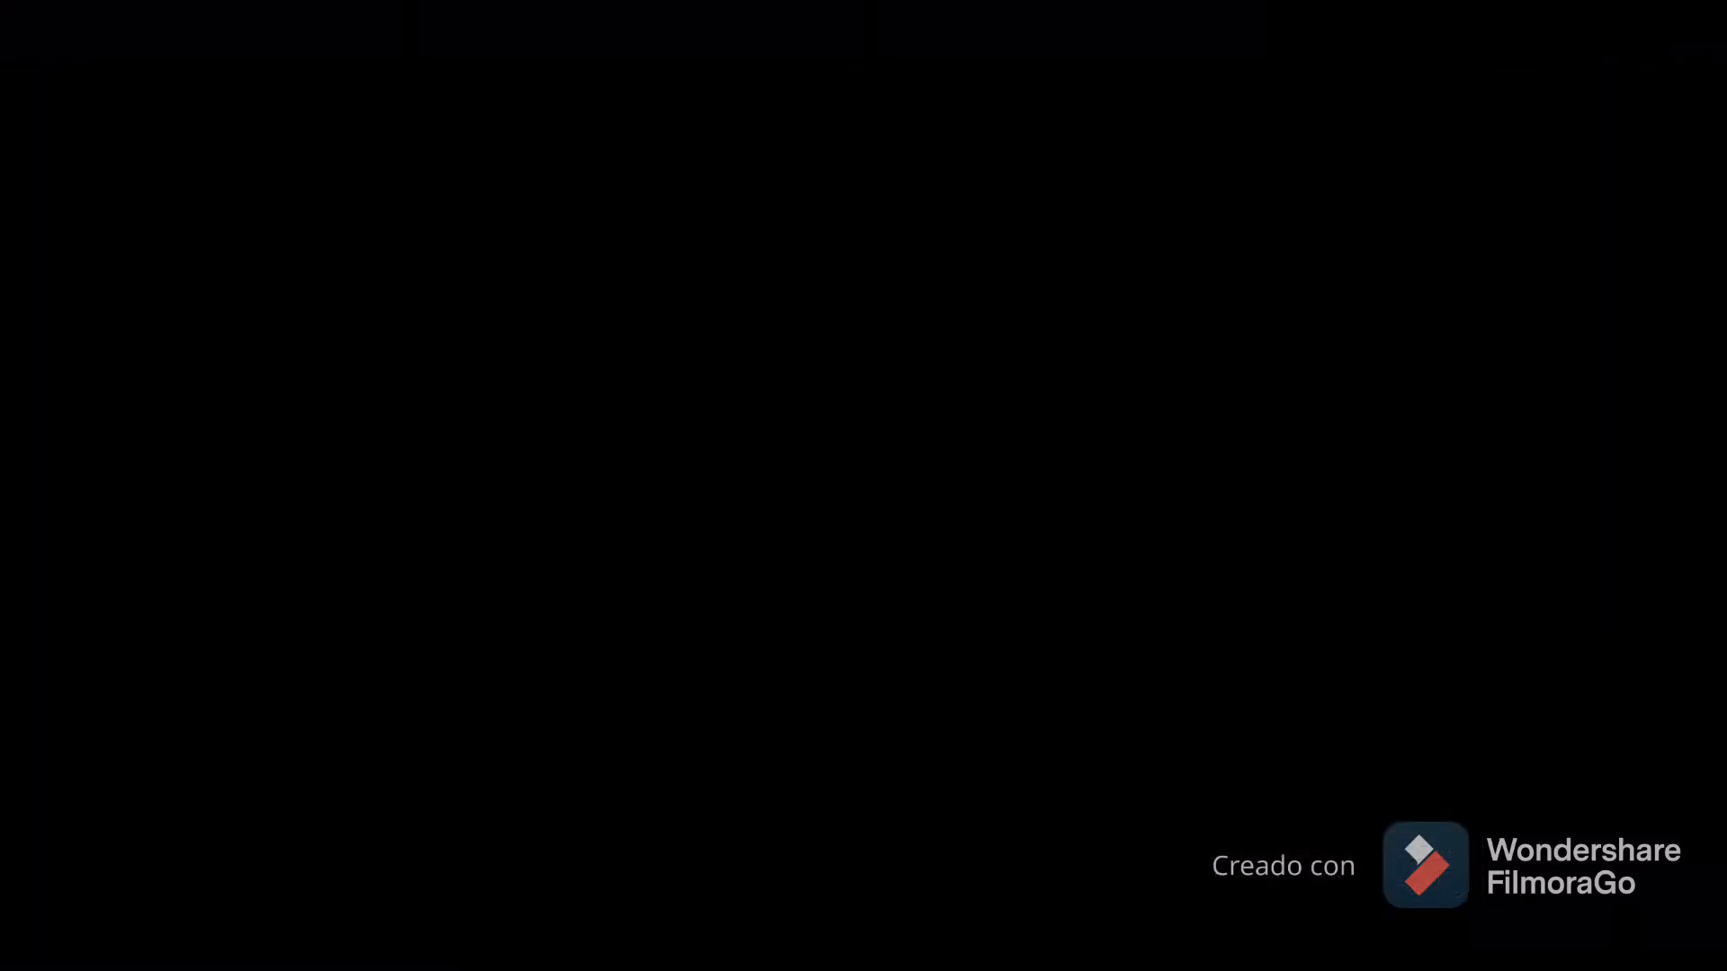
pyautogui.scroll(1, 445, 400)
pyautogui.scroll(-9, 447, 402)
pyautogui.scroll(-6, 447, 402)
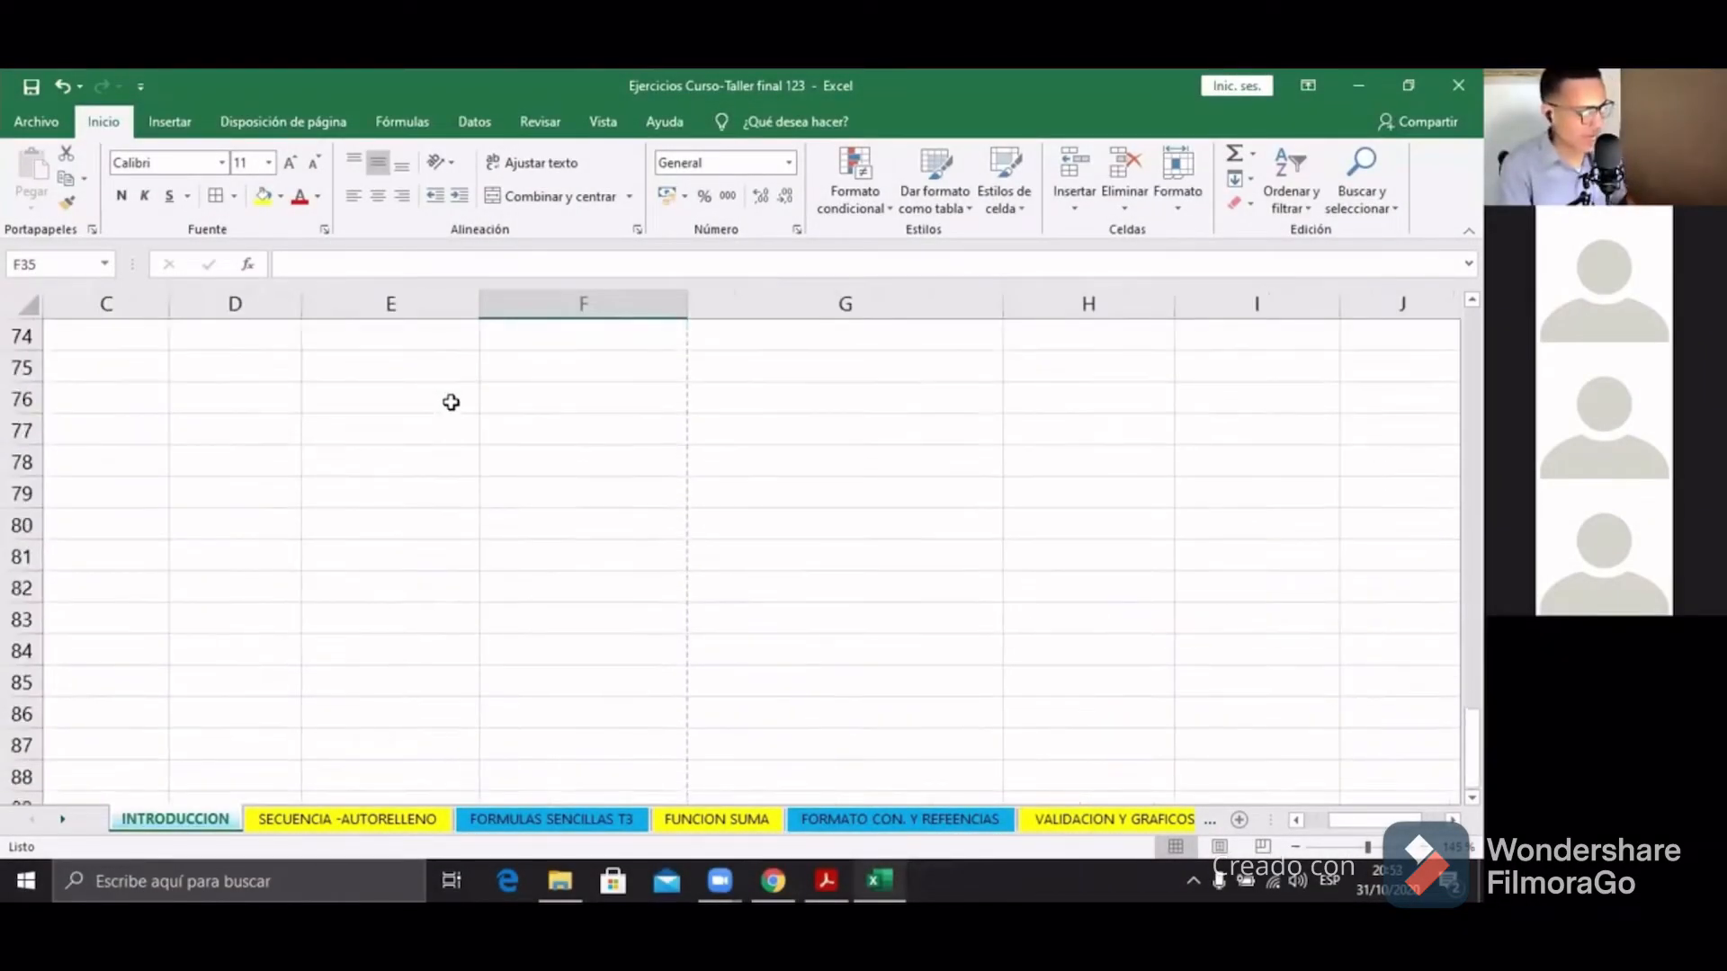
pyautogui.click(489, 463)
pyautogui.scroll(-3, 490, 465)
pyautogui.scroll(-20, 490, 465)
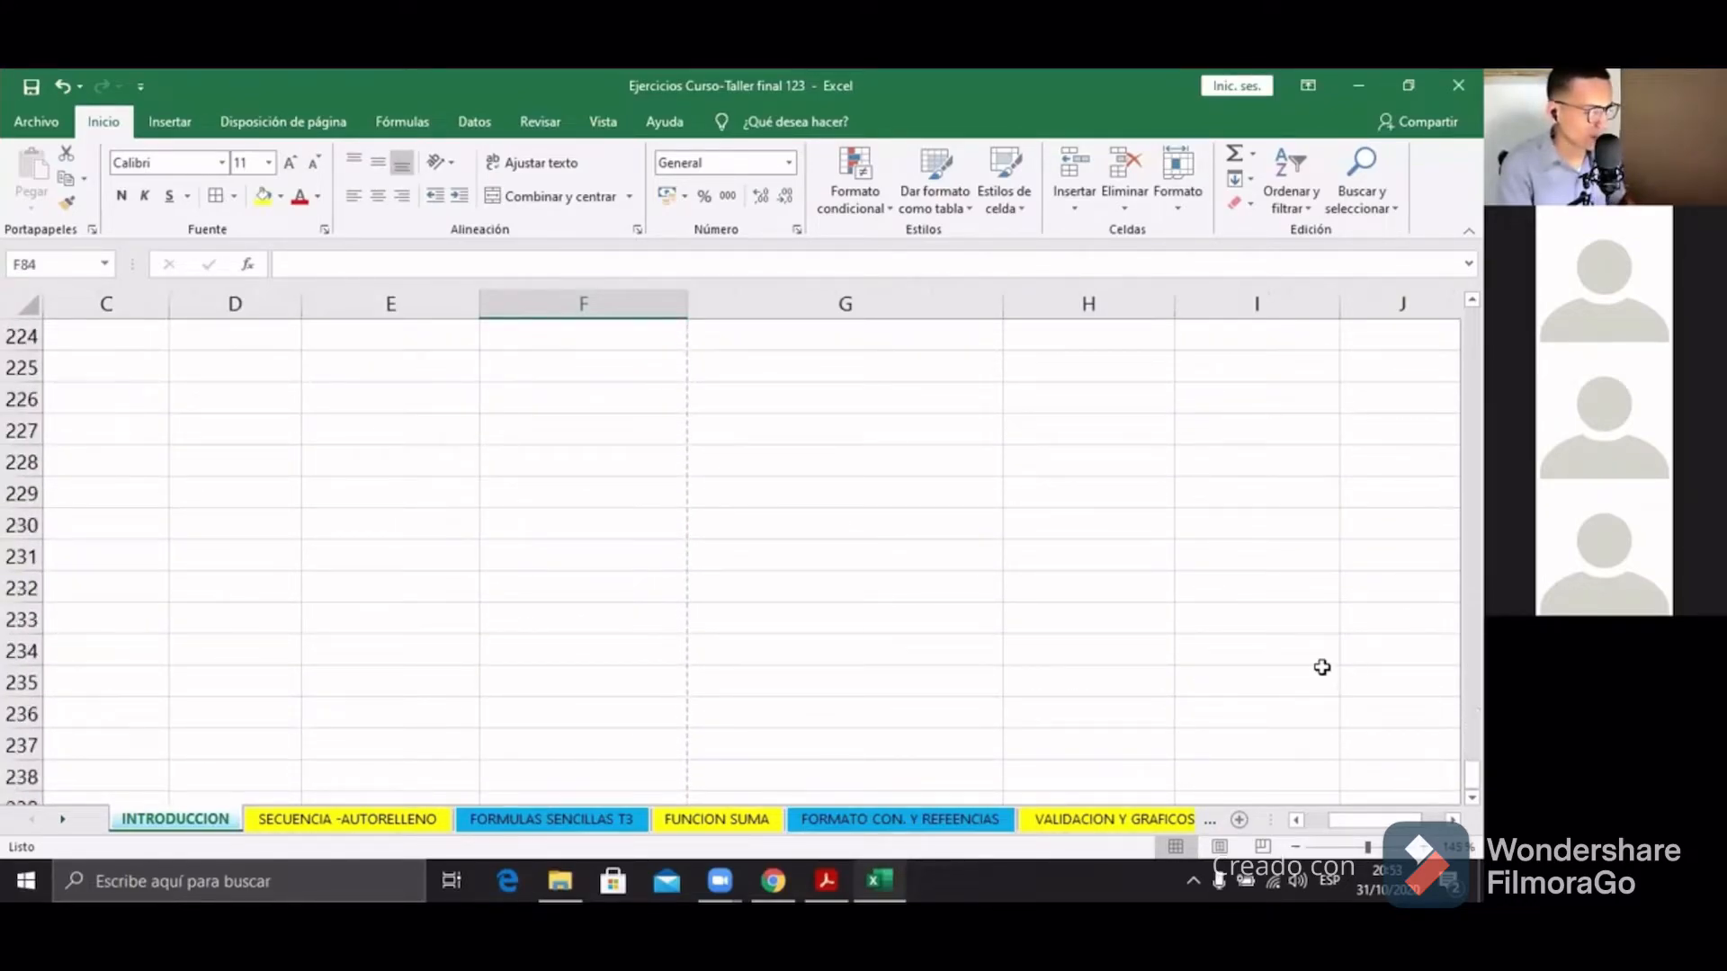
pyautogui.moveTo(1471, 774); pyautogui.dragTo(1472, 670)
pyautogui.scroll(5, 747, 557)
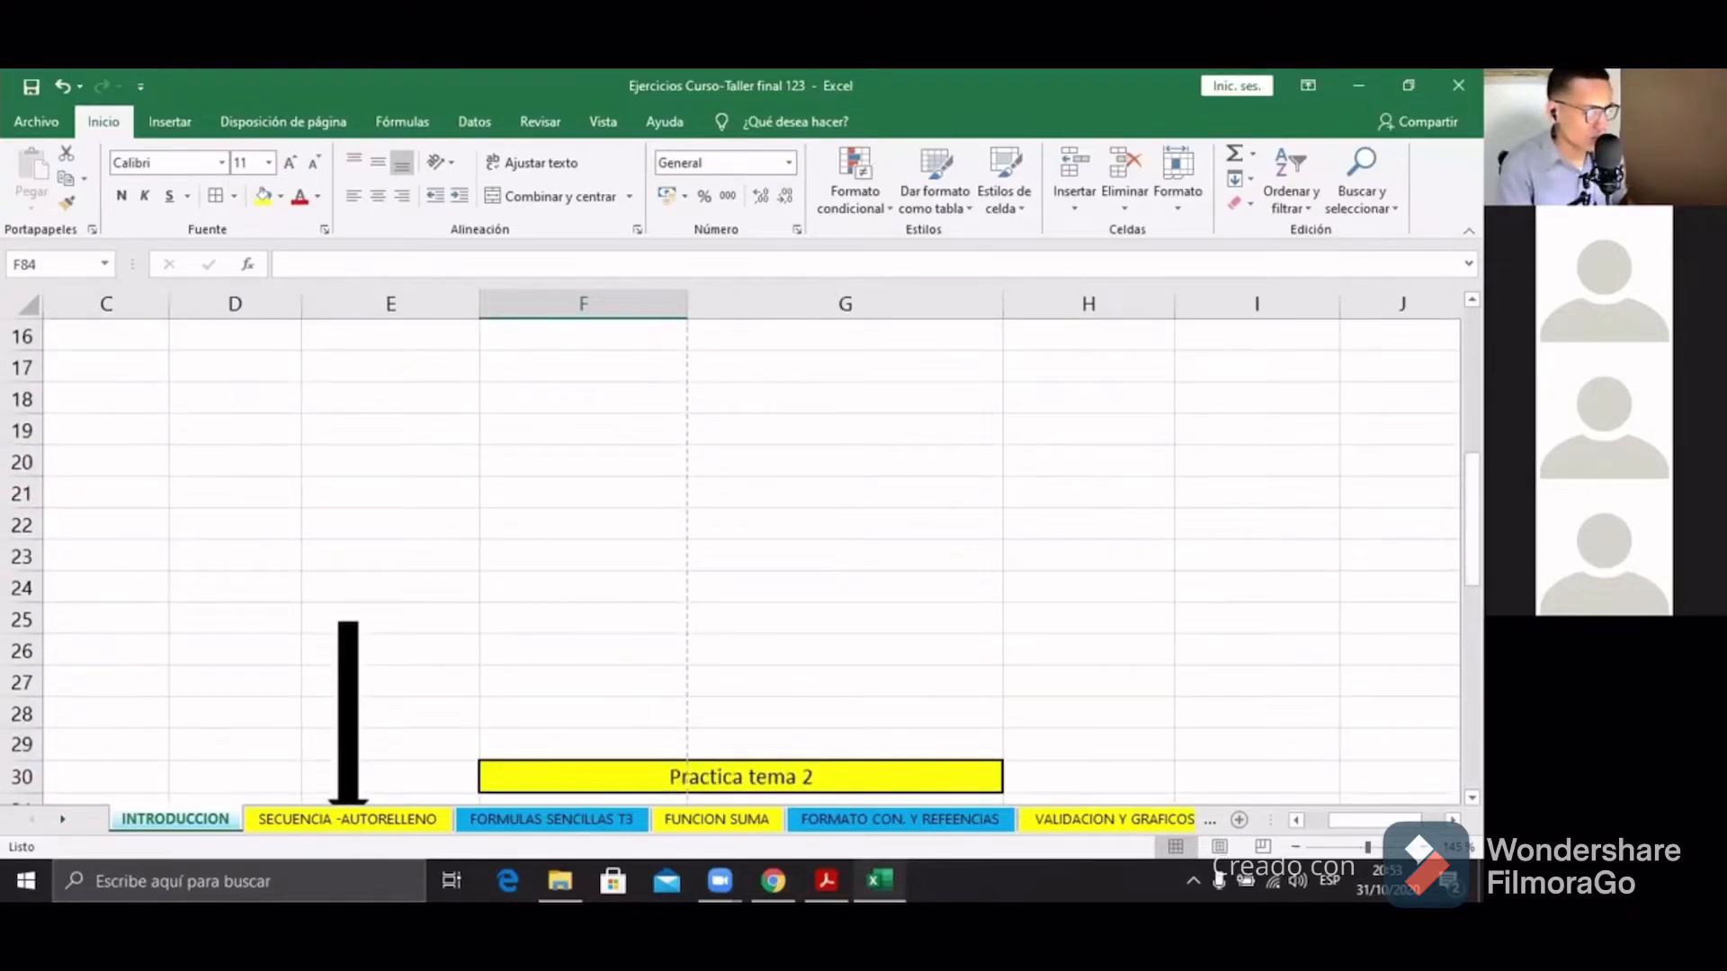
pyautogui.scroll(5, 690, 447)
pyautogui.click(616, 473)
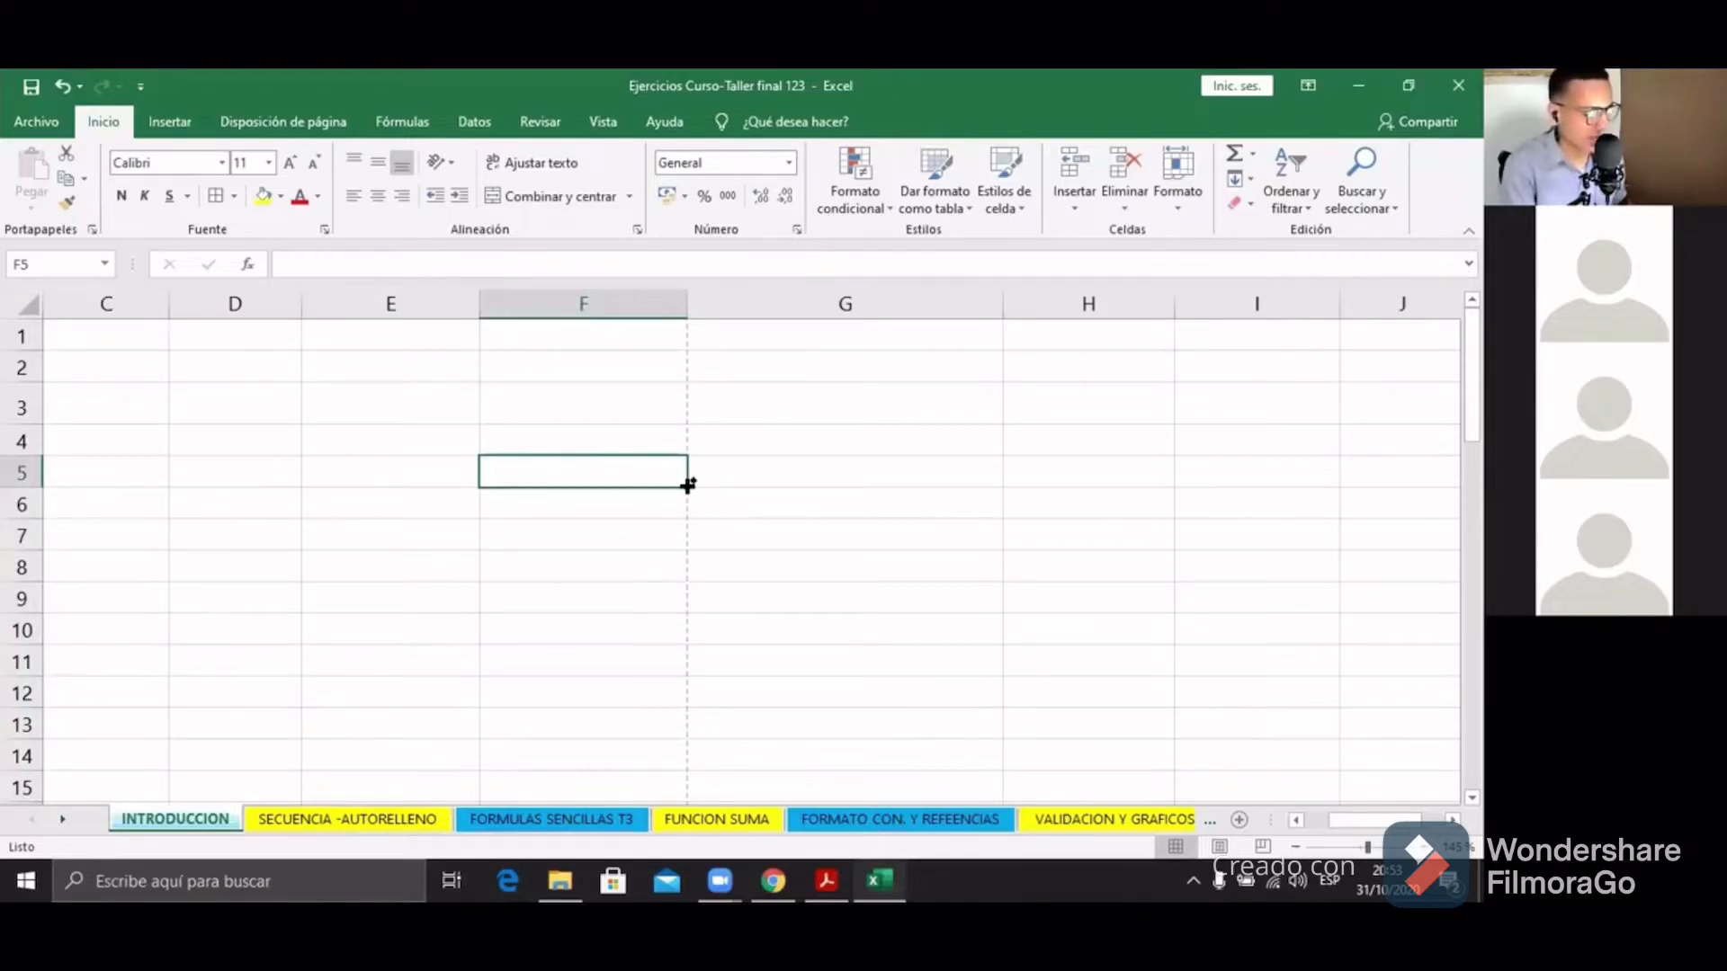
pyautogui.scroll(-4, 688, 486)
pyautogui.click(460, 475)
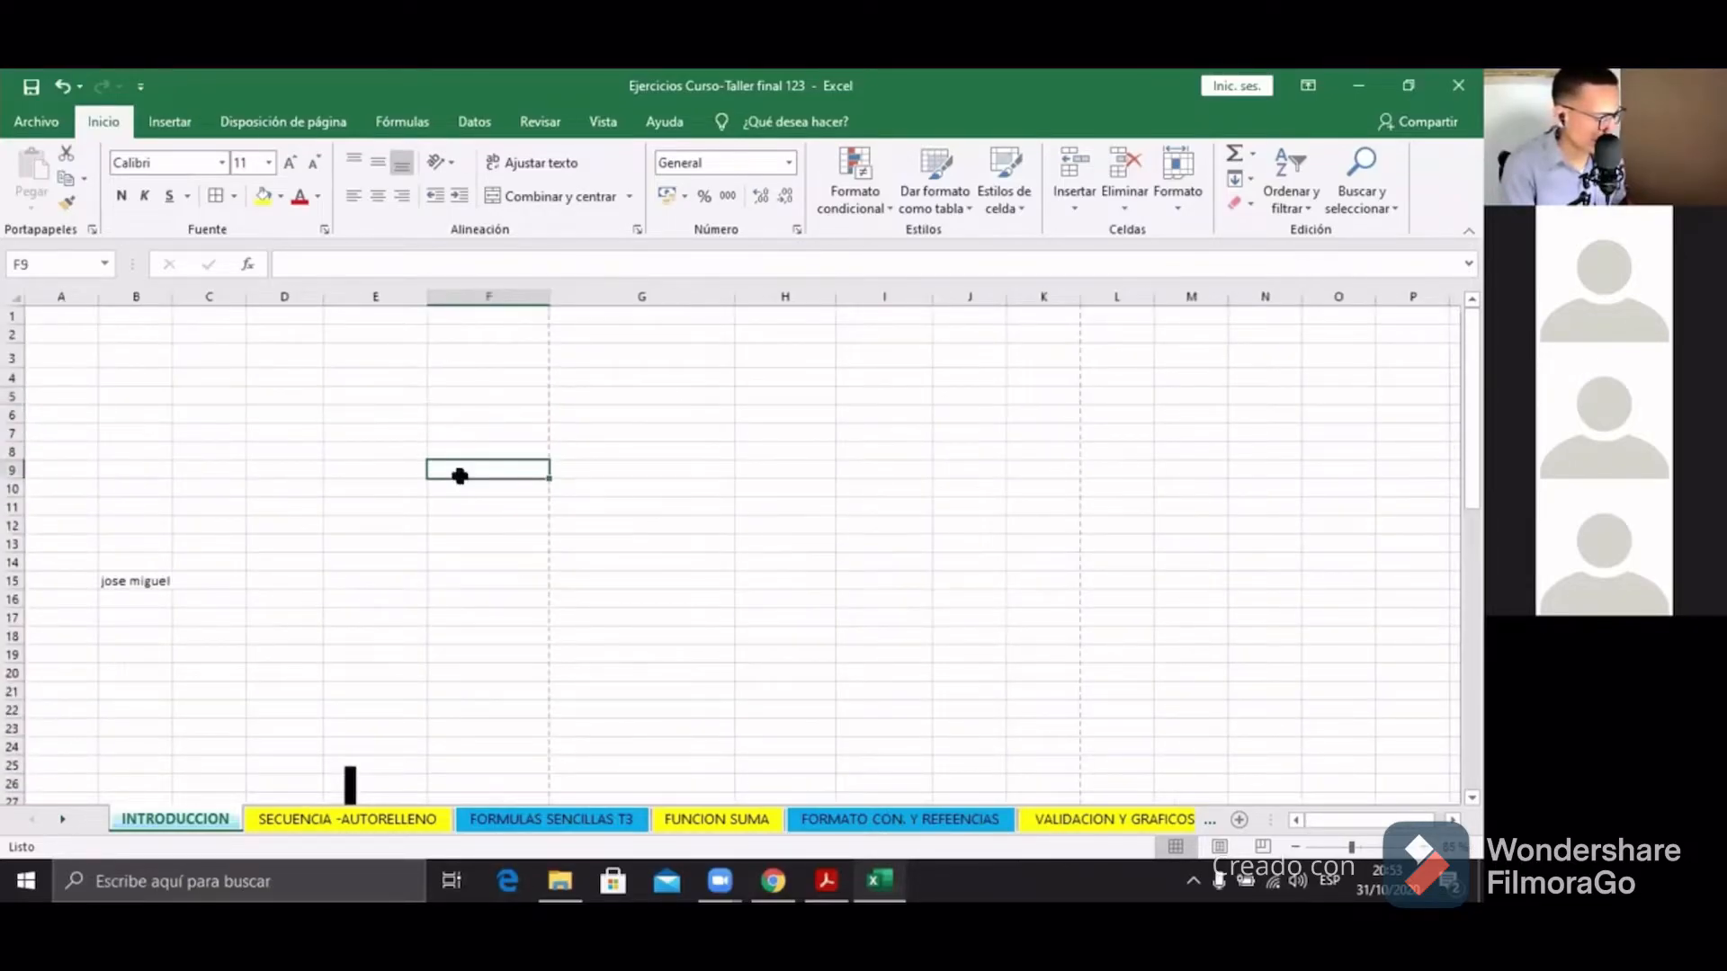
pyautogui.scroll(3, 460, 475)
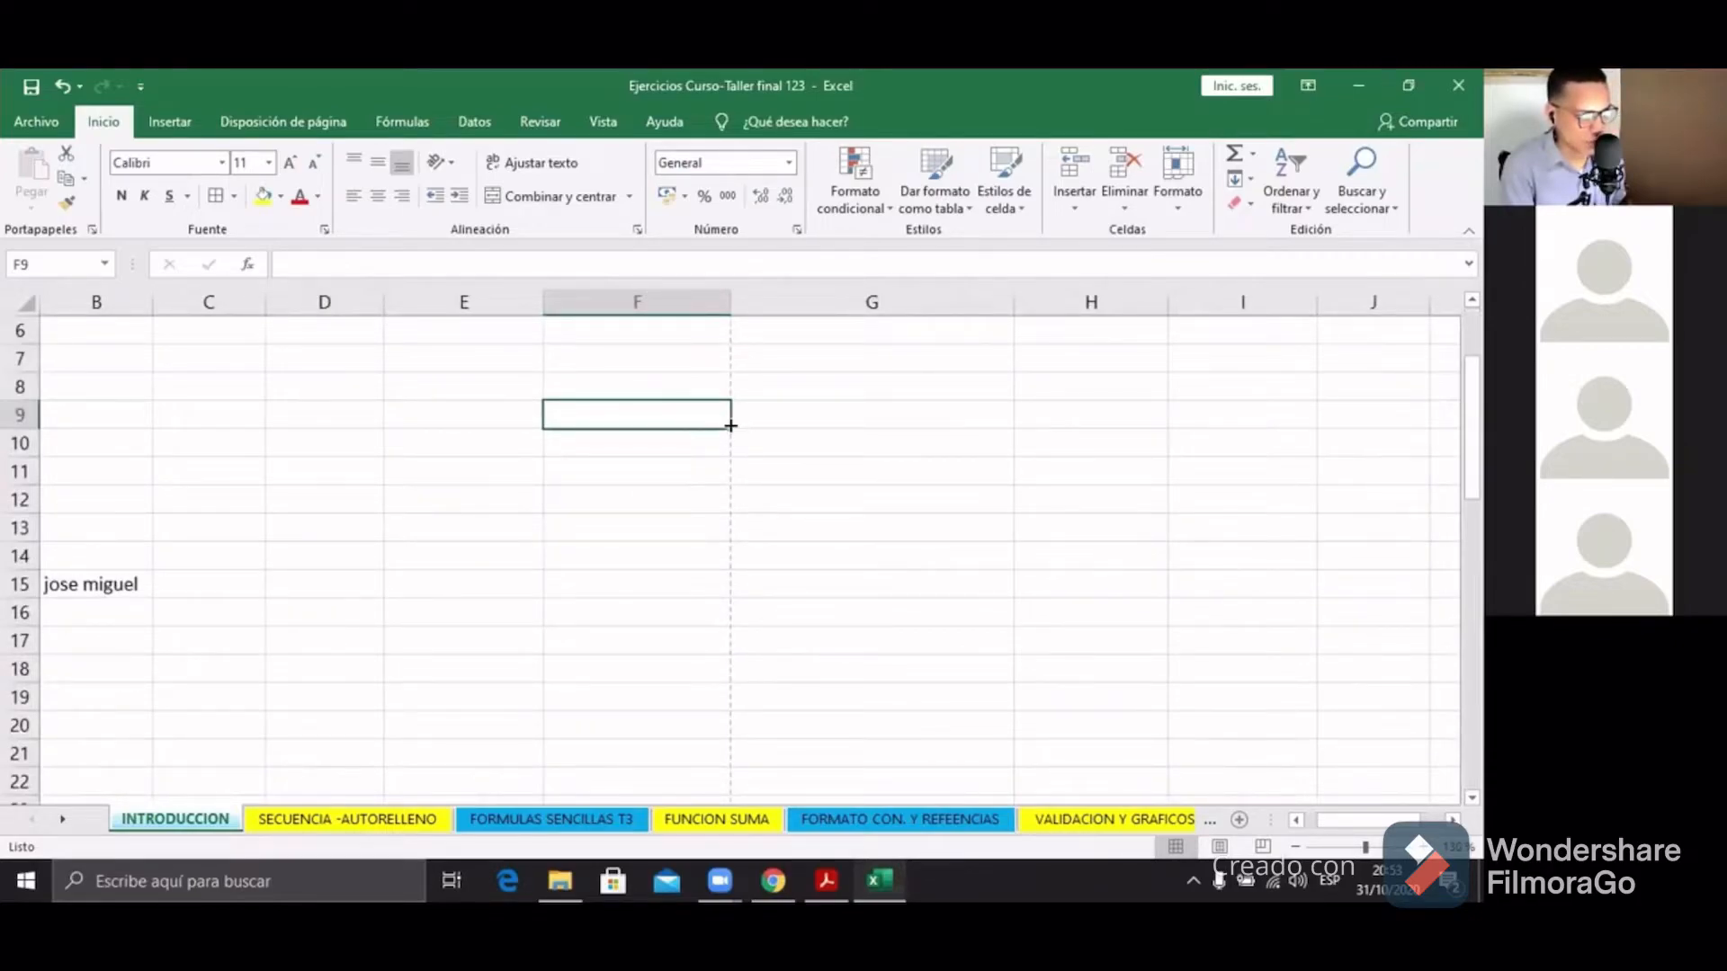
# Step: Fill F9's contents down to F20, then to F25
pyautogui.moveTo(731, 428); pyautogui.dragTo(731, 428)
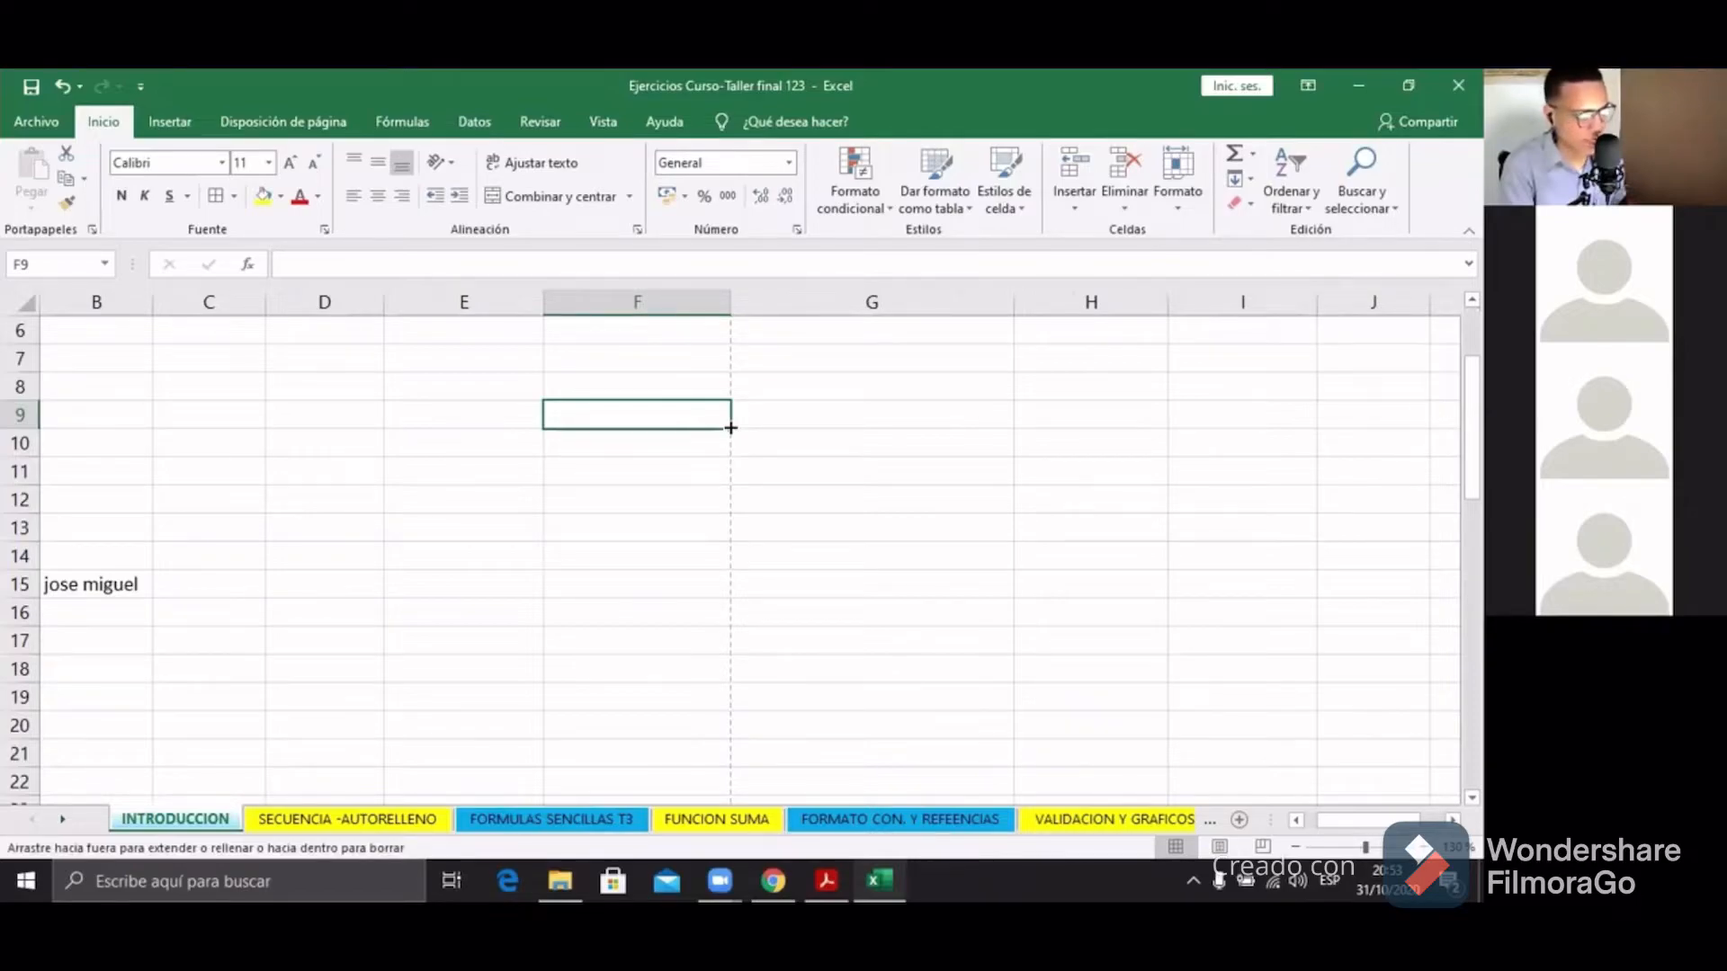
pyautogui.moveTo(731, 428); pyautogui.dragTo(710, 733)
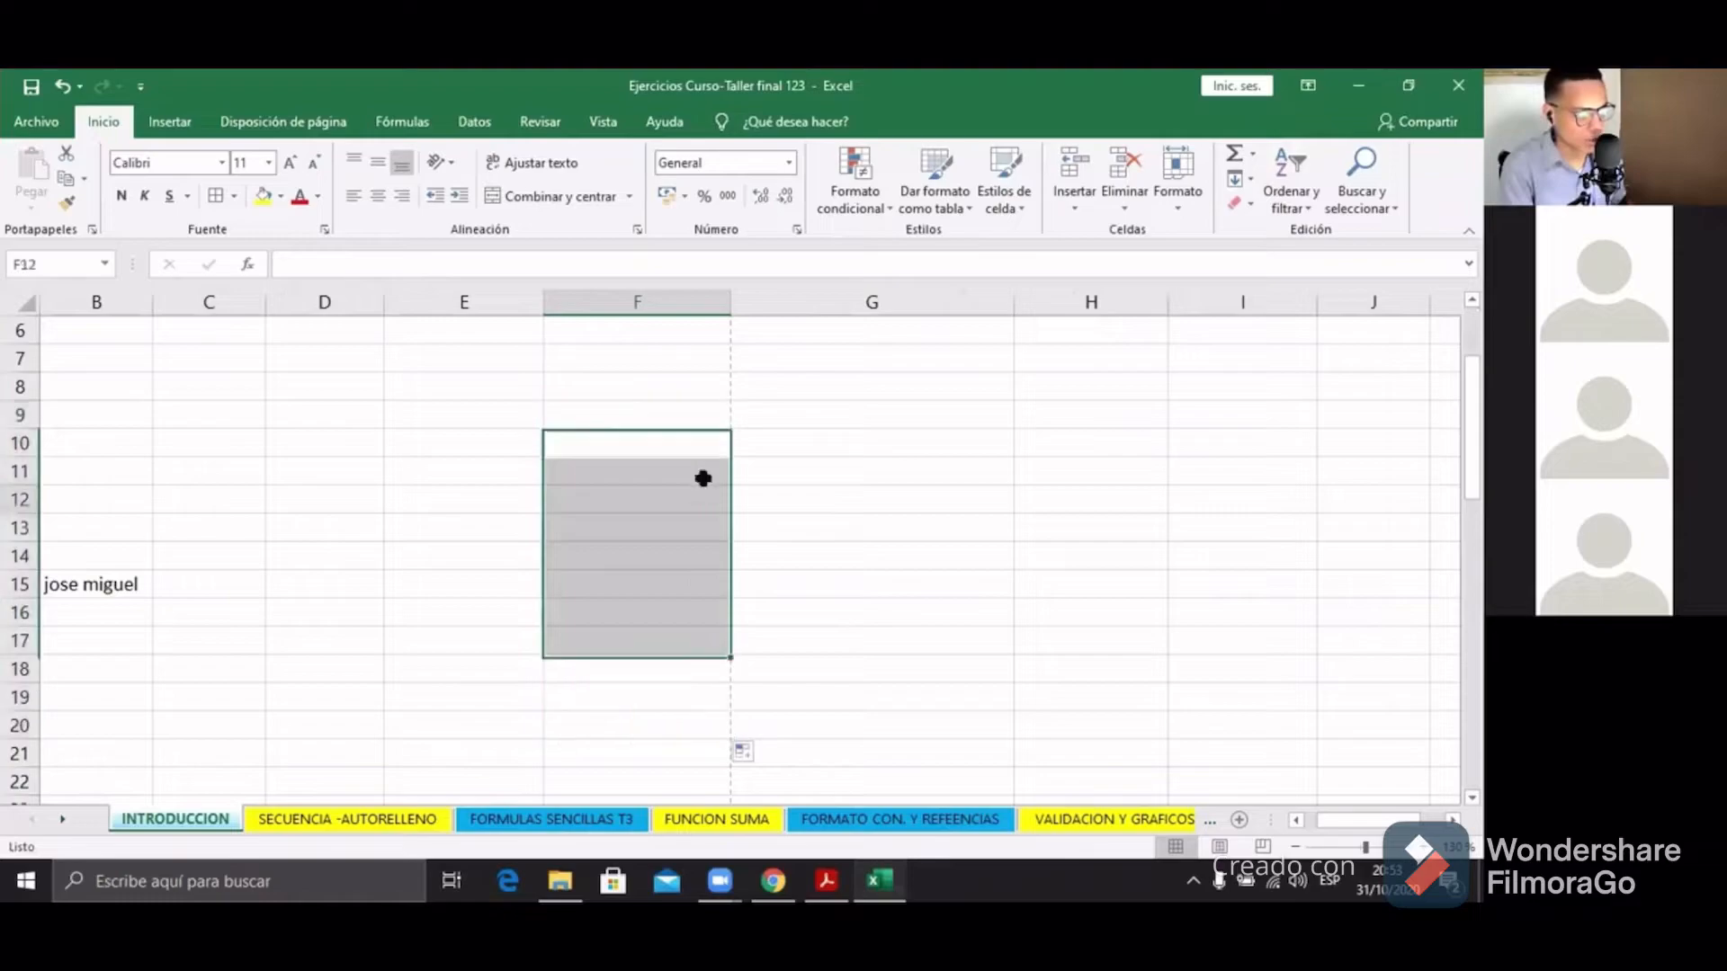
pyautogui.click(690, 417)
pyautogui.moveTo(731, 428); pyautogui.dragTo(711, 717)
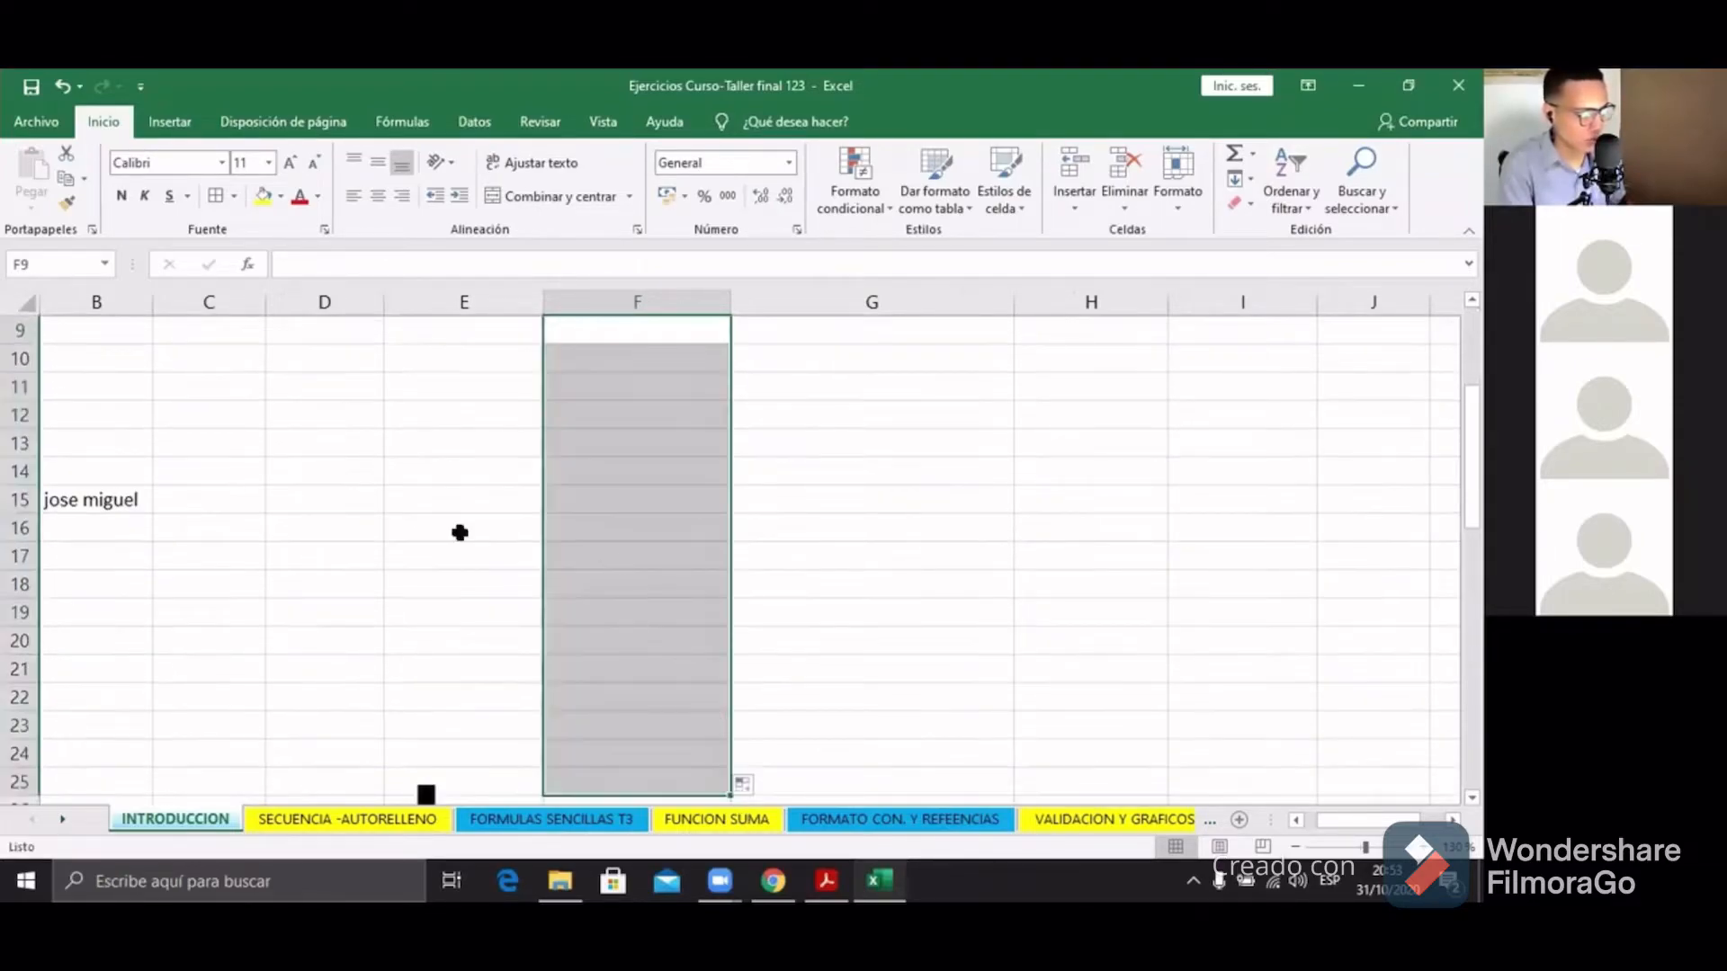
# Step: Copy the name from B15 down to B23 with the fill handle
pyautogui.click(309, 520)
pyautogui.click(125, 509)
pyautogui.moveTo(151, 510); pyautogui.dragTo(131, 744)
pyautogui.click(223, 504)
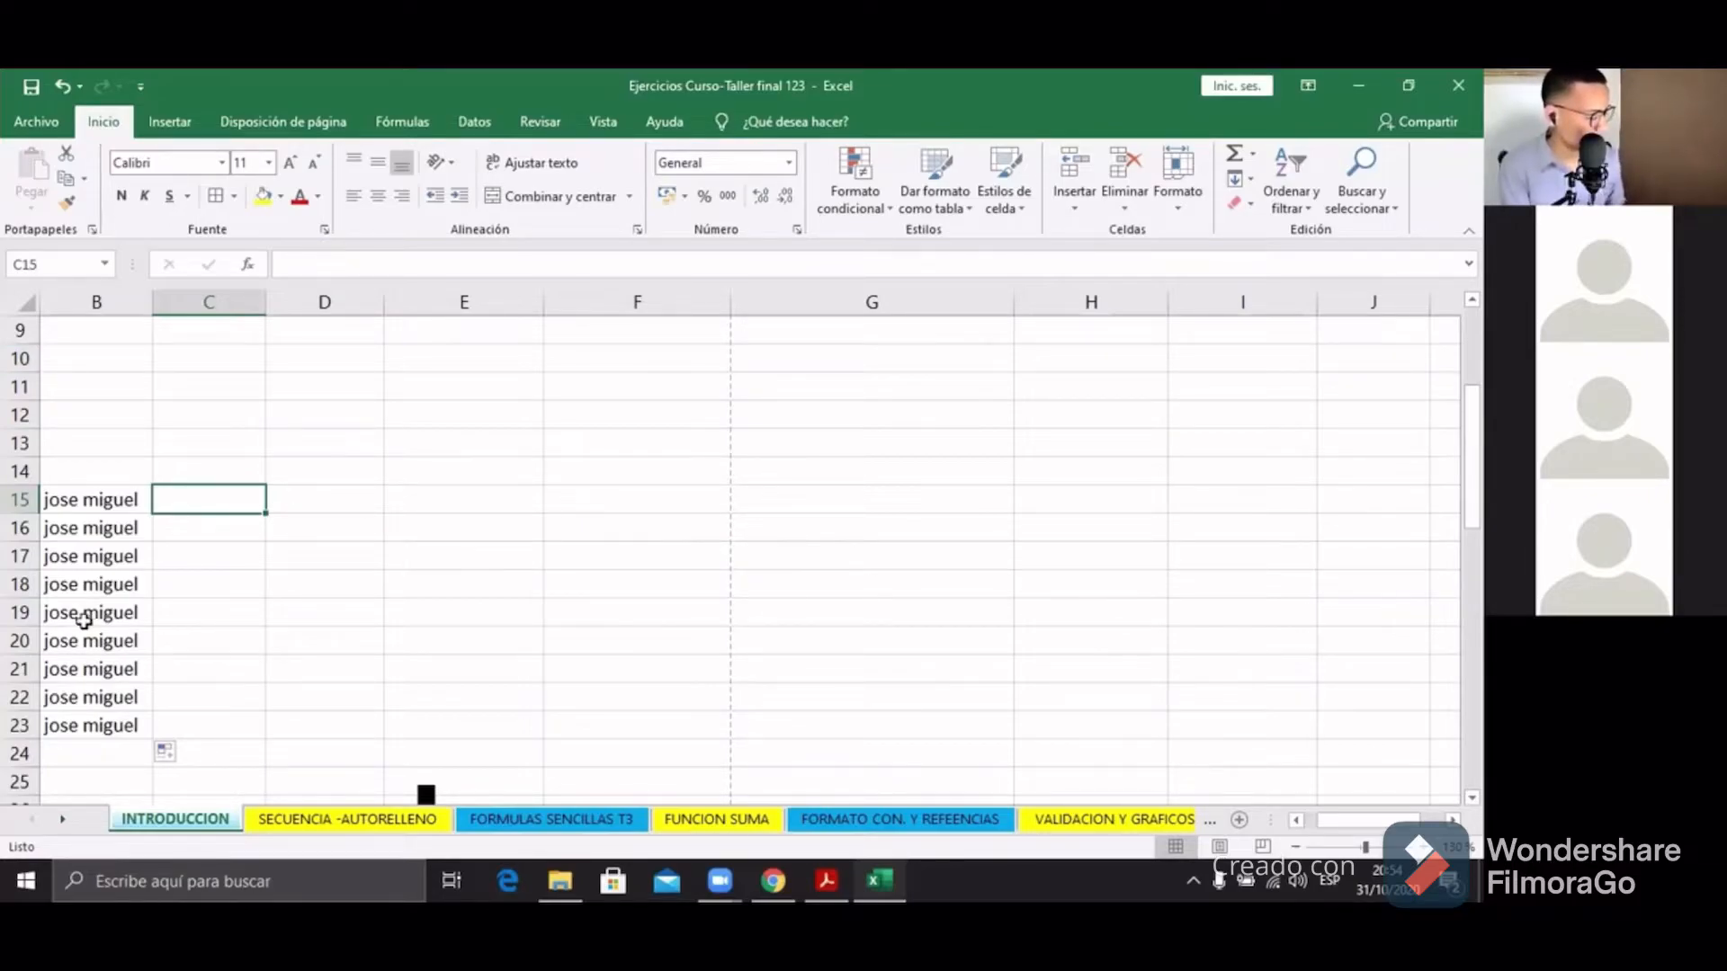
# Step: Undo the name copies and delete the name from B15
pyautogui.hotkey('ctrl', 'z')
pyautogui.hotkey('ctrl', 'z')
pyautogui.hotkey('ctrl', 'z')
pyautogui.click(157, 497)
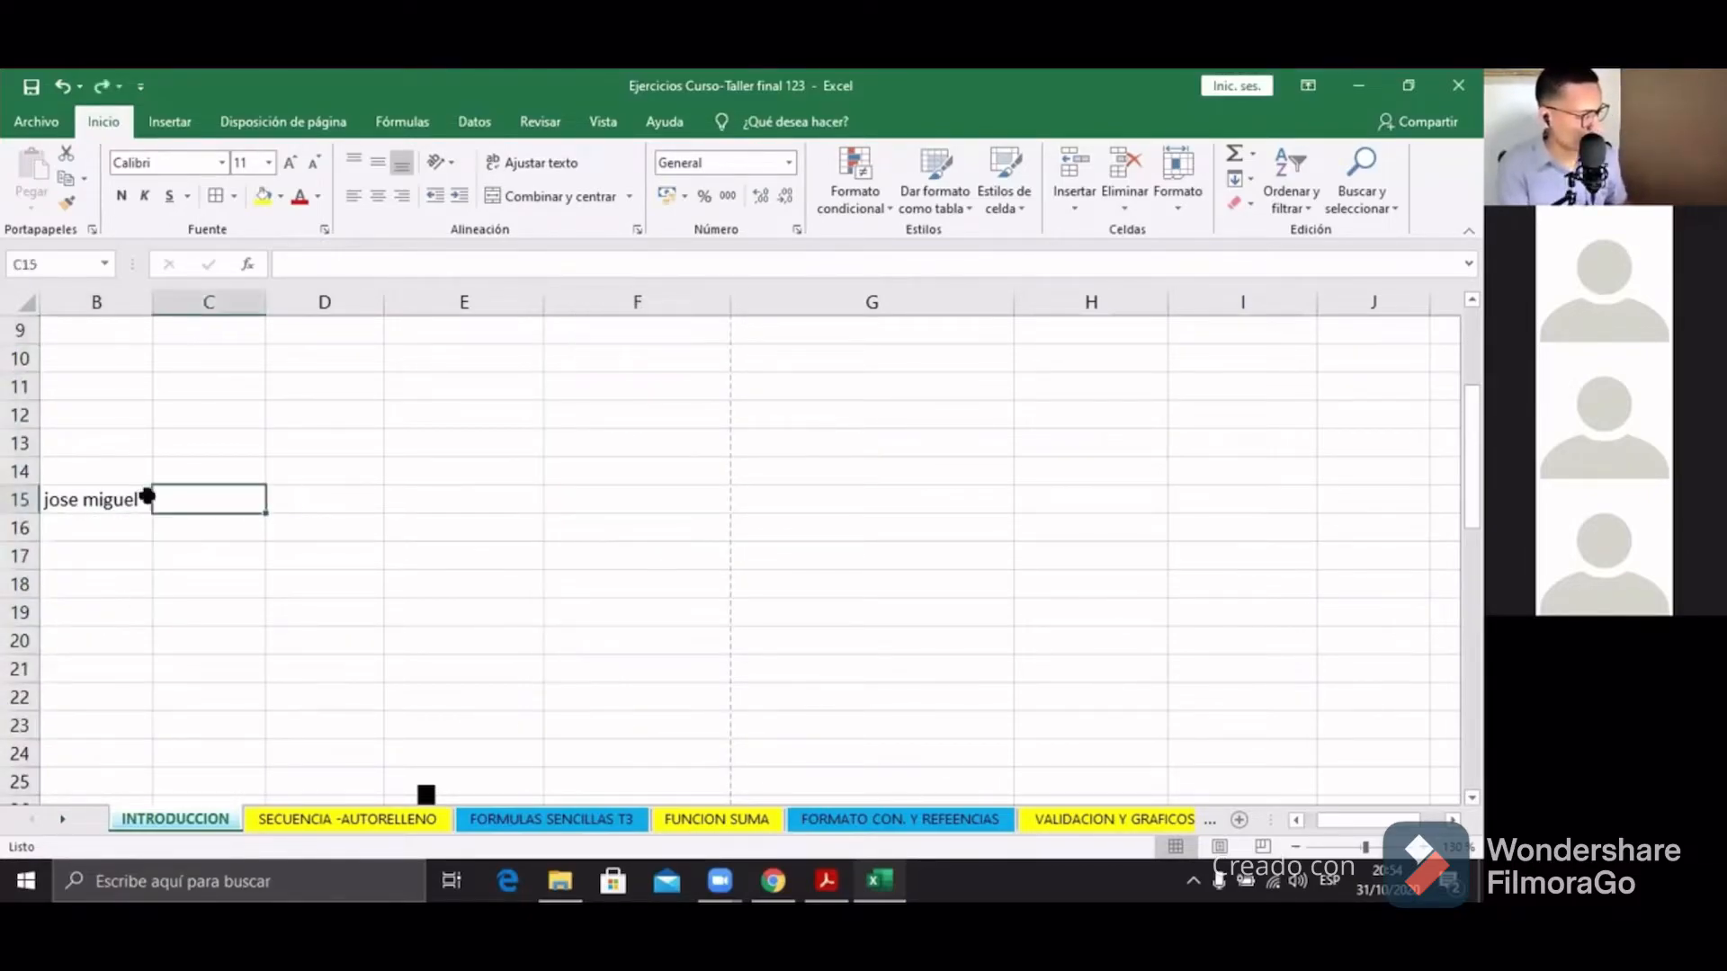
pyautogui.click(146, 494)
pyautogui.press('Delete')
pyautogui.click(174, 498)
pyautogui.scroll(-4, 709, 490)
# Step: Narrow column E beside the WOPEX ACADEMY title
pyautogui.scroll(-4, 707, 509)
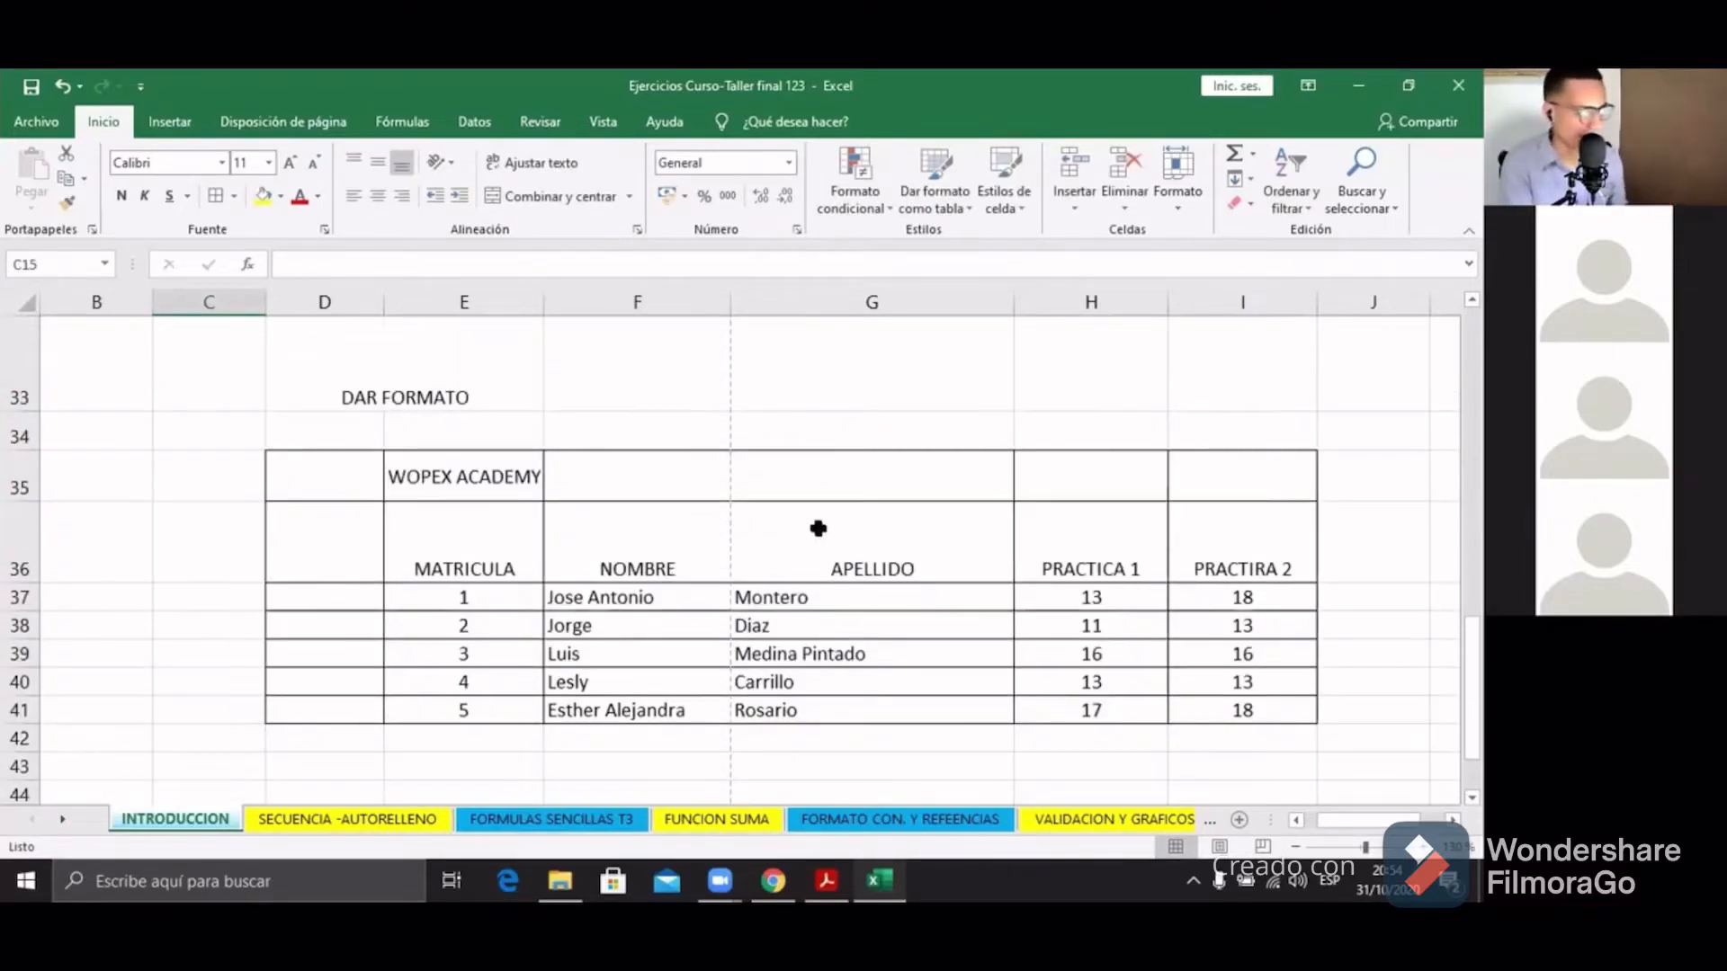
pyautogui.click(503, 470)
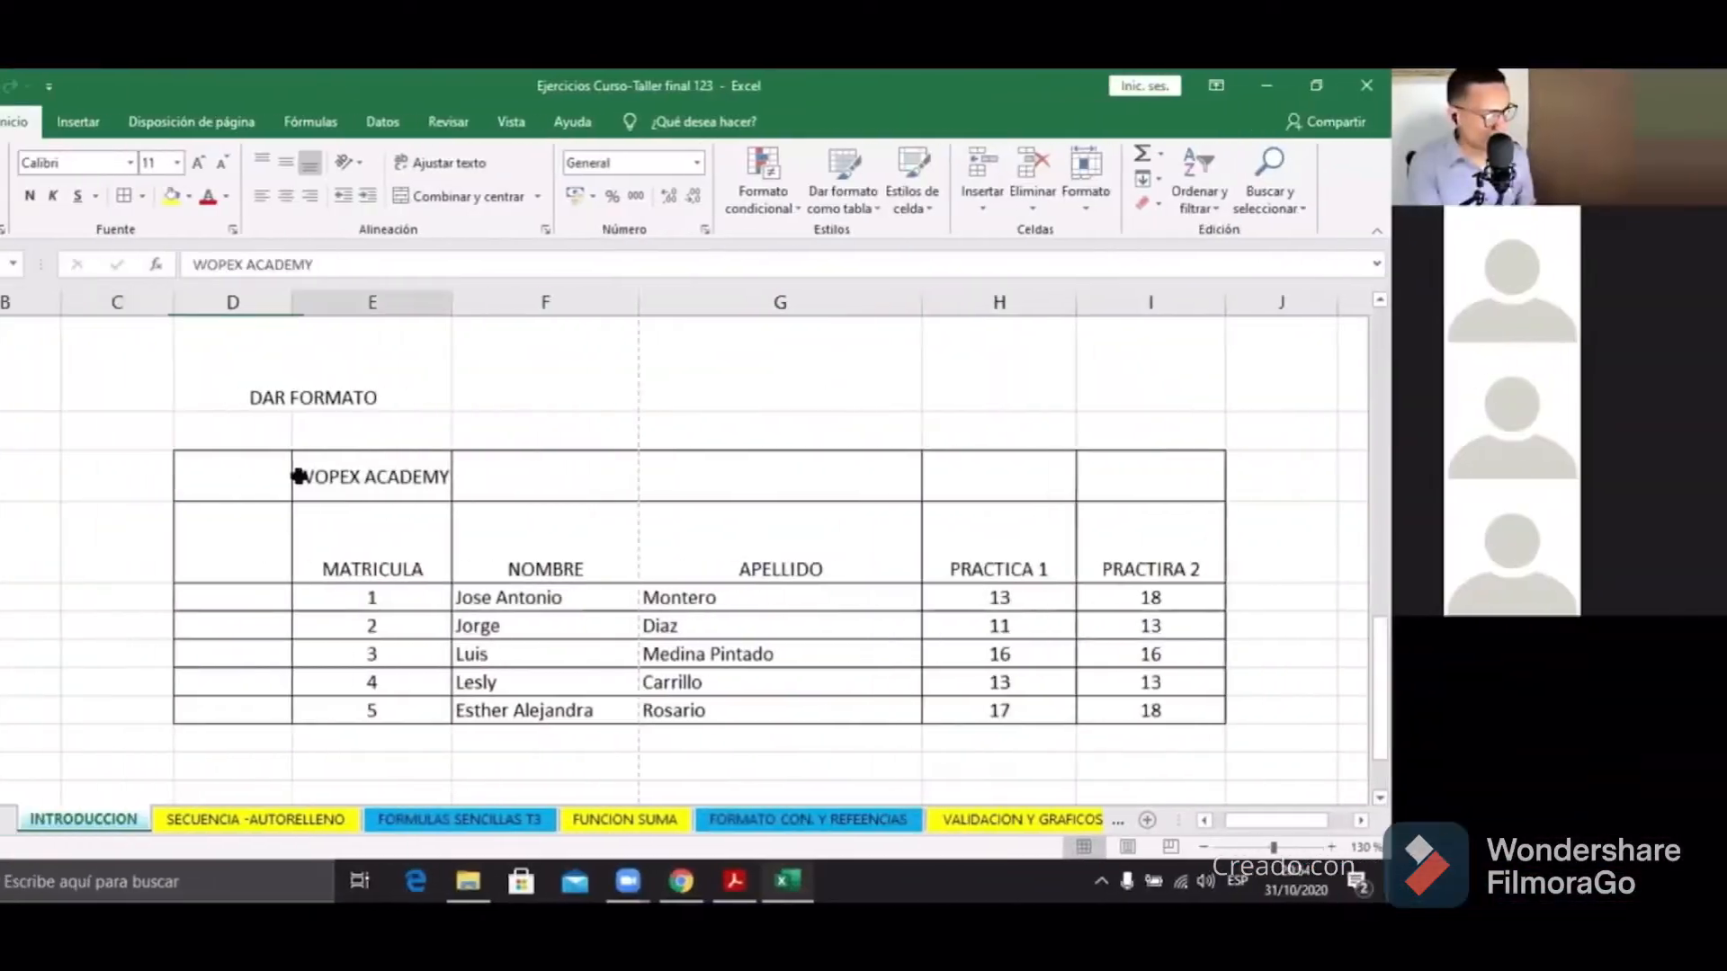
pyautogui.moveTo(378, 486); pyautogui.dragTo(702, 548)
pyautogui.click(447, 493)
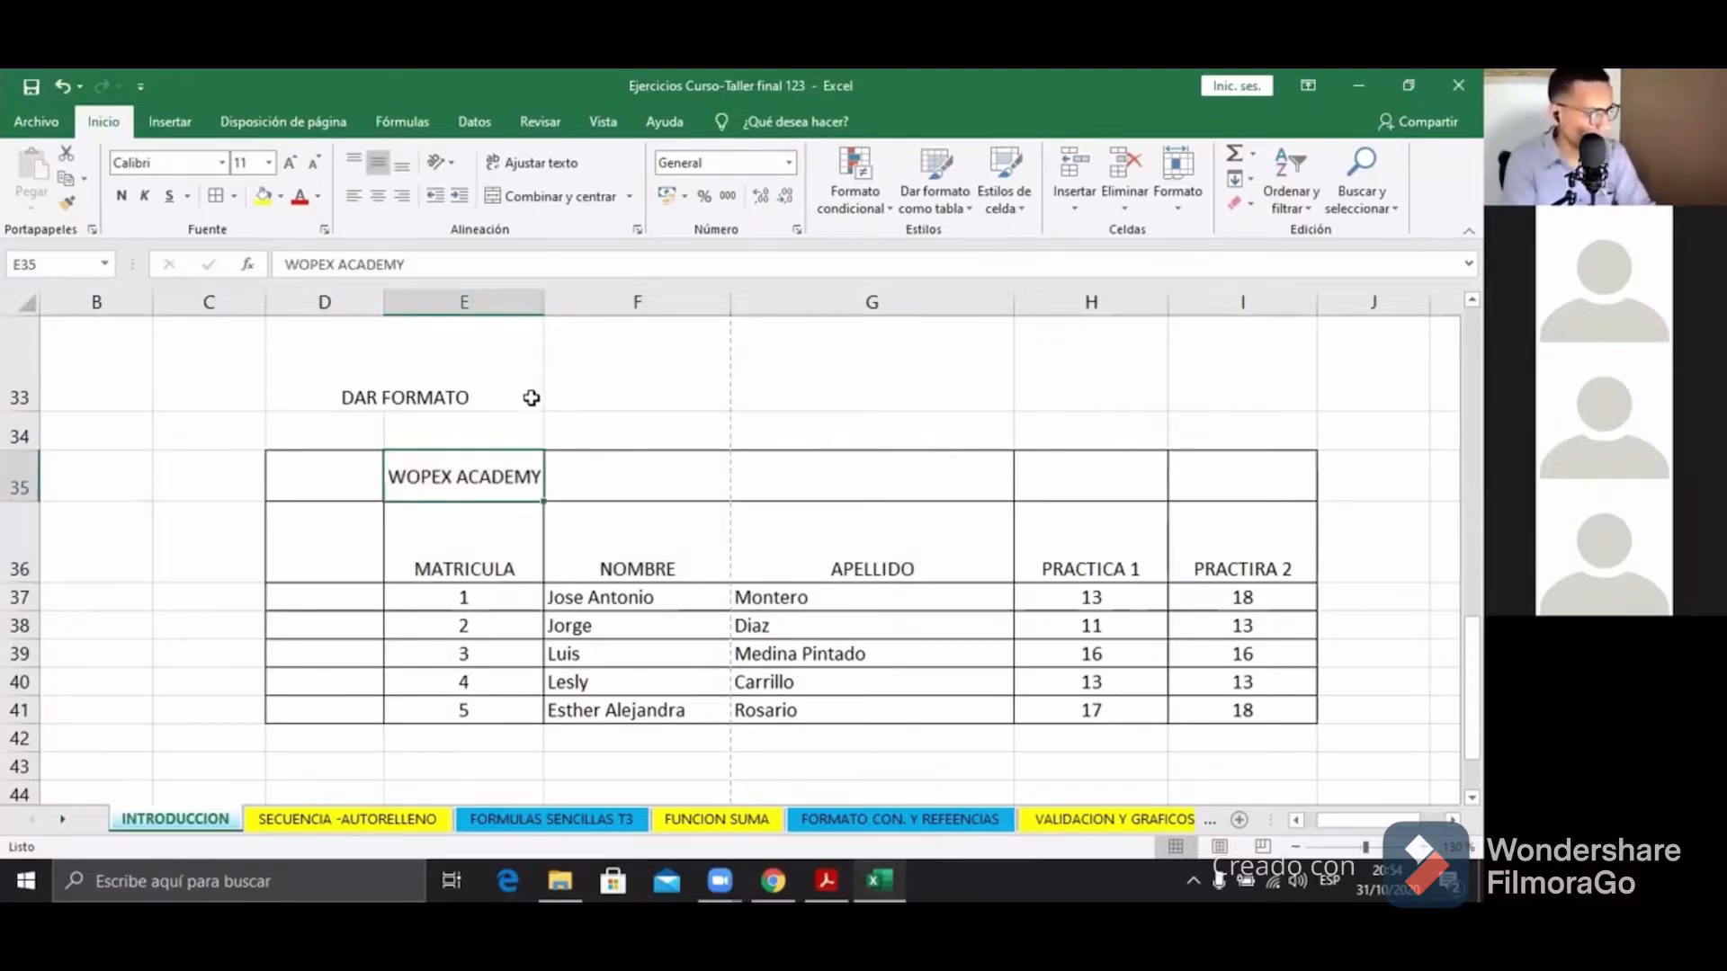
pyautogui.moveTo(544, 302); pyautogui.dragTo(464, 310)
pyautogui.click(471, 481)
# Step: Widen column E to 19.57 so the MATRICULA header fits fully
pyautogui.click(453, 482)
pyautogui.click(469, 482)
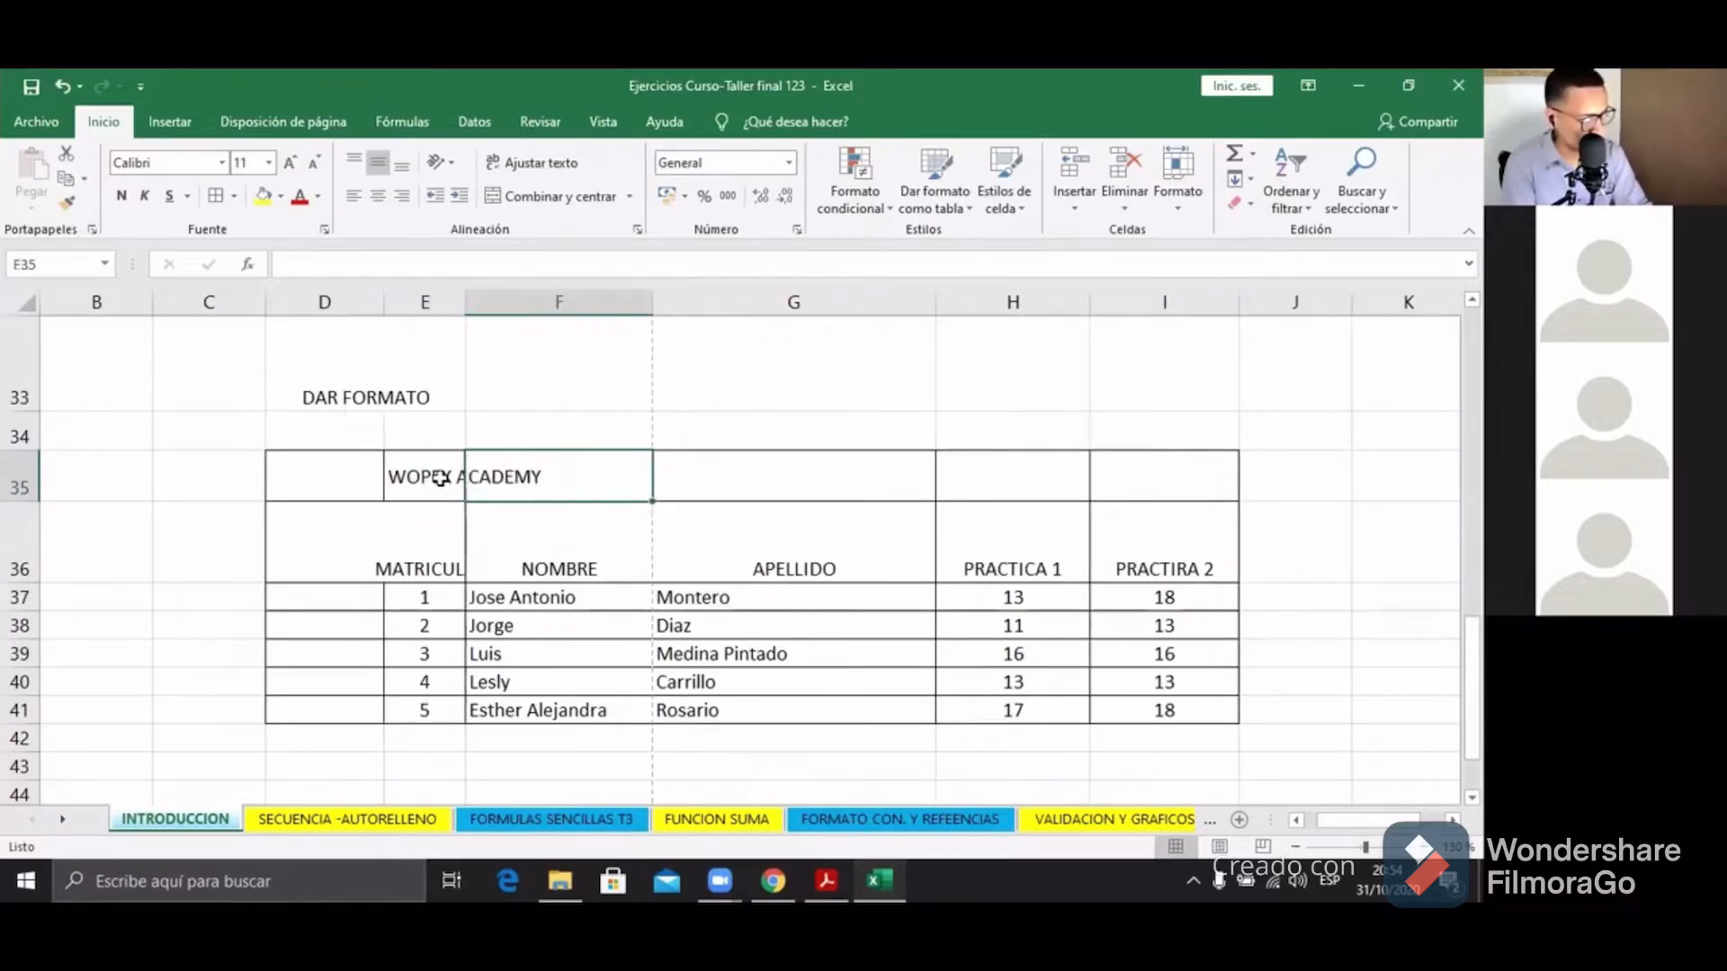
pyautogui.click(455, 482)
pyautogui.click(449, 512)
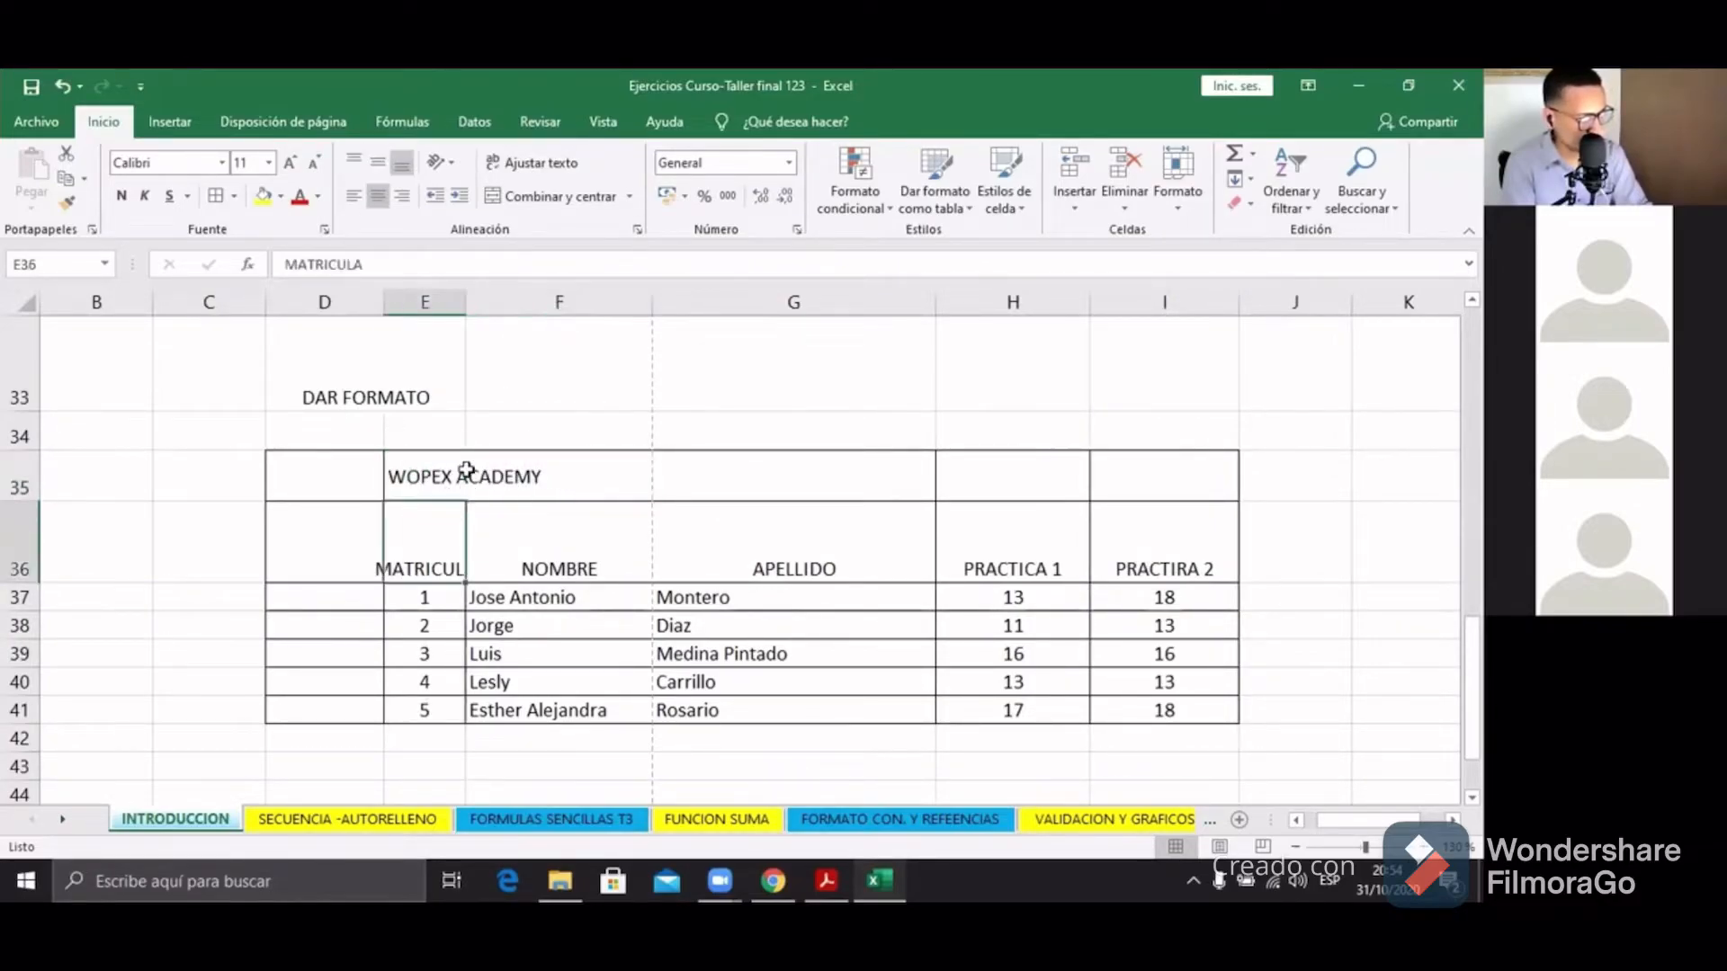
pyautogui.moveTo(462, 302); pyautogui.dragTo(470, 302)
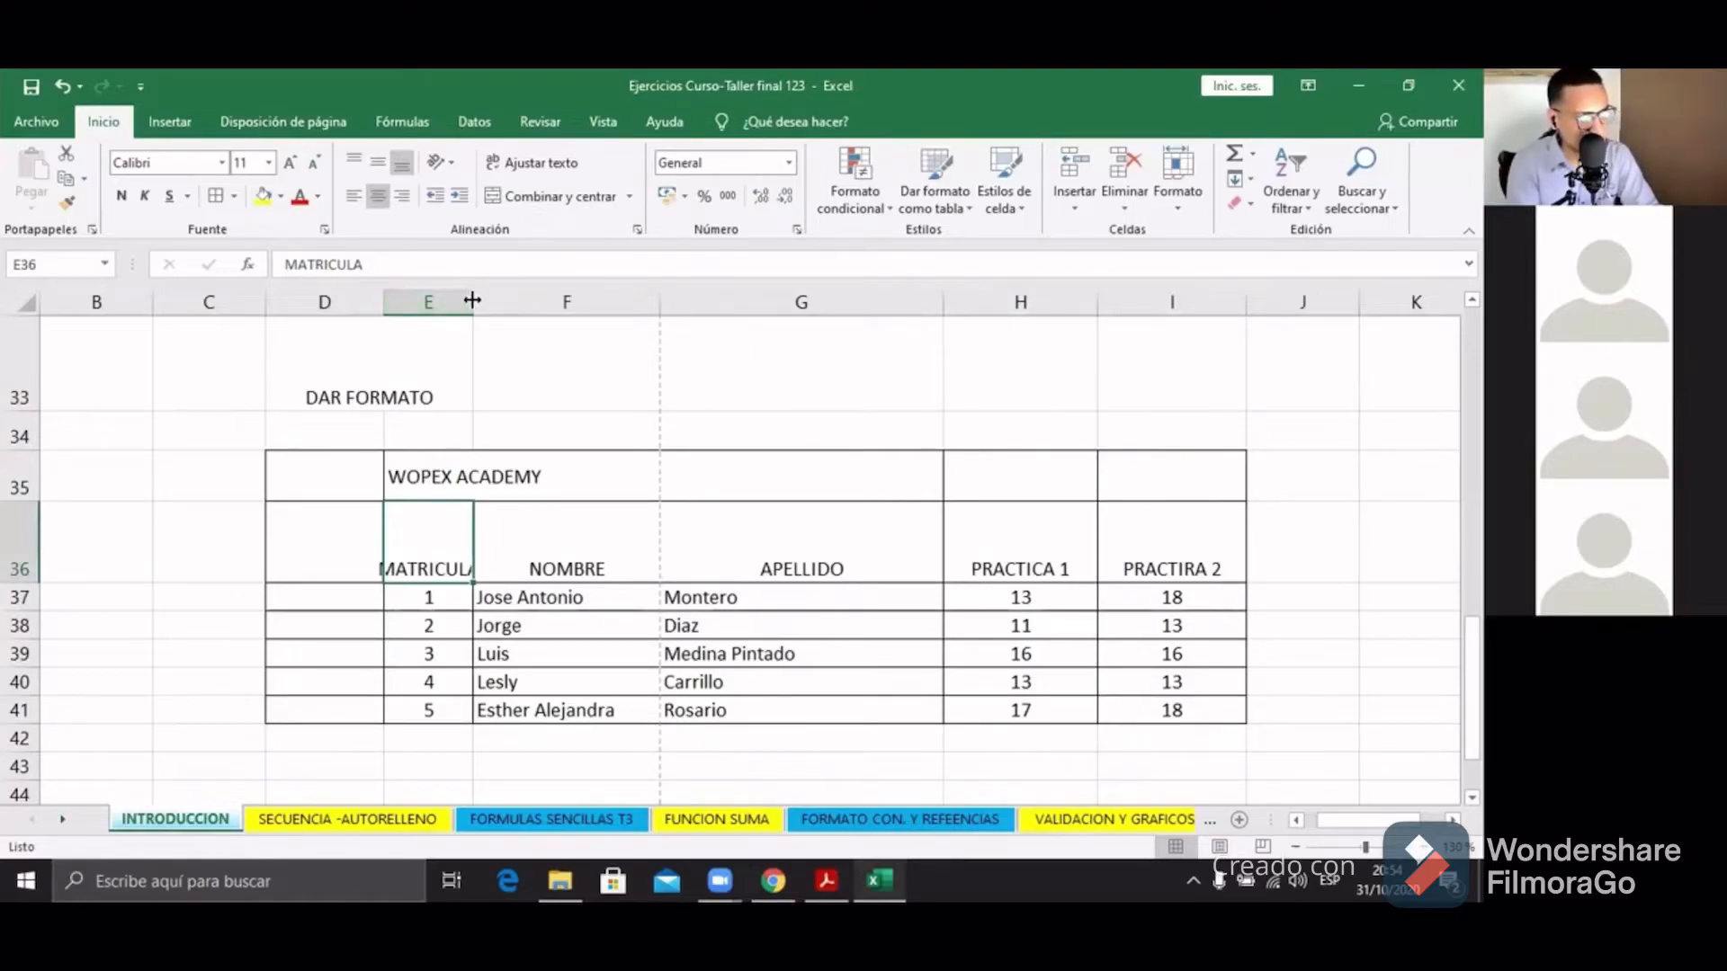
pyautogui.moveTo(472, 301); pyautogui.dragTo(472, 300)
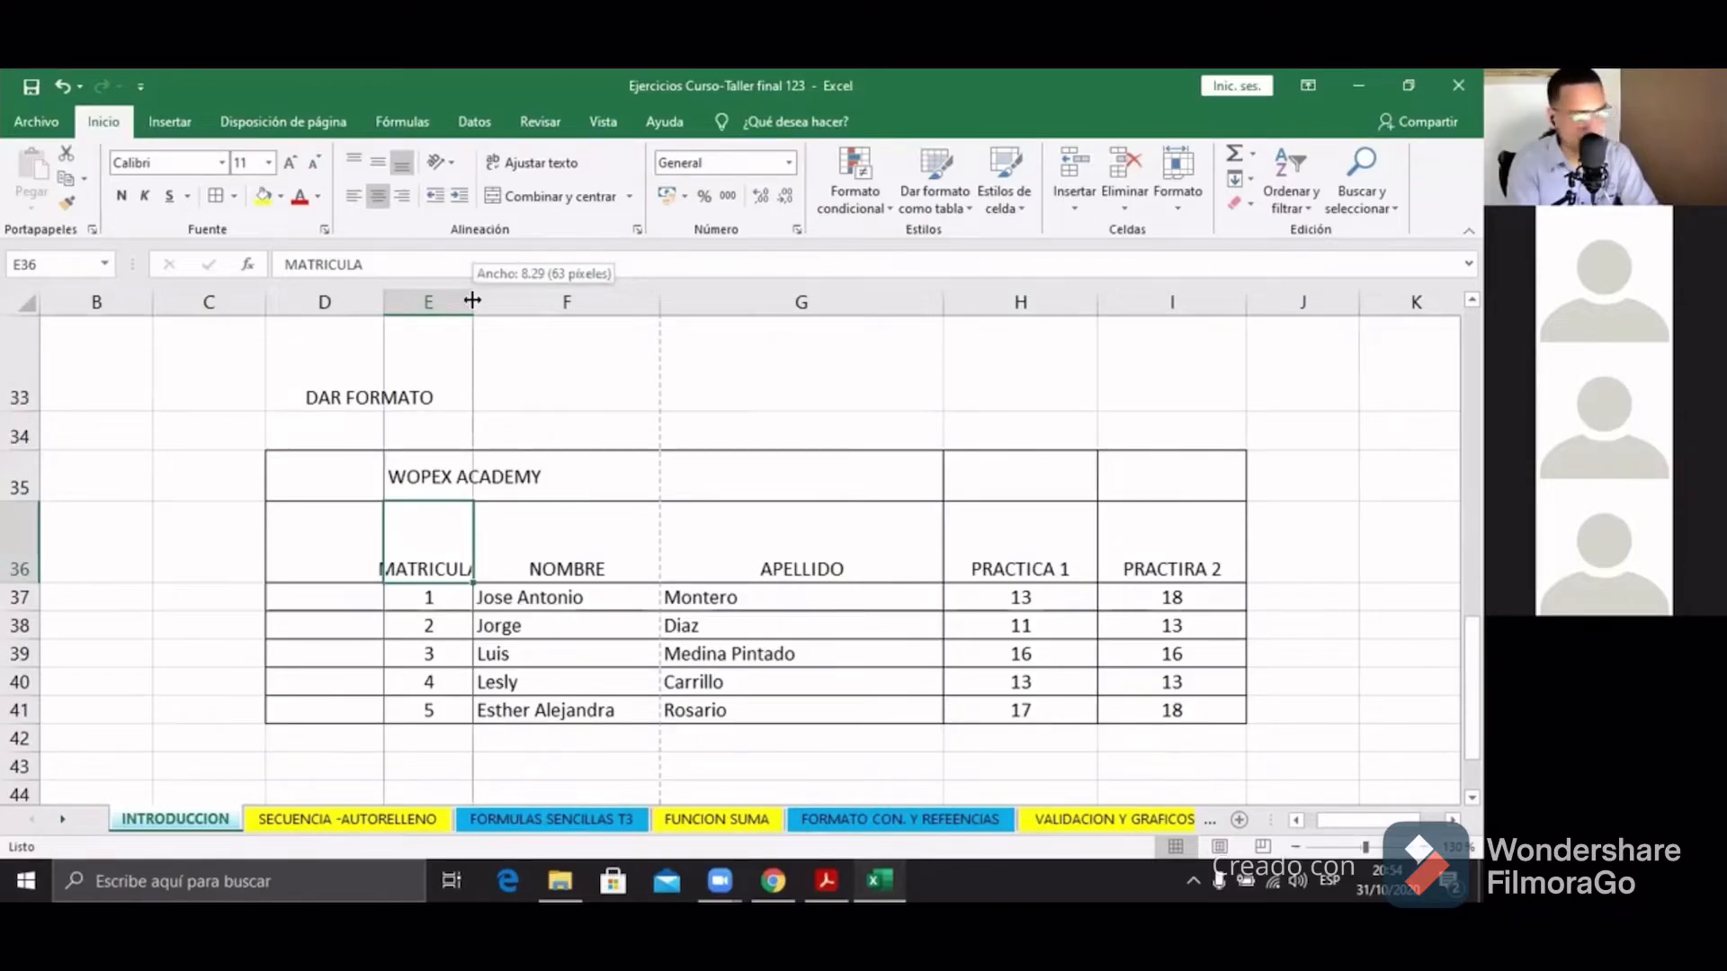
pyautogui.moveTo(472, 300); pyautogui.dragTo(583, 304)
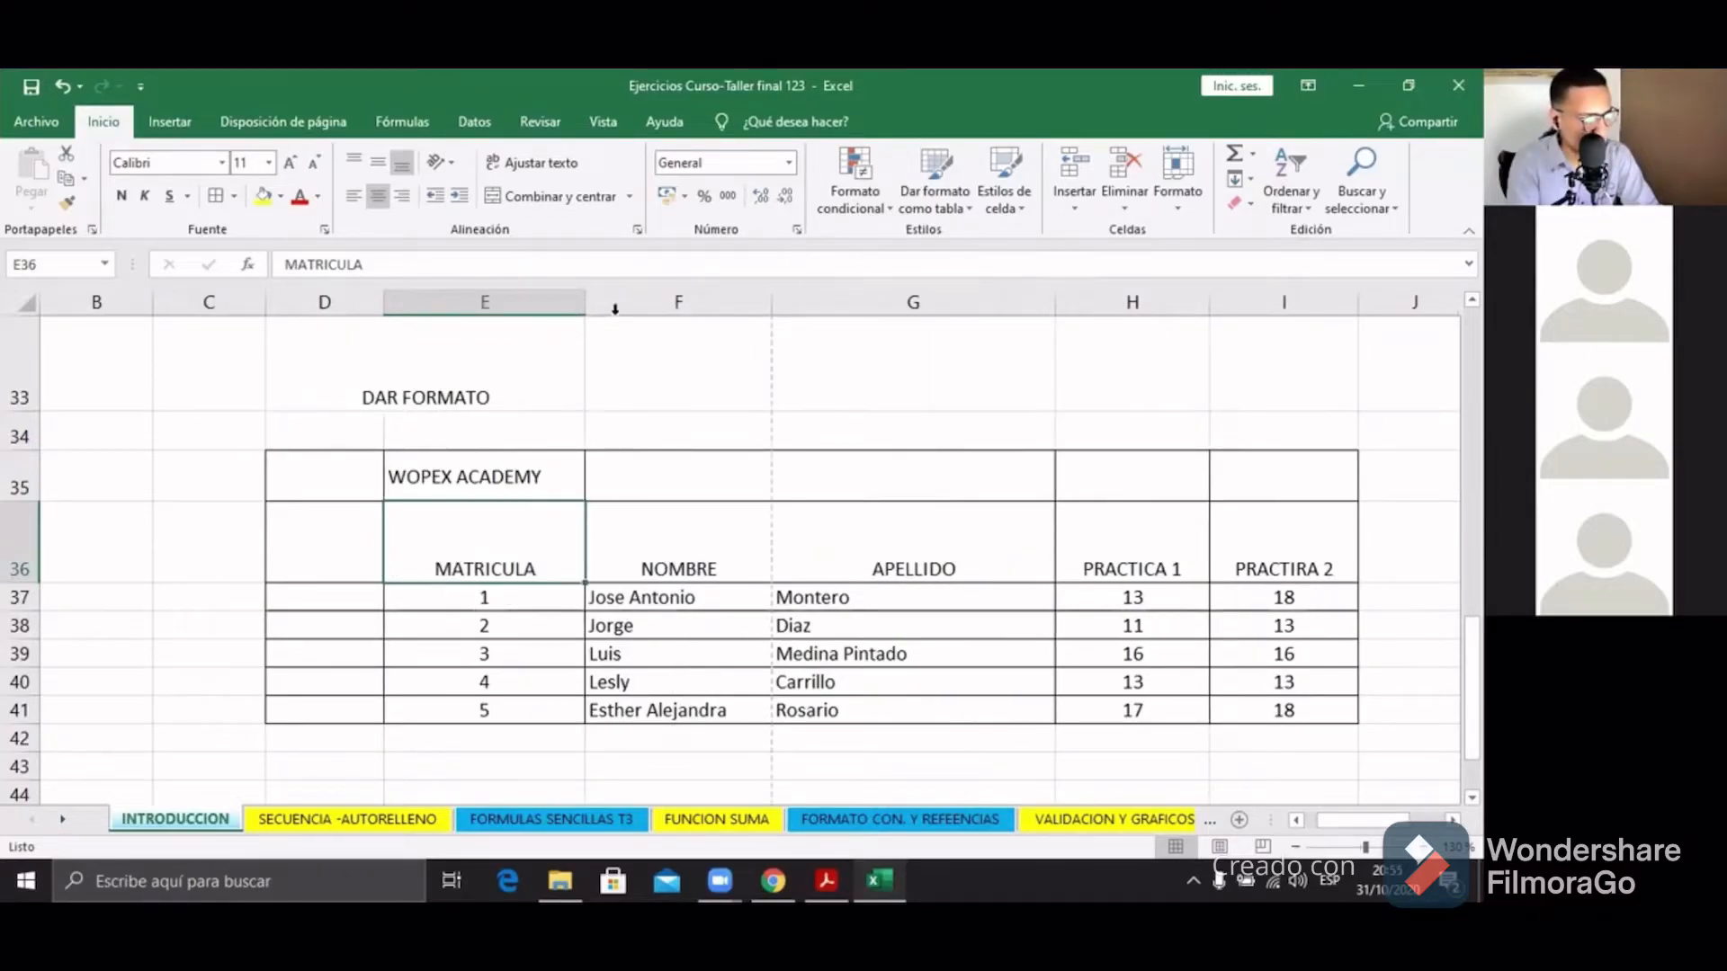
pyautogui.click(595, 300)
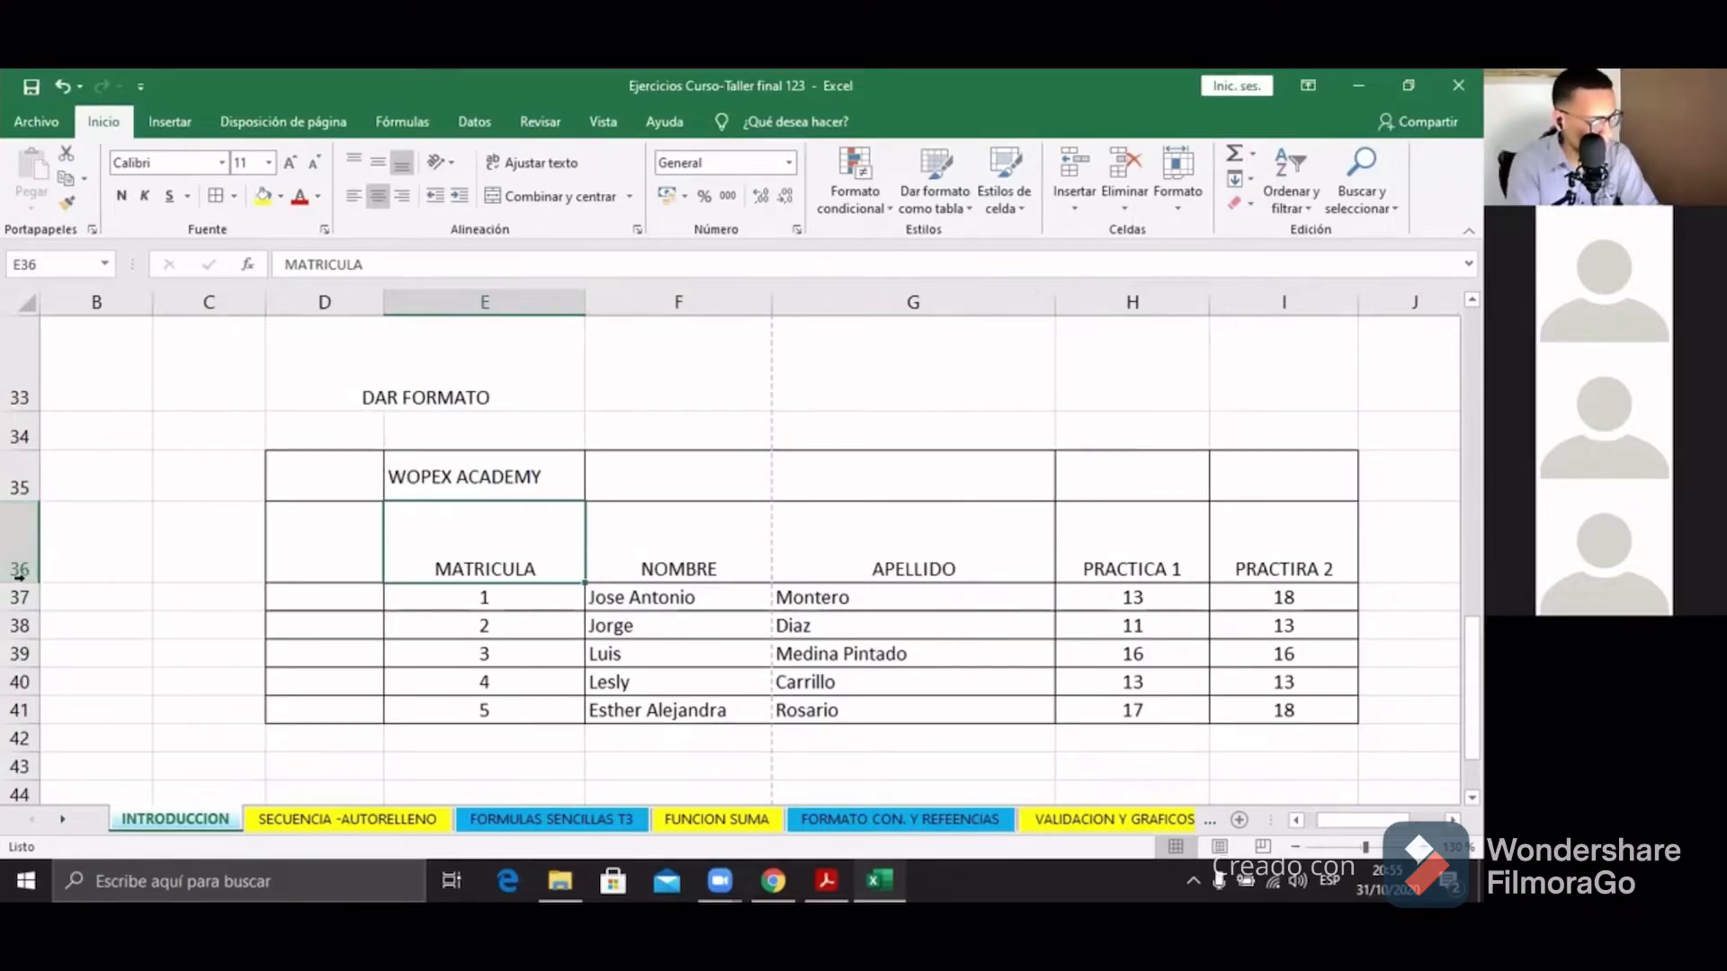
# Step: Shrink row 36 to normal height and narrow column E
pyautogui.moveTo(30, 500); pyautogui.dragTo(29, 505)
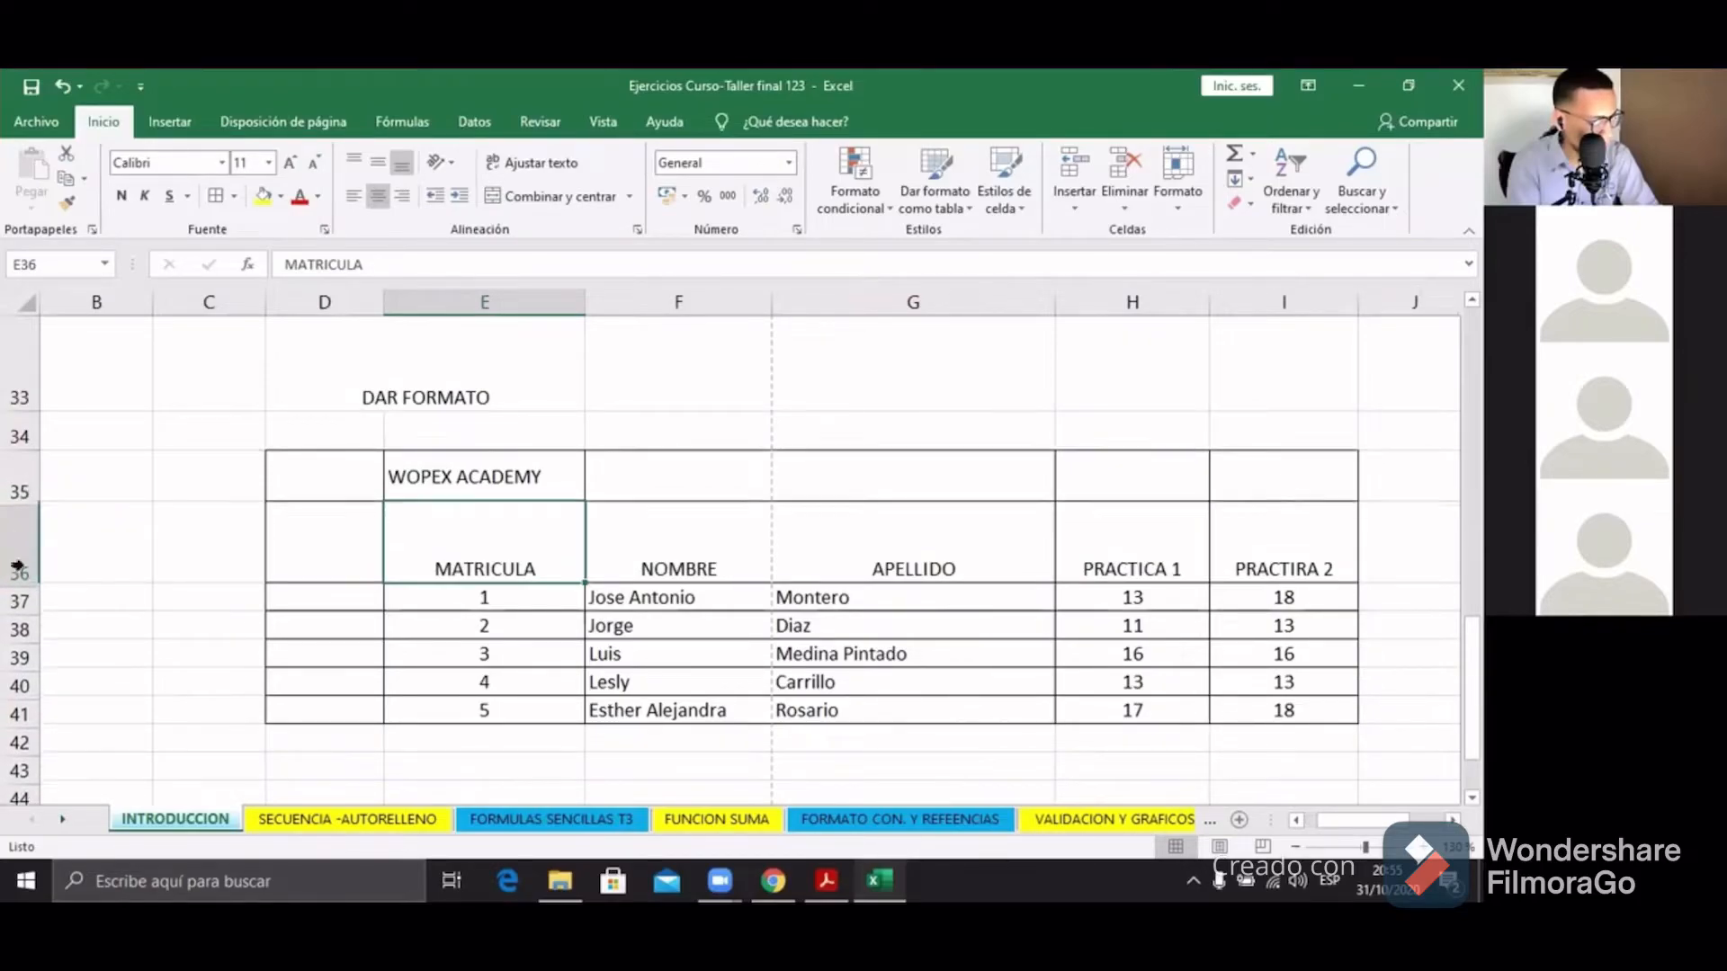
pyautogui.moveTo(20, 585); pyautogui.dragTo(27, 535)
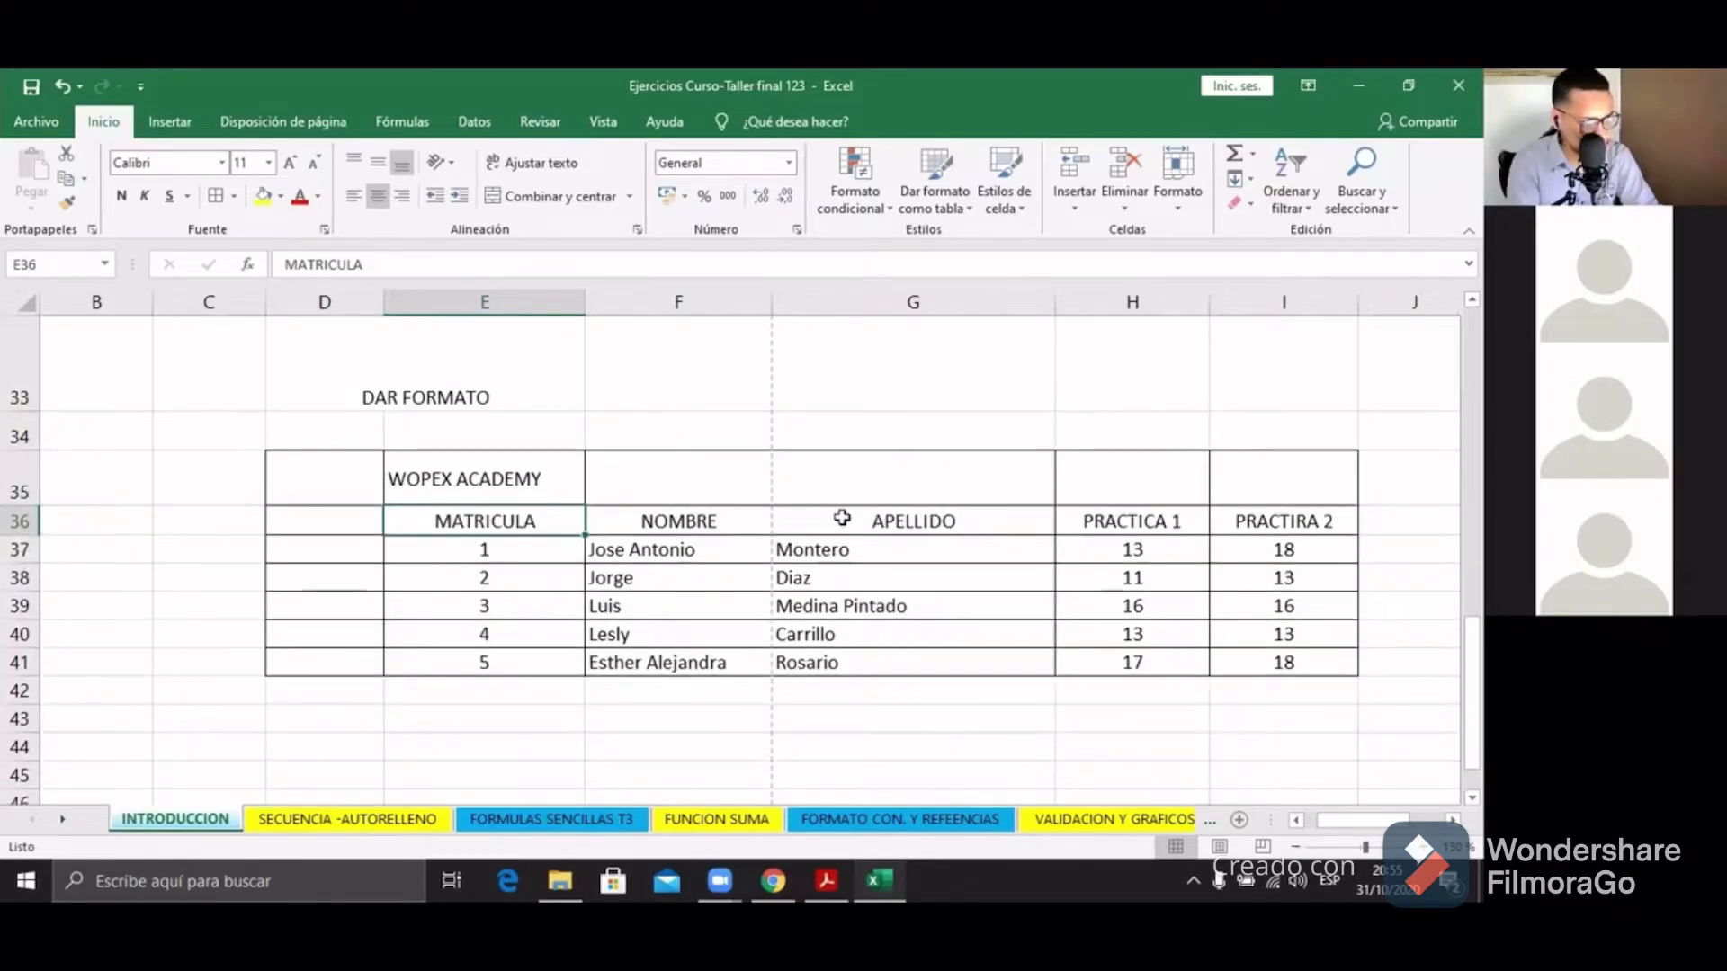
pyautogui.click(1160, 526)
pyautogui.click(1108, 546)
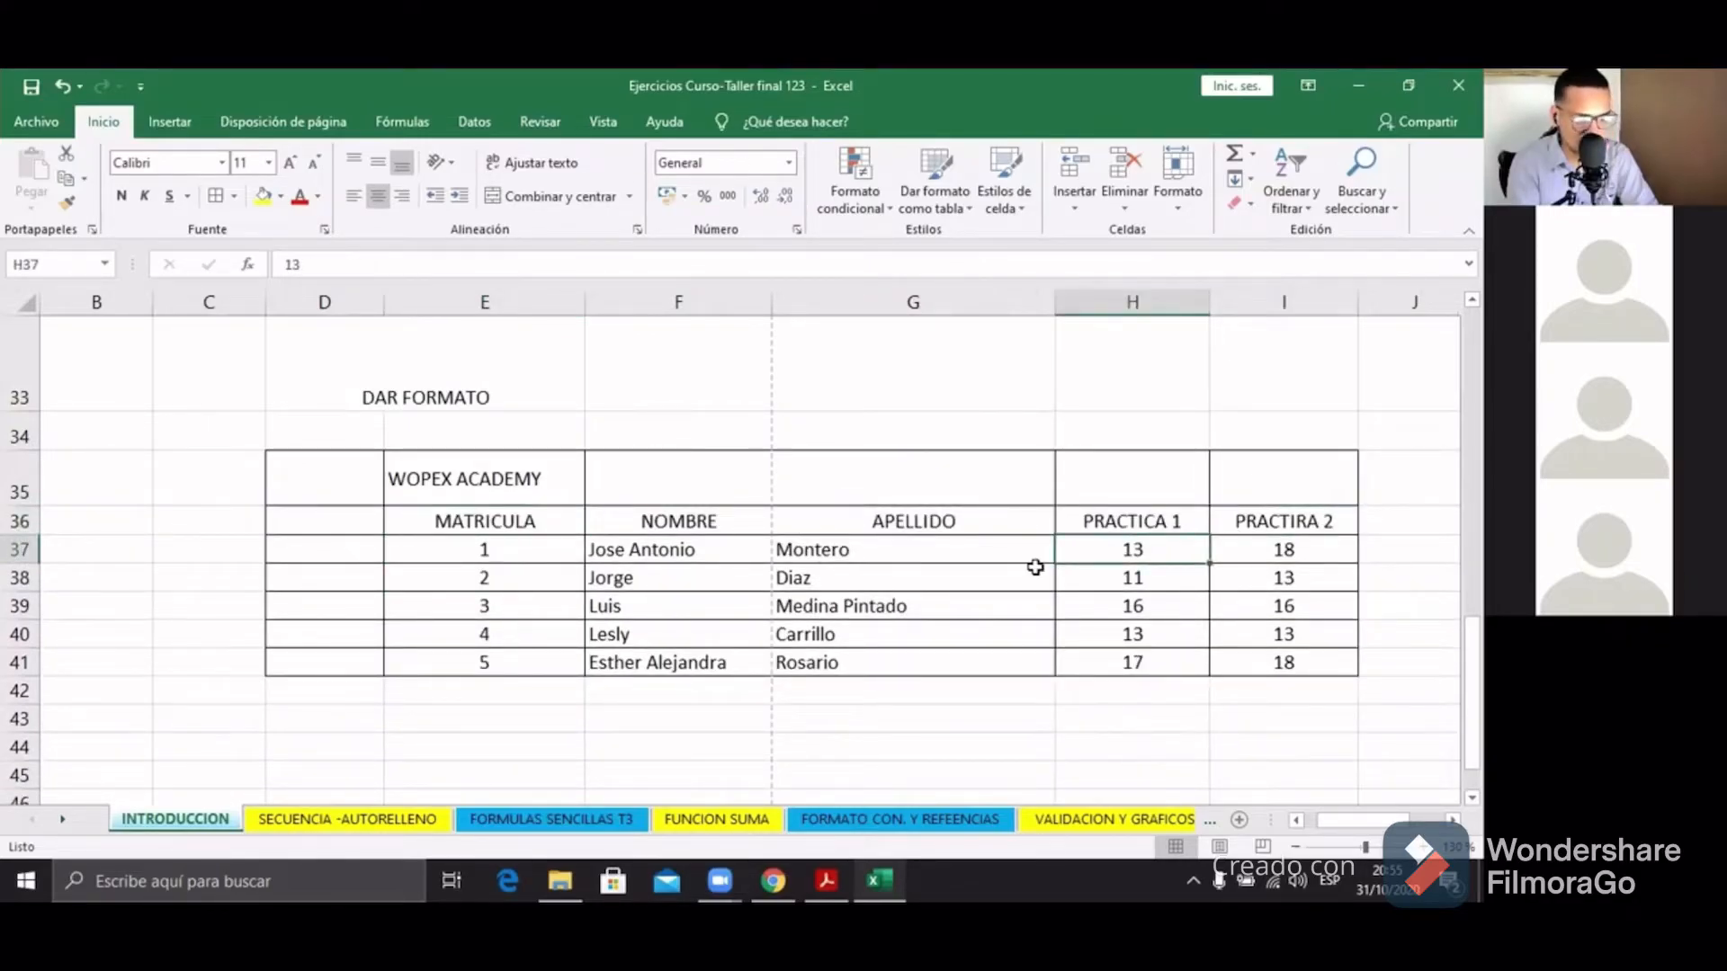
pyautogui.moveTo(583, 295); pyautogui.dragTo(485, 295)
pyautogui.moveTo(436, 490)
pyautogui.mouseDown()
pyautogui.moveTo(494, 478)
pyautogui.moveTo(454, 486)
pyautogui.mouseUp()
pyautogui.click(502, 472)
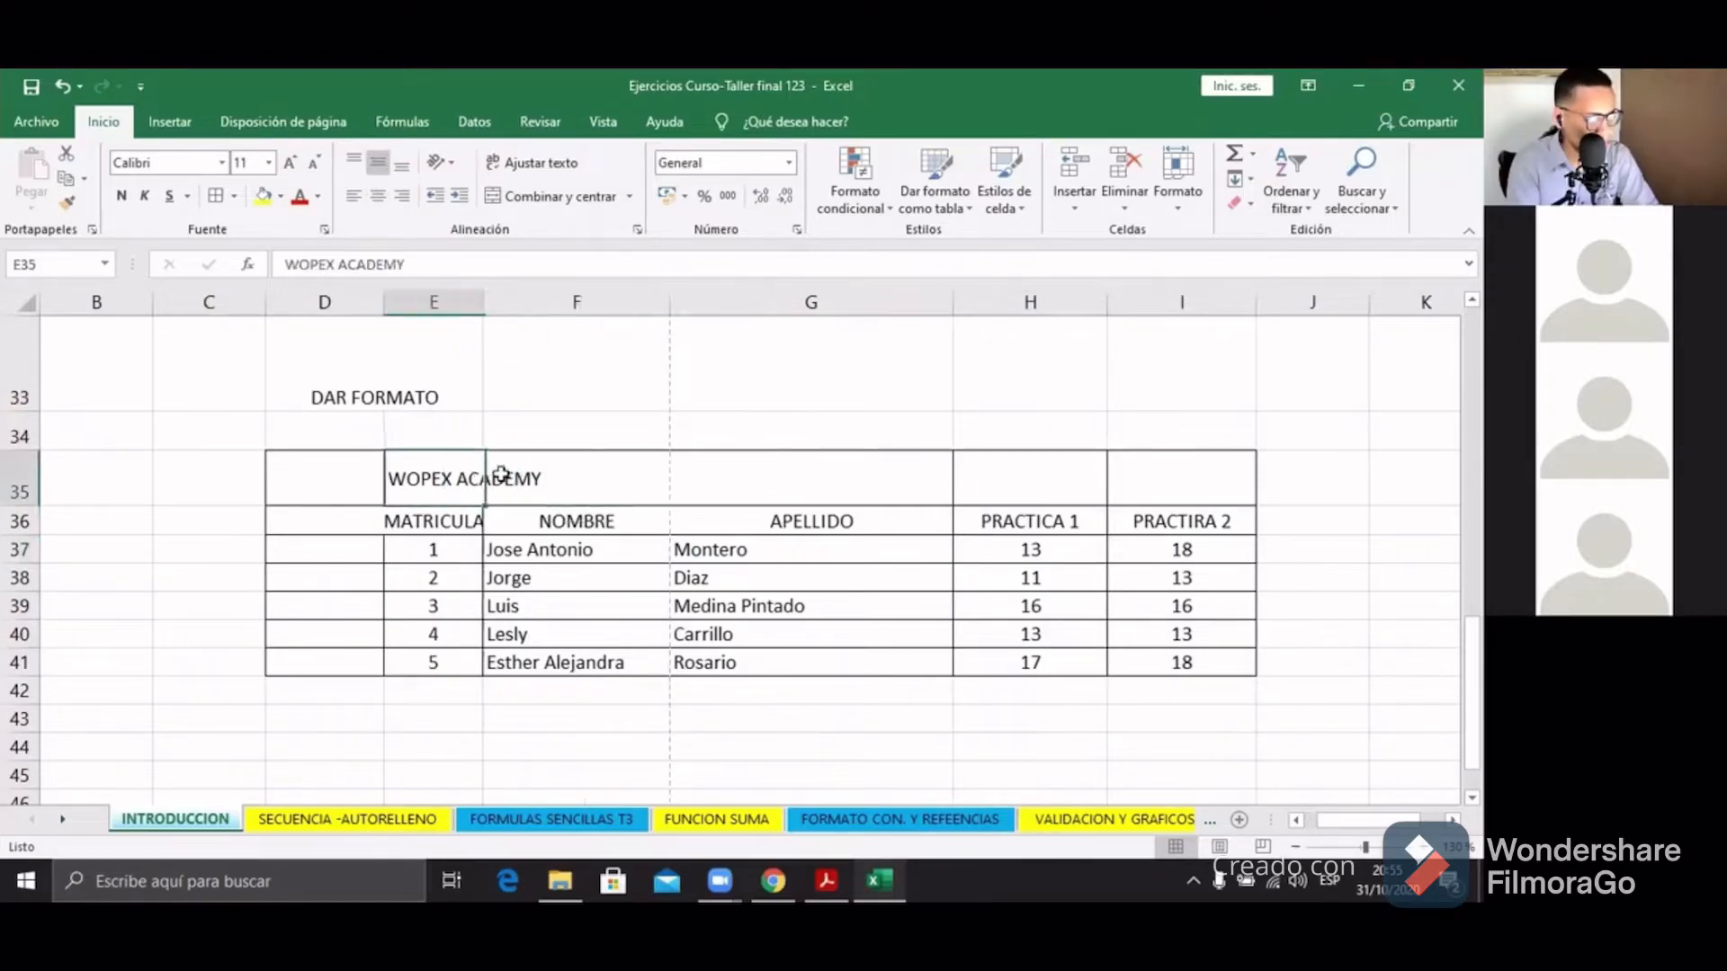
pyautogui.click(461, 488)
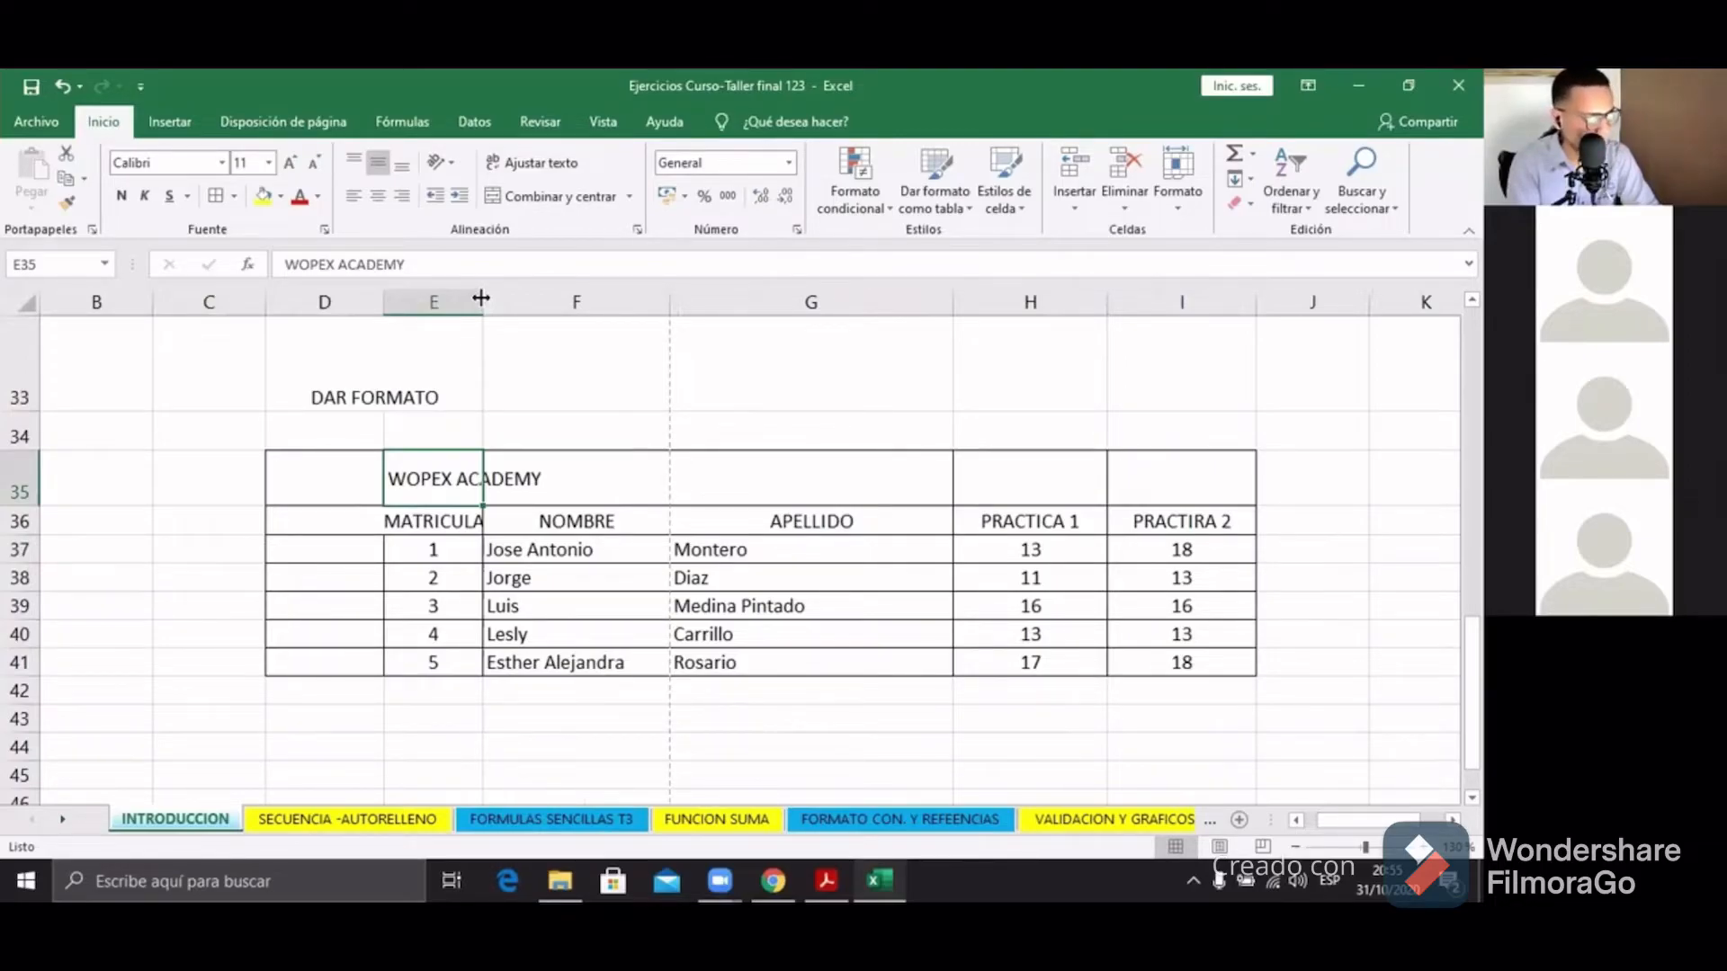
# Step: AutoFit column E to the WOPEX ACADEMY title and make header row 36 about 33.75 high
pyautogui.doubleClick(482, 298)
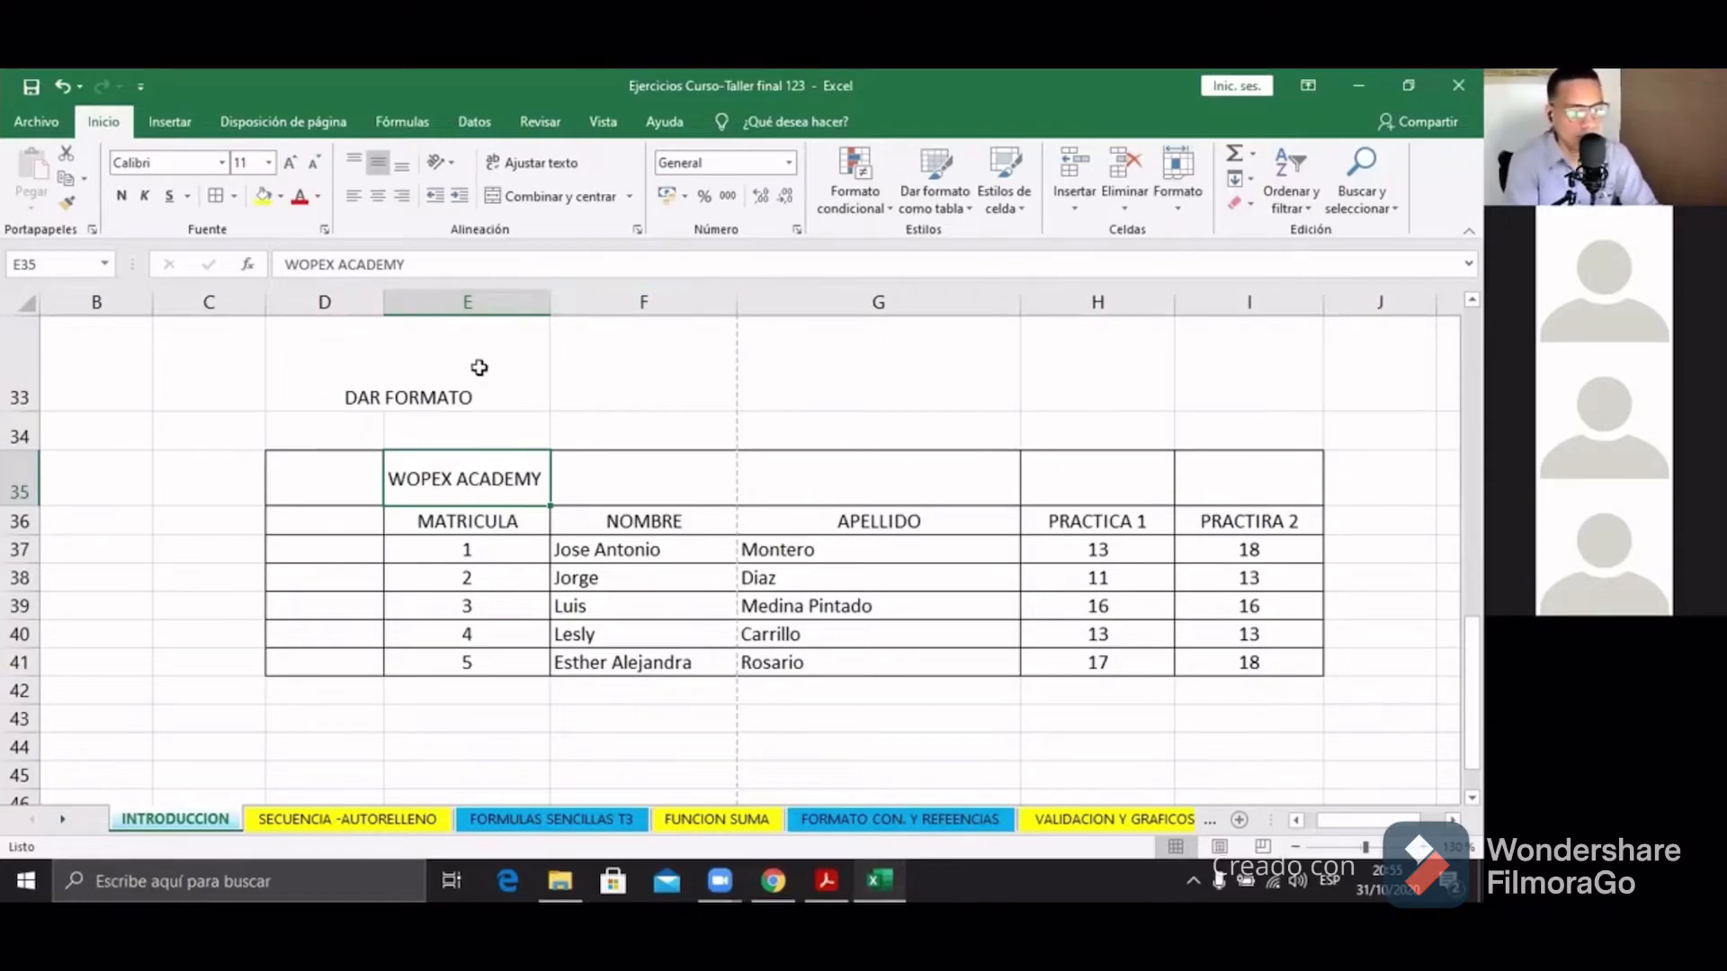
pyautogui.moveTo(552, 304); pyautogui.dragTo(467, 319)
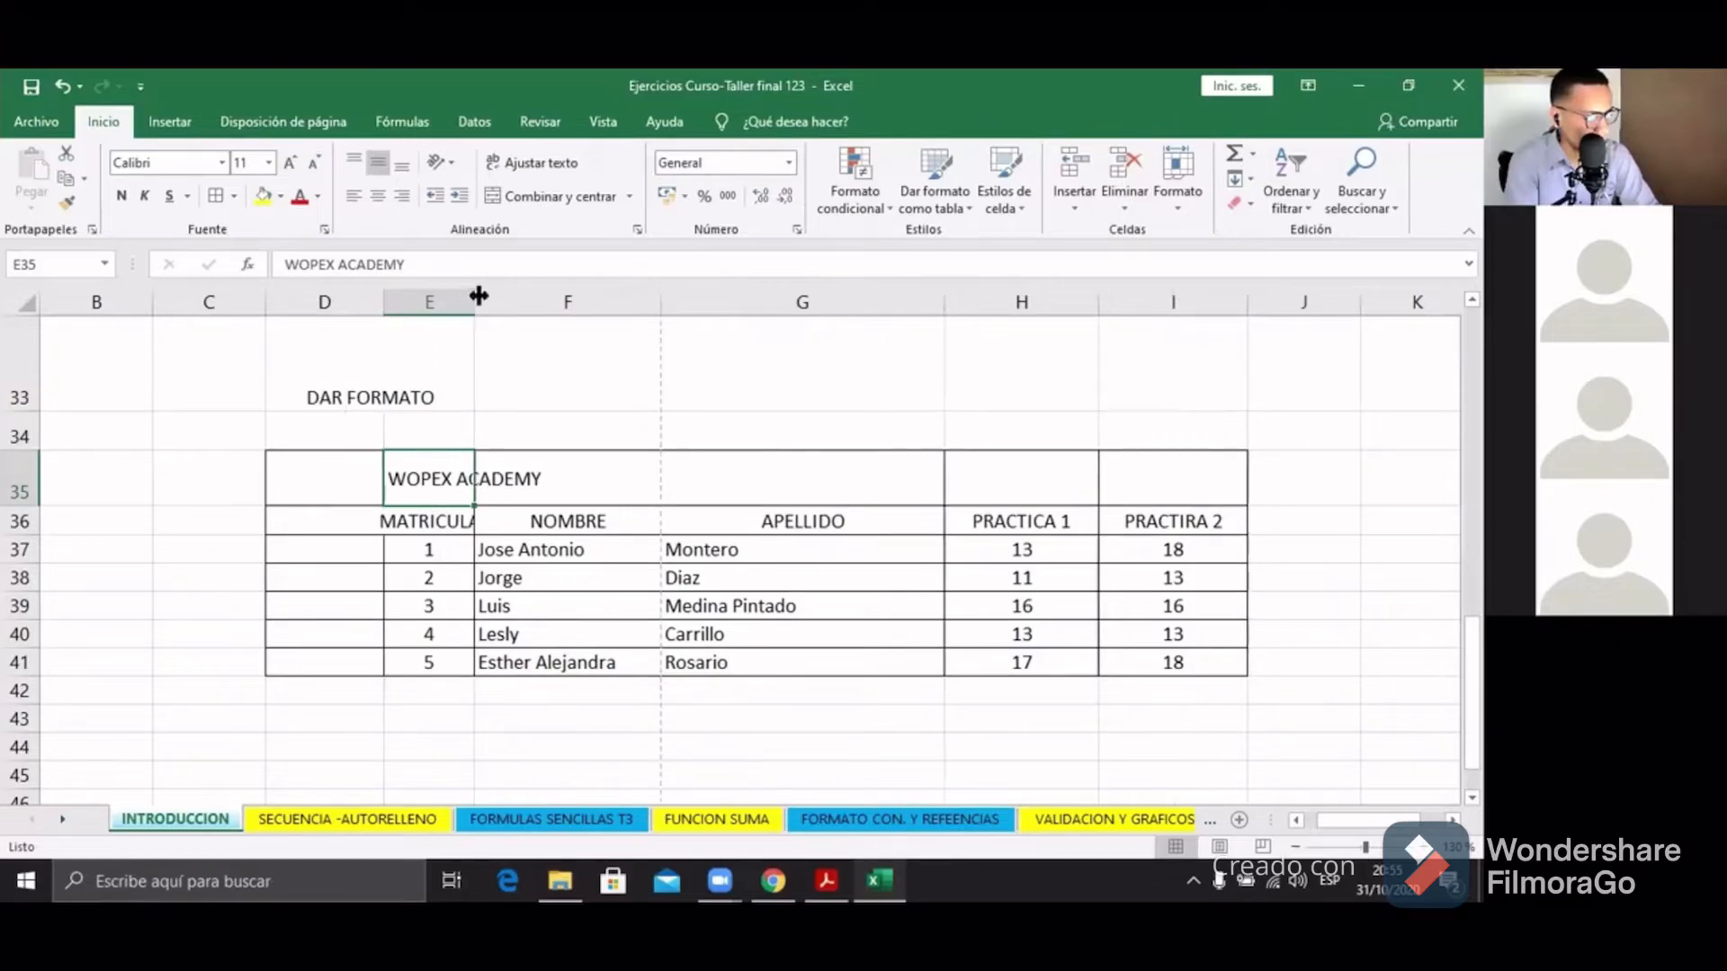
pyautogui.doubleClick(477, 298)
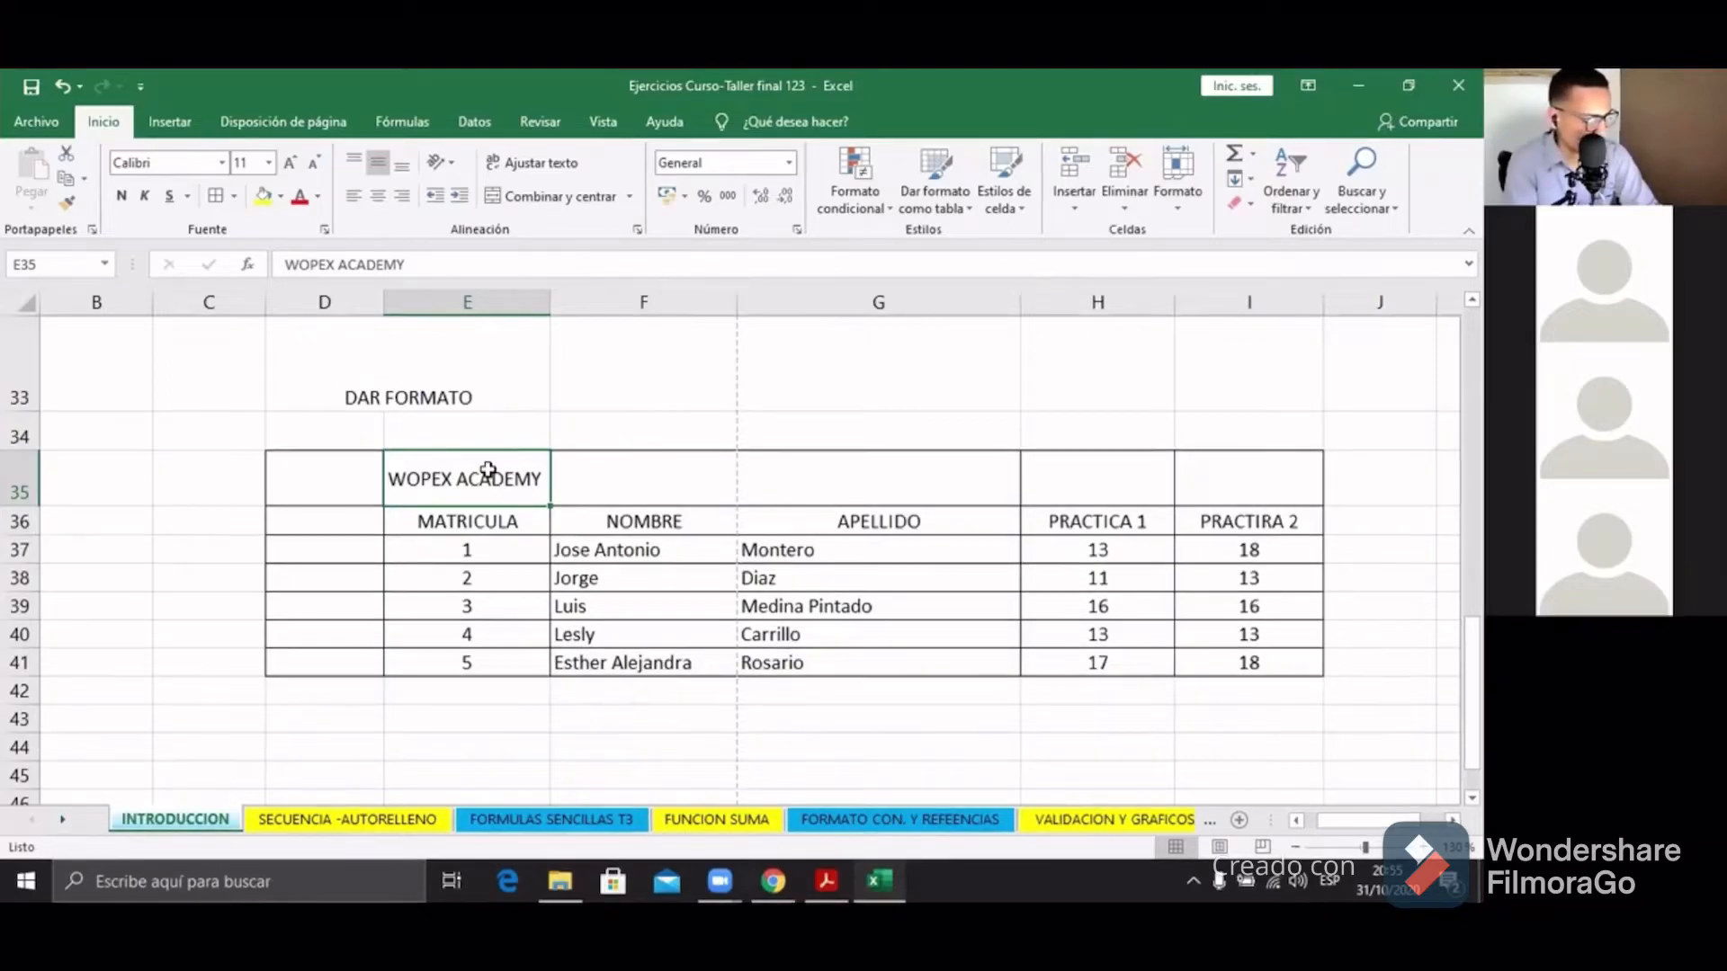
pyautogui.moveTo(22, 537)
pyautogui.mouseDown()
pyautogui.moveTo(24, 580)
pyautogui.moveTo(30, 473)
pyautogui.moveTo(30, 569)
pyautogui.mouseUp()
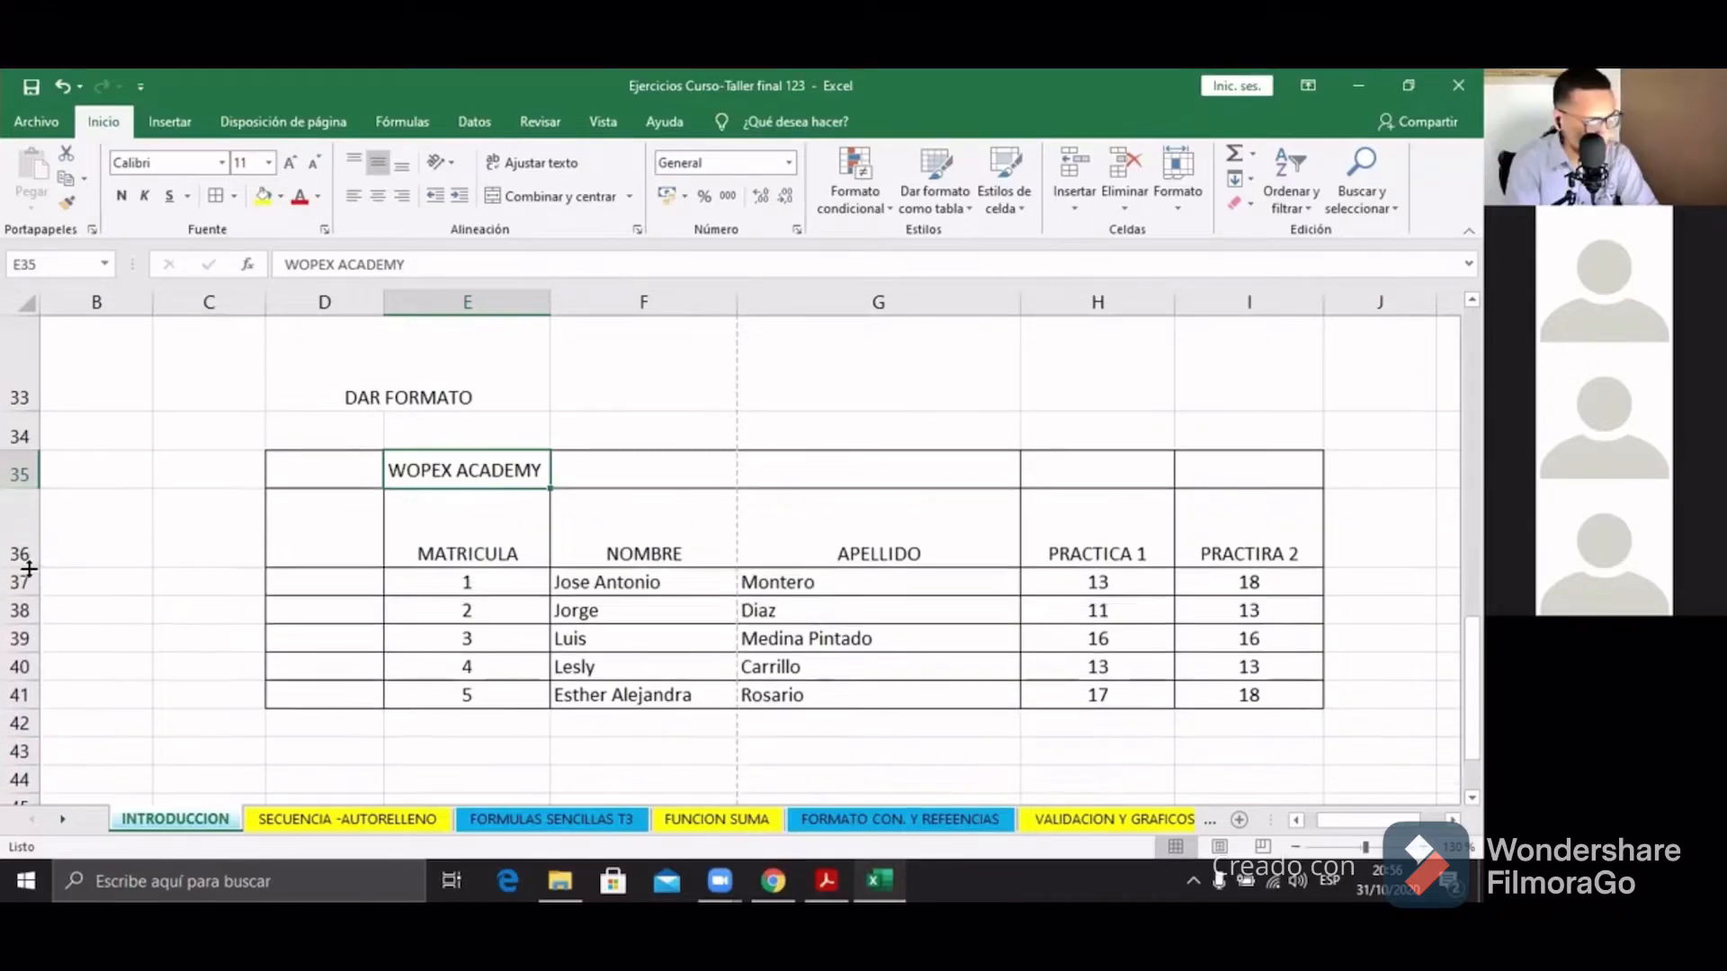
# Step: Click through the row 36 header cells from PRACTIRA 2 back to NOMBRE and MATRICULA
pyautogui.click(324, 536)
pyautogui.click(432, 543)
pyautogui.click(654, 542)
pyautogui.click(863, 540)
pyautogui.click(1155, 533)
pyautogui.click(1238, 521)
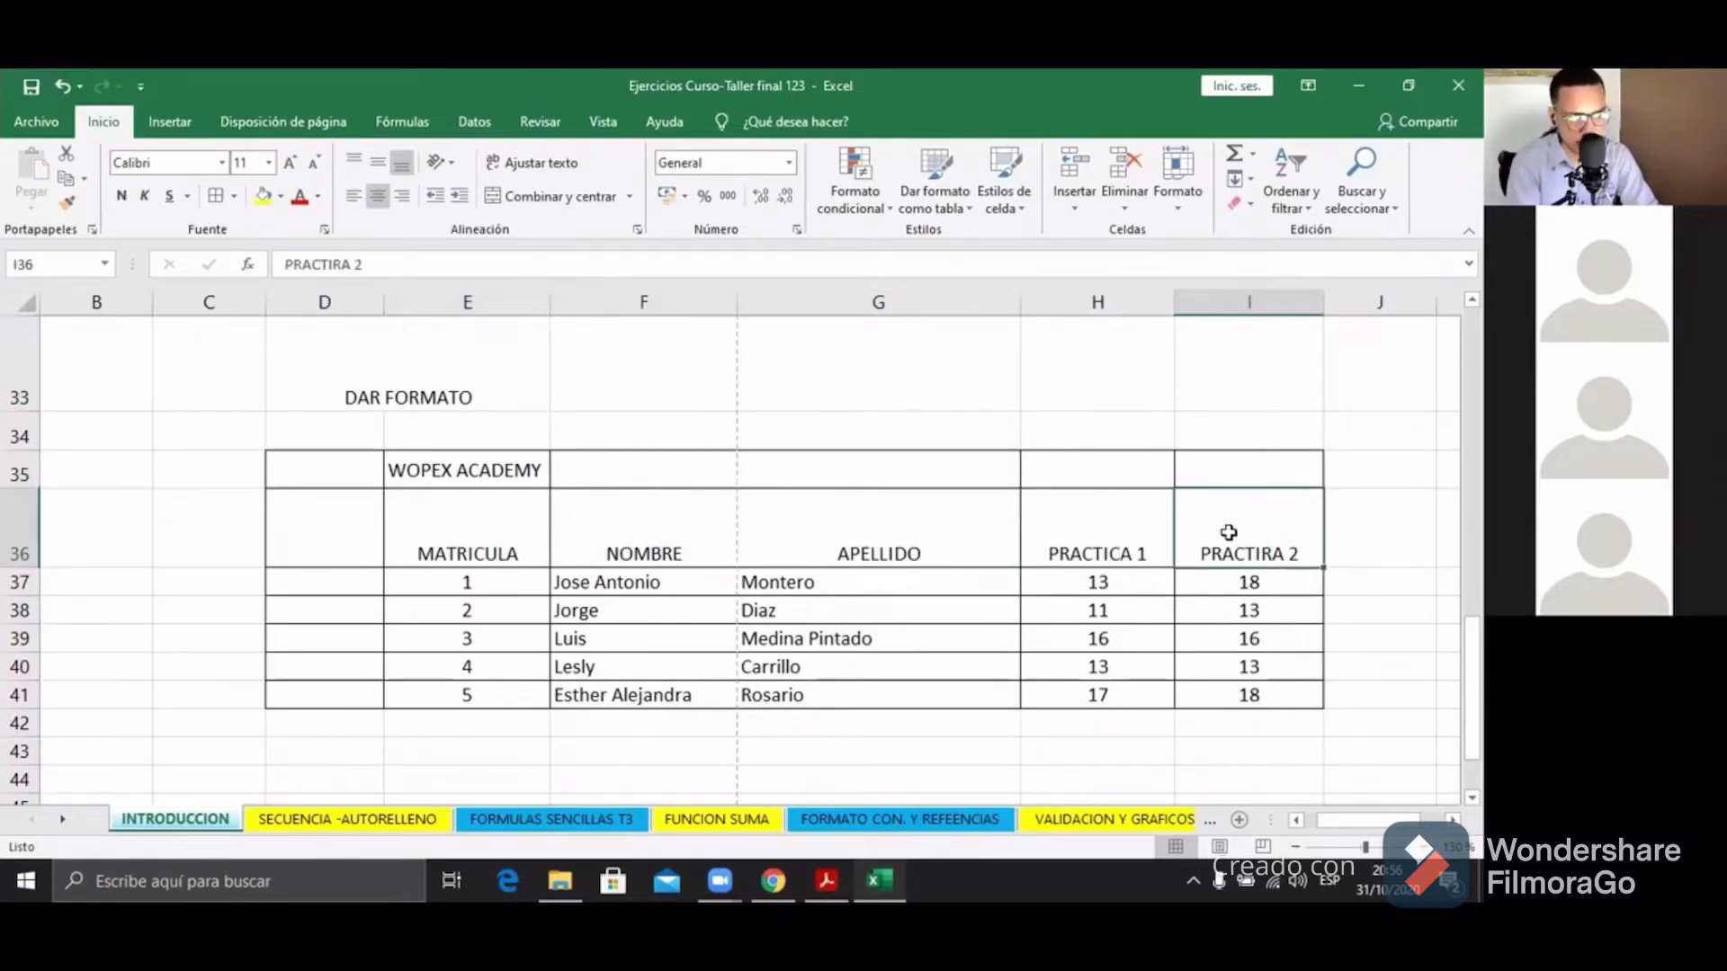
pyautogui.click(578, 558)
pyautogui.click(492, 497)
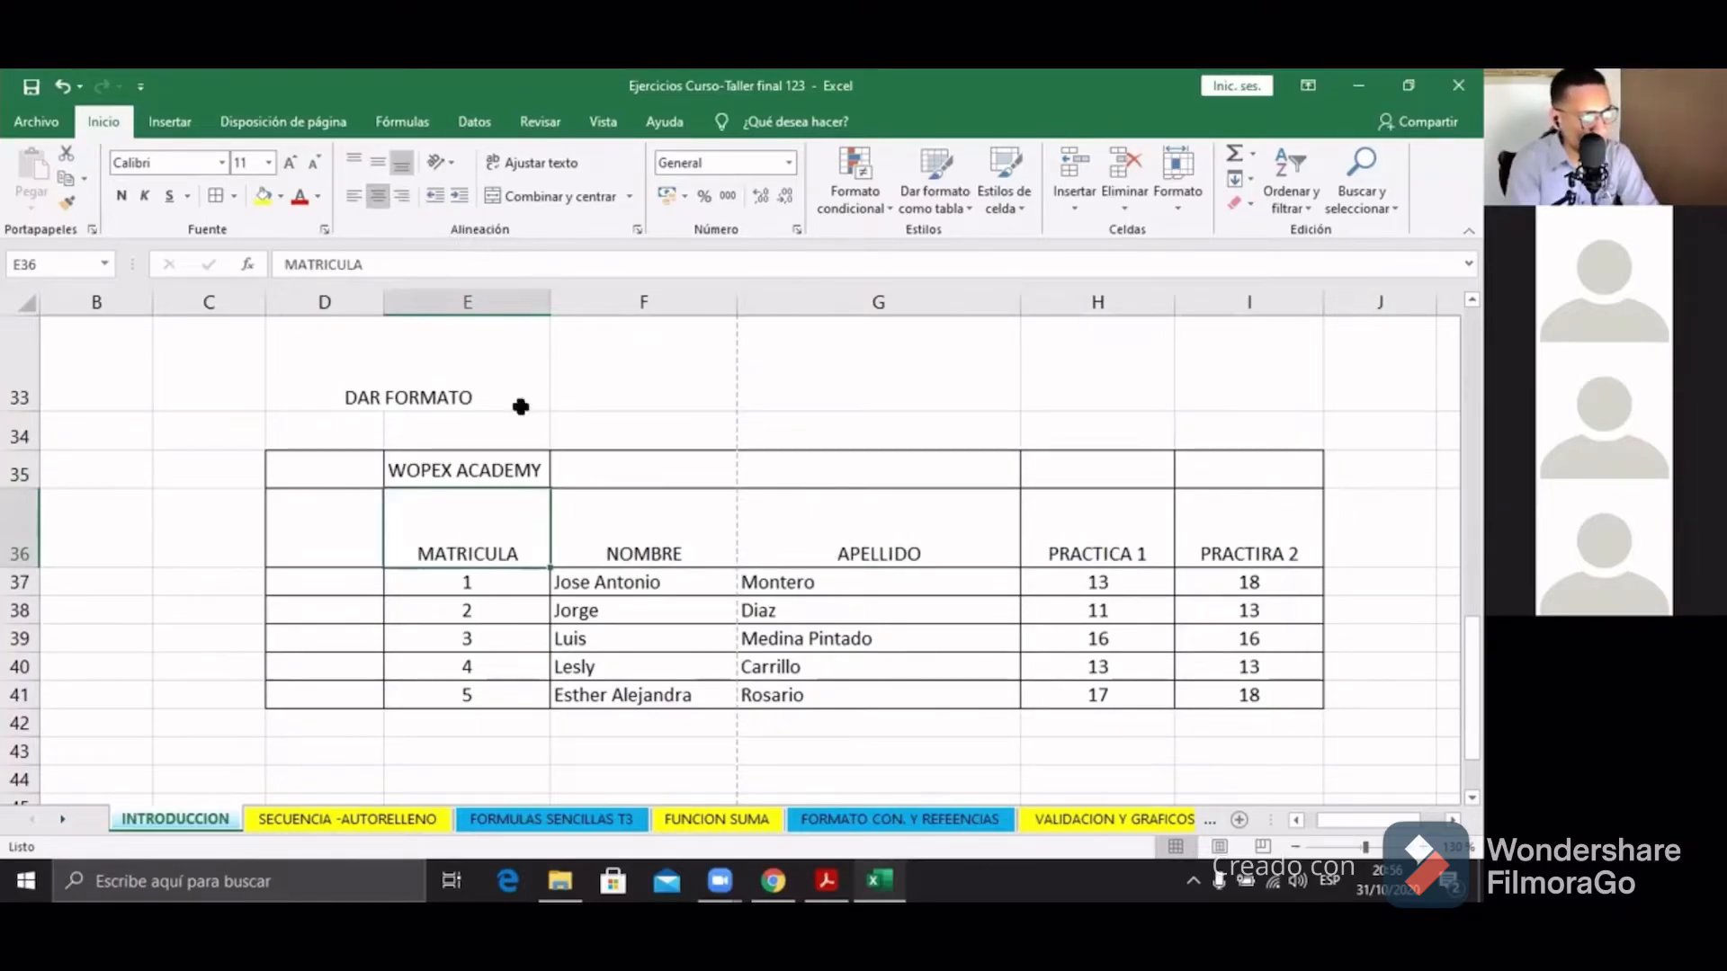
# Step: Step across the header row and settle on the MATRICULA cell E36
pyautogui.click(602, 544)
pyautogui.click(854, 553)
pyautogui.click(1183, 517)
pyautogui.click(1106, 540)
pyautogui.click(855, 545)
pyautogui.click(611, 546)
pyautogui.click(539, 547)
pyautogui.click(622, 547)
pyautogui.click(789, 552)
pyautogui.click(1165, 548)
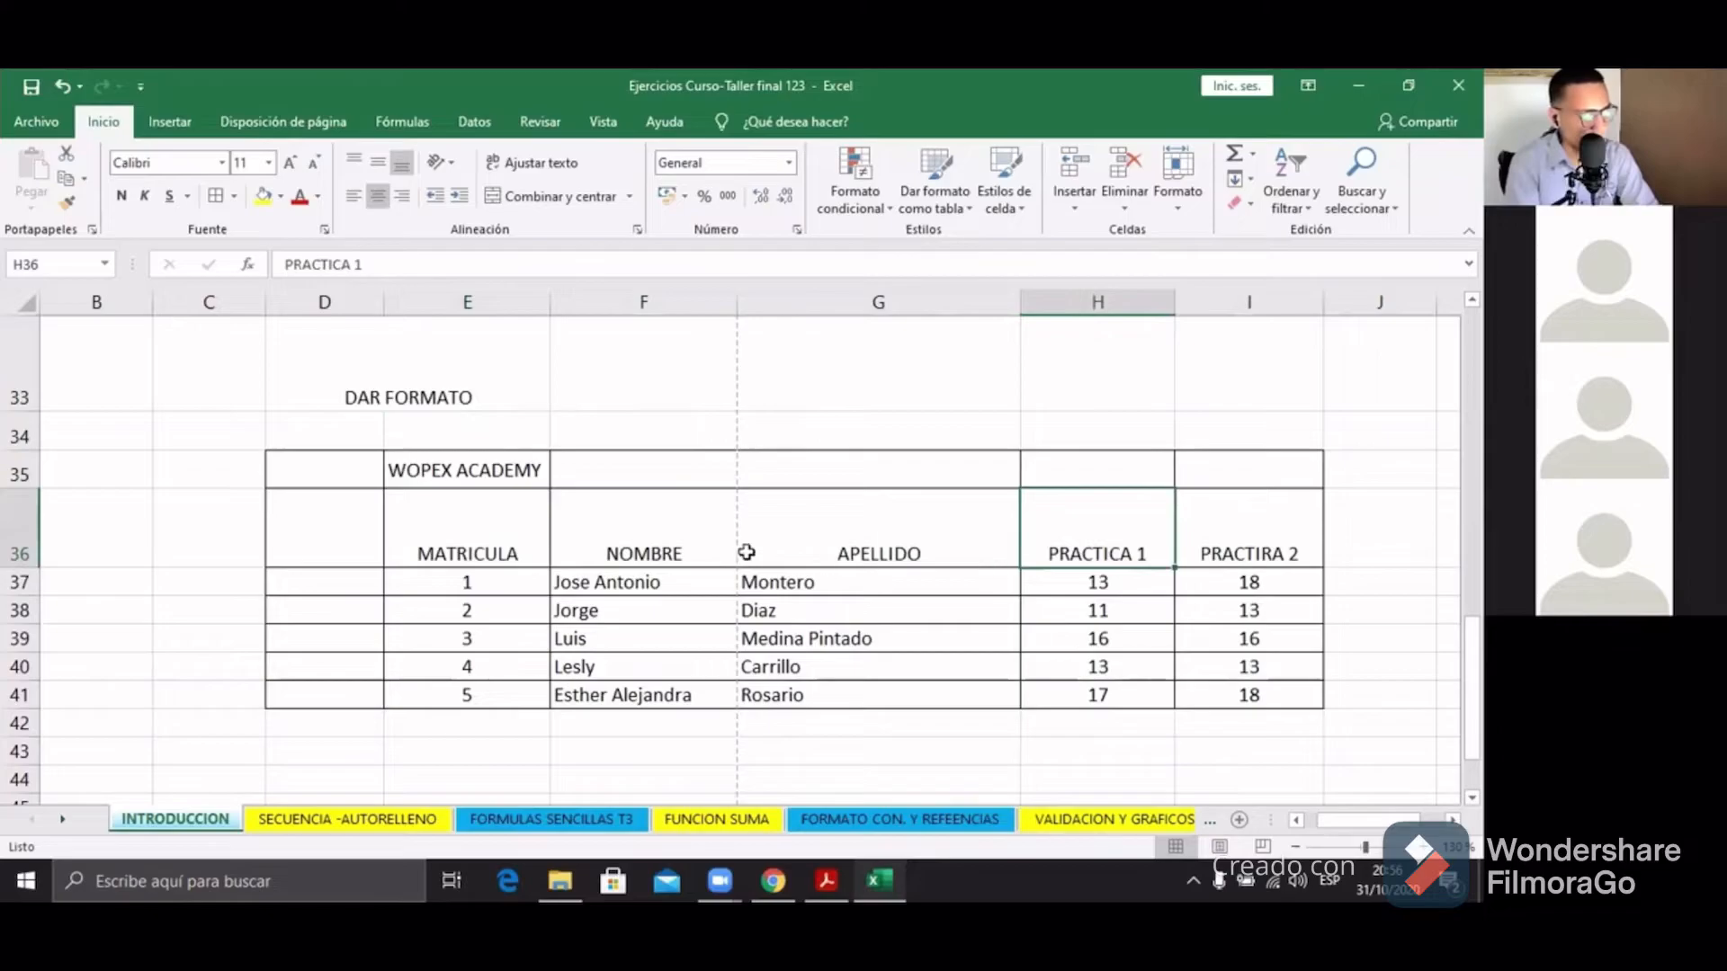
pyautogui.click(476, 545)
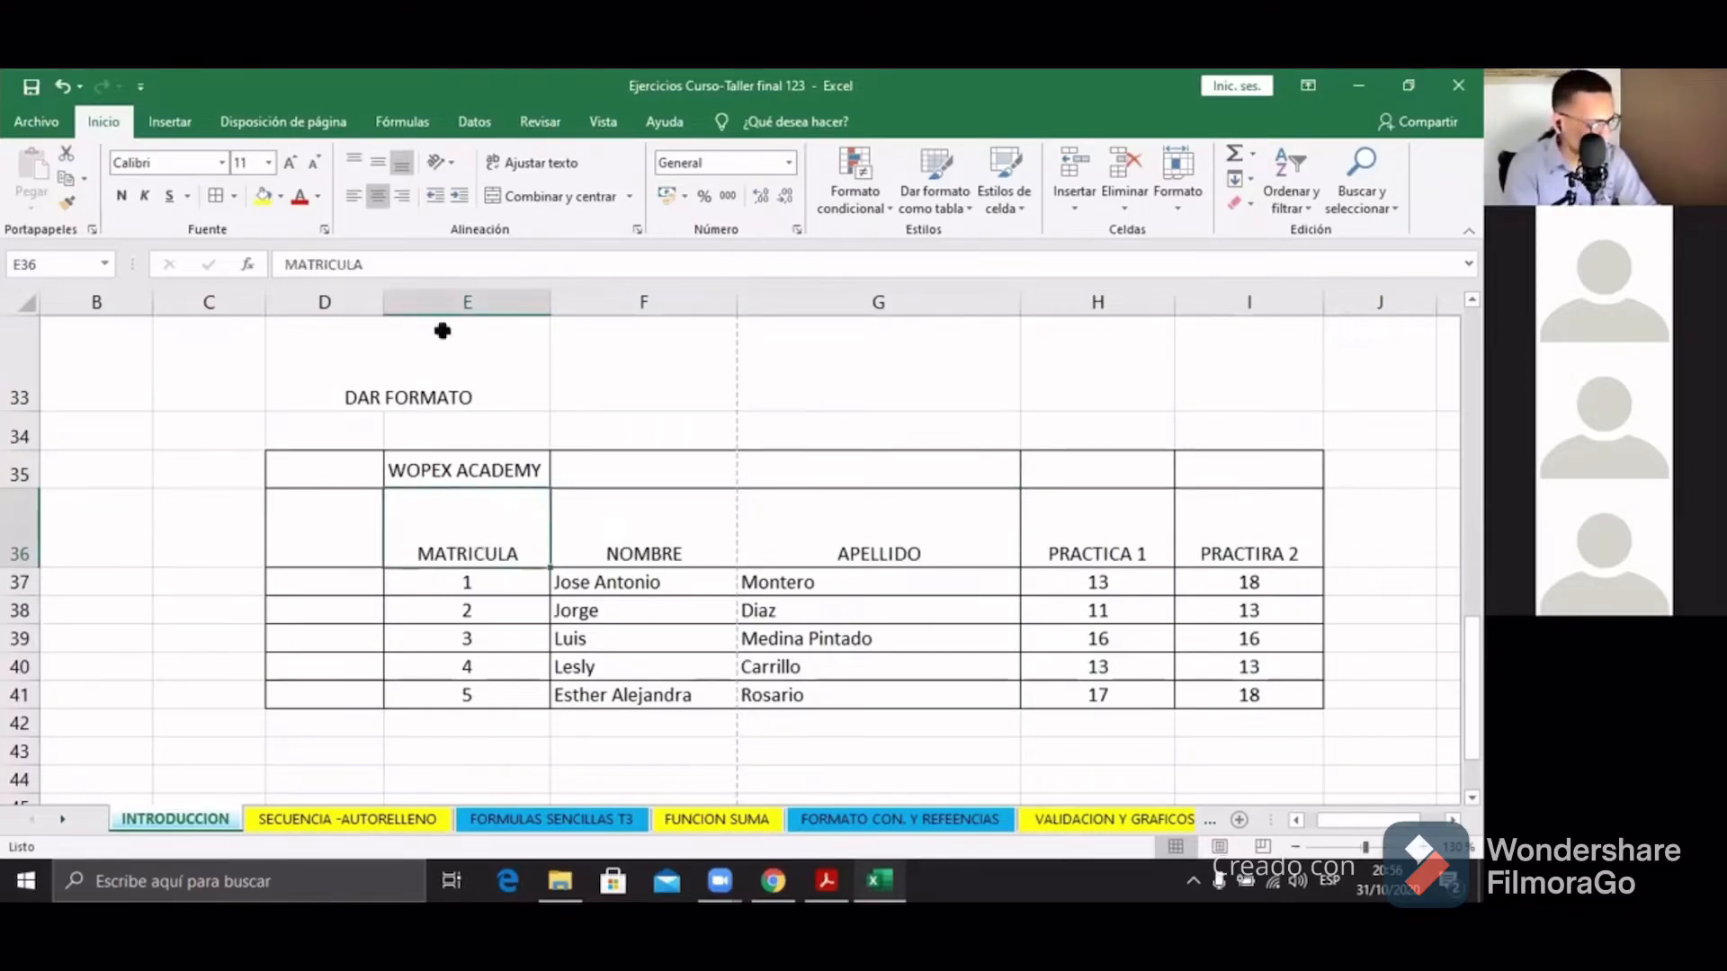
# Step: Try Top, Bottom and Middle Align on MATRICULA, leaving it vertically centred
pyautogui.click(378, 196)
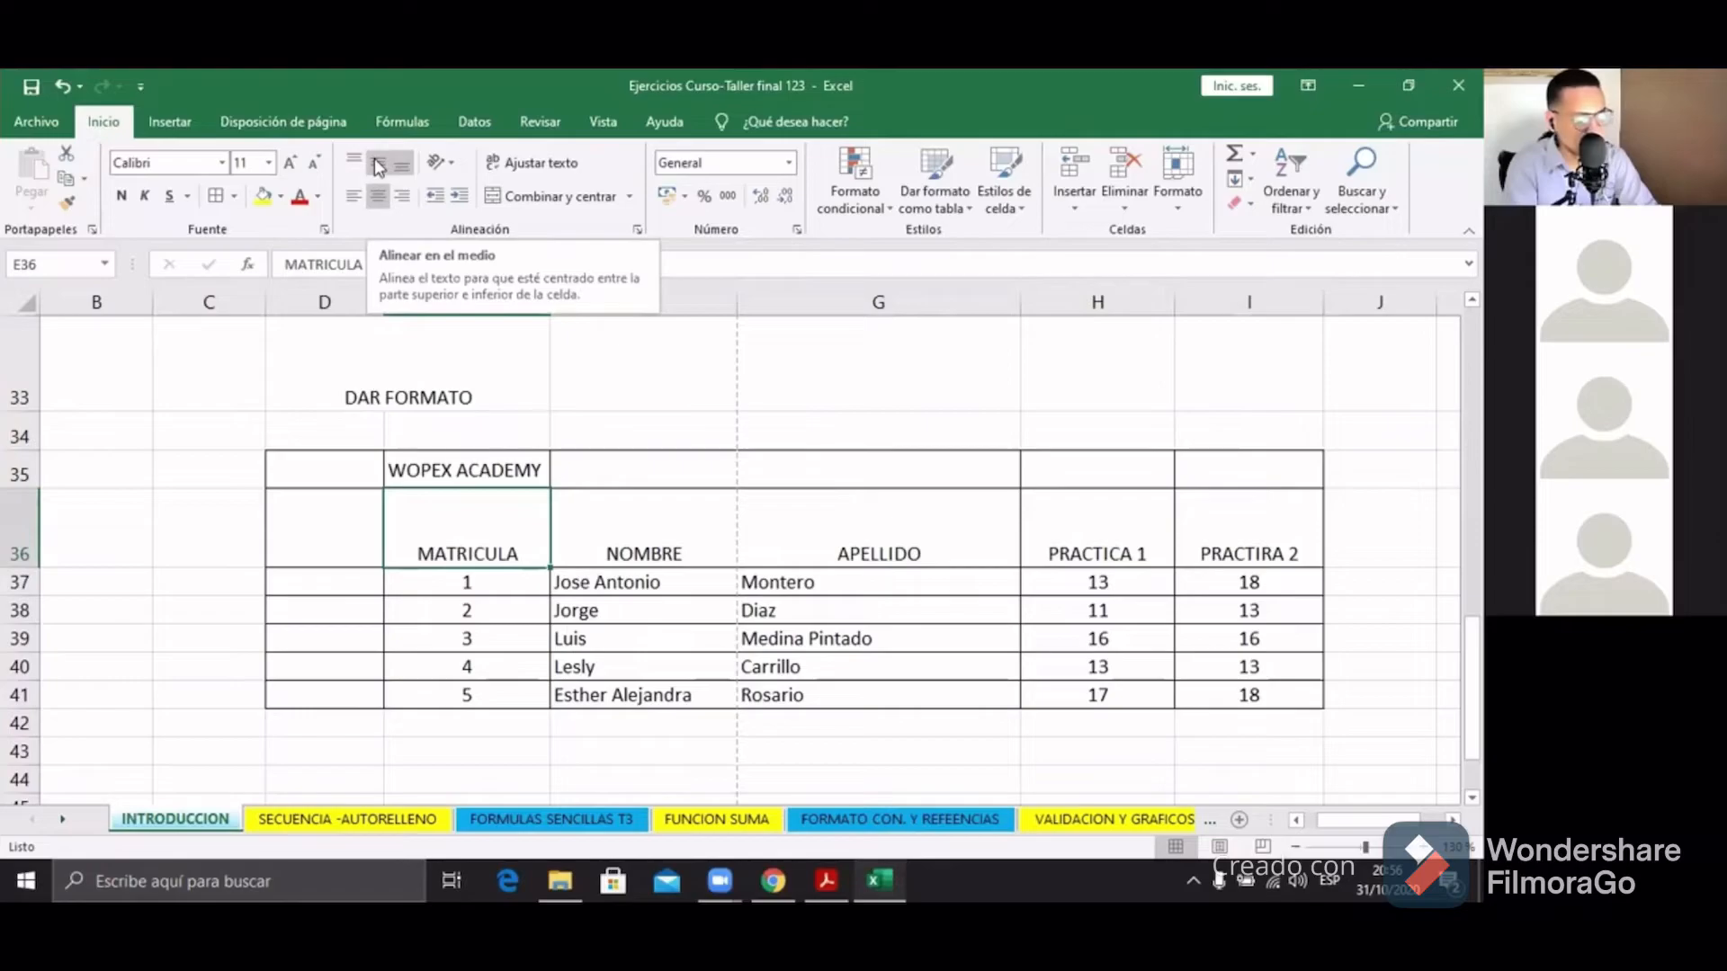
pyautogui.click(374, 162)
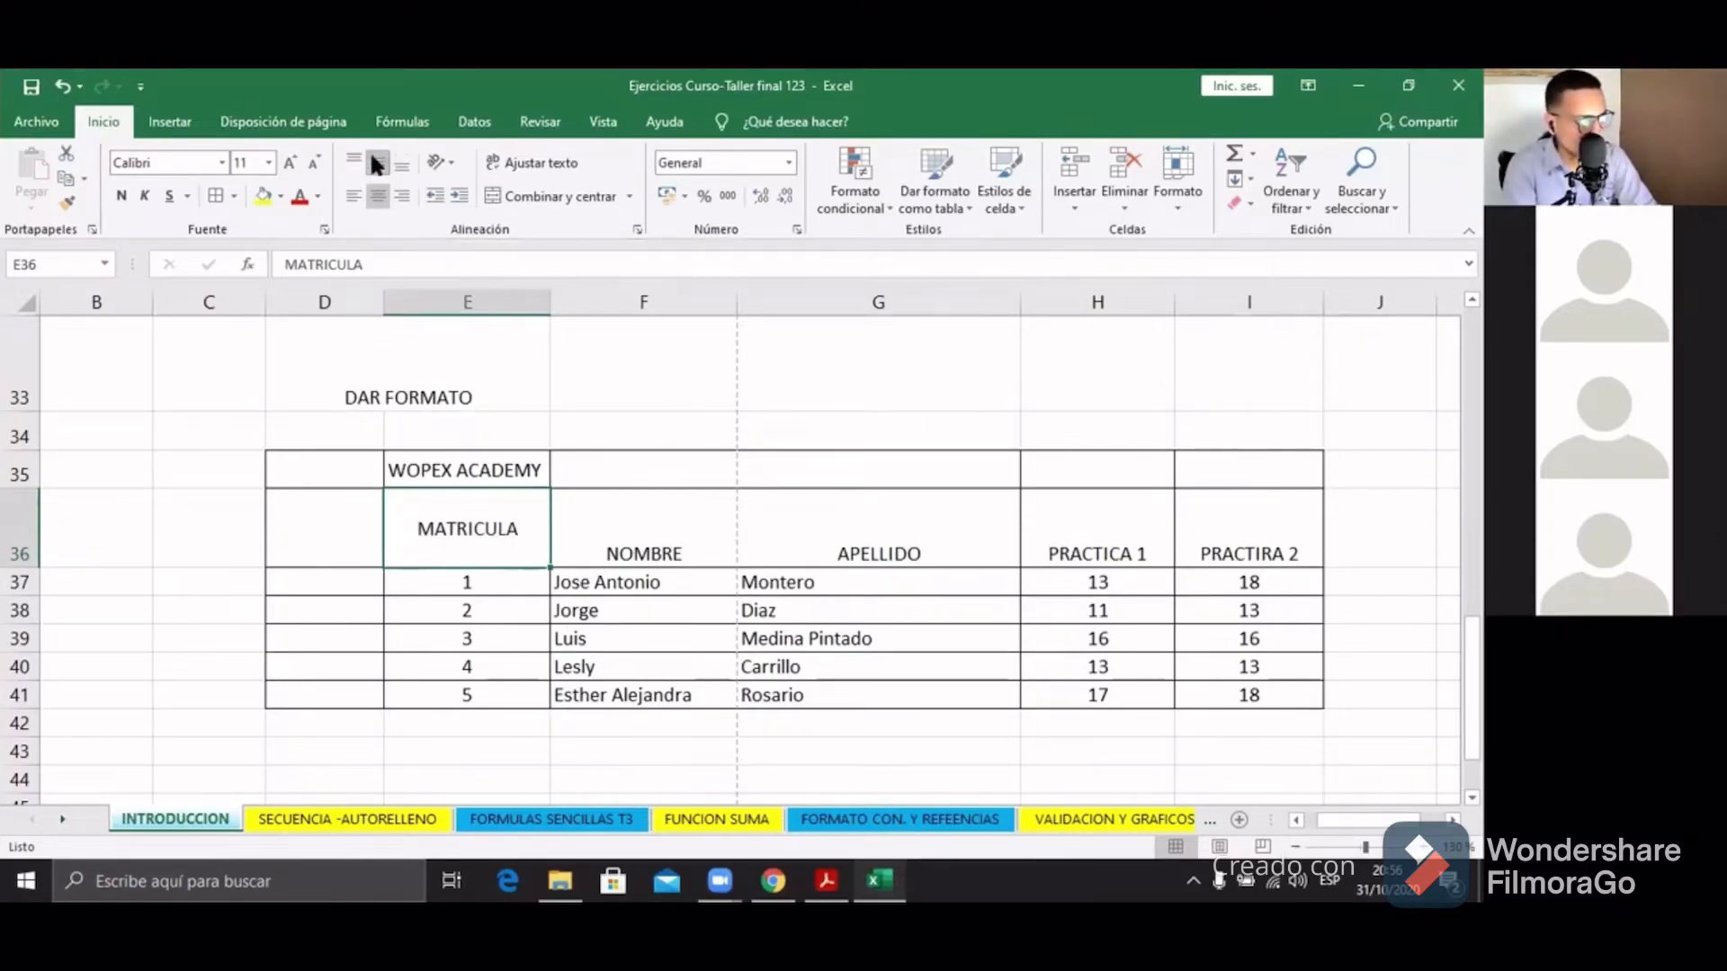
pyautogui.click(356, 167)
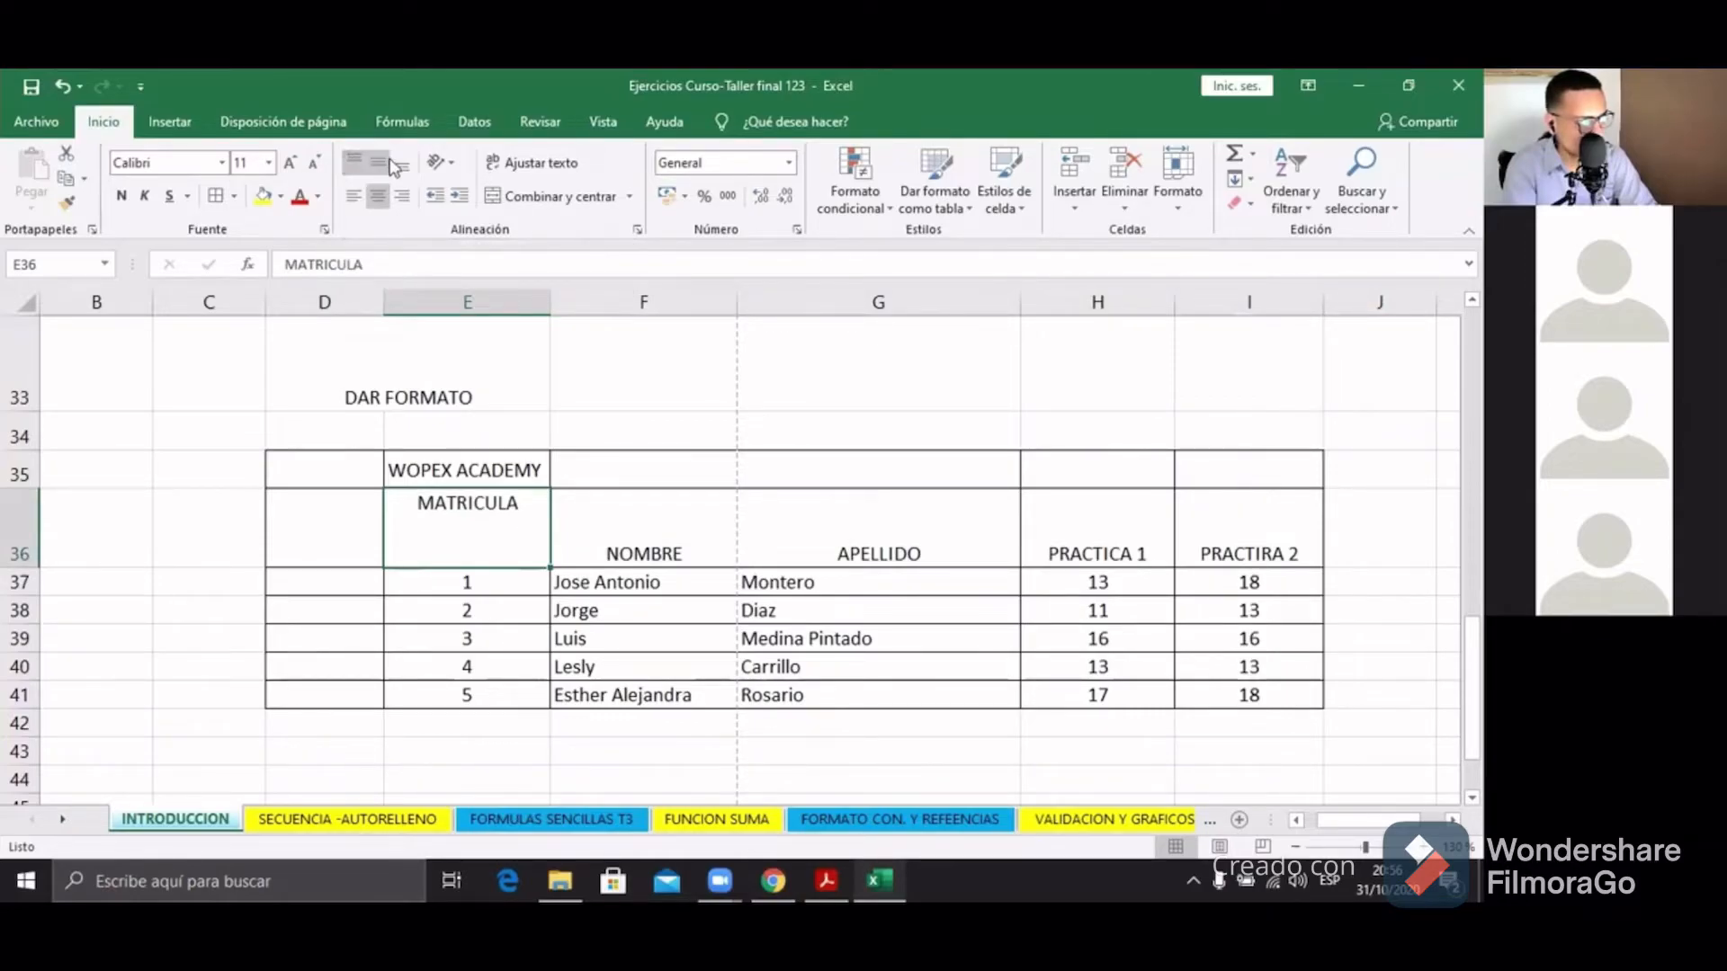
pyautogui.click(381, 163)
pyautogui.click(402, 164)
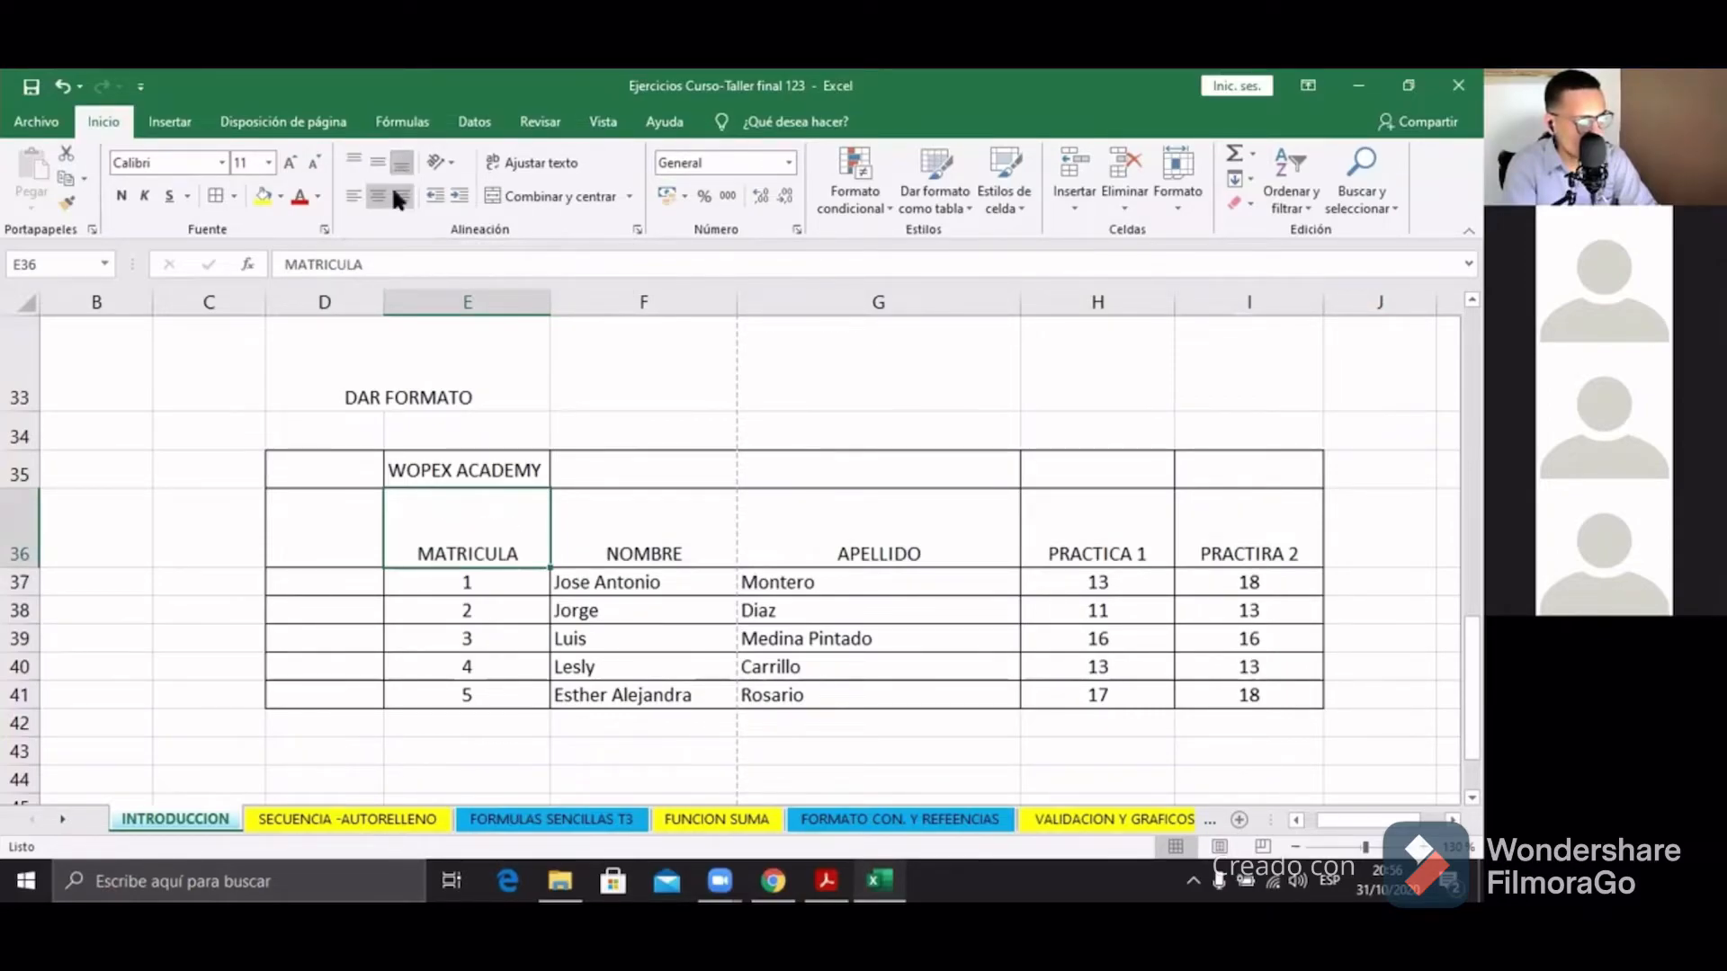
pyautogui.click(377, 163)
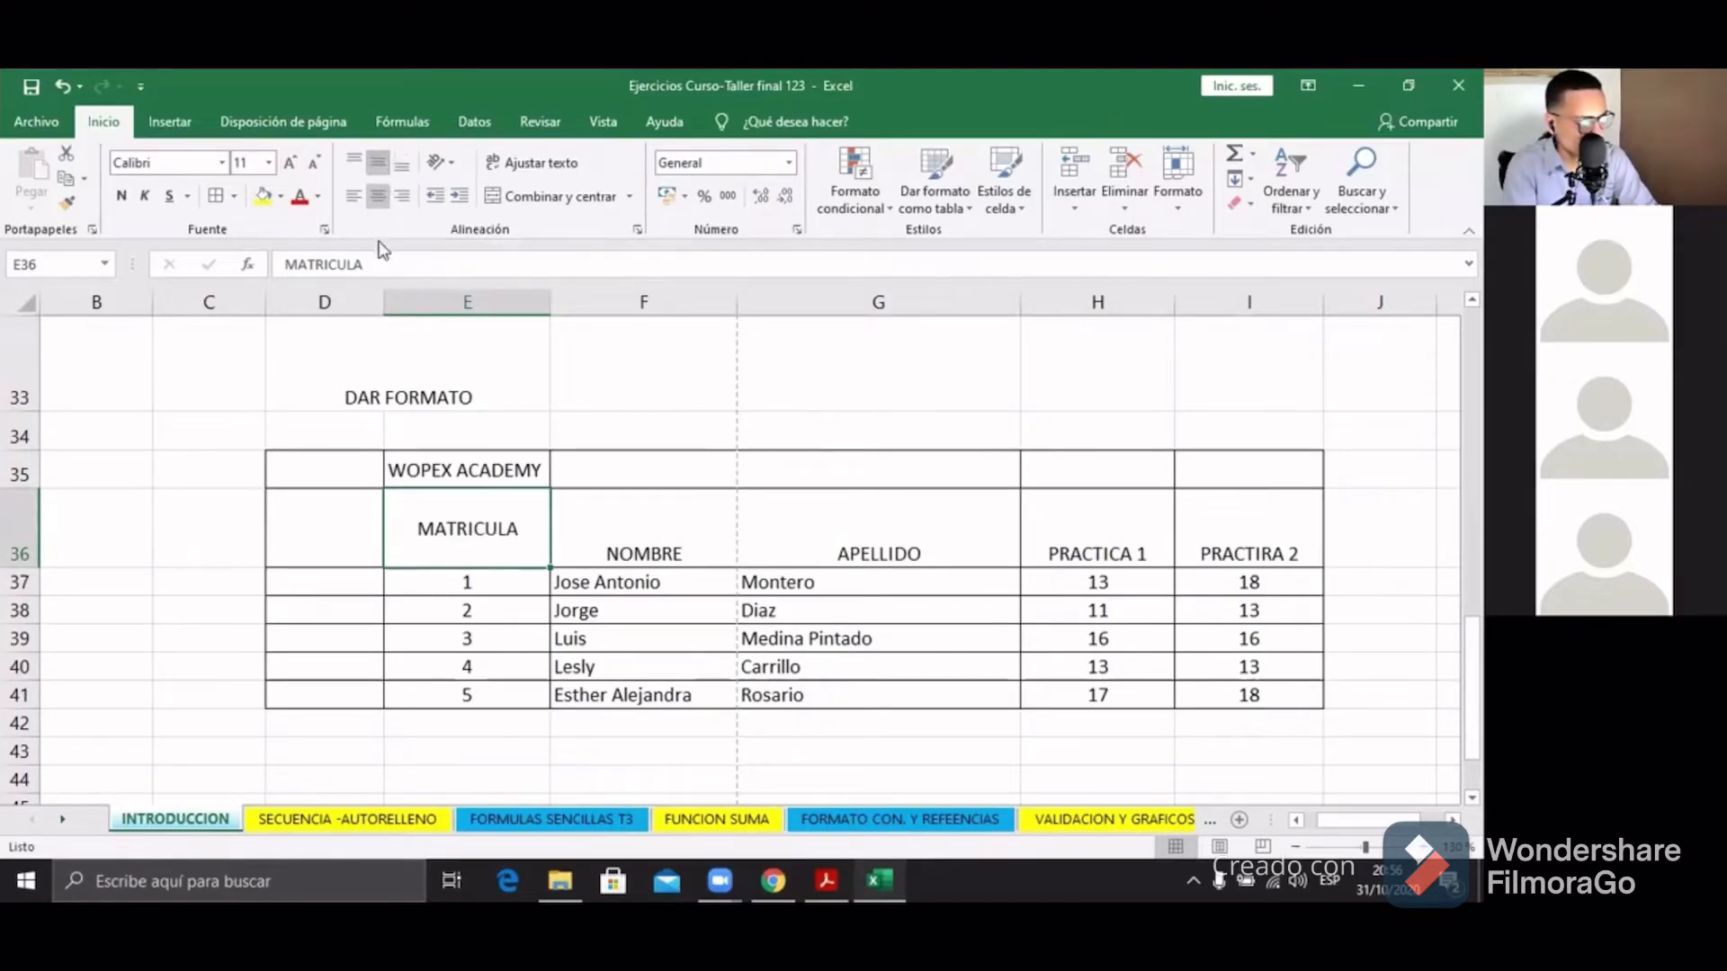
pyautogui.click(625, 491)
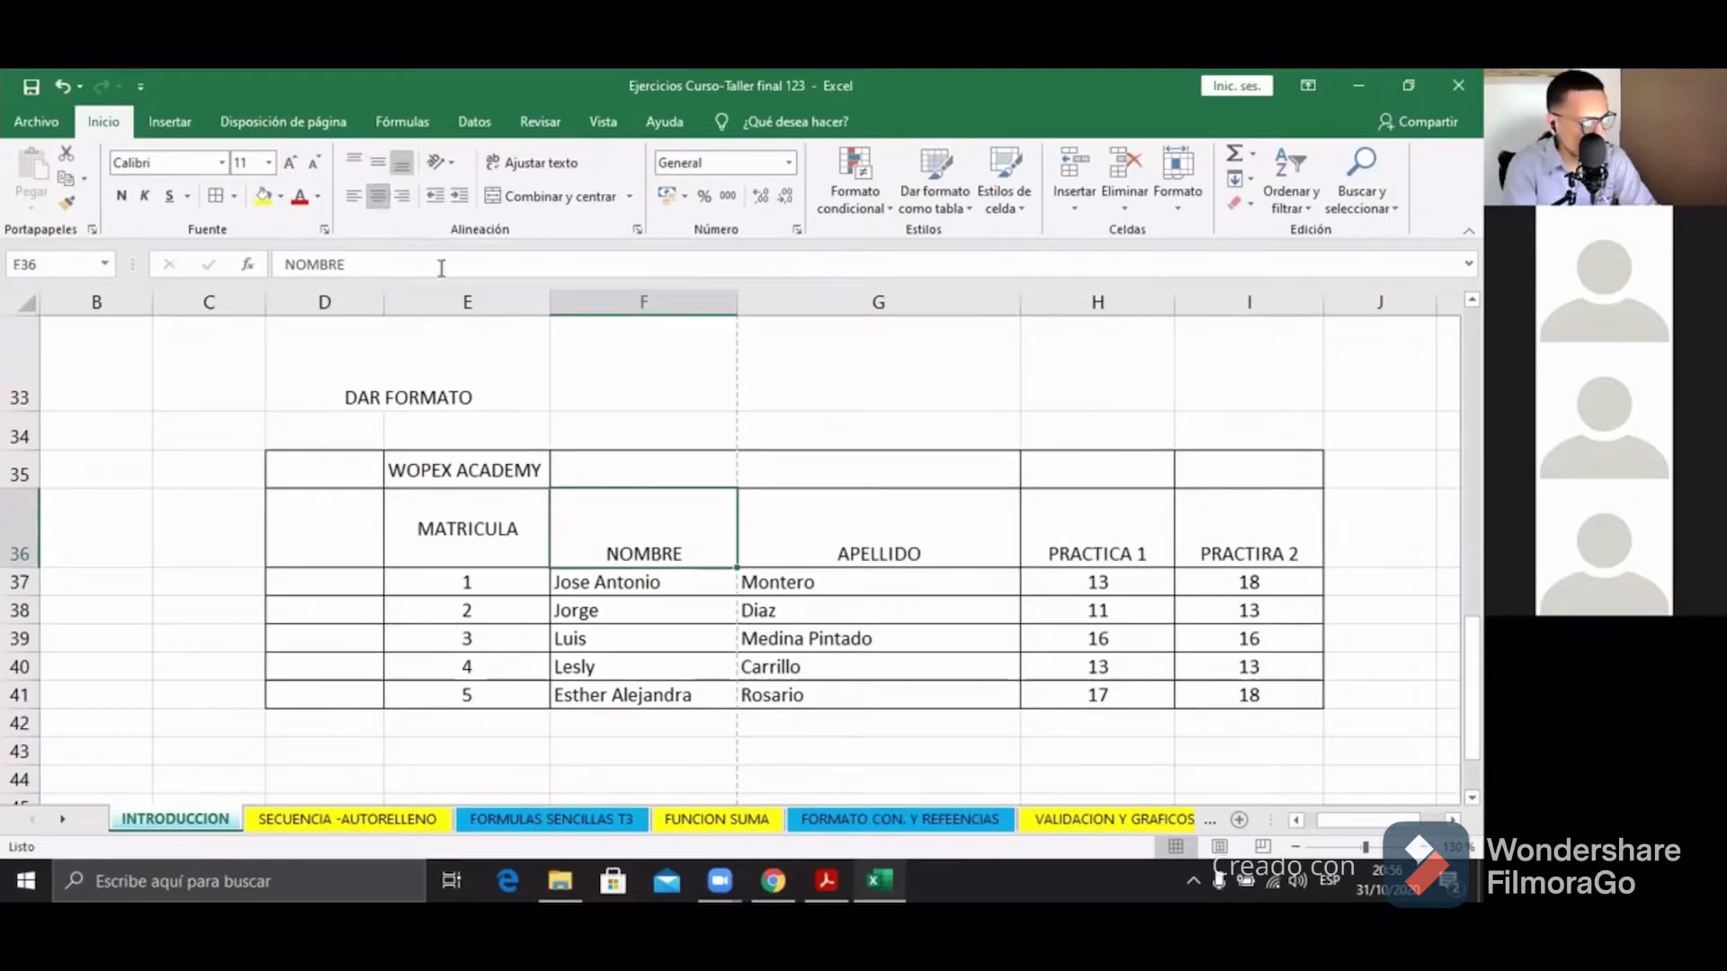
# Step: Select the row 36 headers and test left, top, bottom and centre alignments
pyautogui.moveTo(605, 485); pyautogui.dragTo(1229, 523)
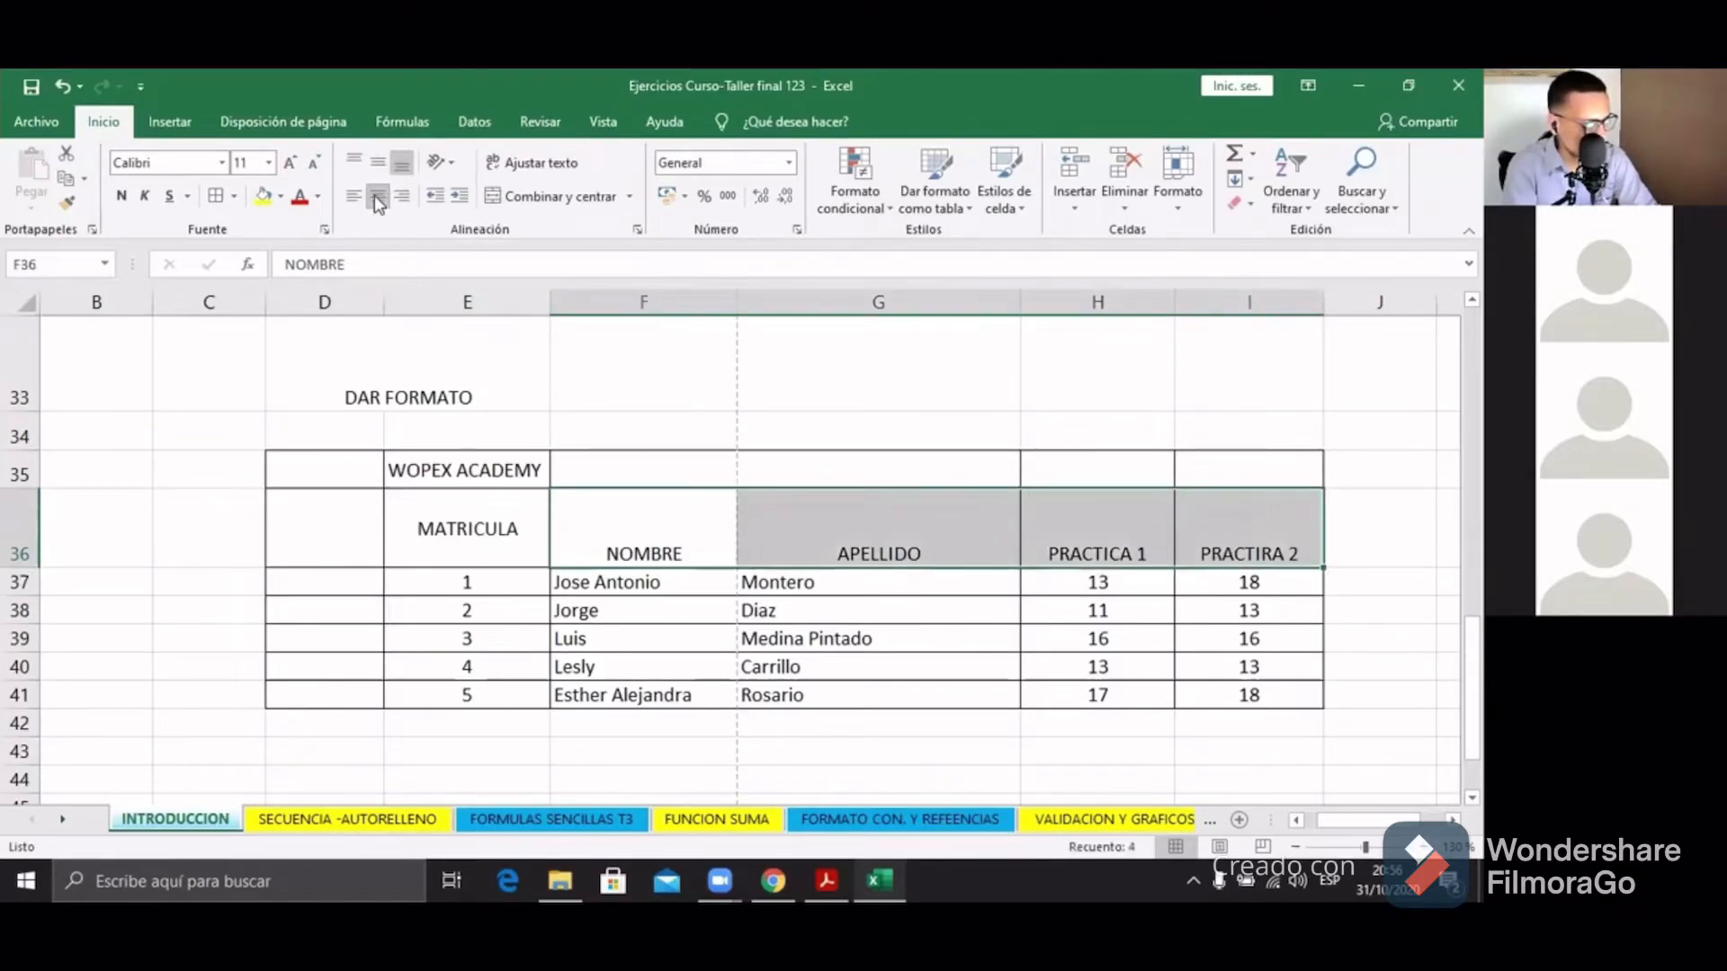
pyautogui.click(376, 164)
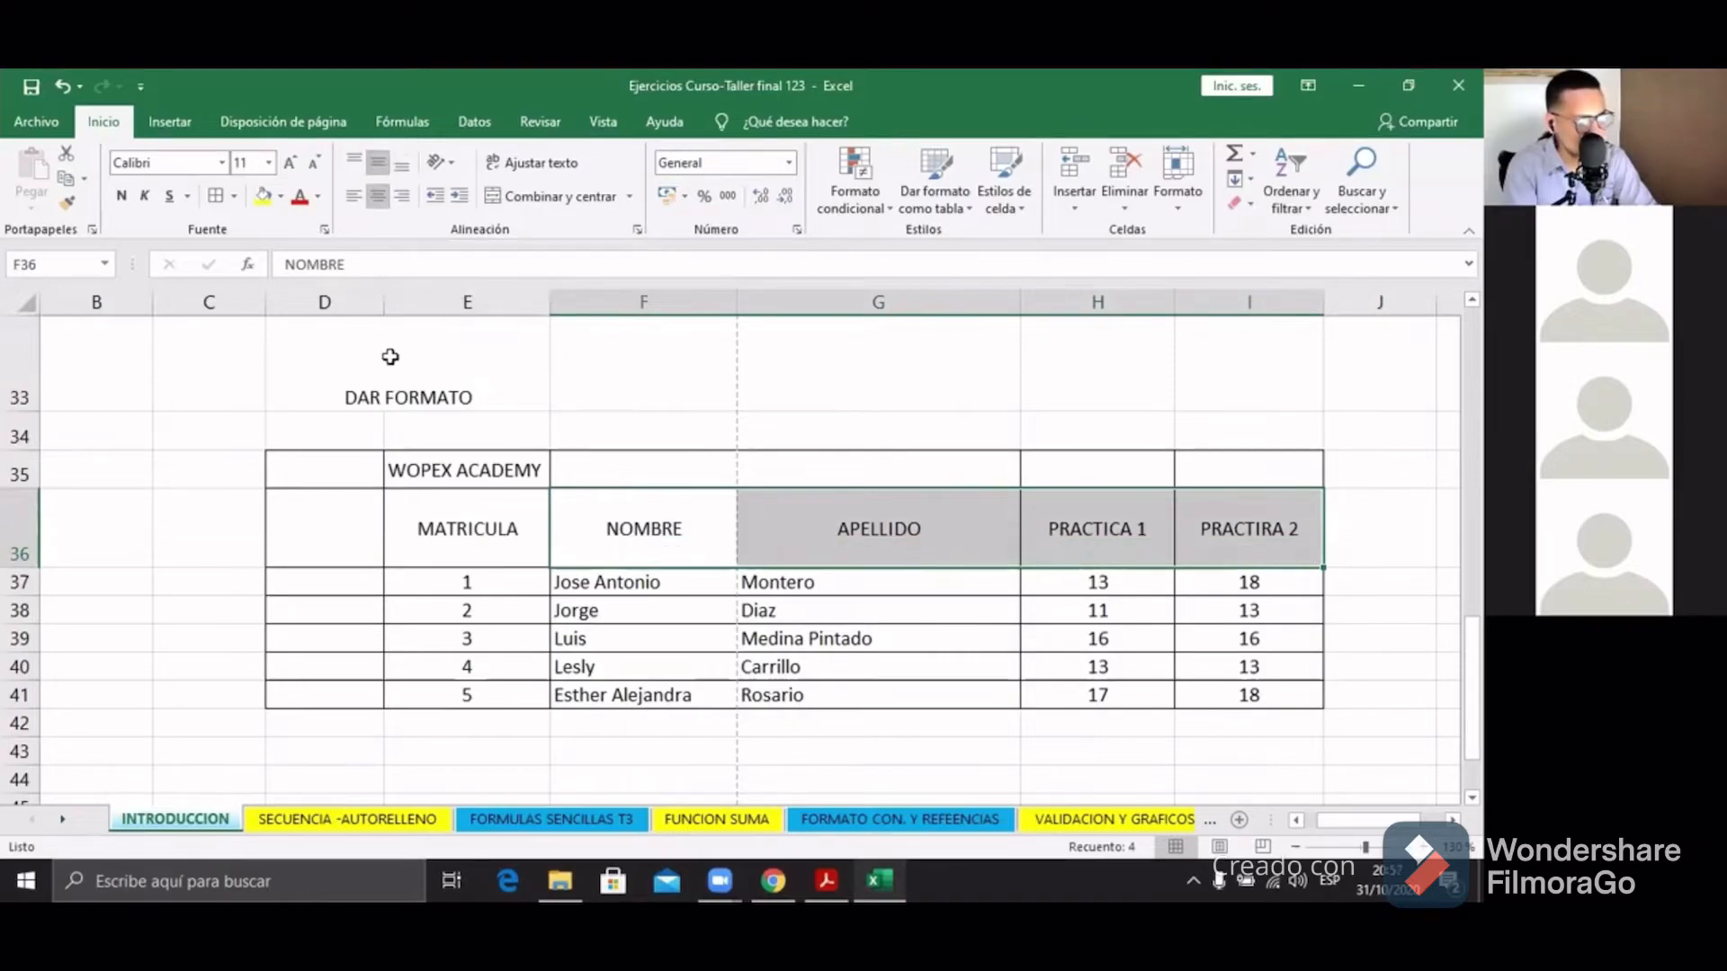
pyautogui.moveTo(467, 530); pyautogui.dragTo(1250, 531)
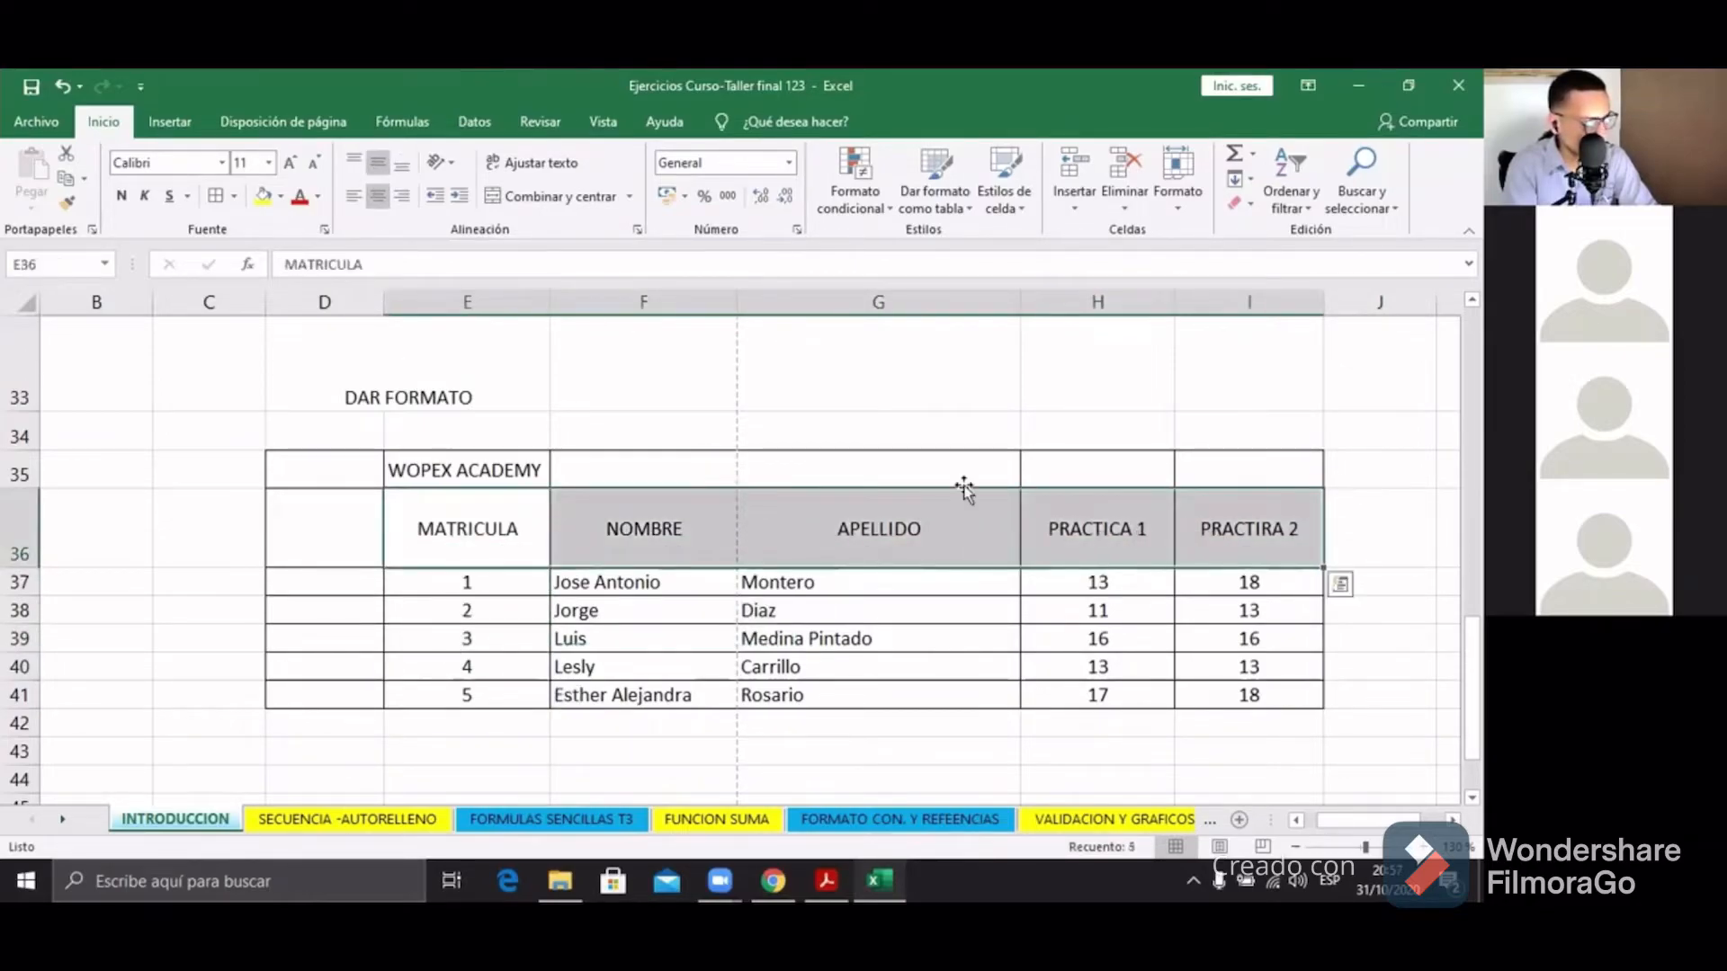
pyautogui.click(359, 200)
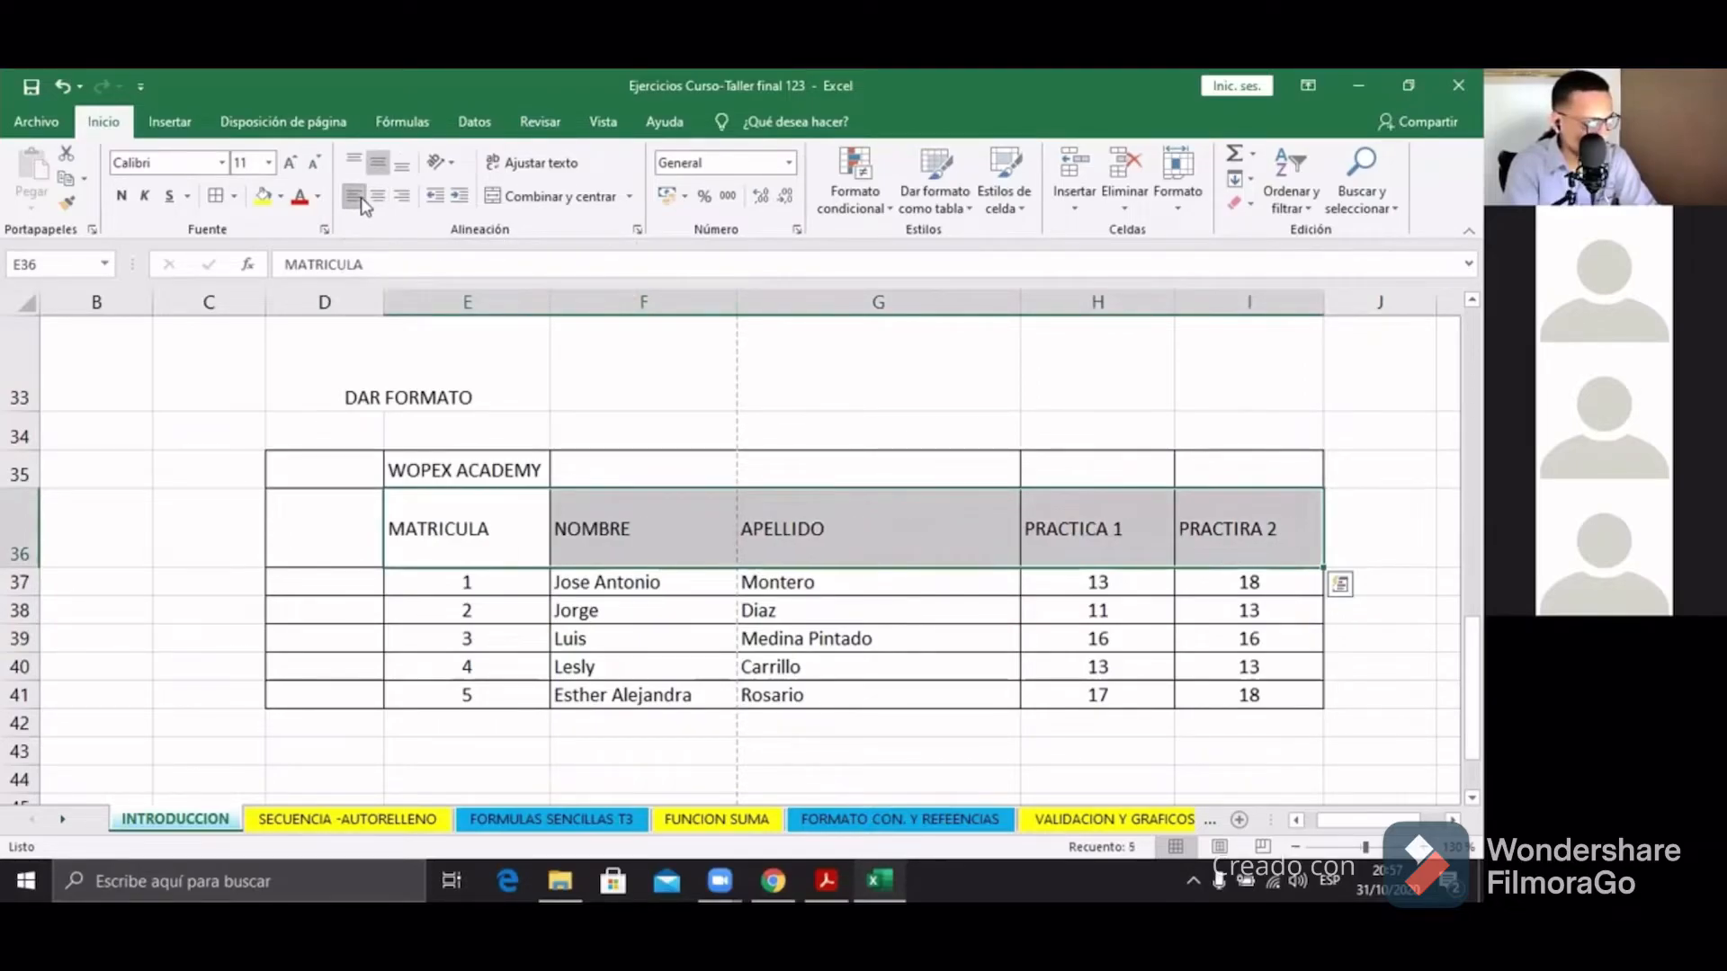
pyautogui.click(362, 167)
pyautogui.click(377, 196)
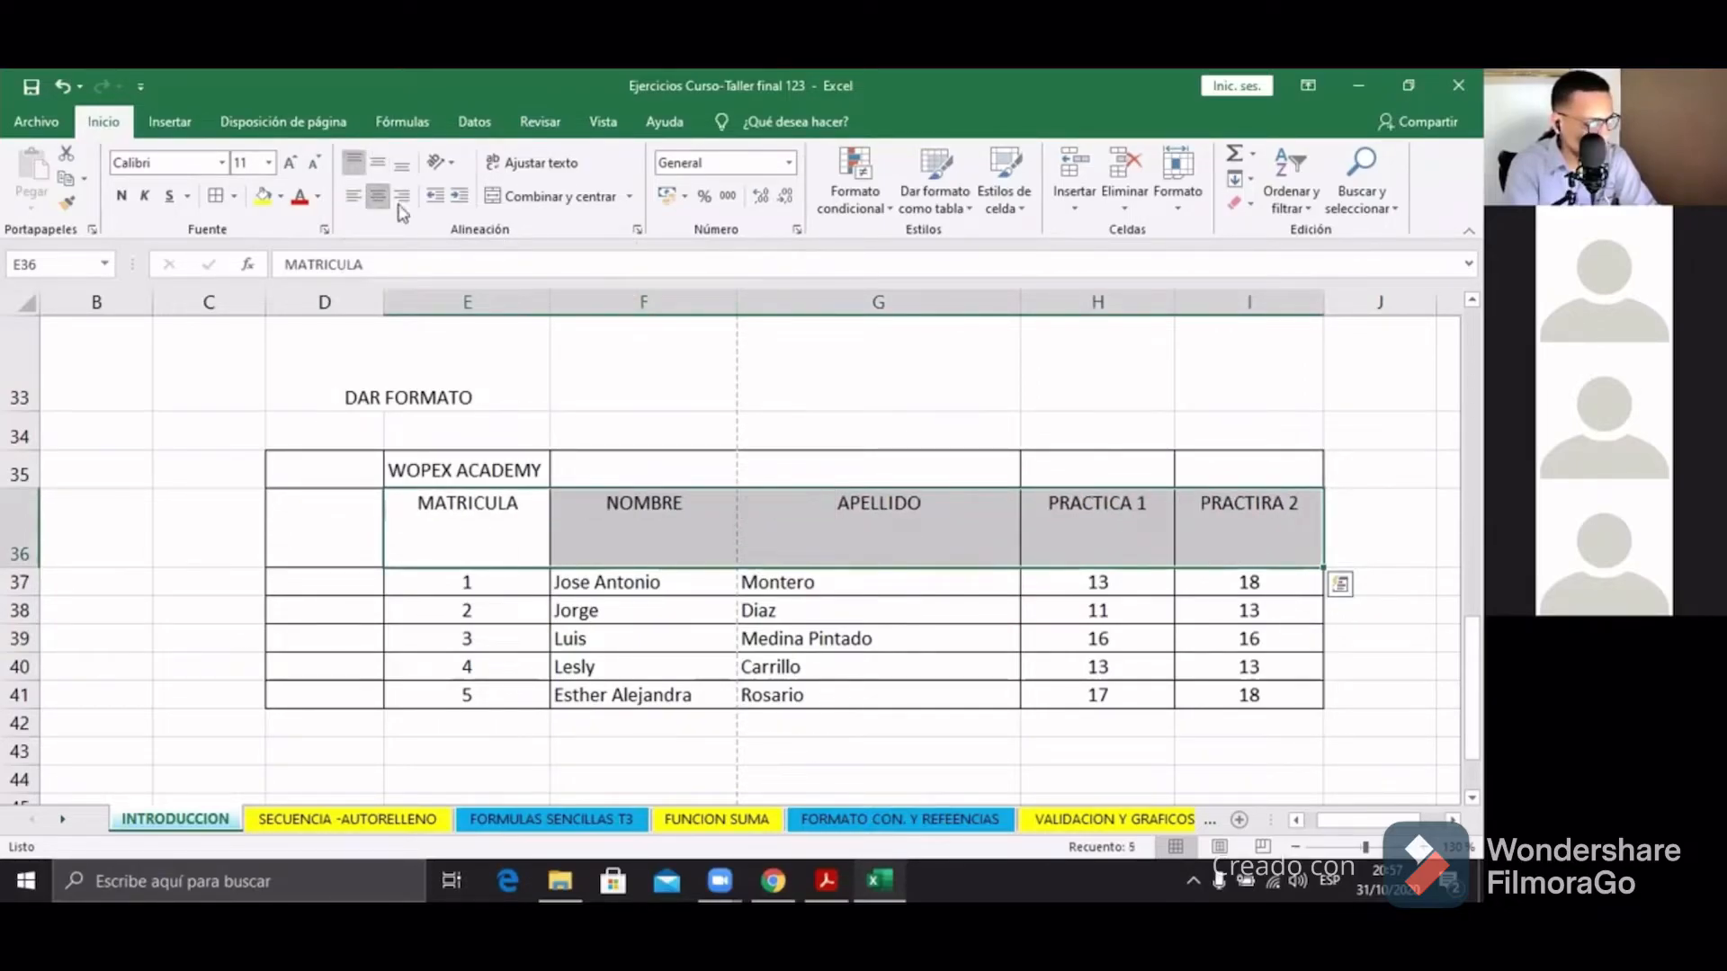
pyautogui.click(358, 197)
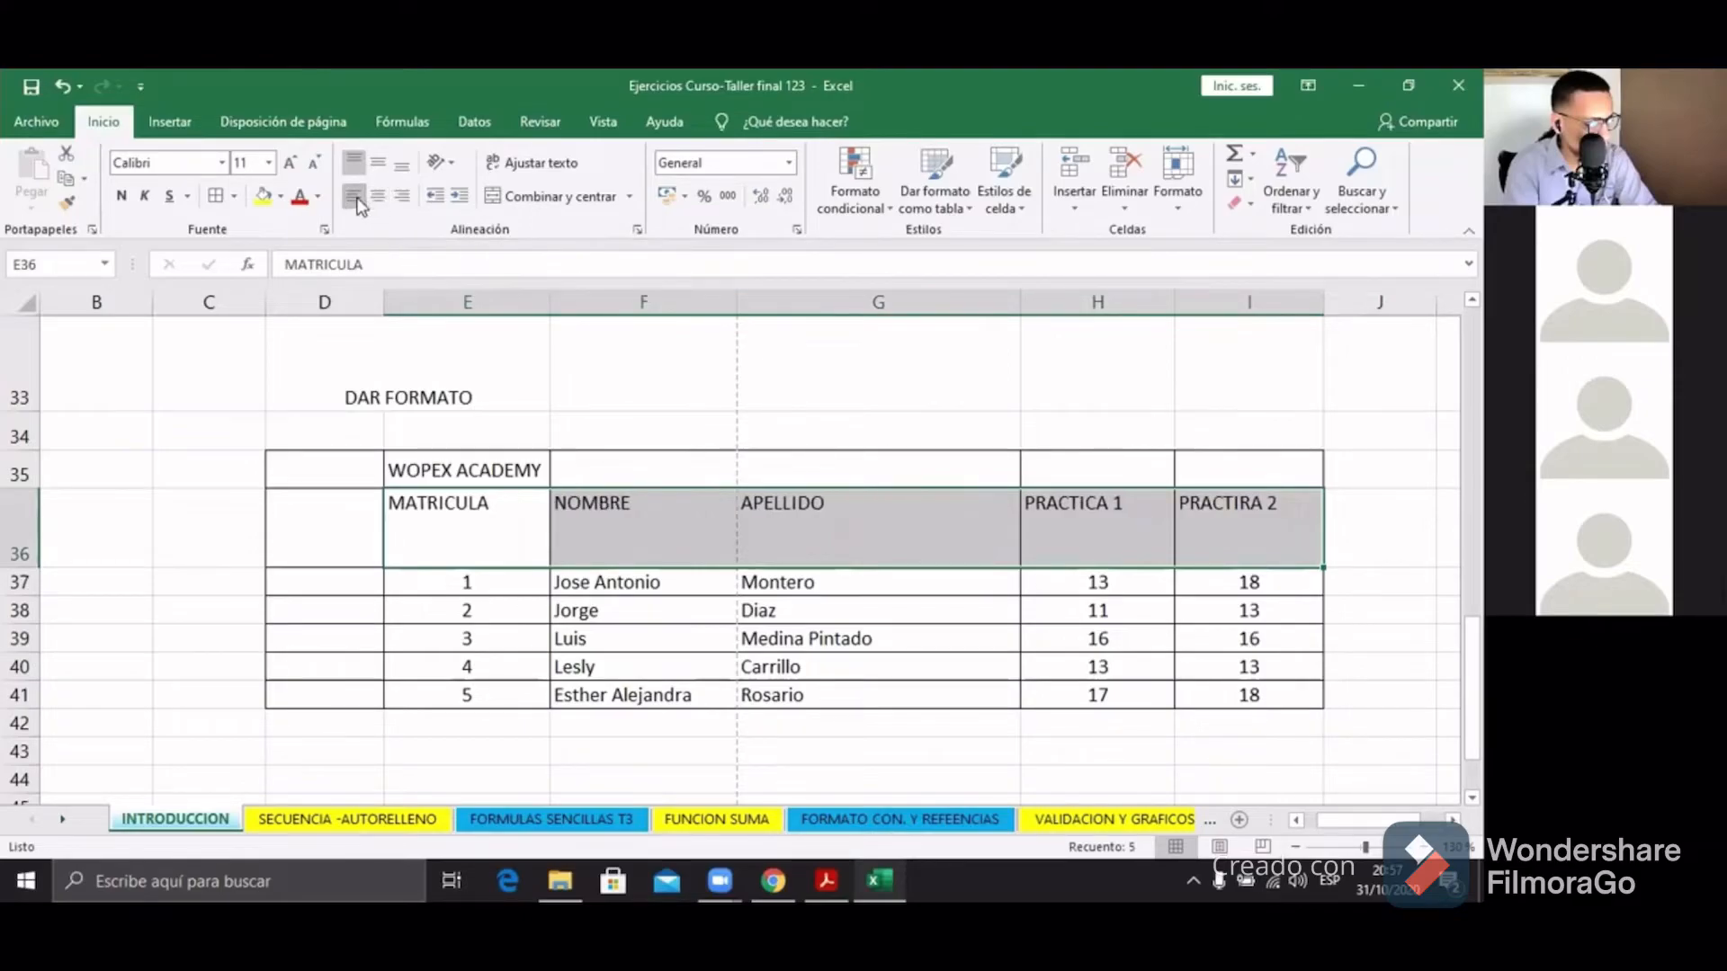
pyautogui.click(377, 164)
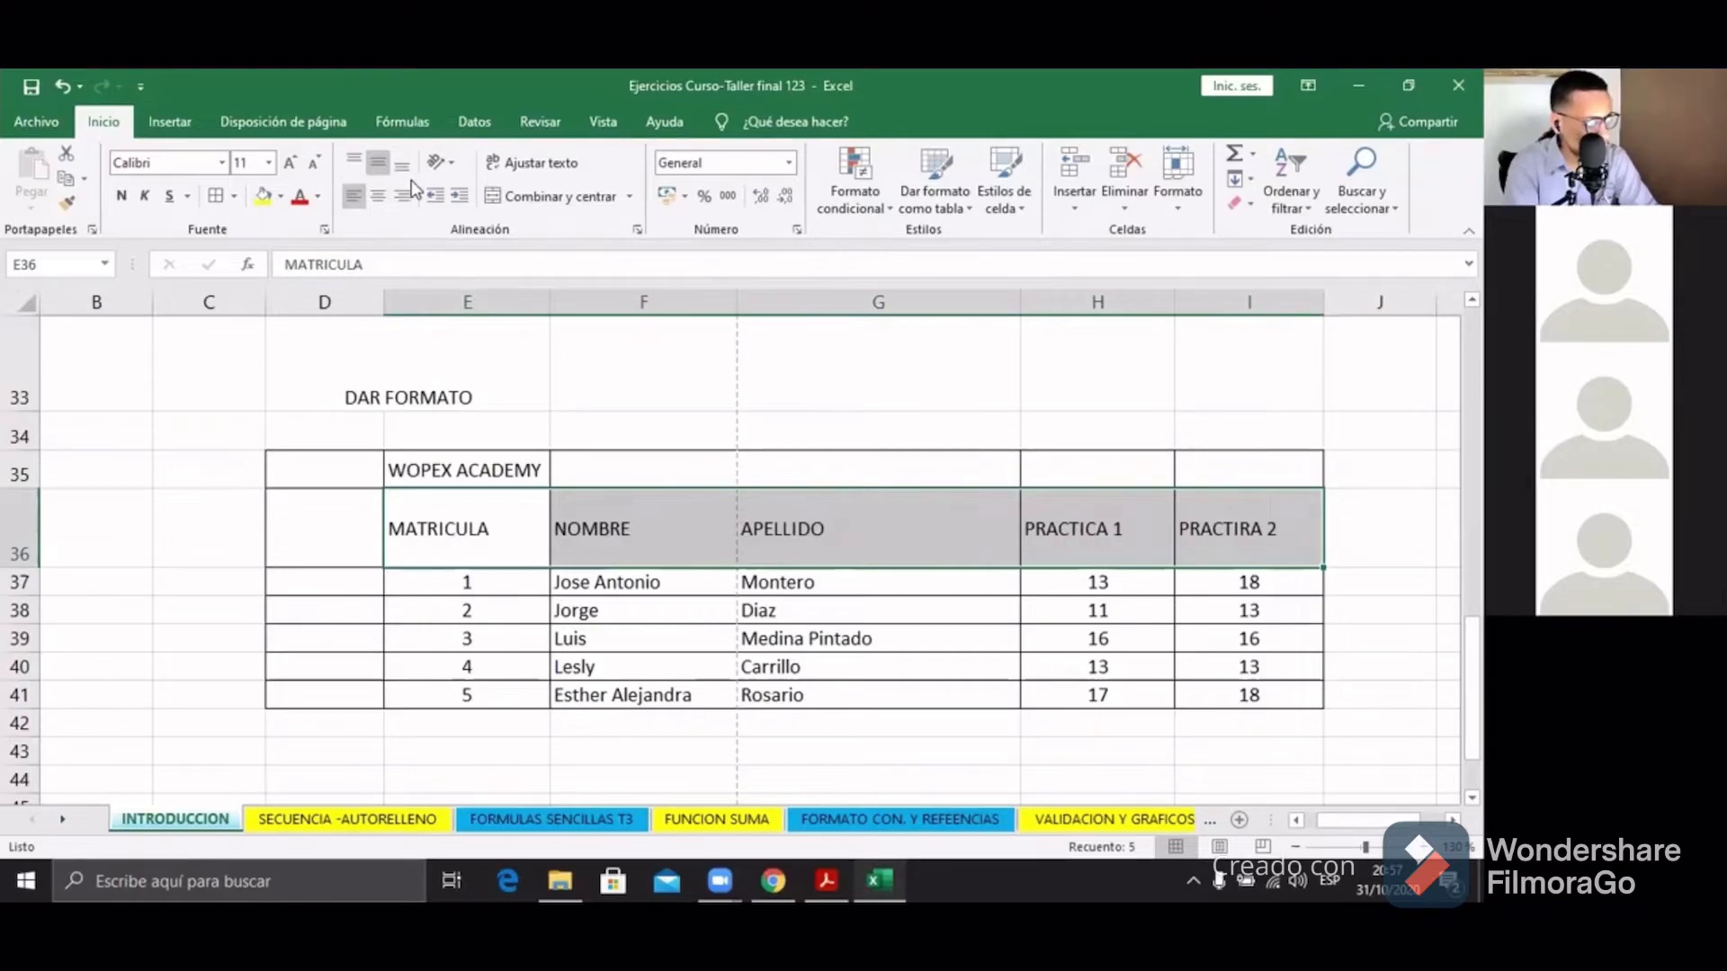
pyautogui.click(401, 169)
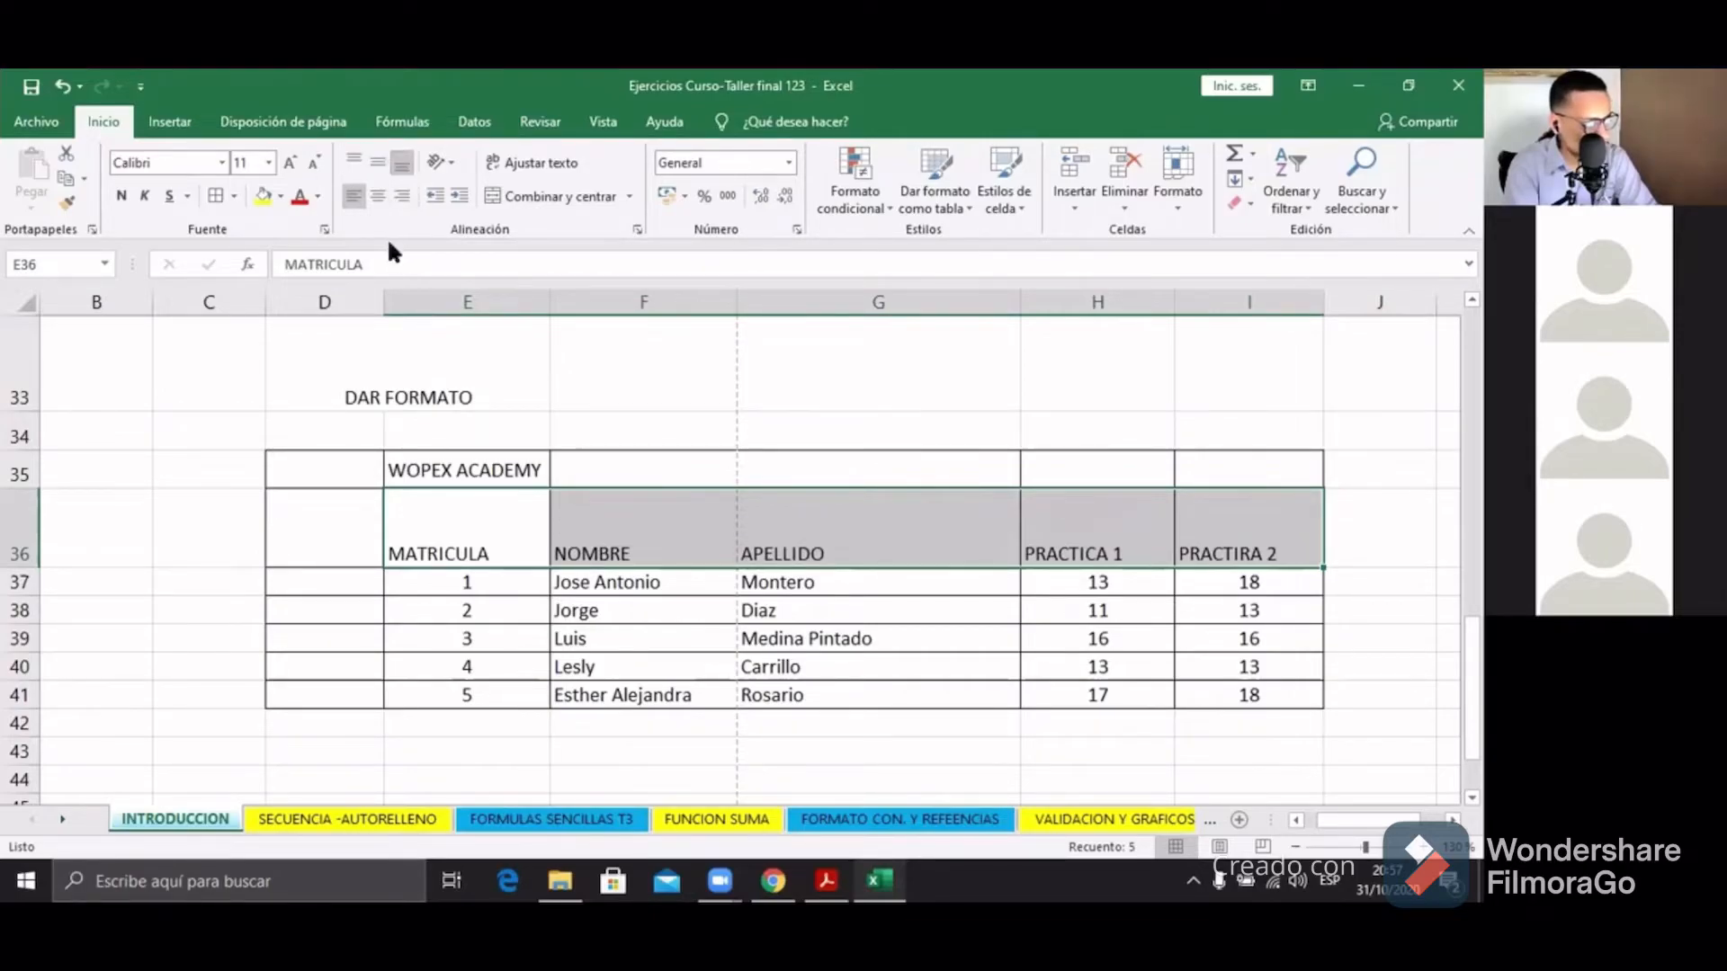
pyautogui.click(375, 194)
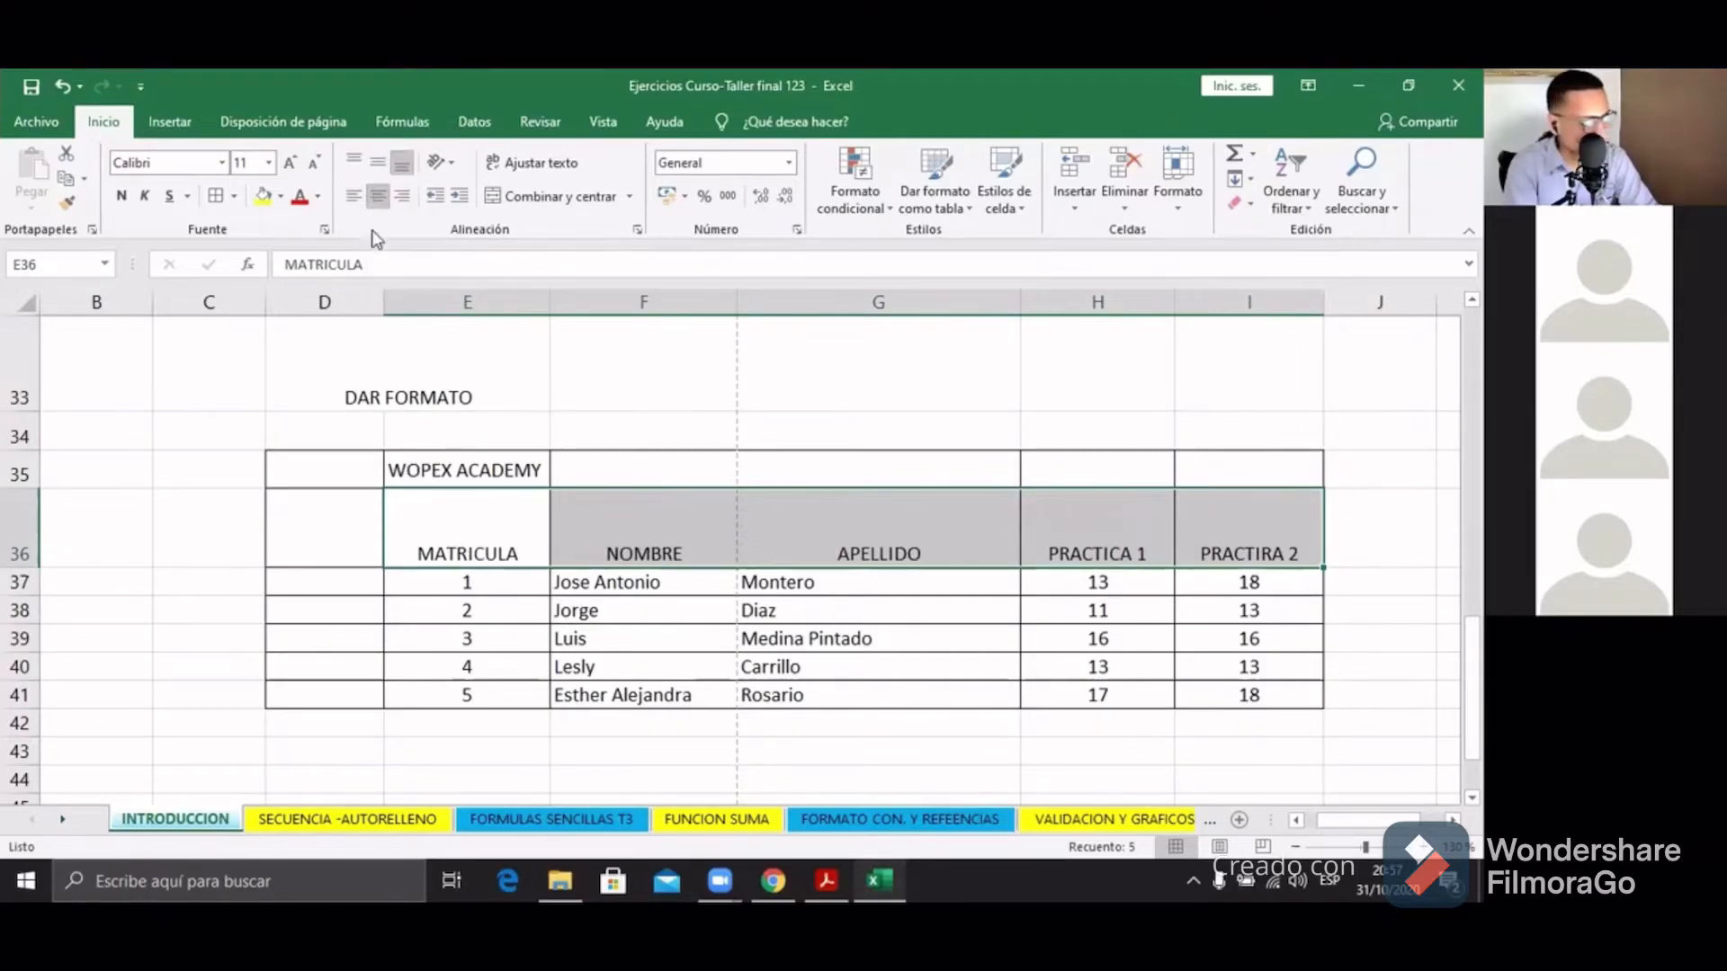
# Step: Finish the headers with Center and Middle Align, then reselect E36:I36
pyautogui.click(377, 165)
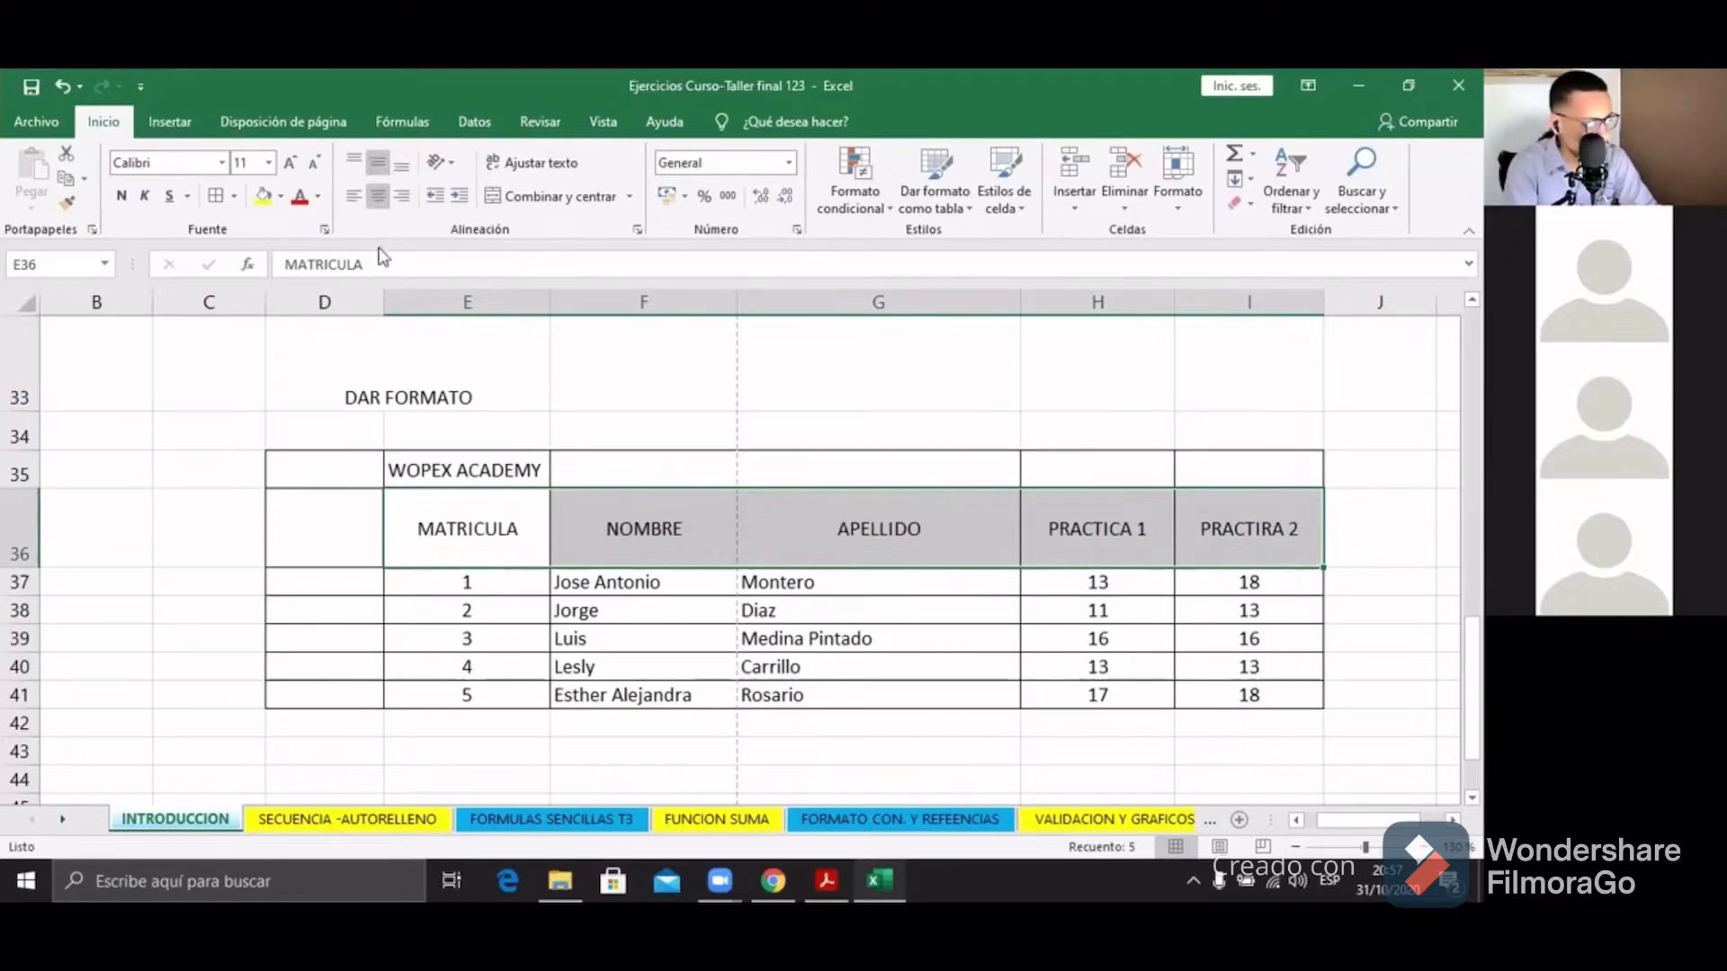
pyautogui.click(354, 164)
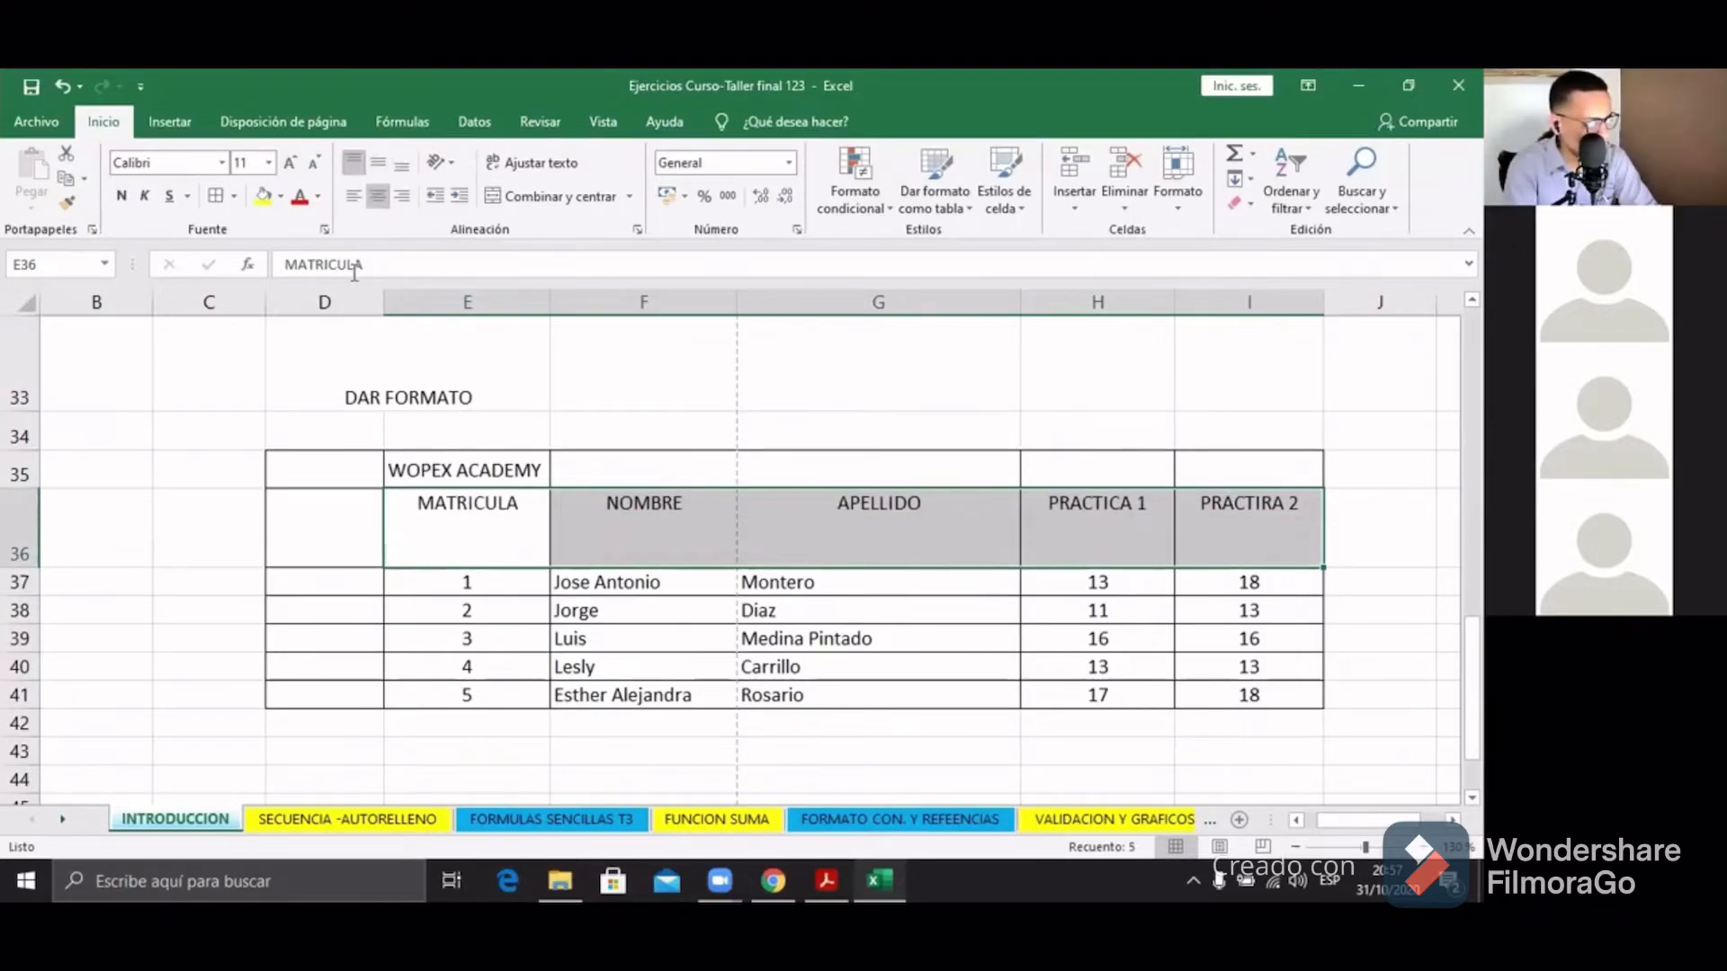
pyautogui.click(400, 196)
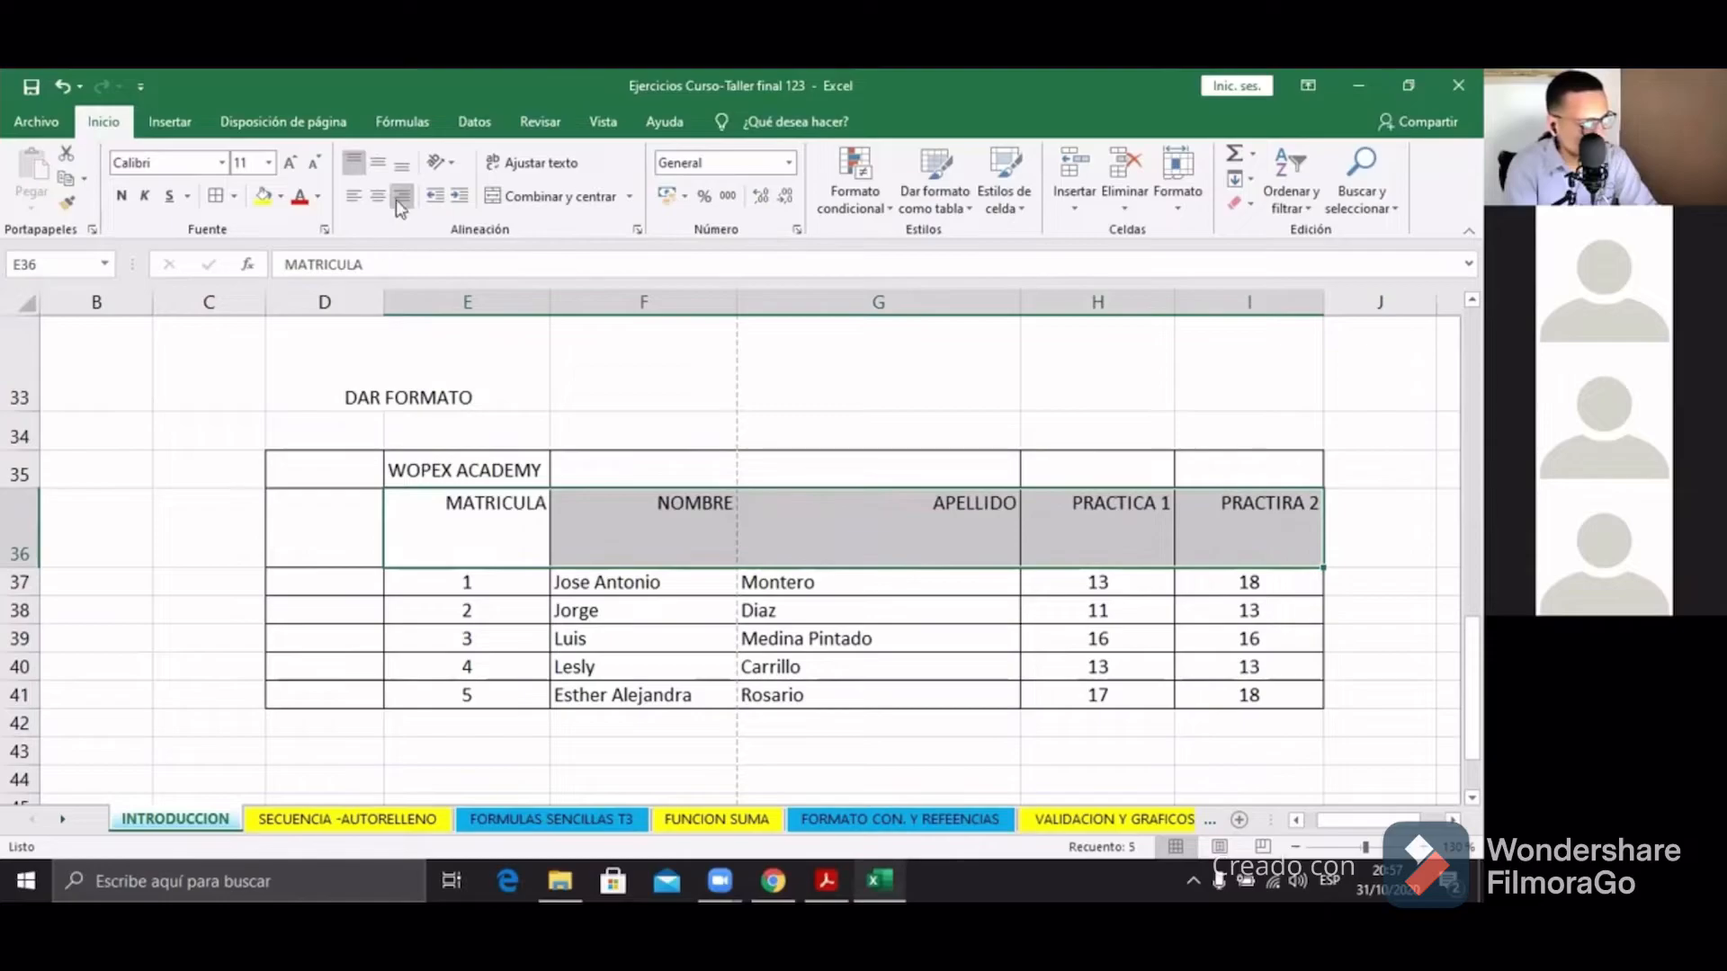
pyautogui.click(397, 166)
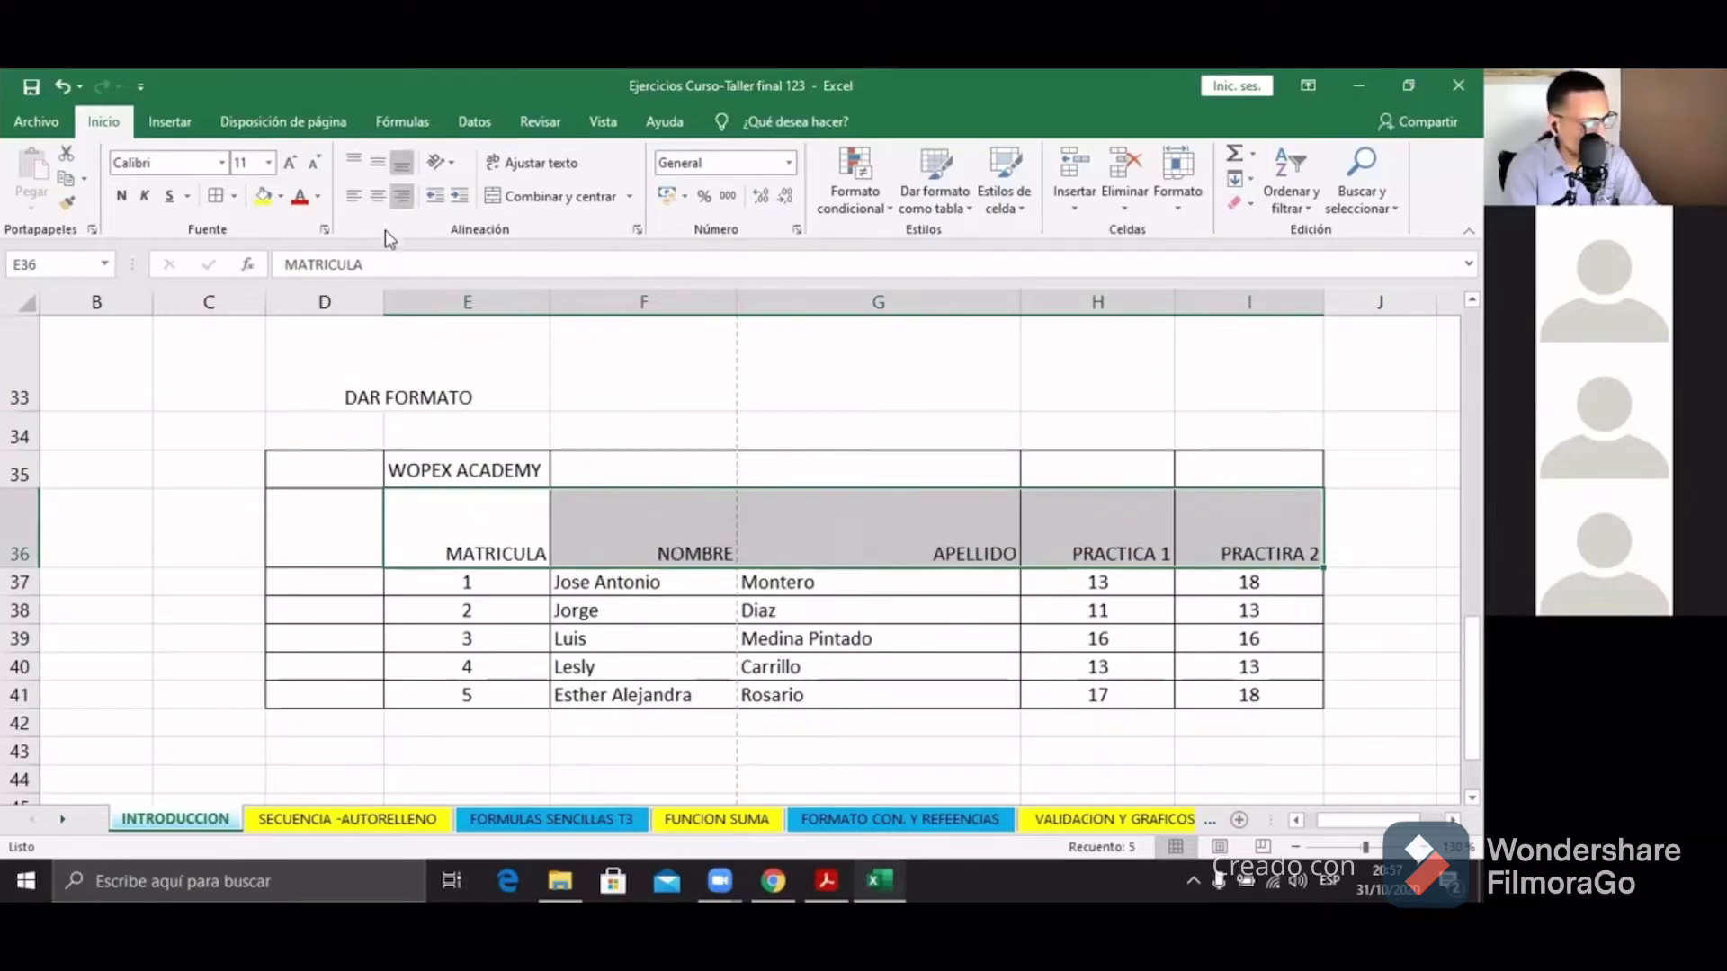
pyautogui.click(374, 164)
pyautogui.click(357, 162)
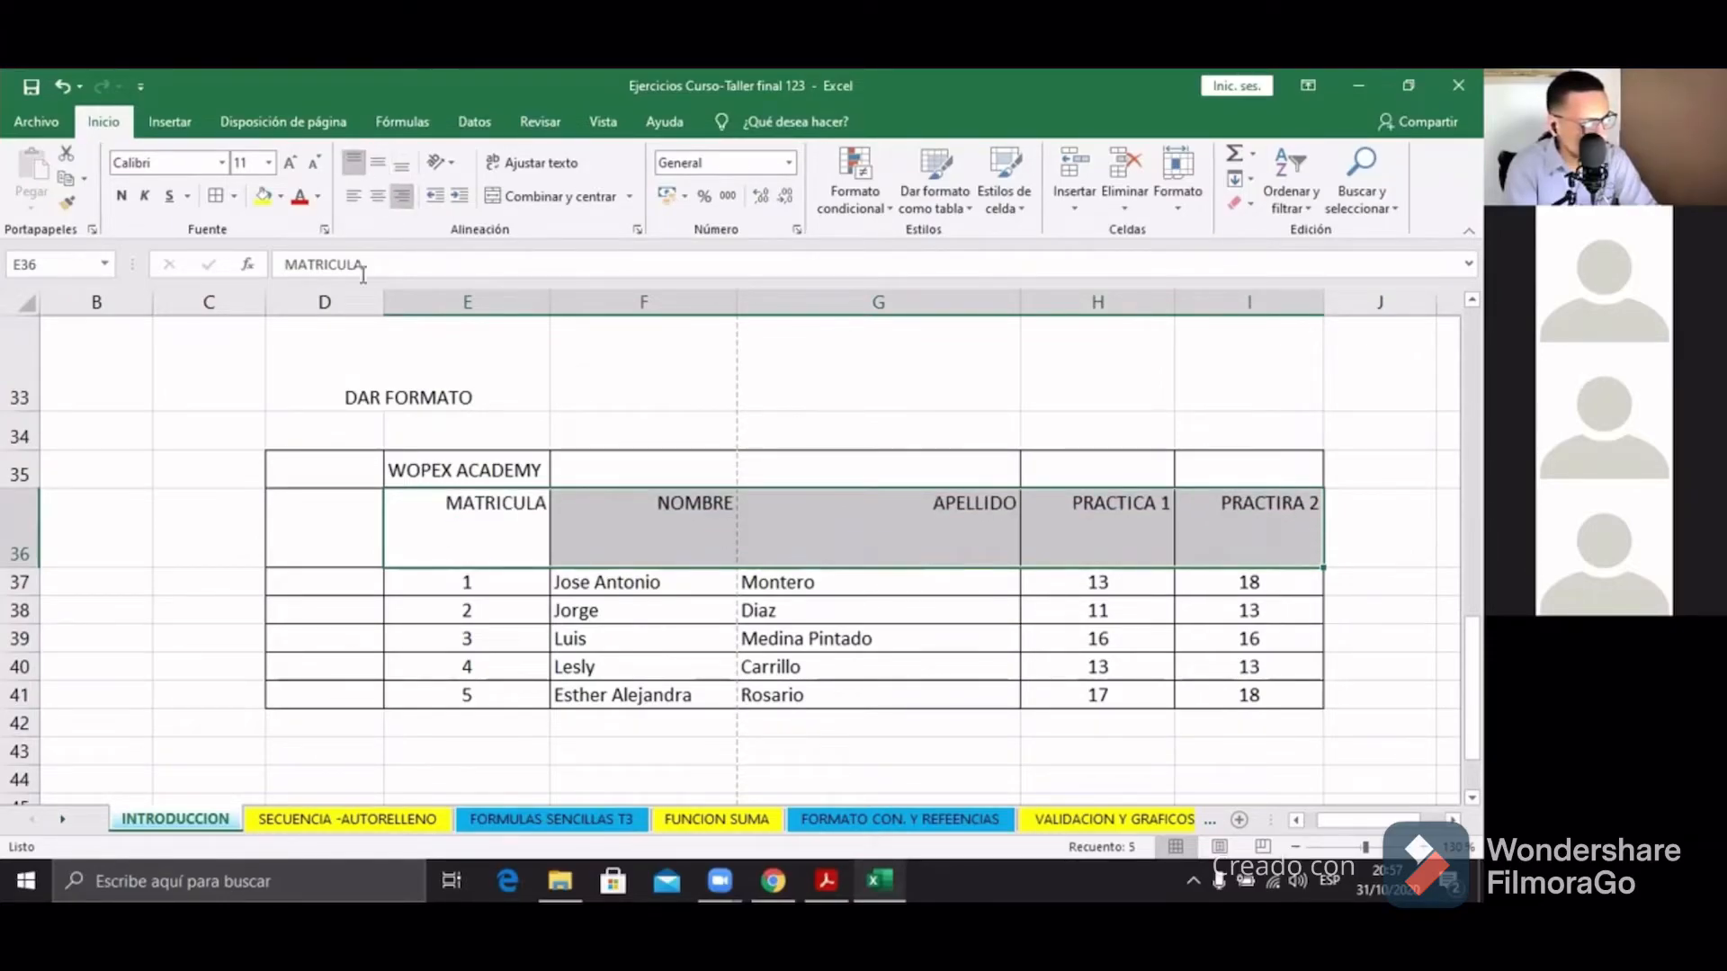
pyautogui.click(379, 197)
pyautogui.click(378, 164)
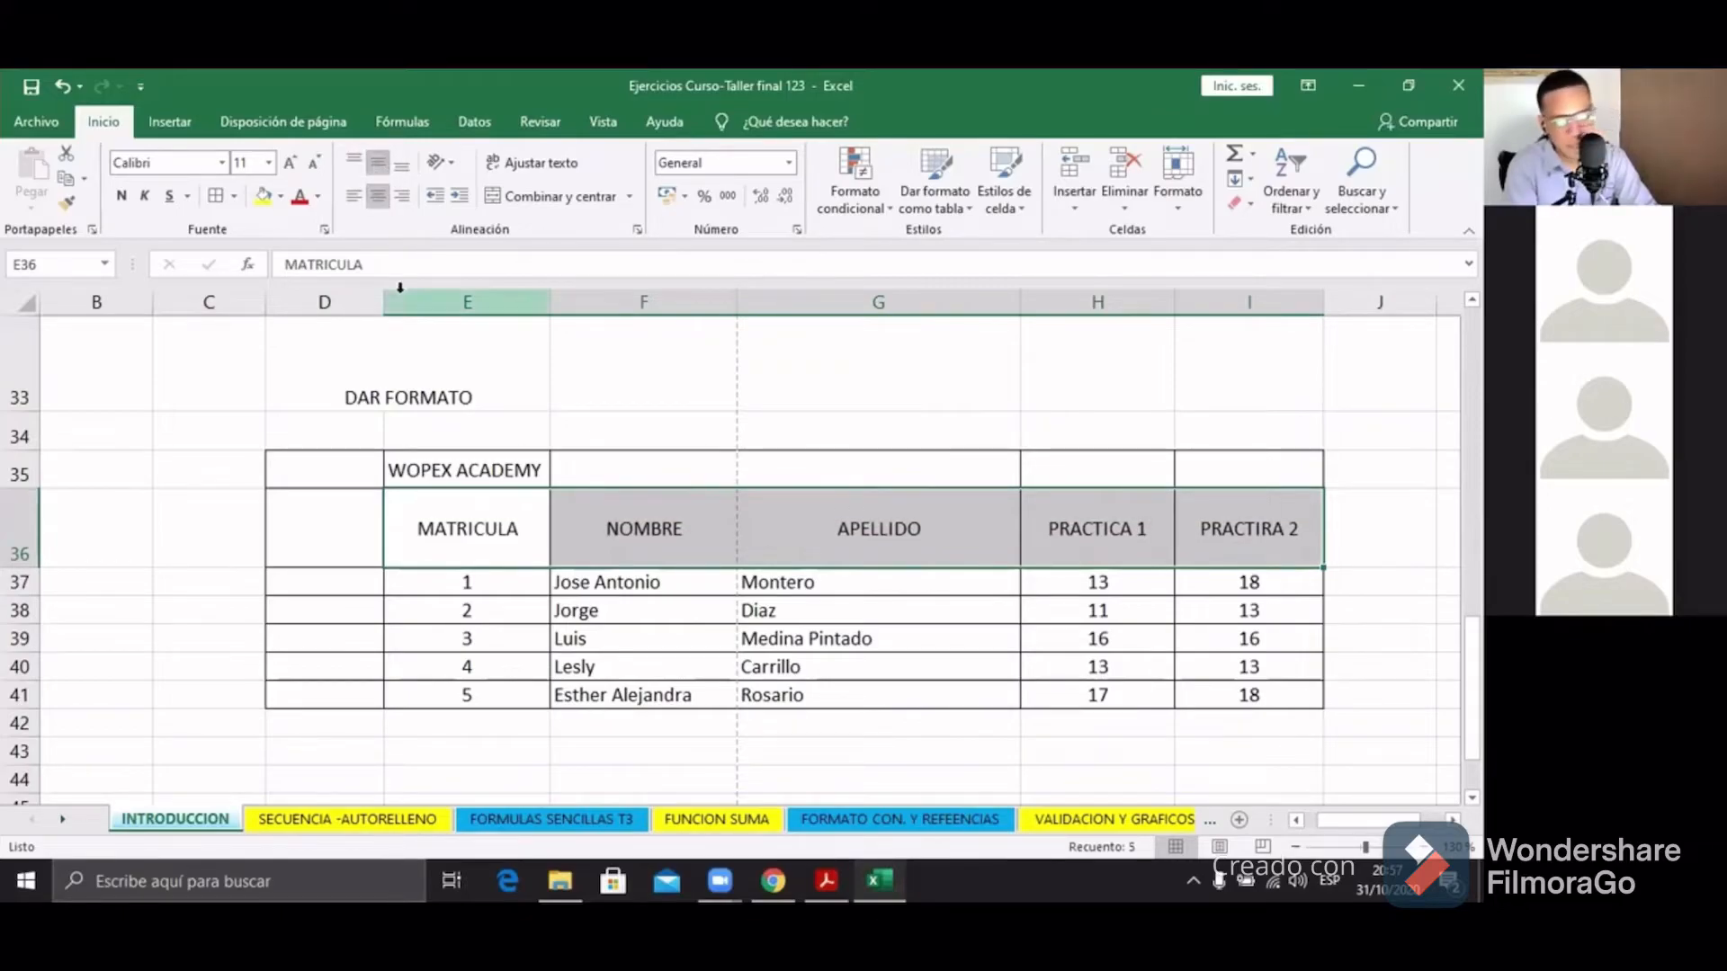
pyautogui.click(673, 688)
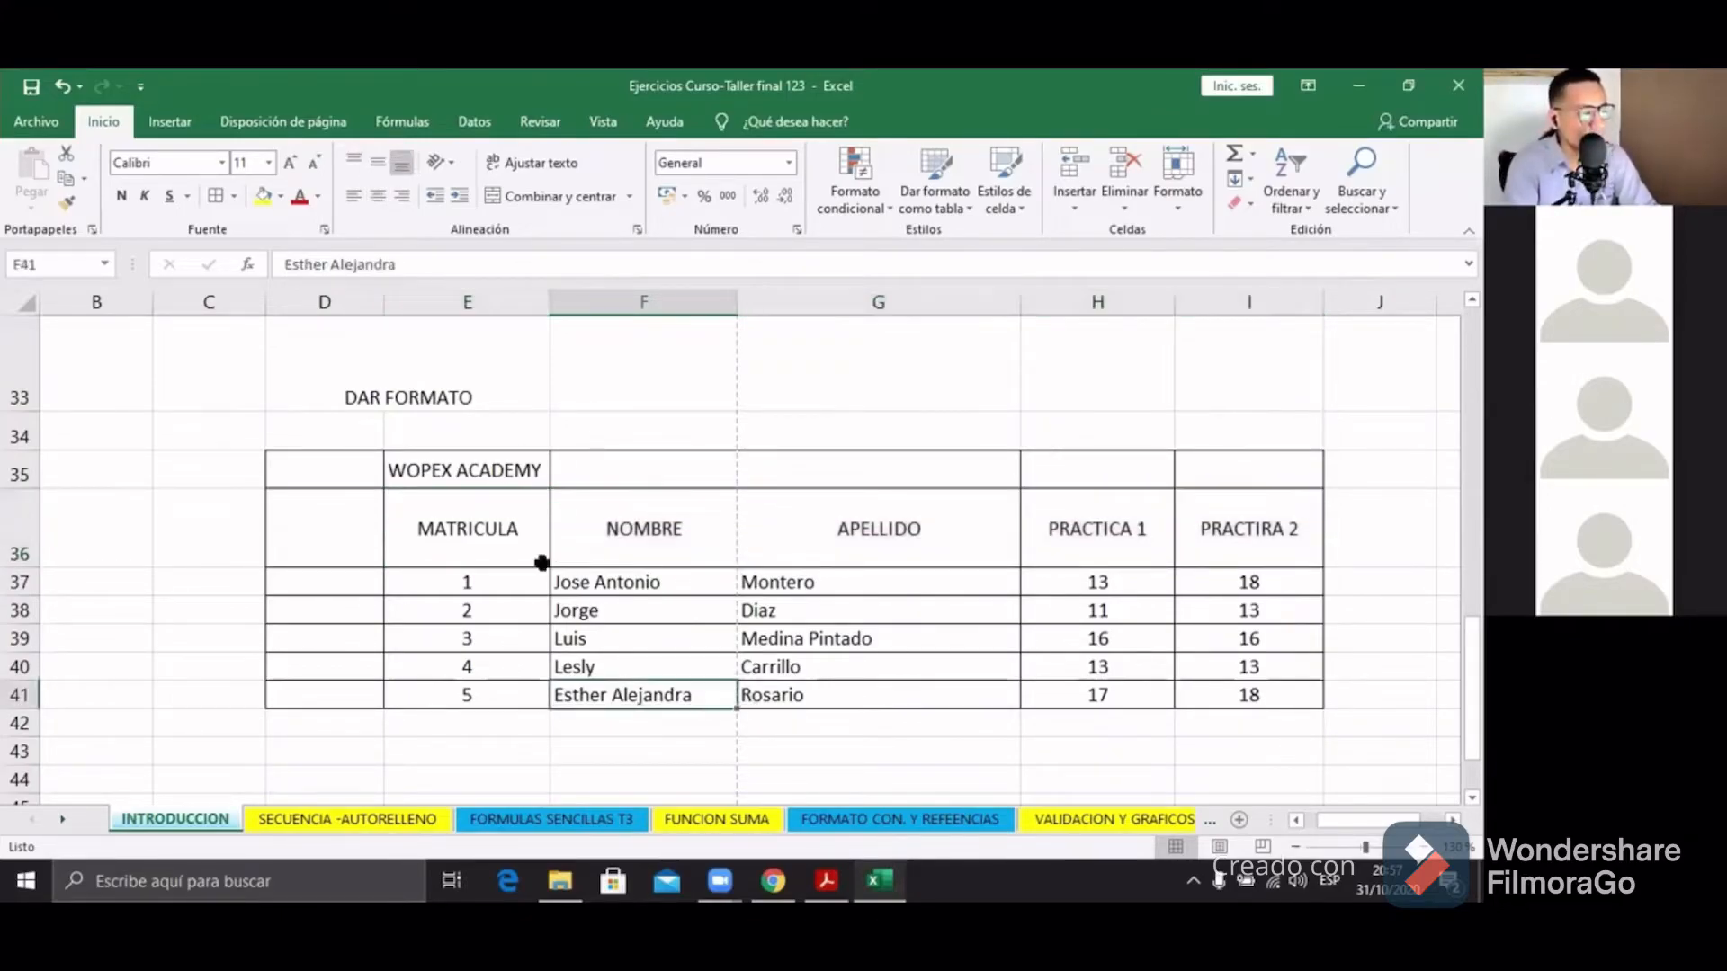
pyautogui.moveTo(525, 548); pyautogui.dragTo(1268, 540)
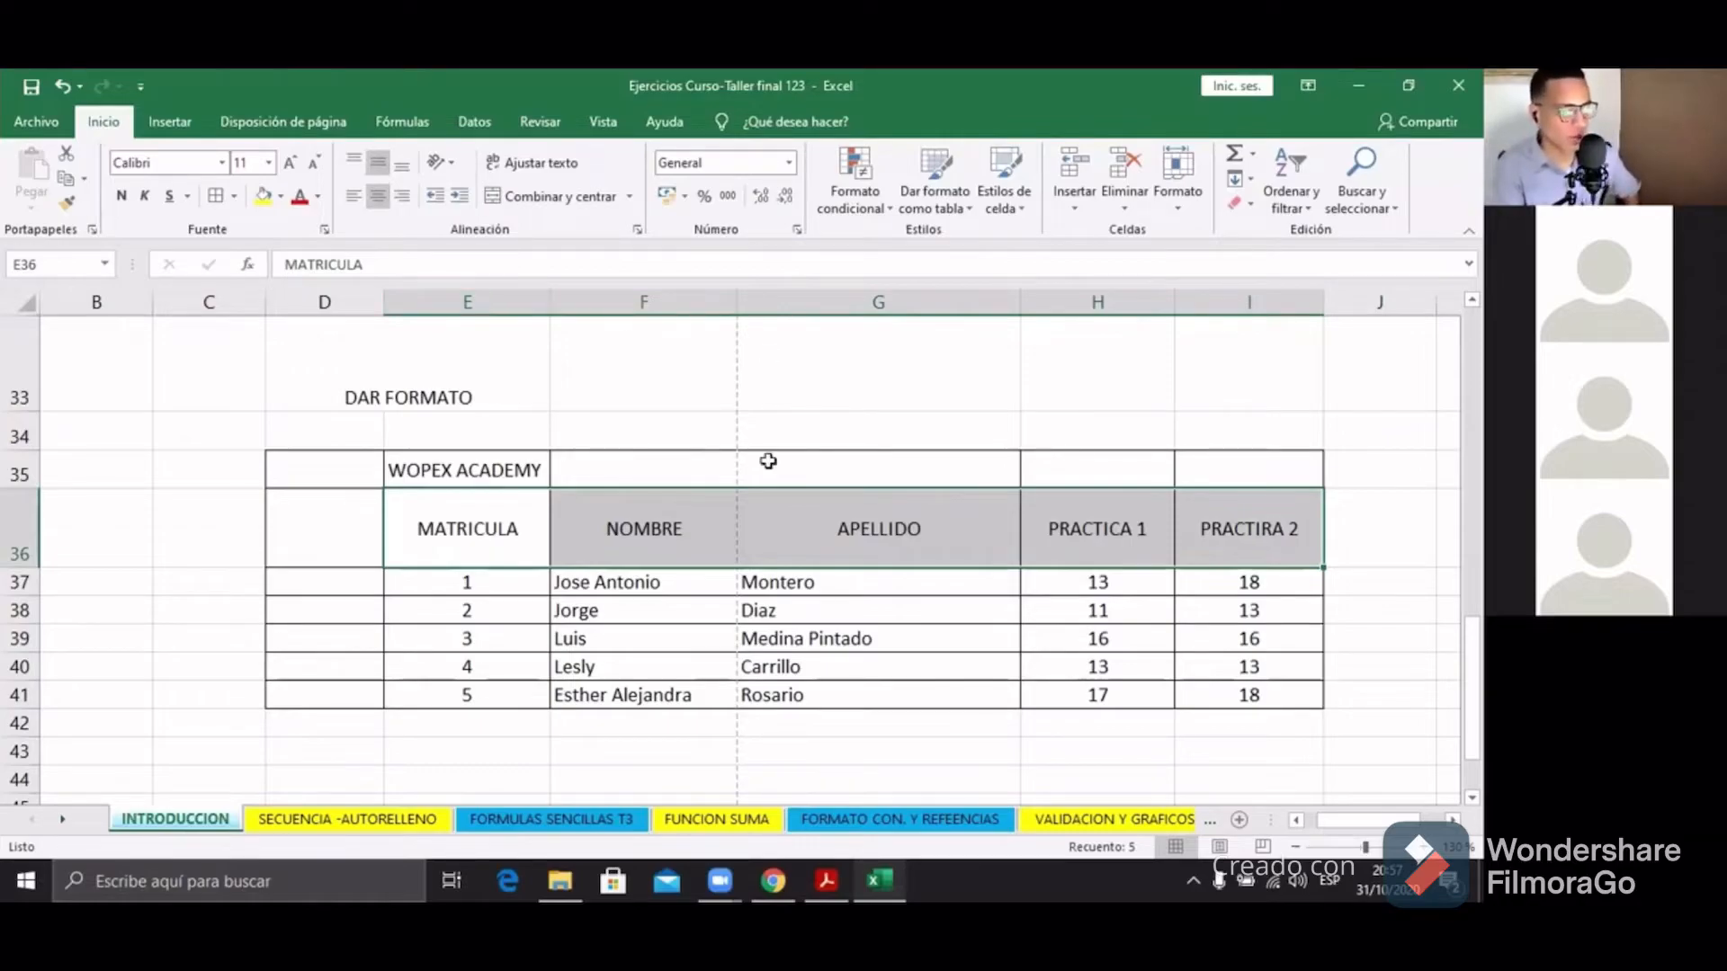
pyautogui.click(536, 583)
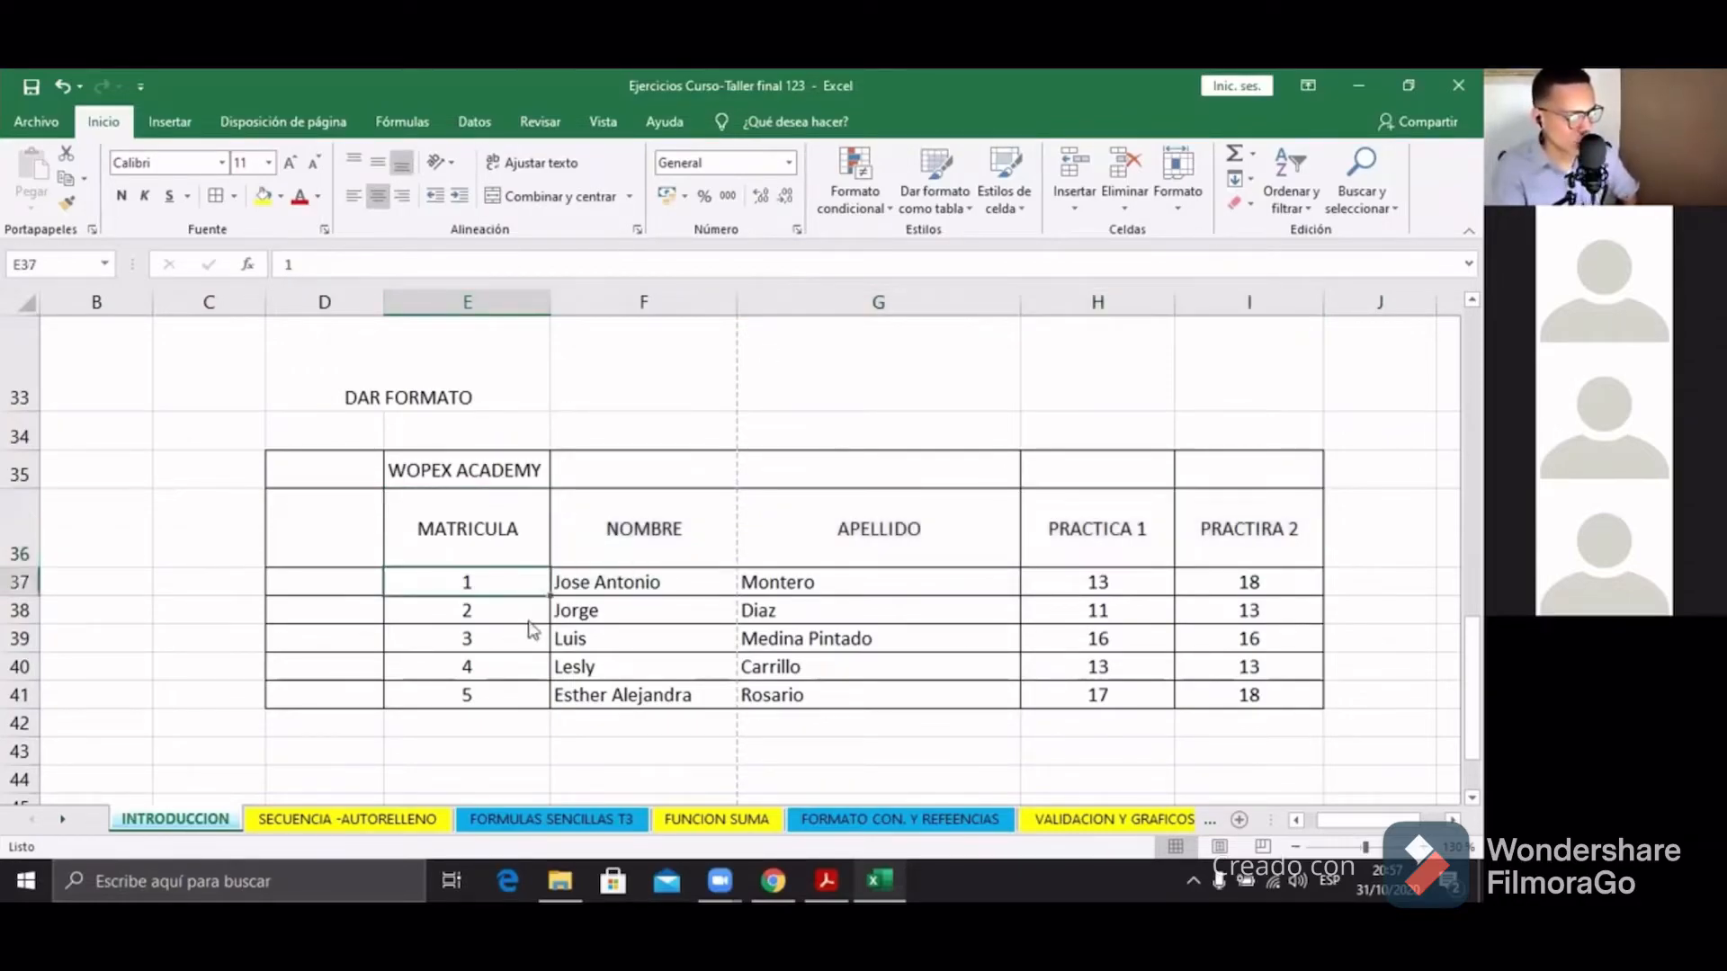
pyautogui.moveTo(530, 630); pyautogui.dragTo(526, 638)
pyautogui.click(899, 444)
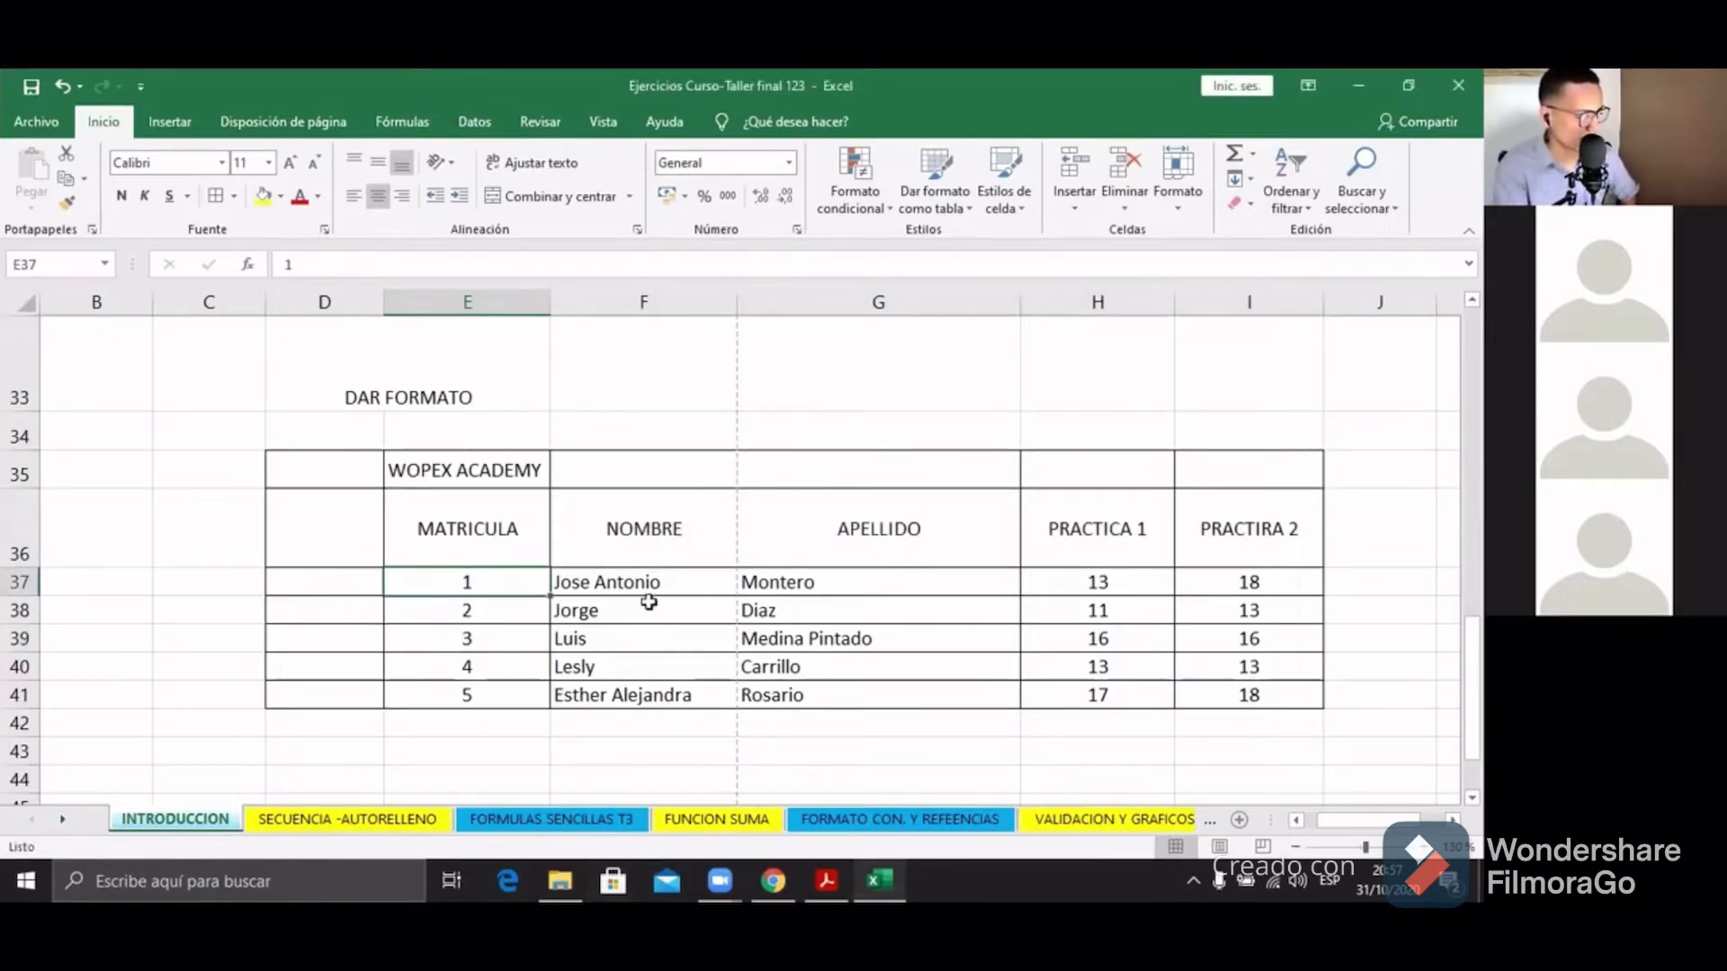
pyautogui.moveTo(482, 582); pyautogui.dragTo(478, 698)
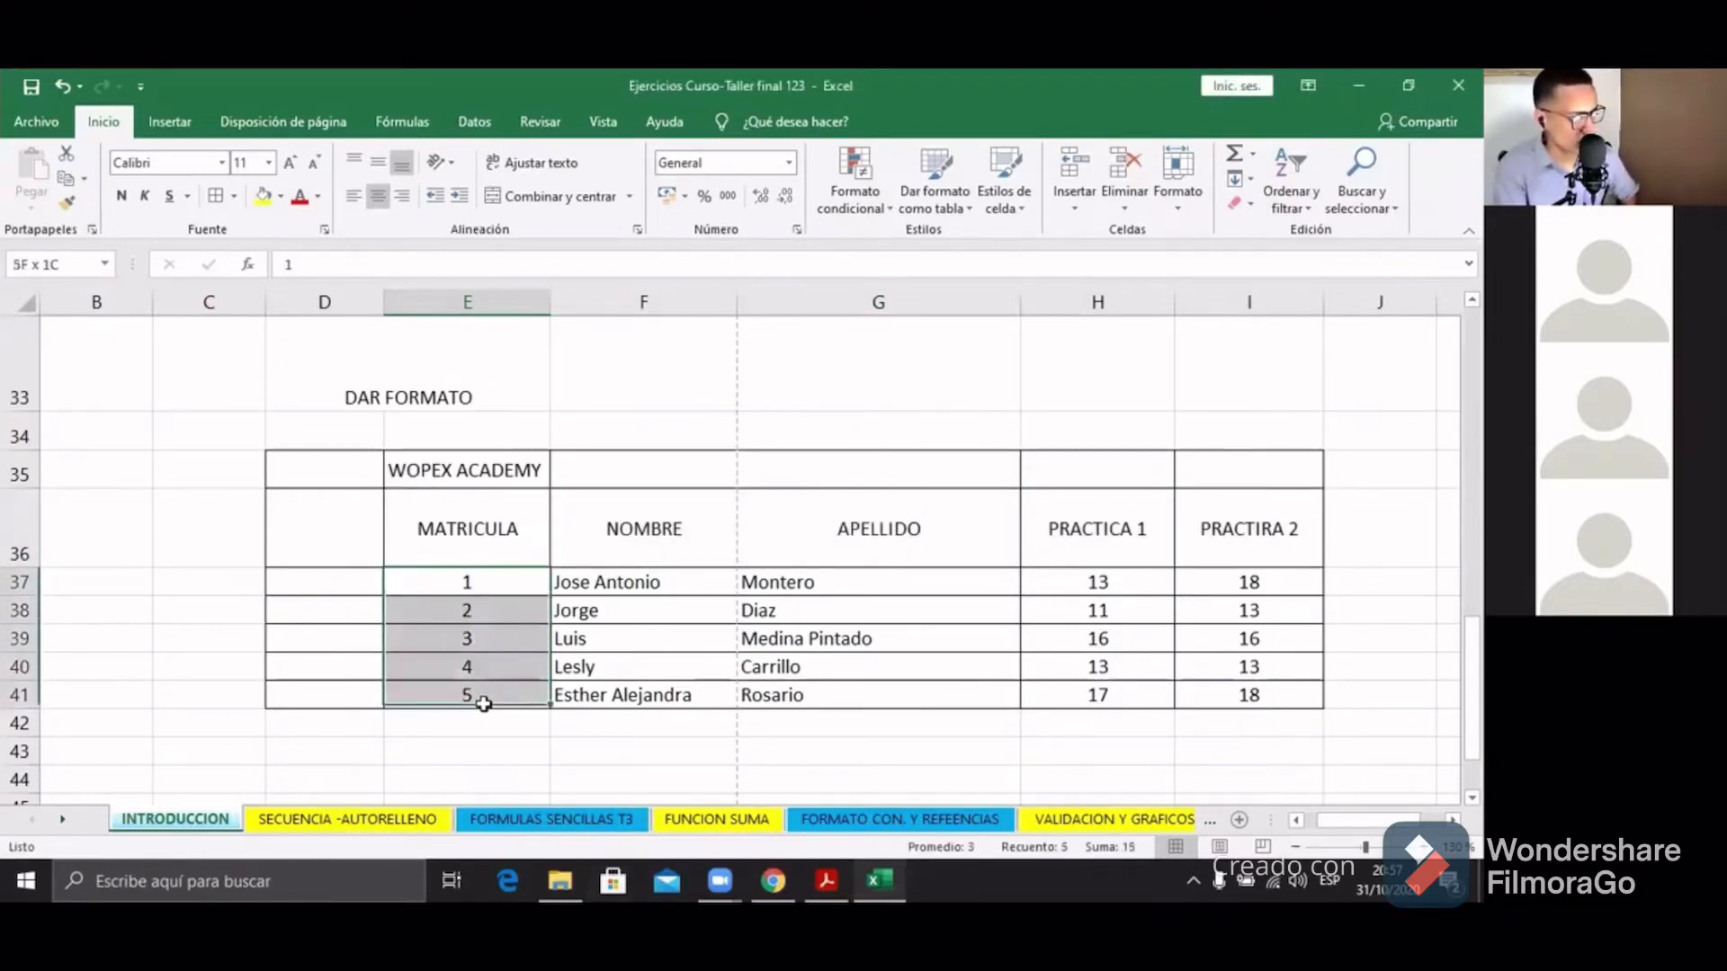
pyautogui.click(353, 196)
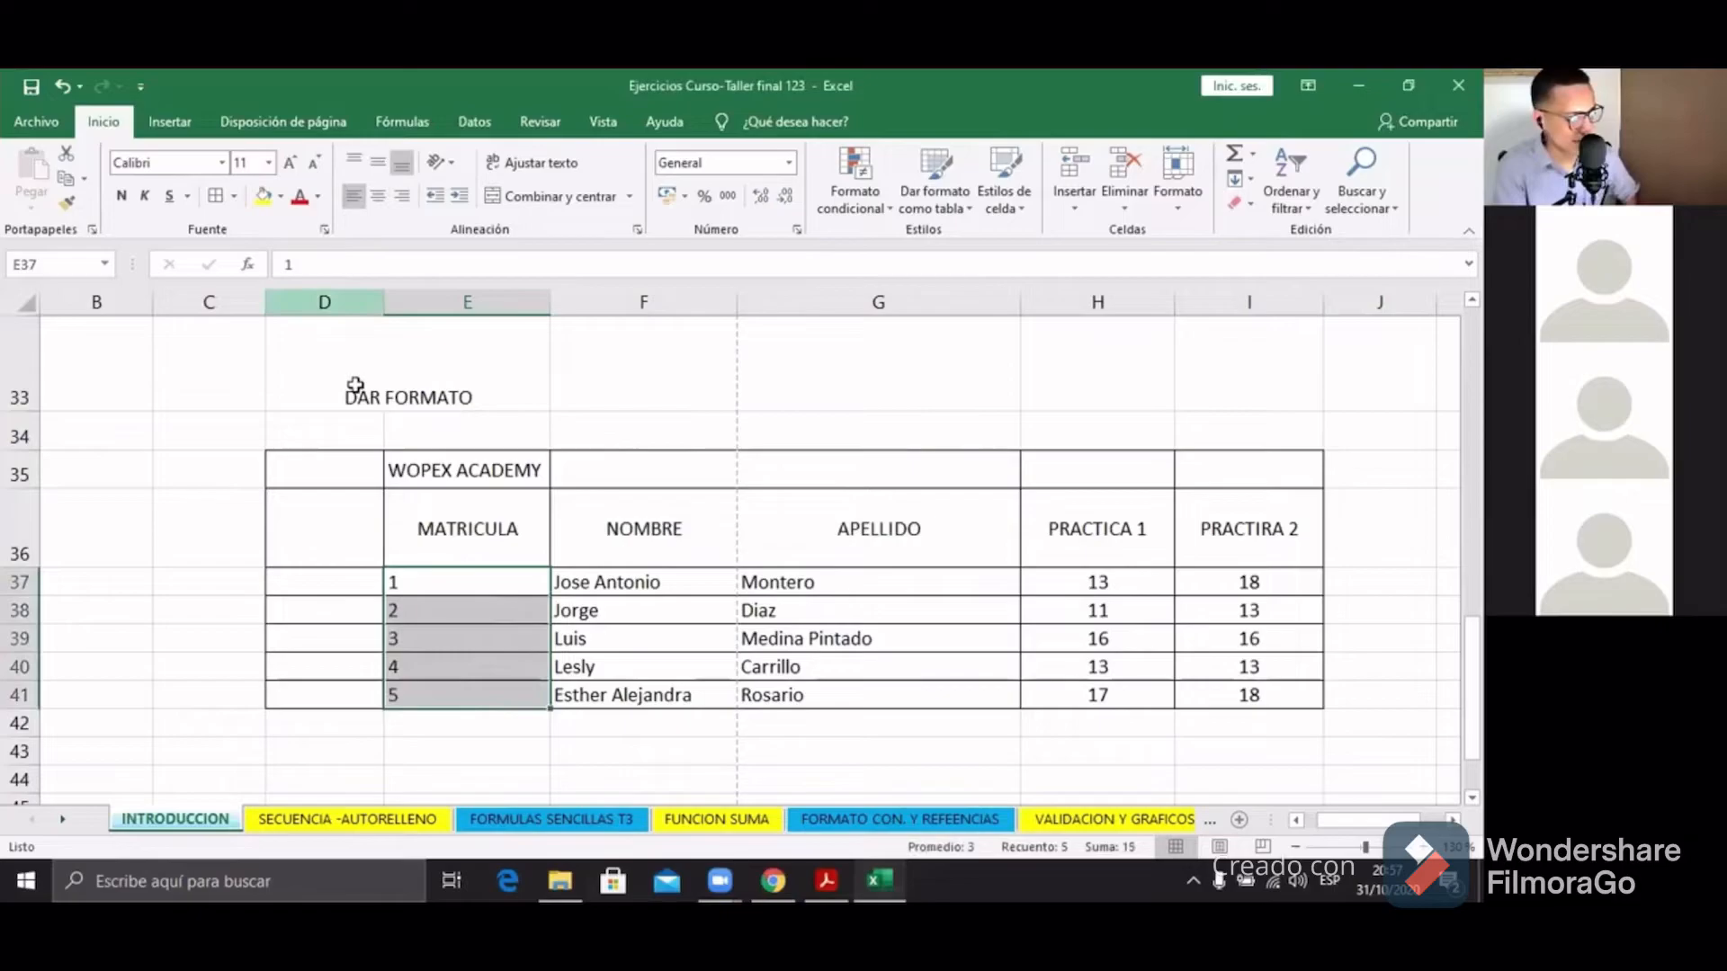
pyautogui.click(378, 196)
pyautogui.click(378, 162)
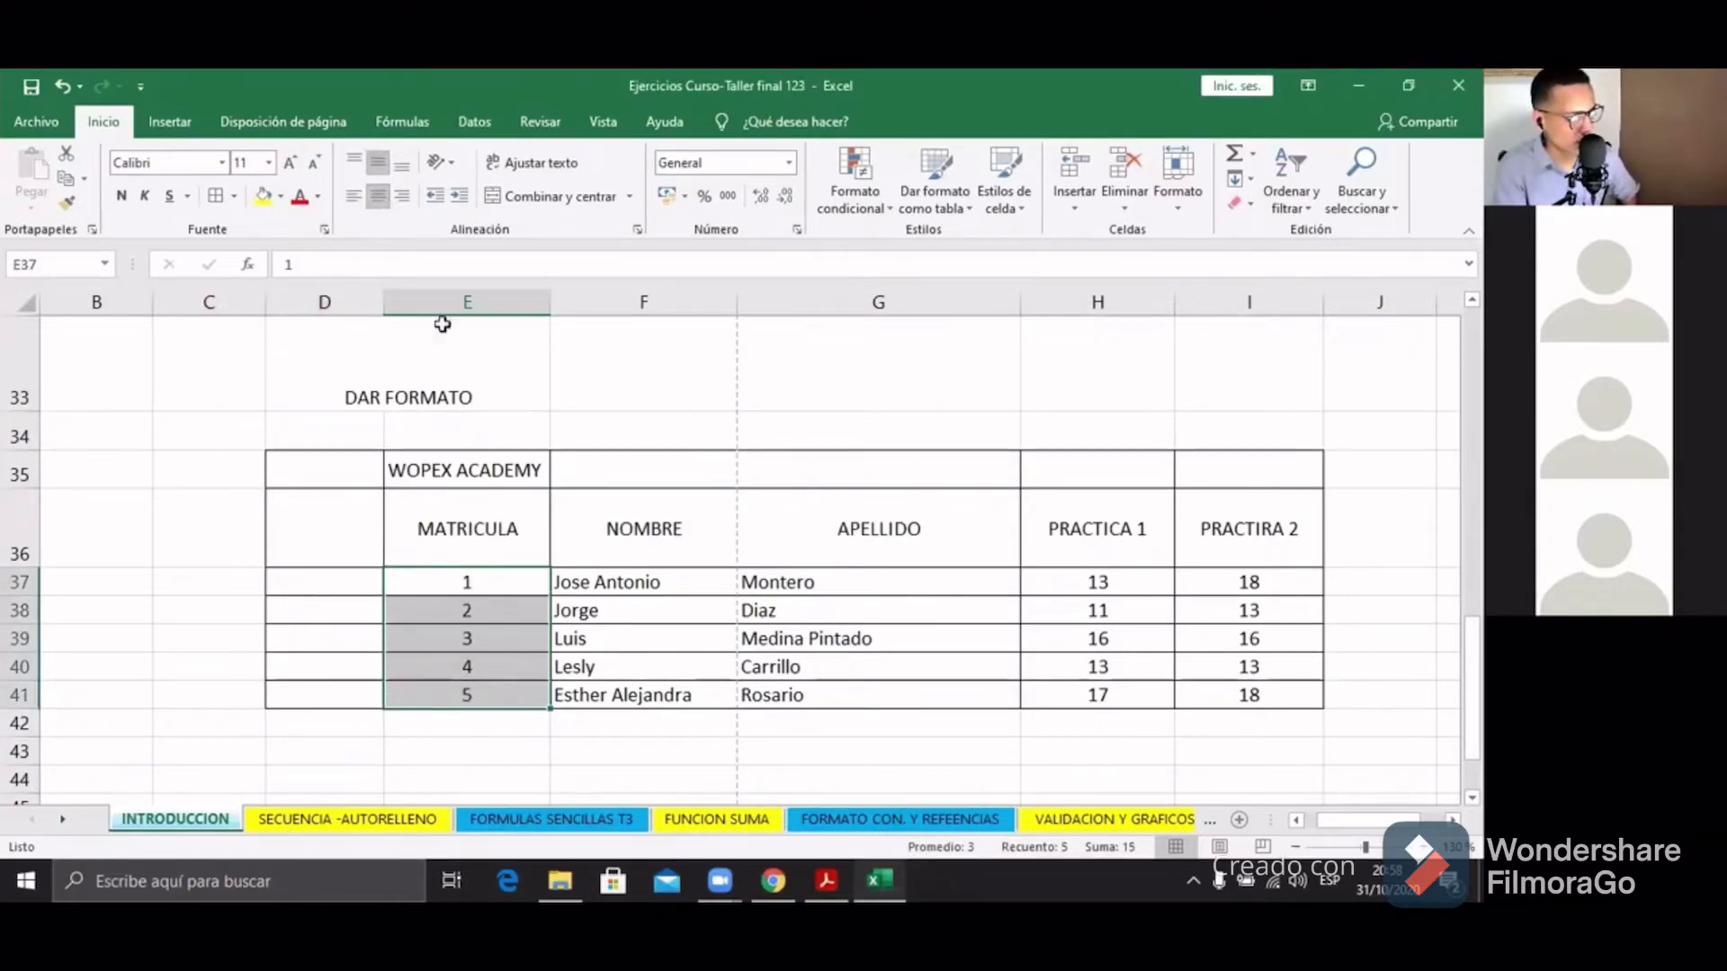
pyautogui.moveTo(596, 585); pyautogui.dragTo(621, 715)
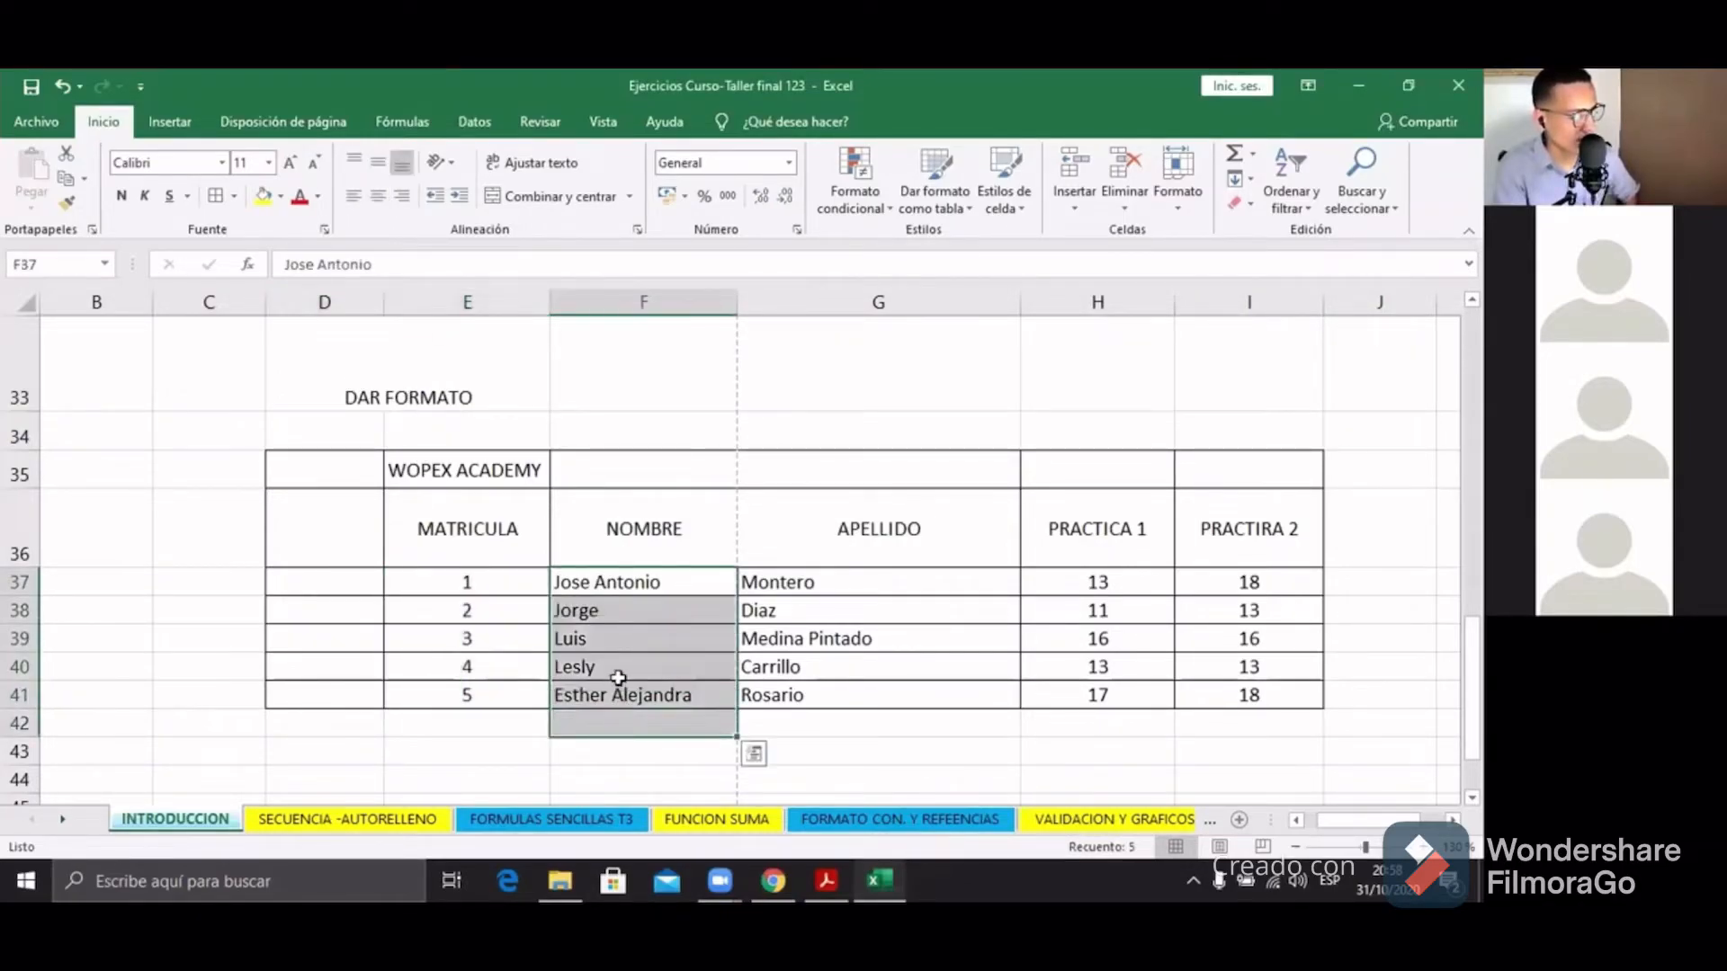
pyautogui.click(618, 610)
pyautogui.moveTo(627, 583); pyautogui.dragTo(629, 694)
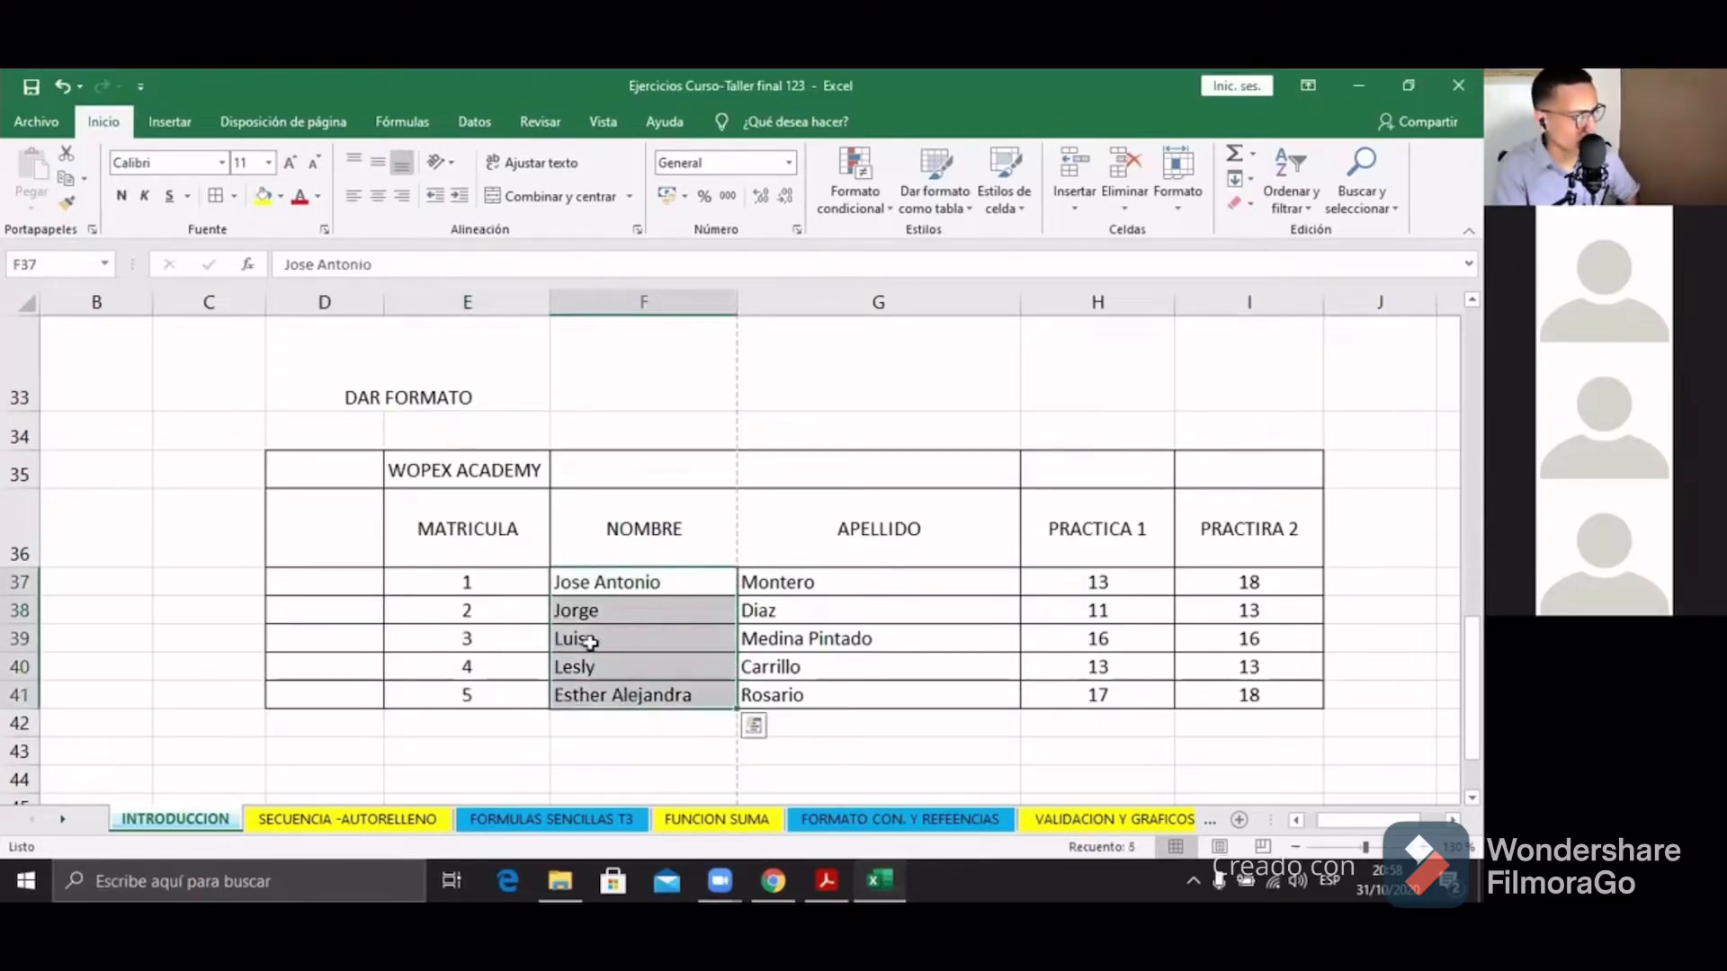
pyautogui.click(377, 199)
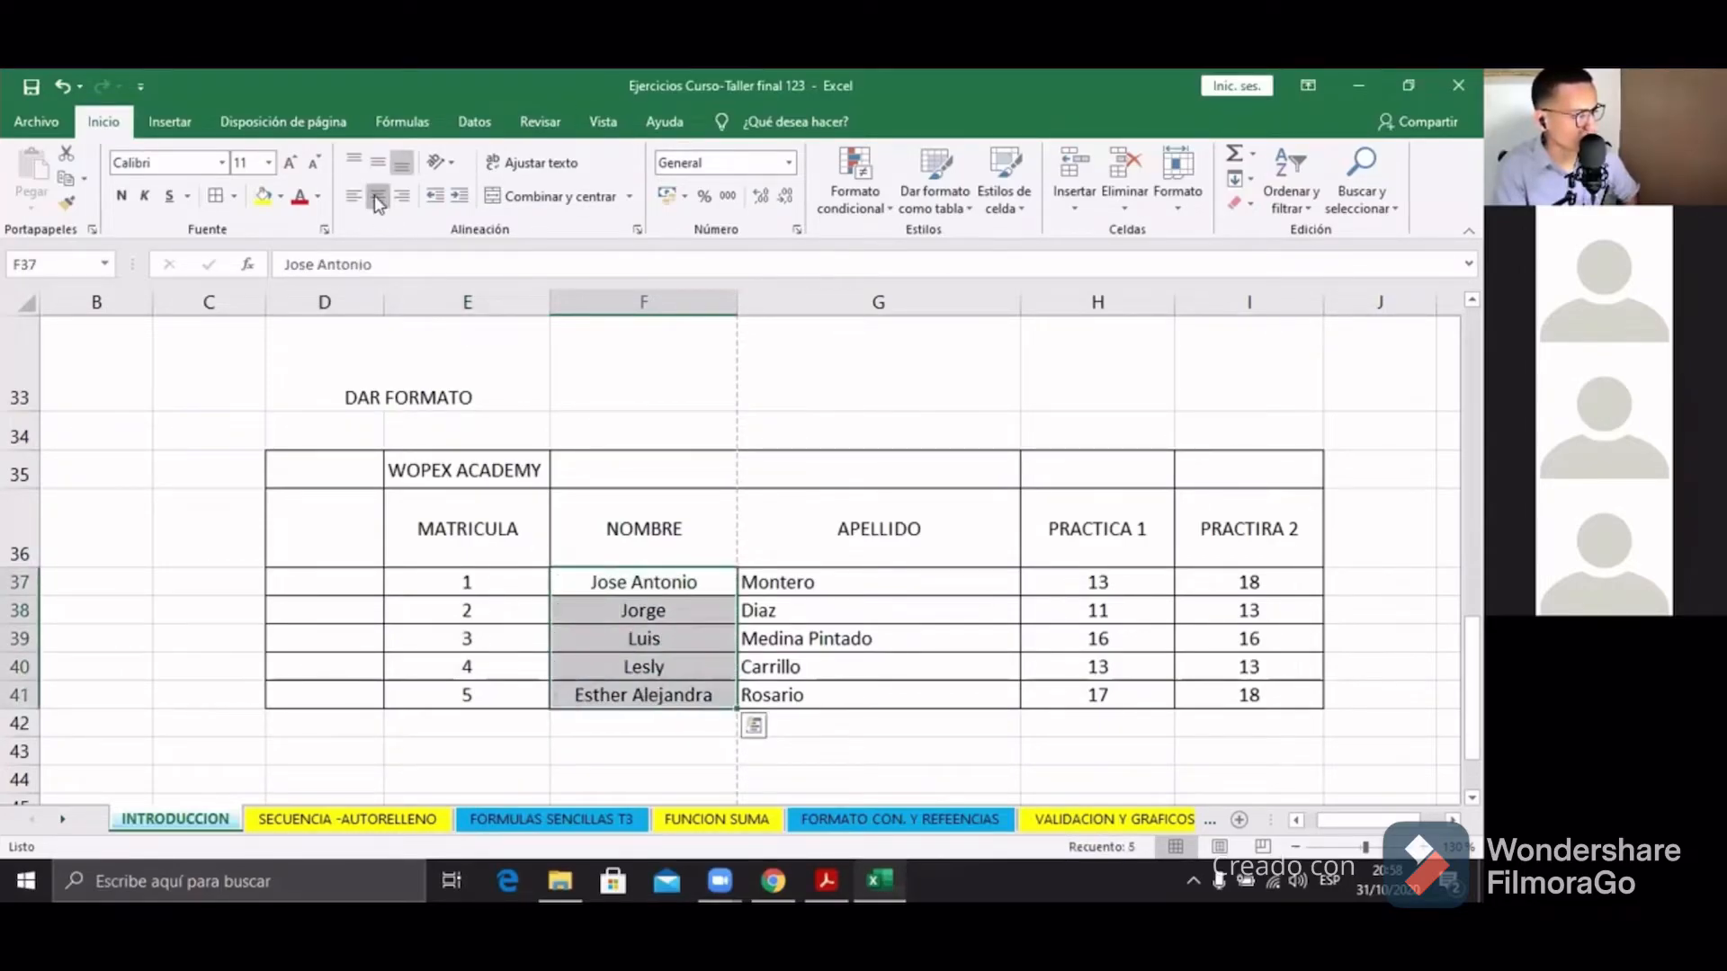
pyautogui.click(406, 202)
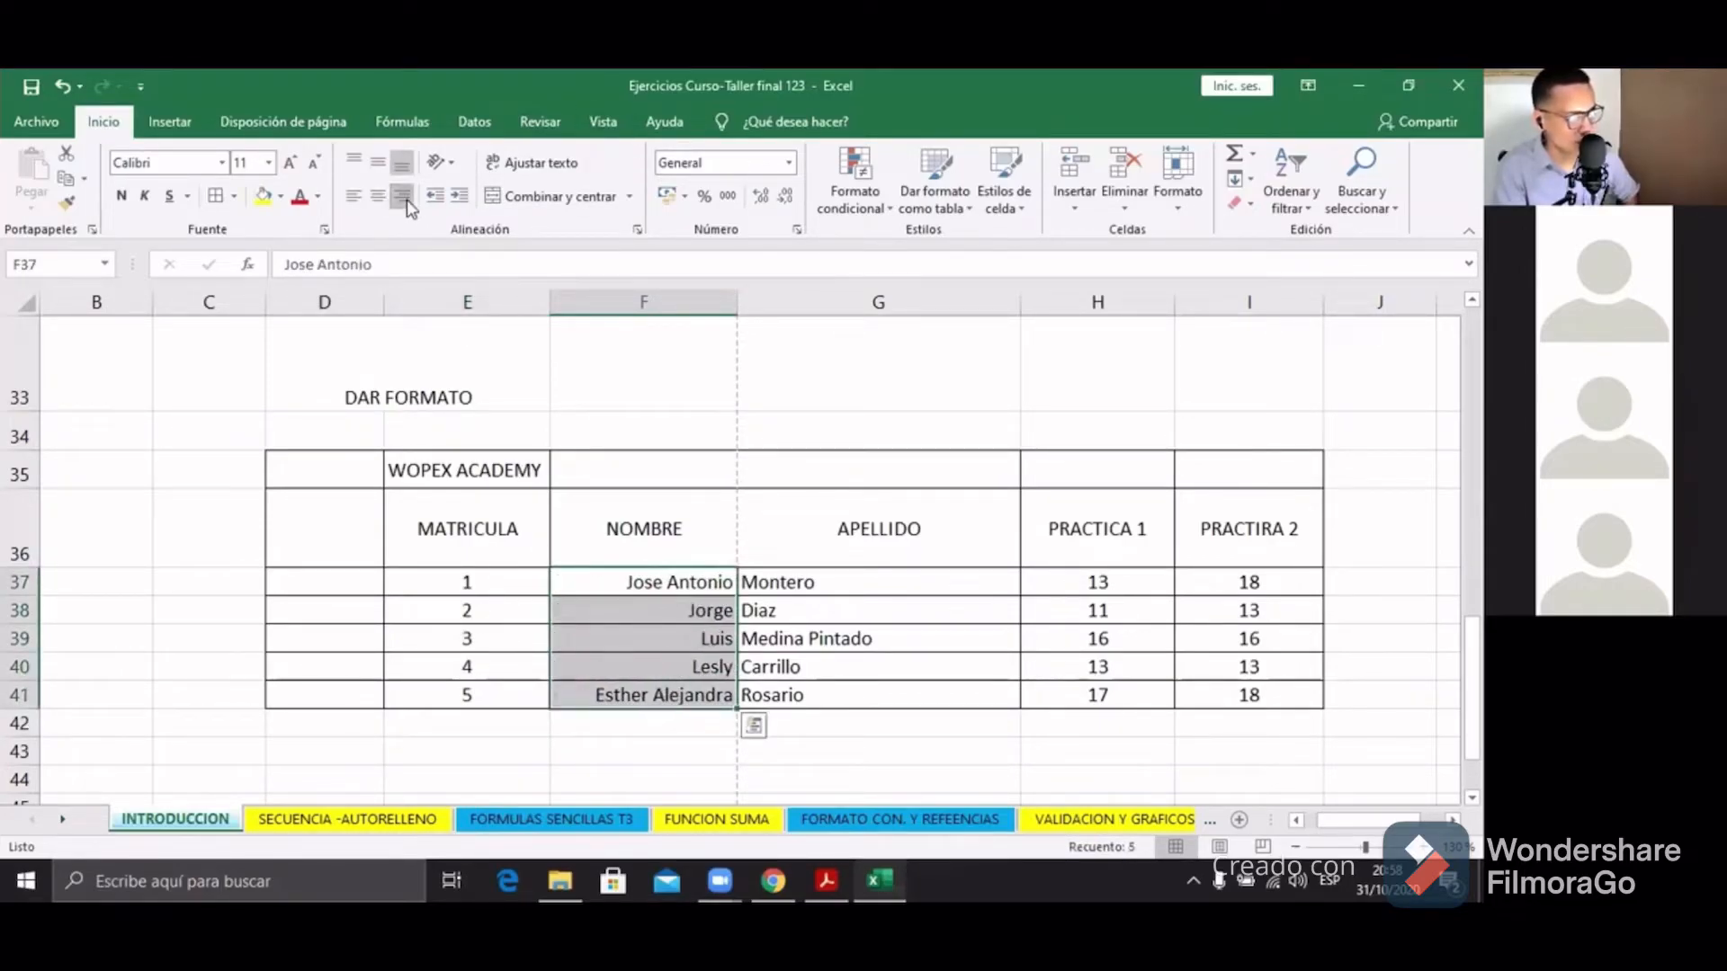
pyautogui.click(354, 198)
pyautogui.click(843, 580)
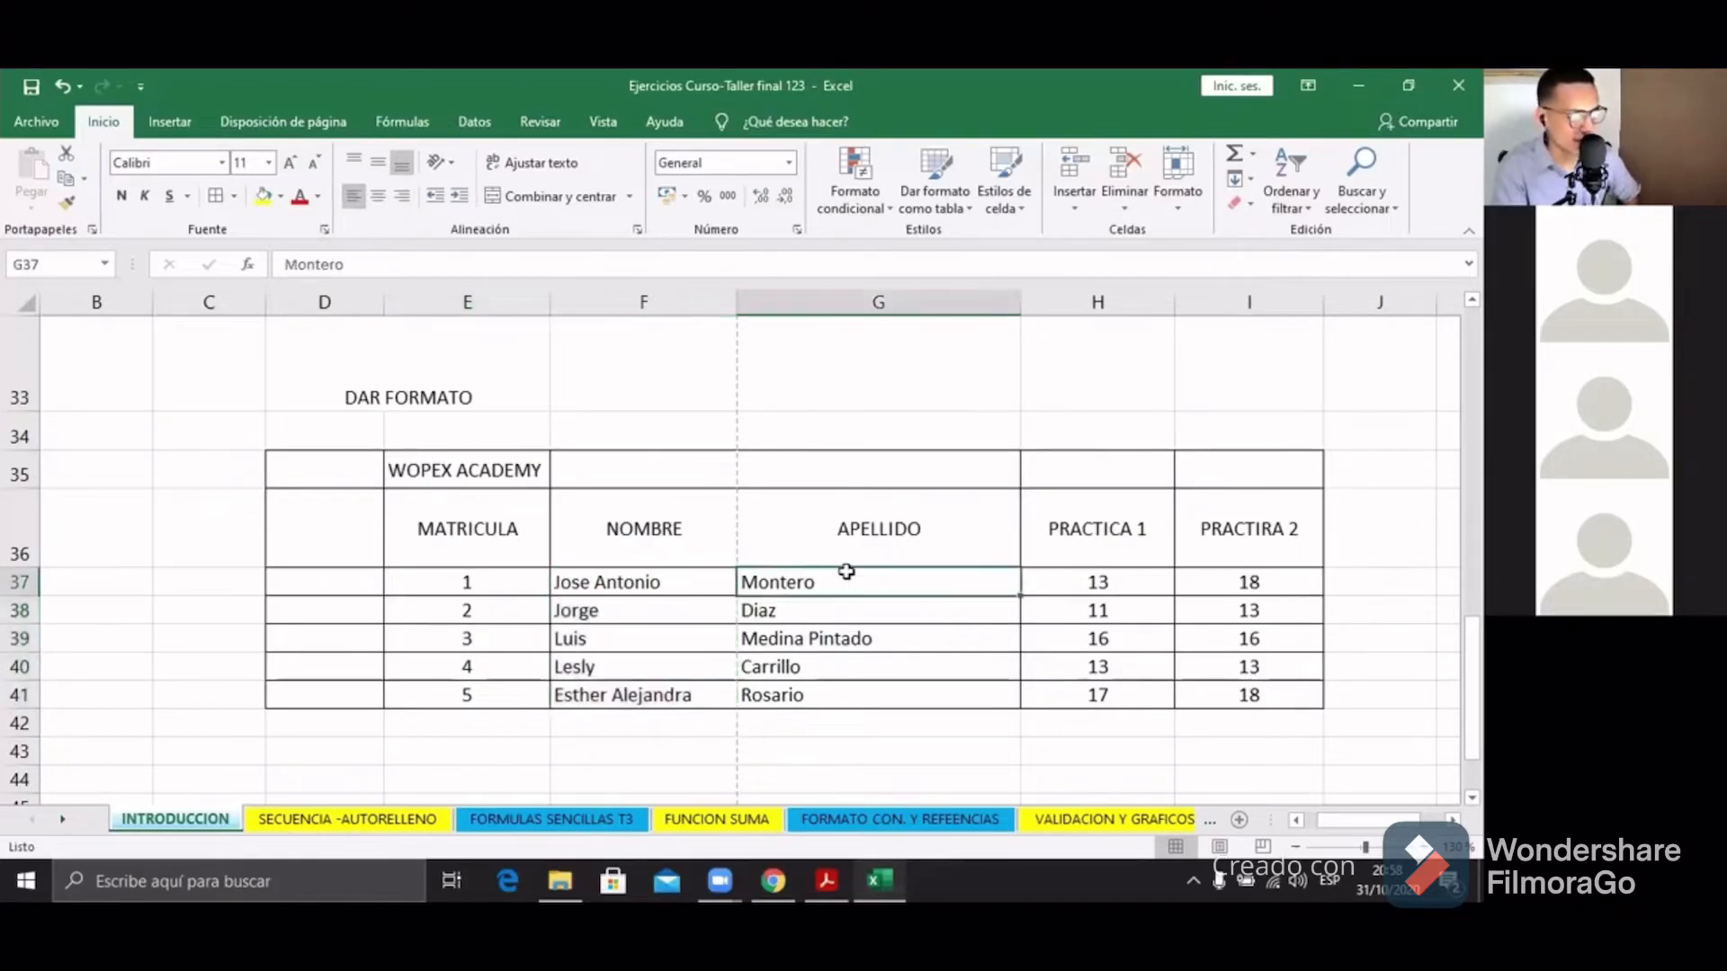
pyautogui.moveTo(467, 582); pyautogui.dragTo(492, 710)
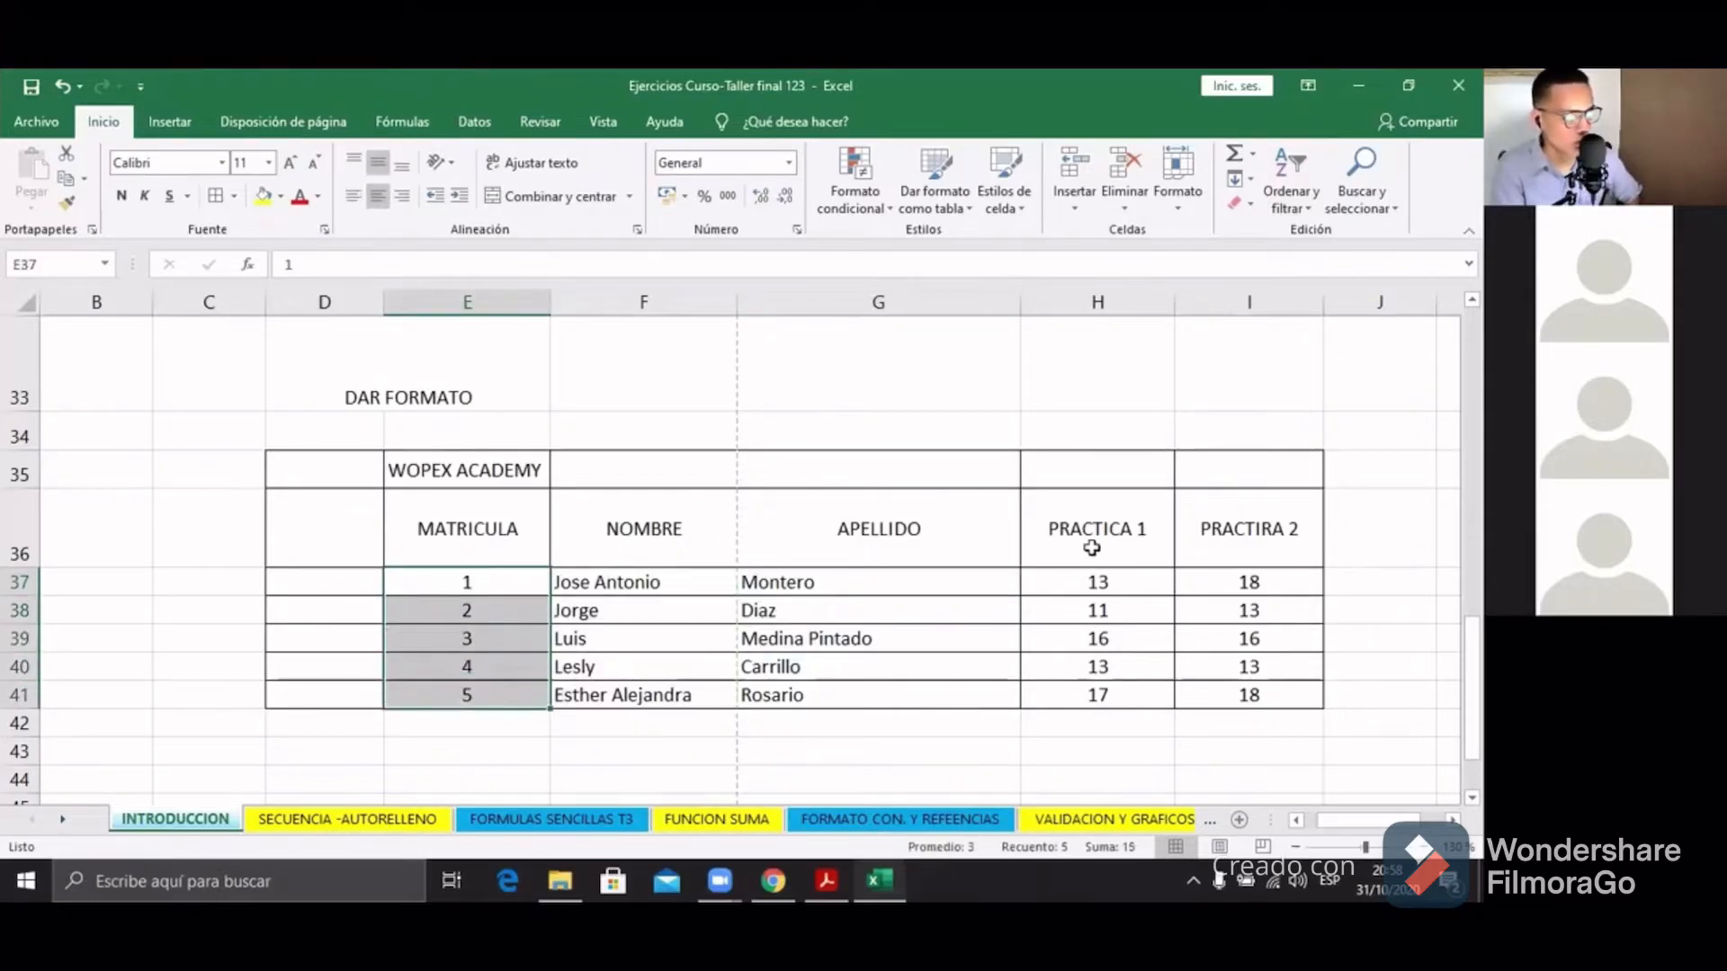
pyautogui.moveTo(1125, 583); pyautogui.dragTo(1124, 706)
pyautogui.moveTo(1203, 579); pyautogui.dragTo(1225, 699)
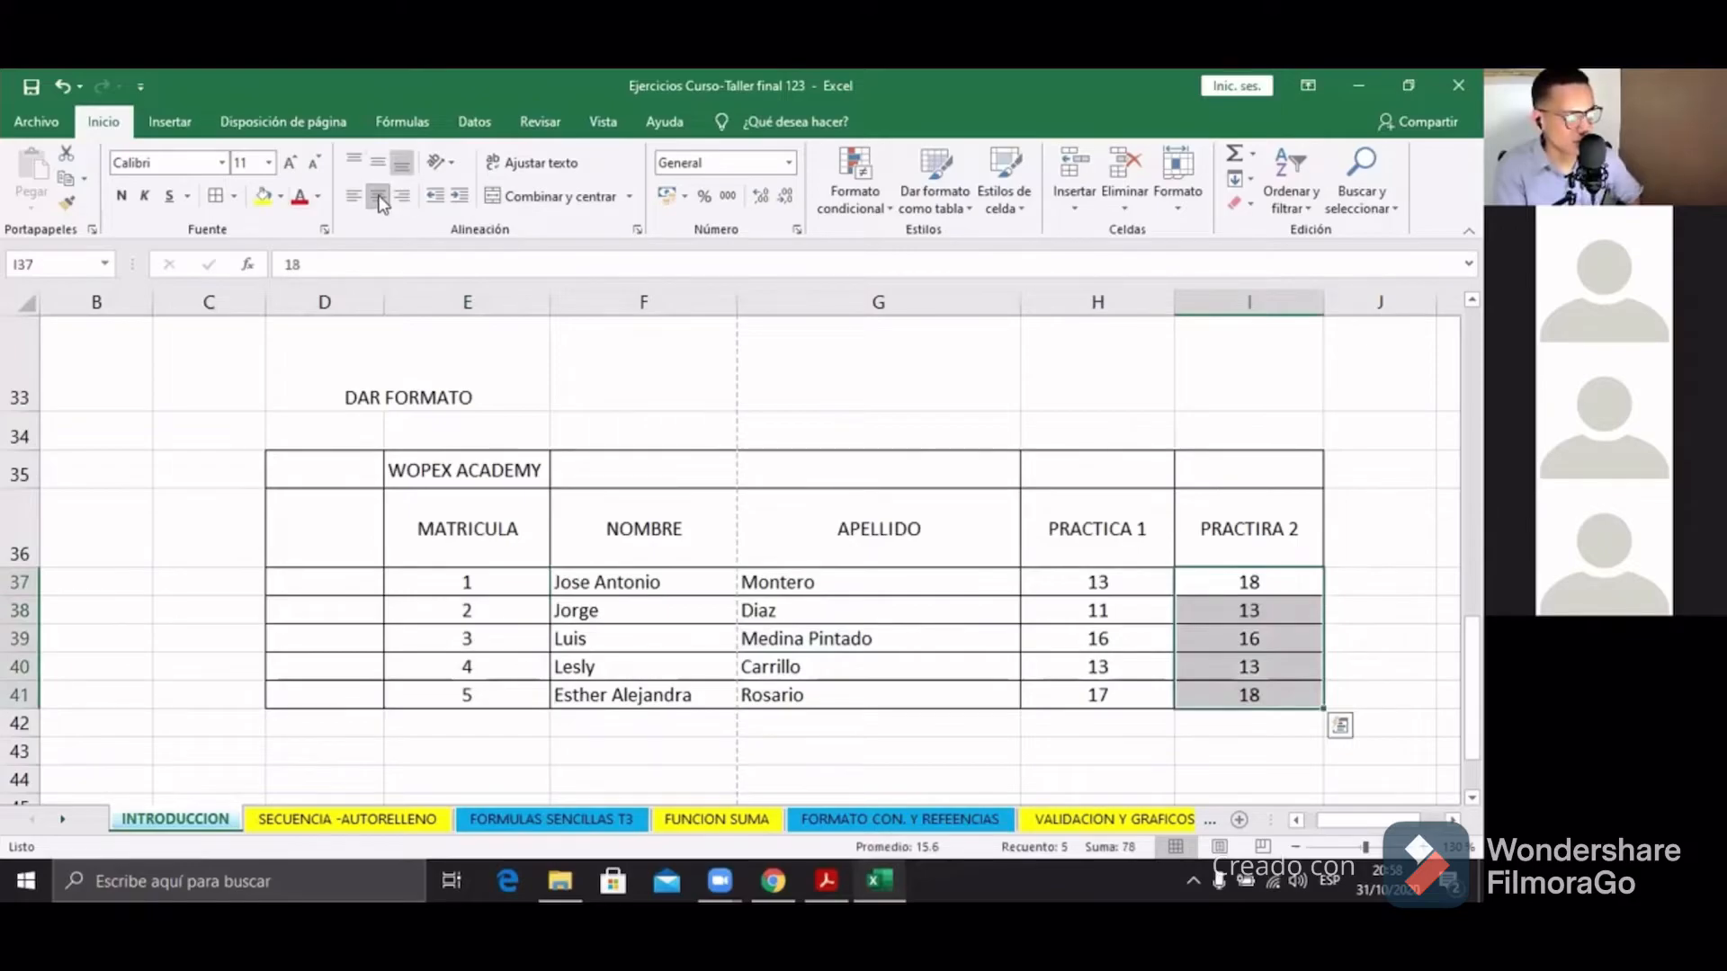
pyautogui.moveTo(629, 584); pyautogui.dragTo(848, 704)
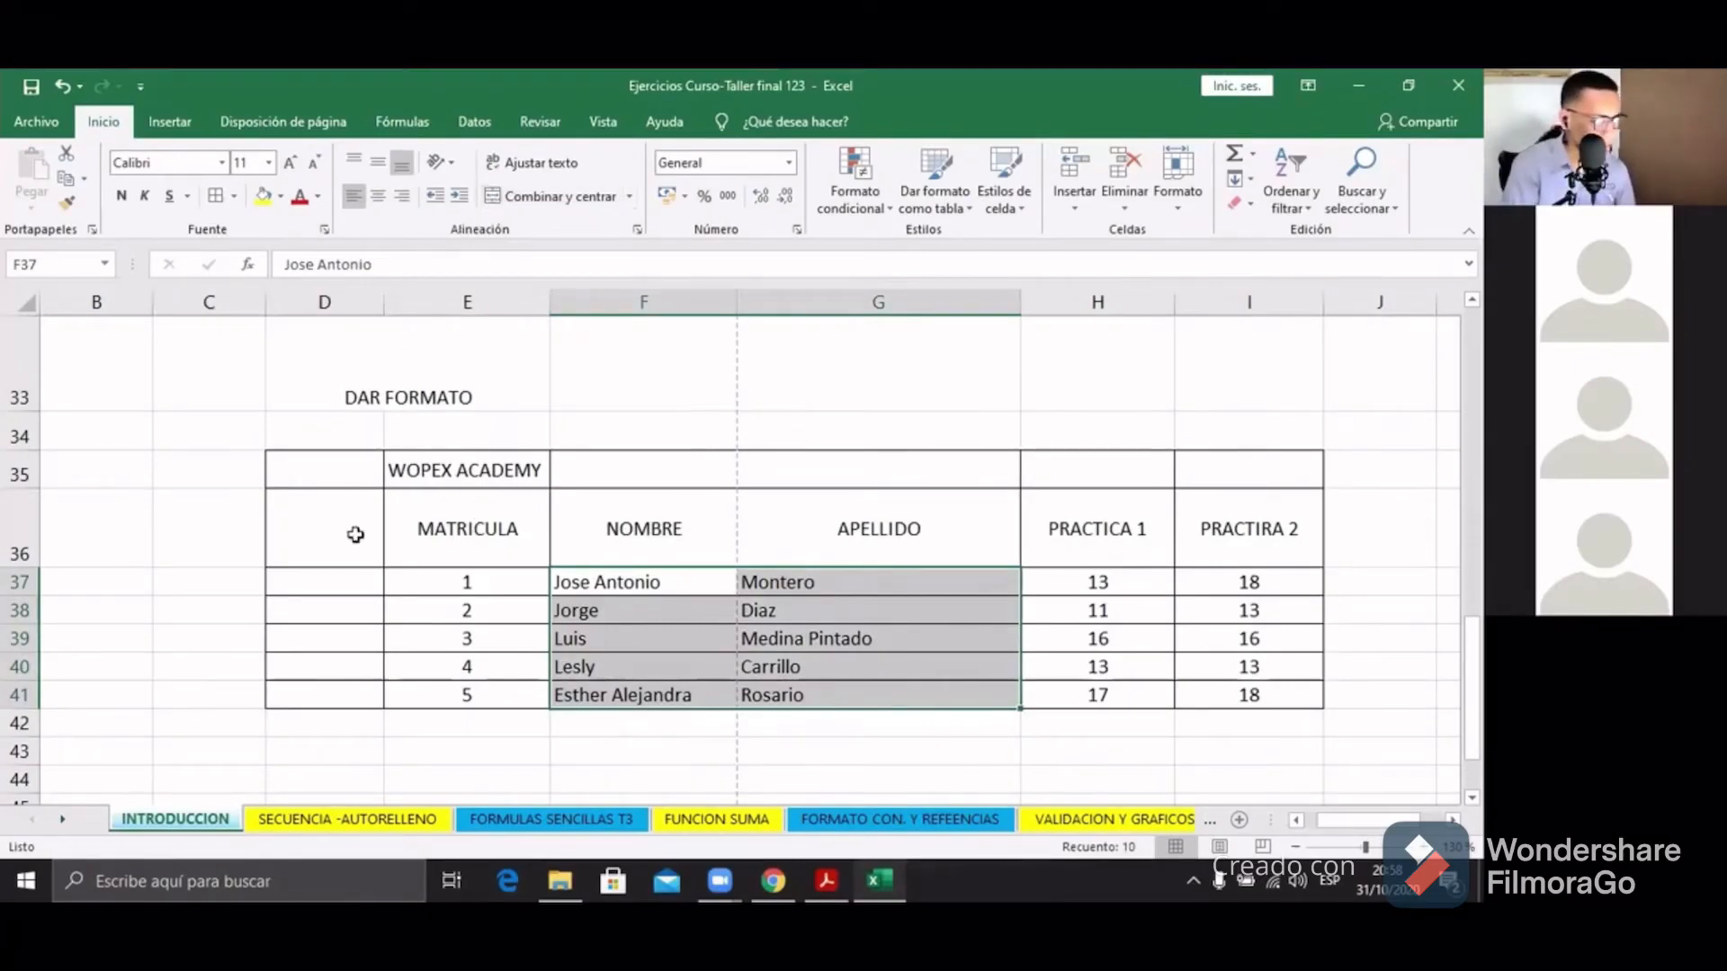
# Step: Select D35:I35 and apply Combinar y centrar to the WOPEX ACADEMY title
pyautogui.click(463, 472)
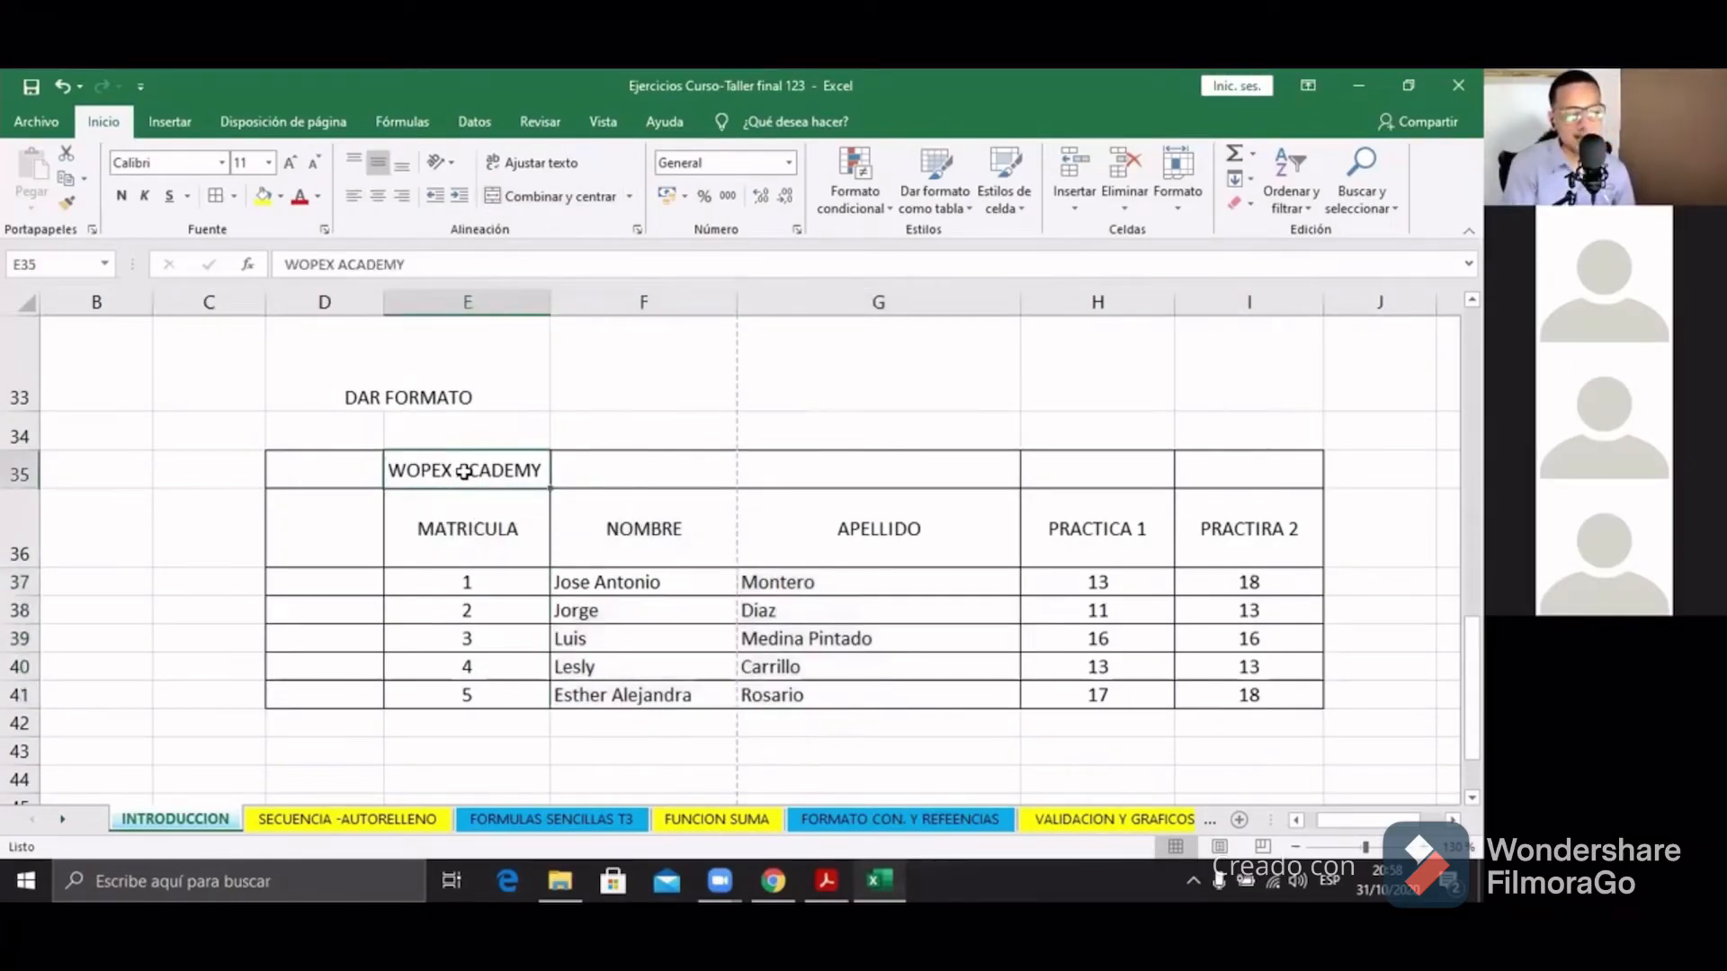
pyautogui.click(717, 470)
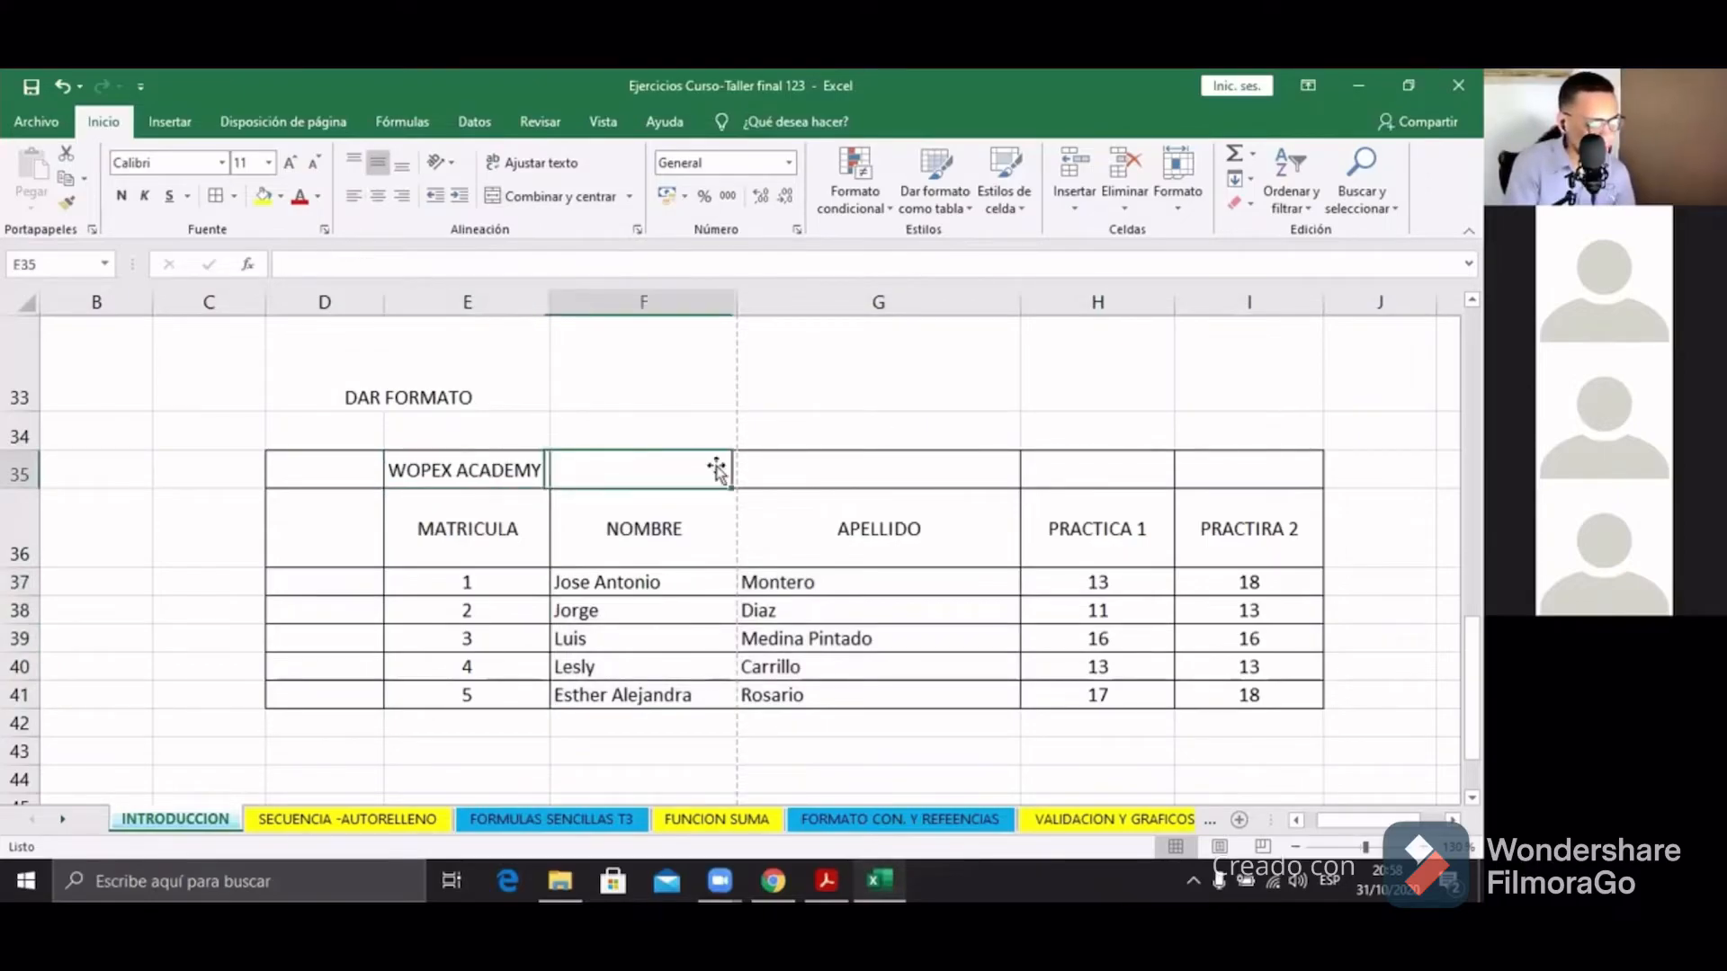
pyautogui.click(773, 463)
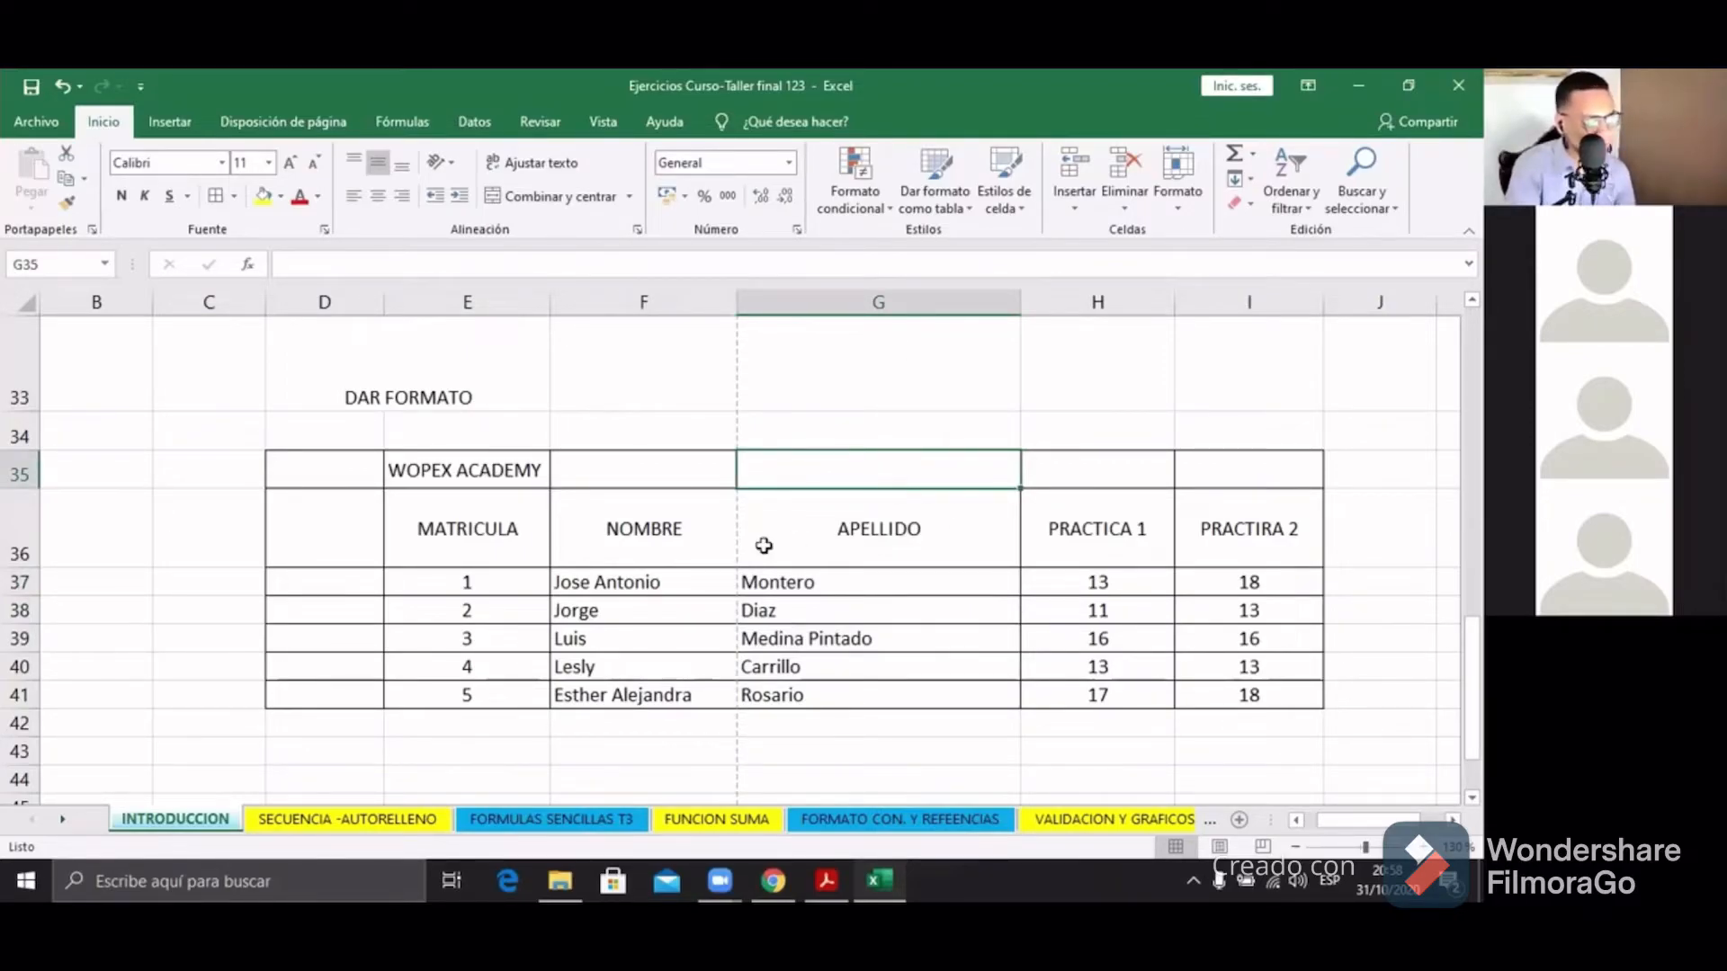
pyautogui.click(371, 460)
pyautogui.moveTo(370, 461); pyautogui.dragTo(1289, 457)
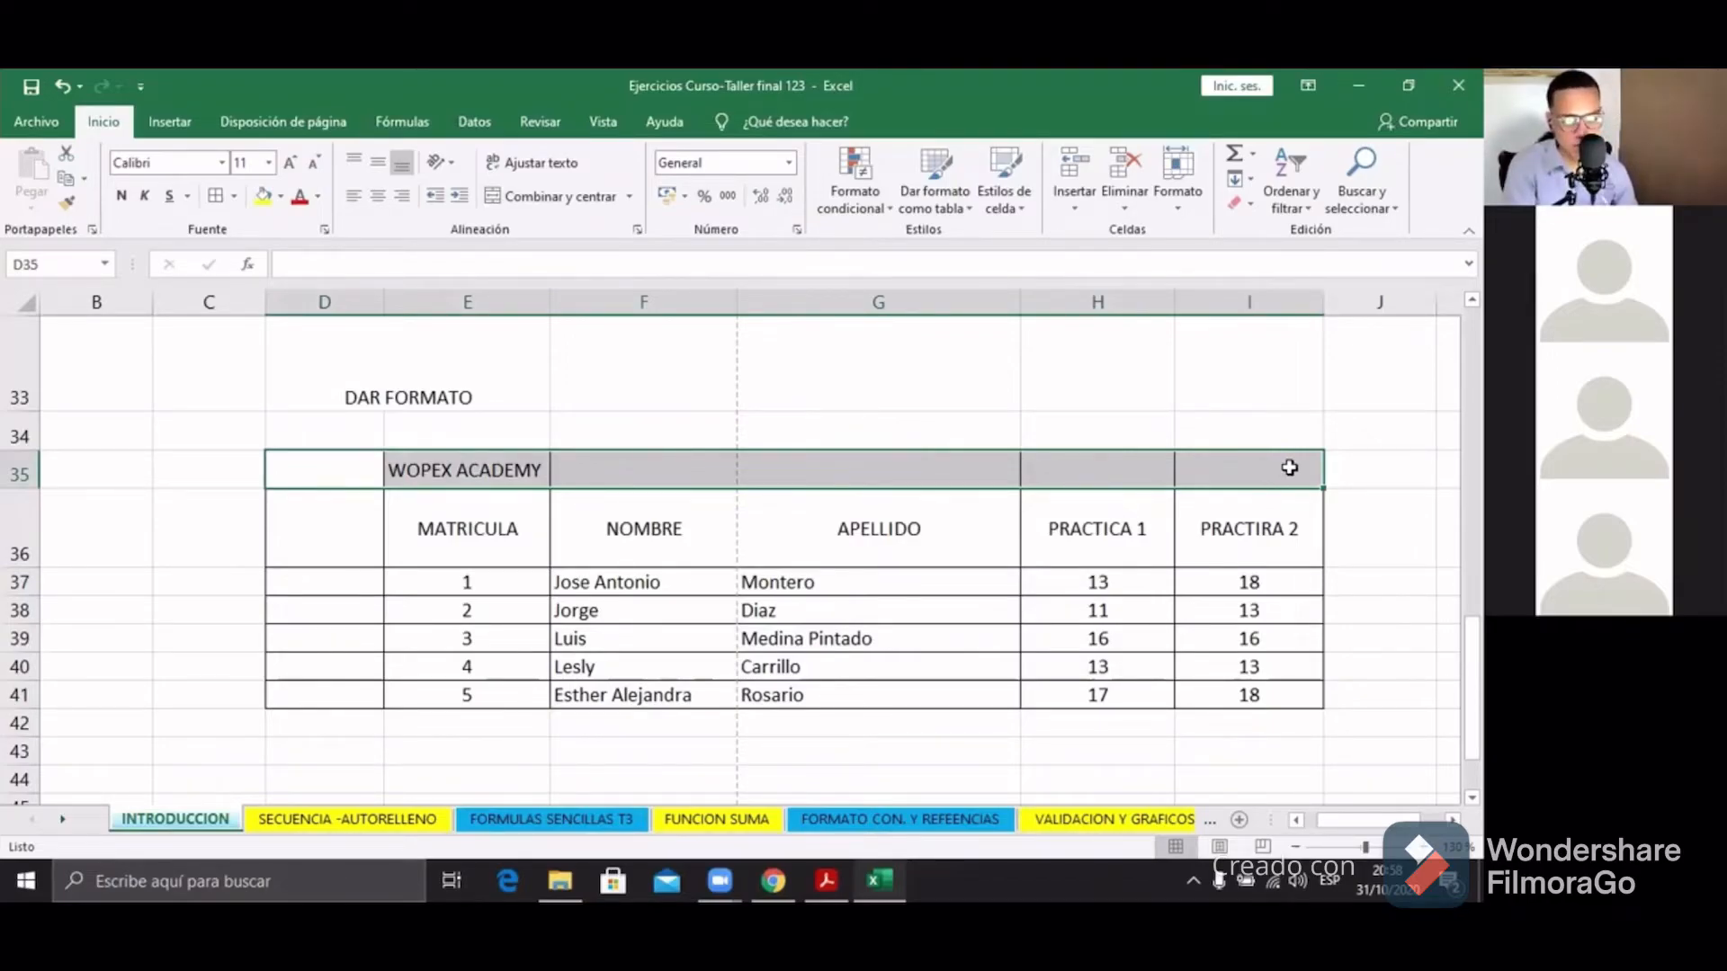
pyautogui.click(996, 572)
pyautogui.moveTo(359, 478); pyautogui.dragTo(1234, 470)
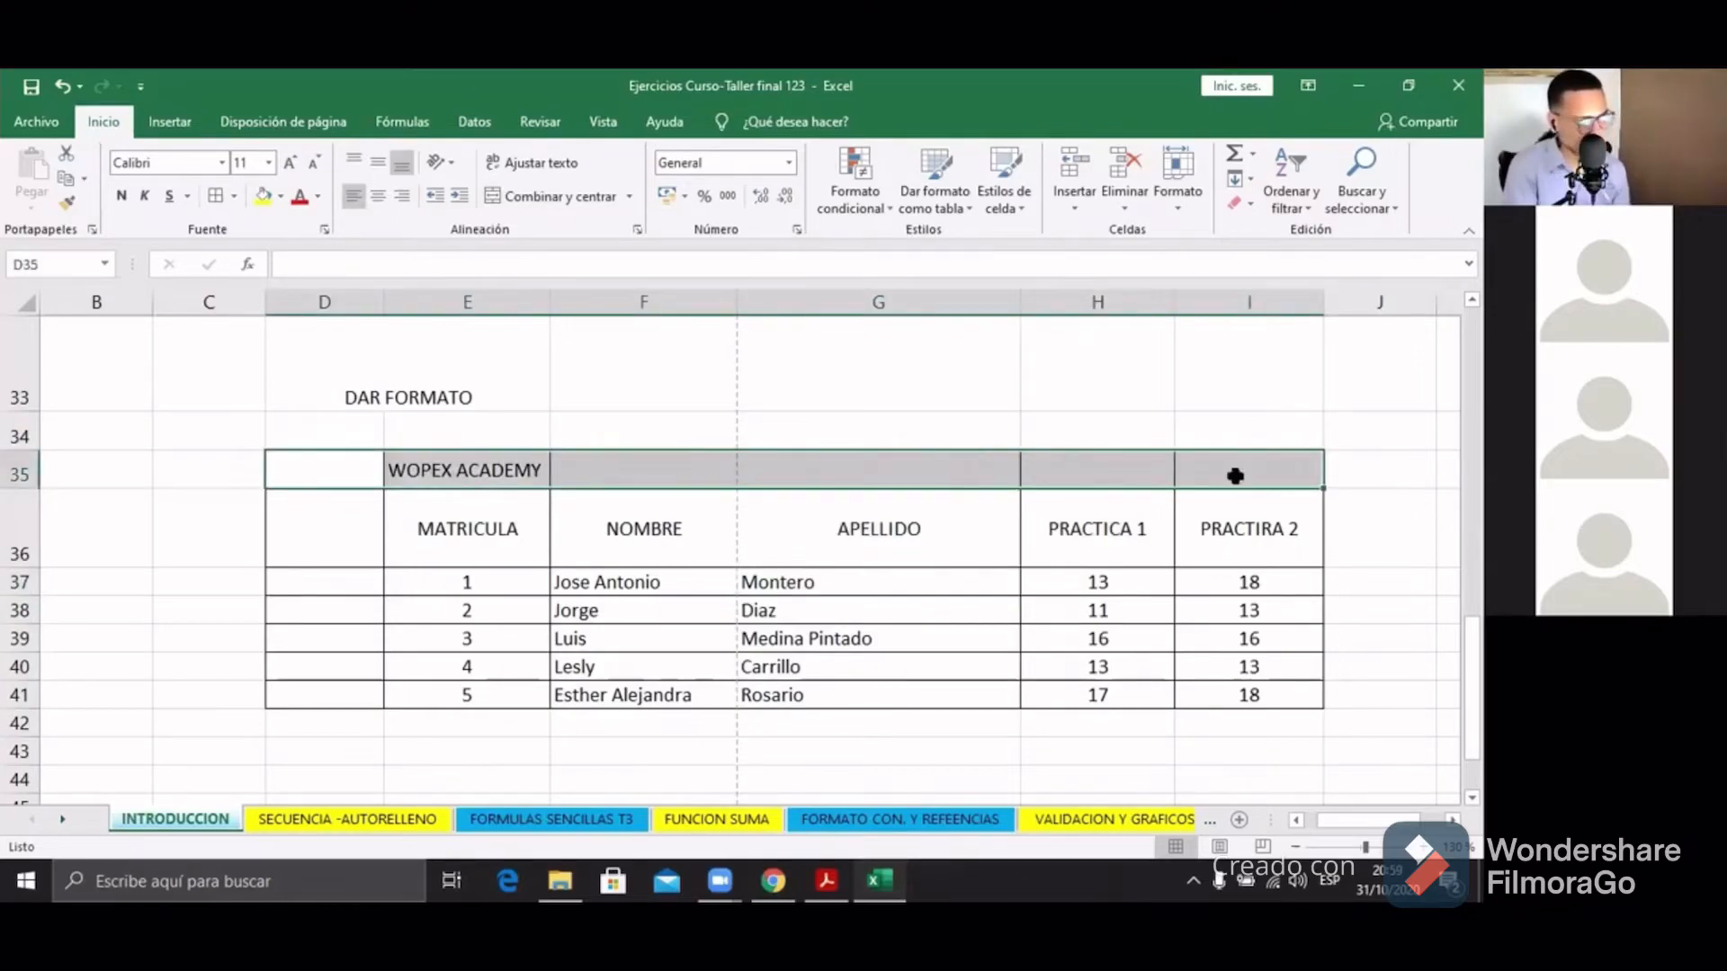
pyautogui.click(568, 197)
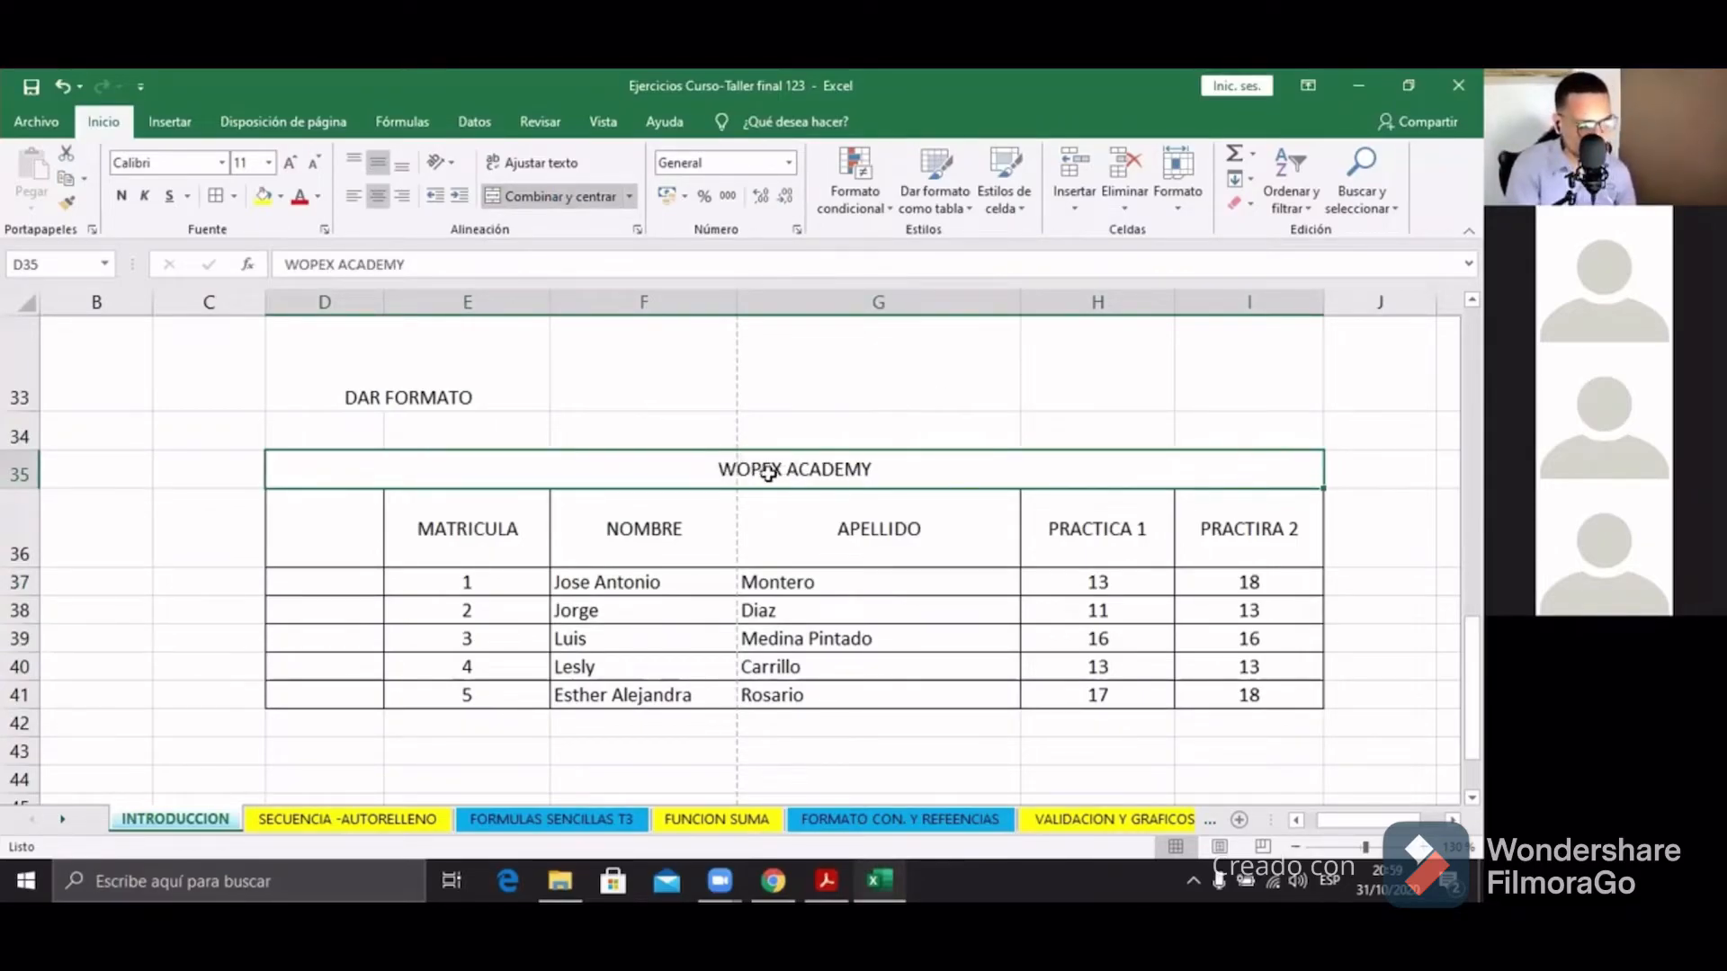
# Step: Check the merged title and header cells, then select the whole table D35:I41
pyautogui.click(782, 533)
pyautogui.click(771, 469)
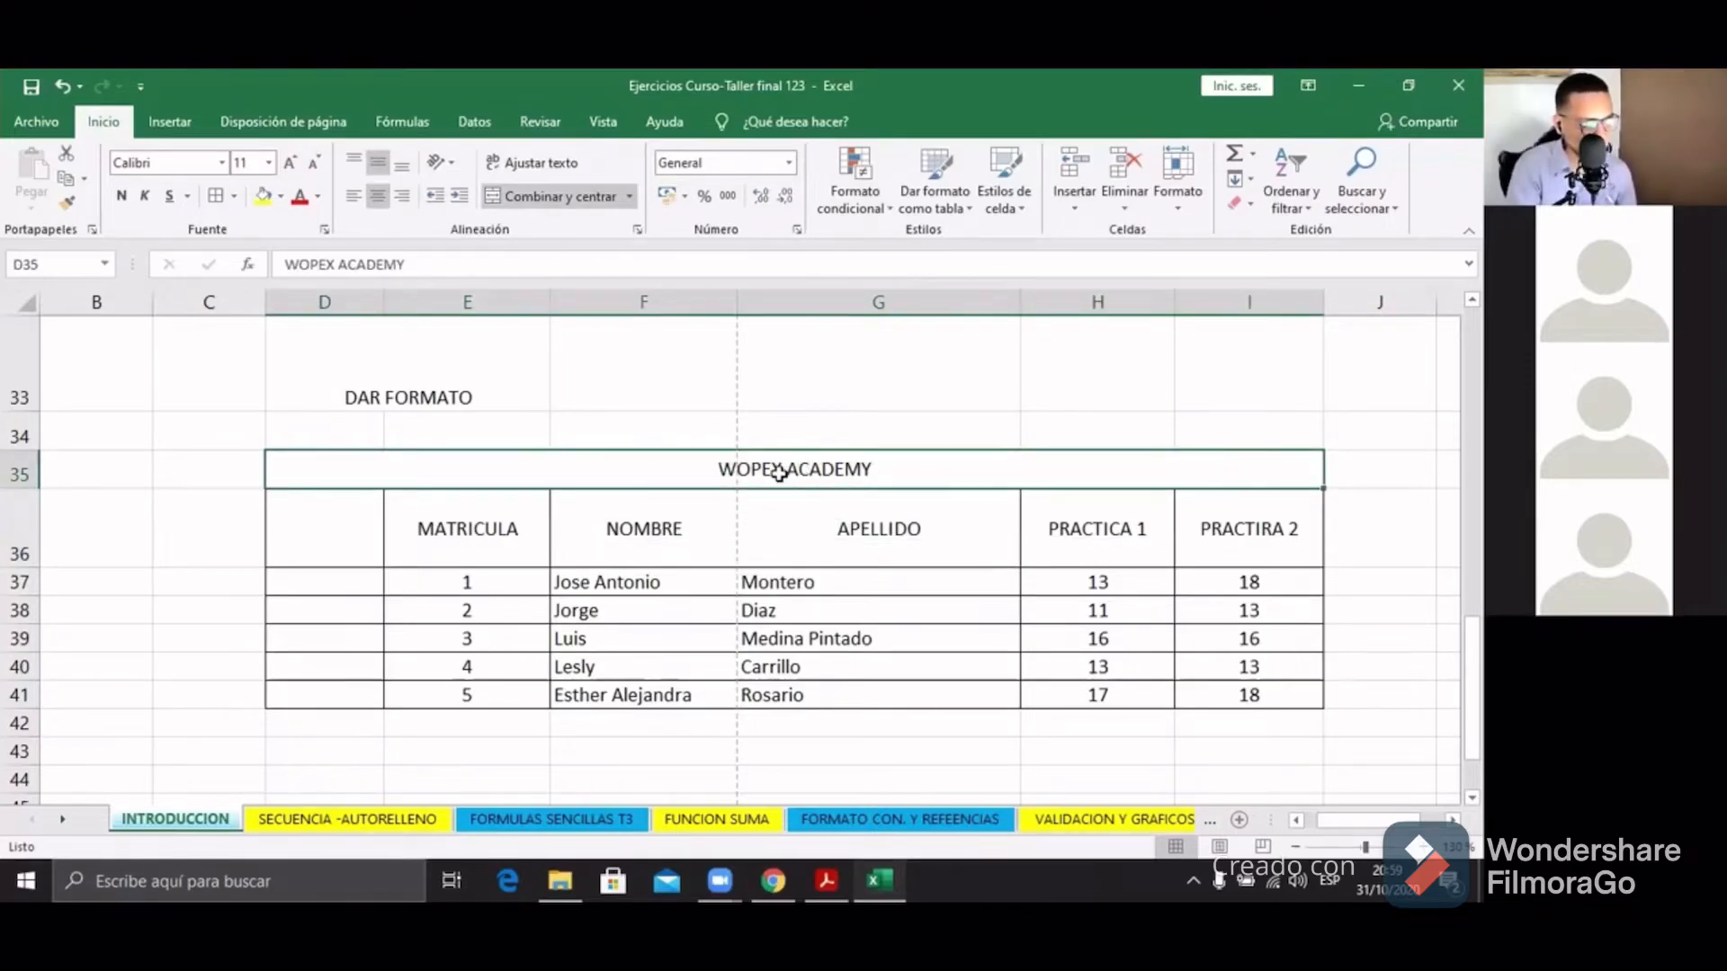
pyautogui.click(785, 520)
pyautogui.click(612, 551)
pyautogui.click(698, 582)
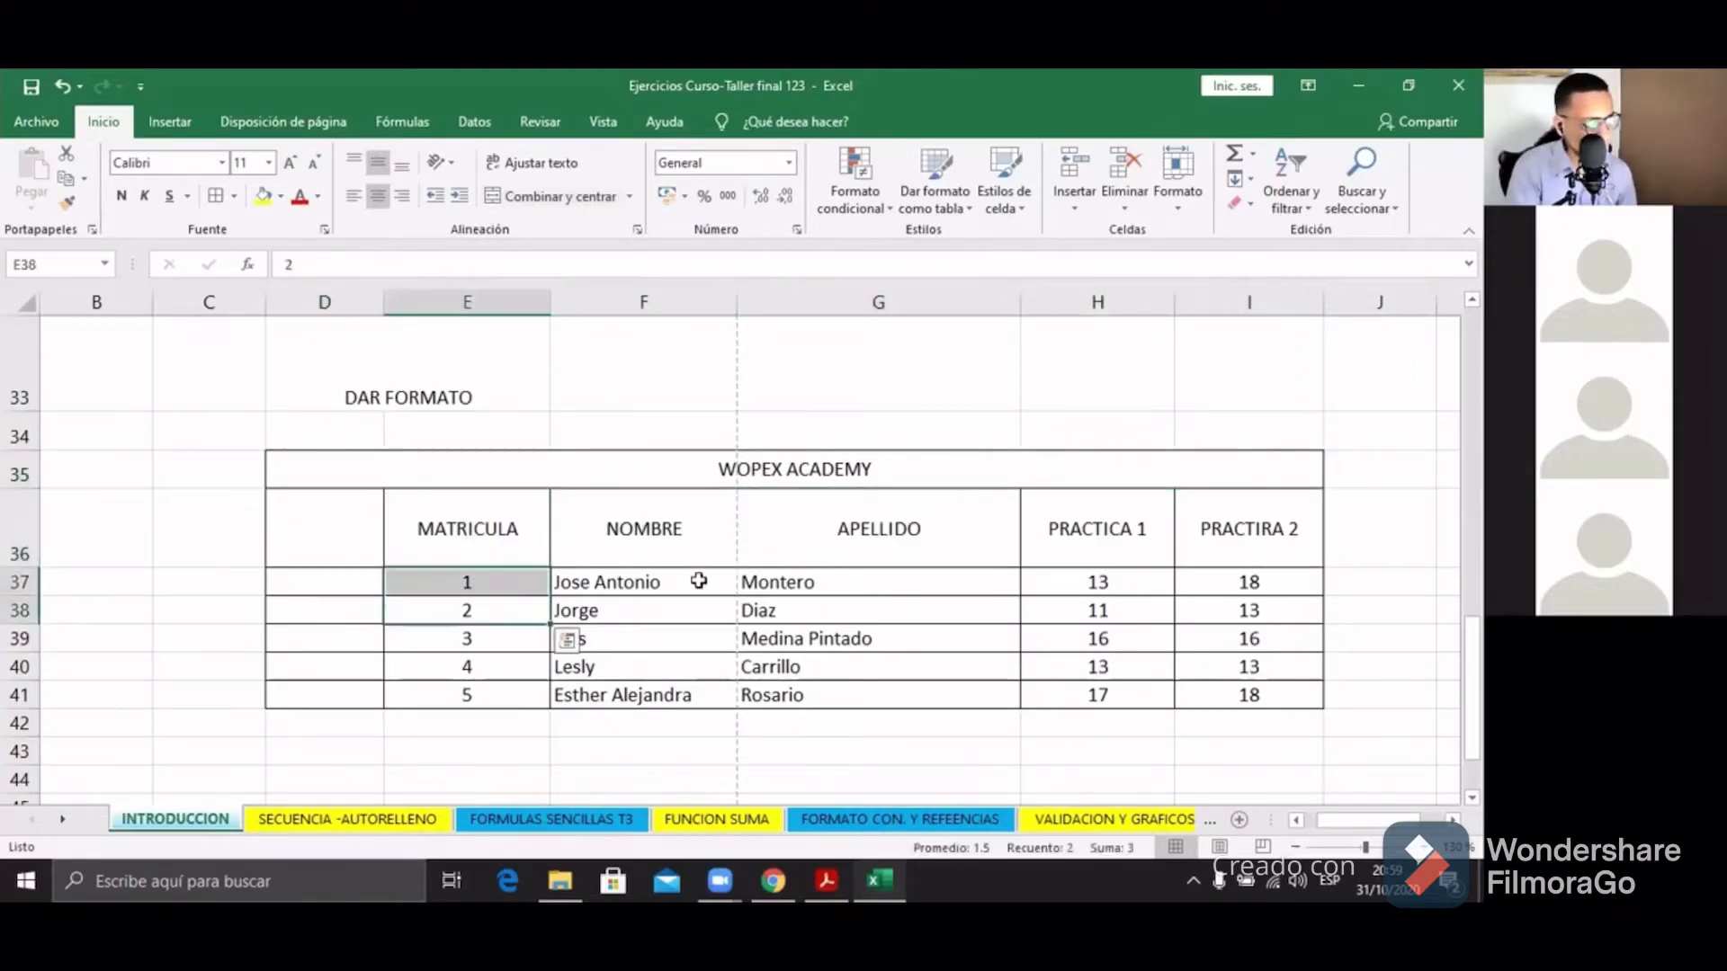
pyautogui.click(694, 468)
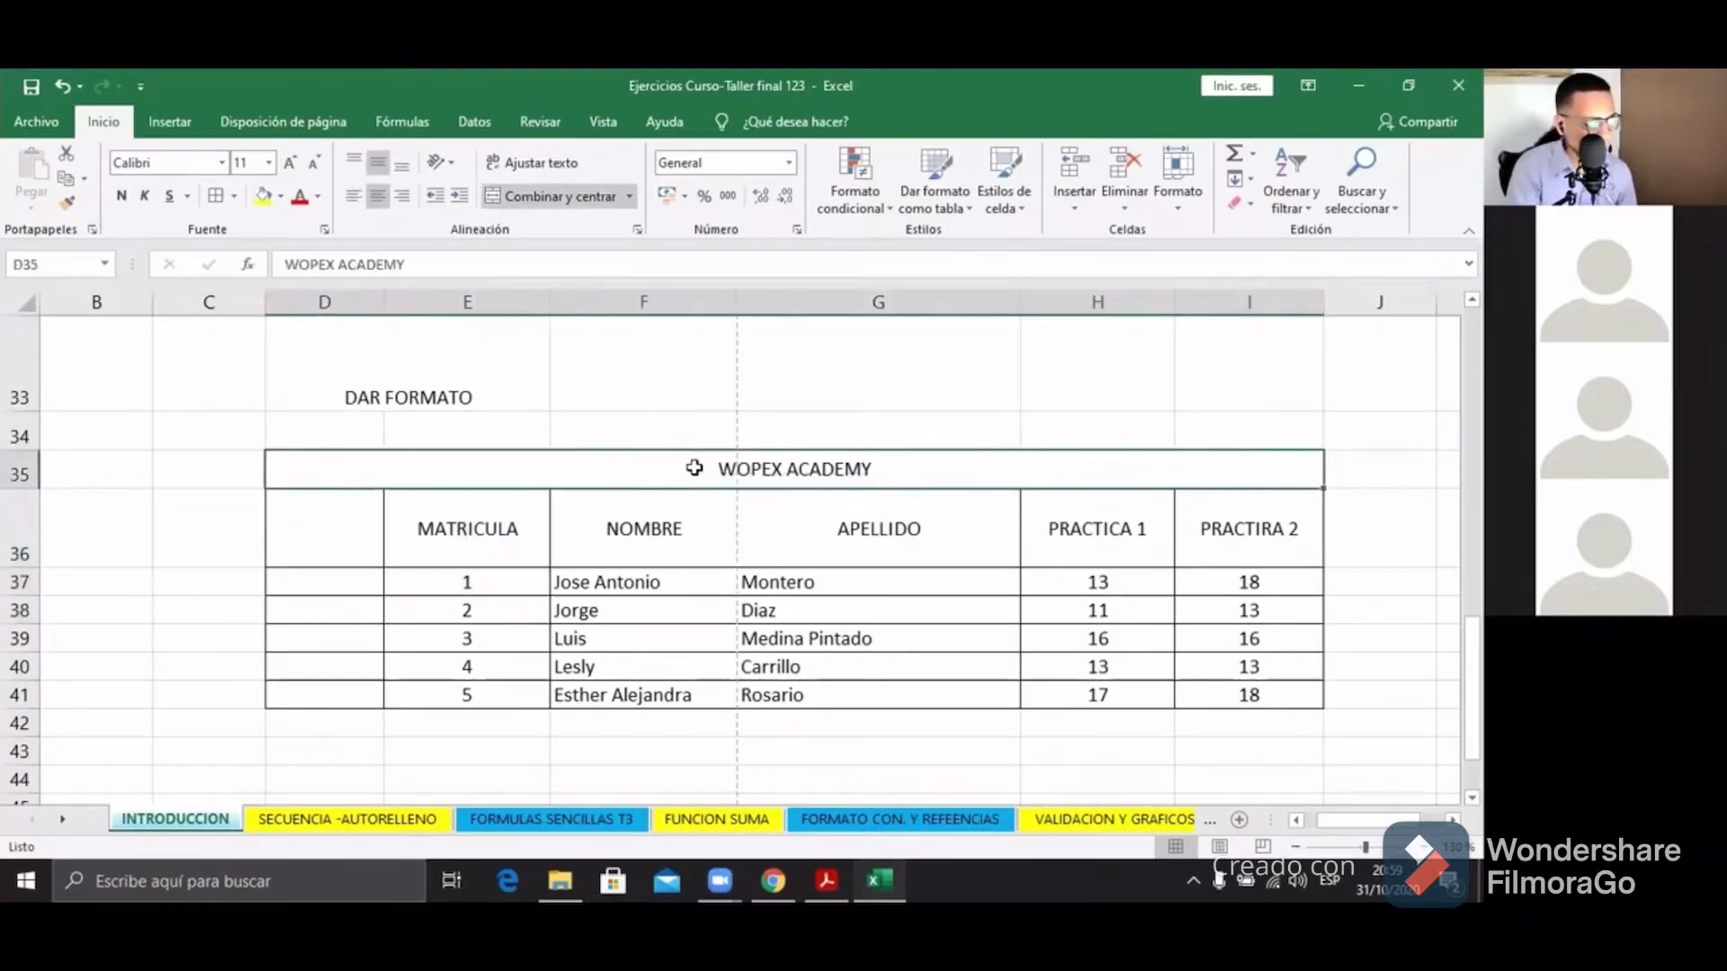
pyautogui.moveTo(696, 474); pyautogui.dragTo(1143, 683)
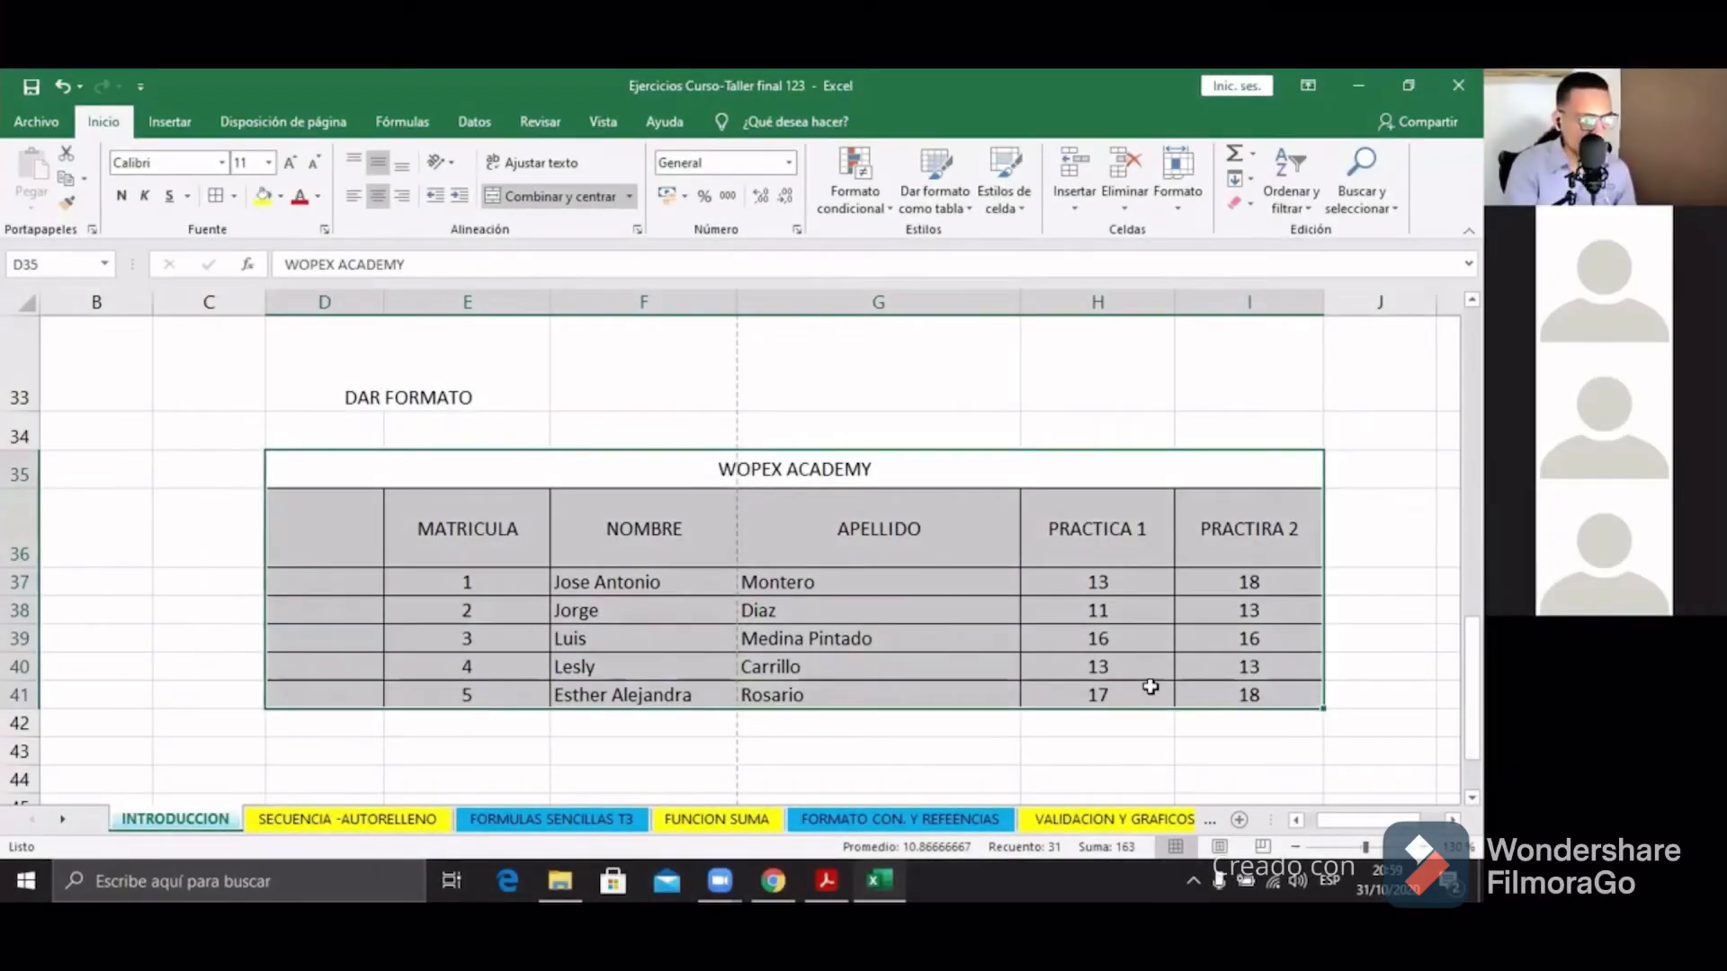
# Step: Fill the merged WOPEX ACADEMY title cell light blue
pyautogui.click(1150, 687)
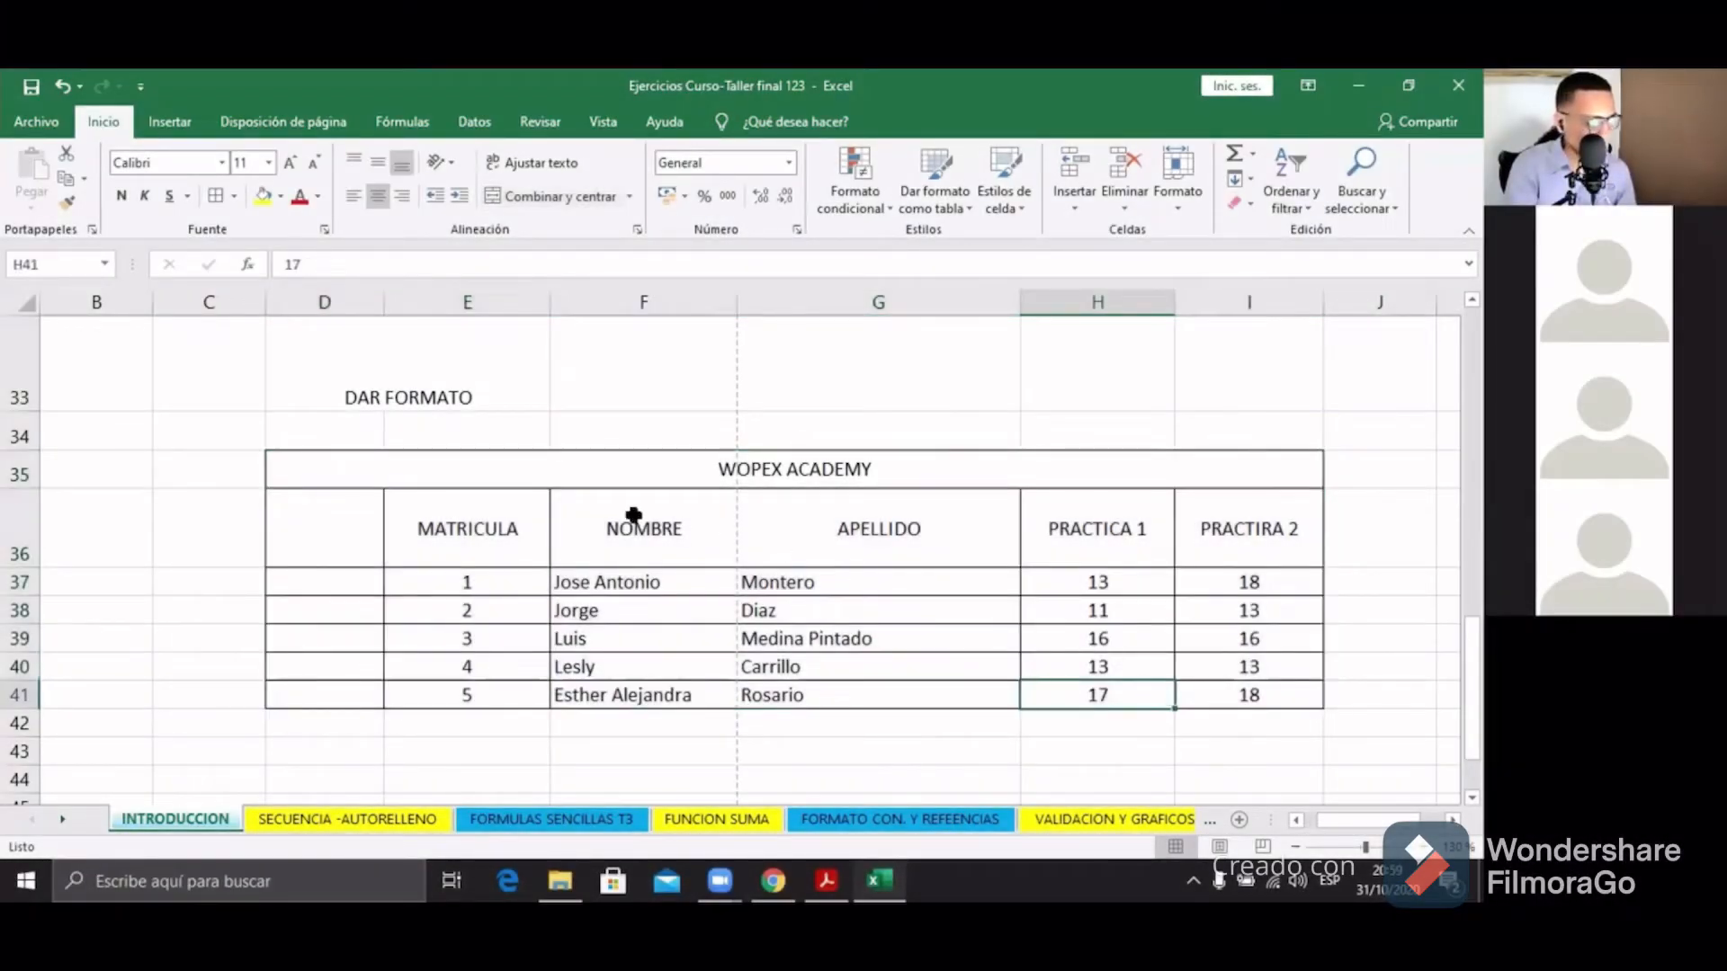
pyautogui.click(604, 496)
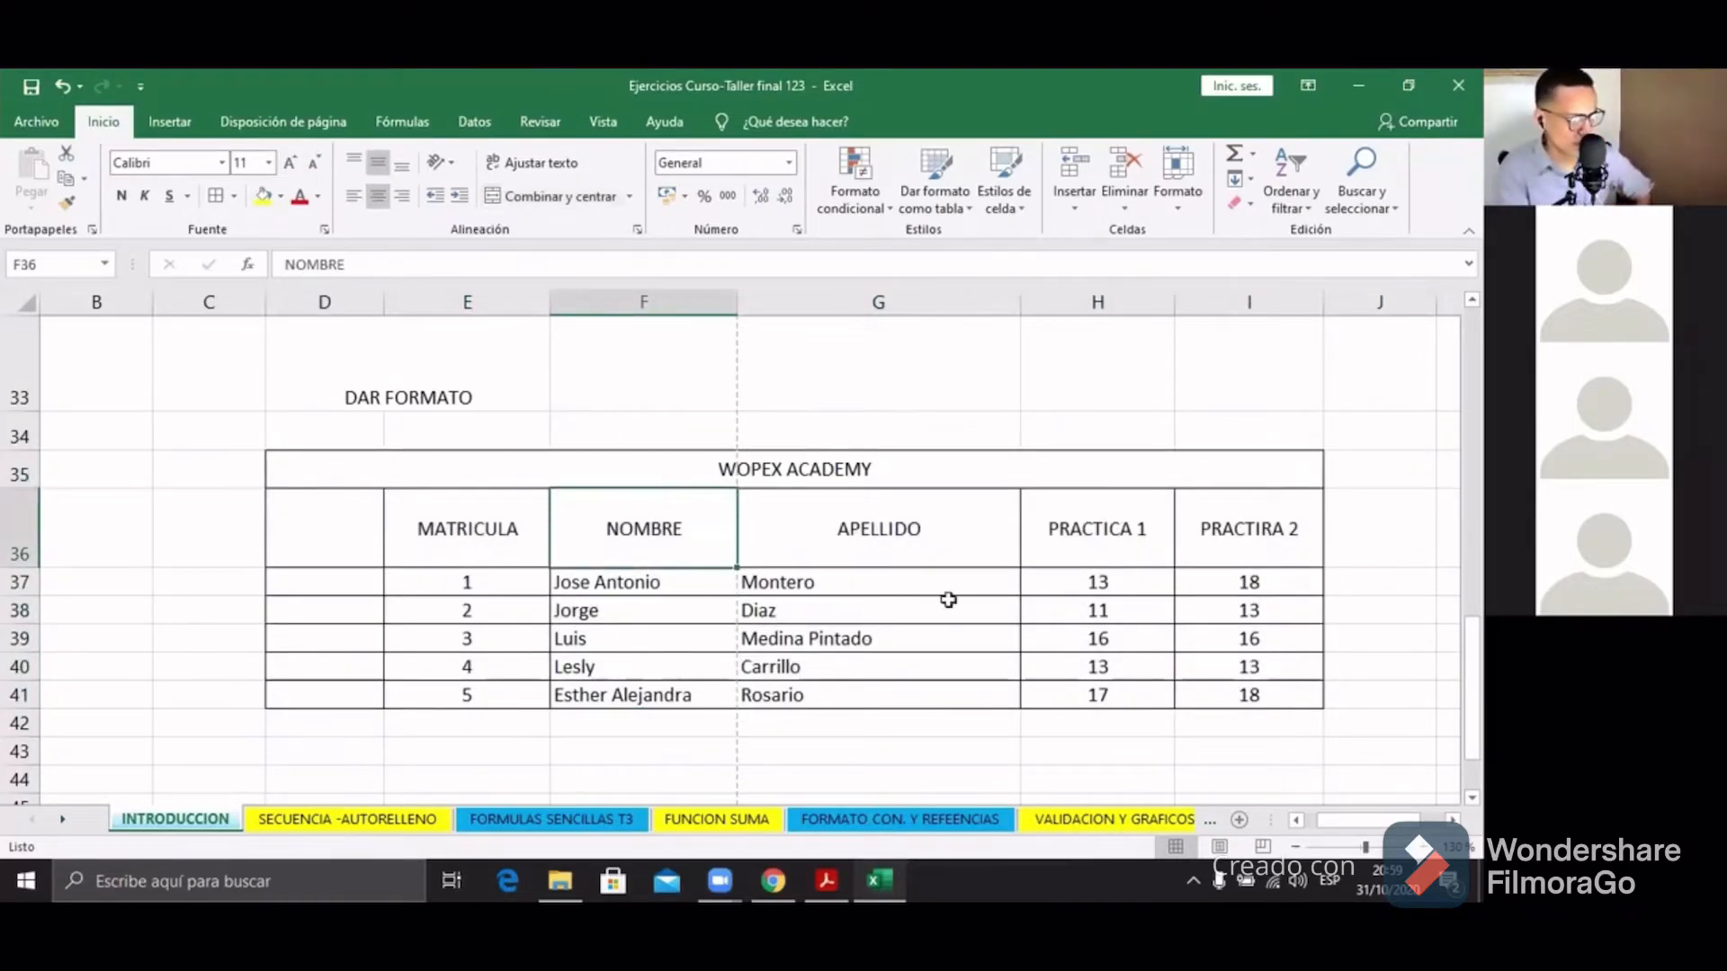
pyautogui.click(401, 466)
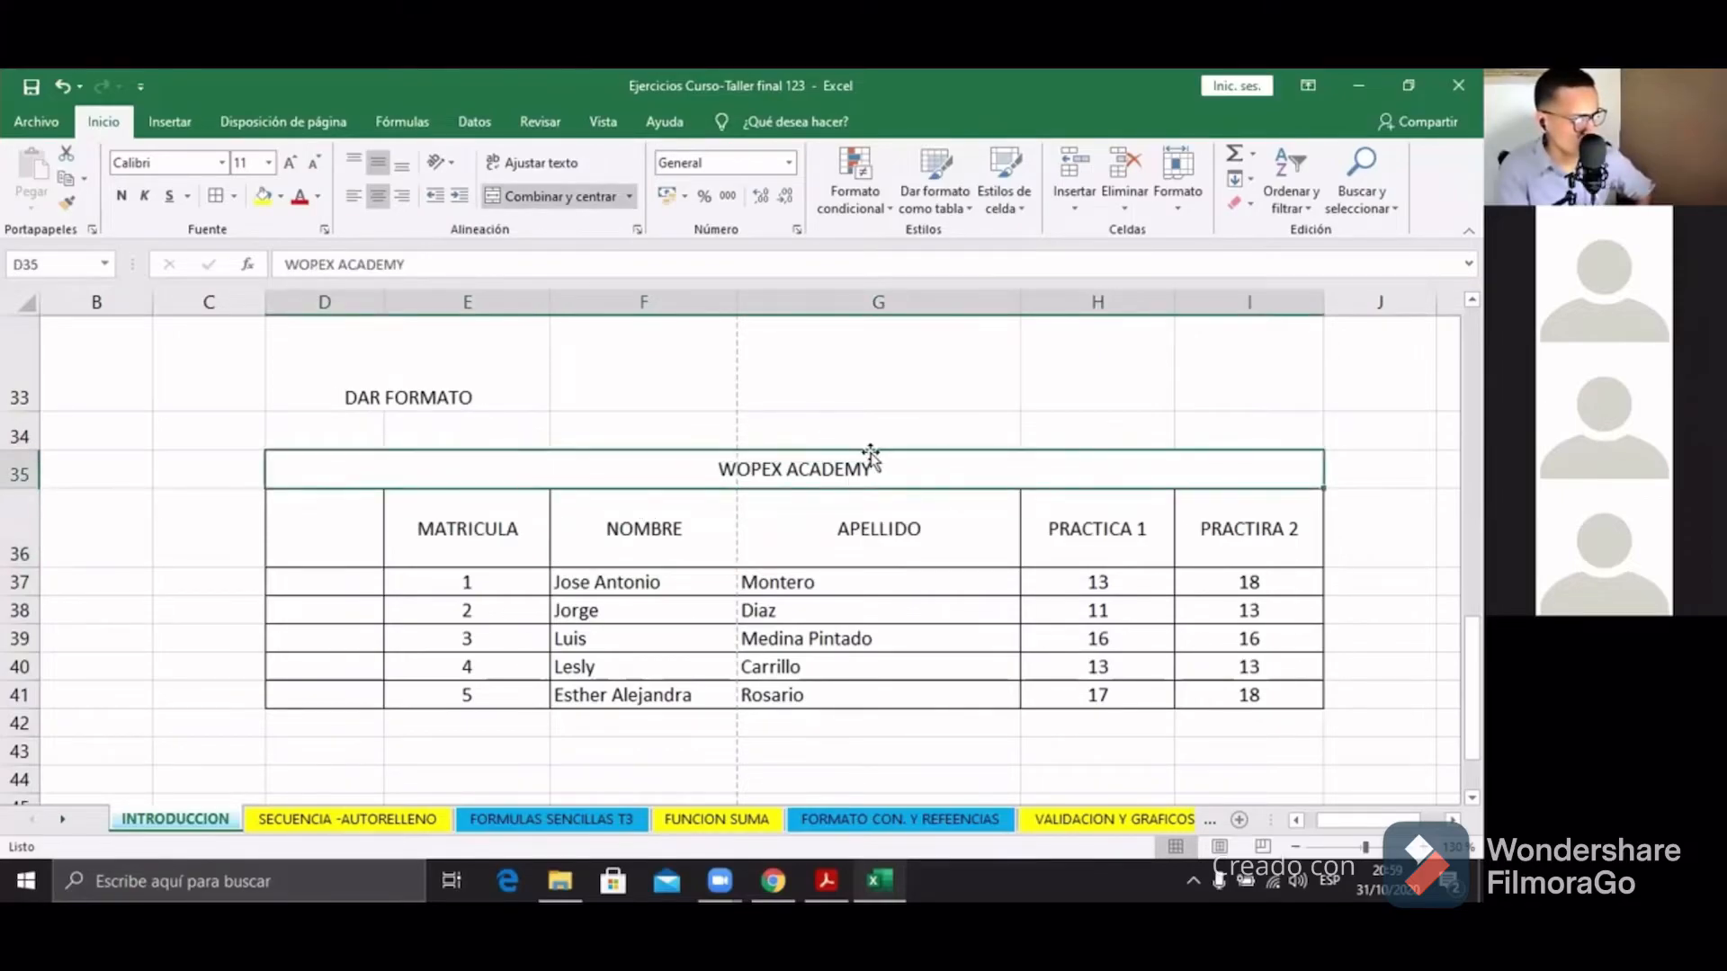
pyautogui.click(281, 196)
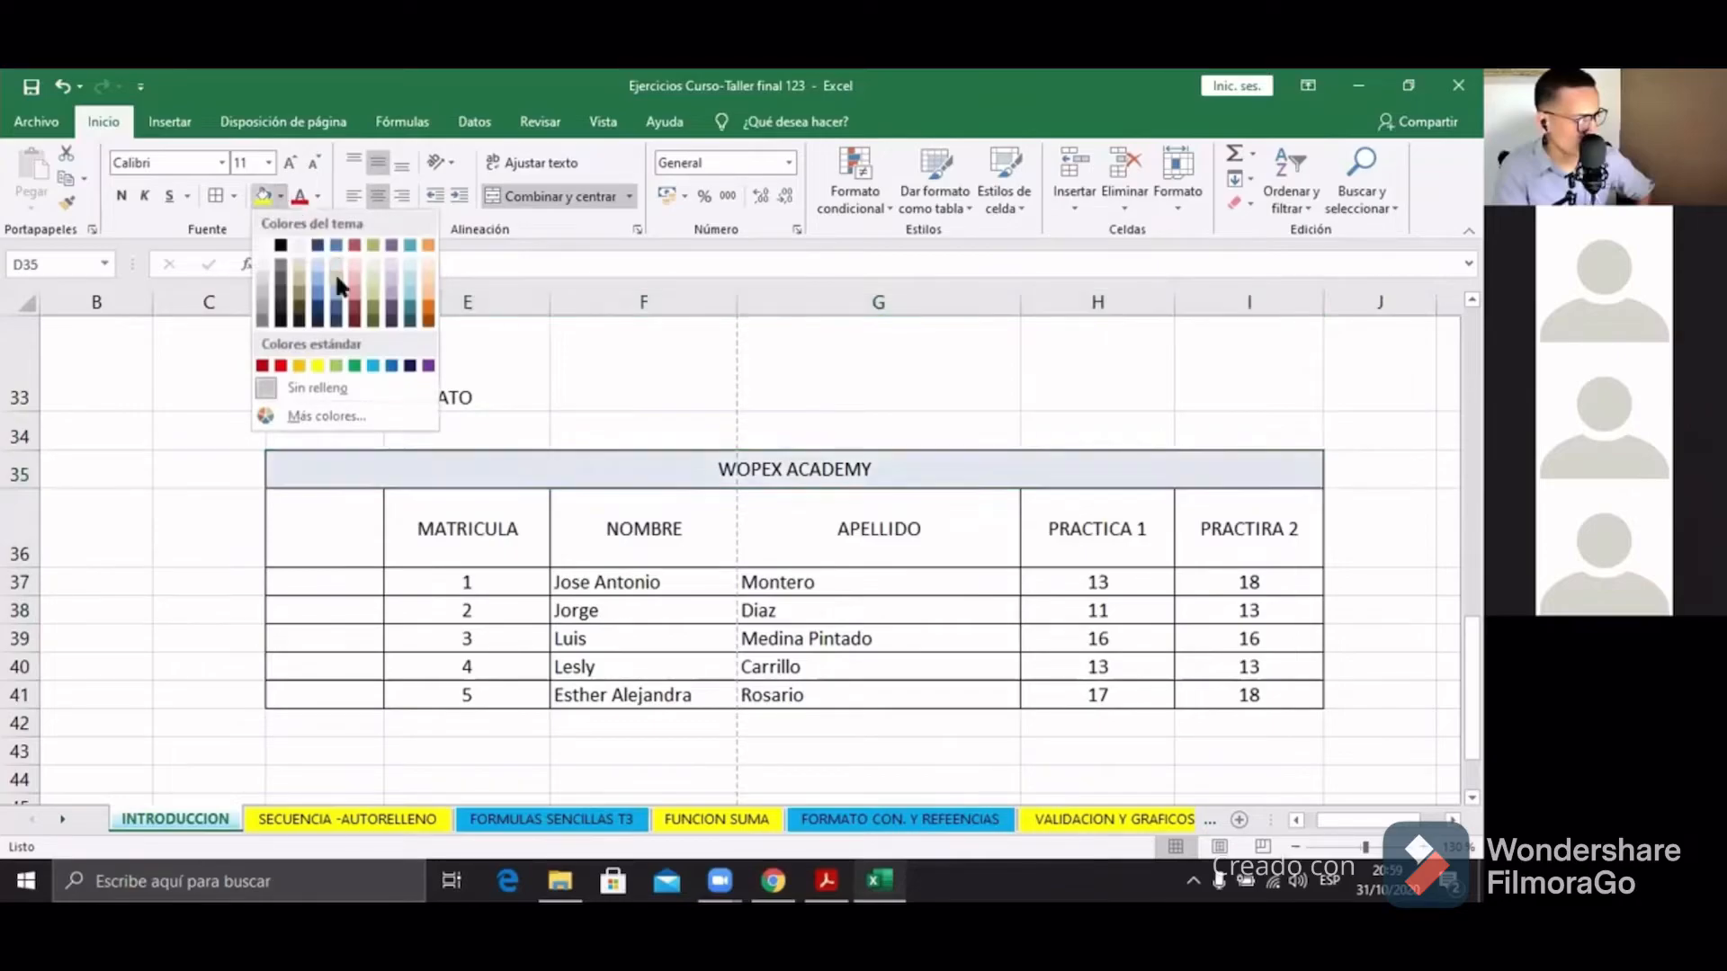
pyautogui.click(338, 301)
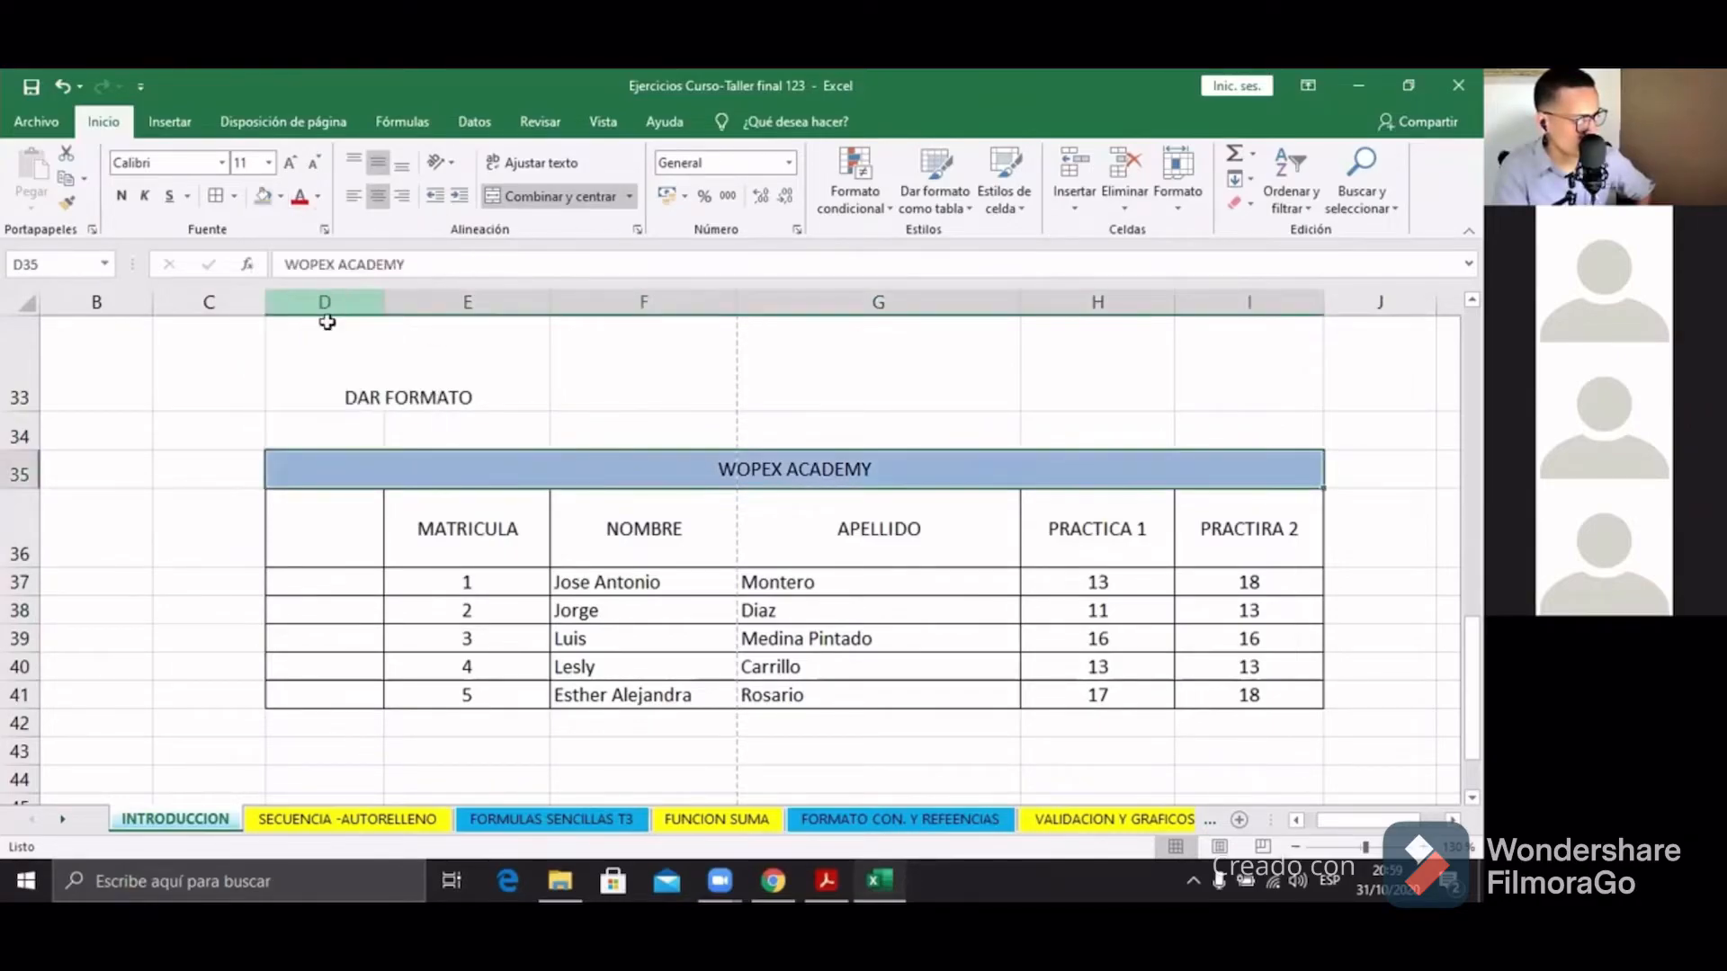
# Step: Fill the header row D36:I36 dark blue
pyautogui.moveTo(328, 531); pyautogui.dragTo(1241, 558)
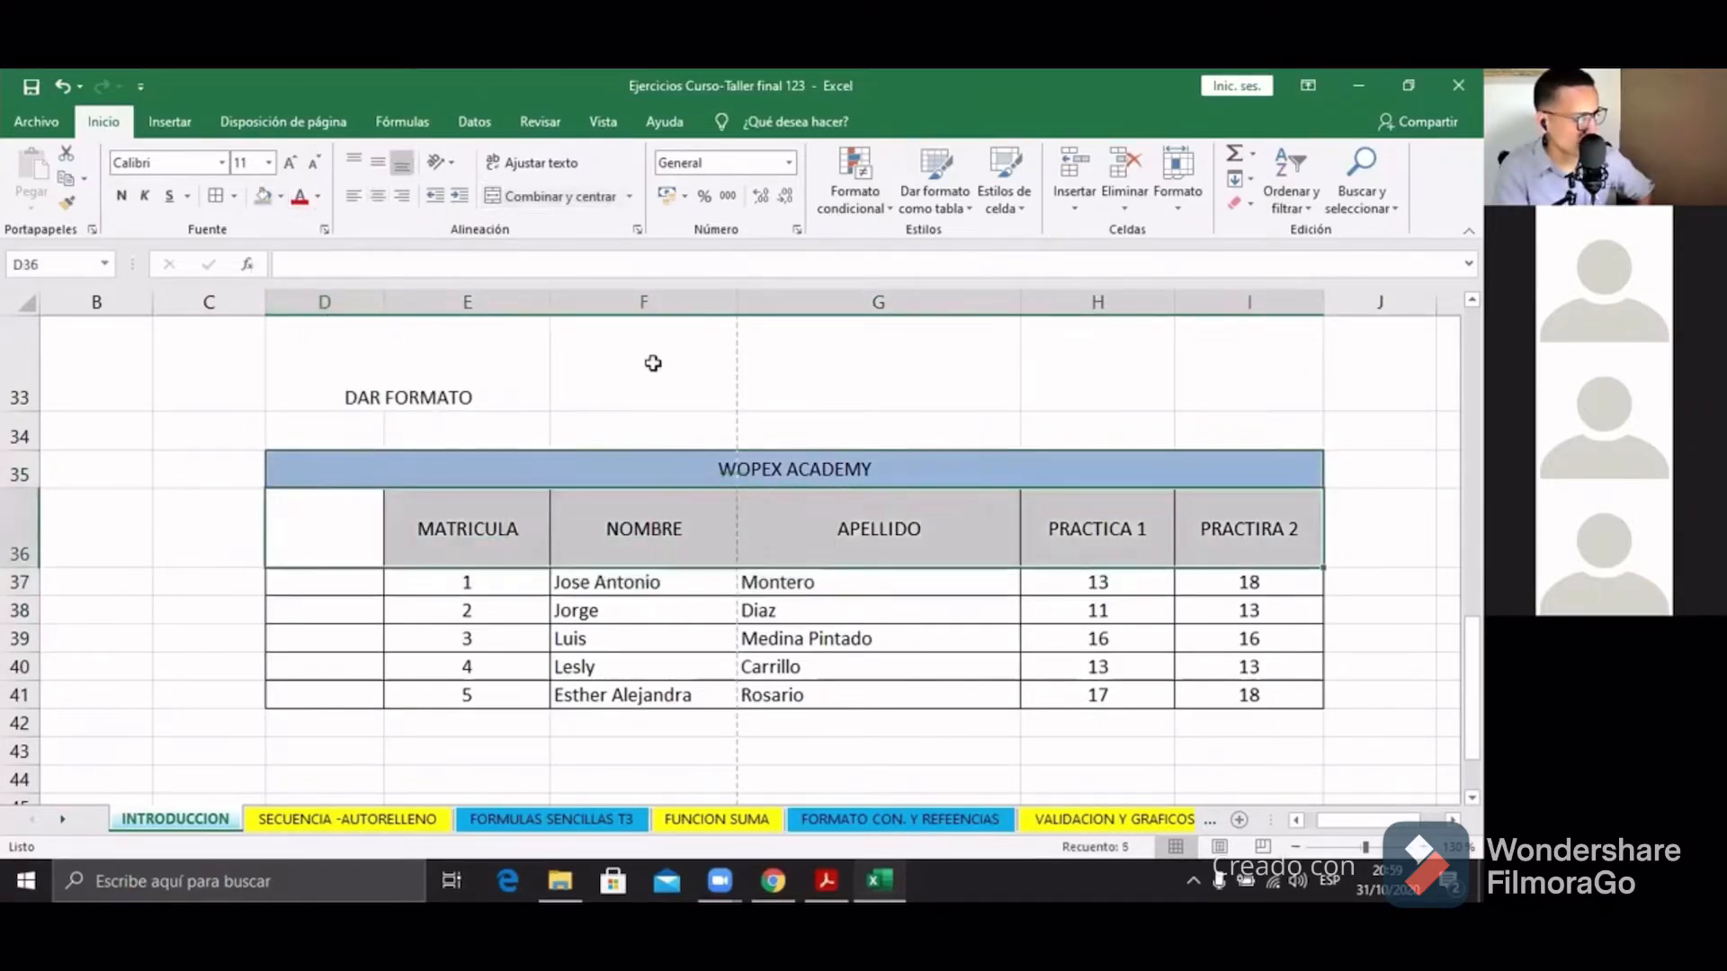
pyautogui.click(280, 196)
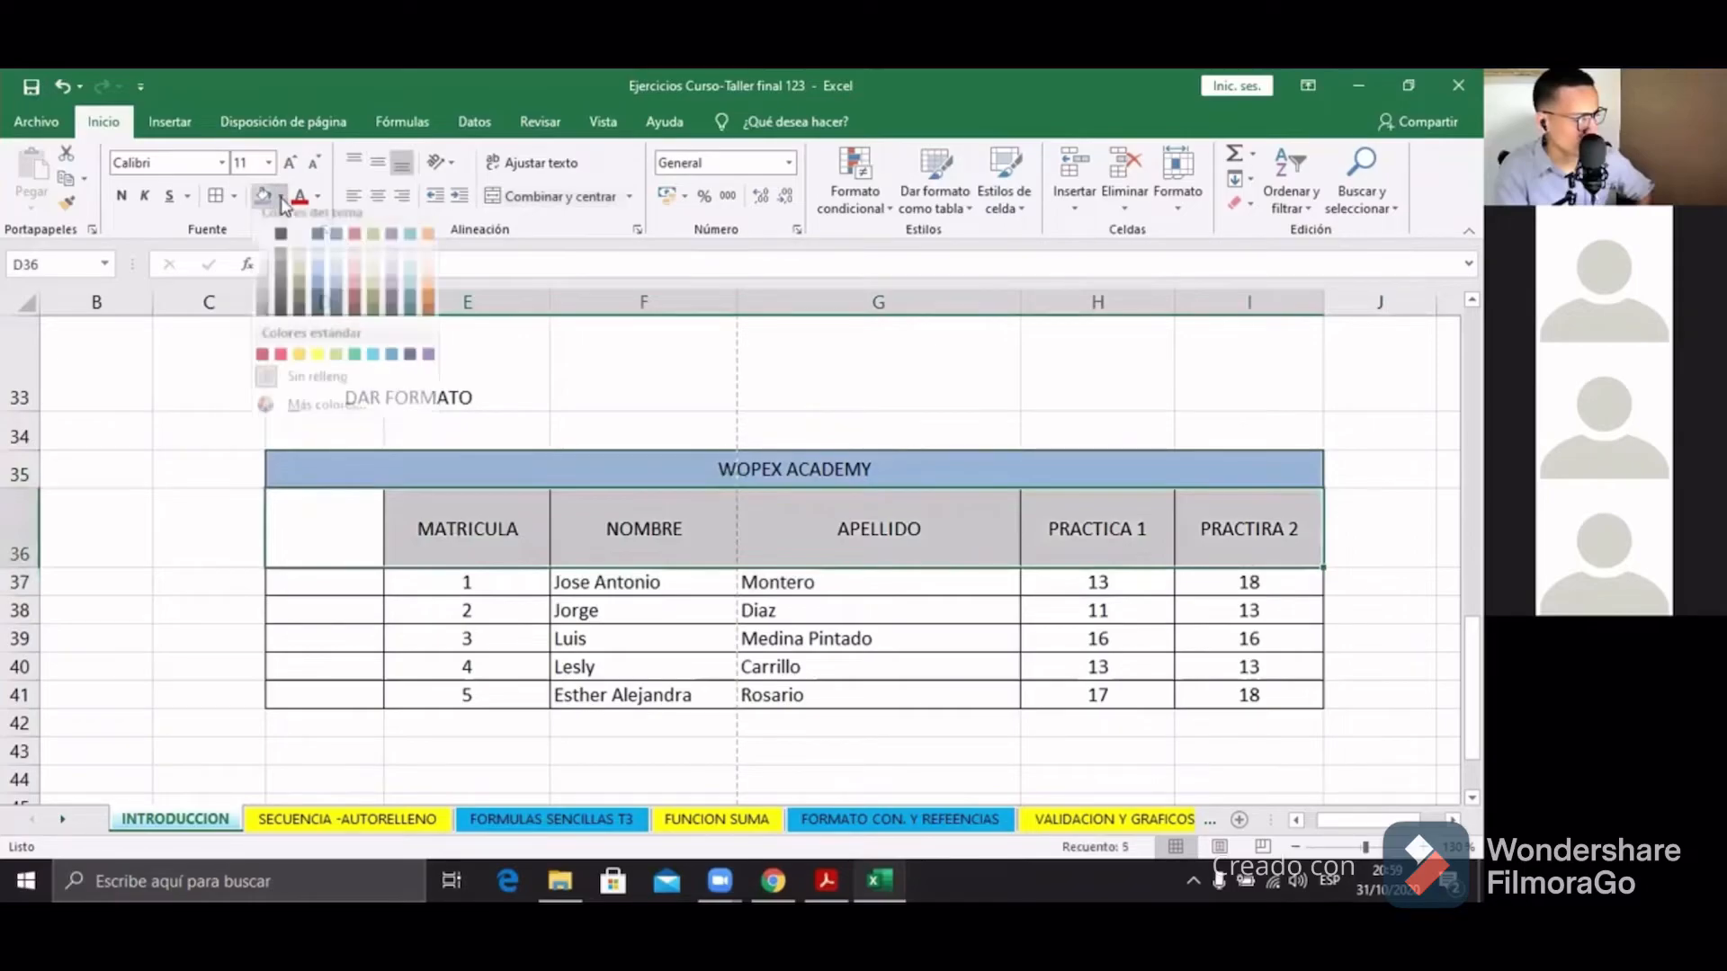
pyautogui.click(336, 322)
# Step: Fill D37:D41 dark blue and the MATRICULA numbers E37:E41 gold
pyautogui.click(361, 590)
pyautogui.moveTo(358, 616); pyautogui.dragTo(343, 687)
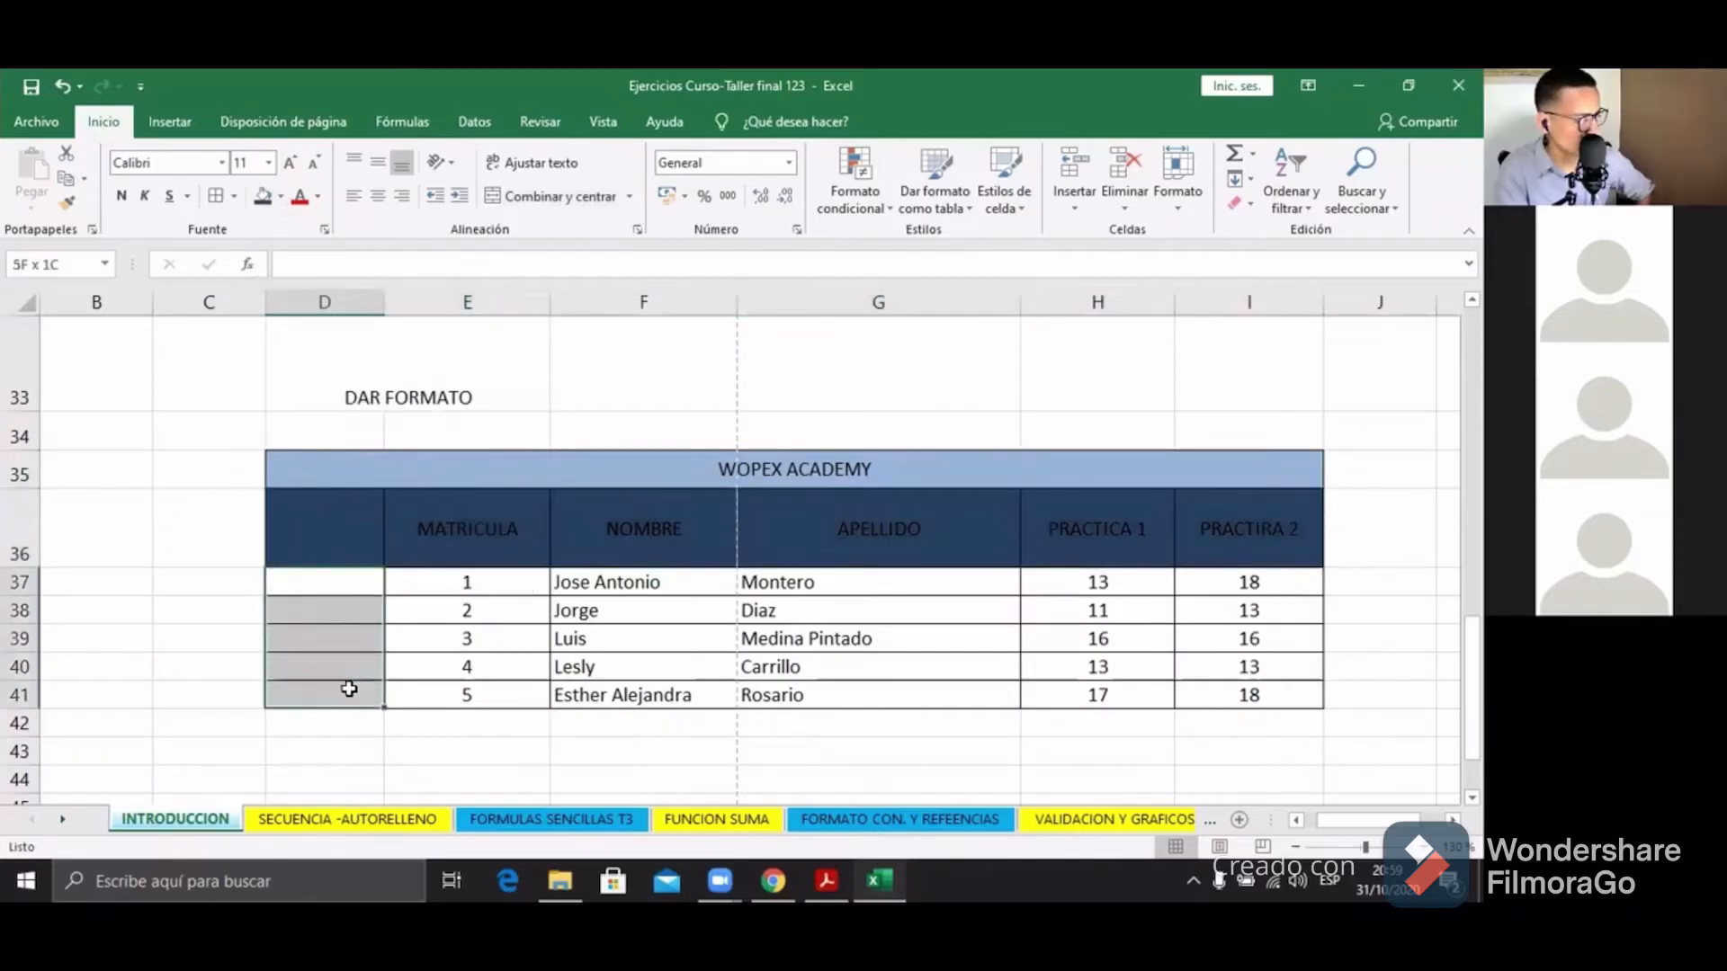
pyautogui.click(262, 196)
pyautogui.moveTo(444, 586); pyautogui.dragTo(444, 686)
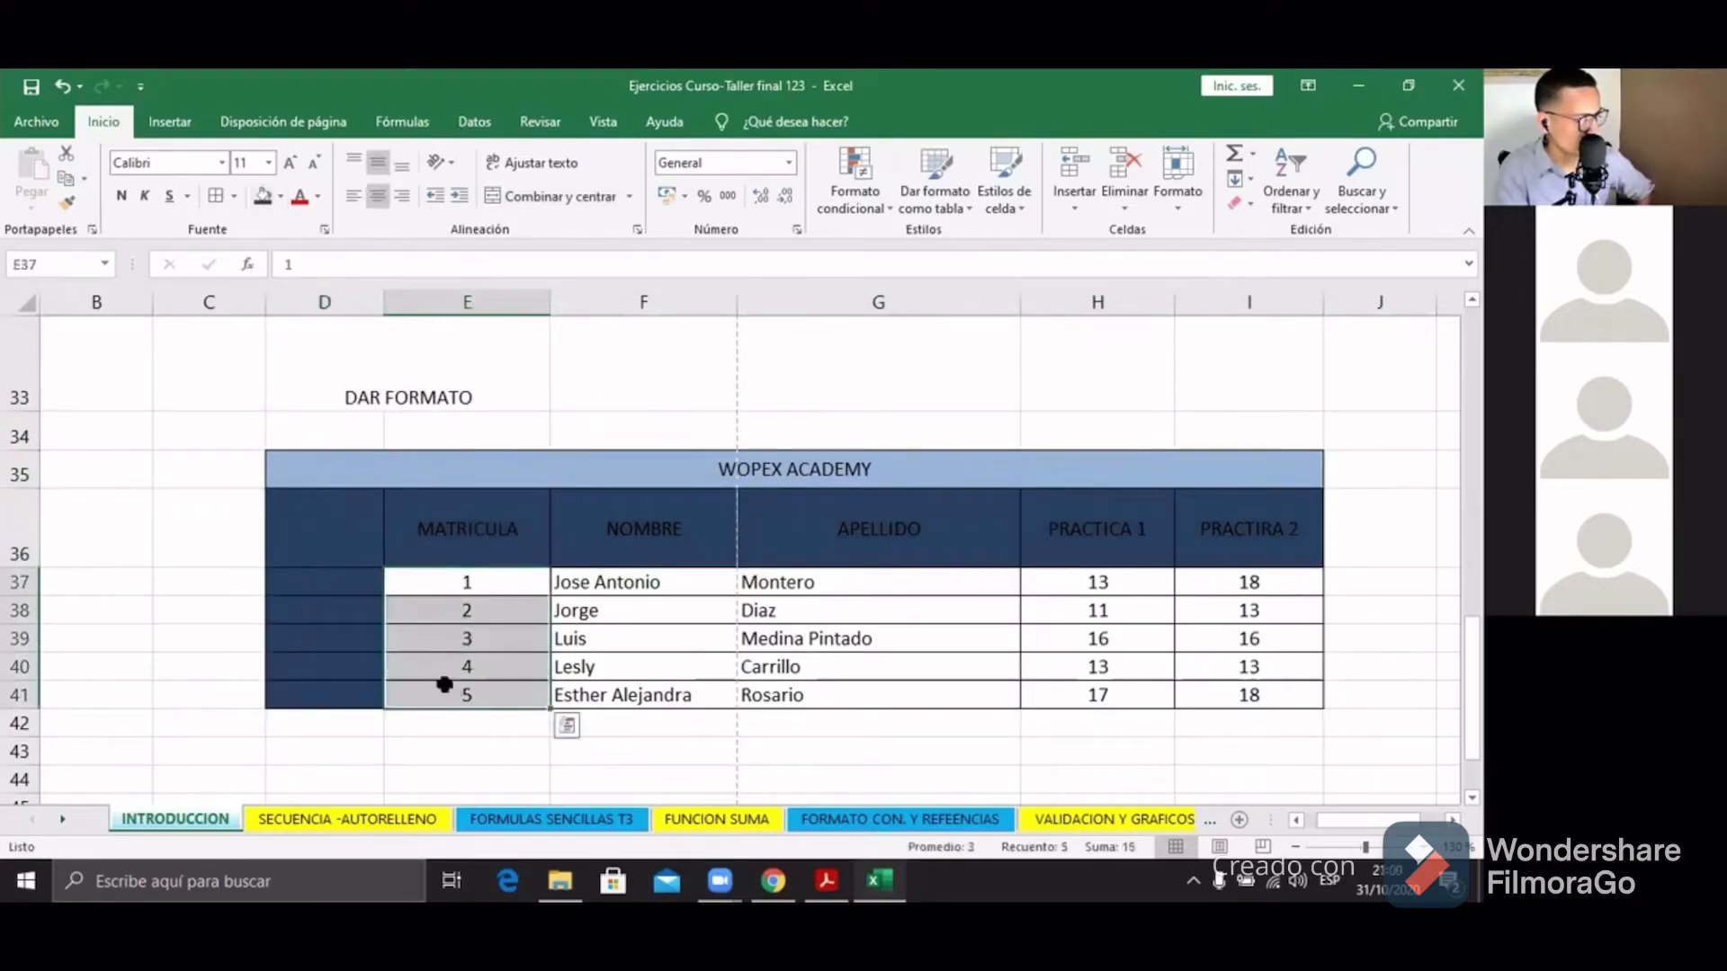
pyautogui.click(280, 196)
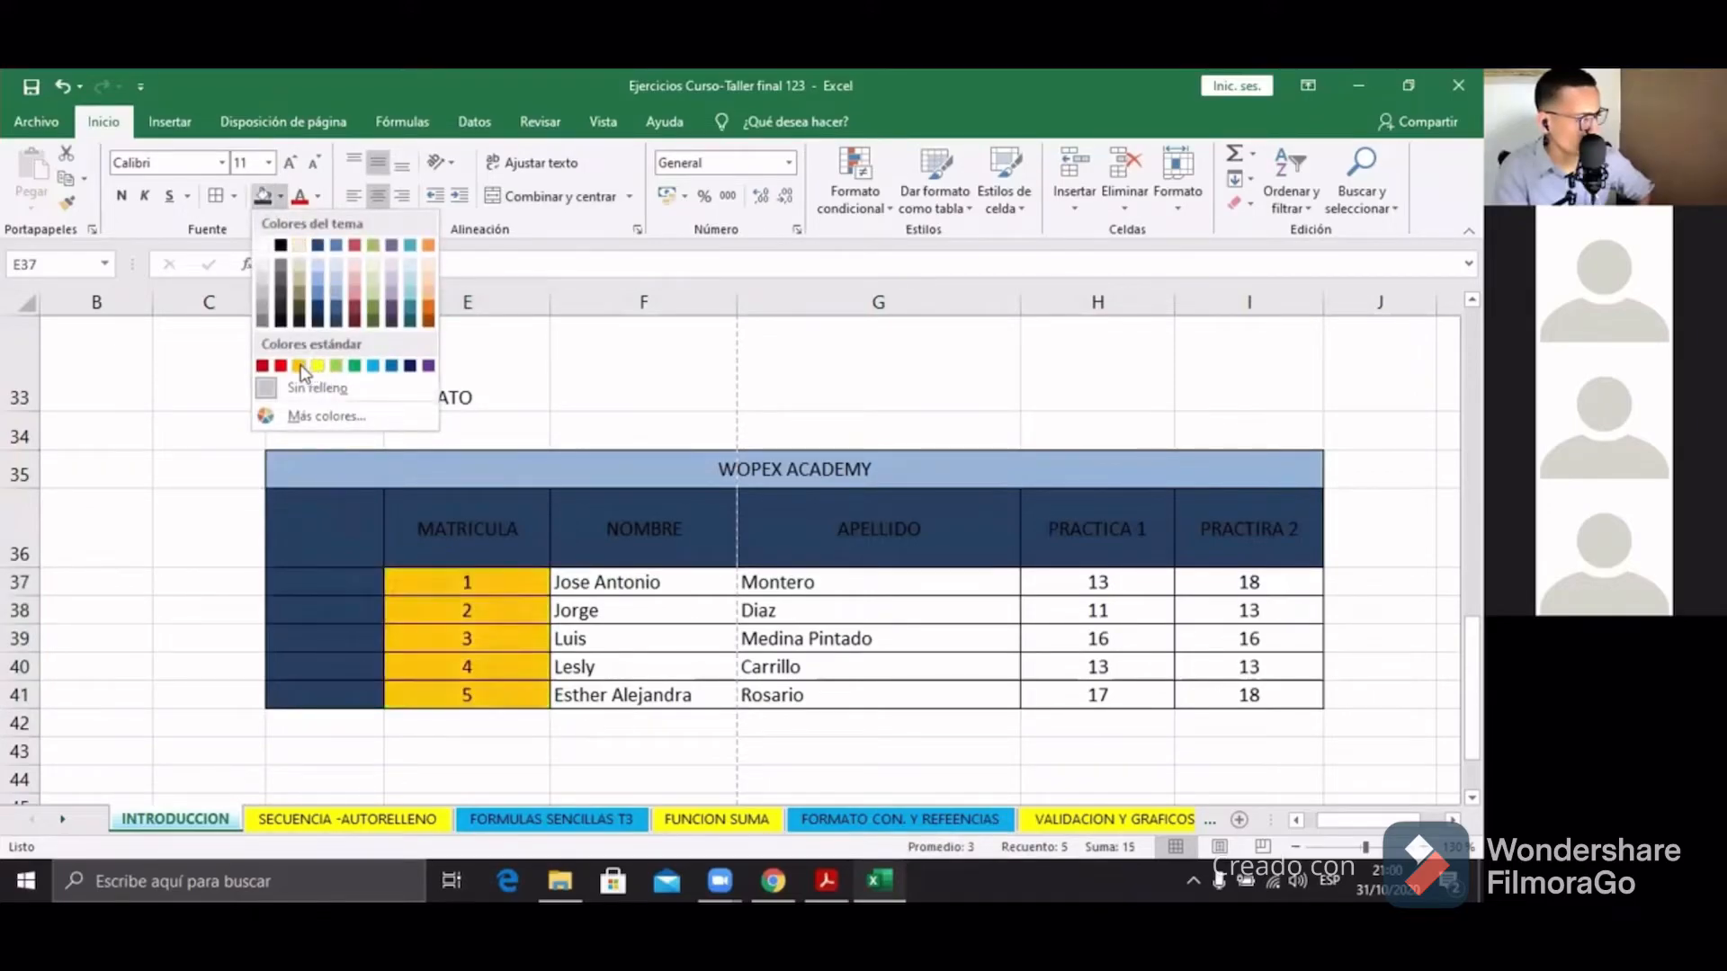
pyautogui.click(300, 367)
# Step: Fill the name and surname cells yellow and the practice scores H37:I41 green
pyautogui.moveTo(576, 593); pyautogui.dragTo(865, 693)
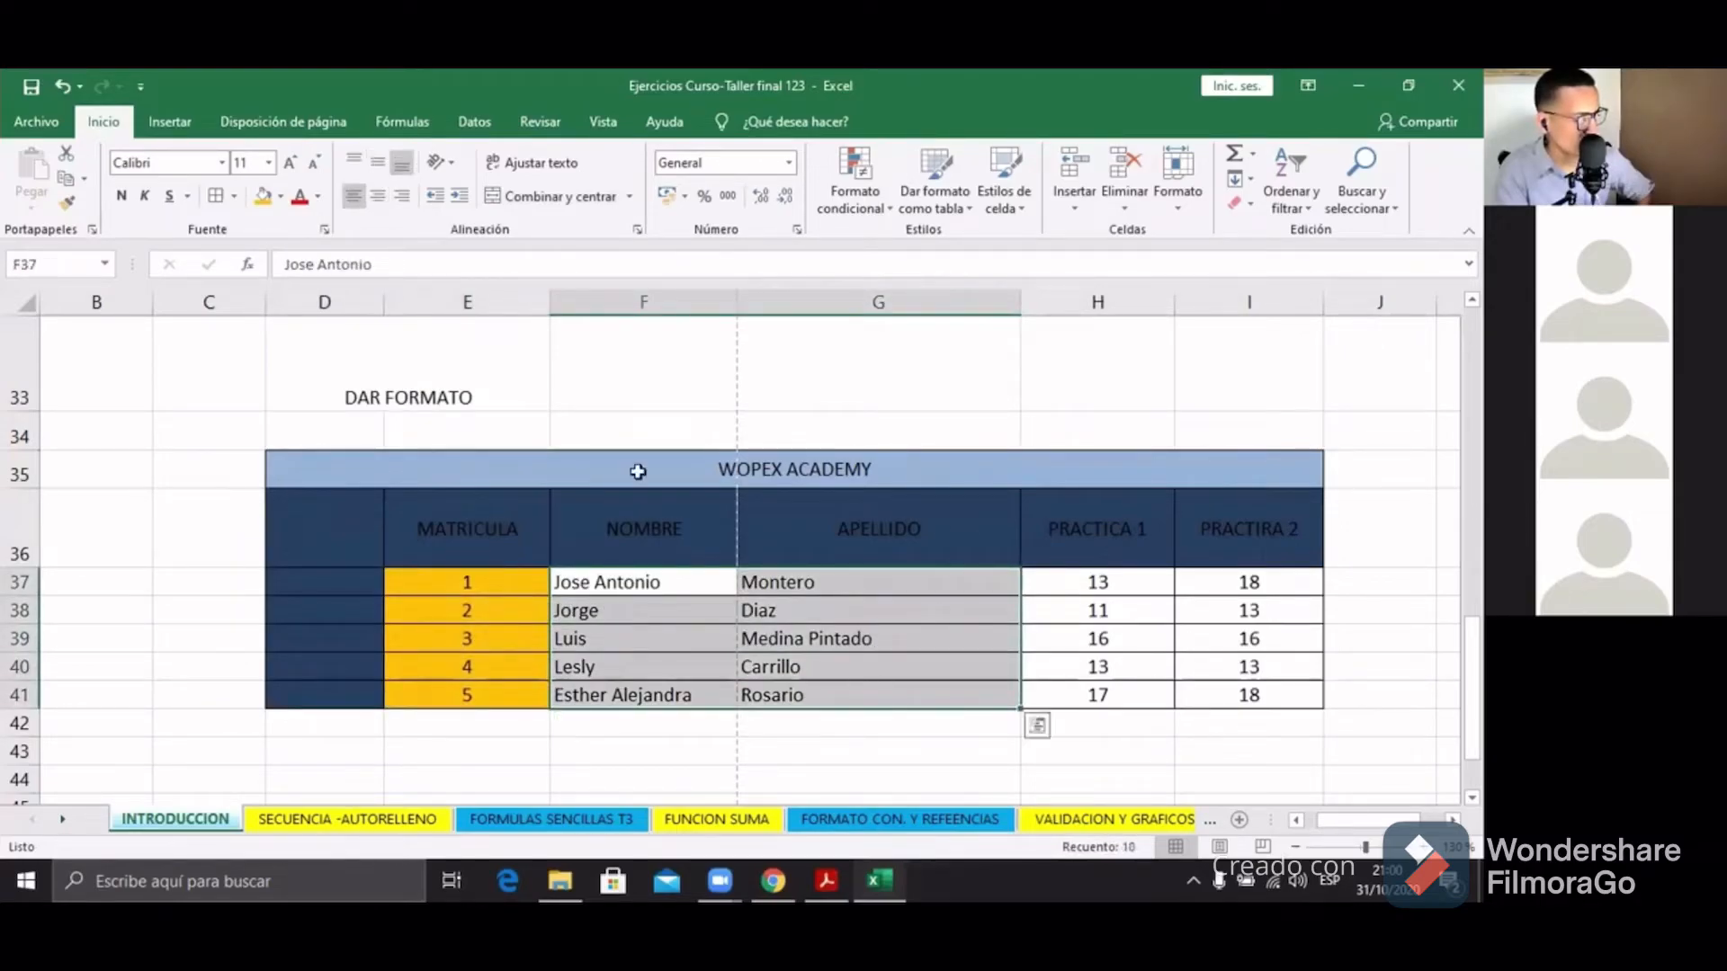
pyautogui.click(280, 196)
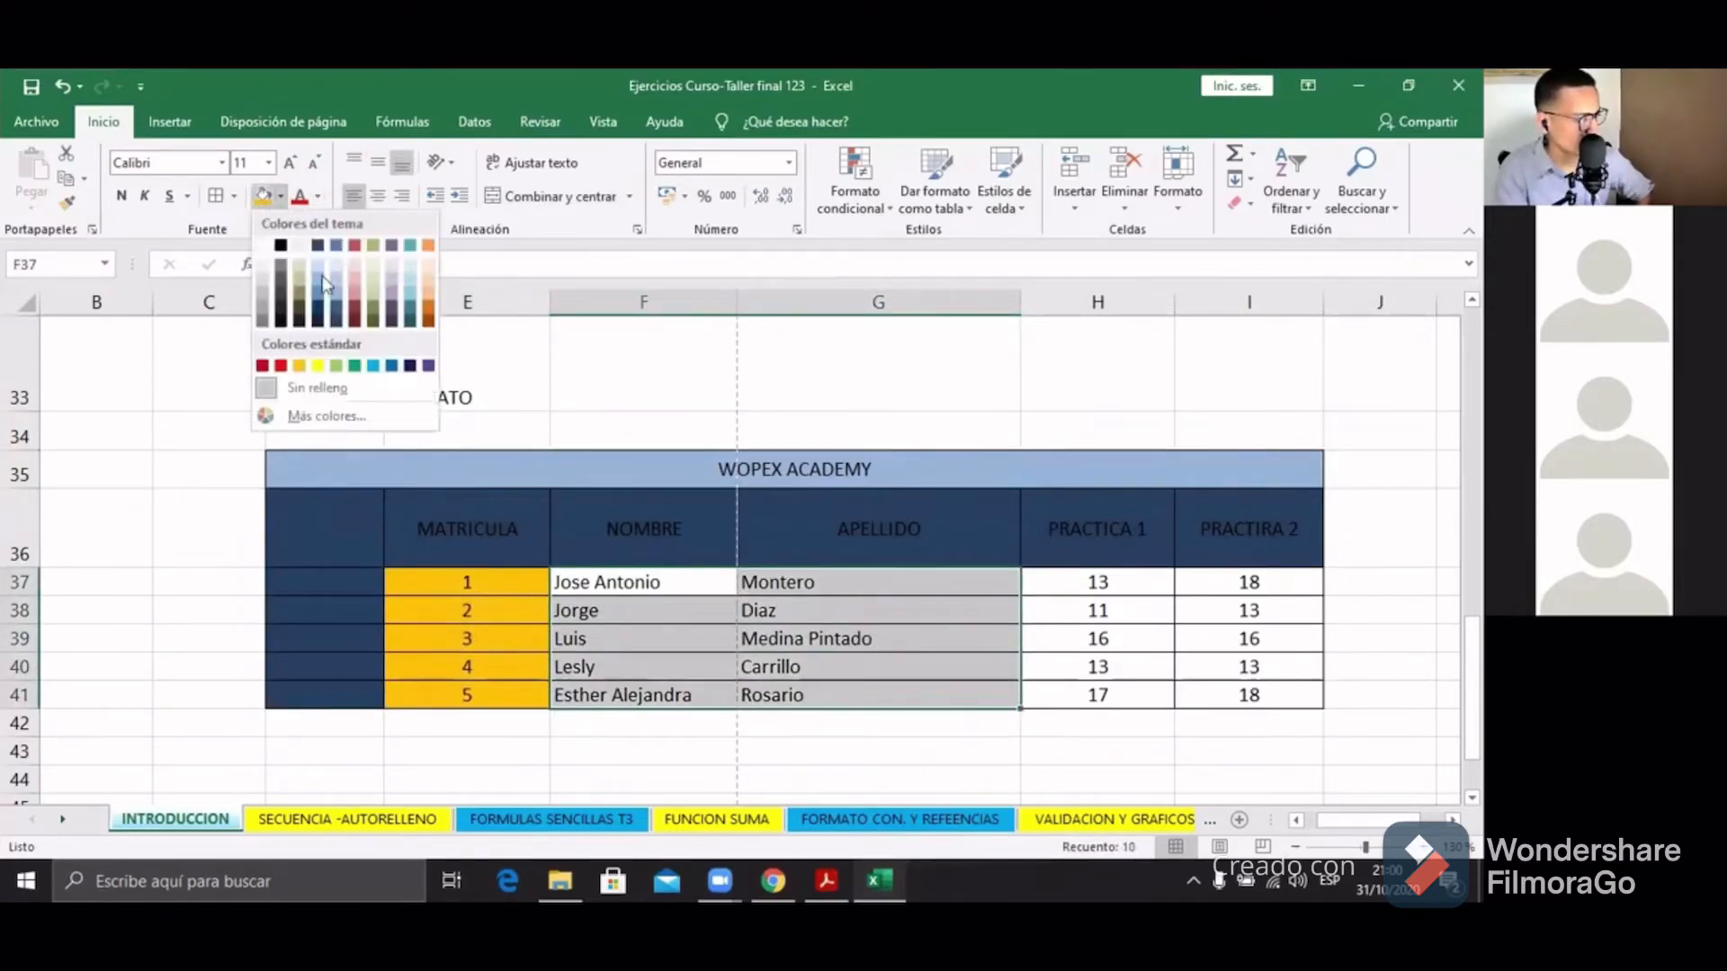
pyautogui.click(317, 367)
pyautogui.moveTo(1070, 580); pyautogui.dragTo(1239, 695)
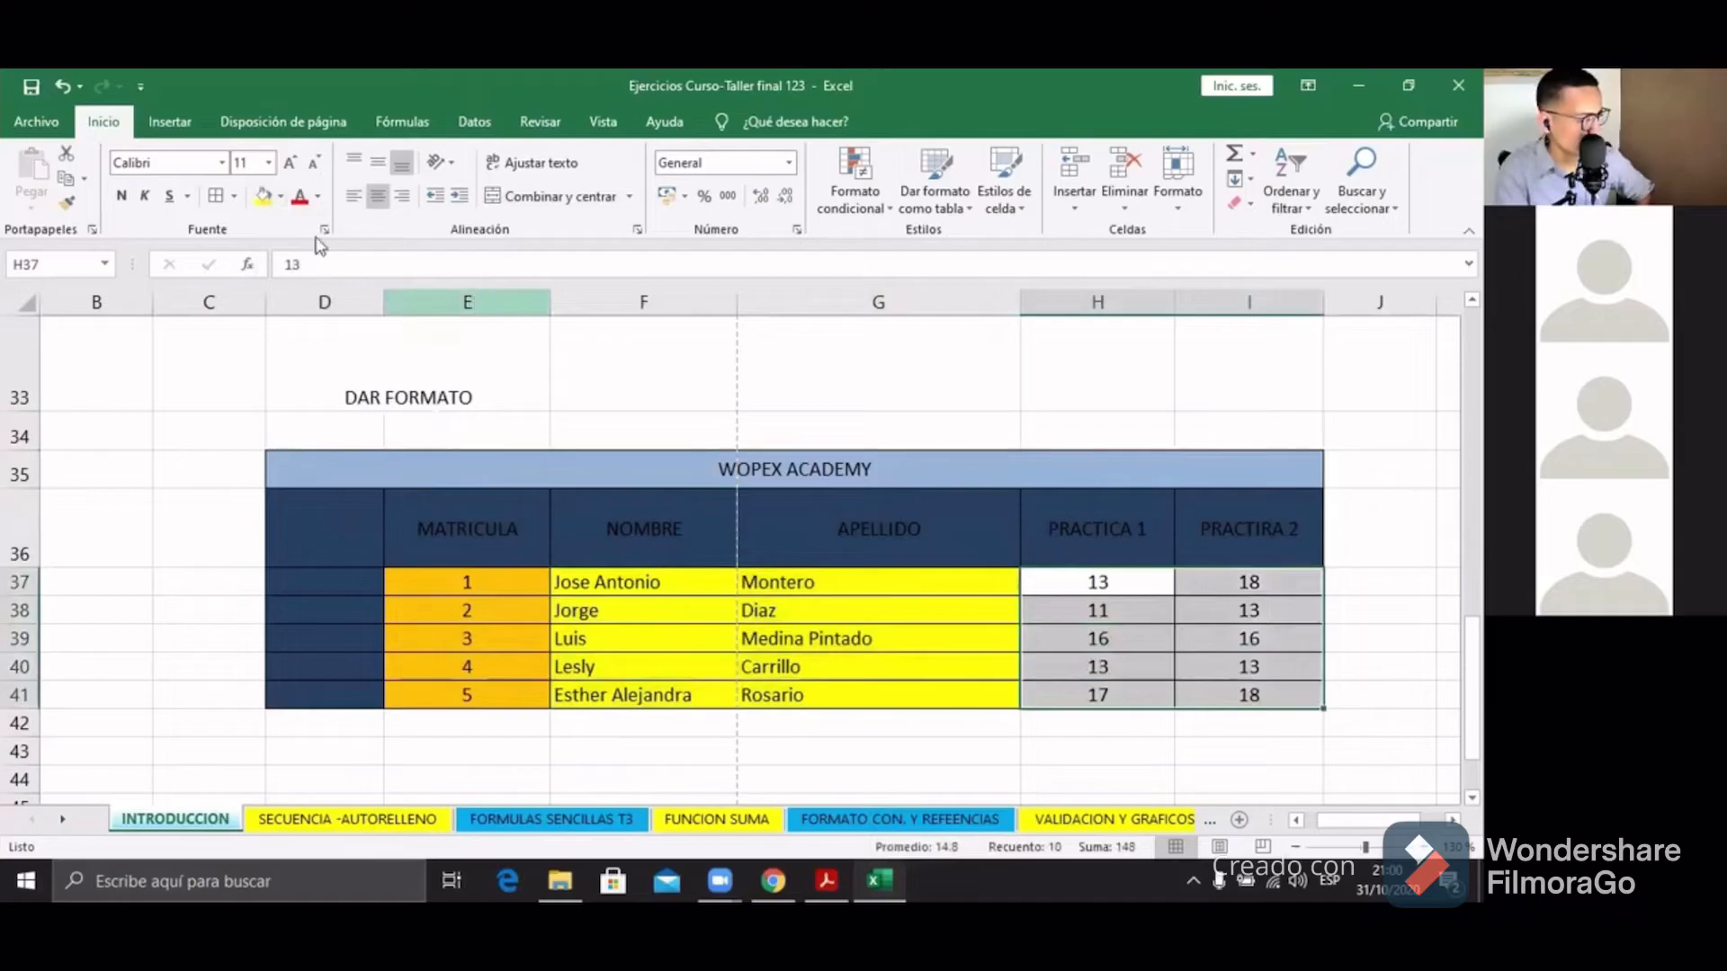
pyautogui.click(281, 198)
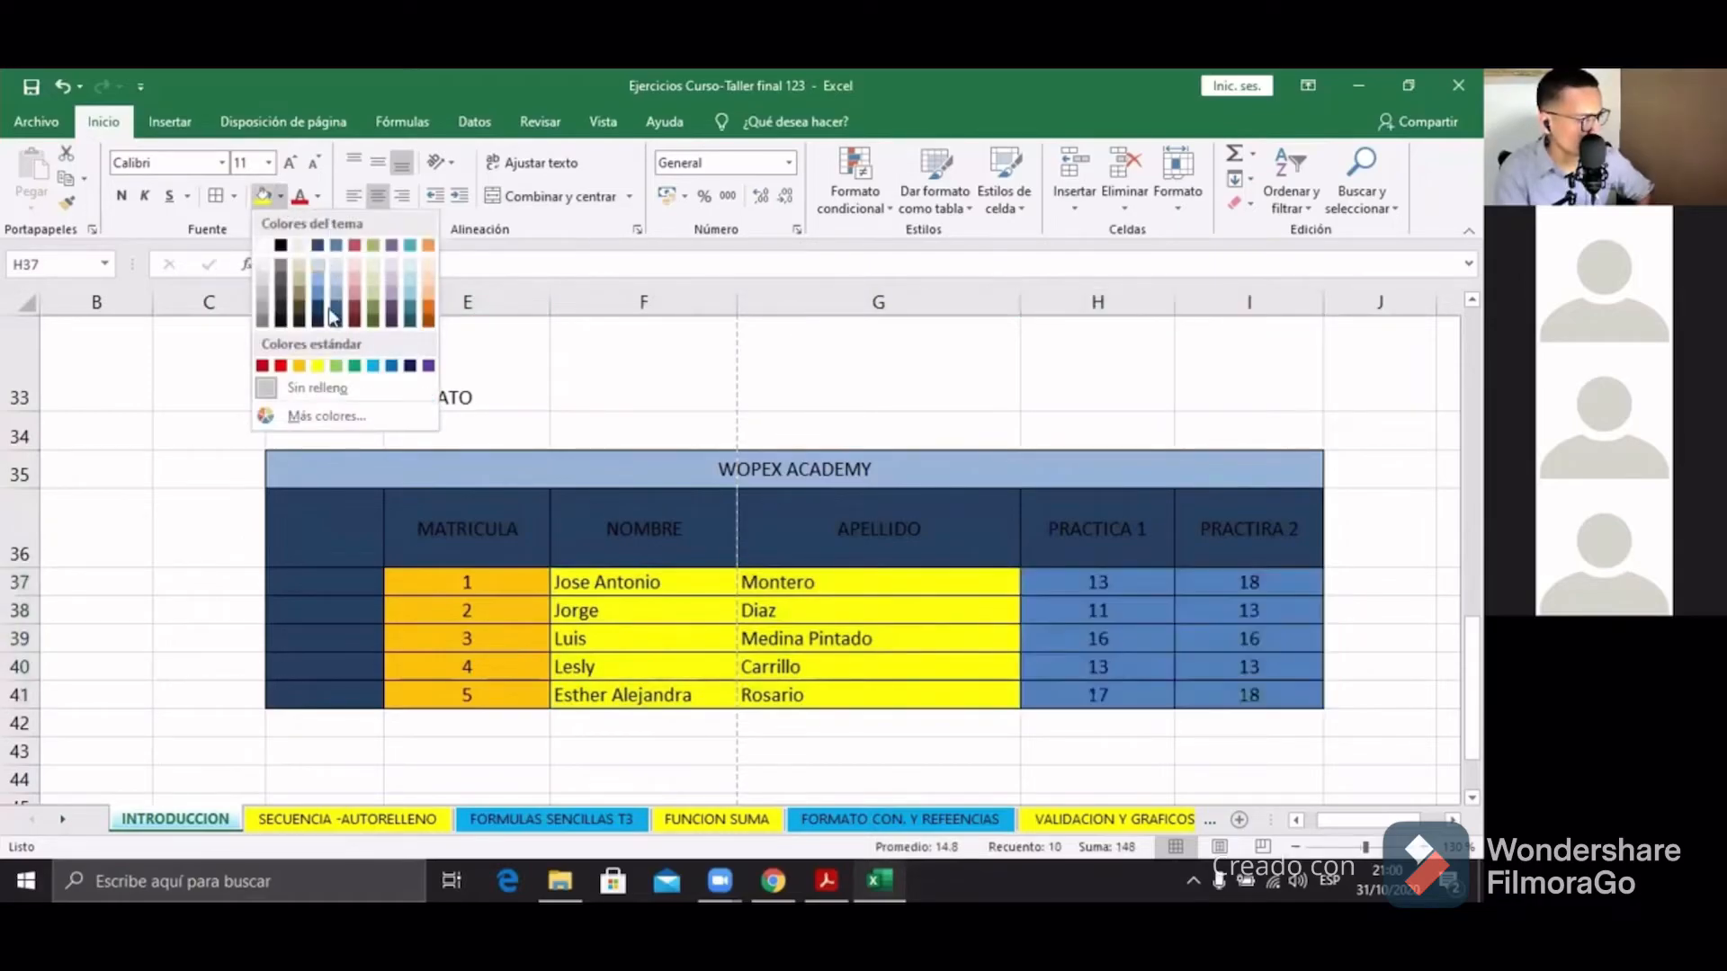
pyautogui.click(362, 369)
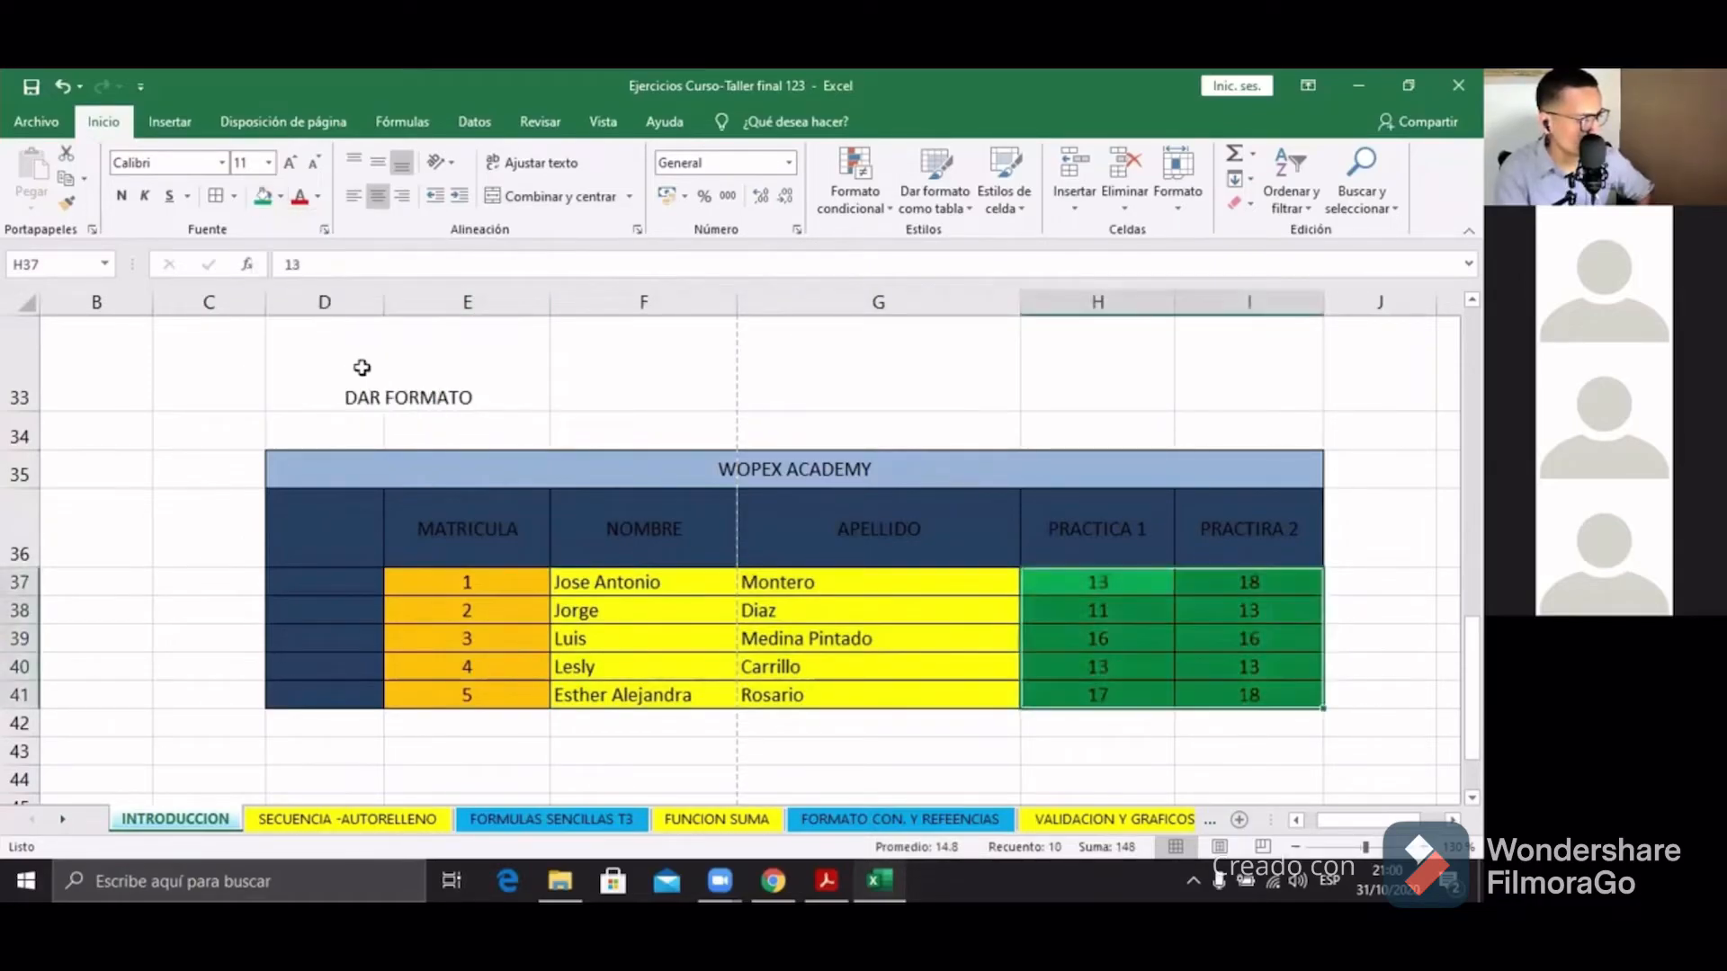
pyautogui.click(1065, 537)
pyautogui.moveTo(463, 479); pyautogui.dragTo(1102, 693)
pyautogui.click(1093, 748)
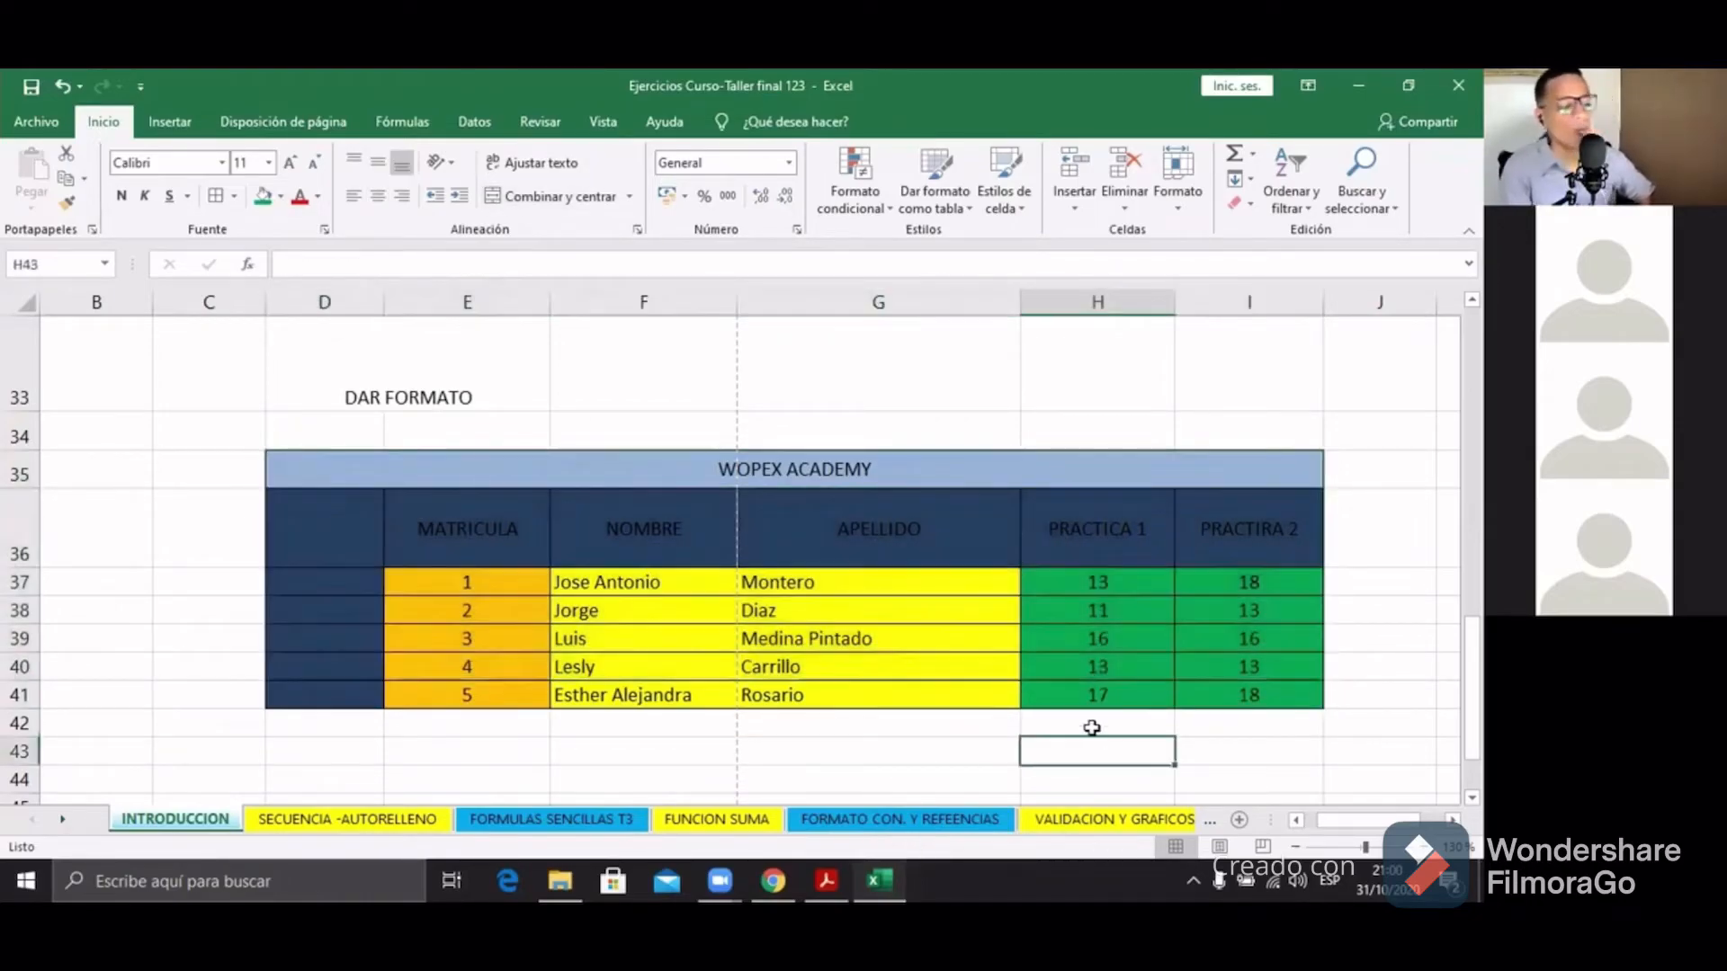
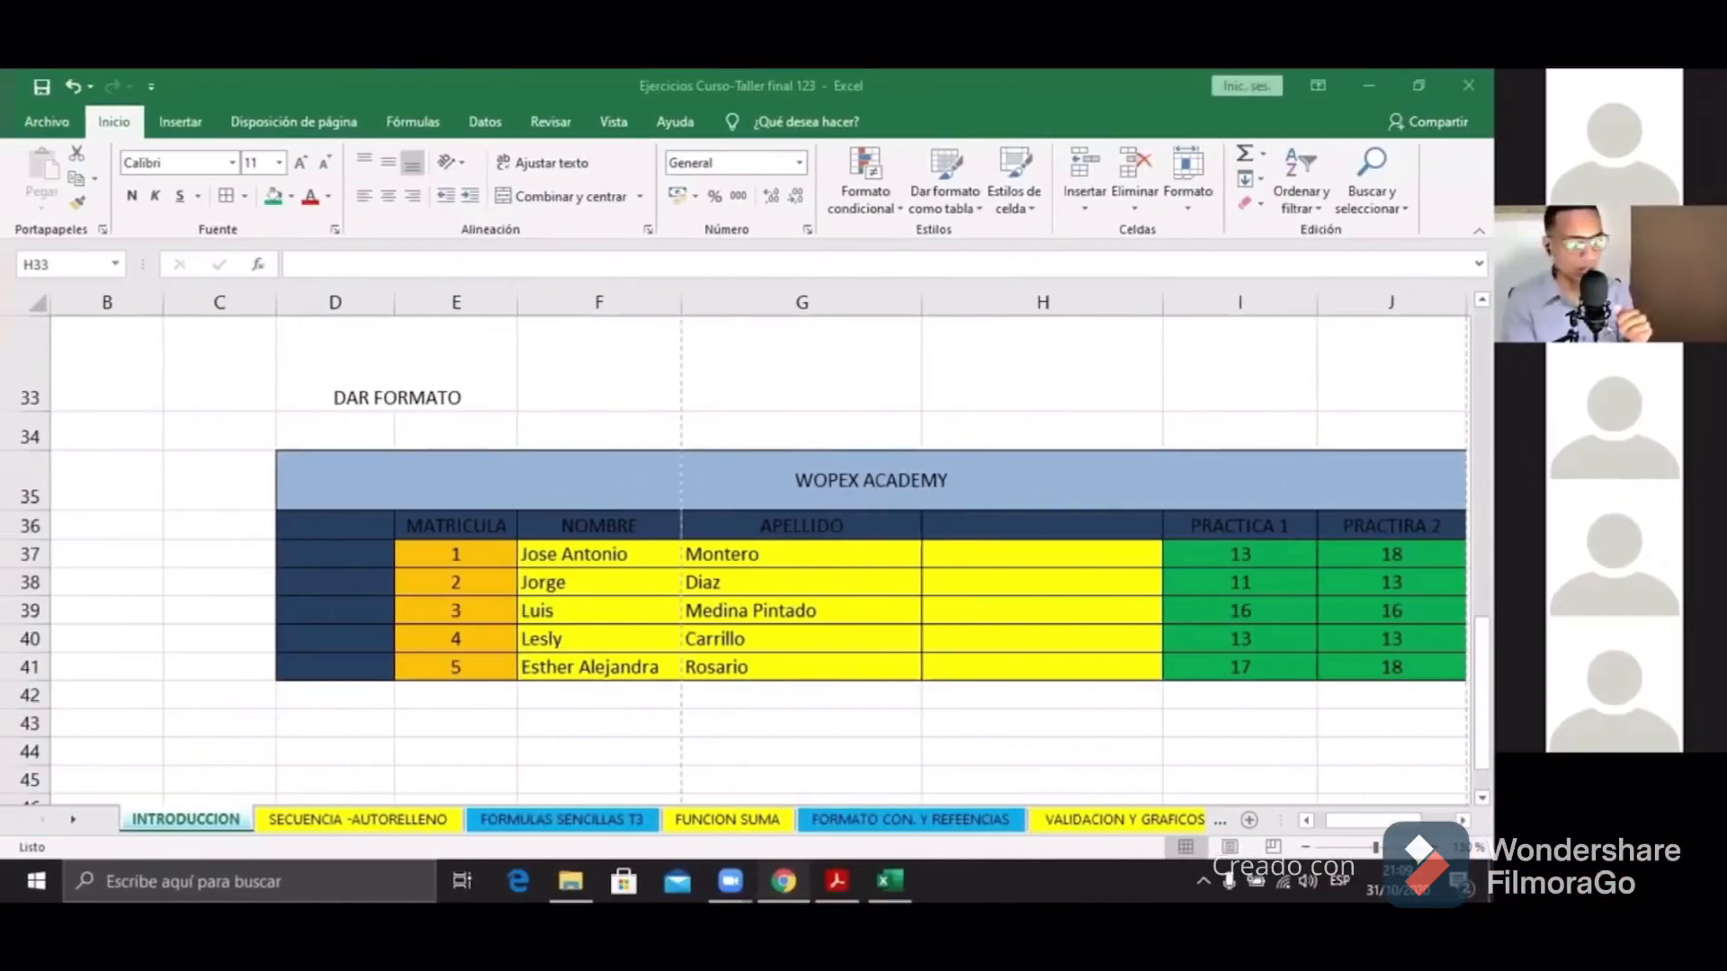
# Step: Insert a blank sheet column at column H, between APELLIDO and PRACTICA 1
pyautogui.click(970, 352)
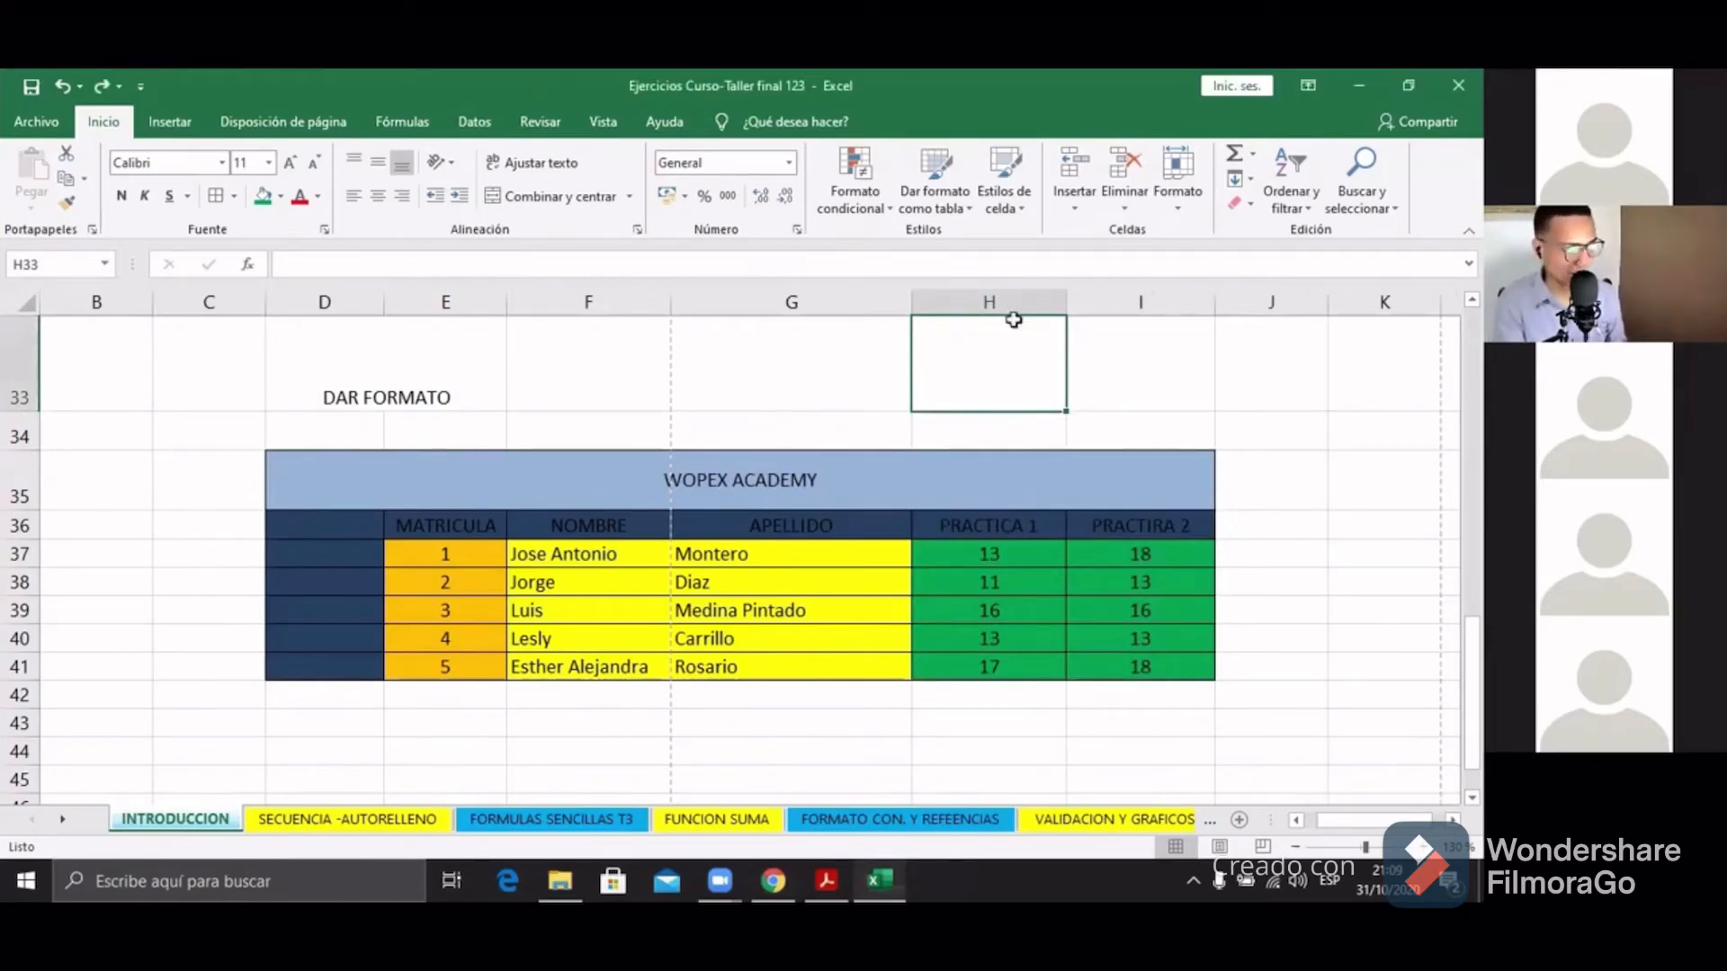
pyautogui.click(1077, 203)
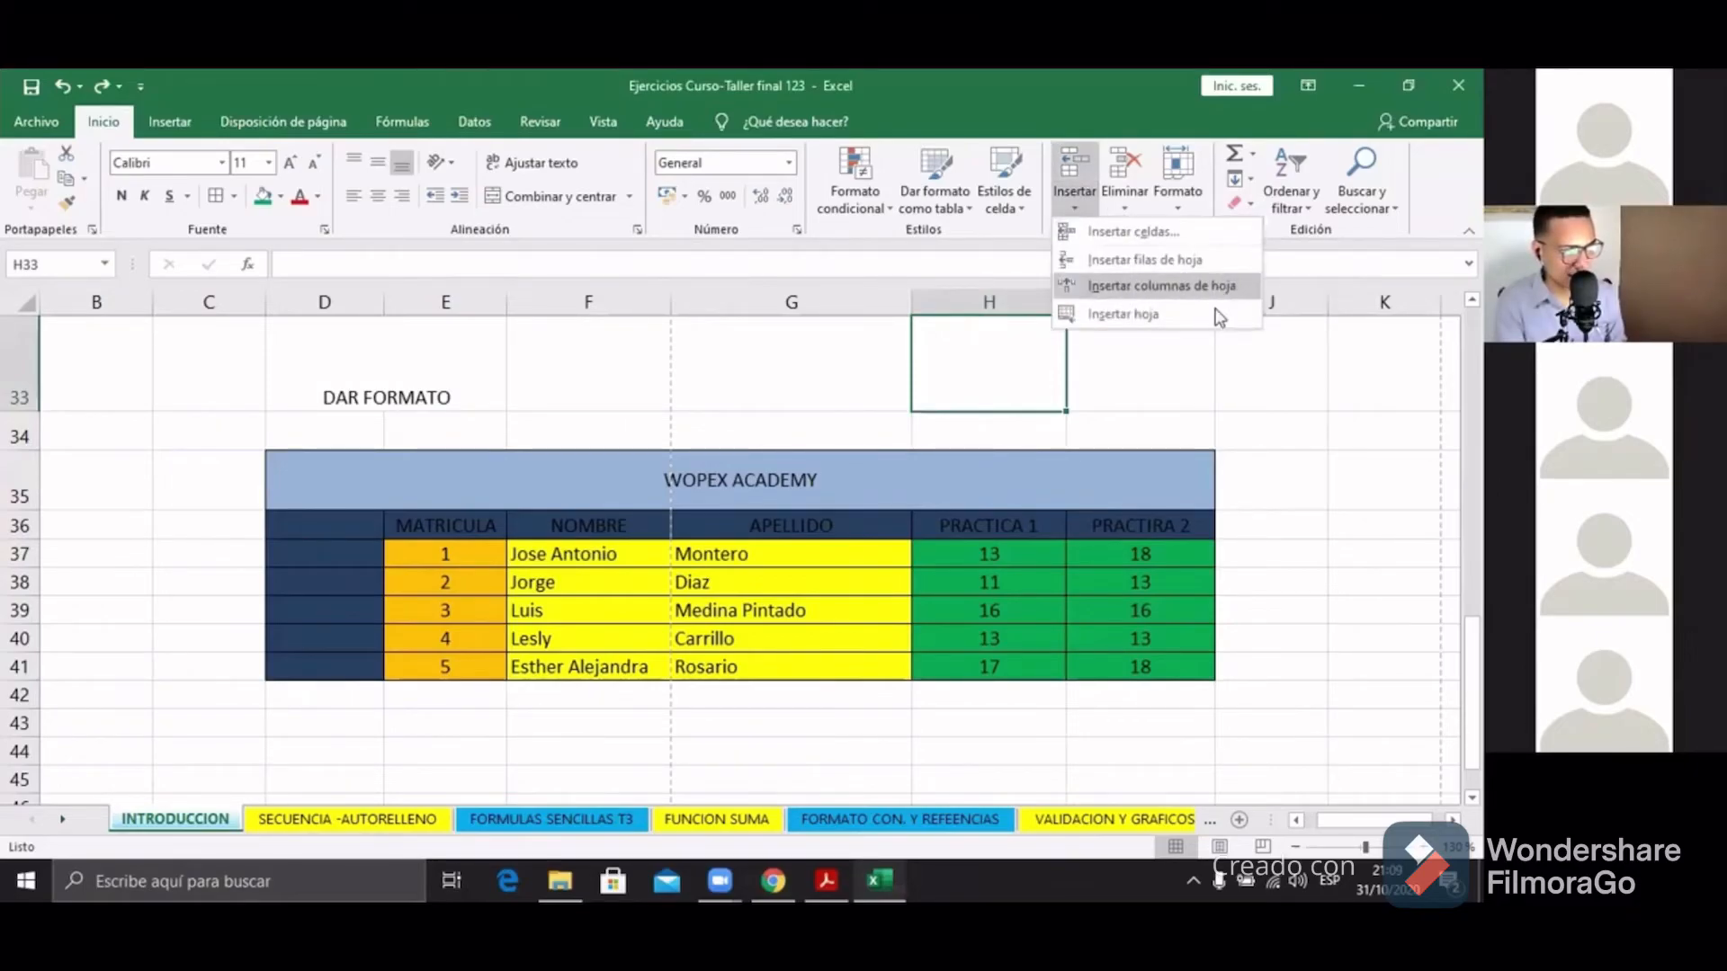
pyautogui.click(1176, 288)
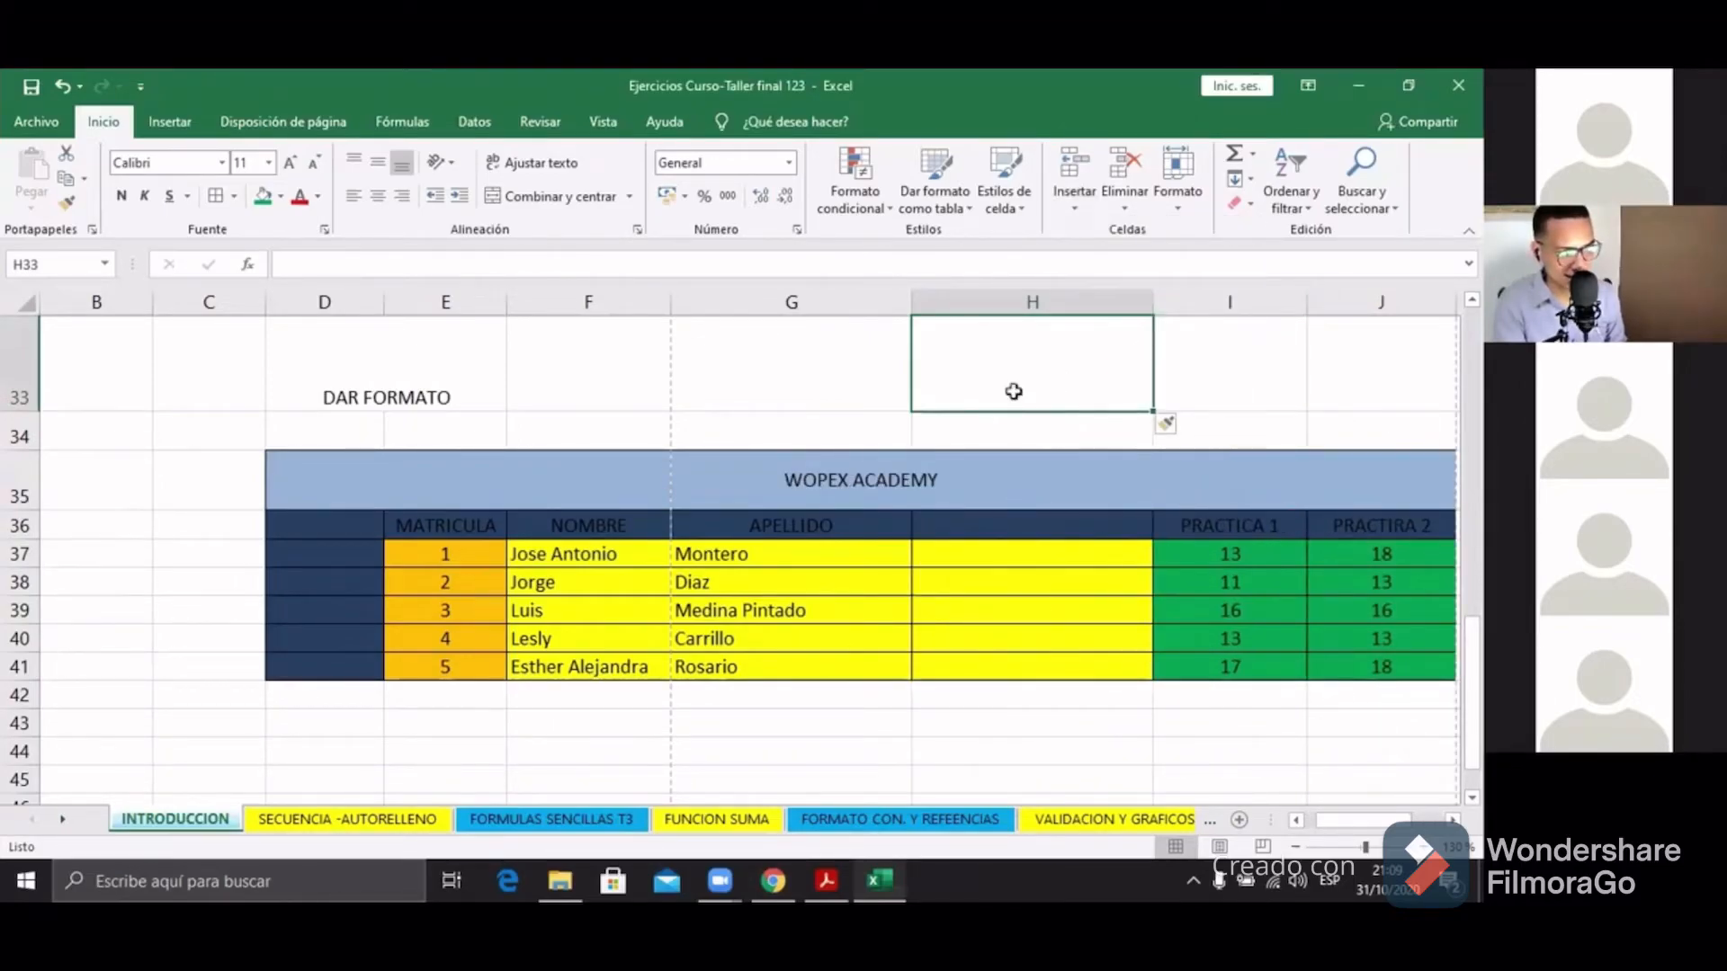
# Step: Head the new column H36 with SEGUNDO APELLIDO, correcting the typo
pyautogui.moveTo(1017, 389); pyautogui.dragTo(1033, 648)
pyautogui.moveTo(1043, 531); pyautogui.dragTo(1054, 666)
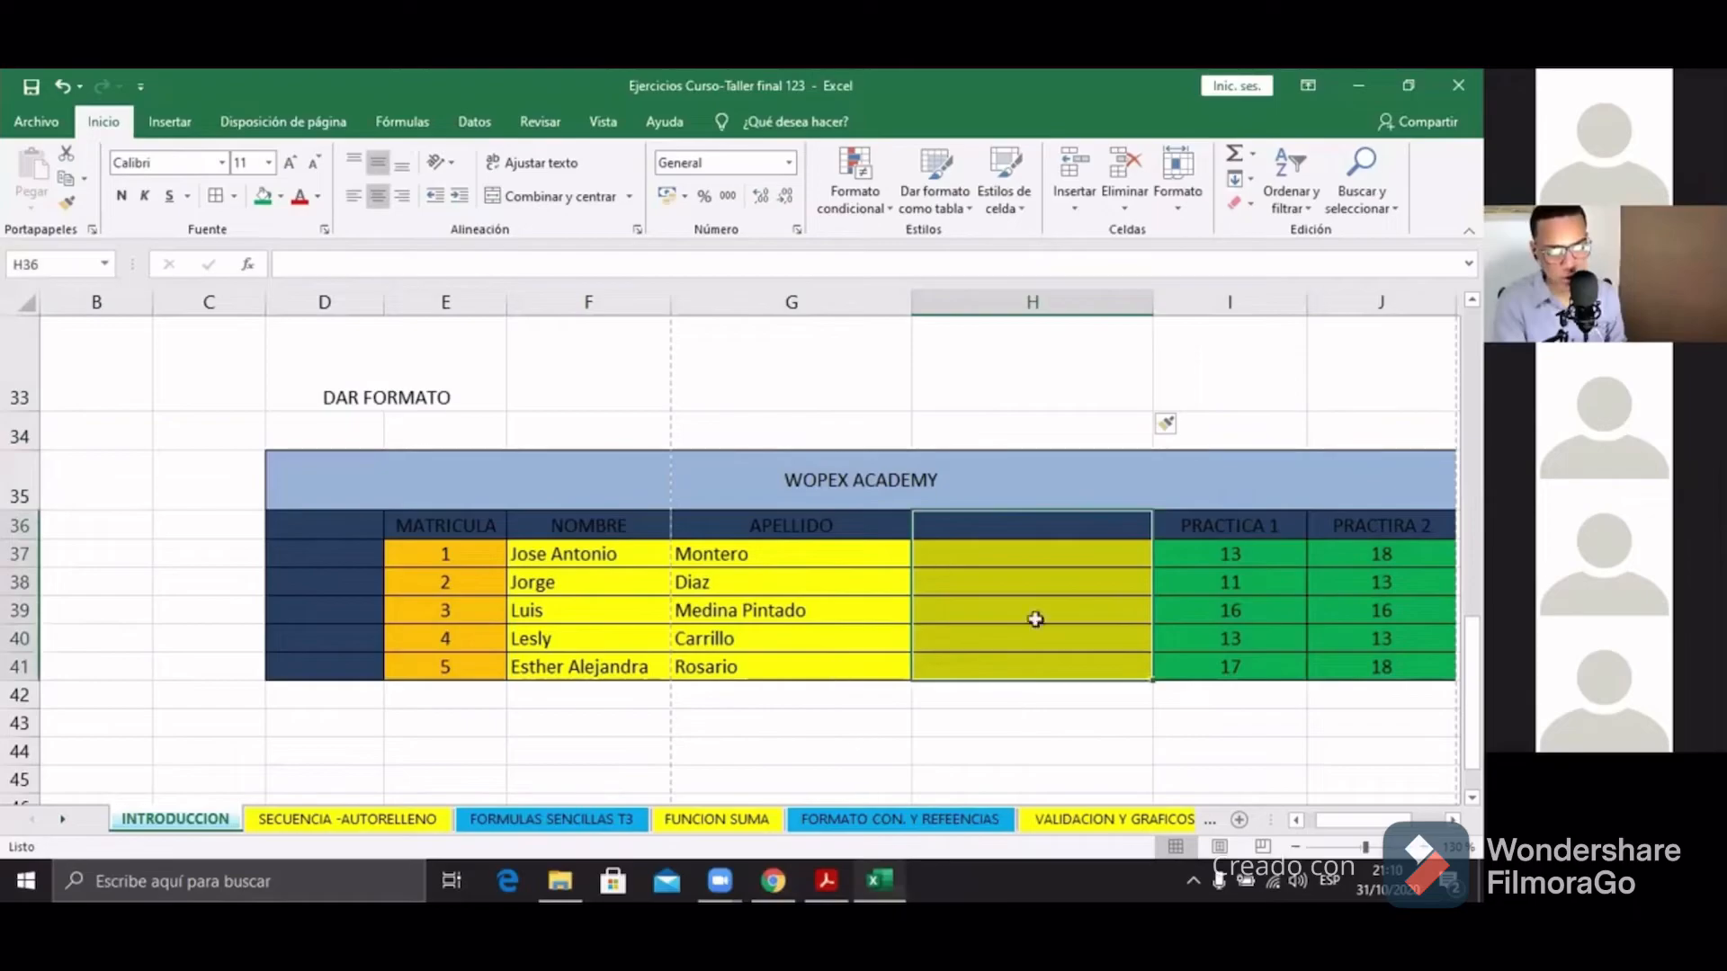
pyautogui.click(956, 531)
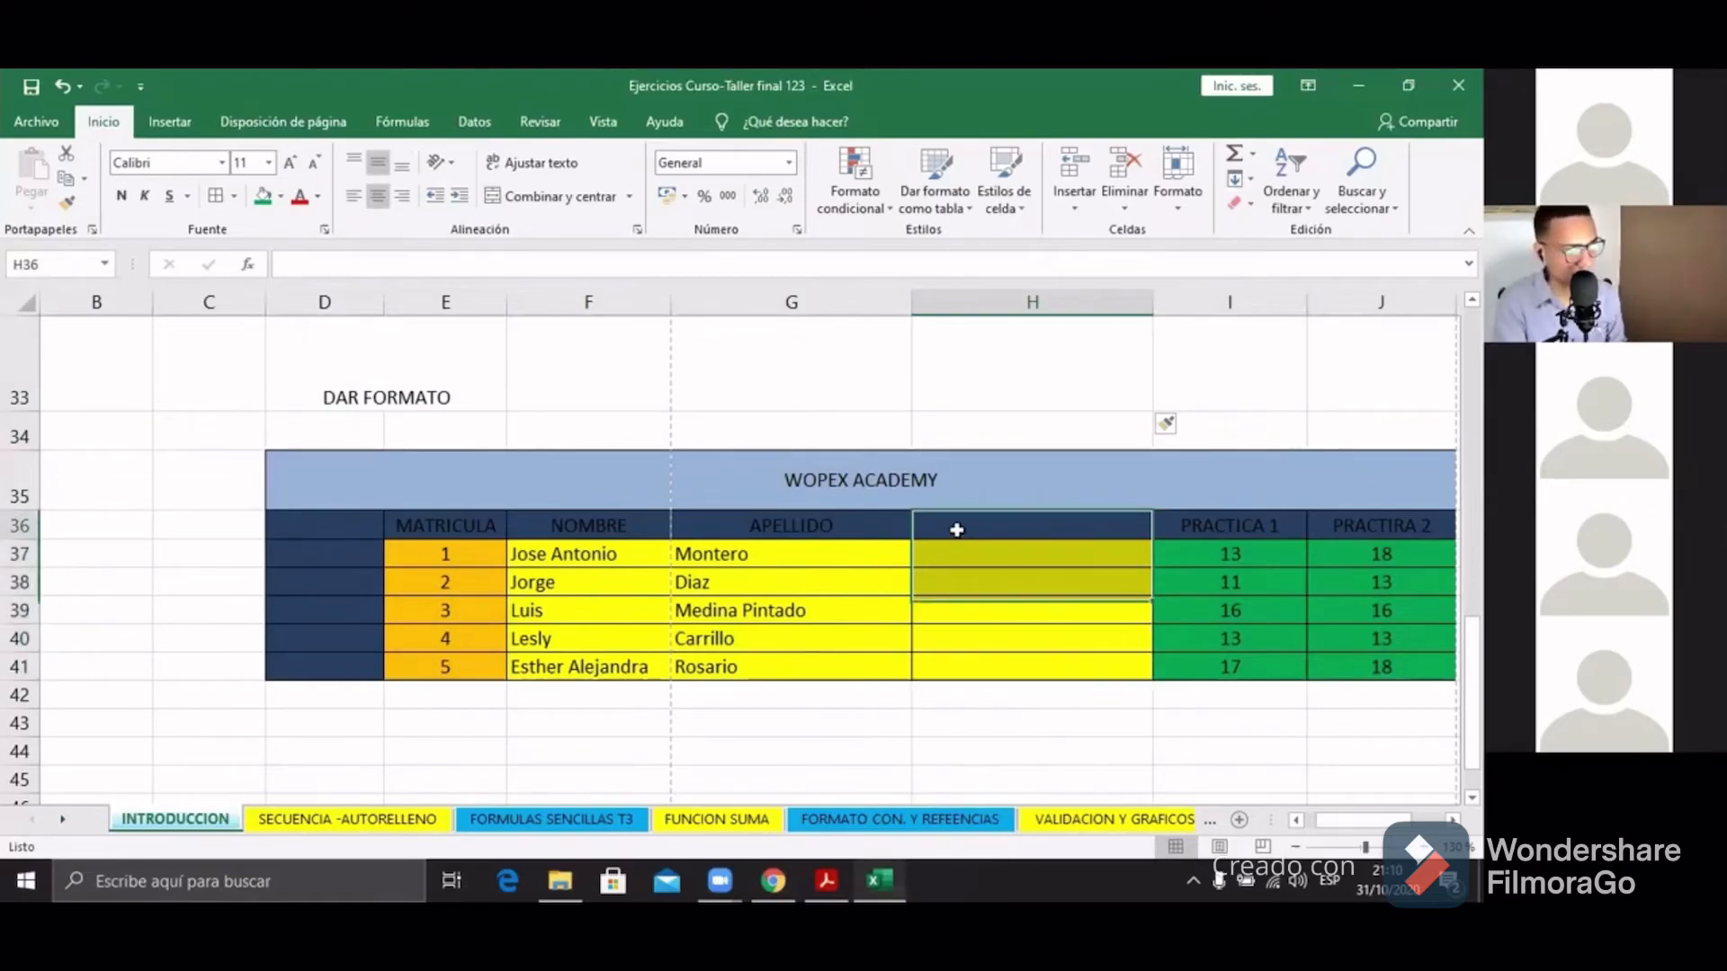
pyautogui.doubleClick(956, 530)
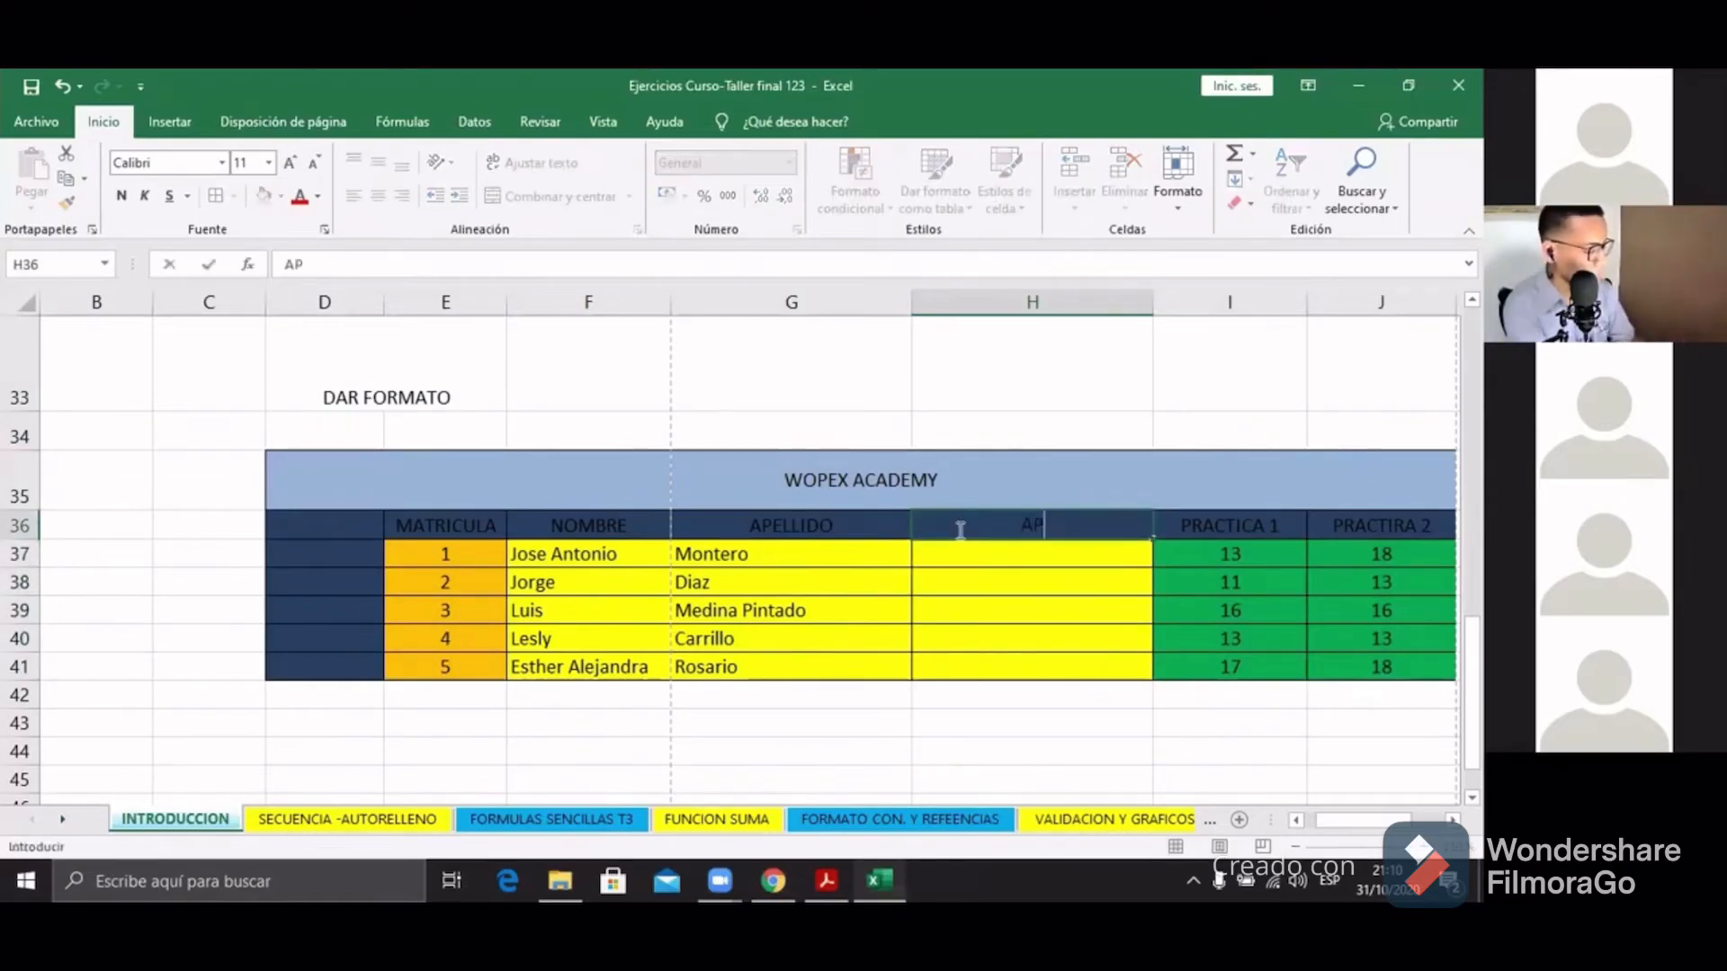
pyautogui.write('SEGUNDO')
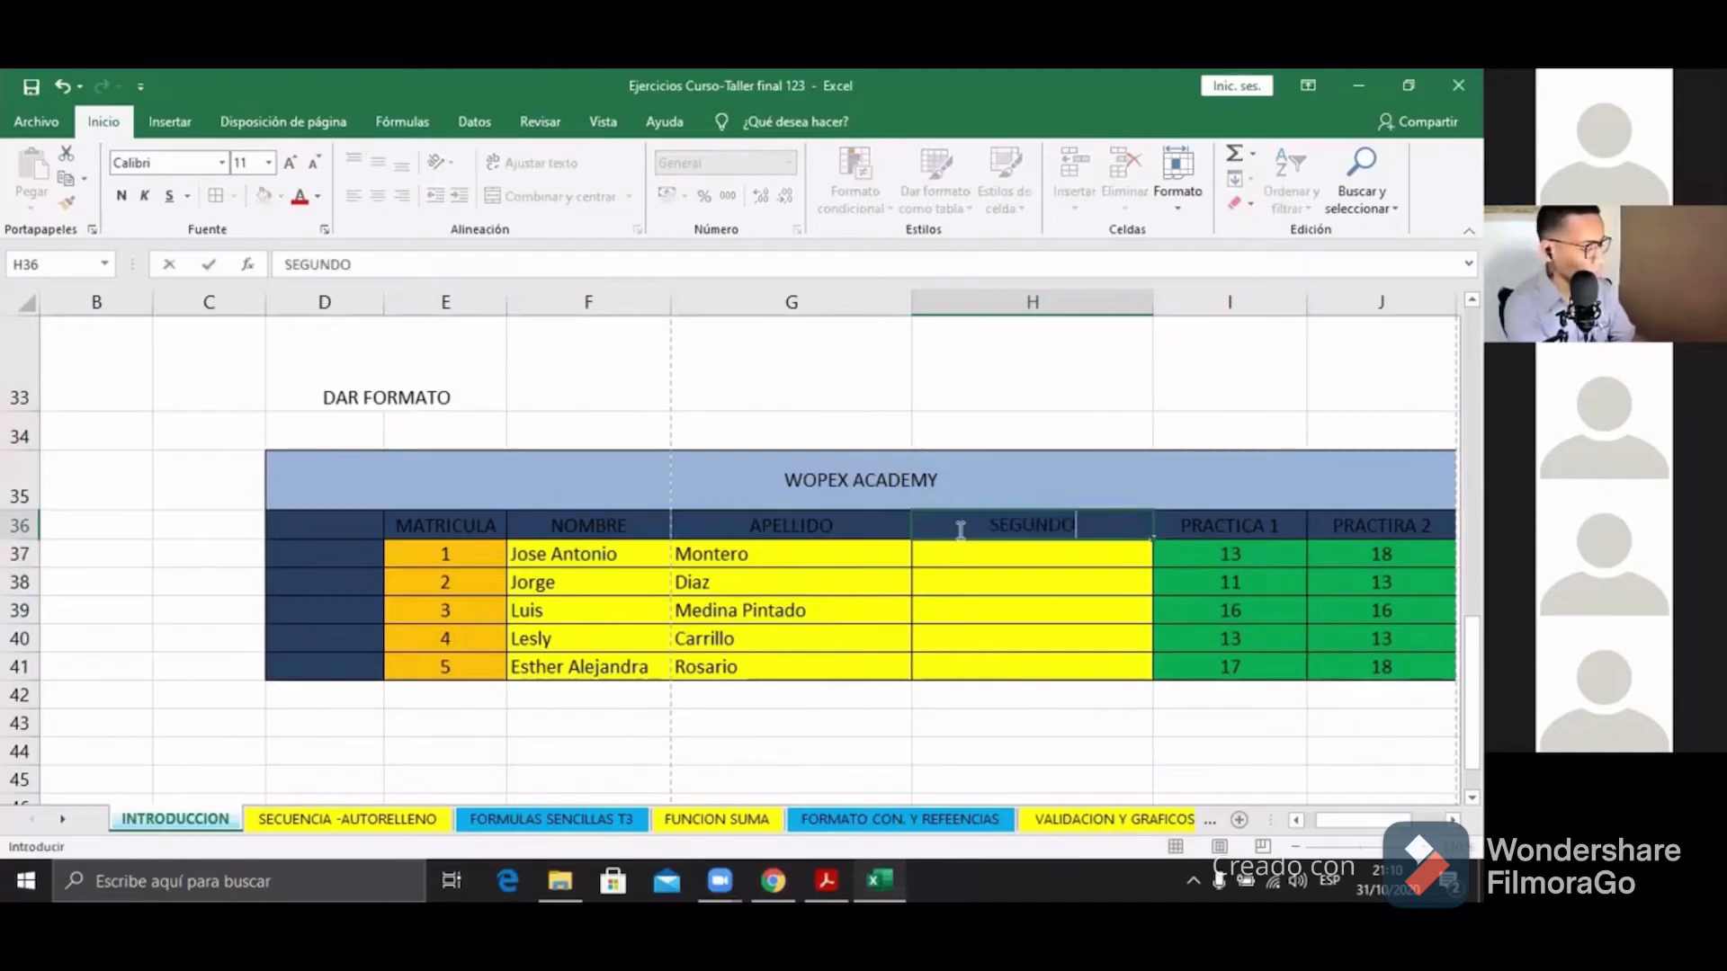
pyautogui.write(' APELLIFO')
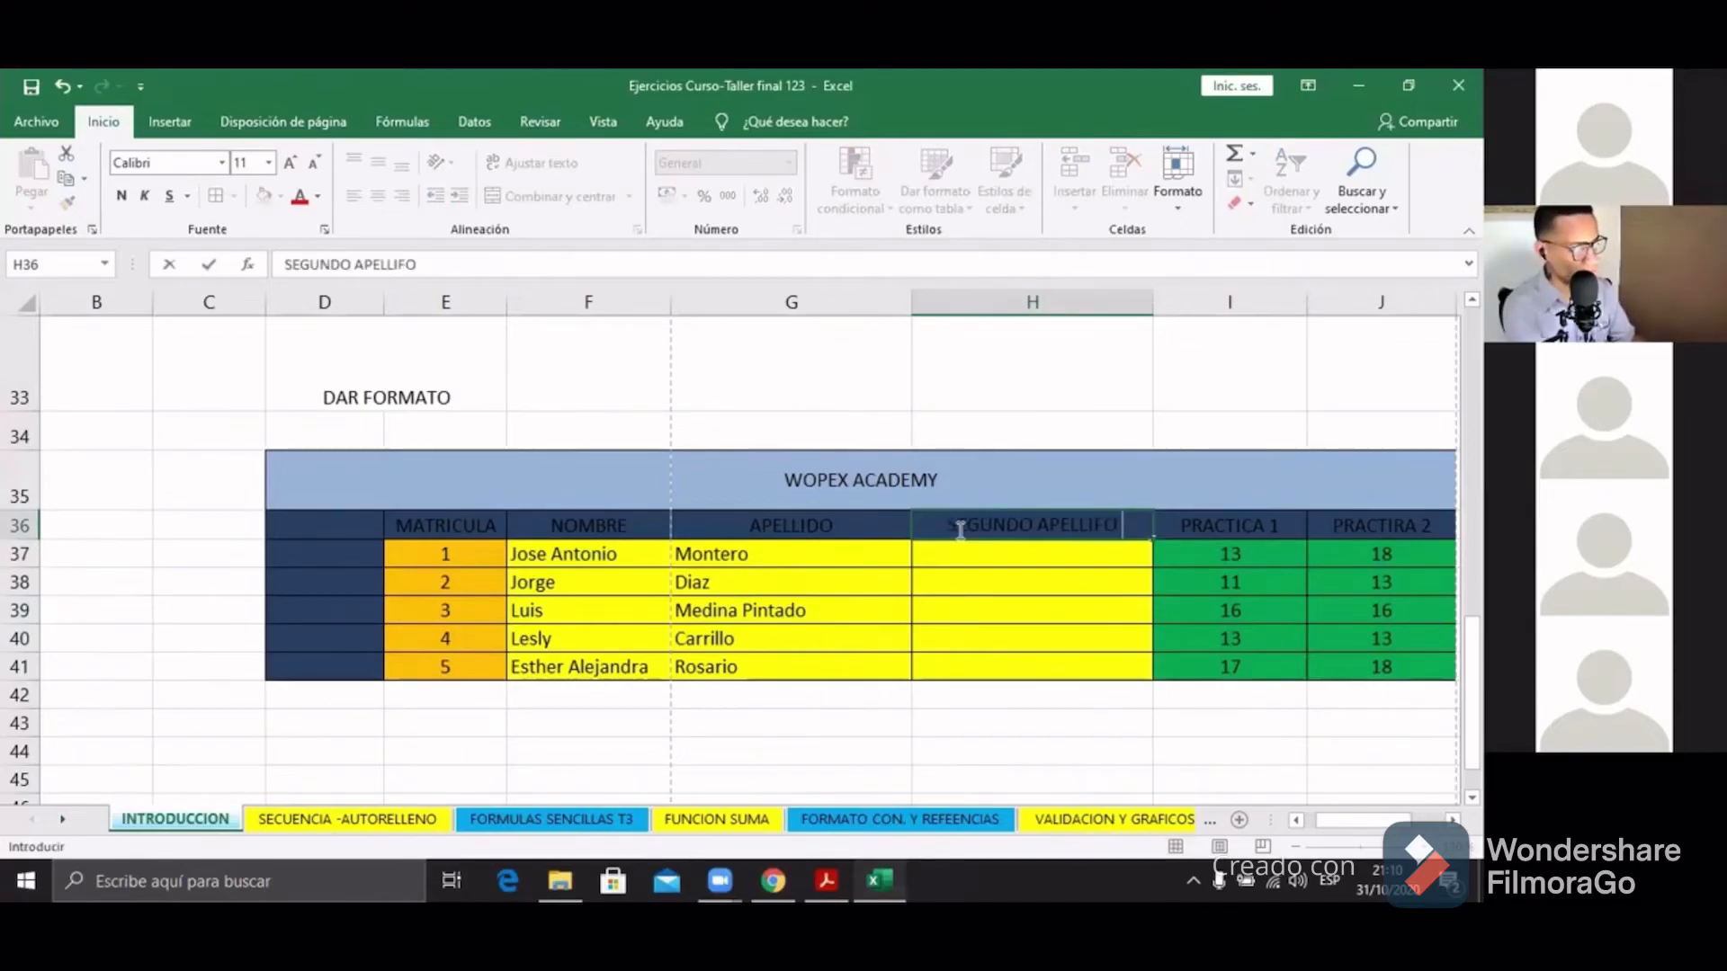
pyautogui.press('BackSpace')
pyautogui.press('BackSpace')
pyautogui.write('DO')
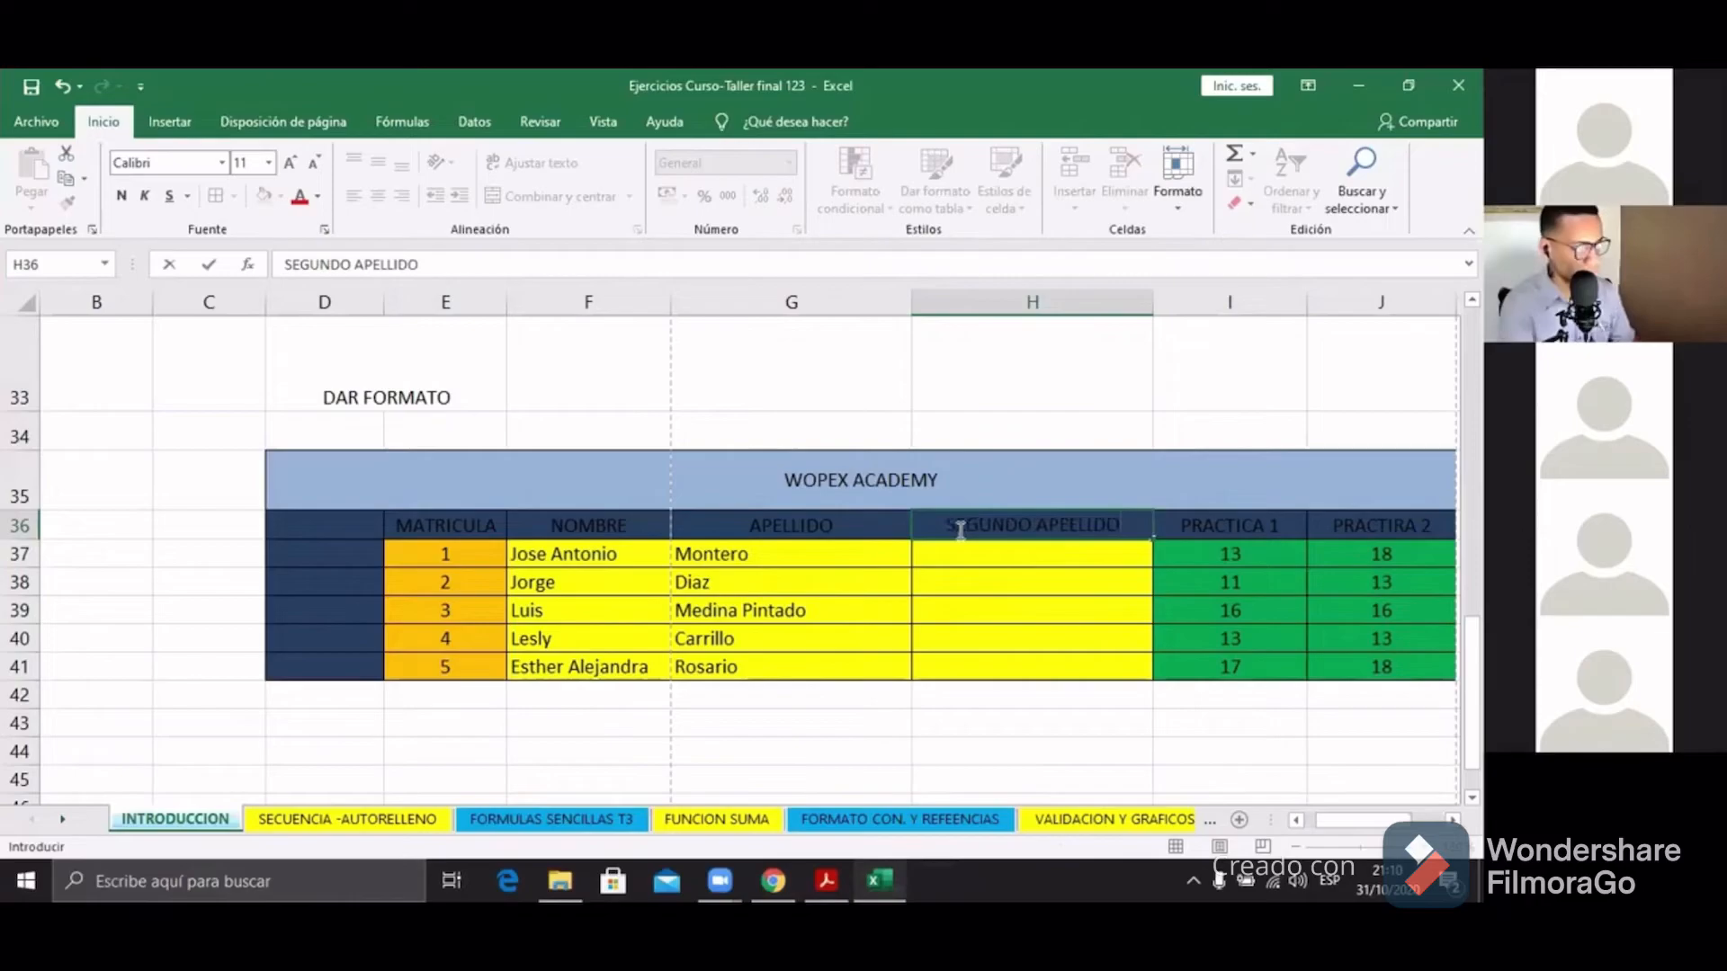
pyautogui.hotkey('ctrl', 'Return')
# Step: Look over the still-empty student cells of the SEGUNDO APELLIDO column
pyautogui.click(1017, 601)
pyautogui.click(1018, 552)
pyautogui.click(1021, 582)
pyautogui.click(1020, 609)
pyautogui.click(1017, 640)
pyautogui.click(1016, 666)
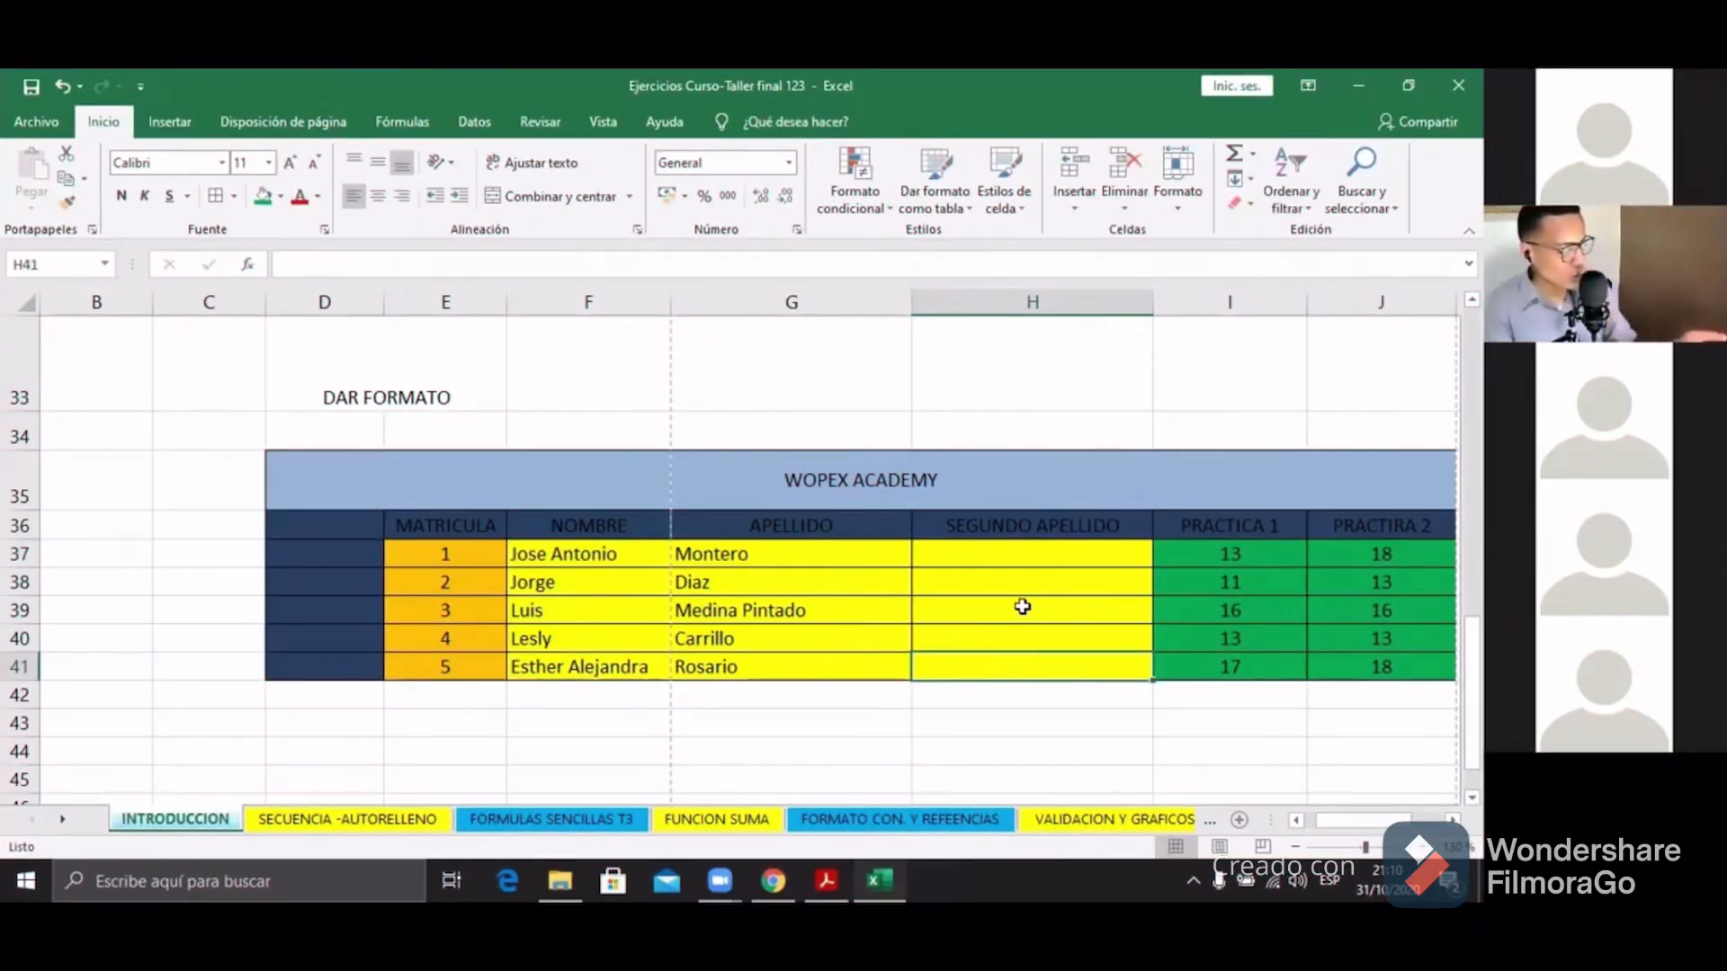
pyautogui.click(986, 553)
pyautogui.click(976, 585)
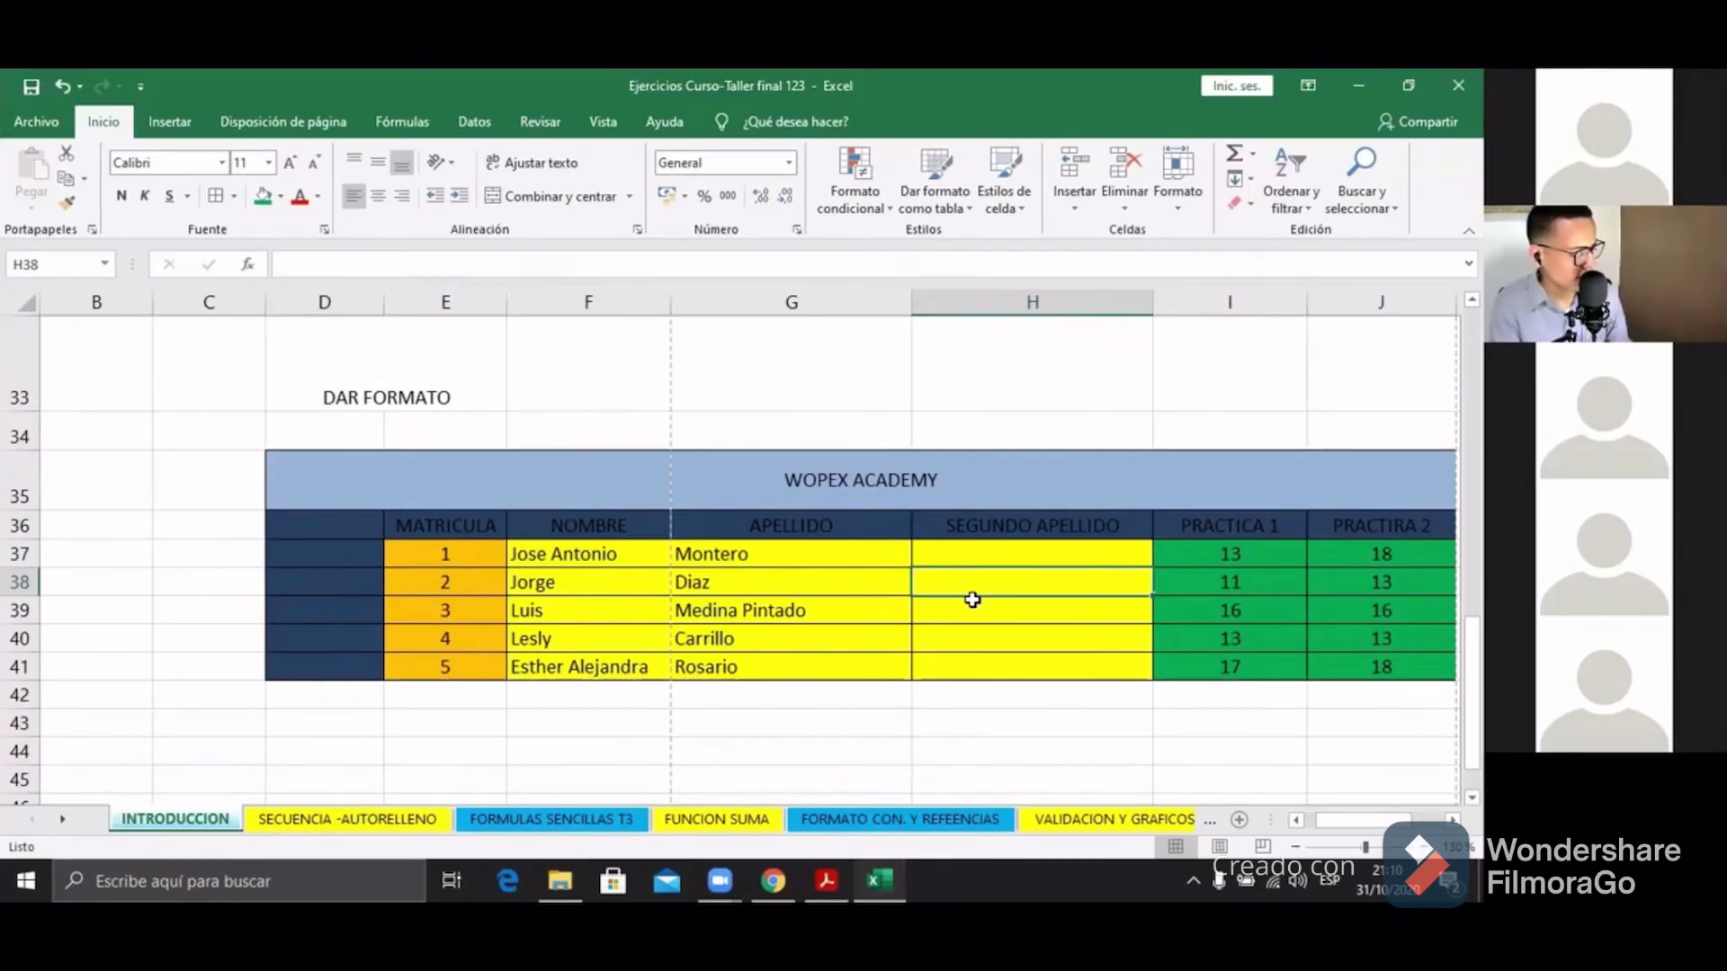
pyautogui.moveTo(464, 692); pyautogui.dragTo(791, 693)
pyautogui.moveTo(568, 619); pyautogui.dragTo(840, 609)
pyautogui.hotkey('ctrl', '5')
pyautogui.hotkey('ctrl', '5')
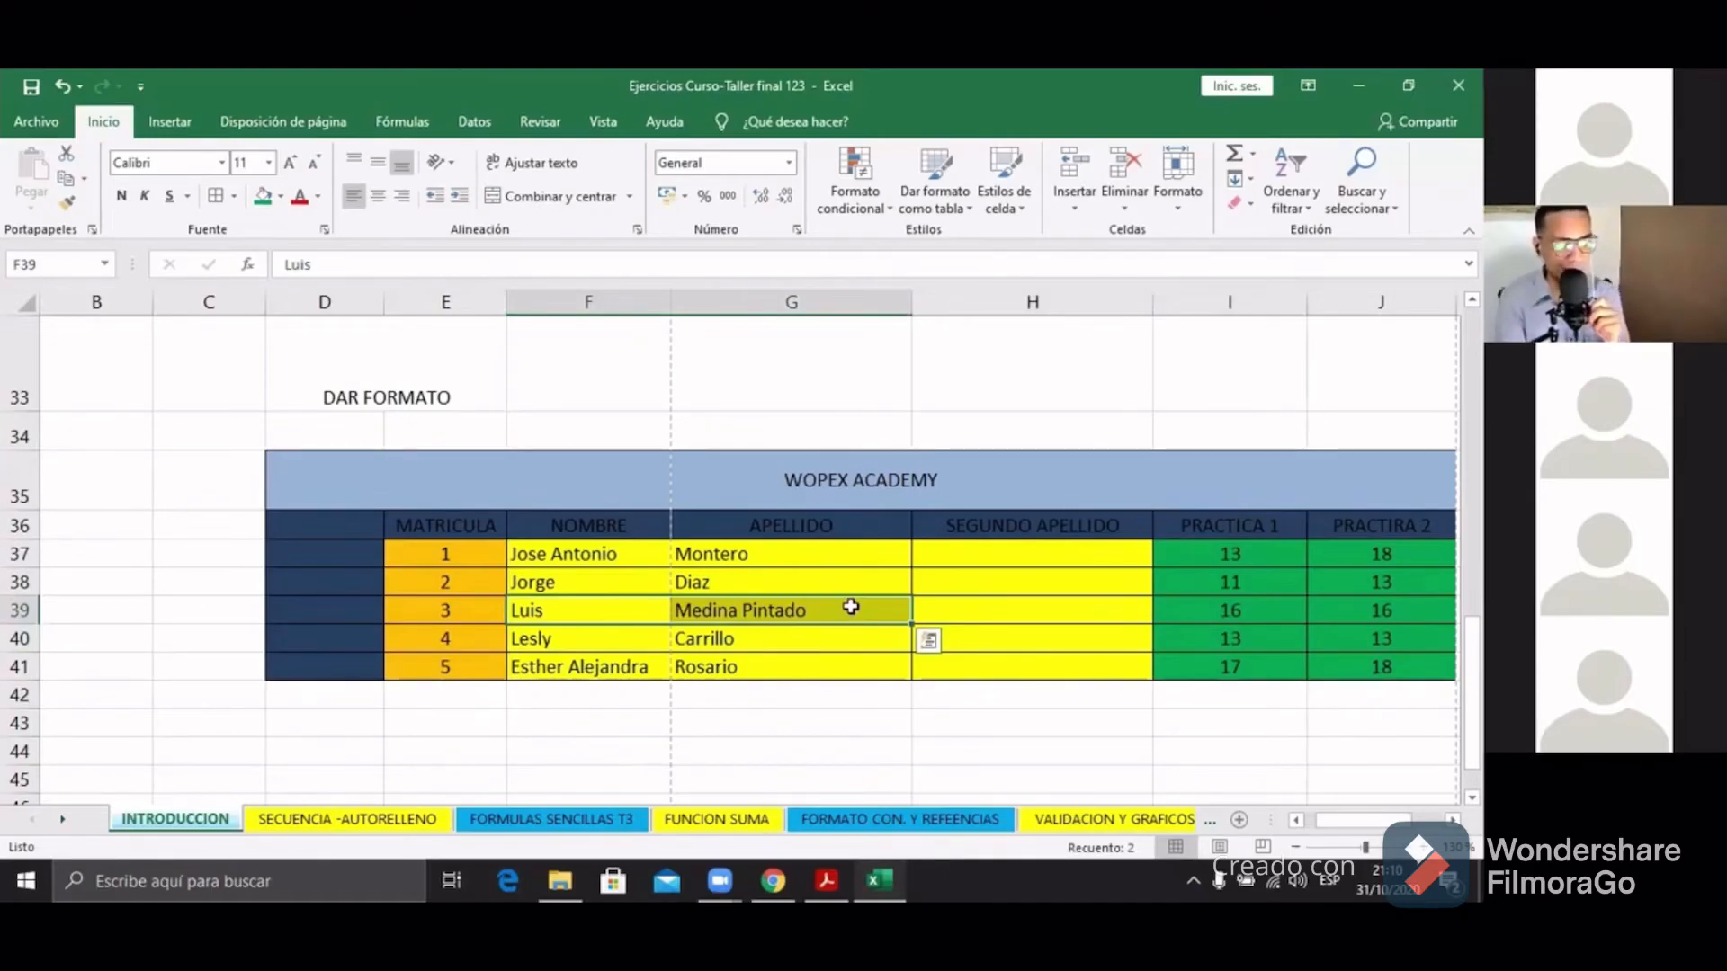
pyautogui.click(1057, 643)
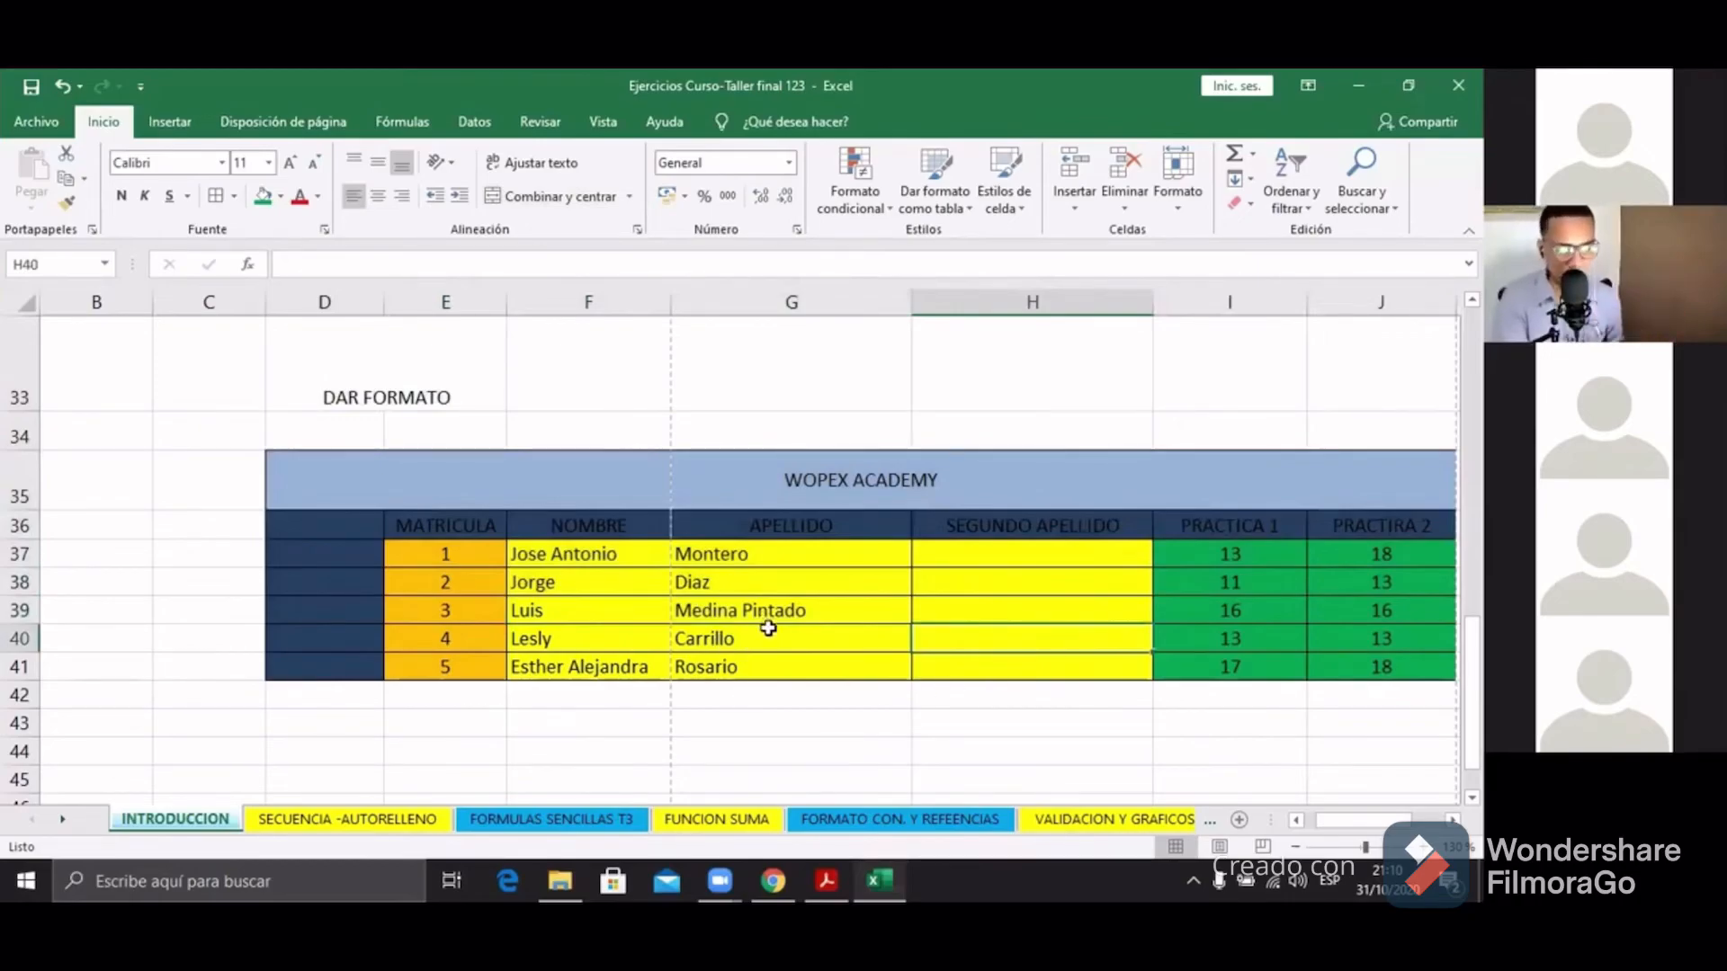
pyautogui.click(454, 588)
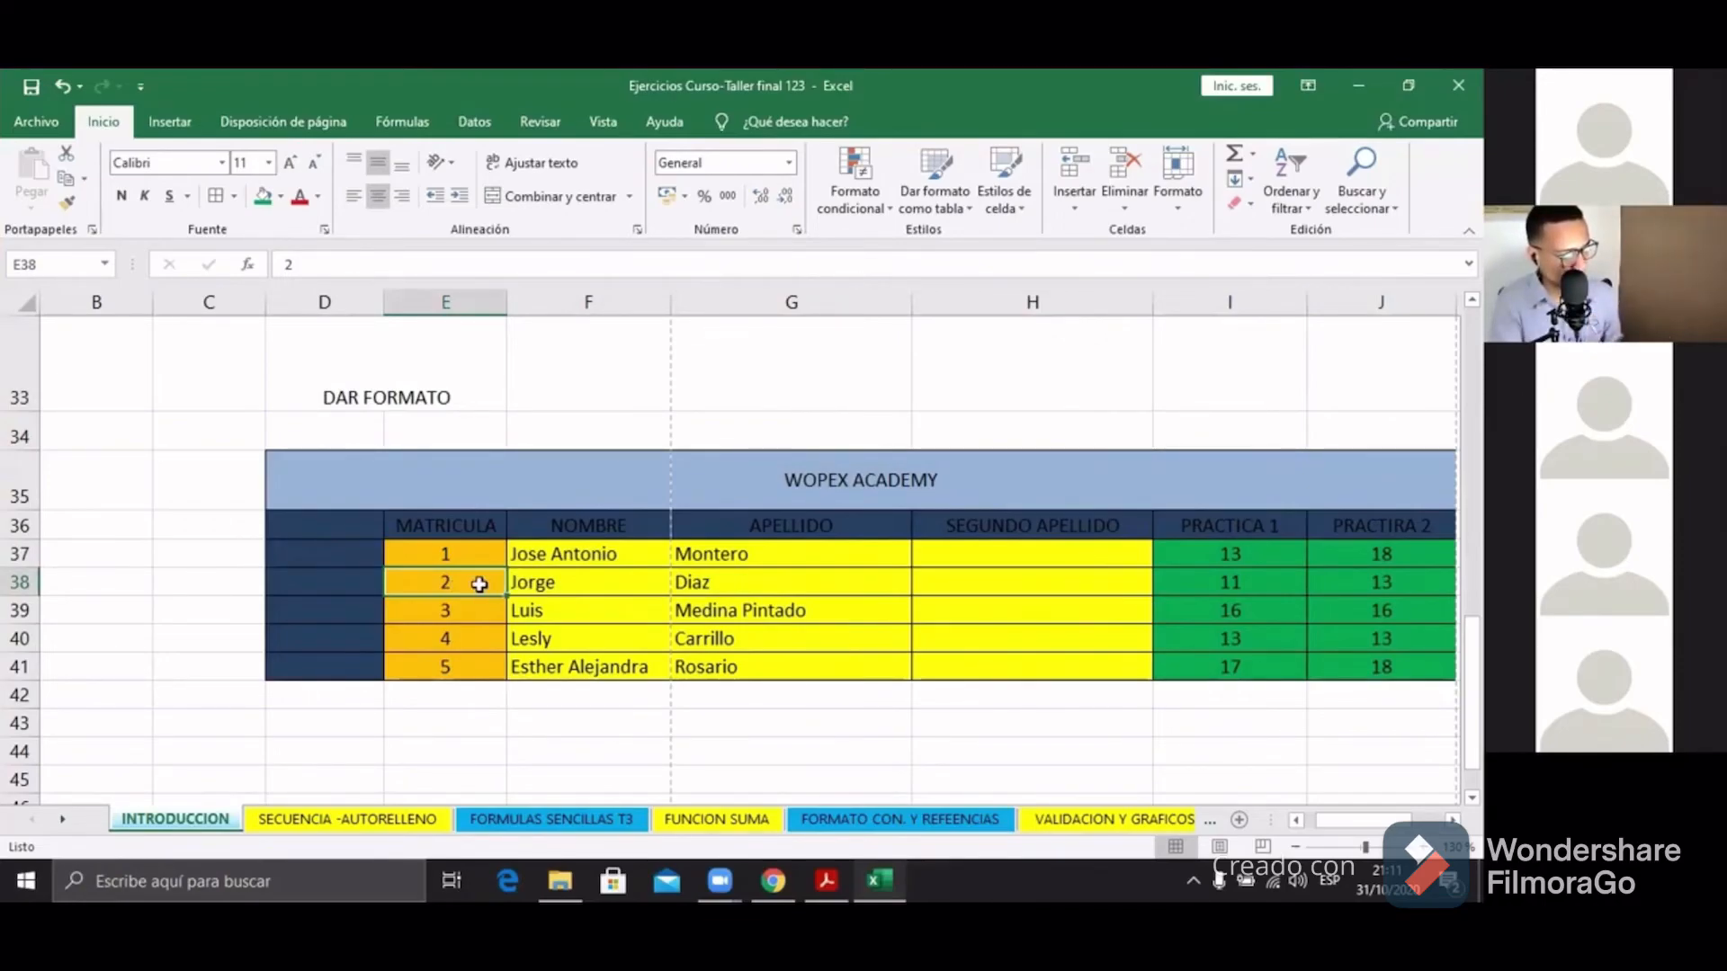
# Step: Insert a whole row above row 38, undo it, and select MATRICULA cell E39
pyautogui.rightClick(479, 585)
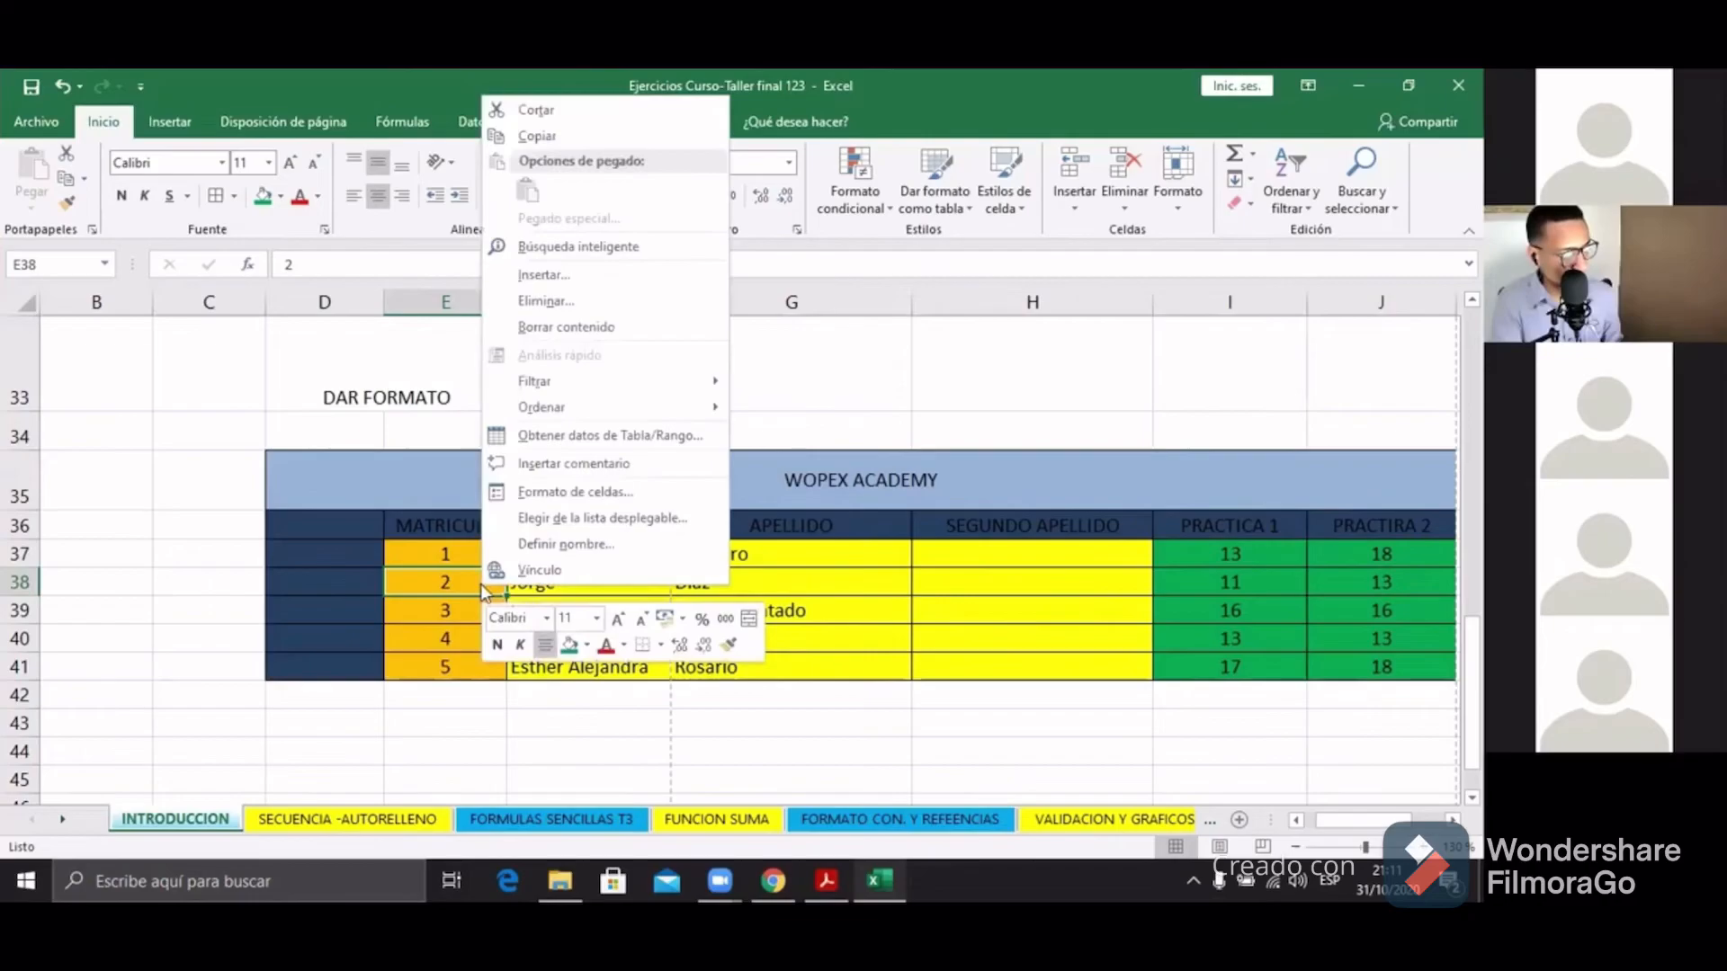
pyautogui.click(537, 278)
pyautogui.click(537, 284)
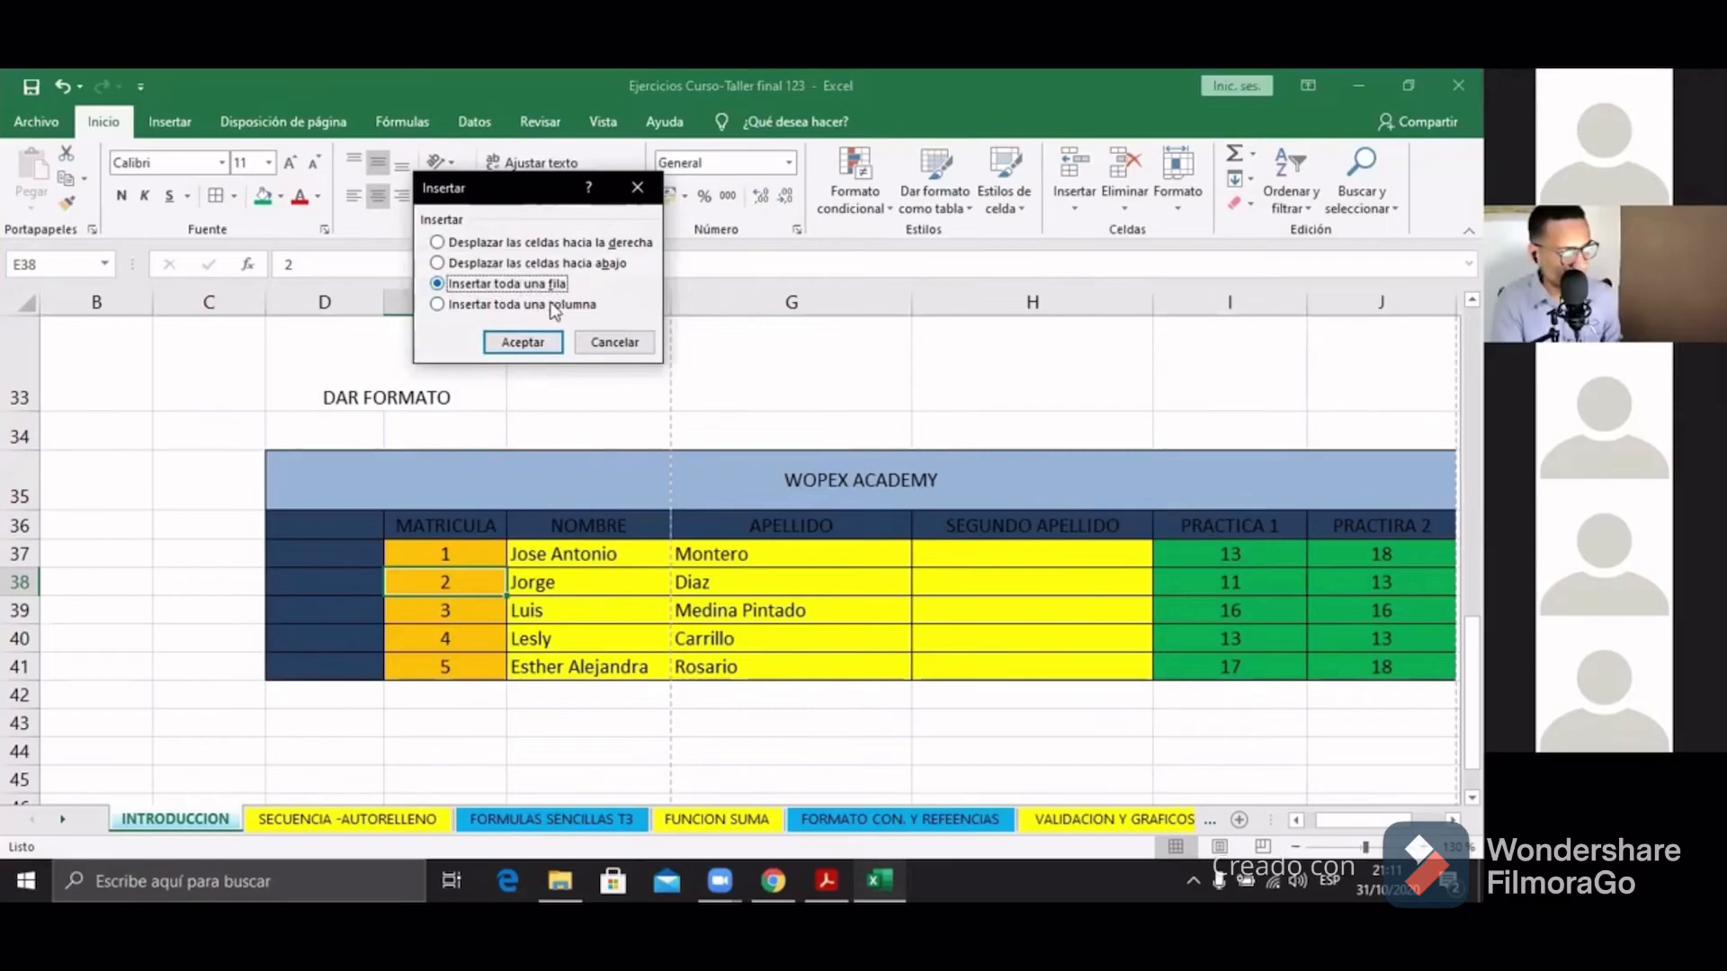
pyautogui.click(530, 343)
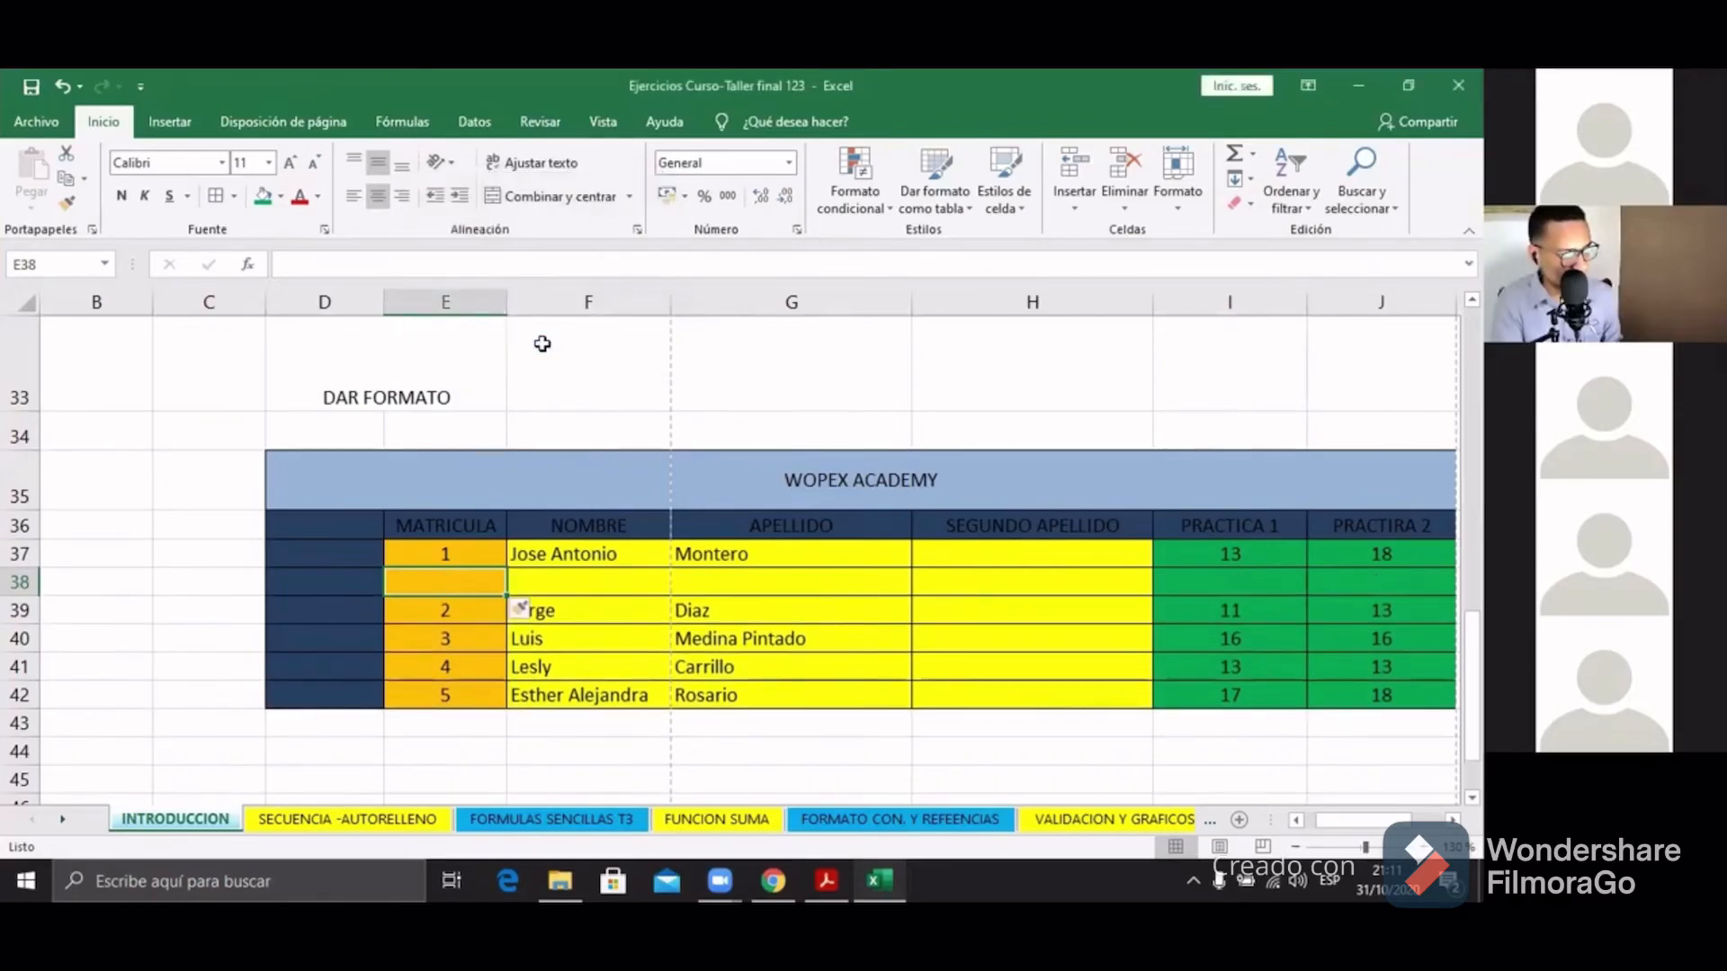
pyautogui.hotkey('ctrl', 'z')
pyautogui.click(492, 613)
# Step: Insert an entire blank row at row 39, above the third student
pyautogui.rightClick(495, 617)
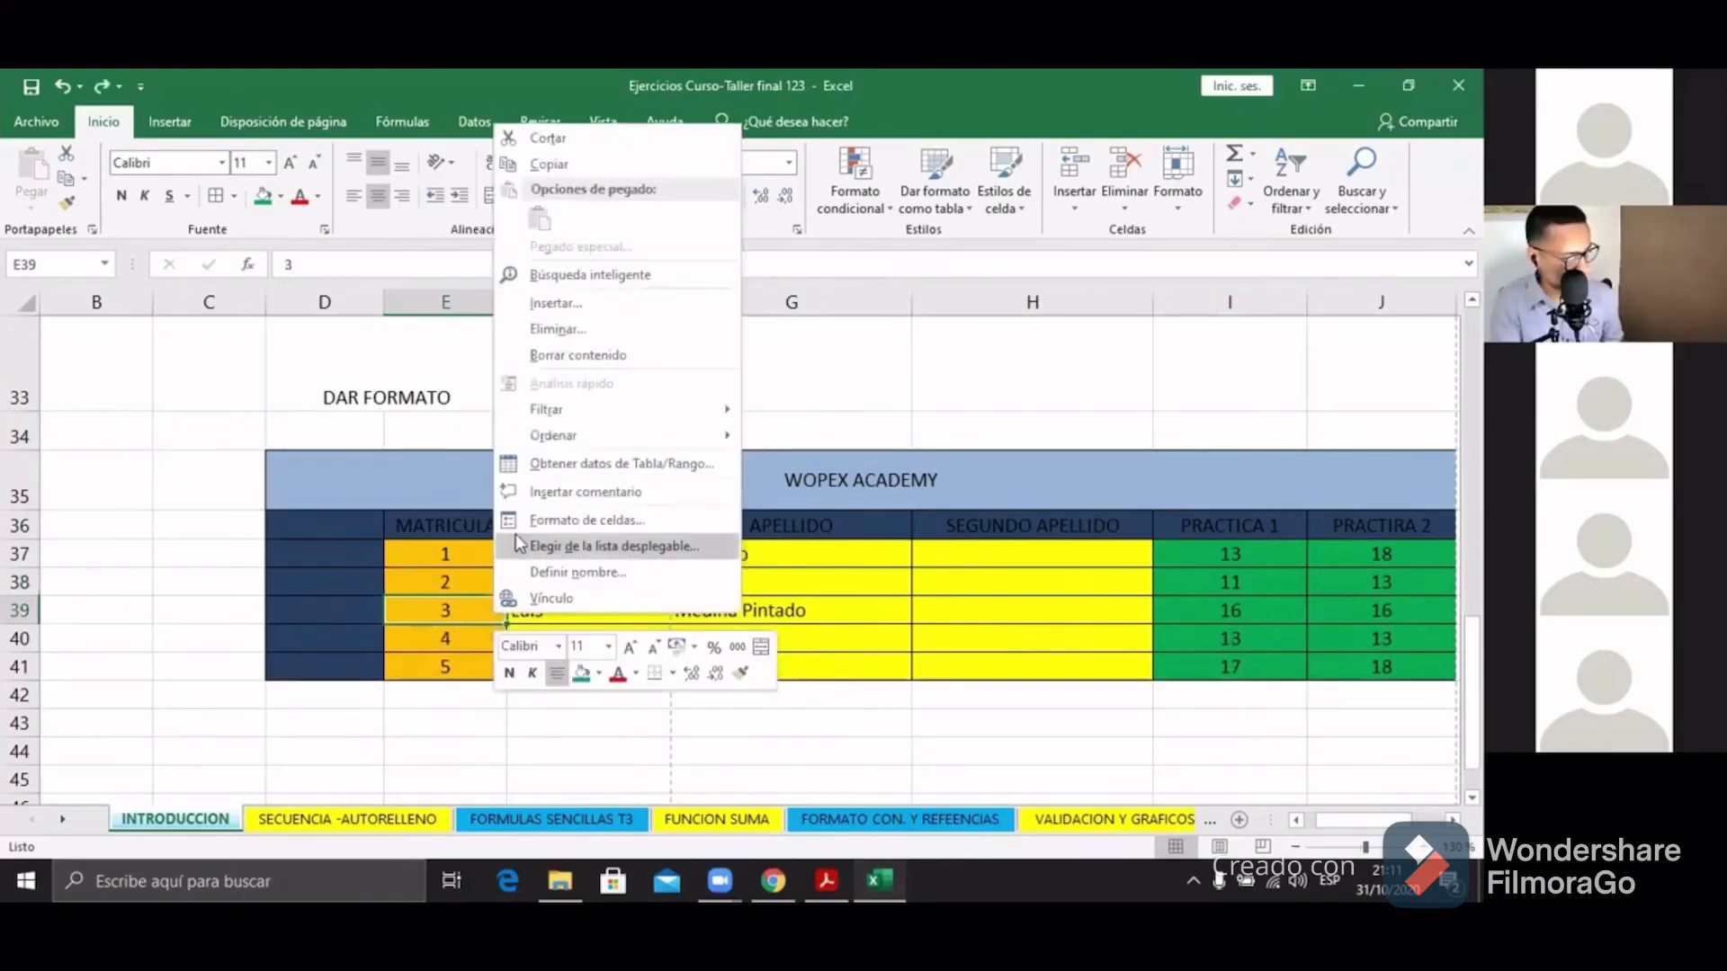
pyautogui.click(574, 303)
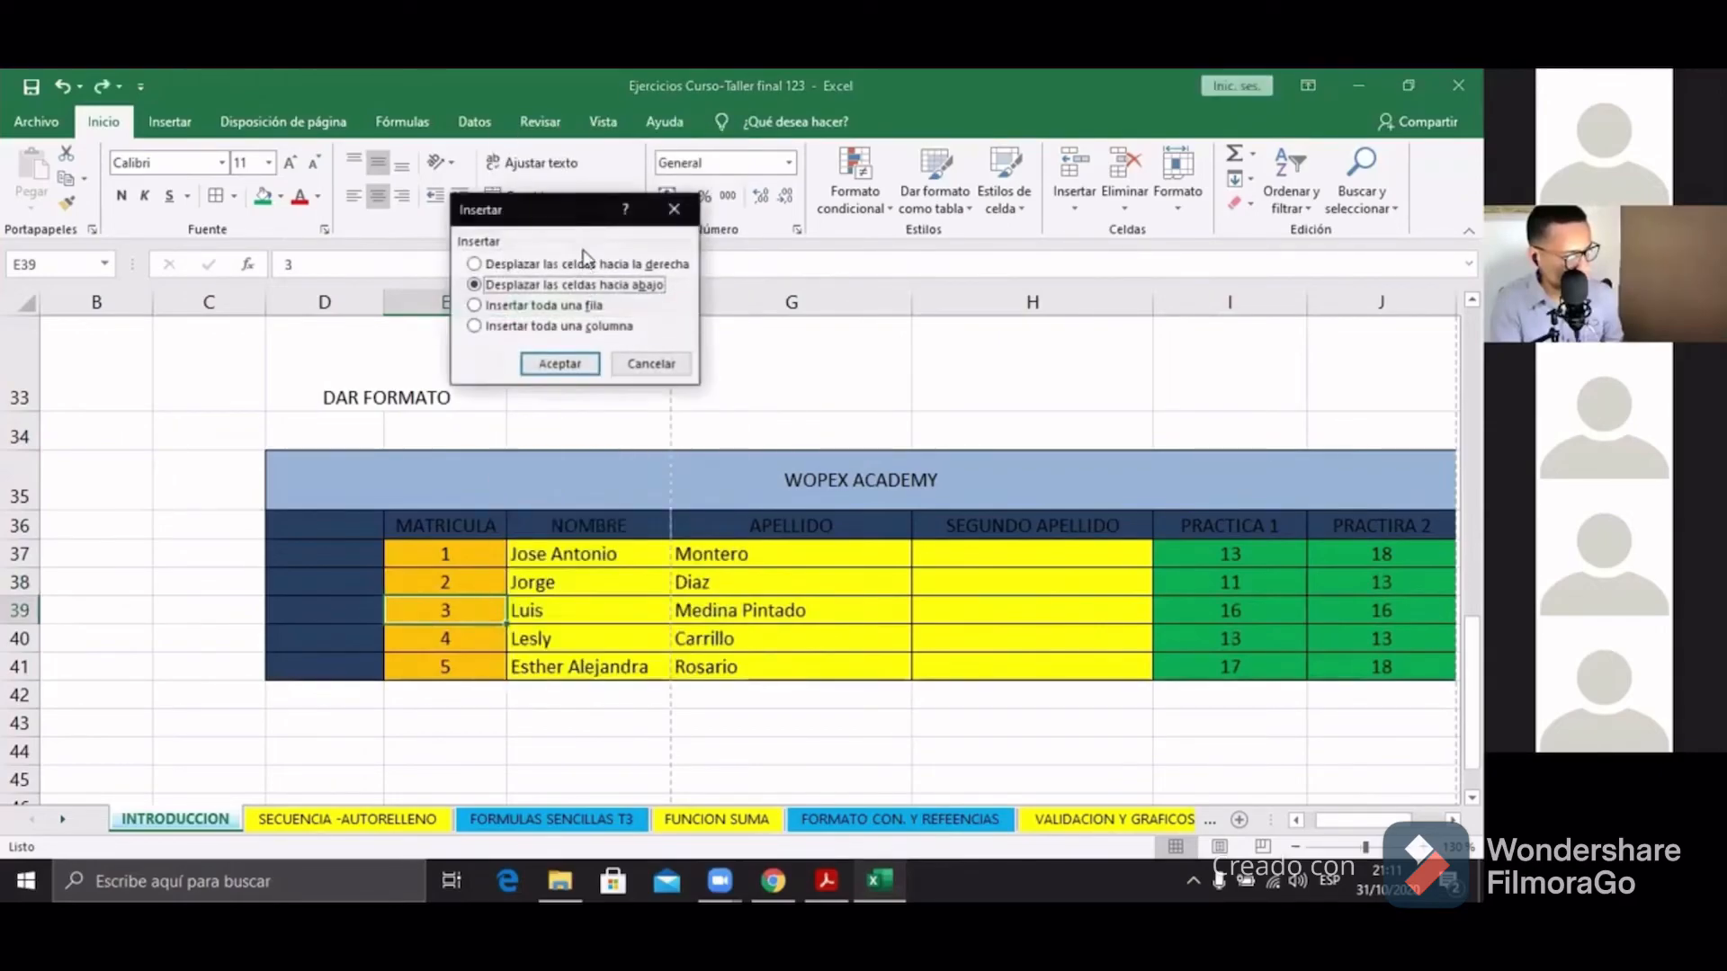
pyautogui.click(551, 308)
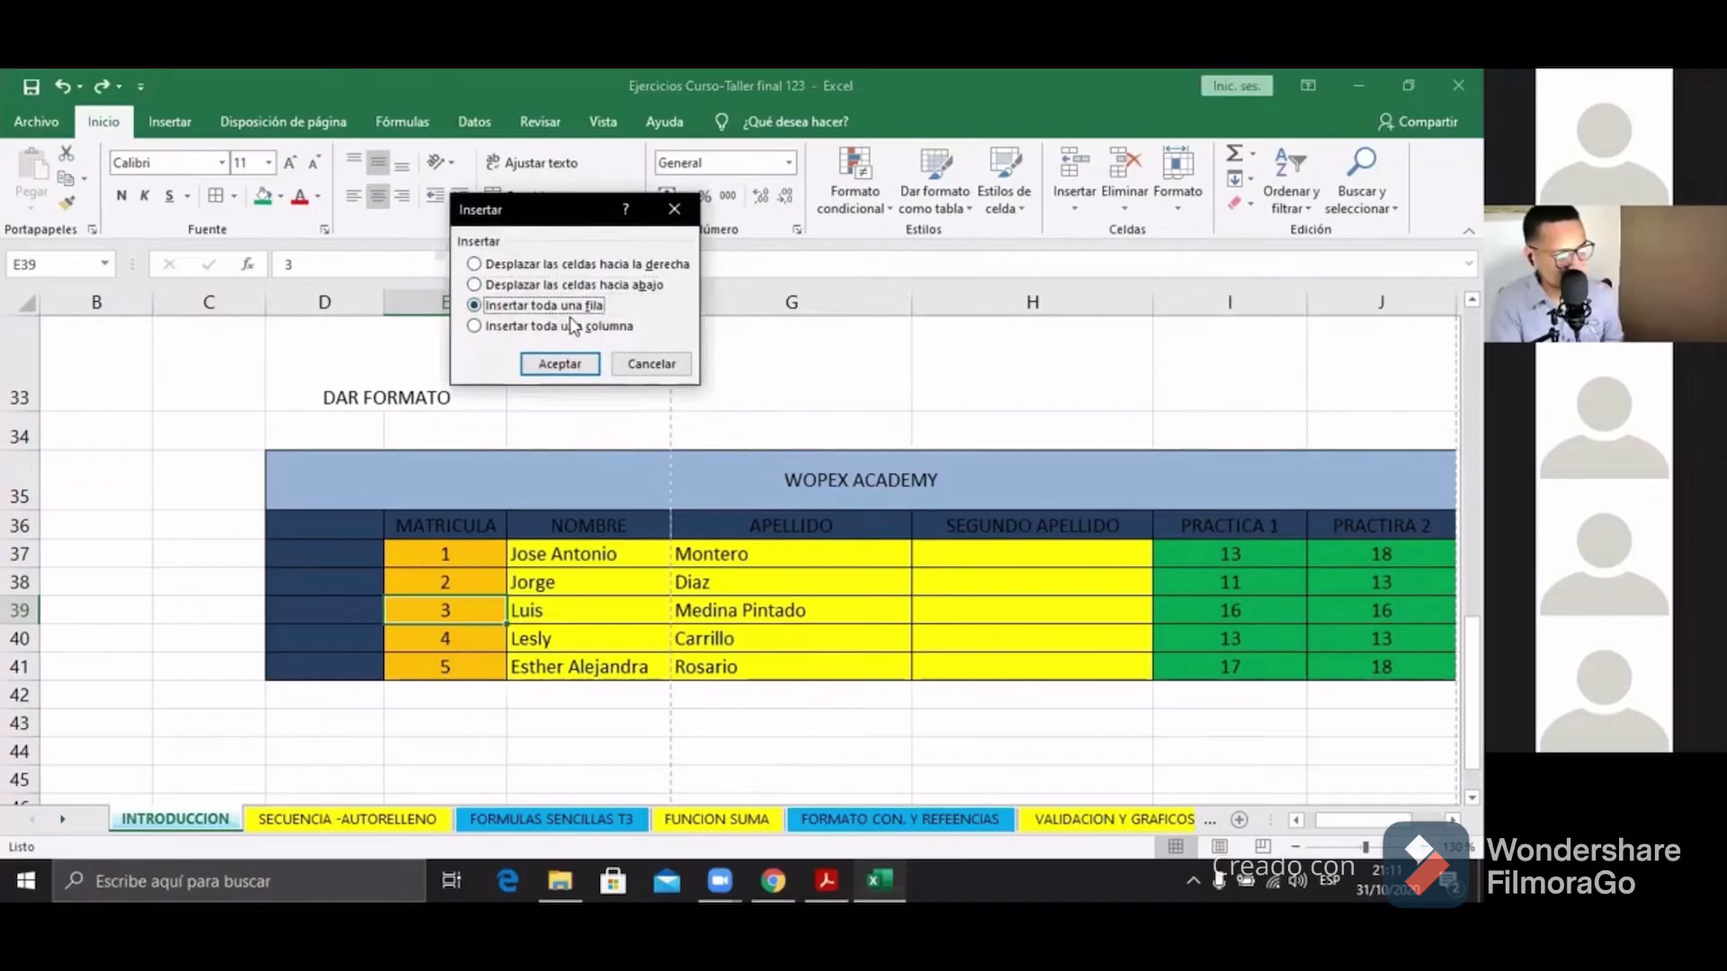
pyautogui.click(569, 364)
pyautogui.moveTo(463, 610); pyautogui.dragTo(1409, 609)
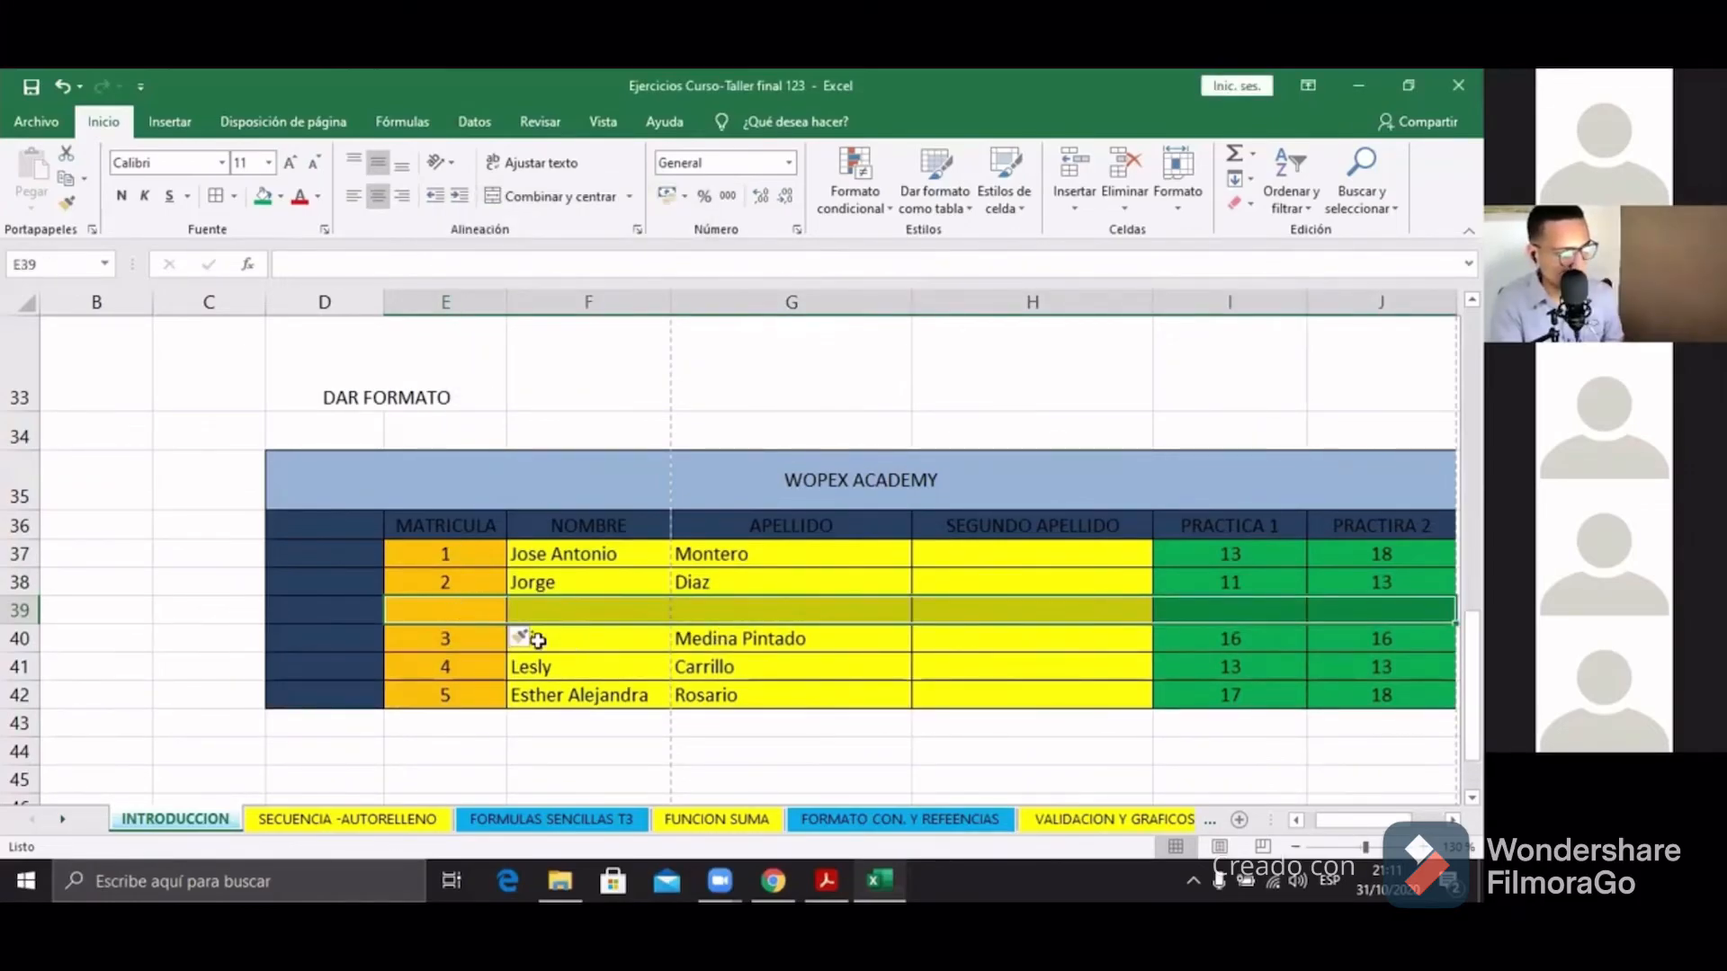
# Step: Enter MATRICULA 3 and the new student's first name in row 39
pyautogui.click(444, 610)
pyautogui.write('3')
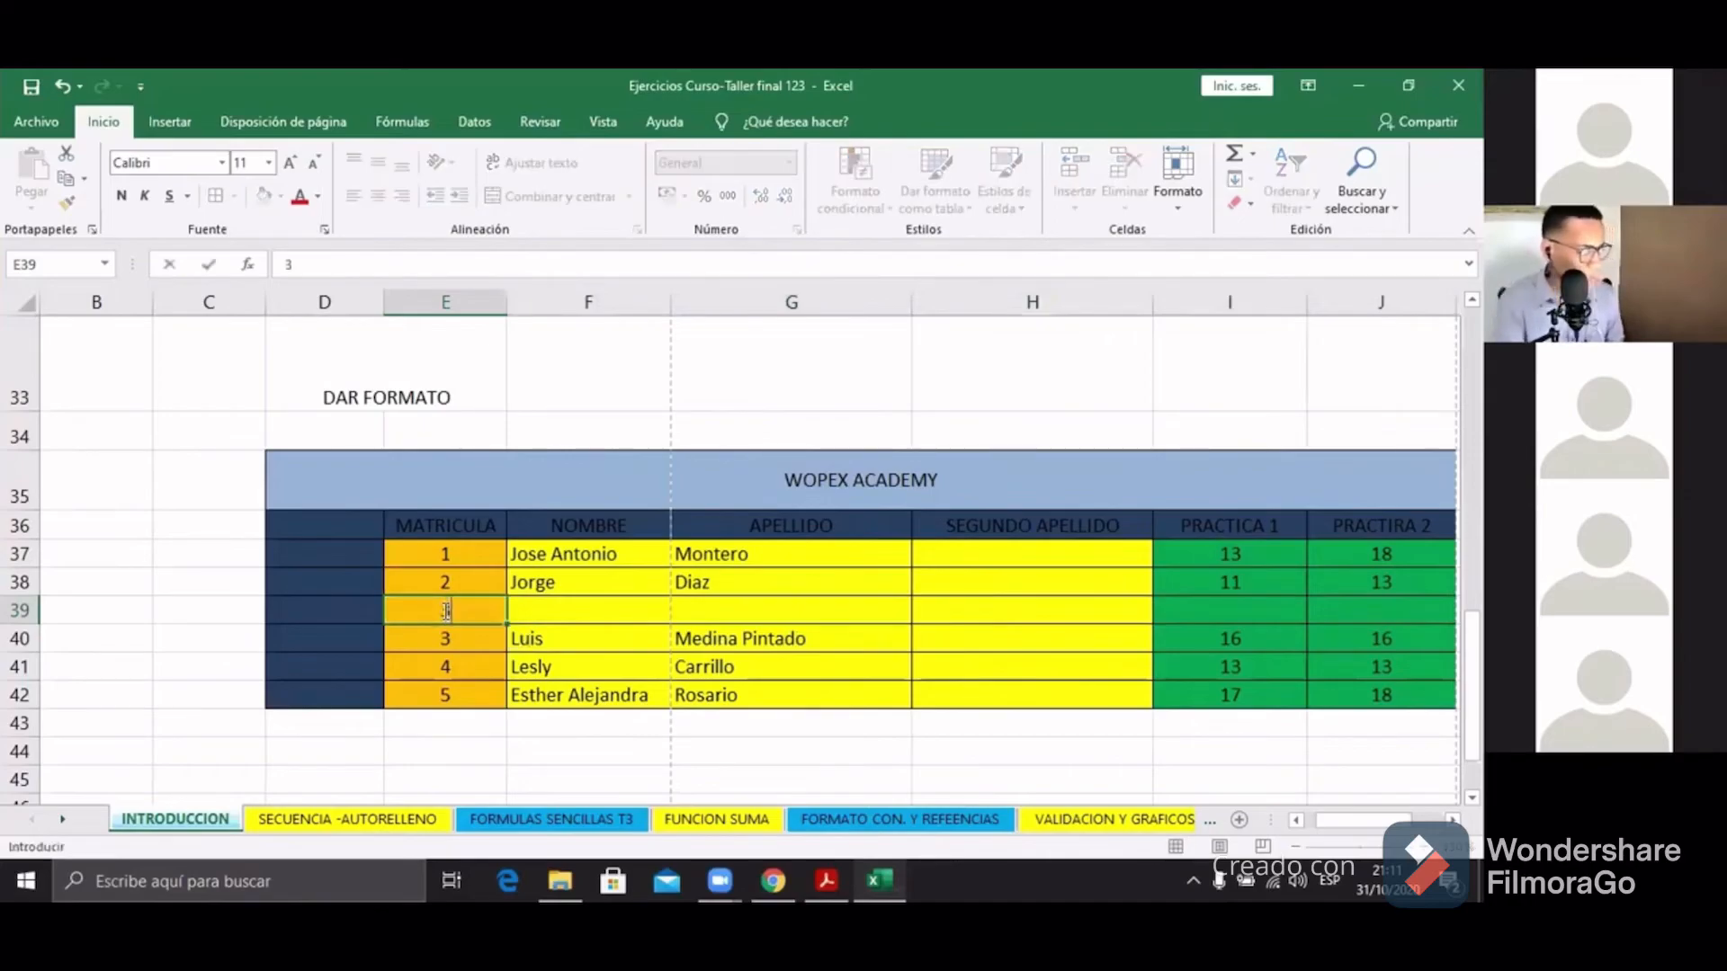
pyautogui.click(557, 611)
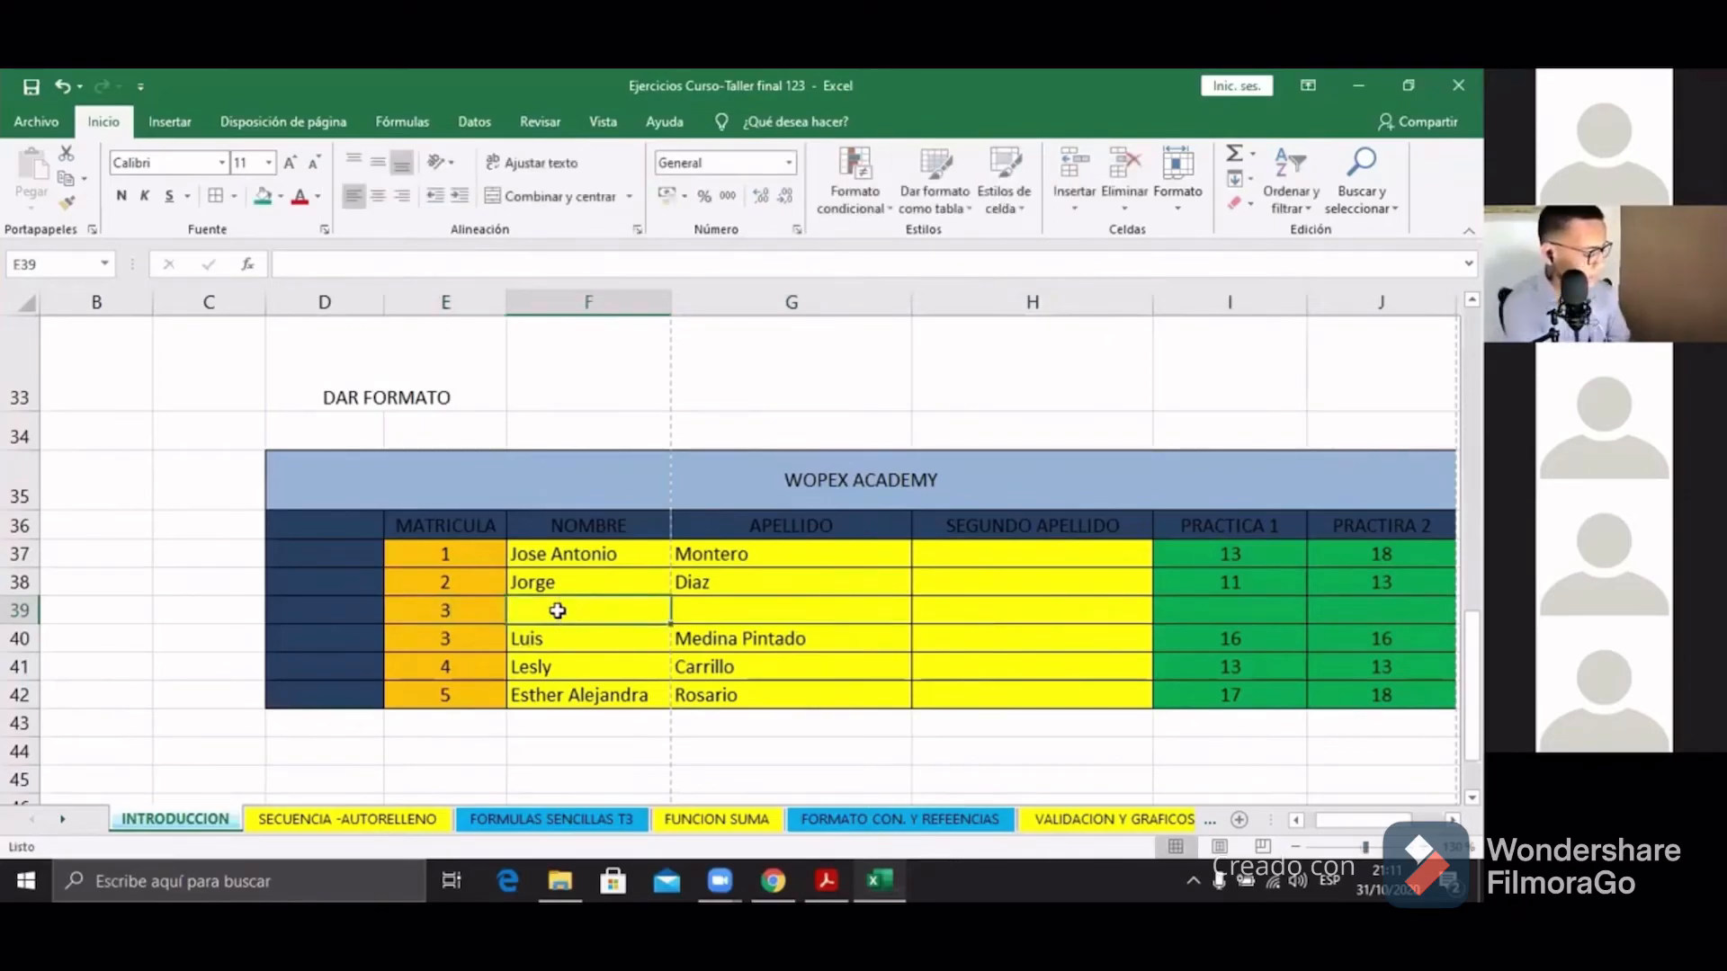
pyautogui.write('VANES')
pyautogui.press('BackSpace')
pyautogui.press('BackSpace')
pyautogui.press('BackSpace')
pyautogui.press('BackSpace')
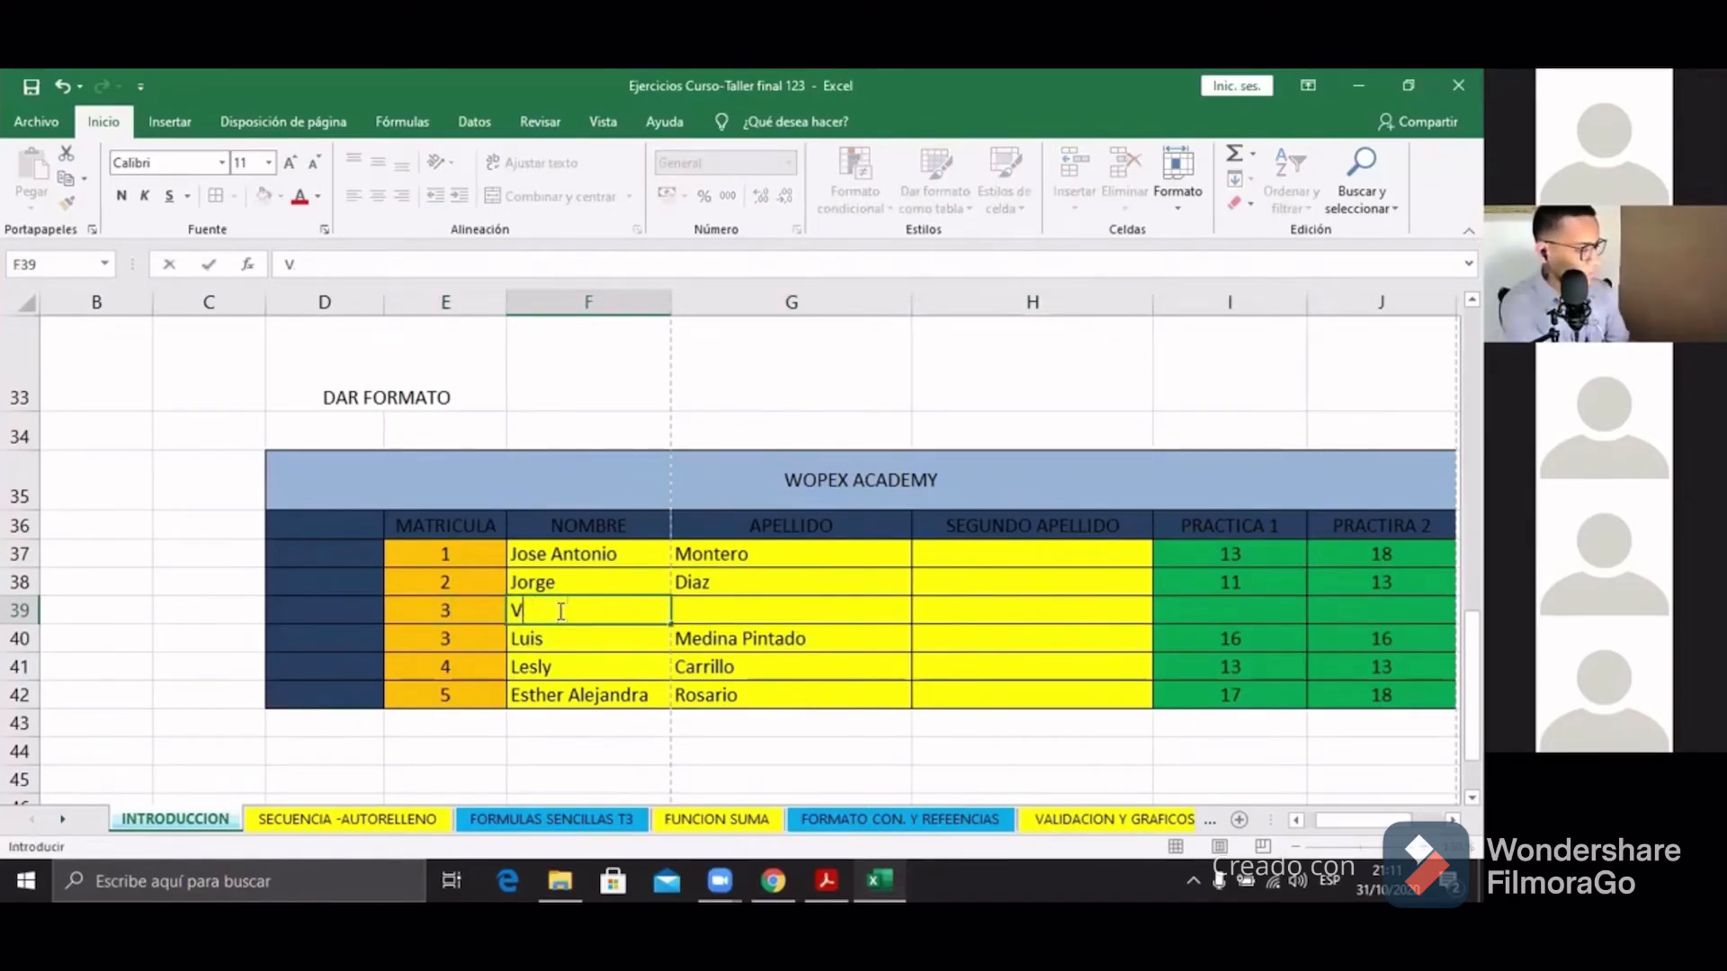
pyautogui.write('Vanessa')
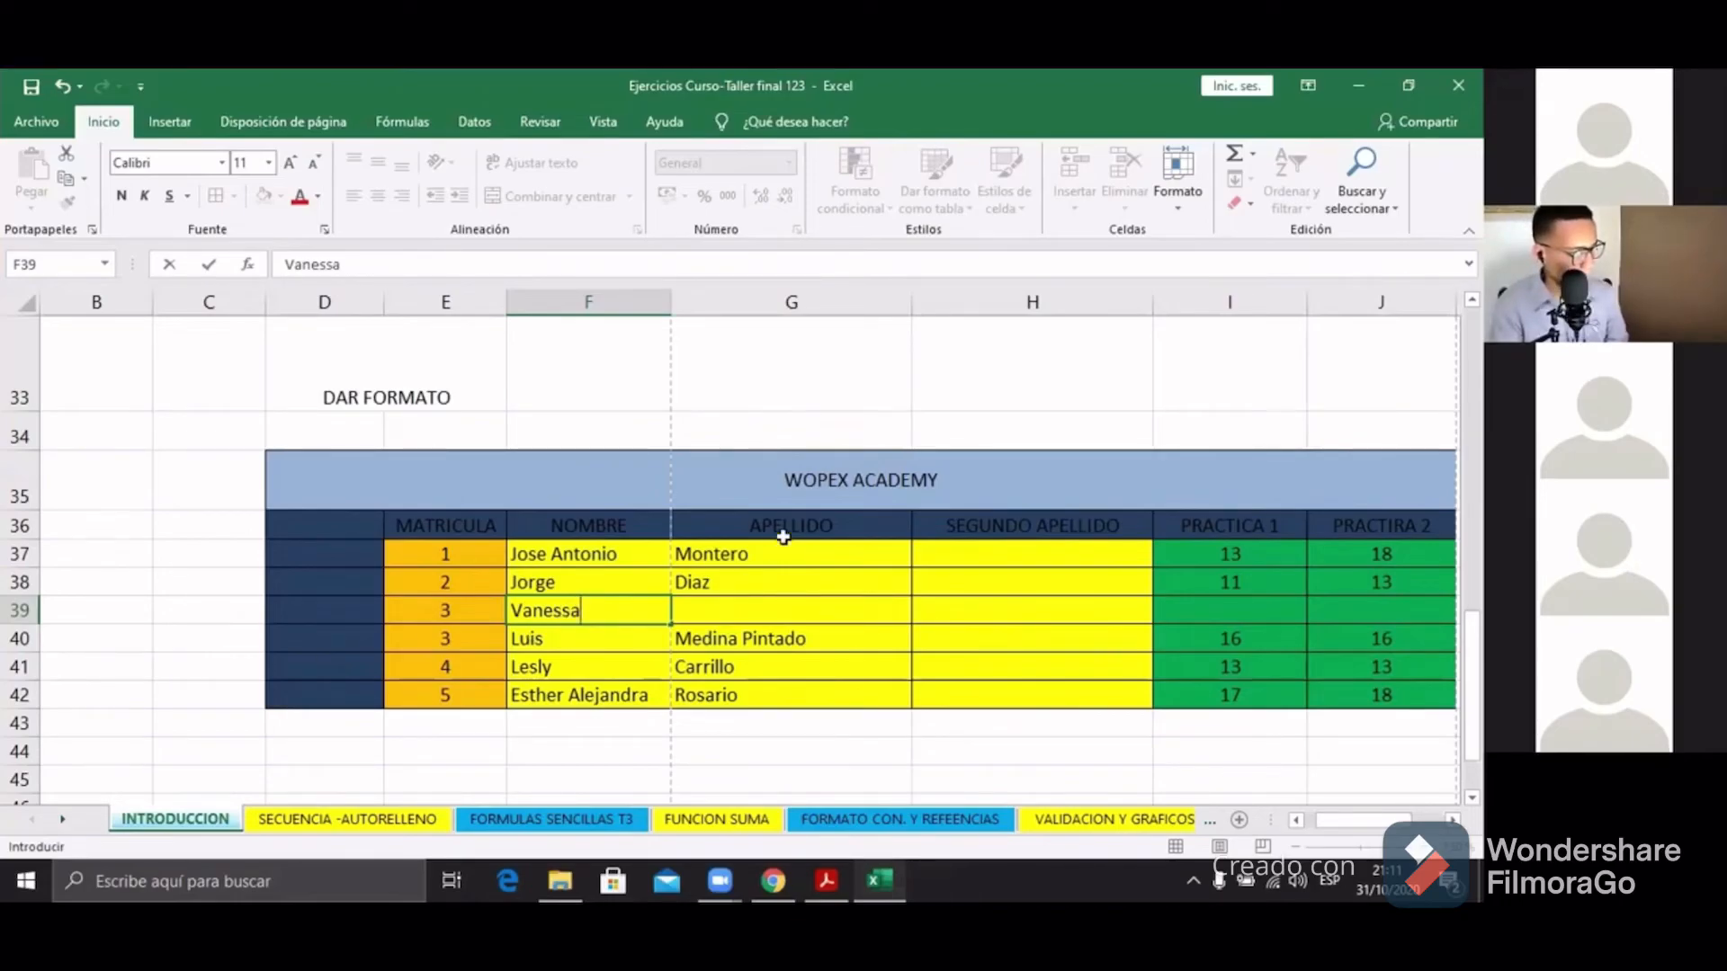
pyautogui.click(1295, 610)
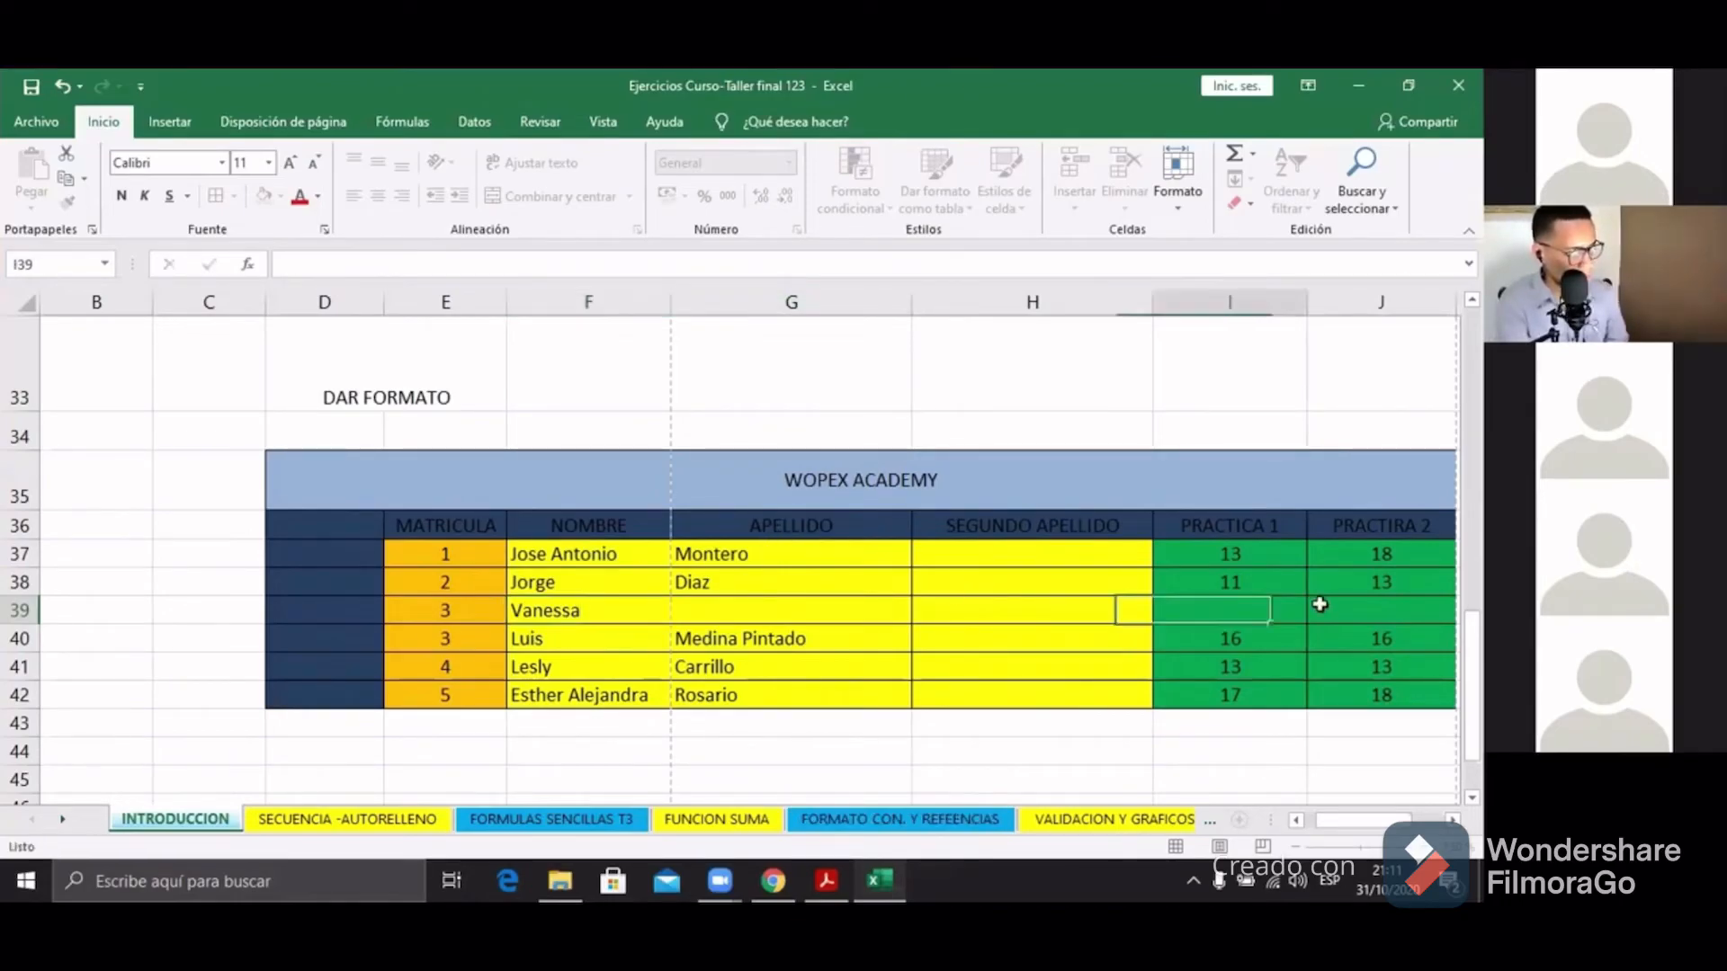
pyautogui.click(1331, 610)
# Step: Check the MATRICULA numbers below and clear the 5 in row 42
pyautogui.click(461, 619)
pyautogui.click(459, 637)
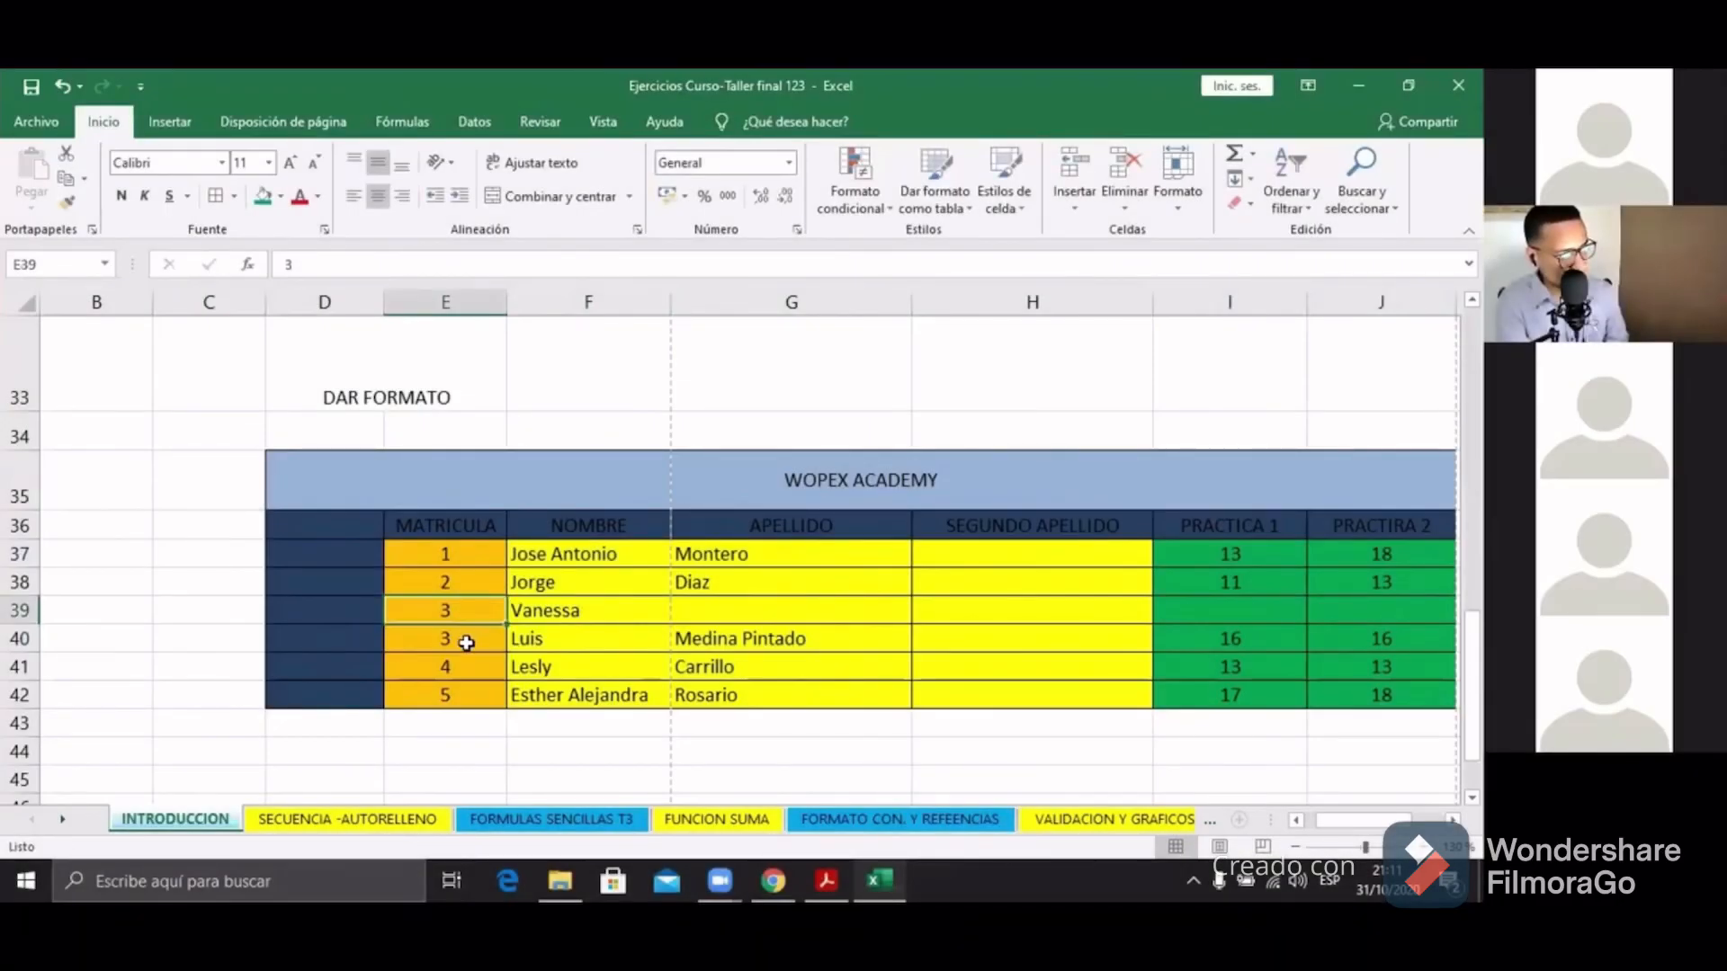
pyautogui.click(467, 668)
pyautogui.click(468, 695)
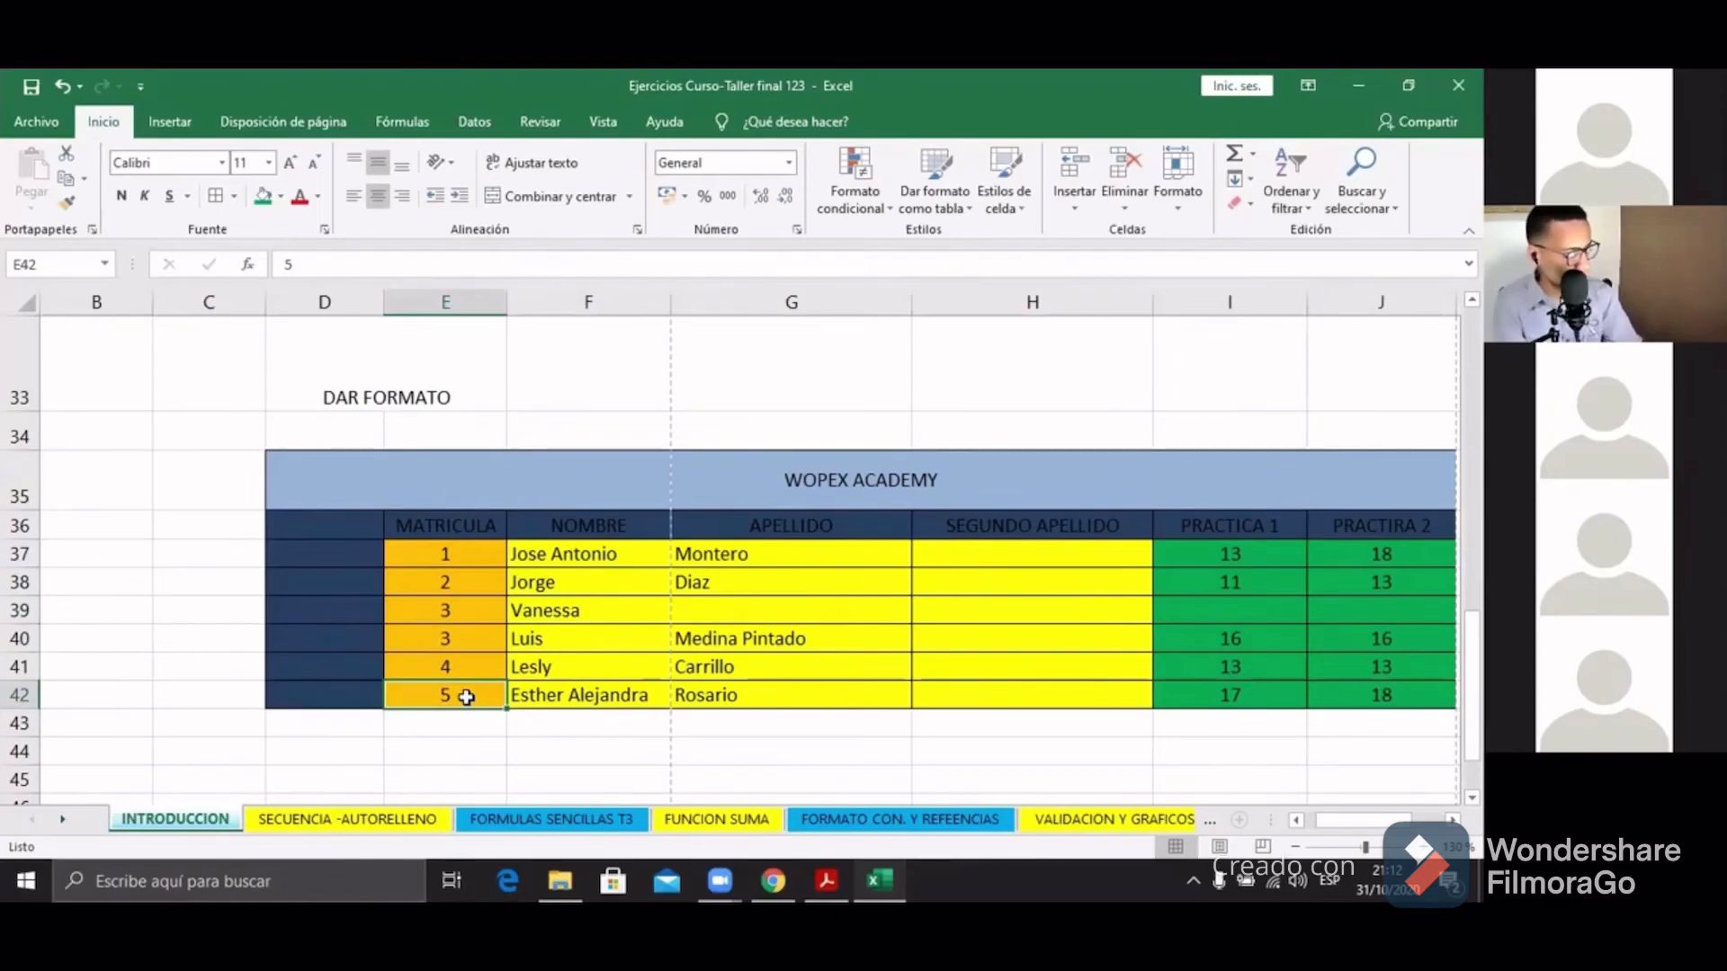
pyautogui.press('BackSpace')
# Step: Clear the old MATRICULA numbers in E40 and E41, leaving E40:E42 empty
pyautogui.click(459, 665)
pyautogui.press('BackSpace')
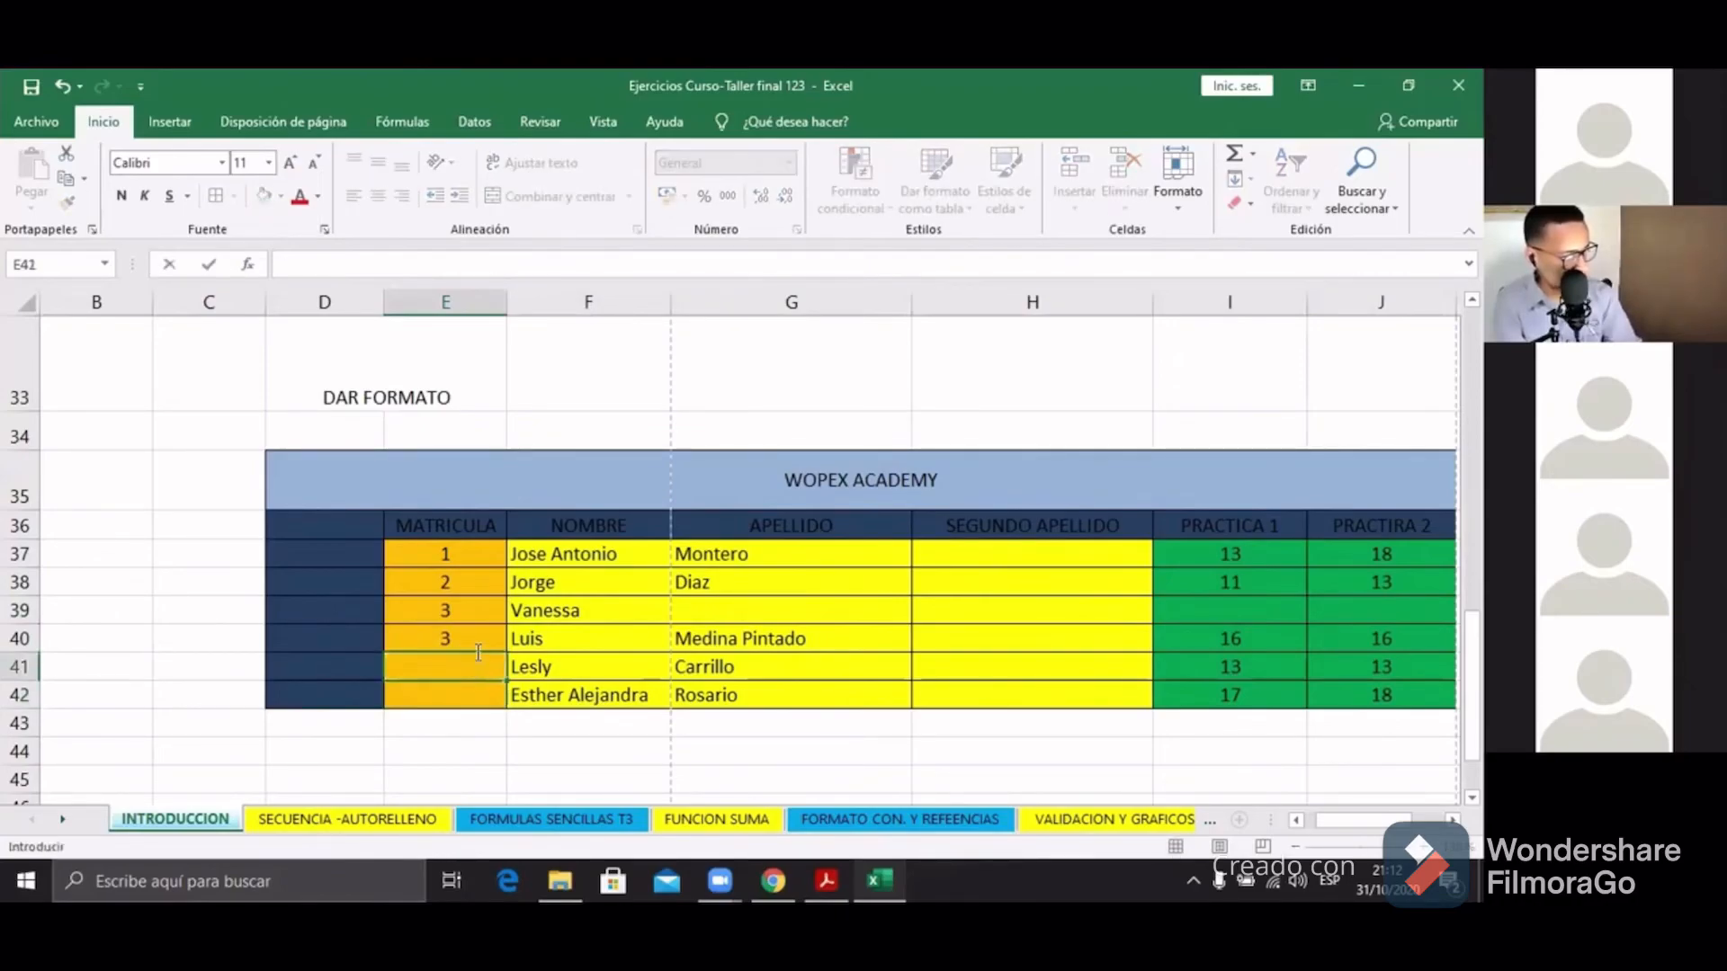
pyautogui.click(475, 641)
pyautogui.press('BackSpace')
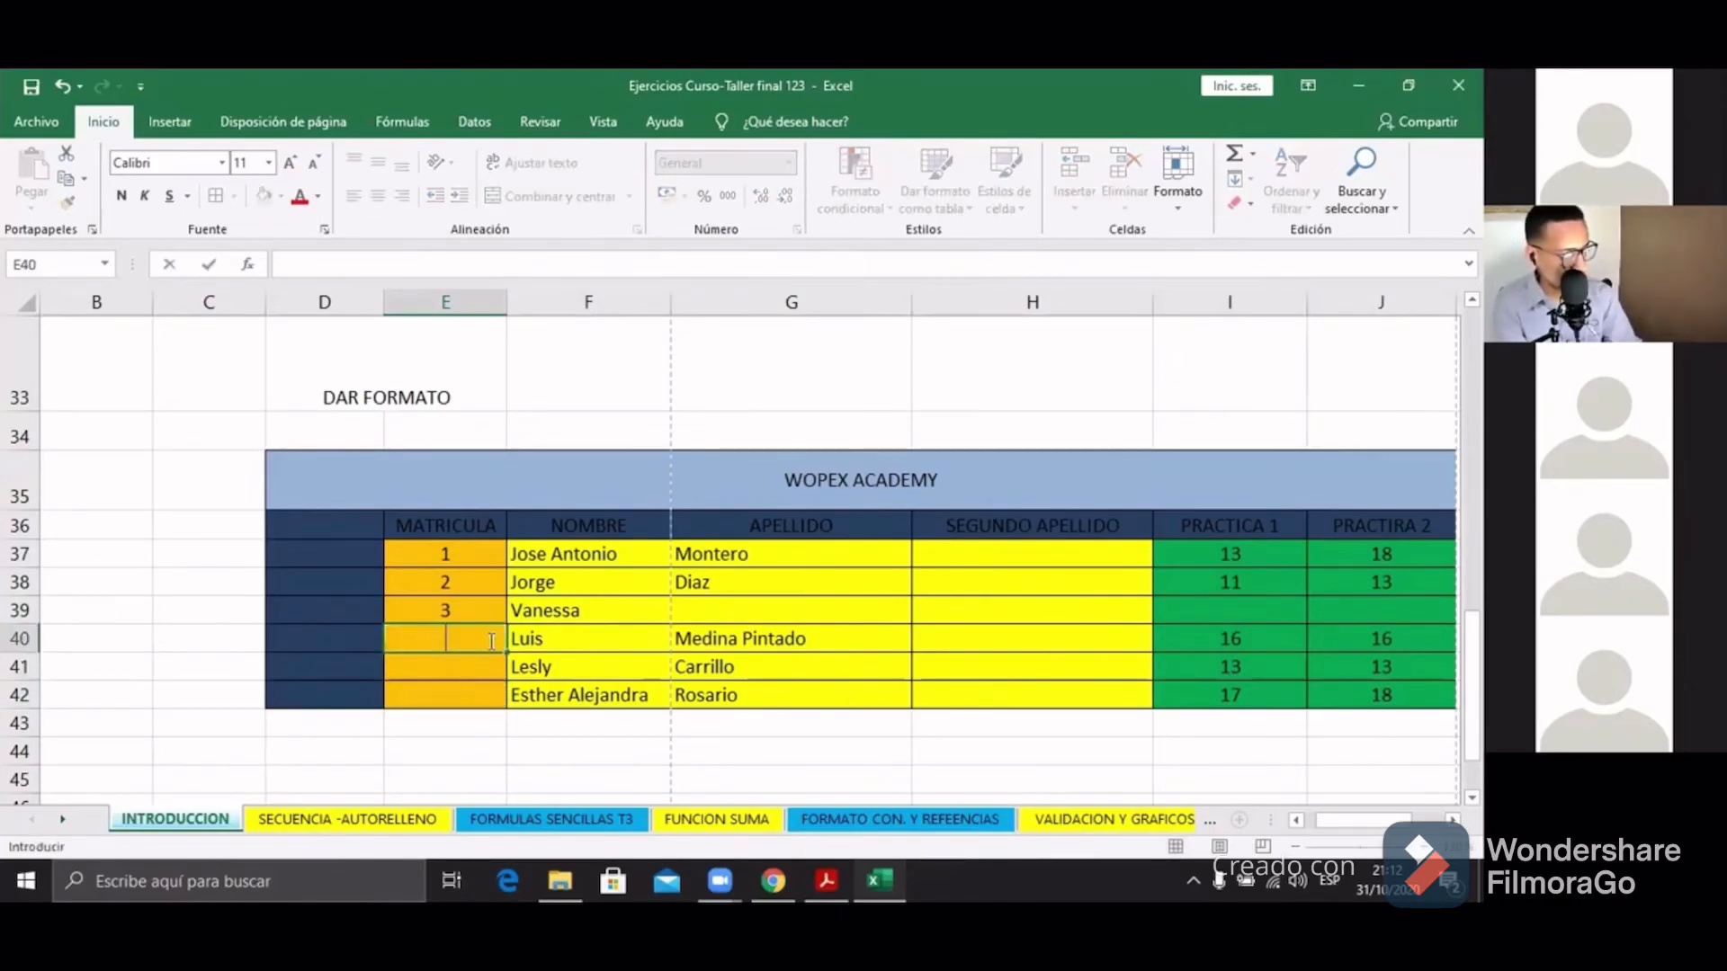
pyautogui.click(477, 641)
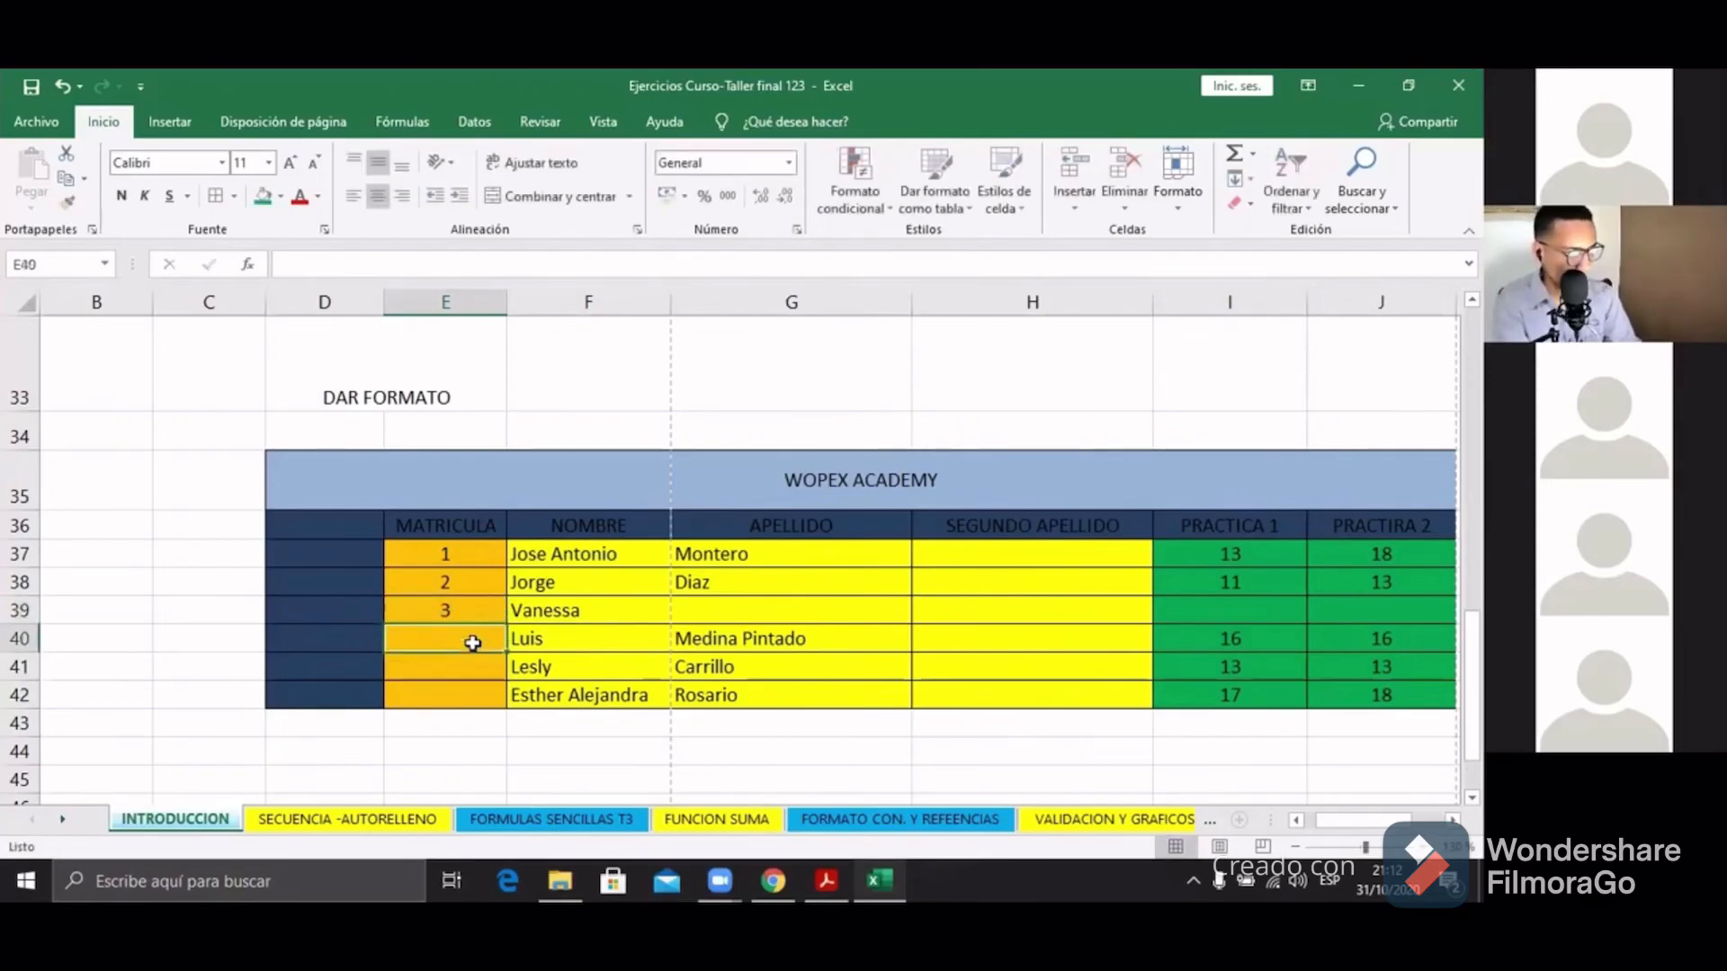
pyautogui.click(471, 667)
pyautogui.click(473, 698)
pyautogui.click(471, 646)
pyautogui.click(470, 666)
pyautogui.click(474, 693)
pyautogui.click(472, 643)
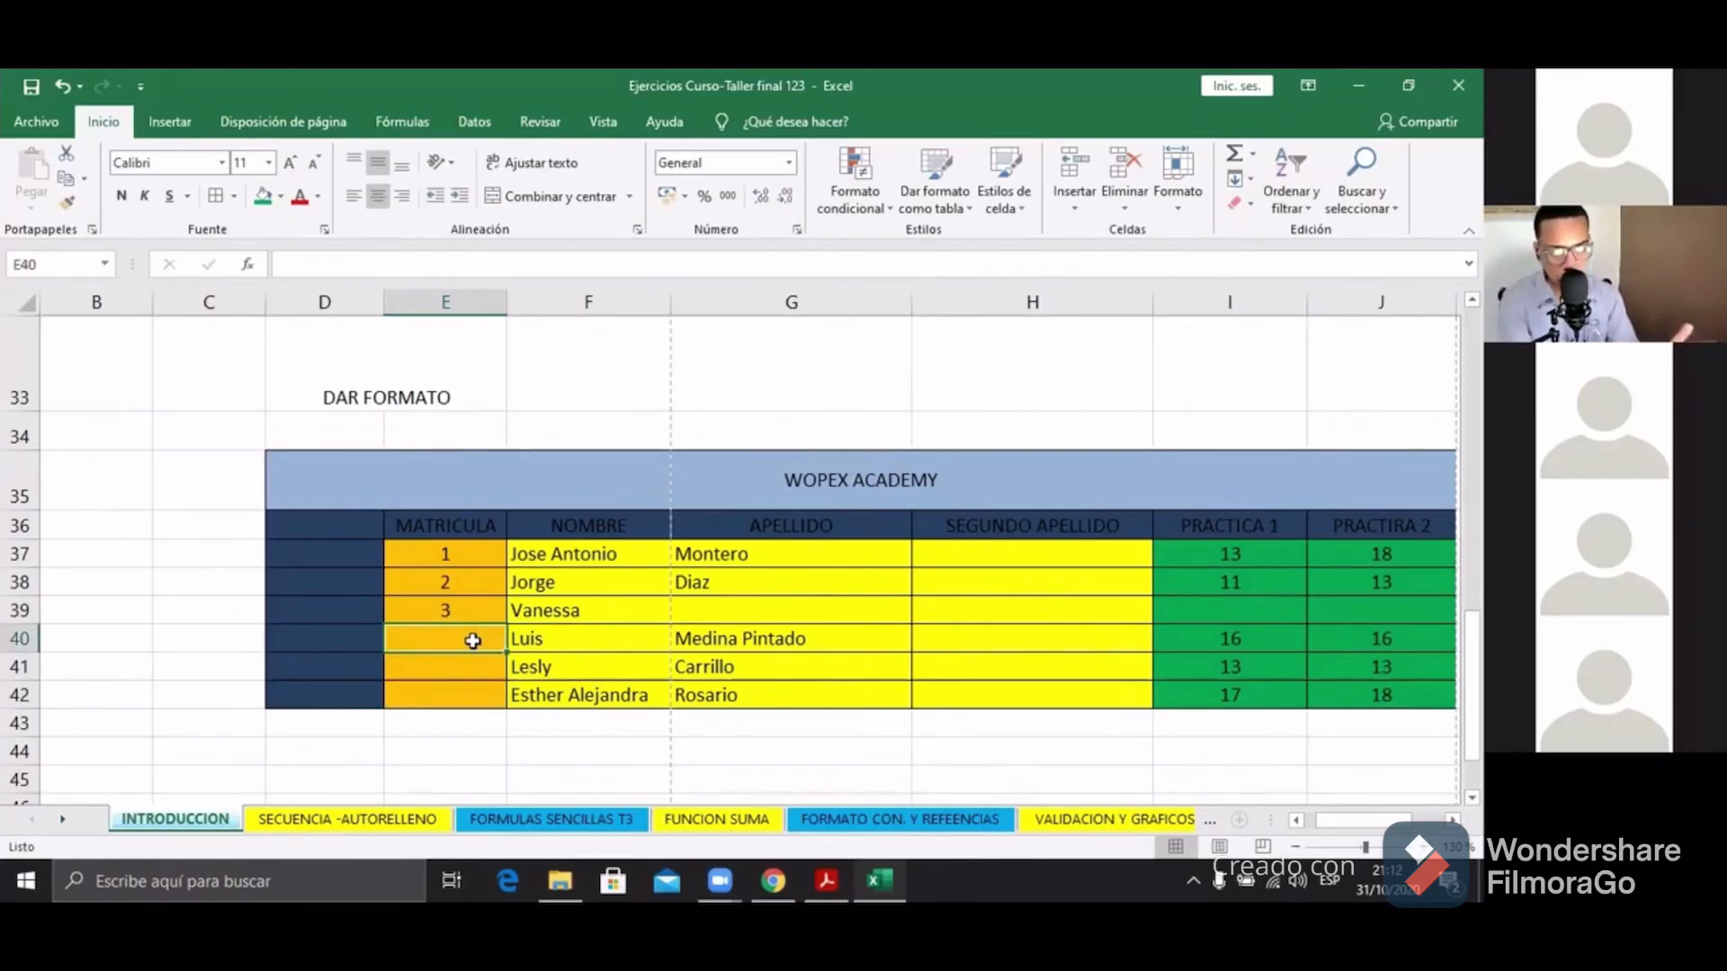
# Step: Extend the 1–3 series in E37:E39 down to E42, numbering rows 4, 5, 6
pyautogui.click(471, 555)
pyautogui.moveTo(475, 558); pyautogui.dragTo(467, 612)
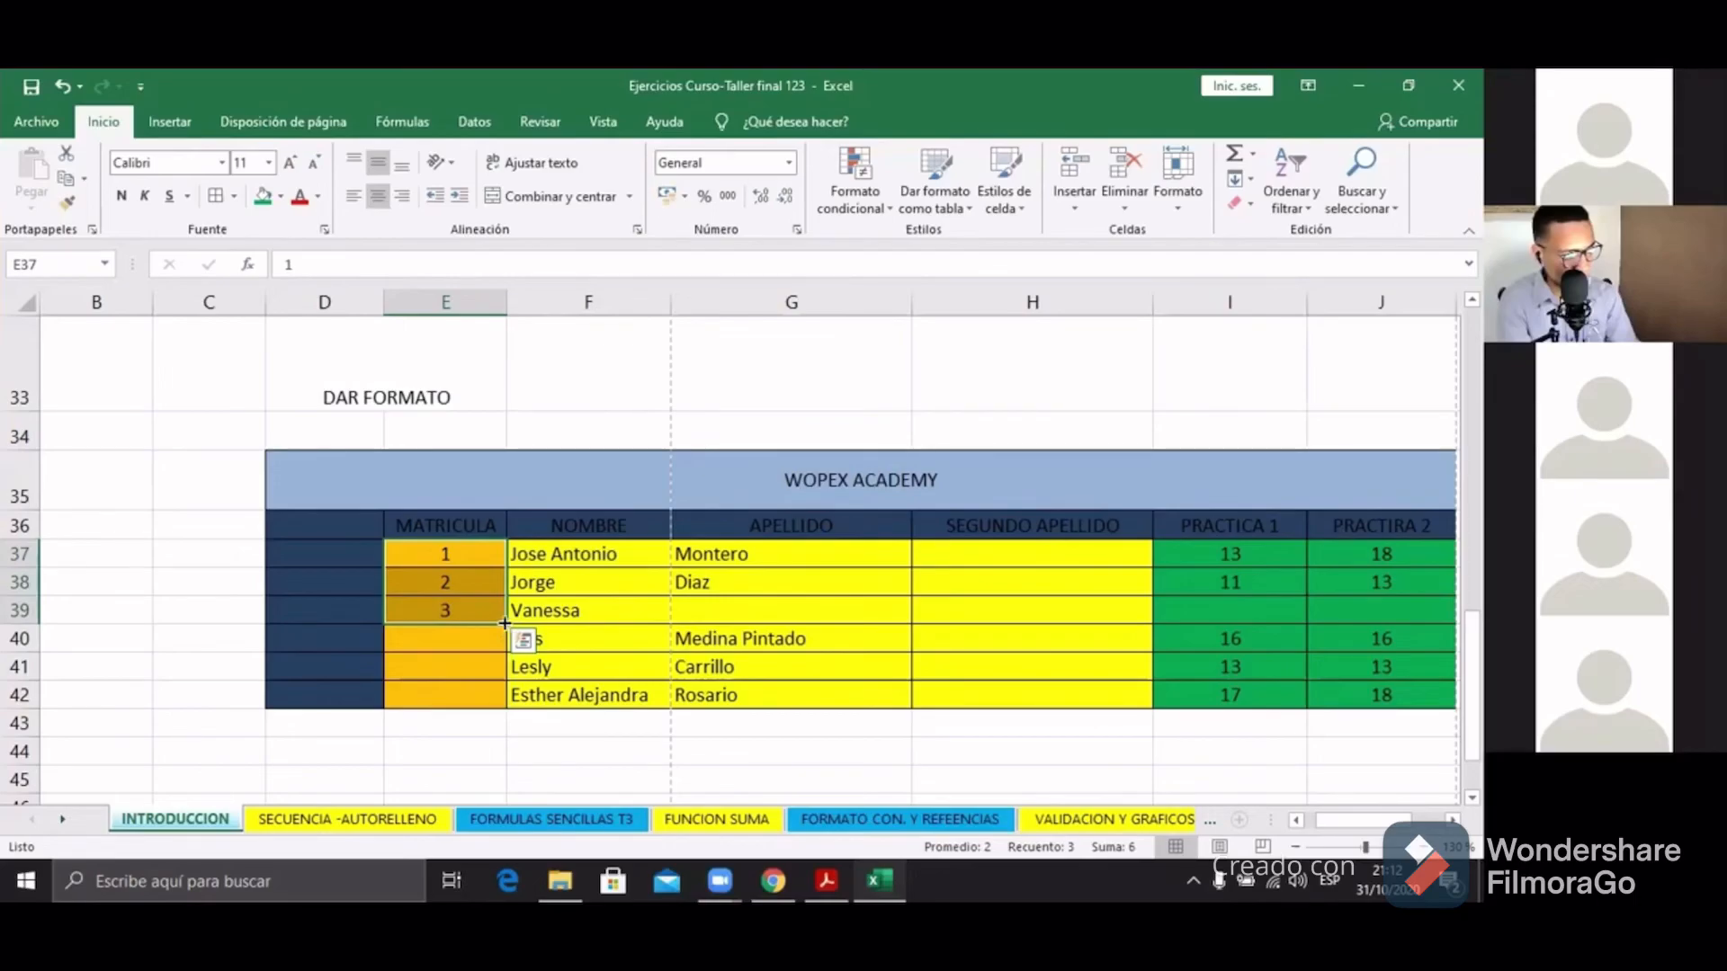
pyautogui.moveTo(505, 623); pyautogui.dragTo(506, 703)
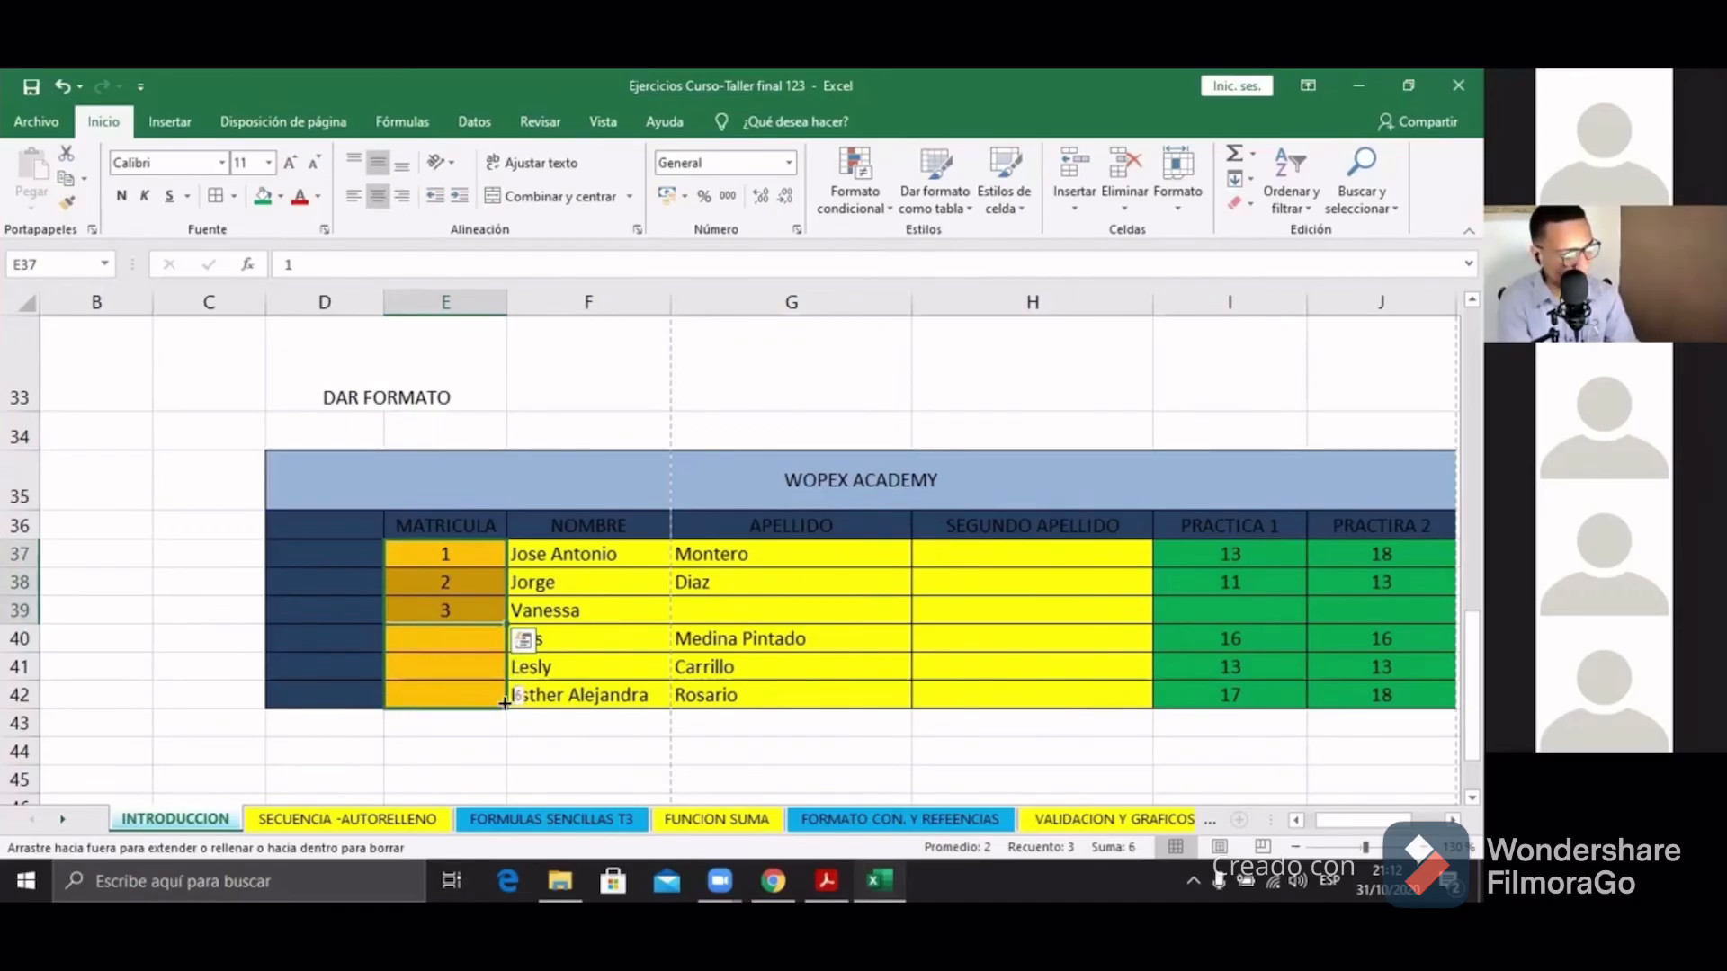
pyautogui.moveTo(505, 702); pyautogui.dragTo(506, 705)
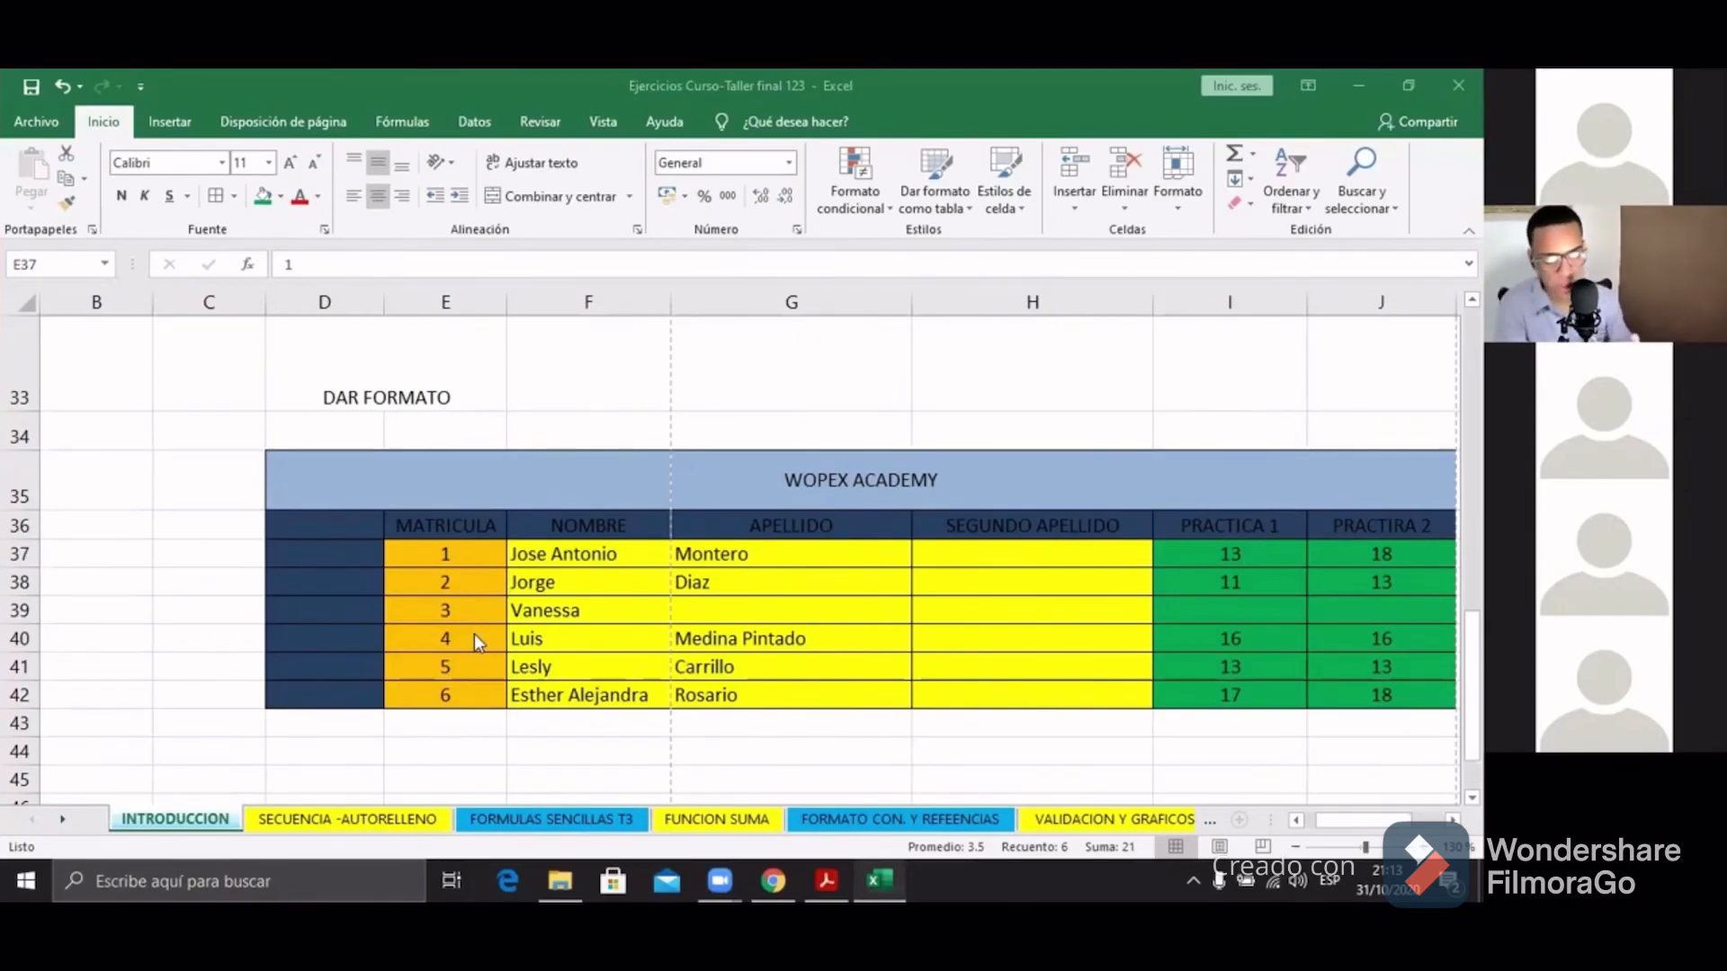
pyautogui.click(790, 618)
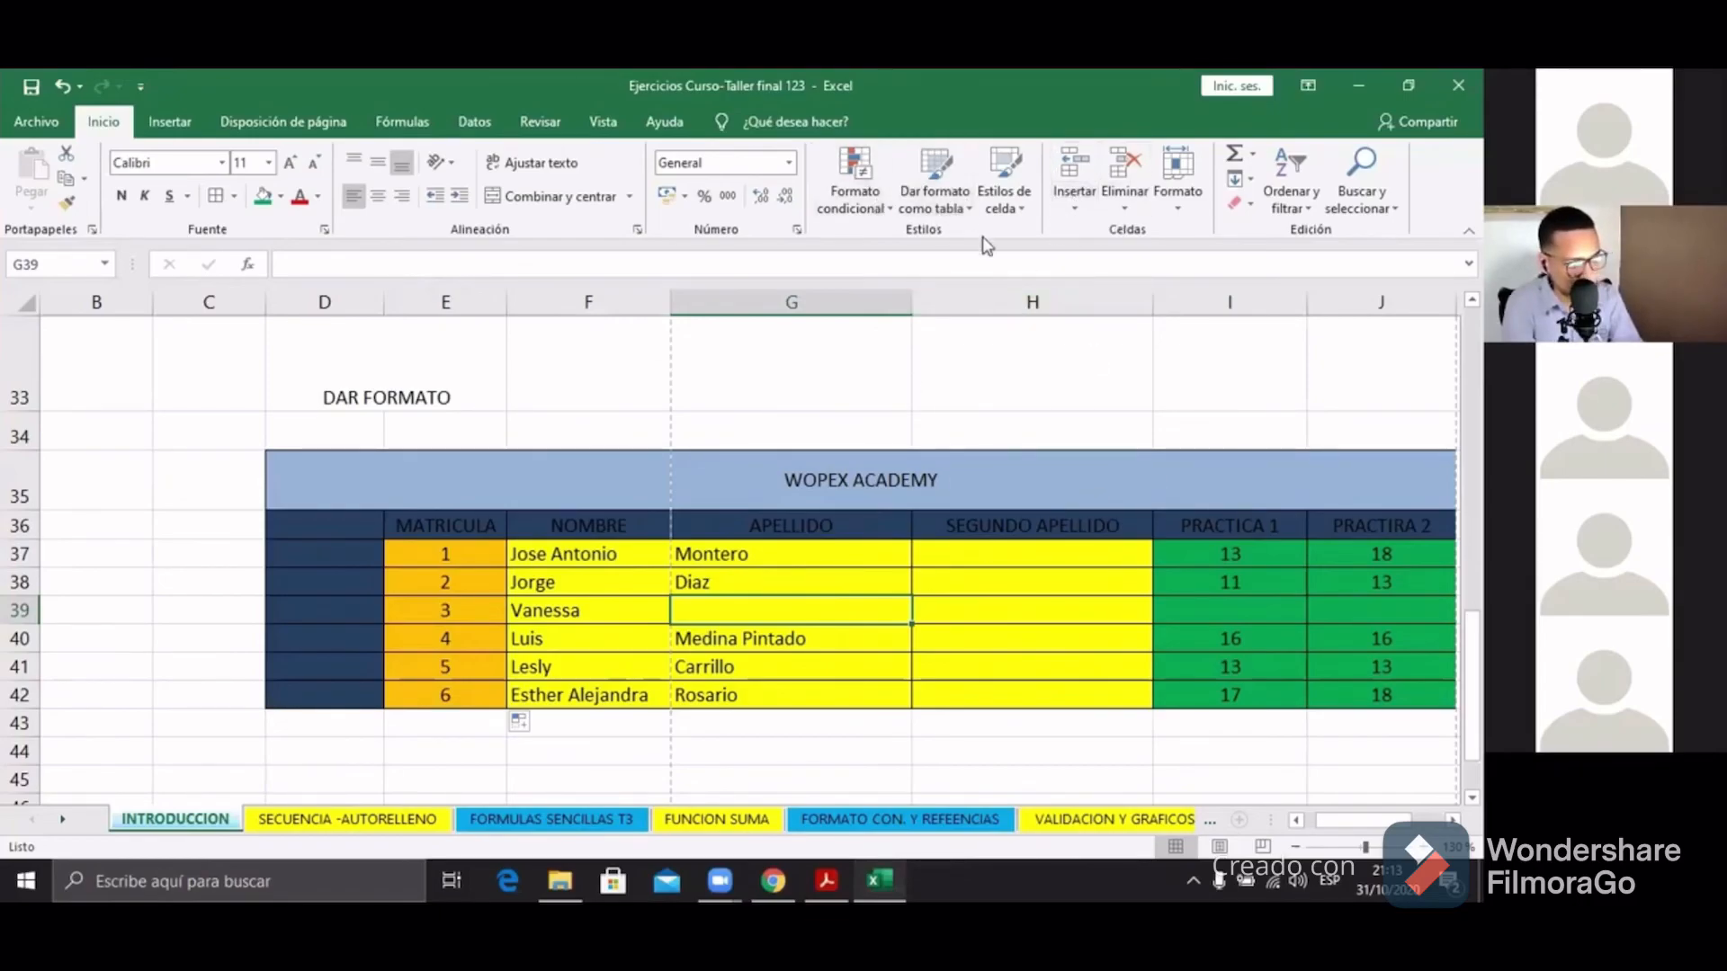
pyautogui.rightClick(989, 560)
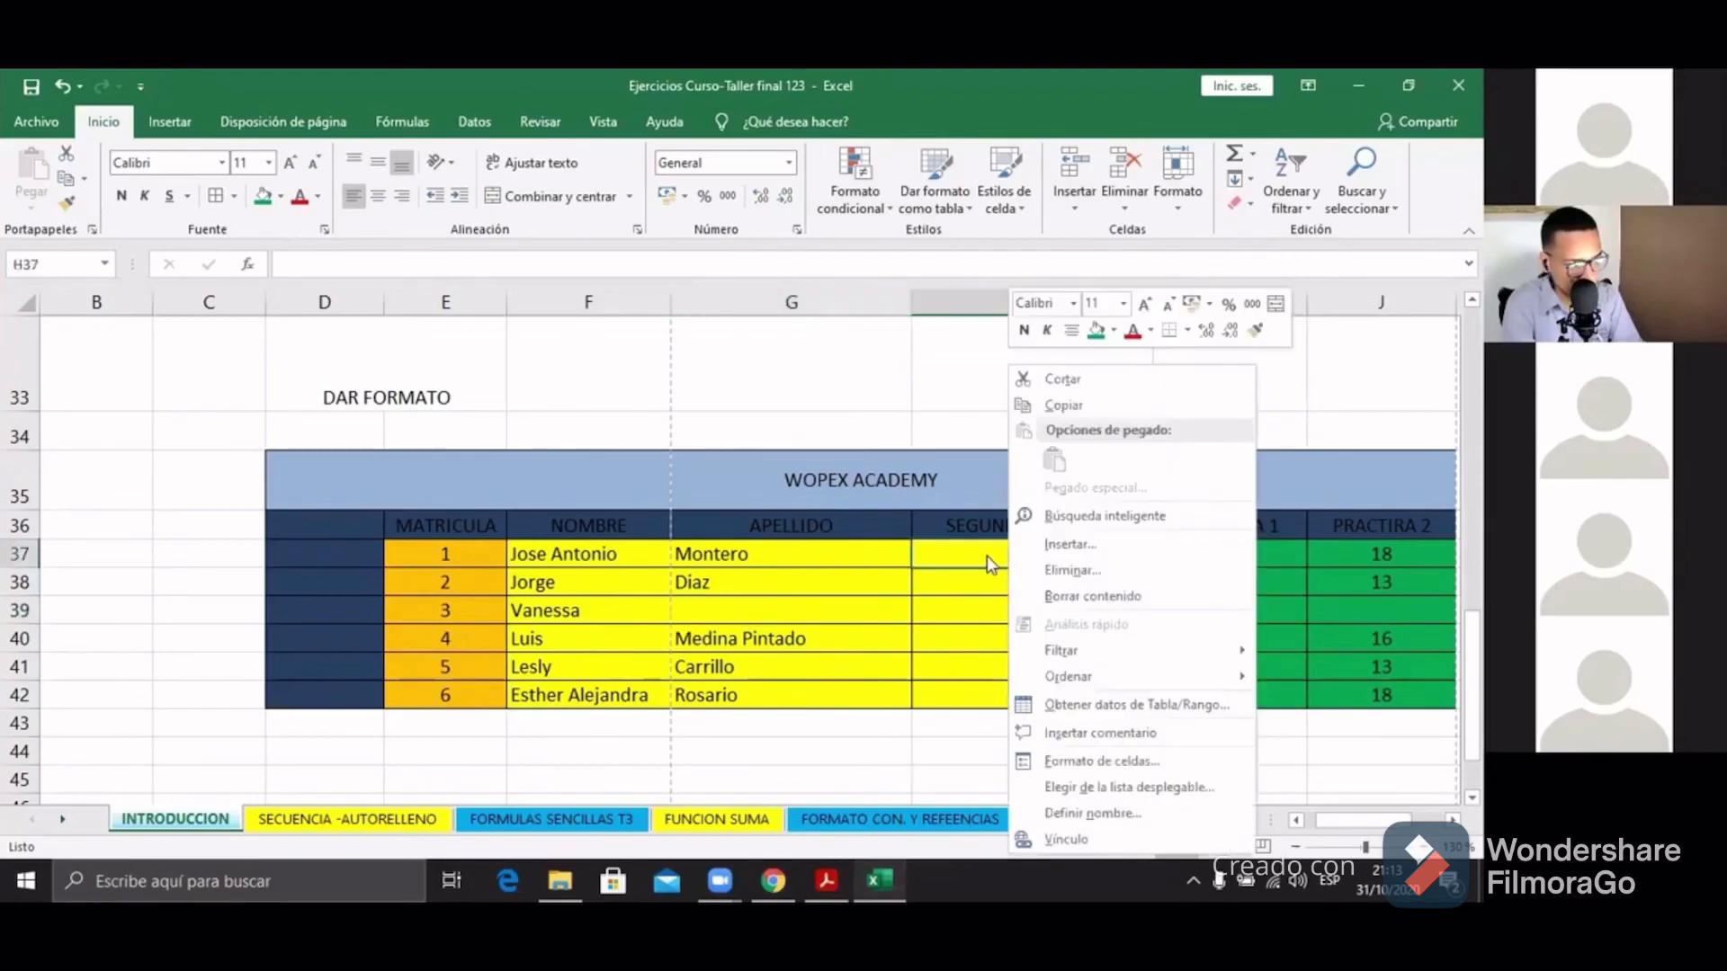
pyautogui.click(975, 554)
pyautogui.rightClick(978, 561)
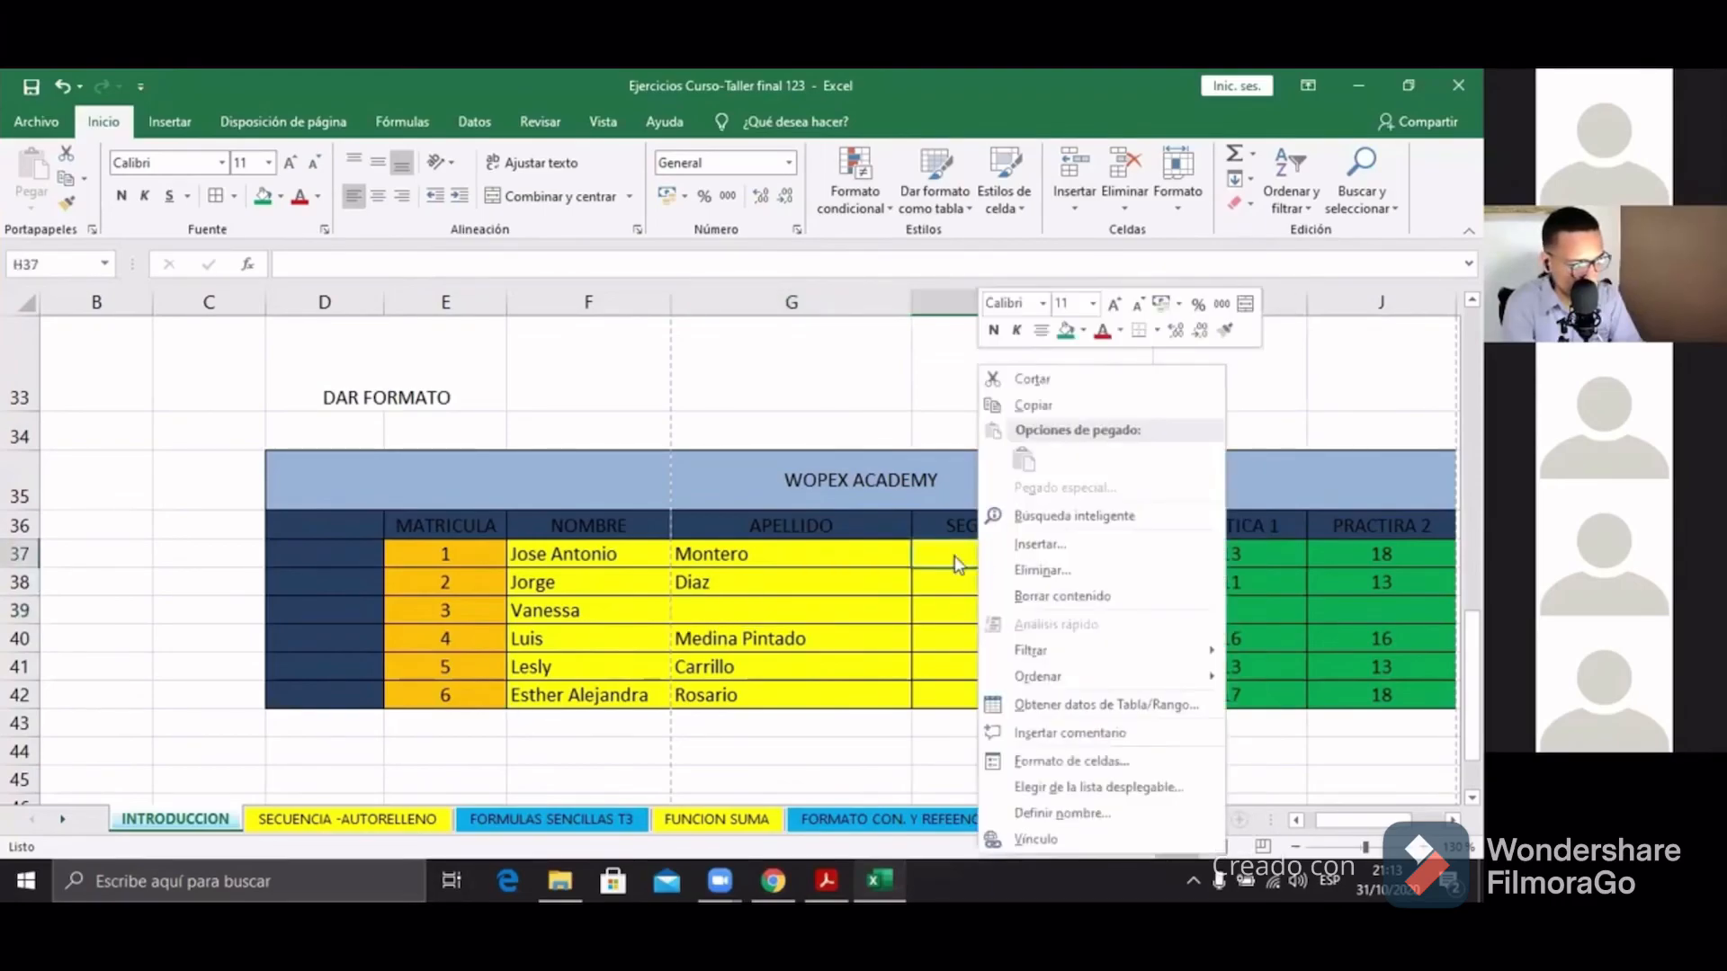
pyautogui.click(1040, 545)
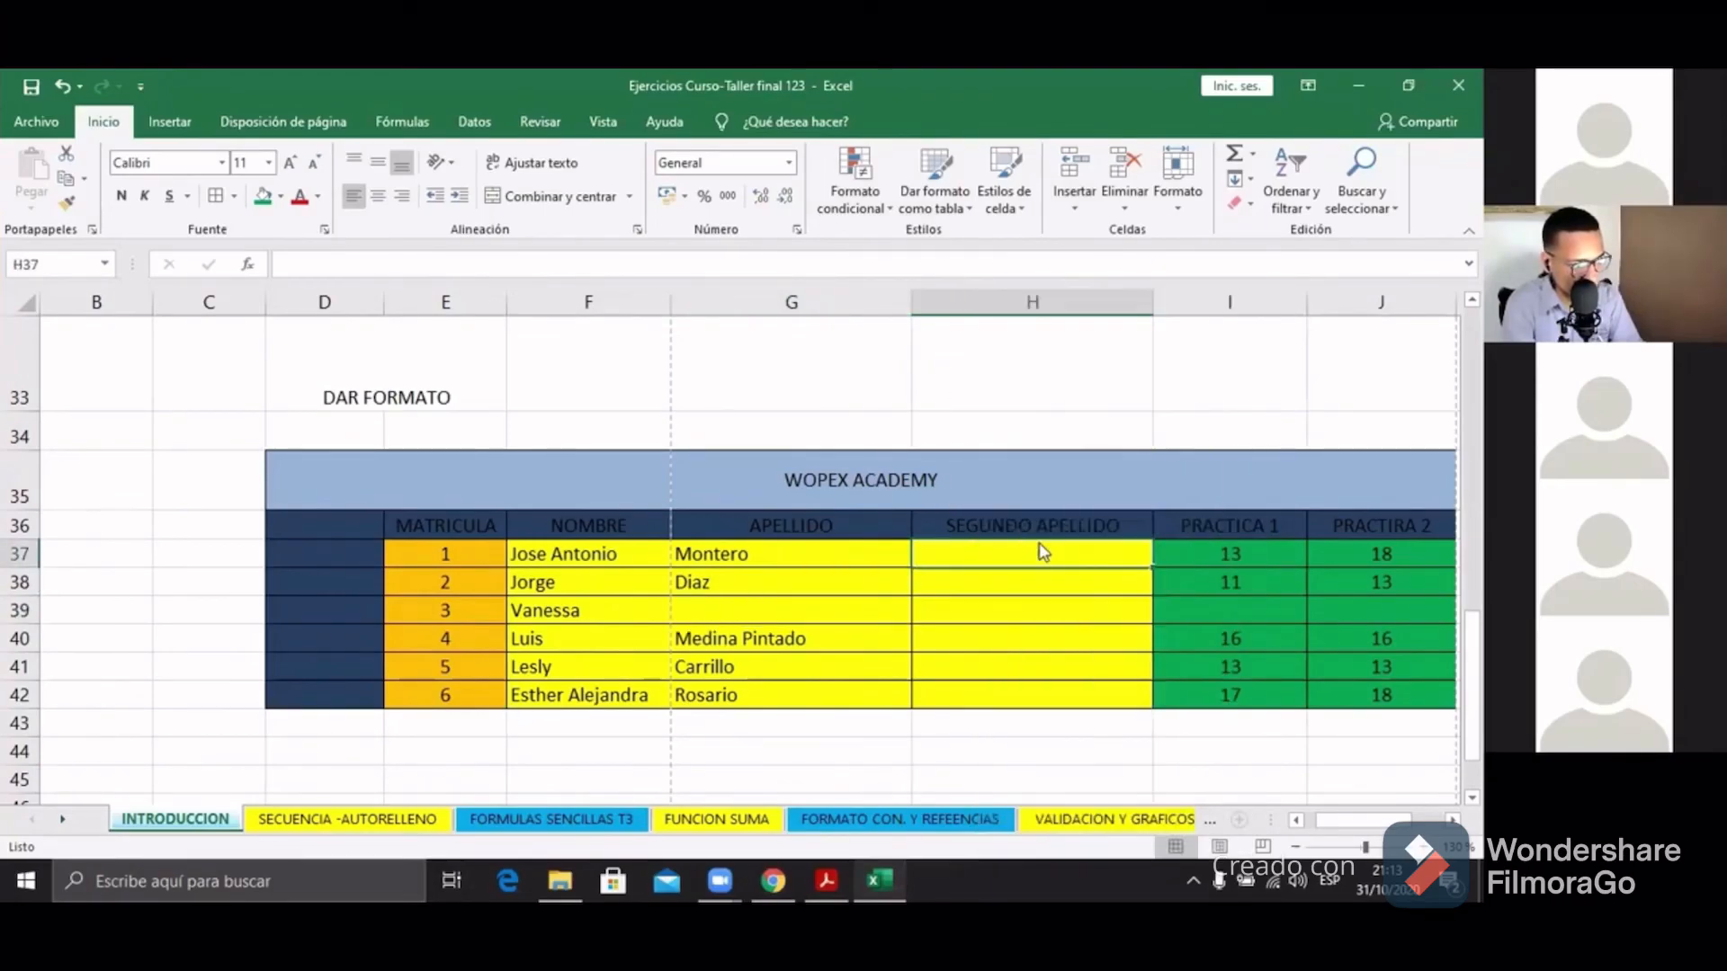
pyautogui.click(989, 563)
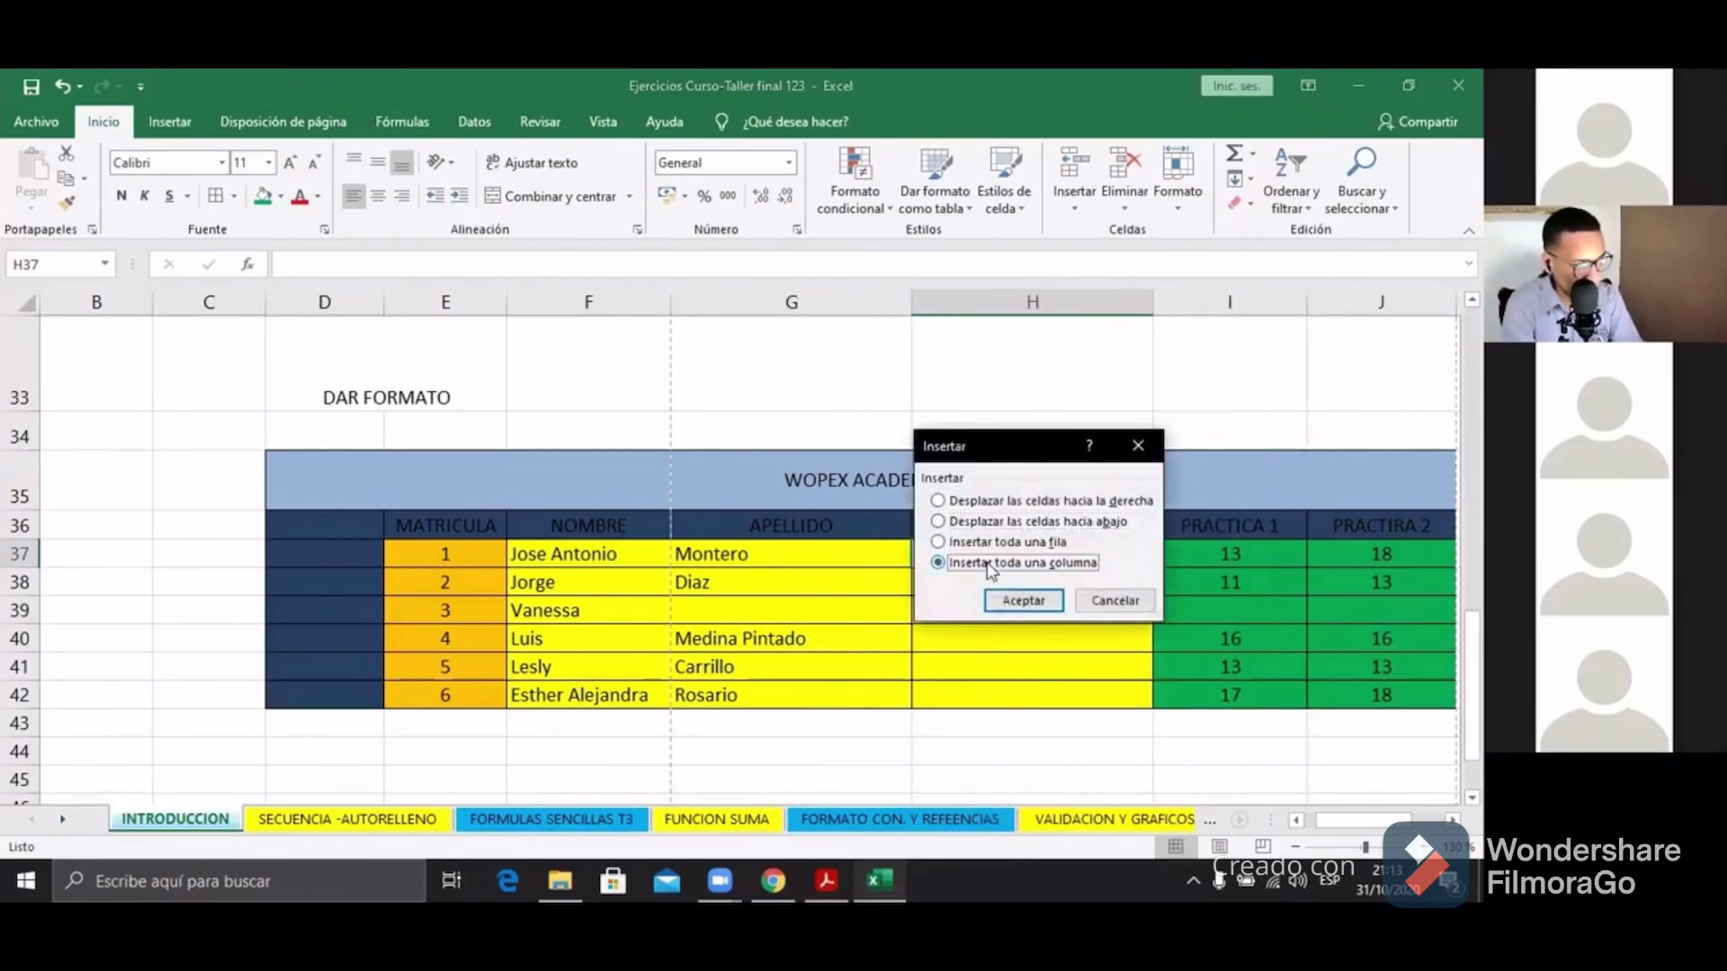
pyautogui.click(1025, 601)
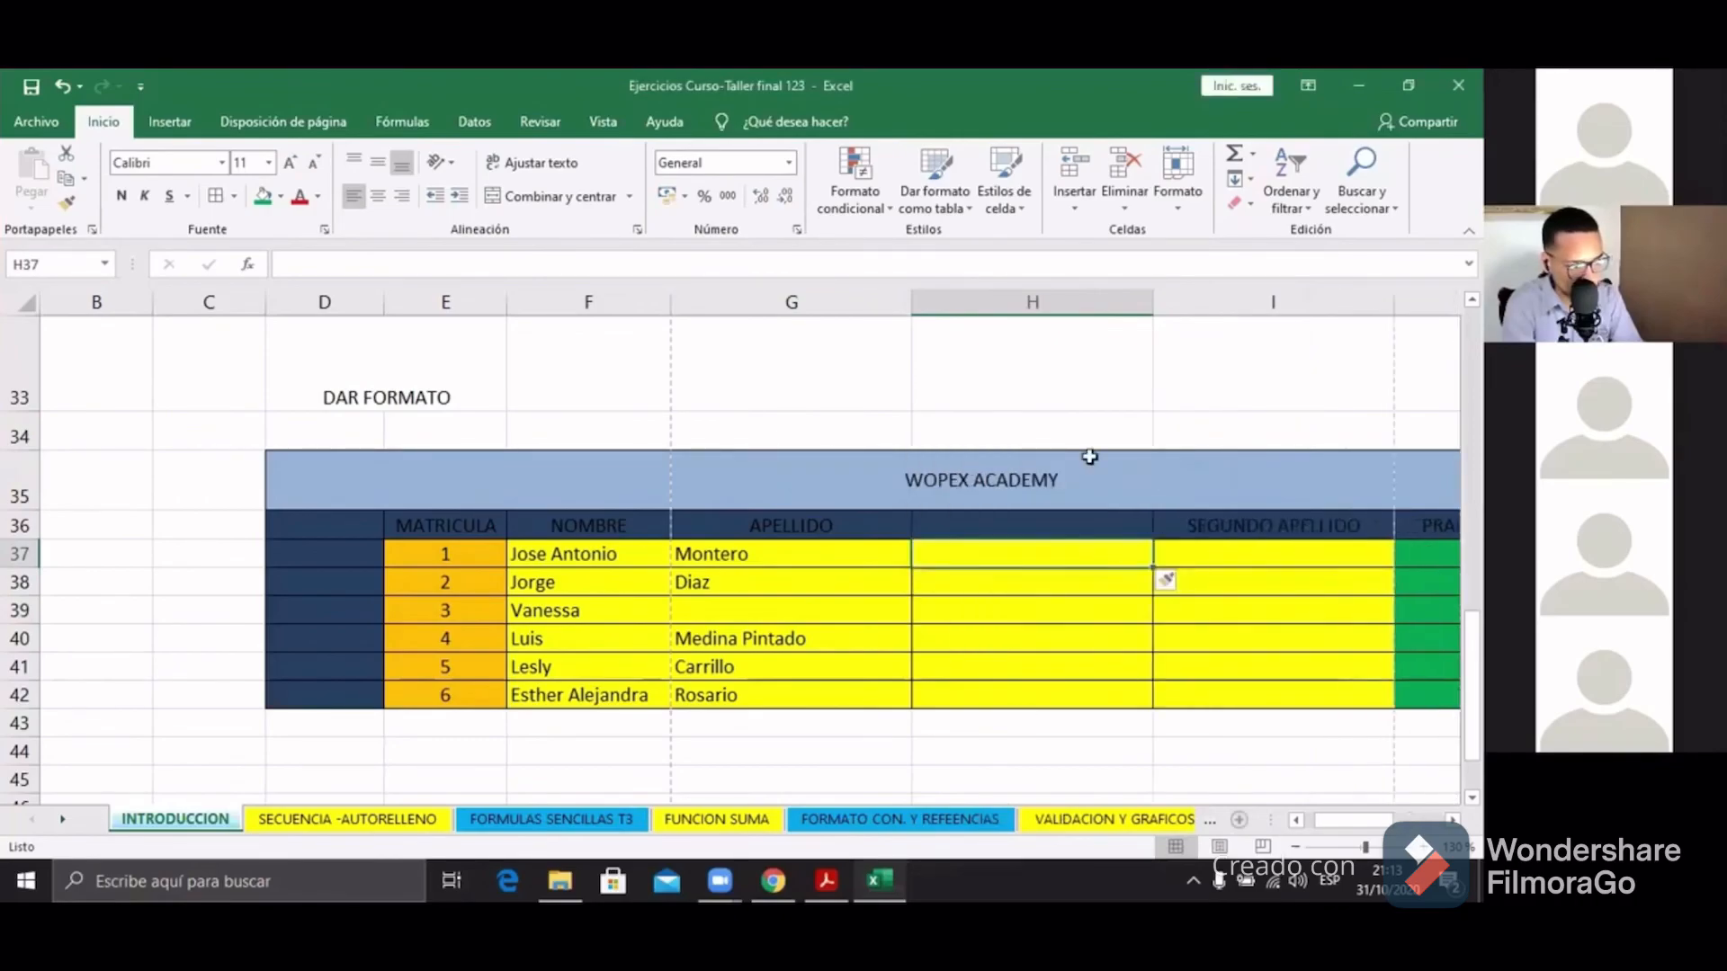
pyautogui.moveTo(1076, 563); pyautogui.dragTo(1075, 697)
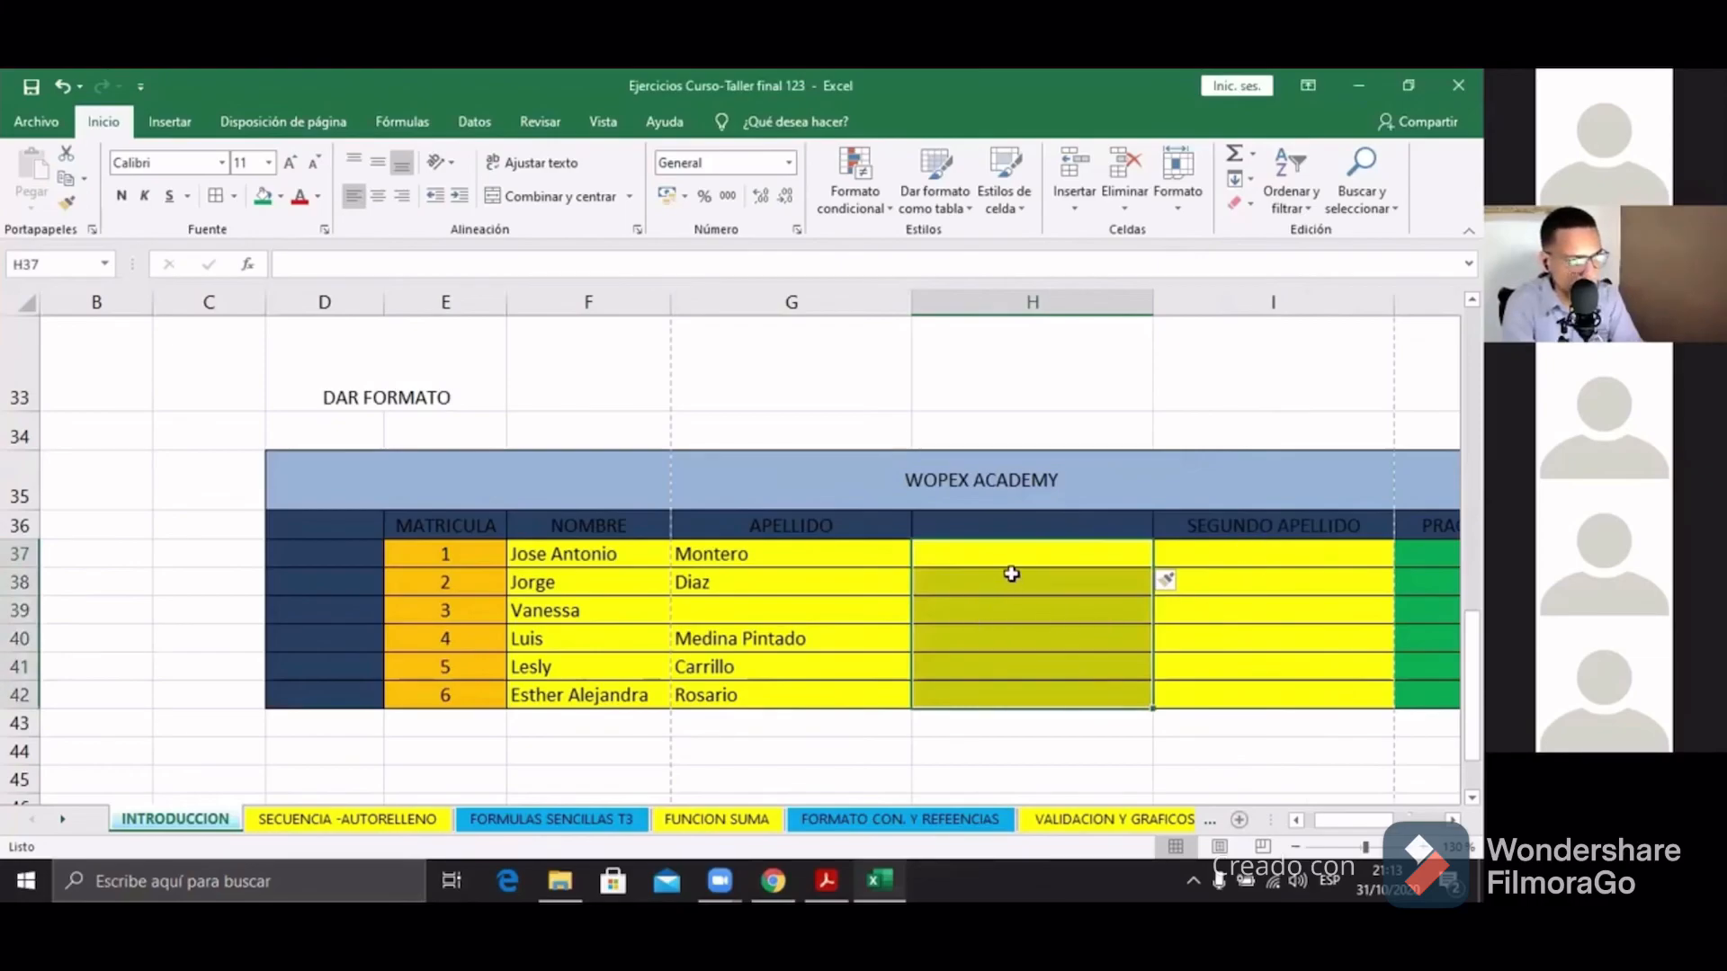
pyautogui.hotkey('ctrl', 'z')
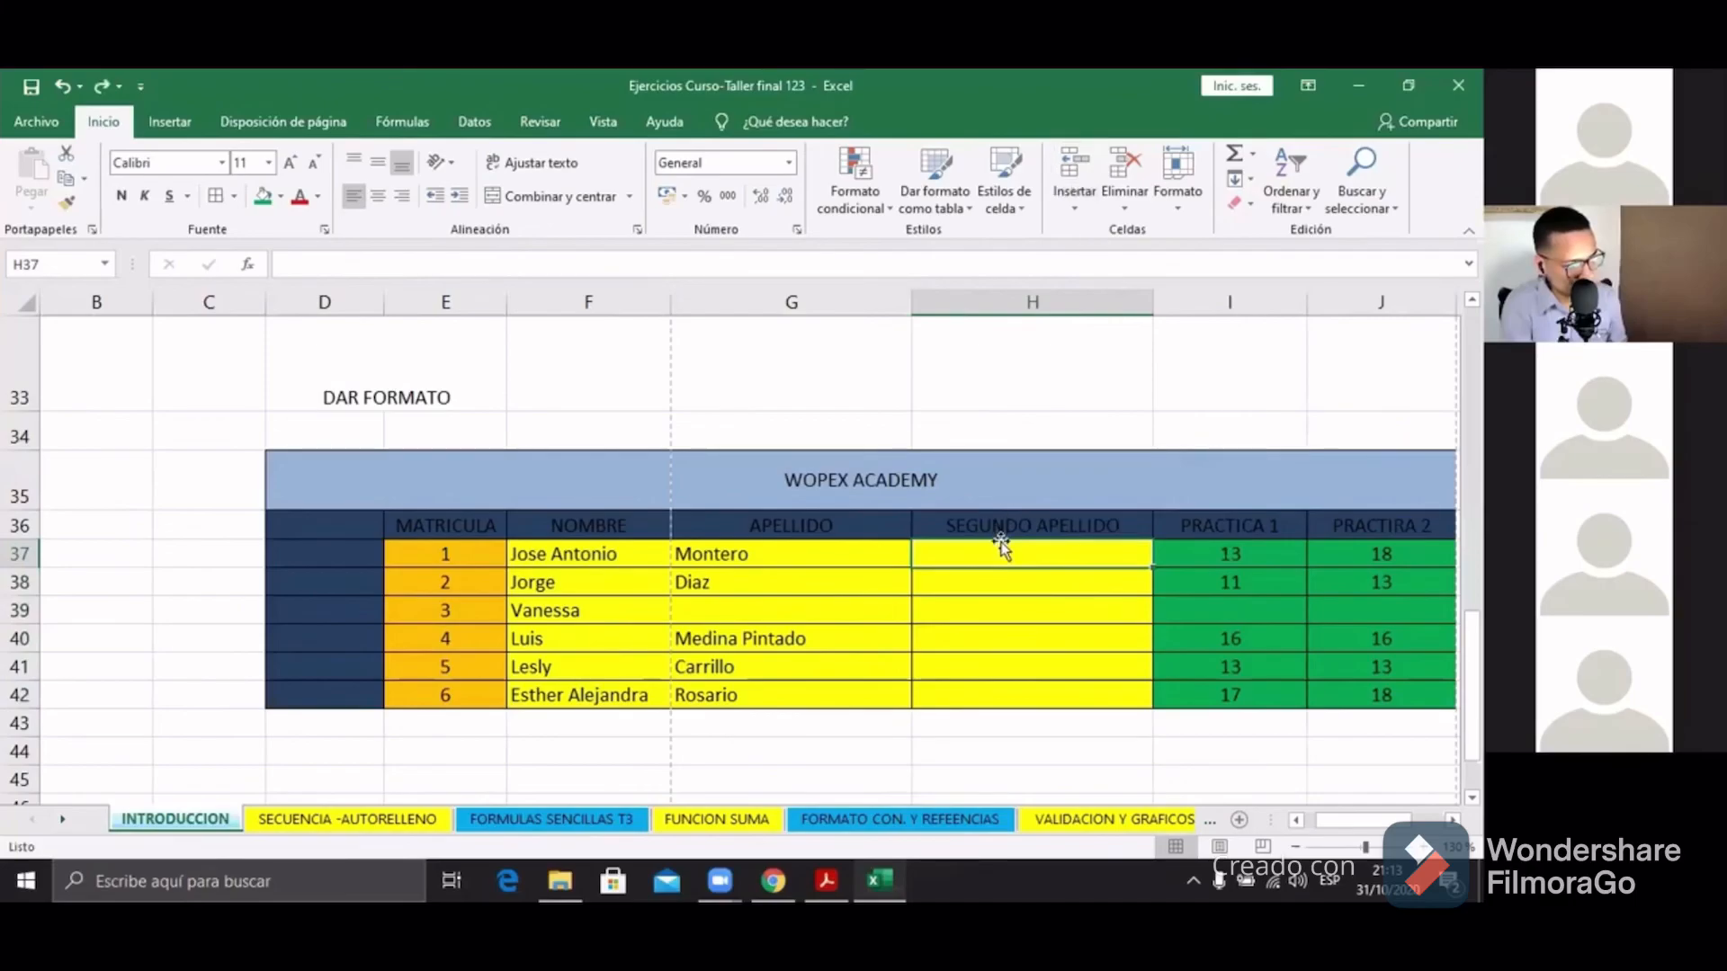
pyautogui.click(1077, 211)
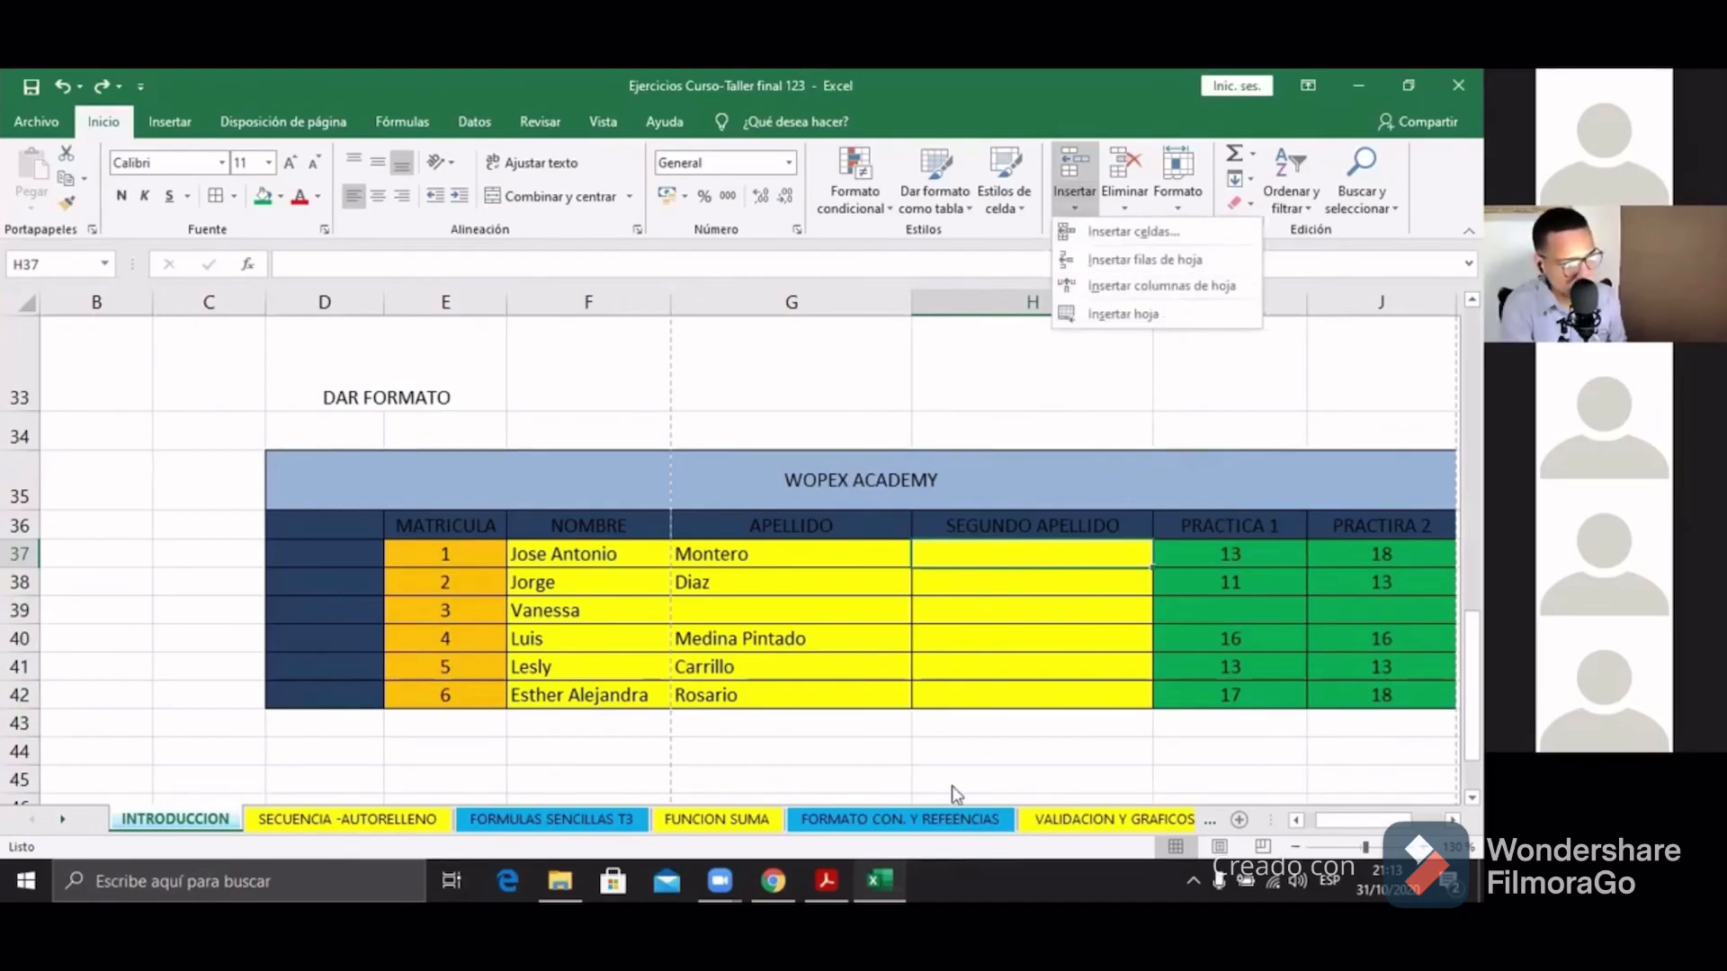
pyautogui.rightClick(941, 553)
pyautogui.press('Escape')
pyautogui.rightClick(940, 554)
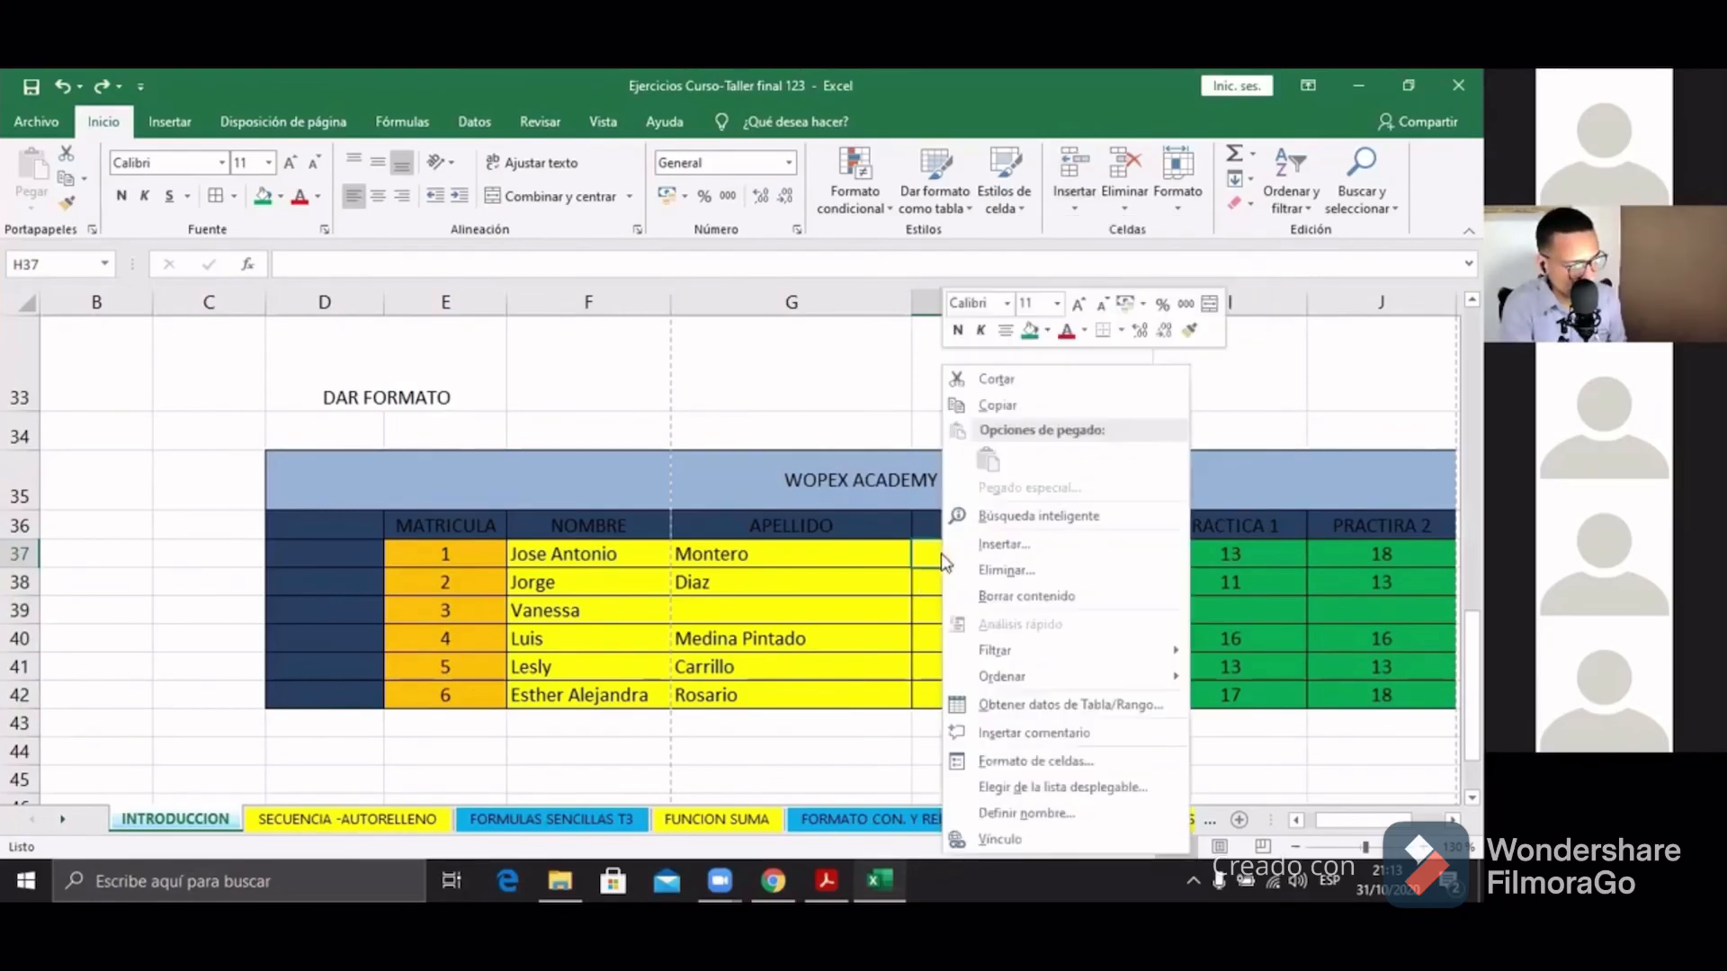
pyautogui.click(987, 545)
pyautogui.click(979, 576)
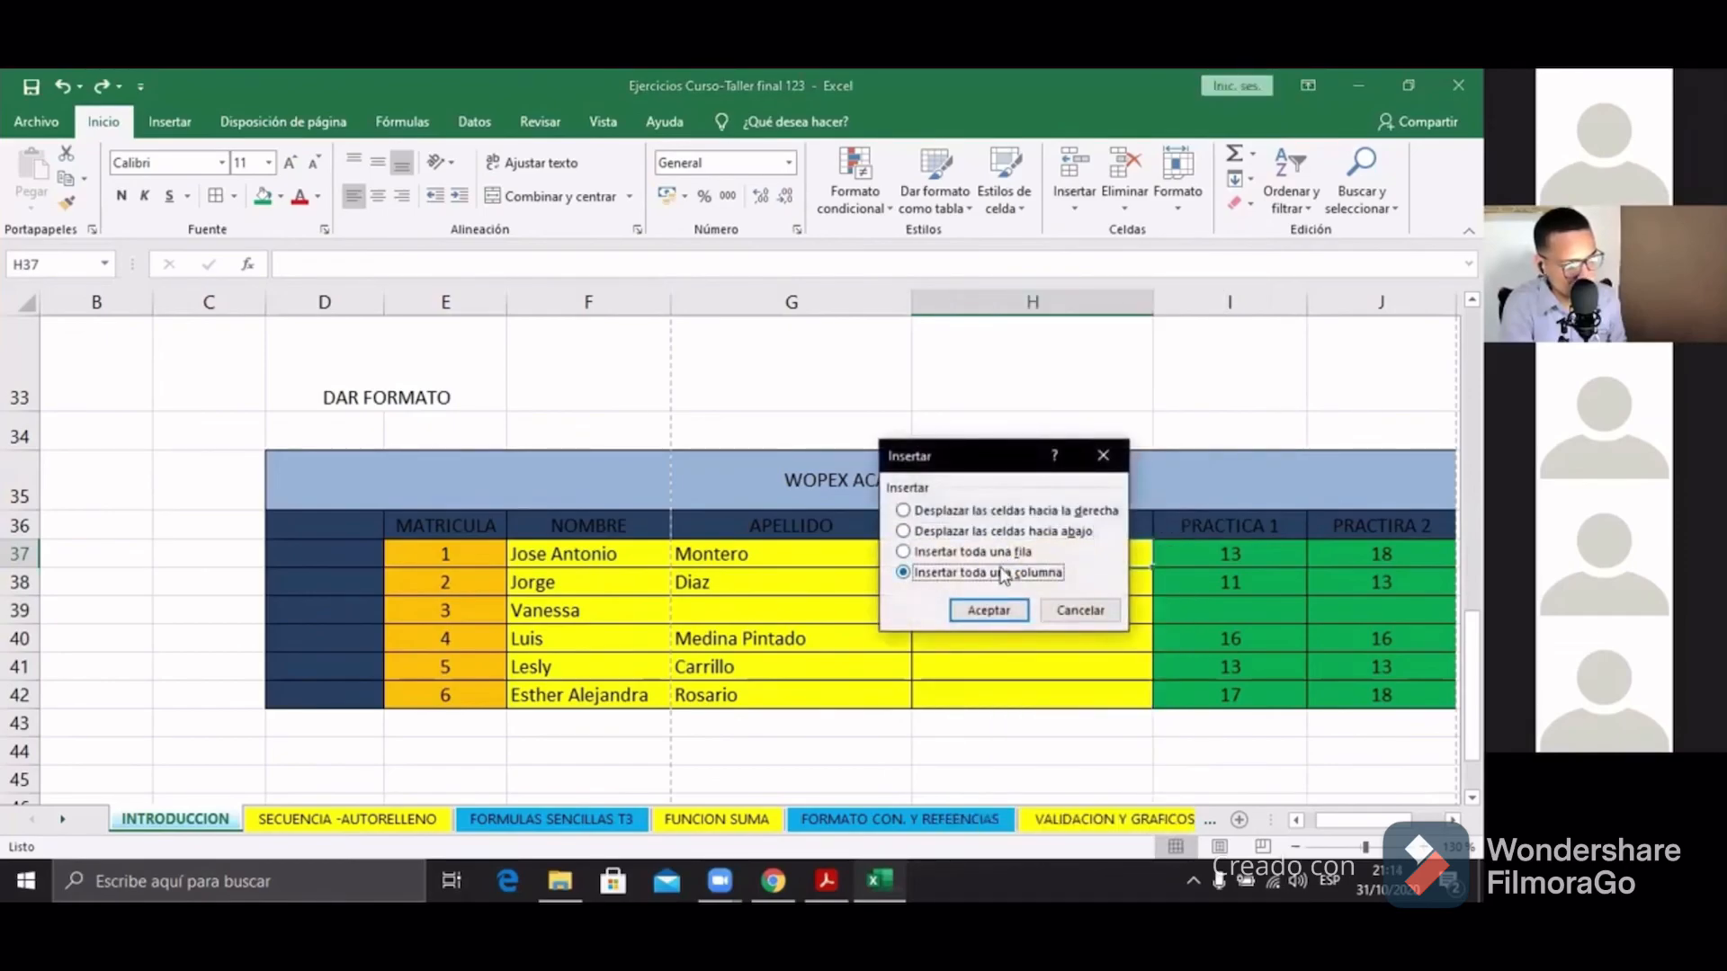
pyautogui.click(992, 609)
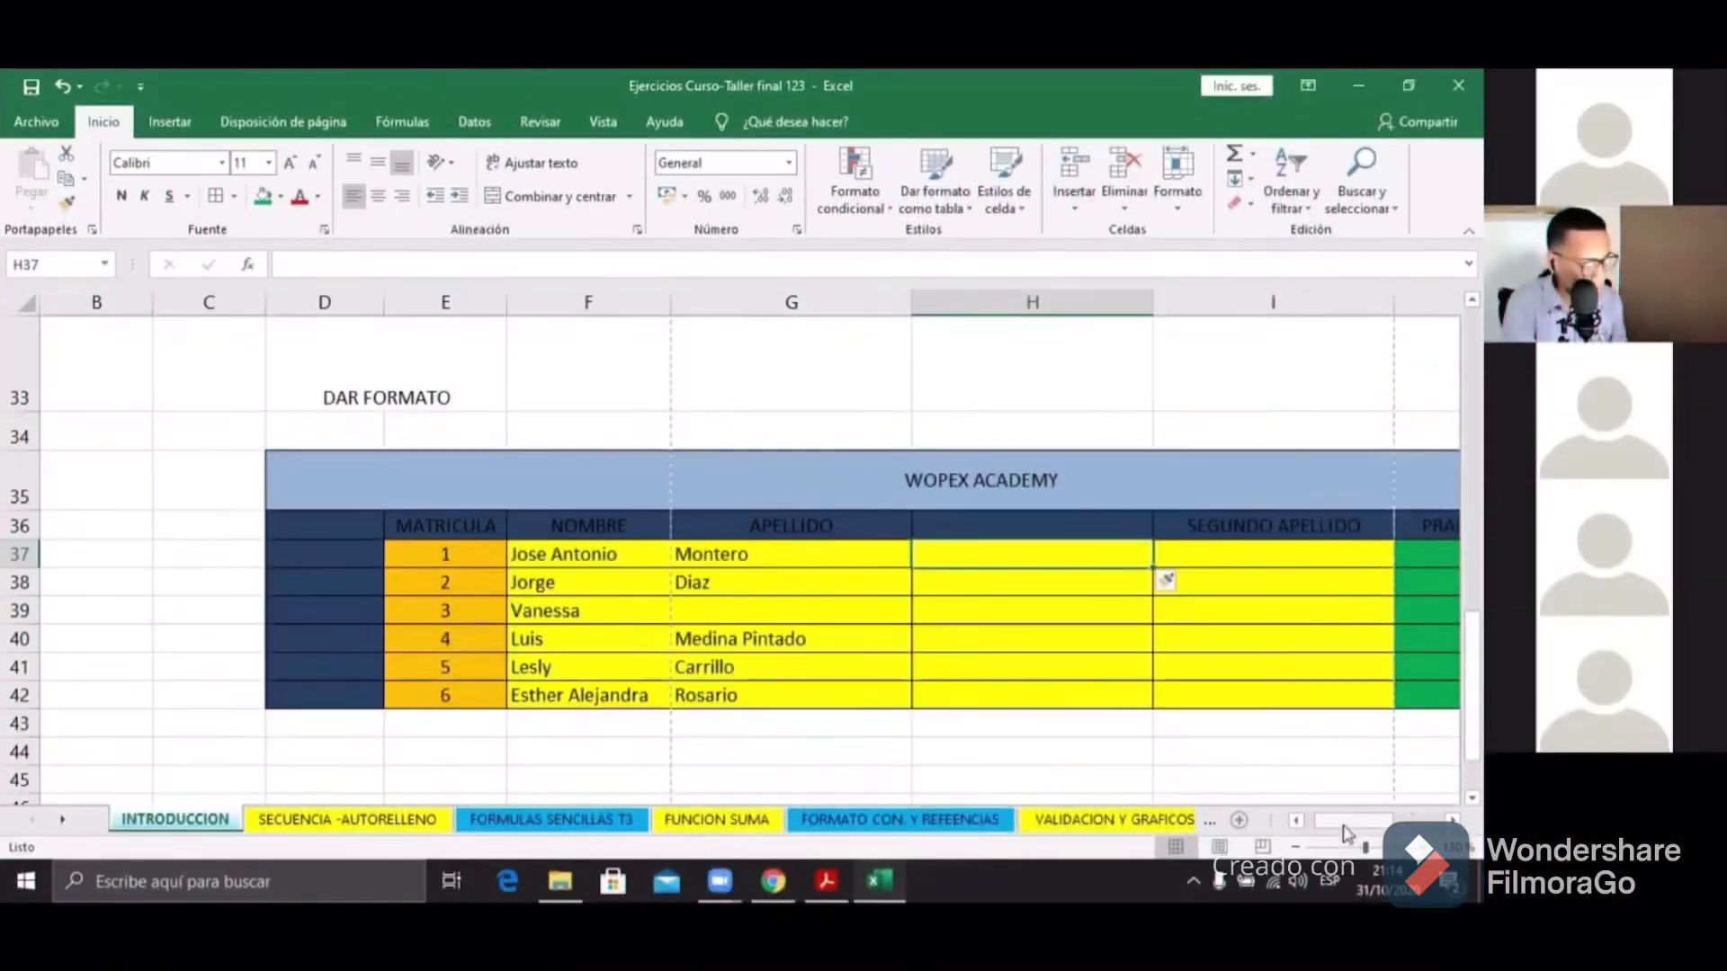
pyautogui.moveTo(1354, 820); pyautogui.dragTo(1368, 826)
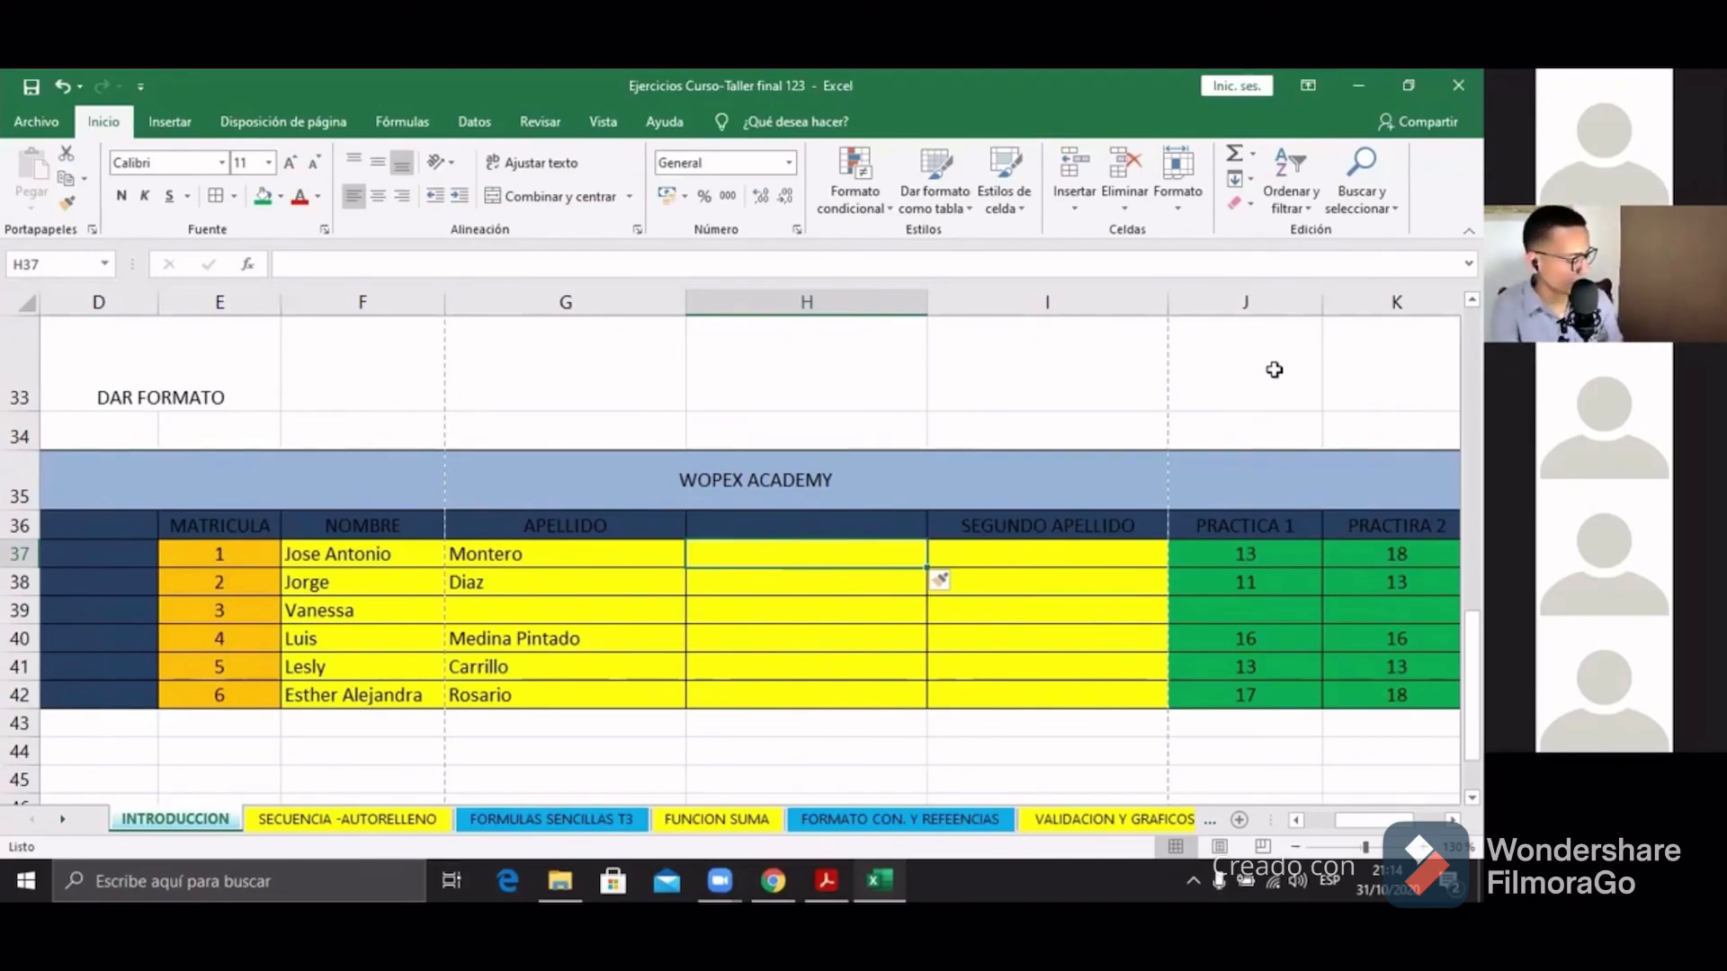
pyautogui.hotkey('ctrl', 'z')
pyautogui.hotkey('ctrl', 'z')
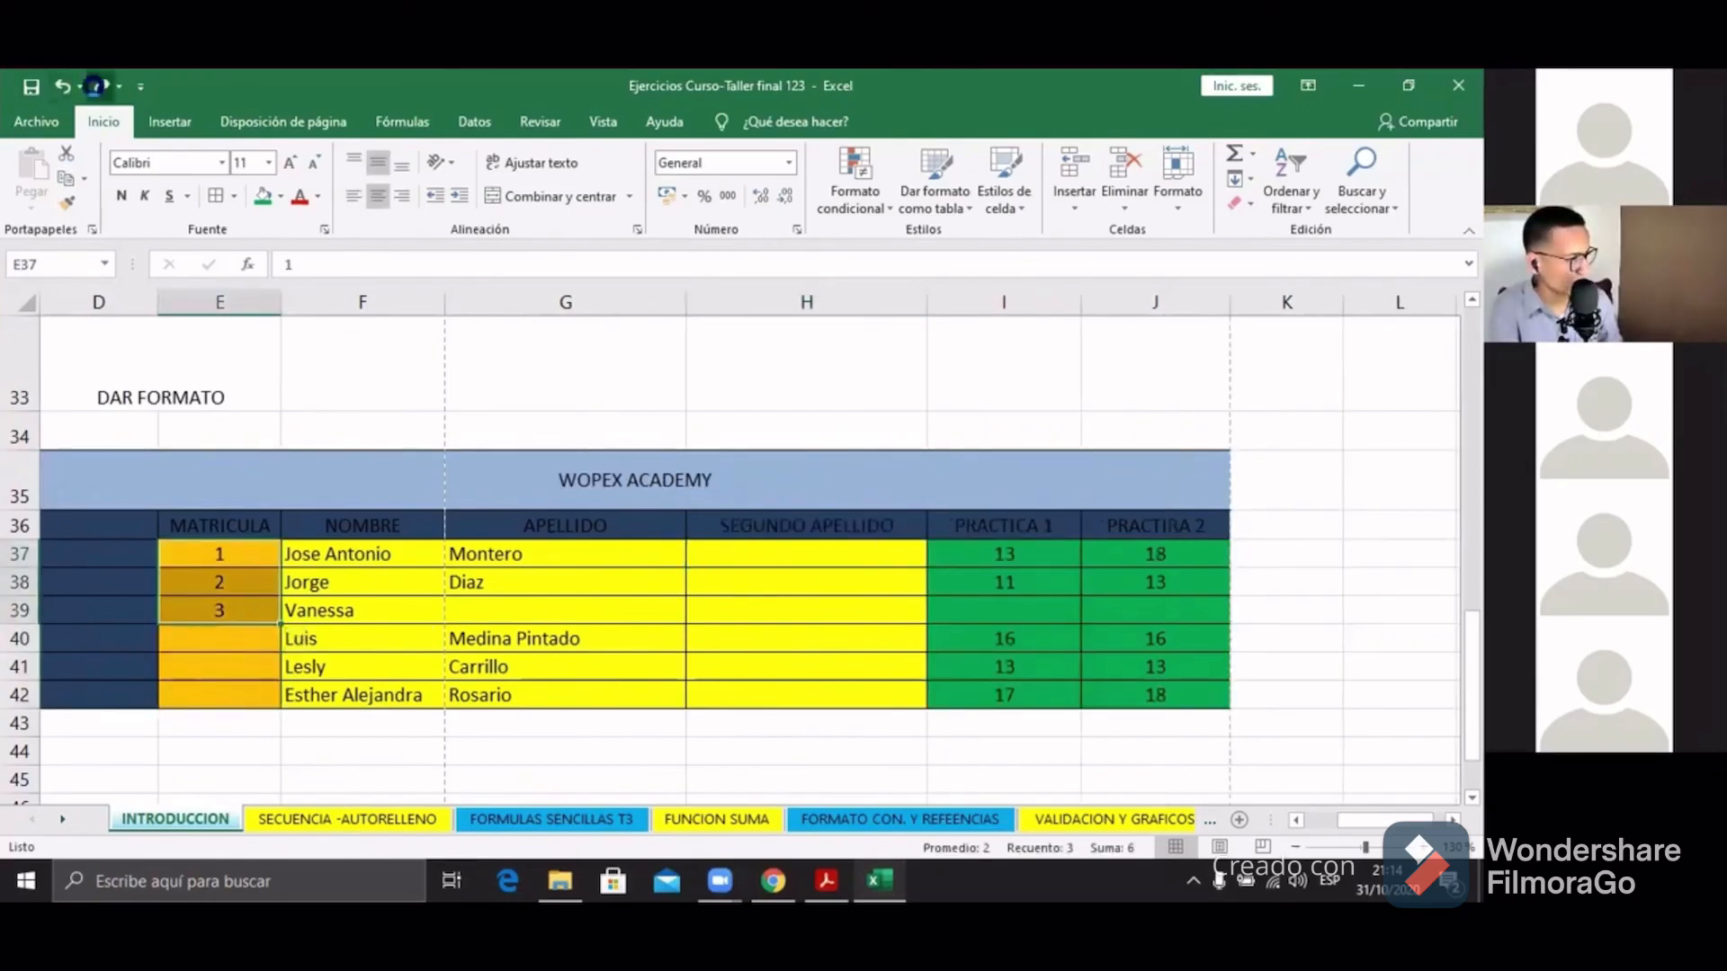
pyautogui.click(102, 86)
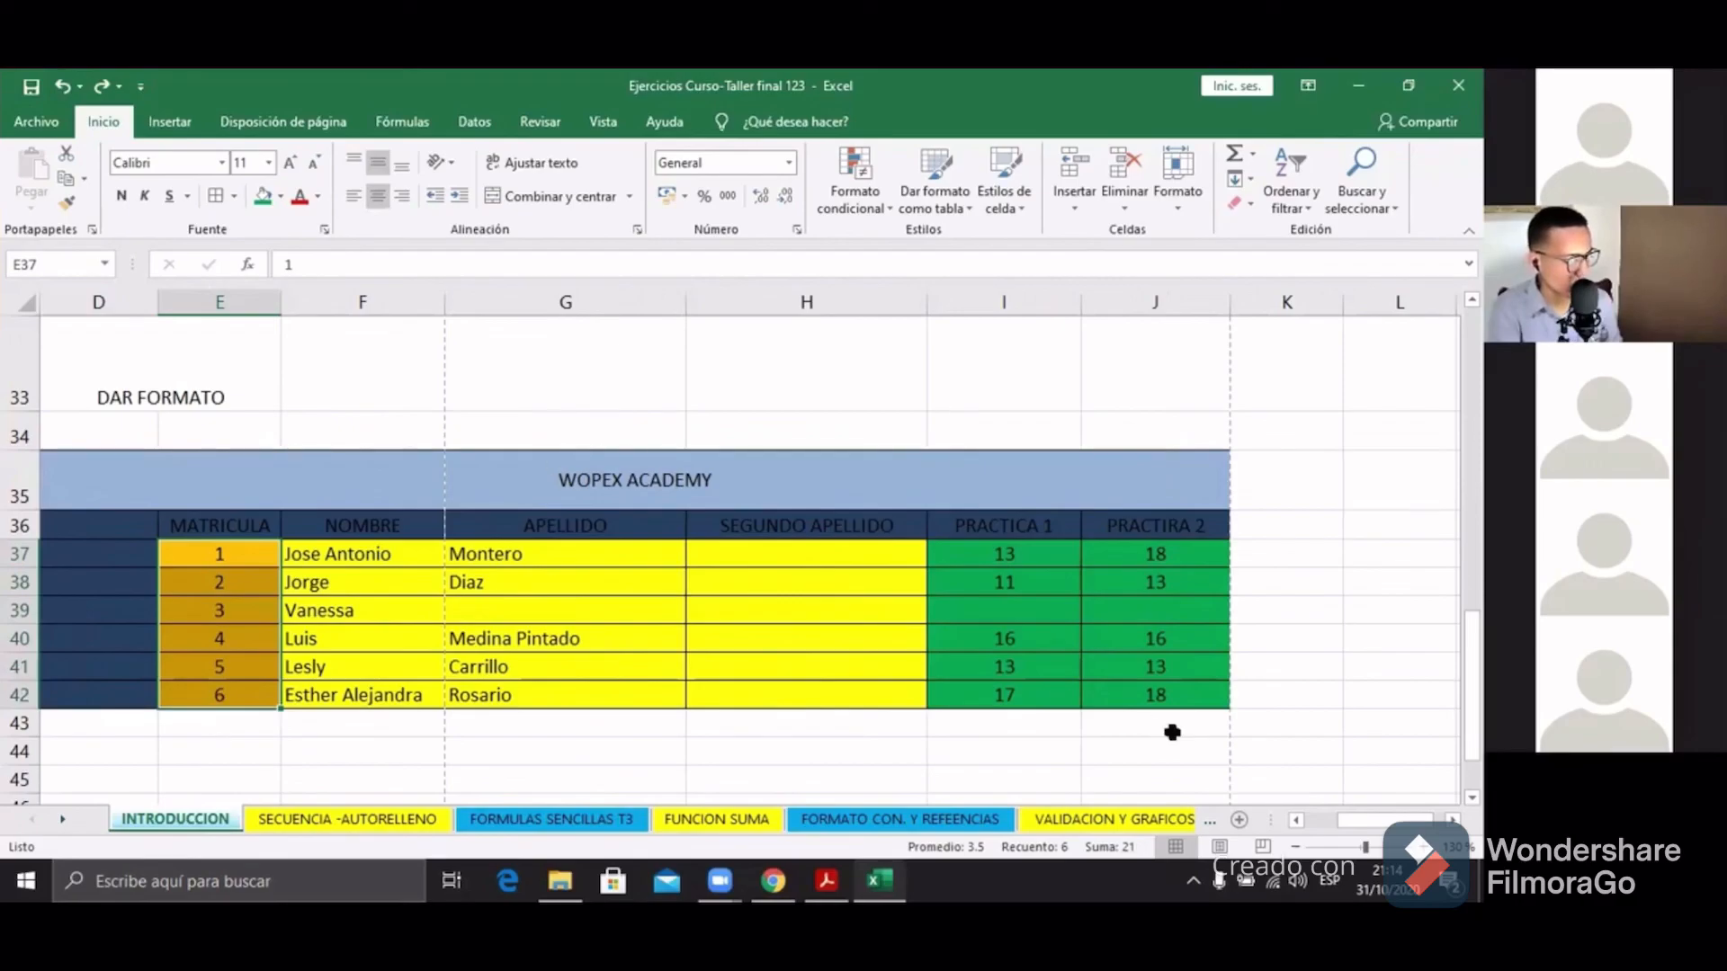
pyautogui.hscroll(-1, 1374, 821)
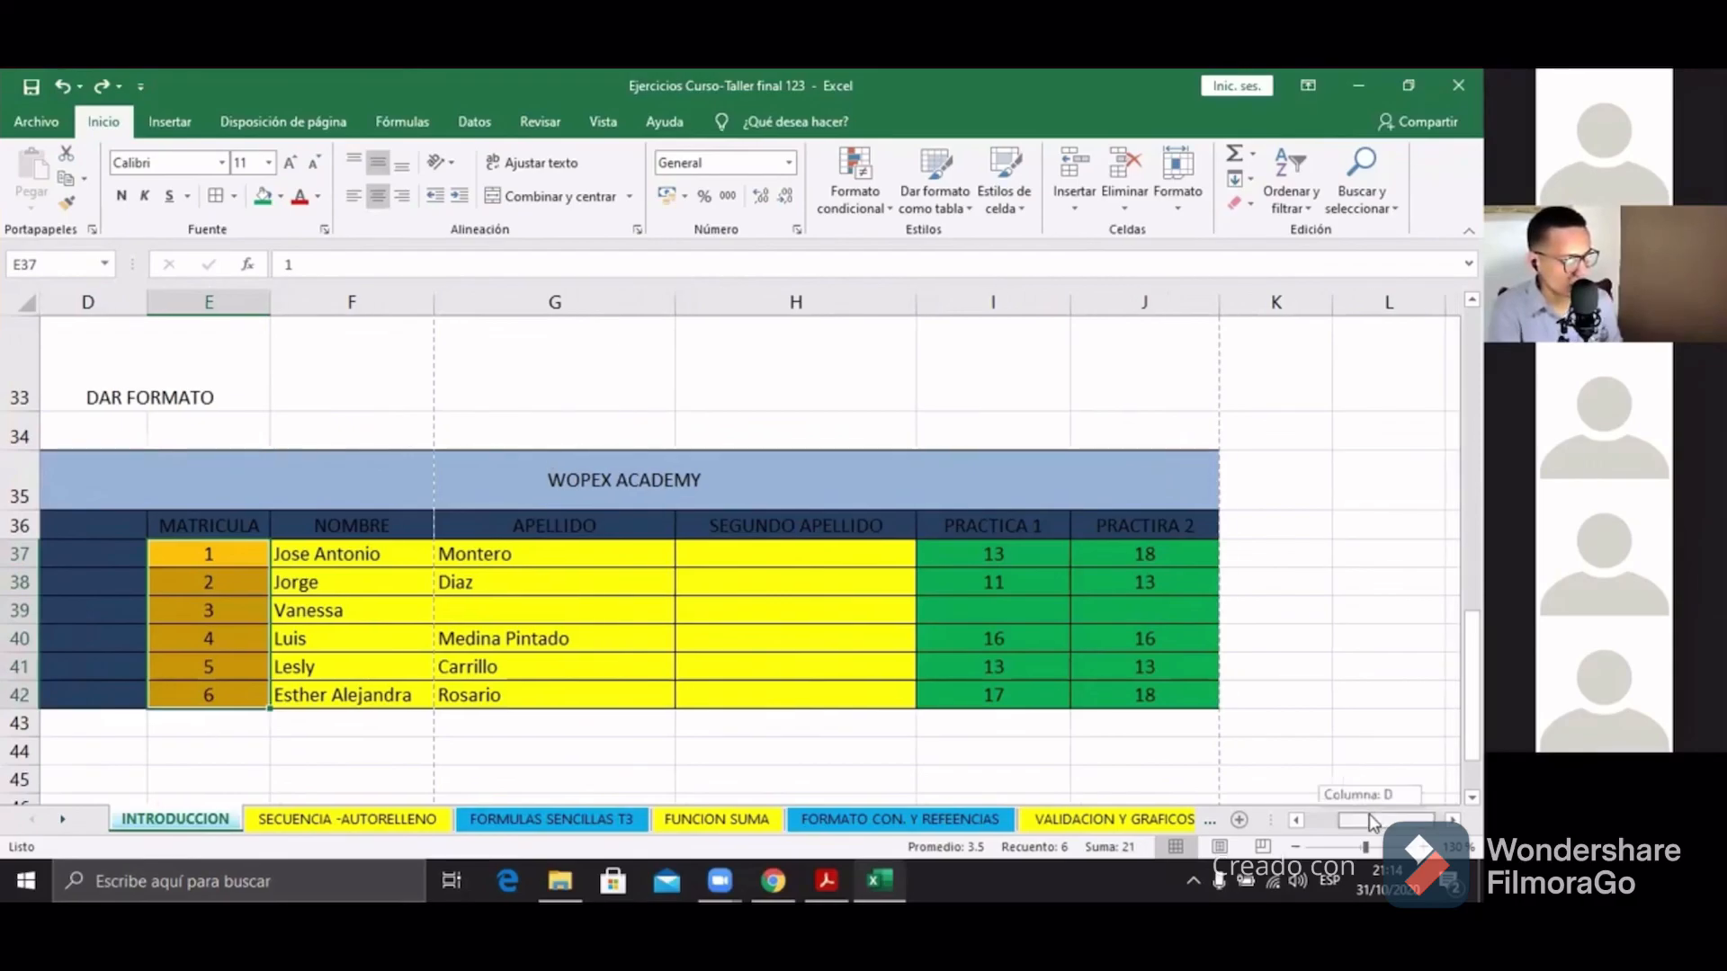